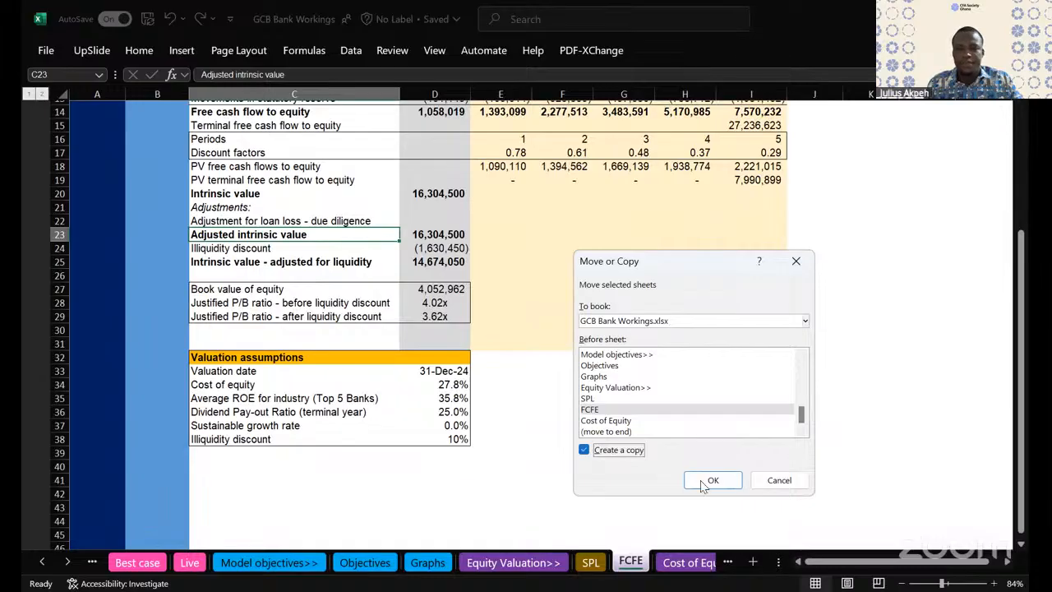
- Create a copy of the FCFE sheet and place it directly after the original sheet
key(Return)
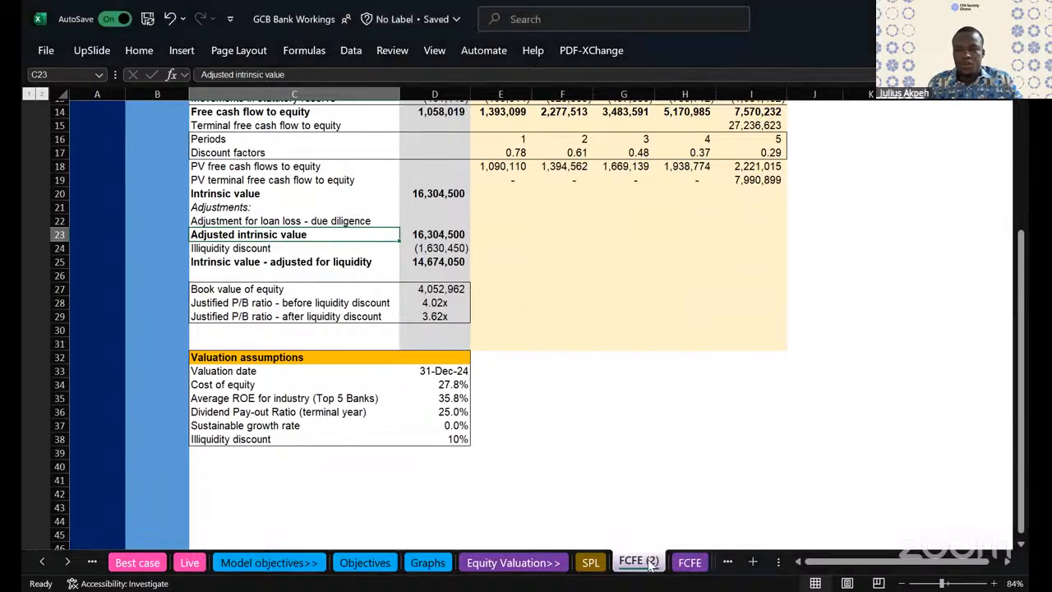
click(692, 567)
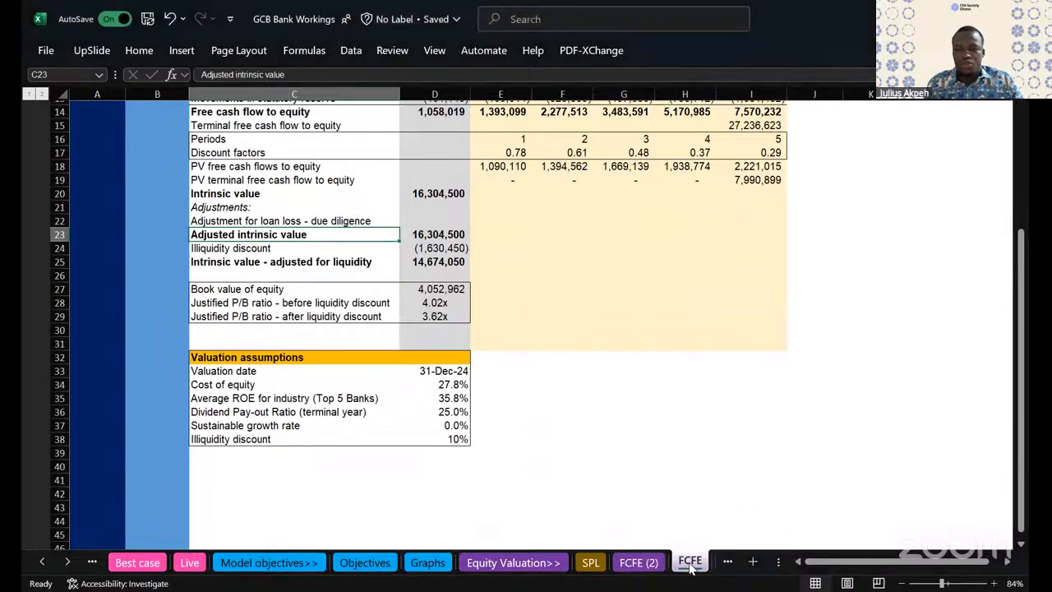
drag(633, 566, 700, 562)
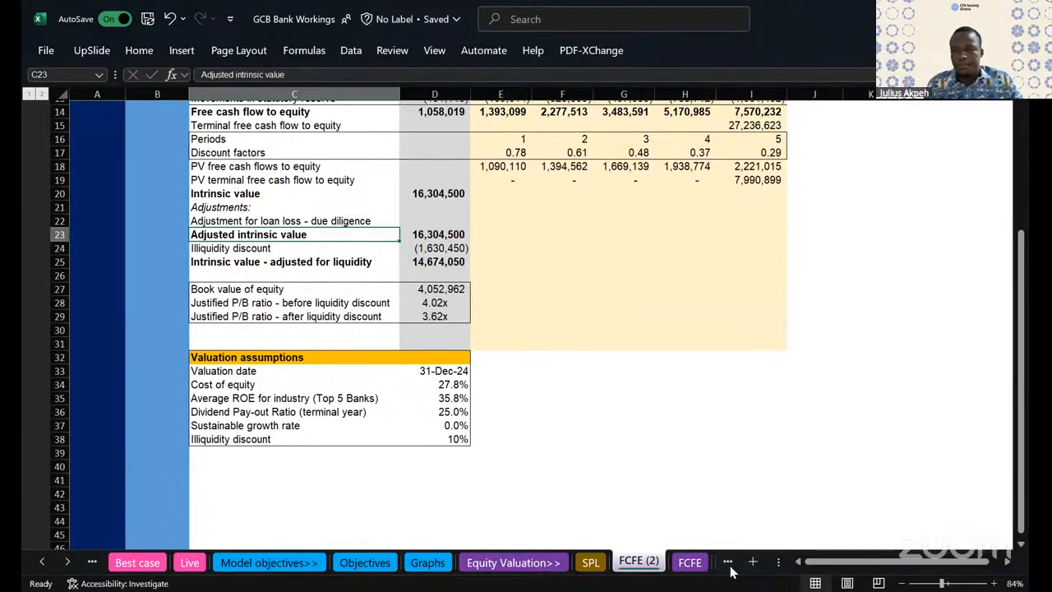
click(729, 565)
drag(543, 567, 594, 566)
- Rename the copied FCFE (2) sheet as RI model
double_click(585, 564)
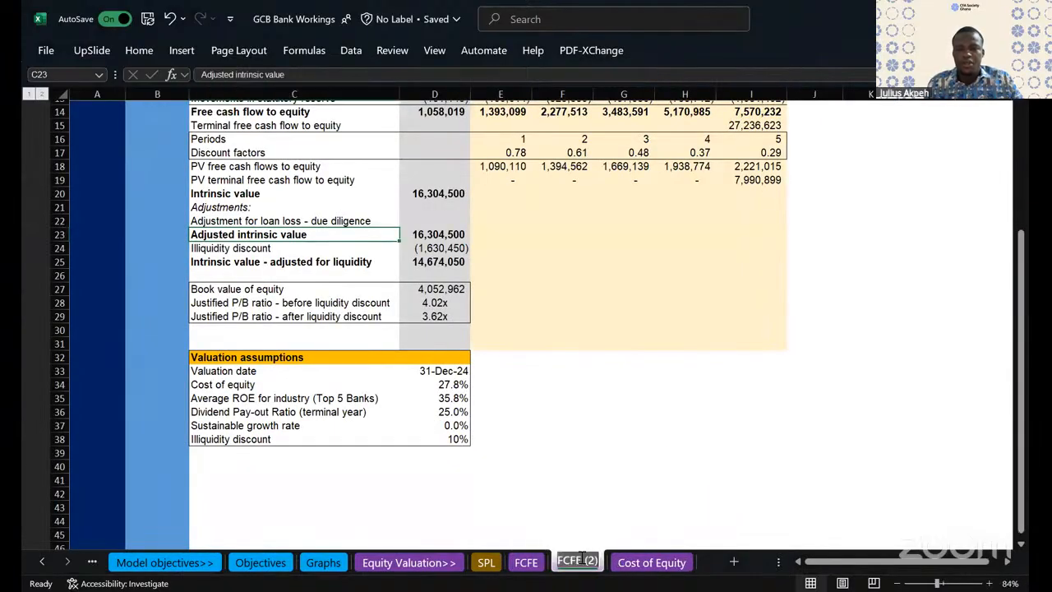
text(RI model)
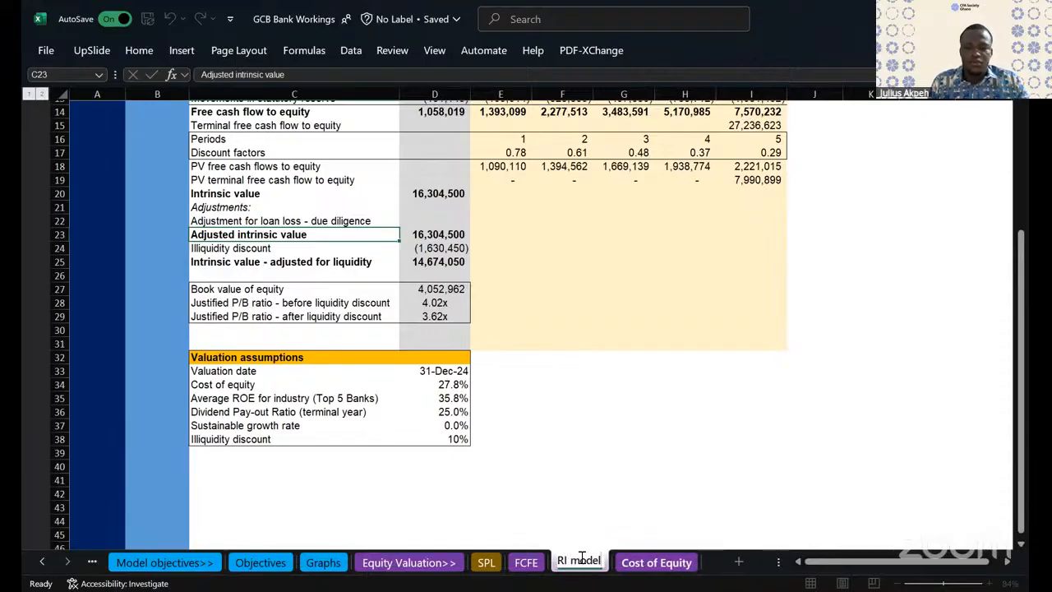
- Rename the original FCFE sheet as FCFE model
double_click(532, 562)
click(541, 561)
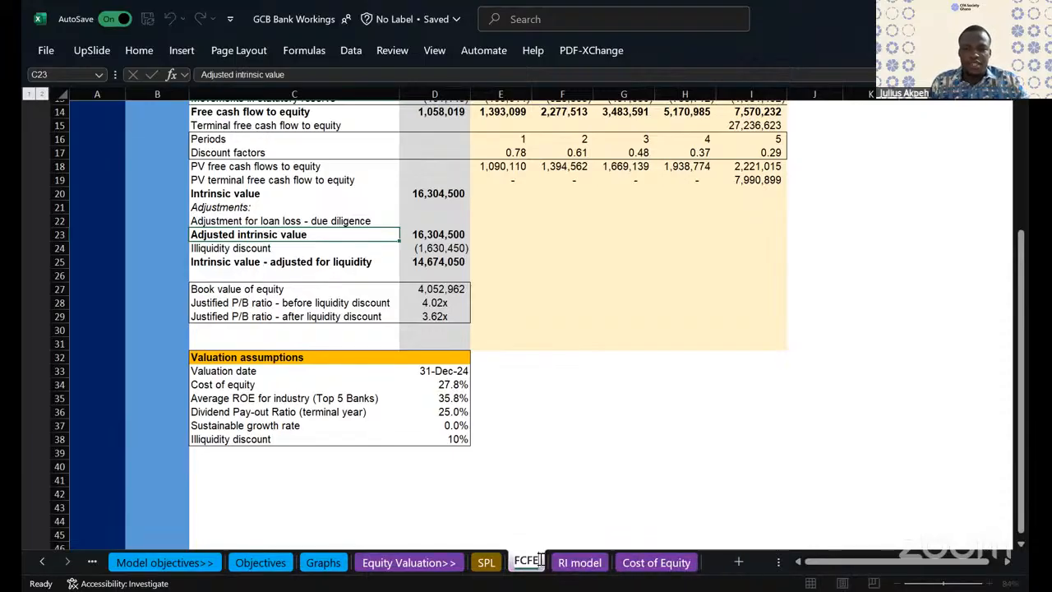
text(mdoel)
key(BackSpace)
key(BackSpace)
key(BackSpace)
key(BackSpace)
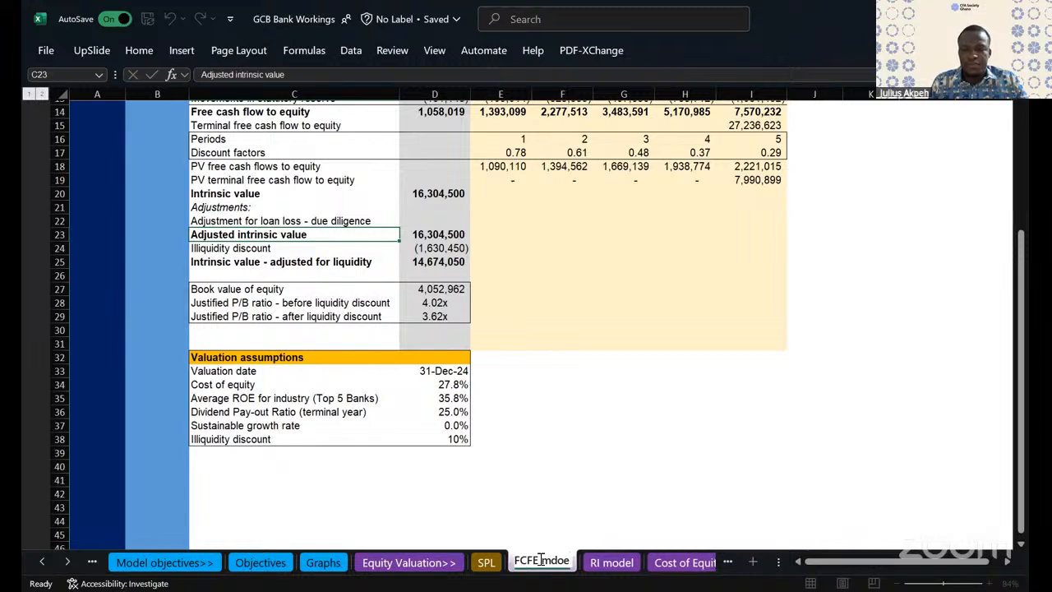
text(odel)
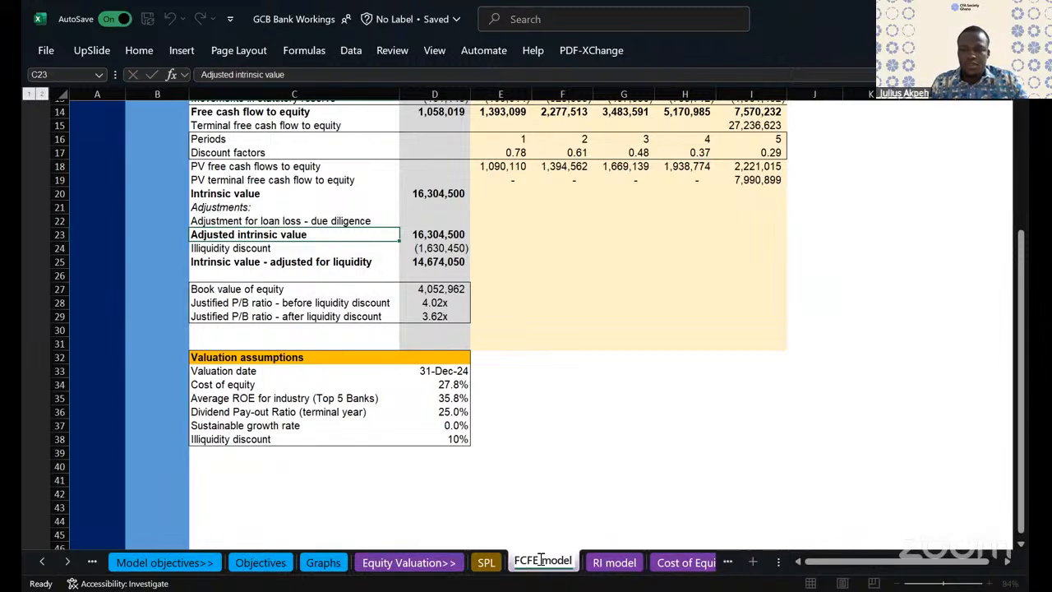
- Change the subtitle in cell B3 of the RI model sheet to "Residual Income Model"
click(622, 562)
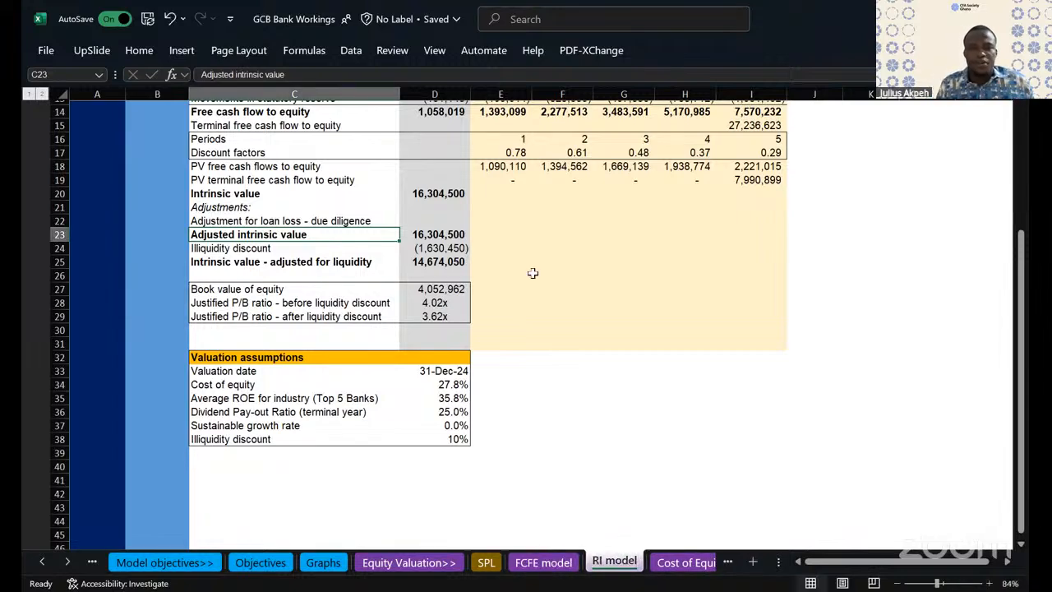
scroll(531, 271, up, 5)
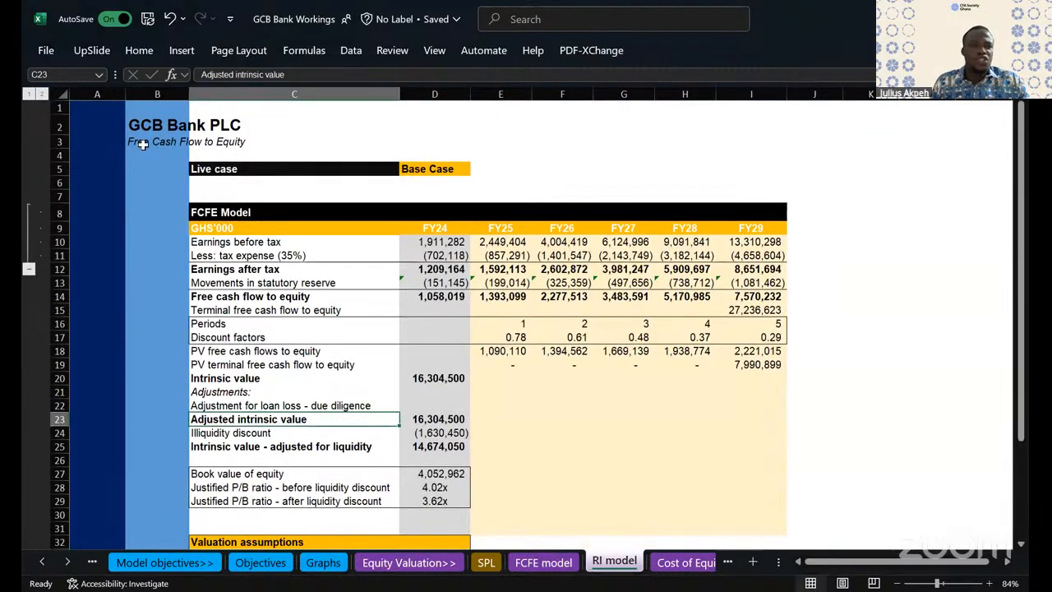
click(142, 143)
text(Residual Income Mode)
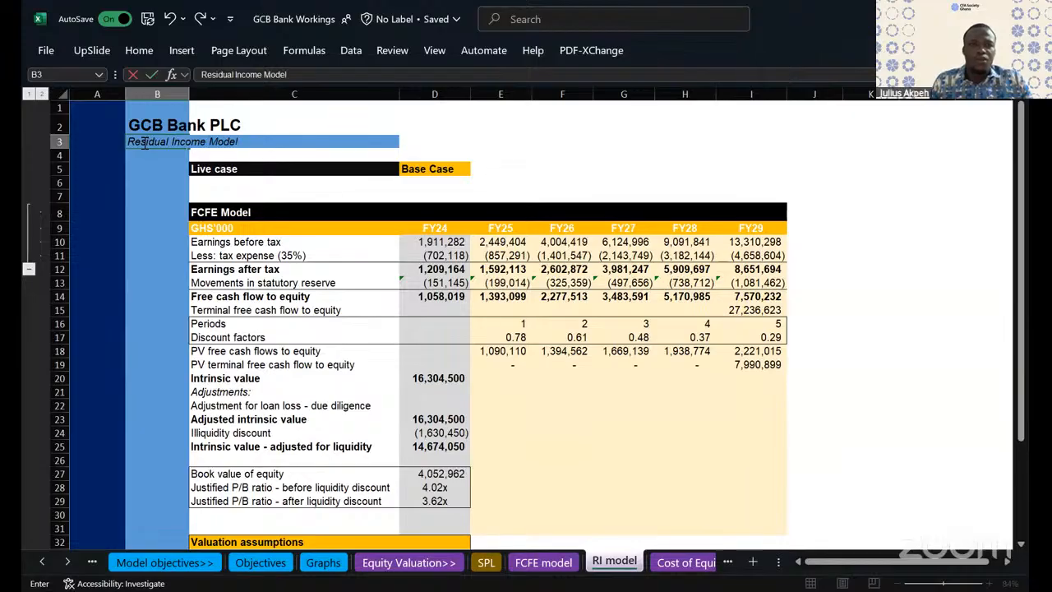
text(l)
click(208, 323)
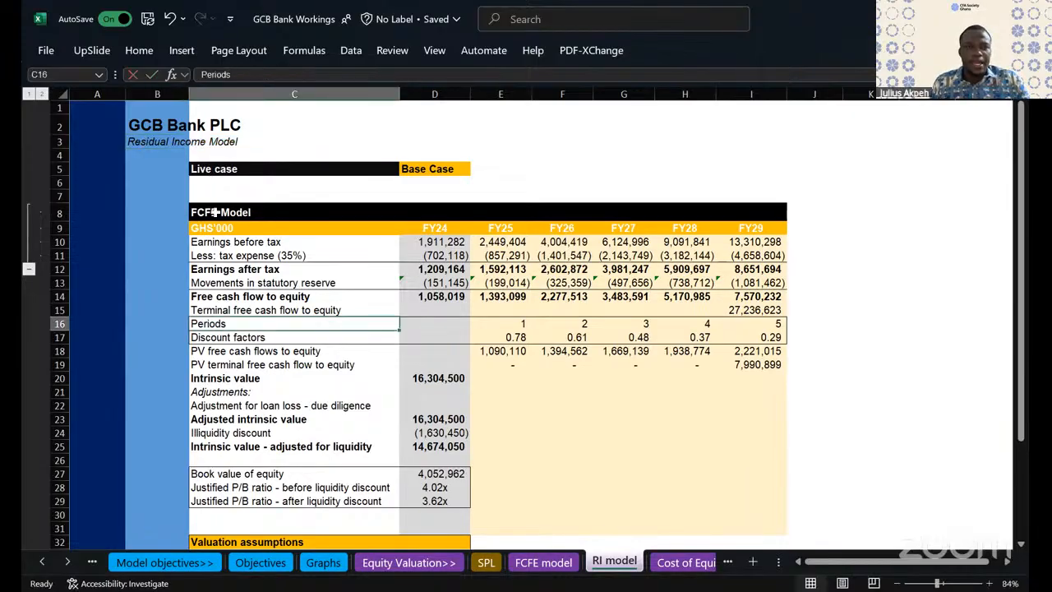
- Change the table heading in cell C8 from FCFE to "Residual Income Model"
click(217, 213)
double_click(220, 212)
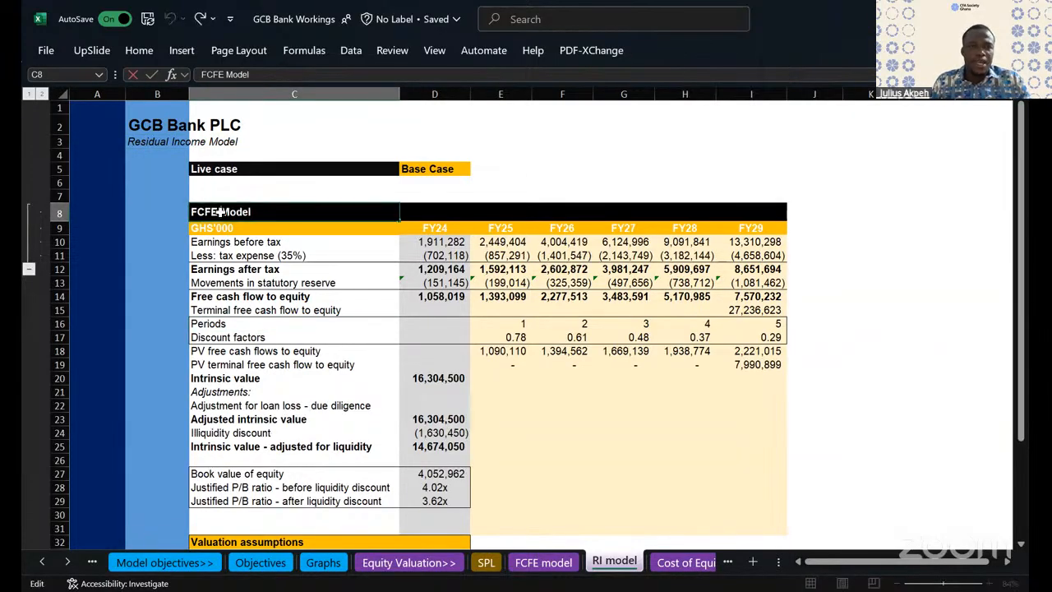
key(BackSpace)
key(BackSpace)
key(BackSpace)
key(BackSpace)
key(BackSpace)
text(Re)
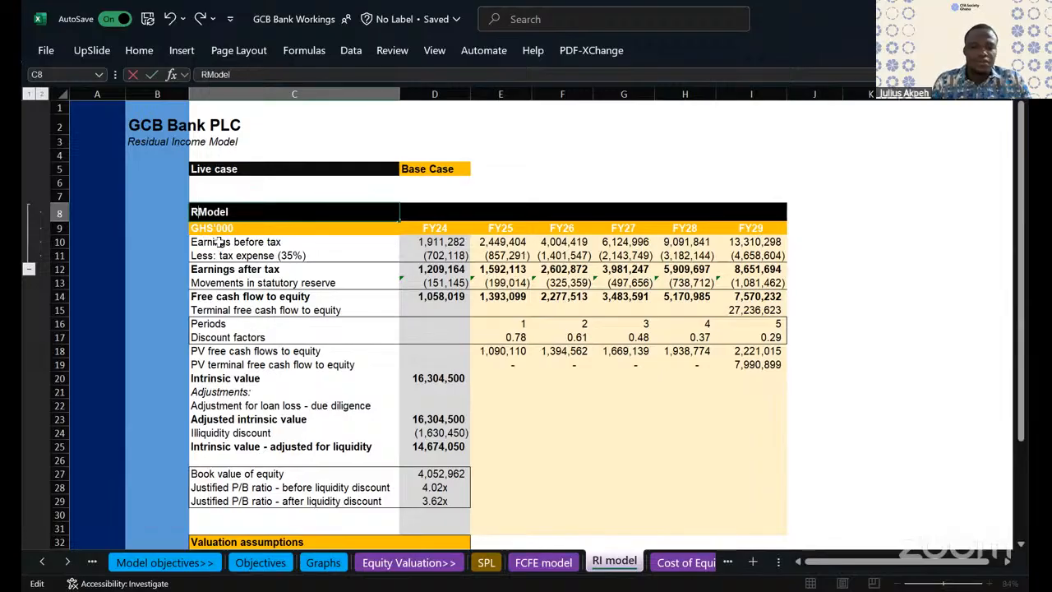
text(sidua)
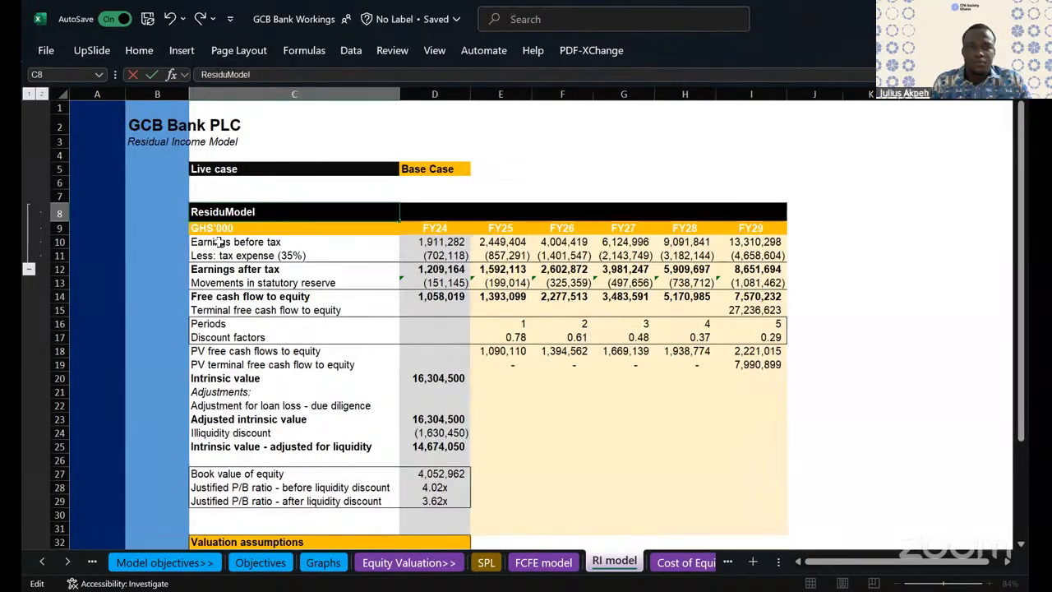
text(l Income)
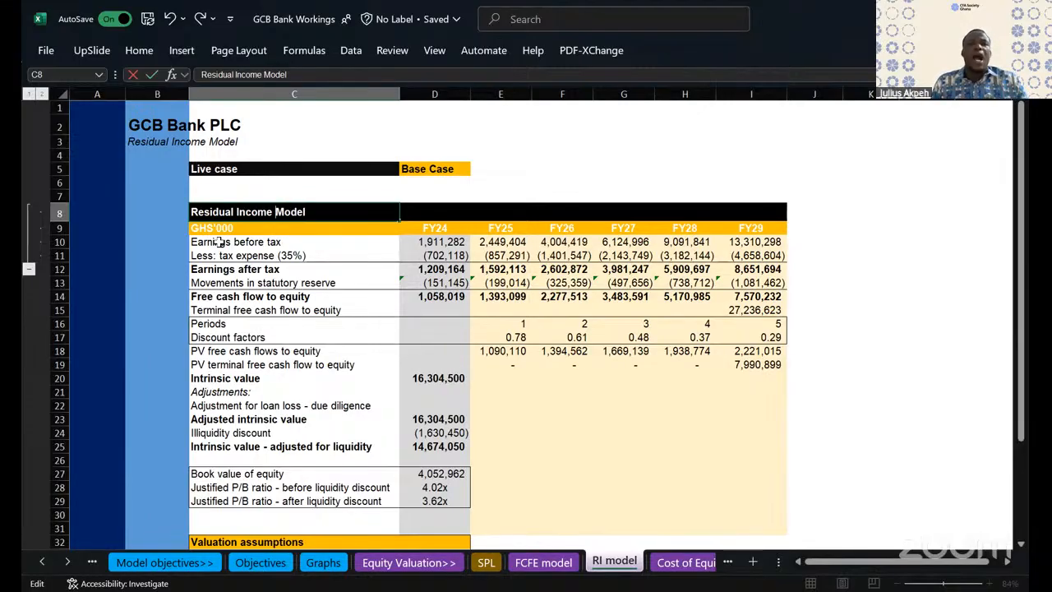
click(611, 345)
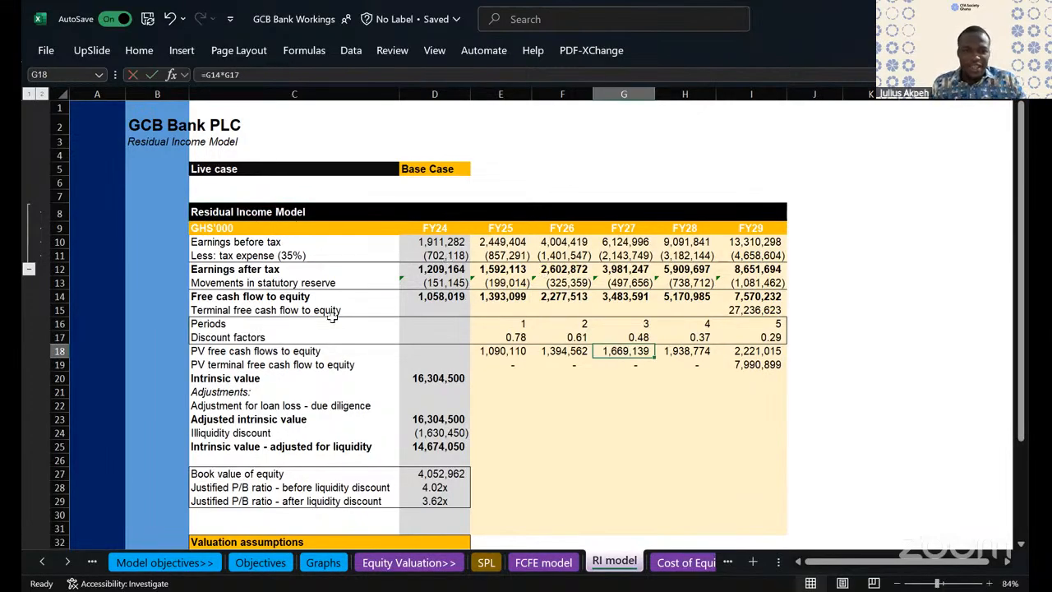
- Clear the old FCFE contents from C10:K19 and remove all borders from that range
scroll(418, 312, down, 1)
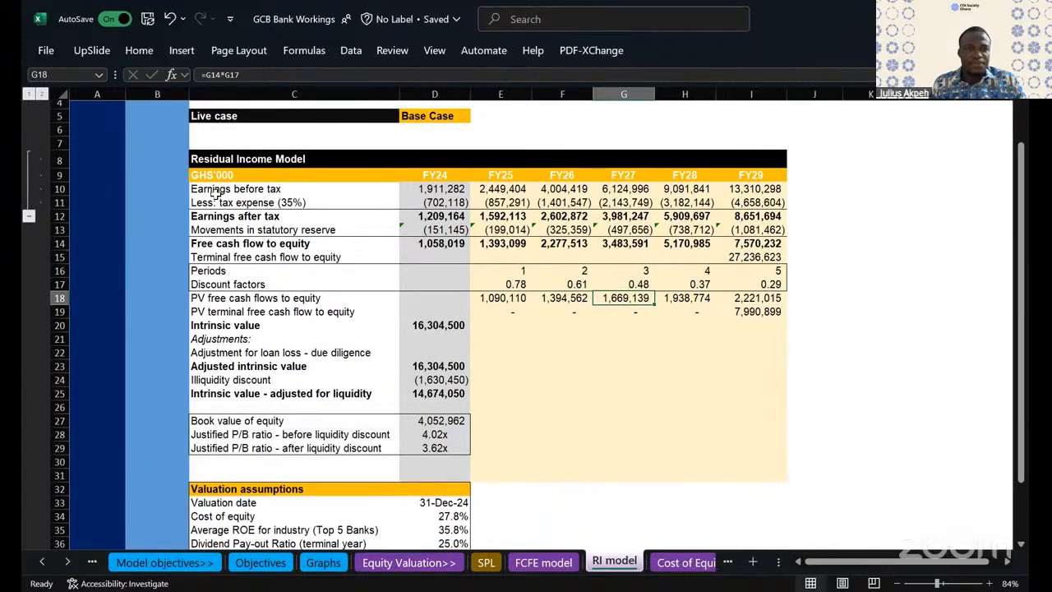
drag(207, 192, 852, 315)
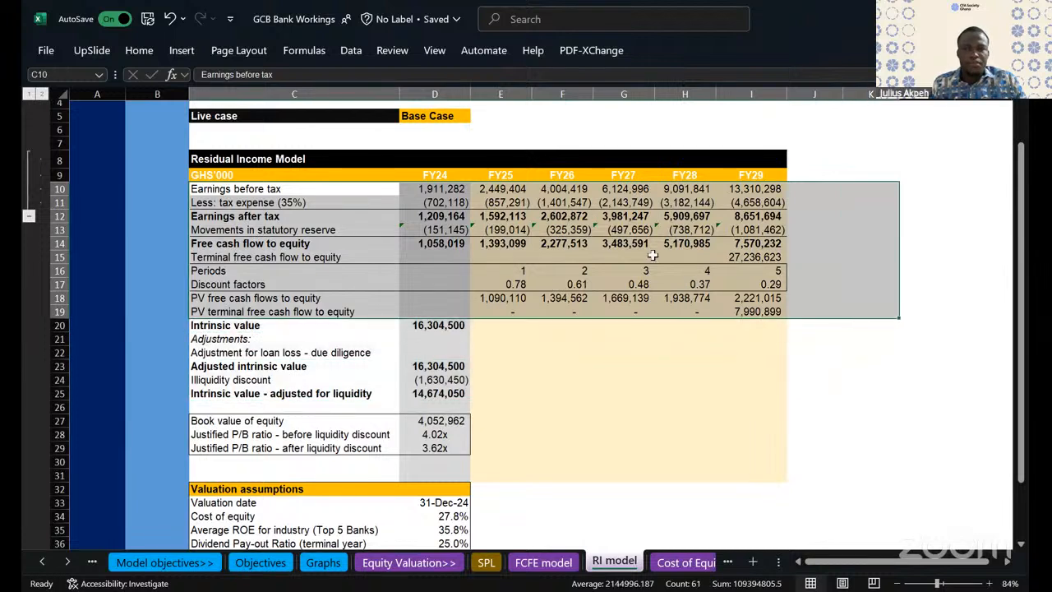
key(Delete)
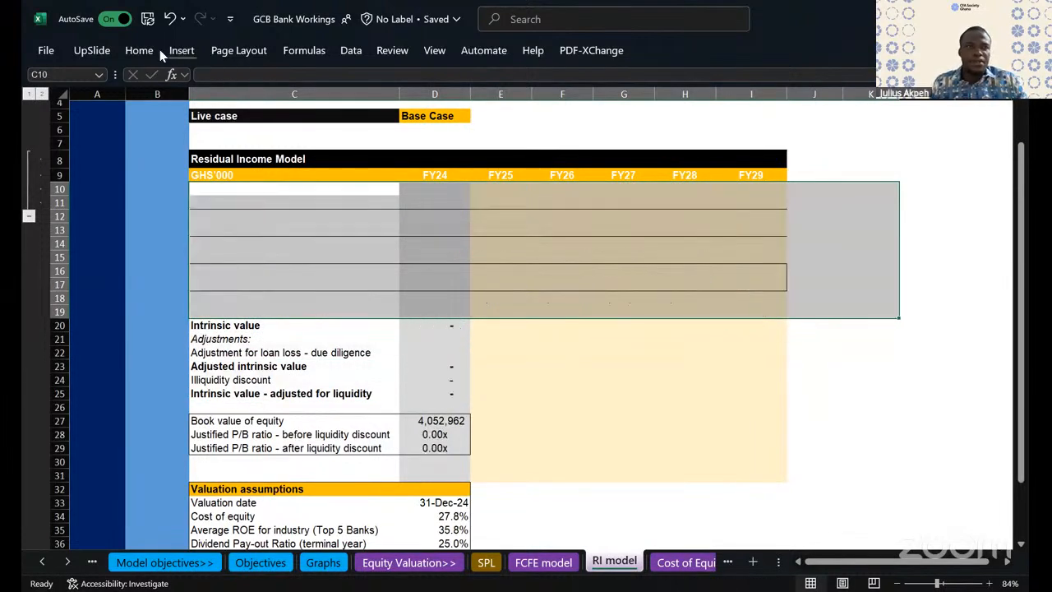
click(139, 50)
click(182, 50)
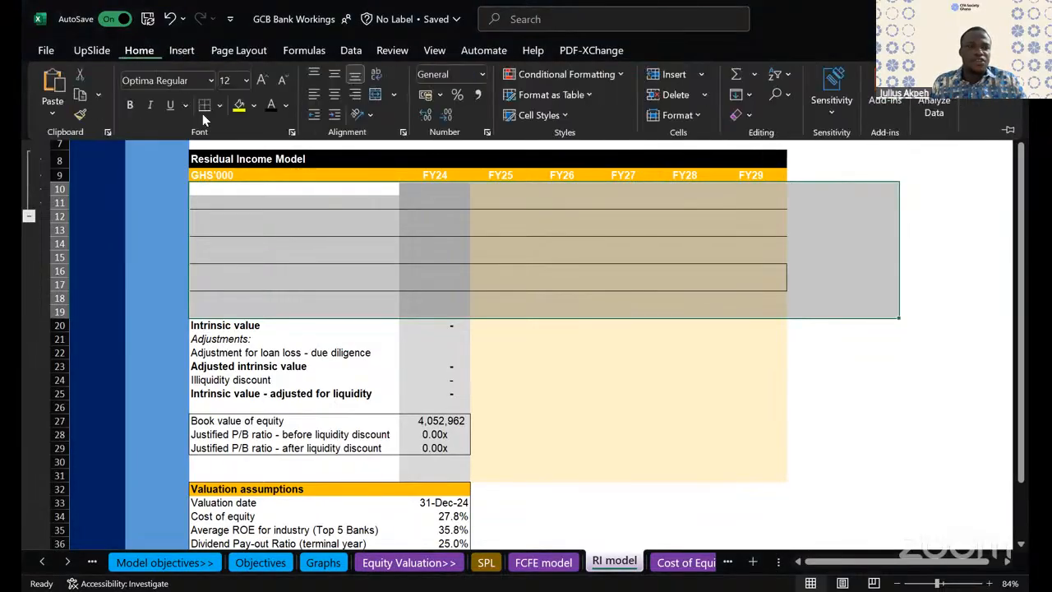
click(221, 106)
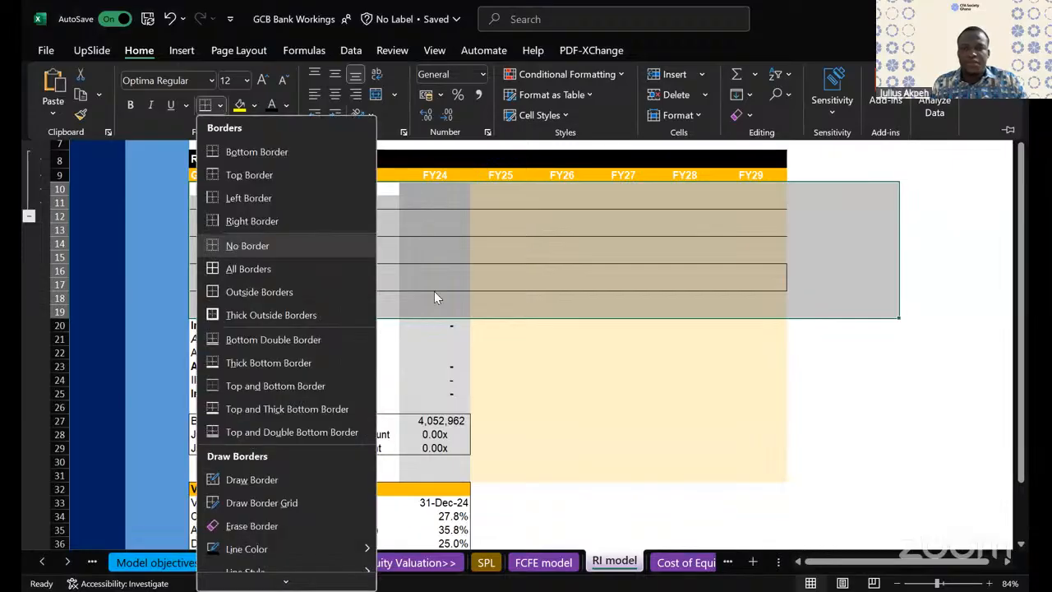
click(219, 190)
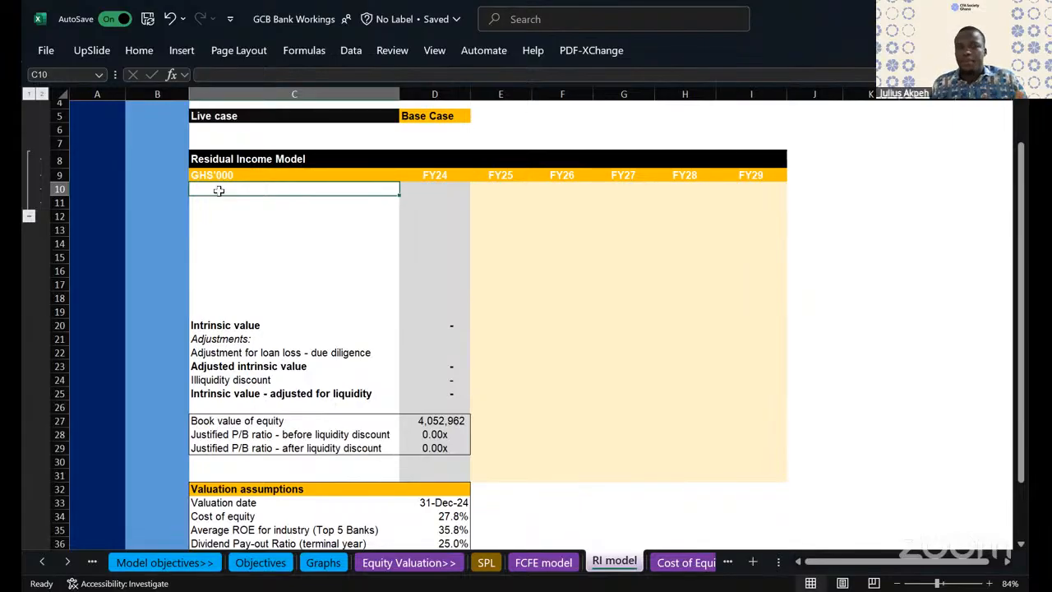
- Enter the row label "Earnings as per P/L" in cell C10
click(437, 198)
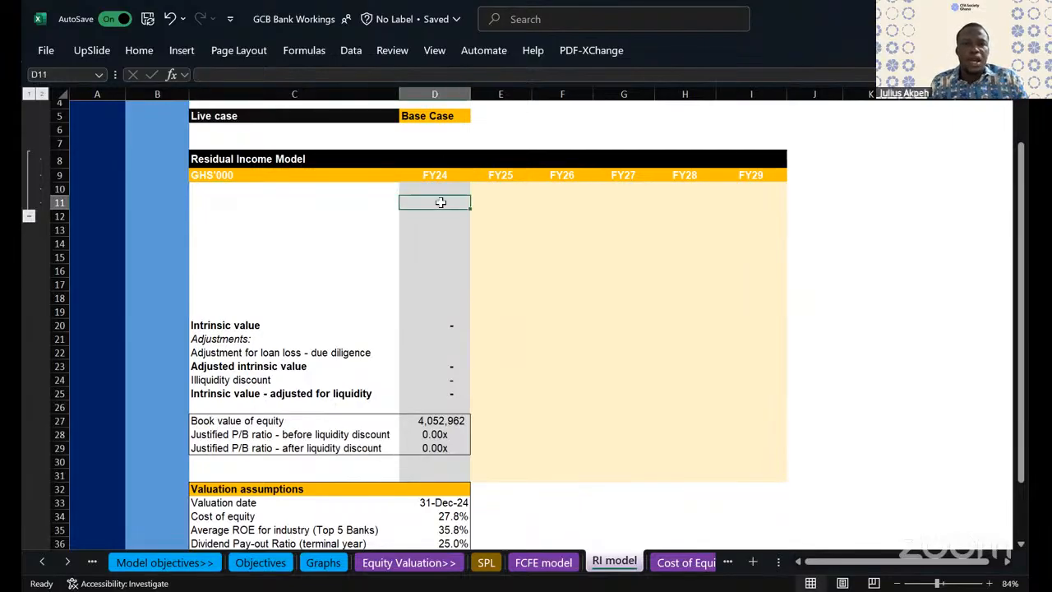
click(277, 194)
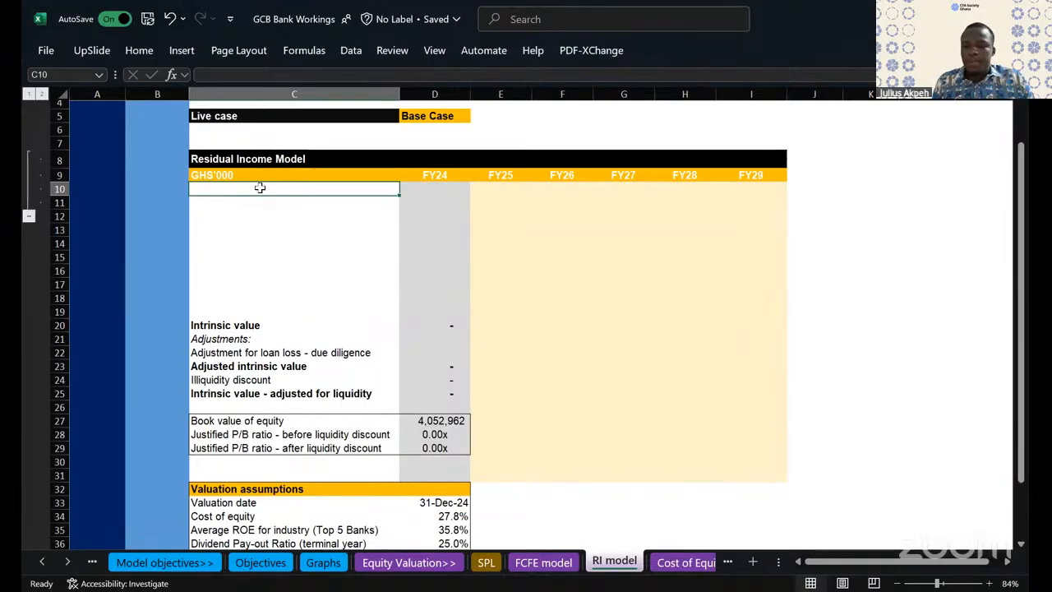
text(Ear)
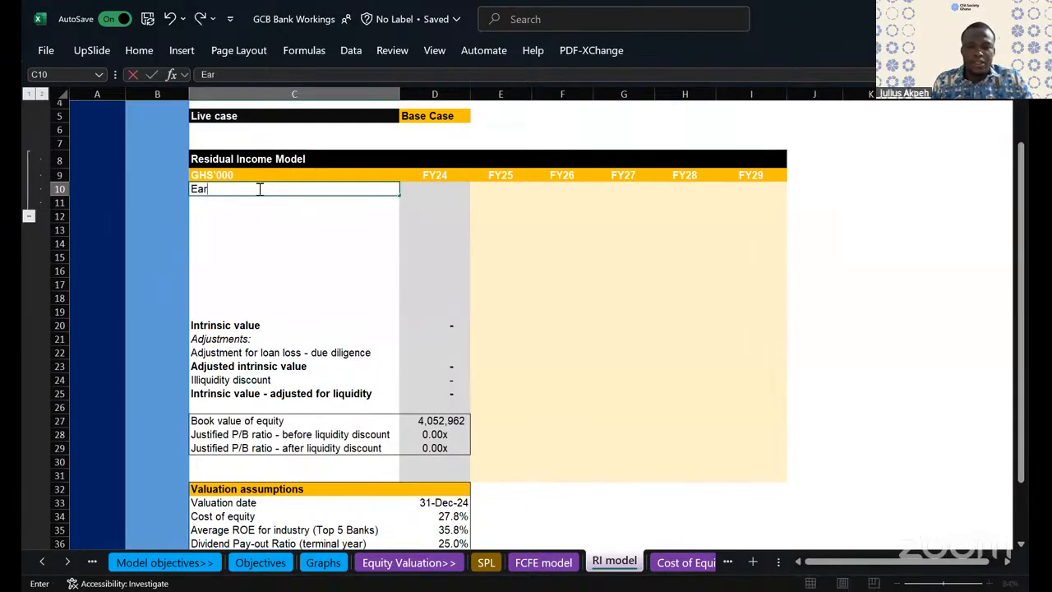
text(nings)
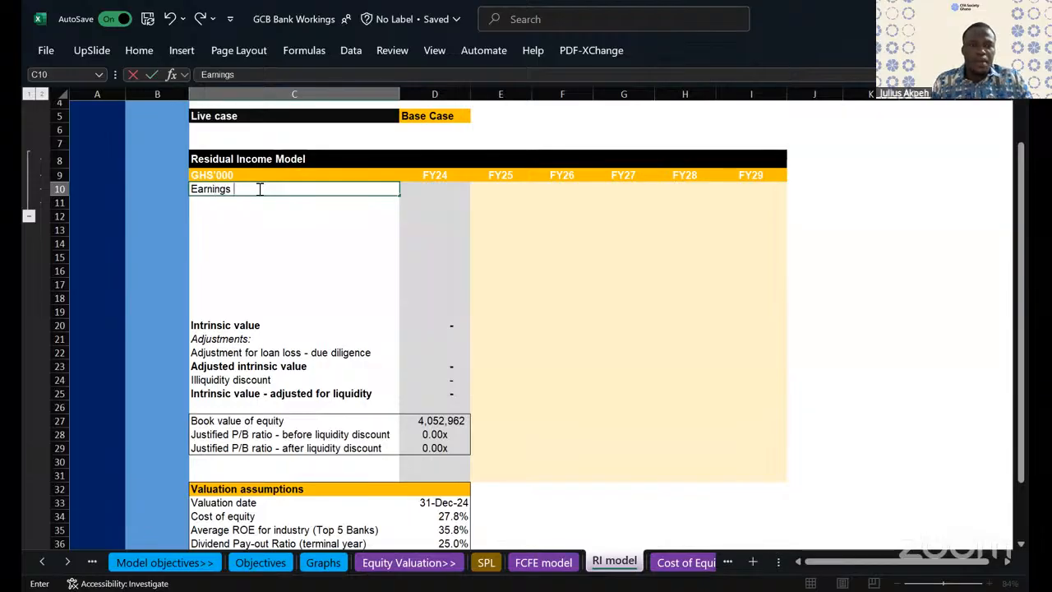
text( as per P/L)
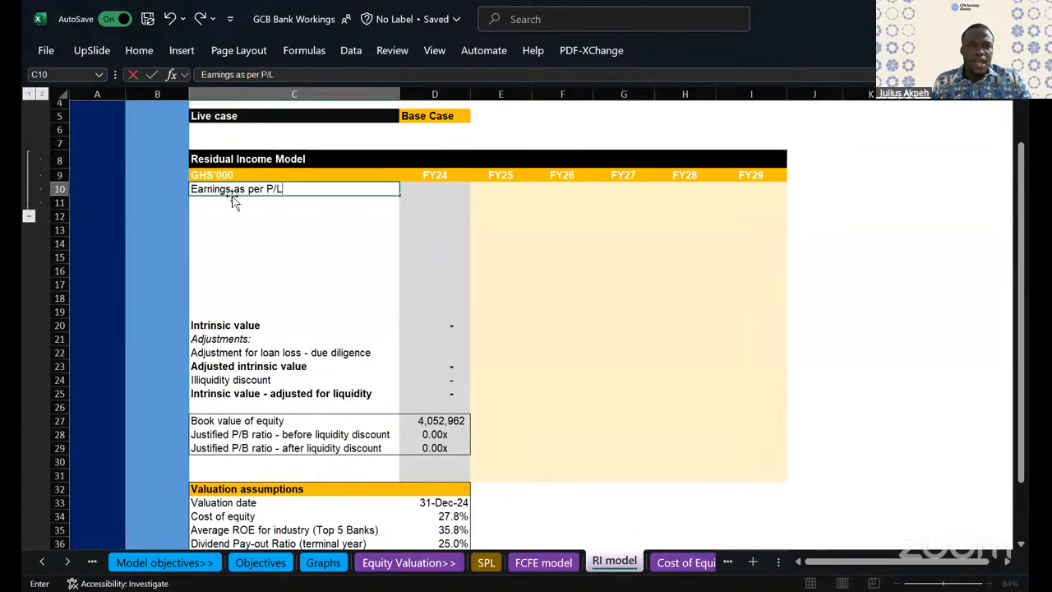
drag(230, 196, 232, 199)
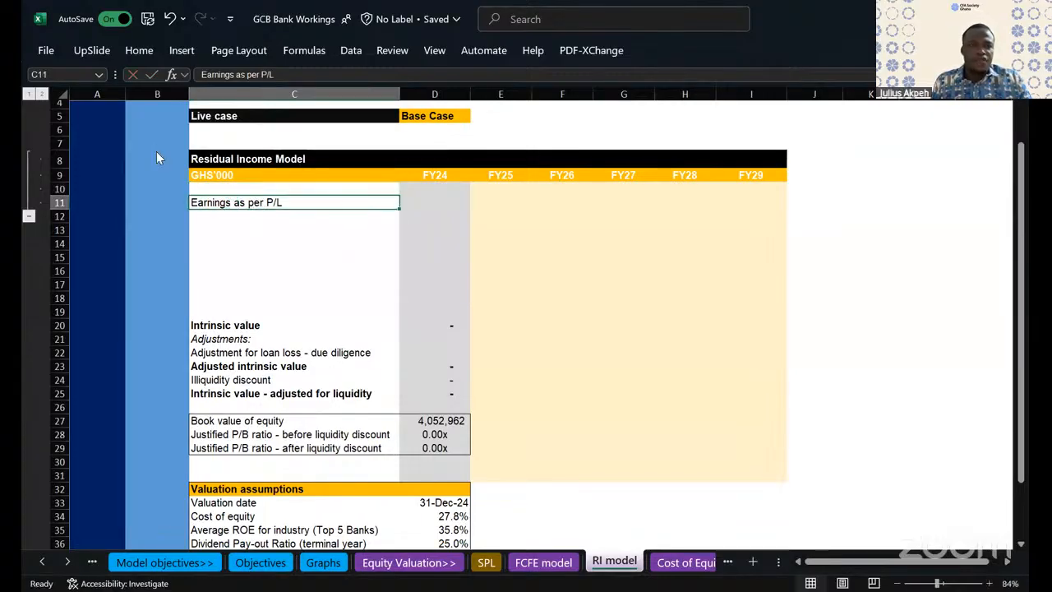
click(167, 20)
- Enter the row label "Adjust: other comprehensive income" in cell C11
click(207, 199)
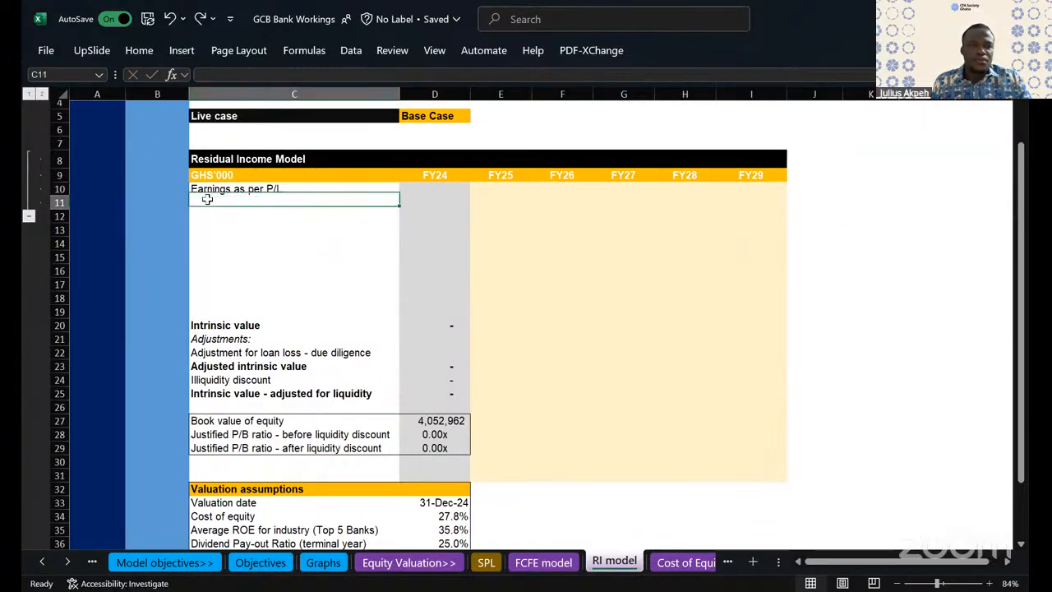
text(Adjus)
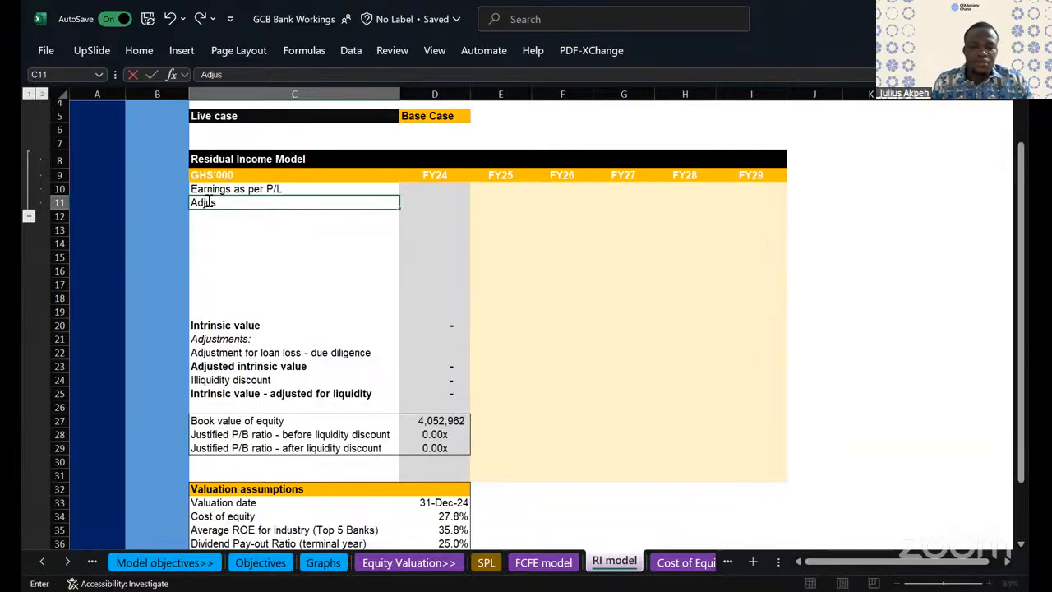
text(t:)
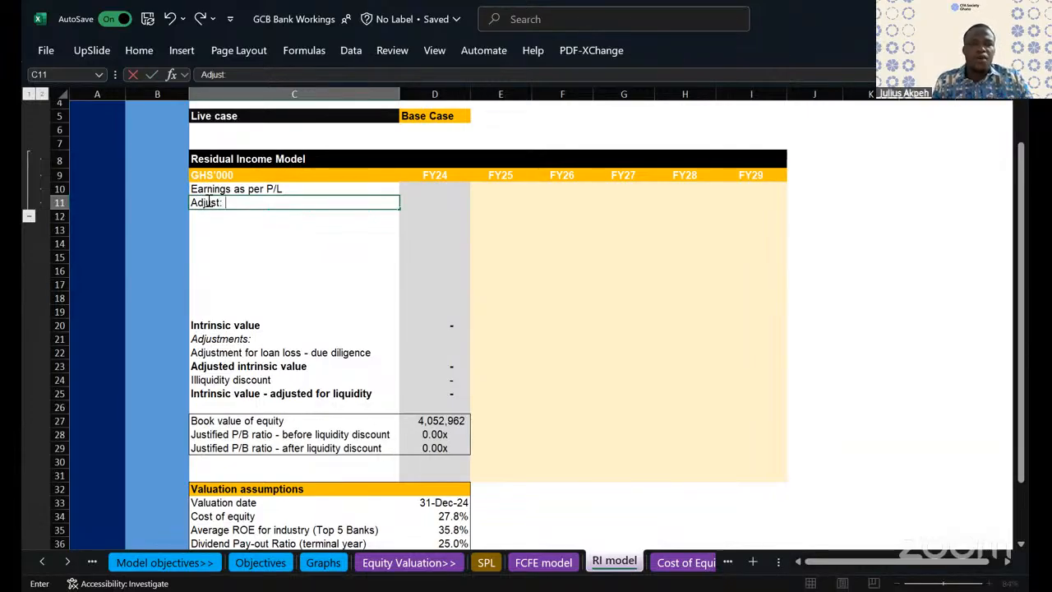
text( otgher)
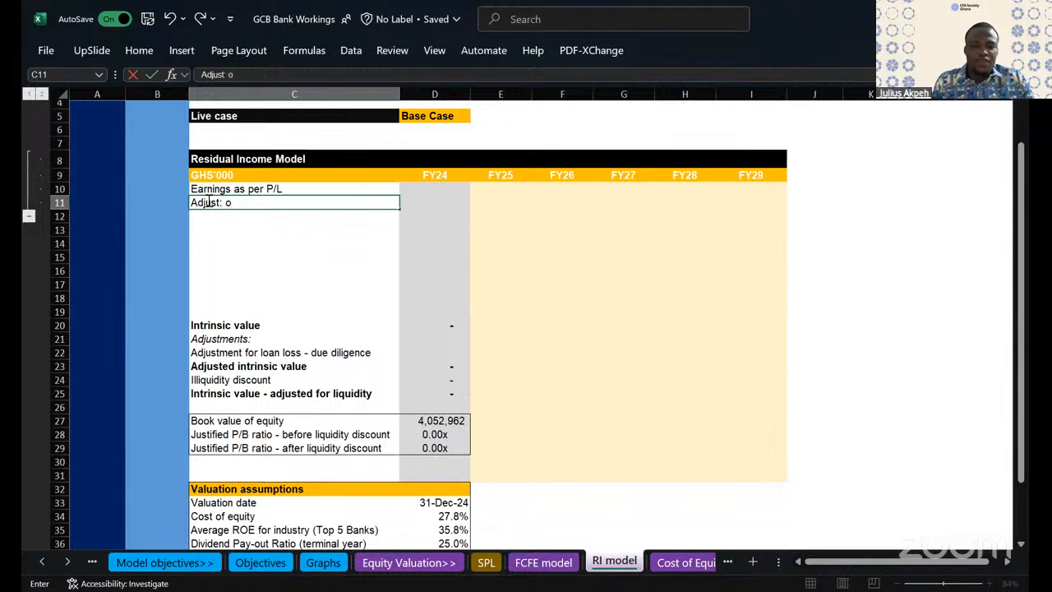
key(BackSpace)
key(BackSpace)
key(BackSpace)
key(BackSpace)
text(her comprehensive income)
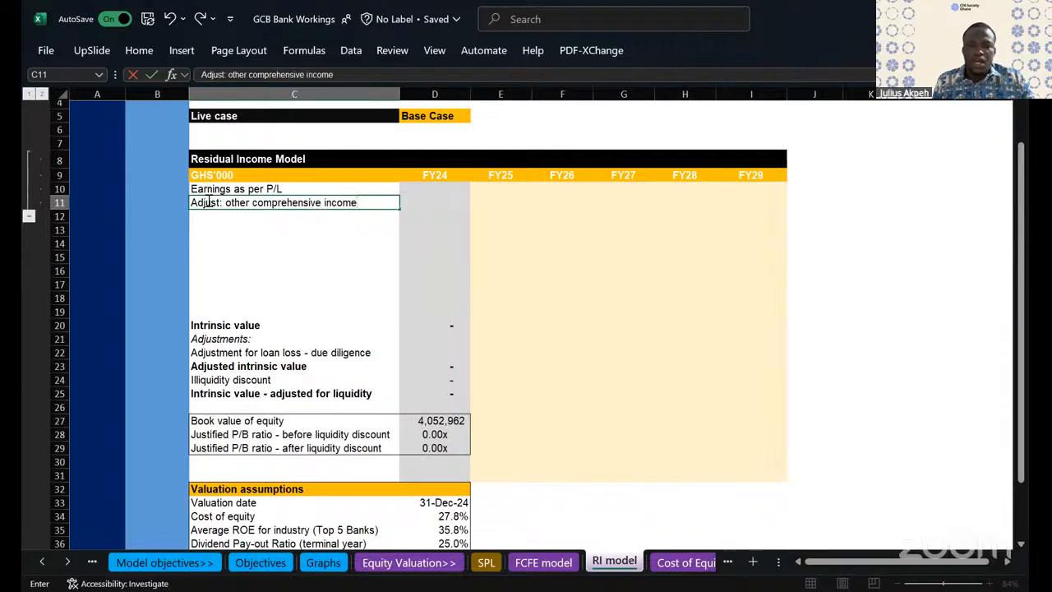
click(234, 270)
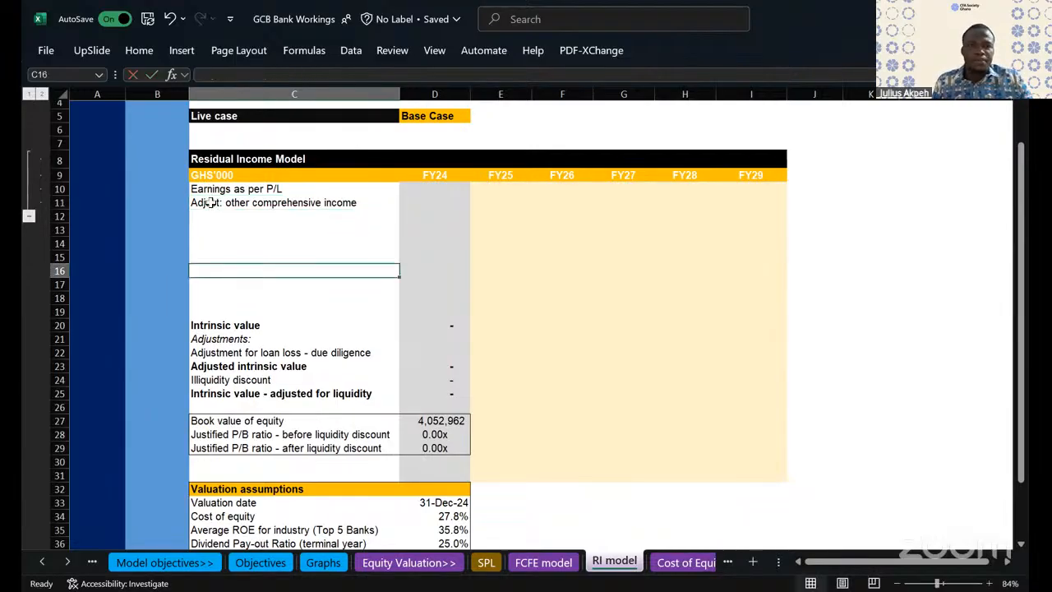
- Indent the "Adjust: other comprehensive income" label in cell C11 by one level
click(211, 202)
click(142, 50)
click(339, 114)
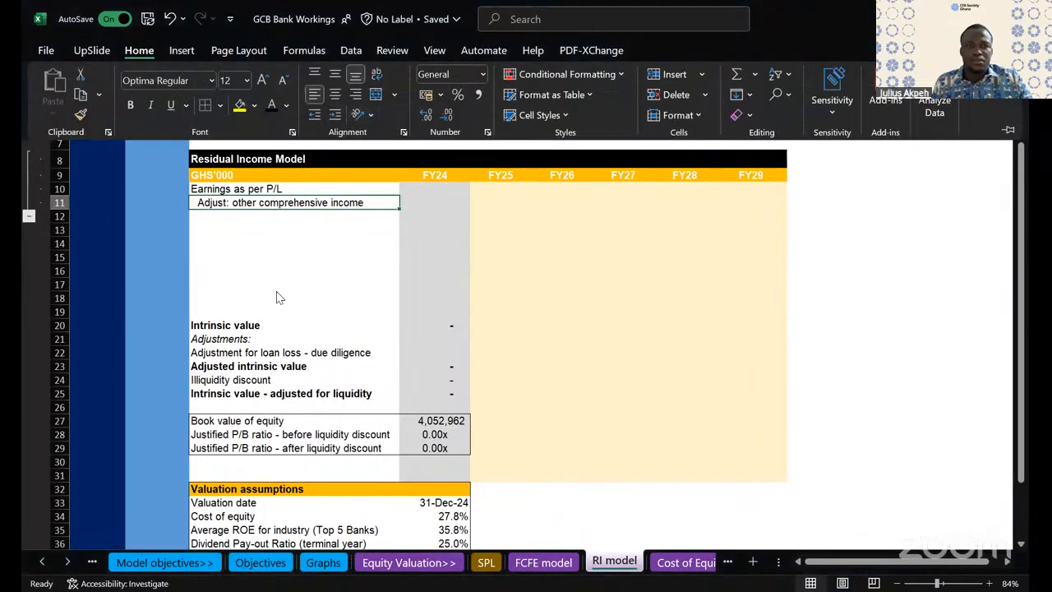
- Enter the row label "Adjusted earnings" in cell C12
click(222, 209)
click(222, 216)
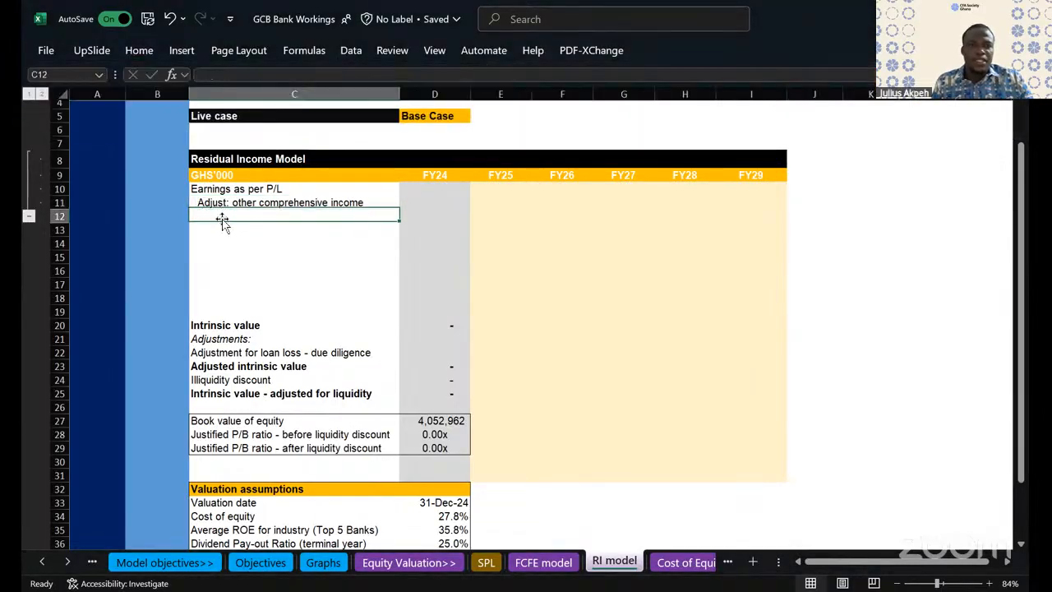
text(Adjuste)
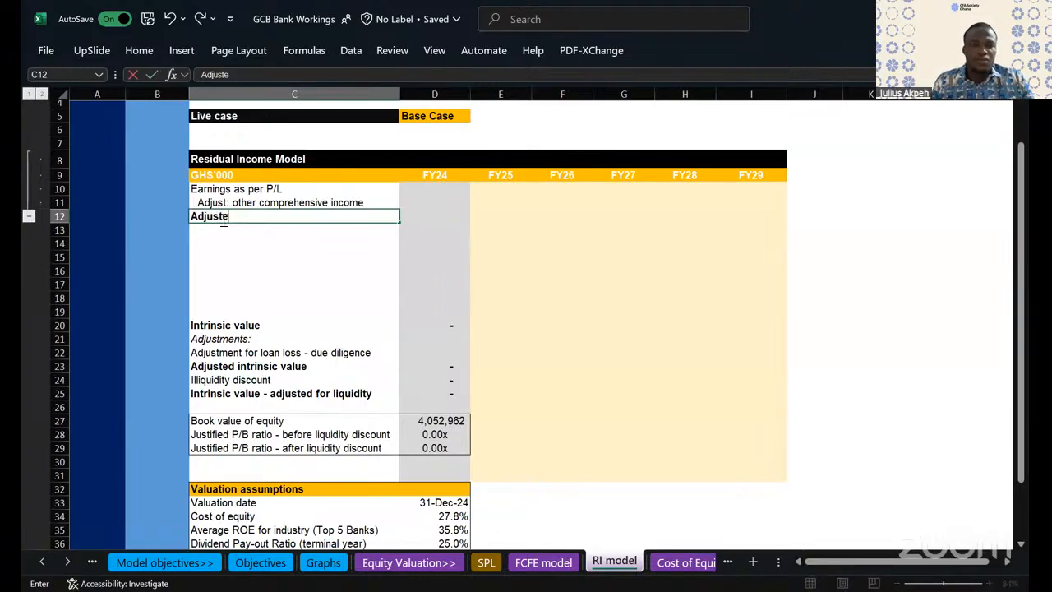
text(d earnings)
click(242, 273)
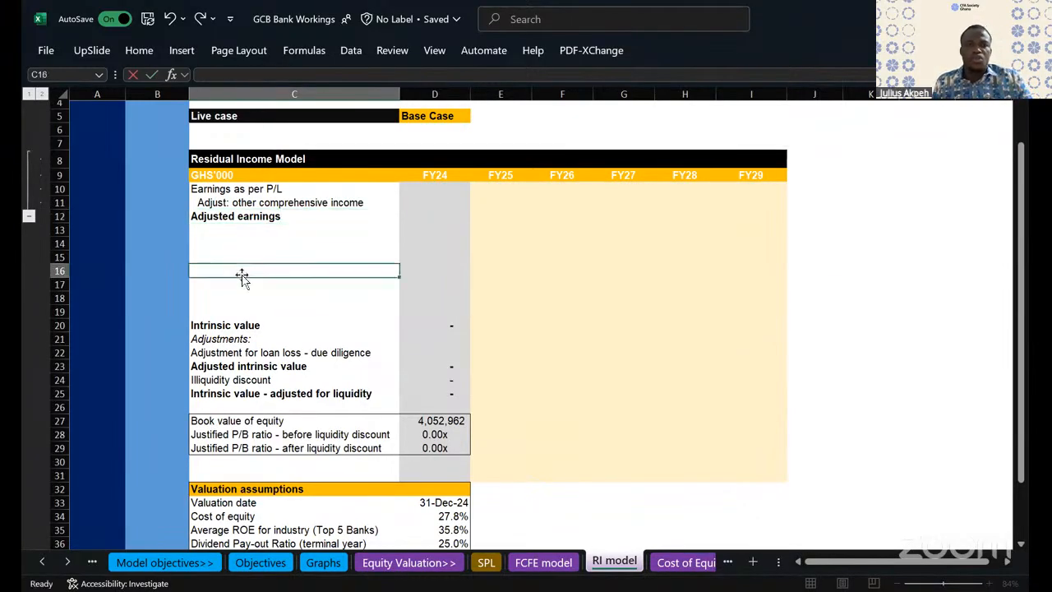
double_click(248, 189)
drag(247, 189, 589, 216)
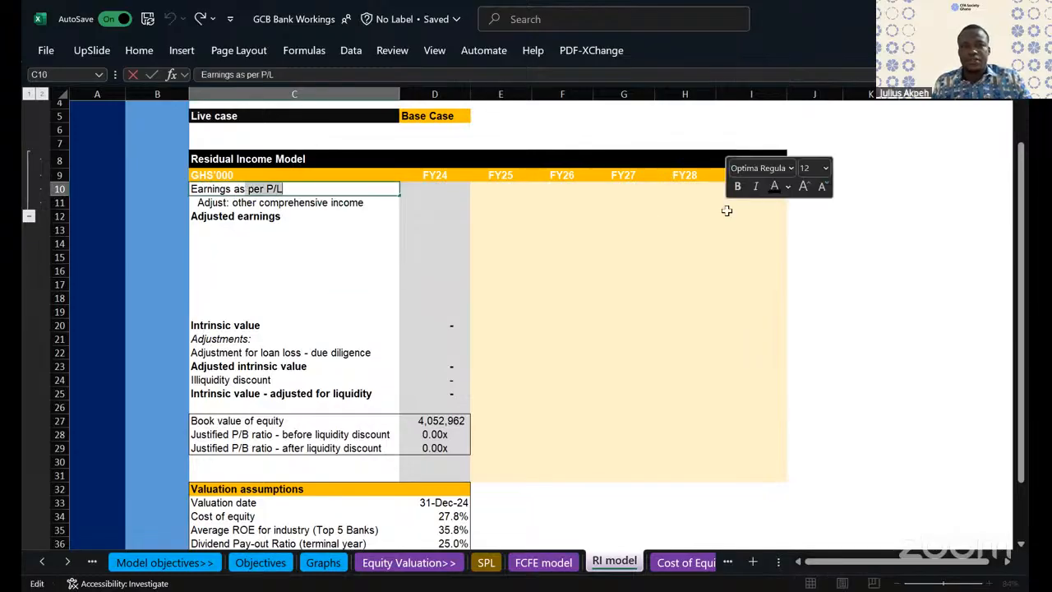
key(Escape)
- Enter the row label "Beginning book value of equity" in cell C13
click(210, 230)
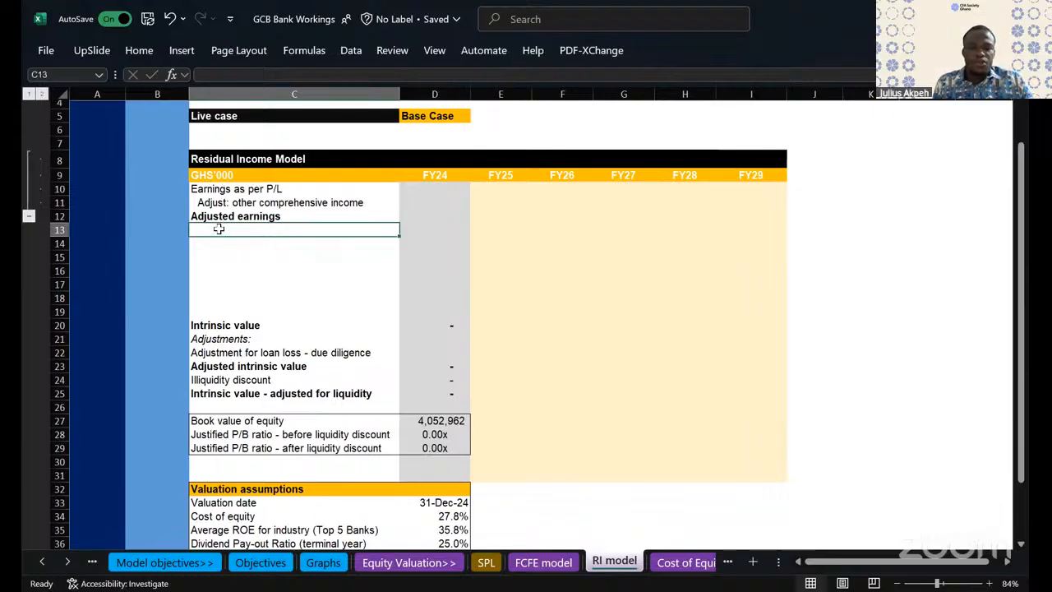
text(Beginning b)
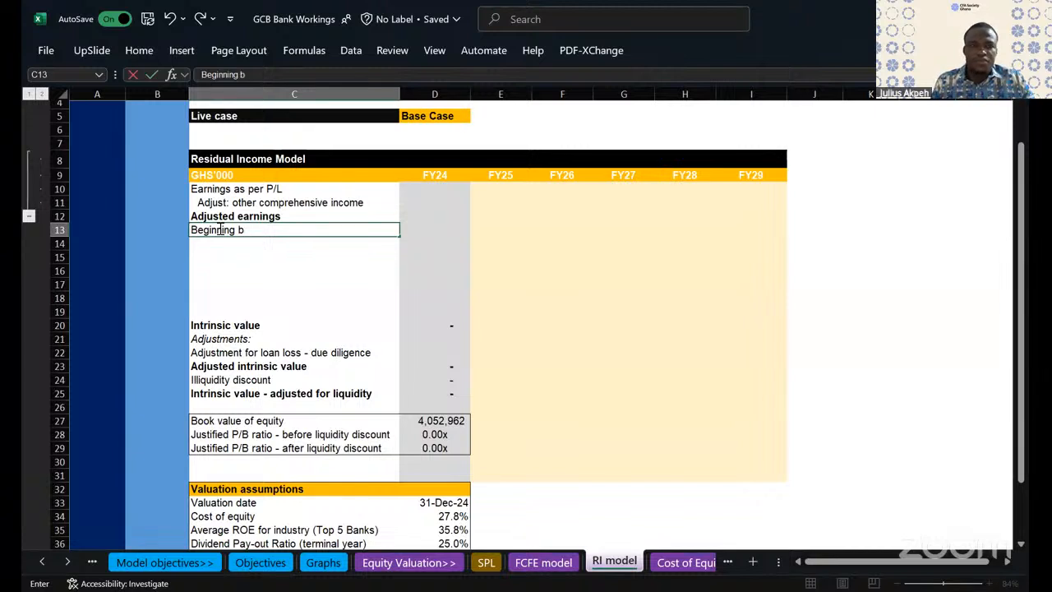
key(BackSpace)
text(book value of )
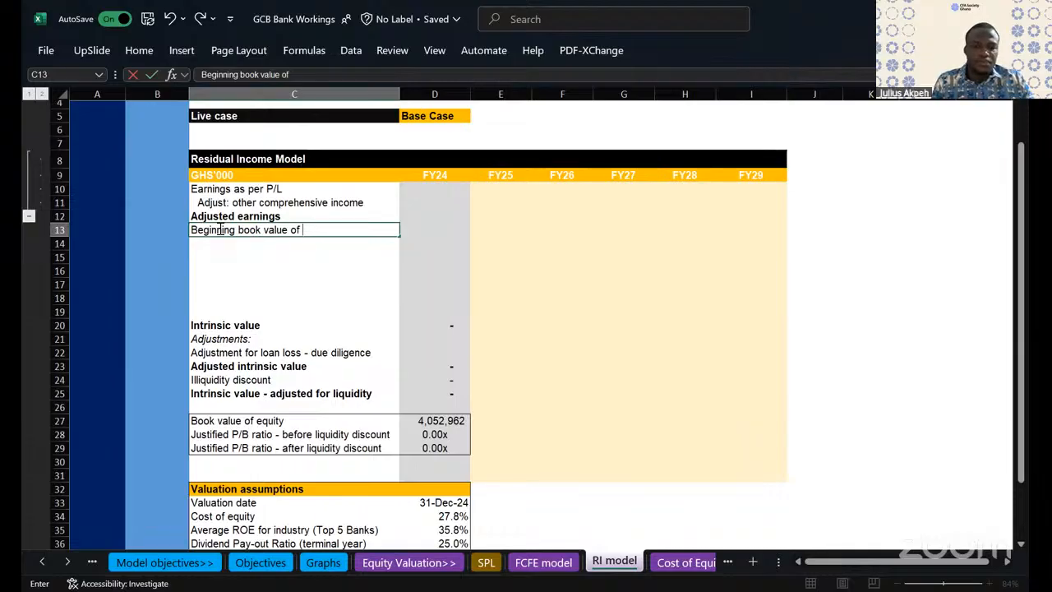
text(eaqui)
key(BackSpace)
key(BackSpace)
key(BackSpace)
text(equity)
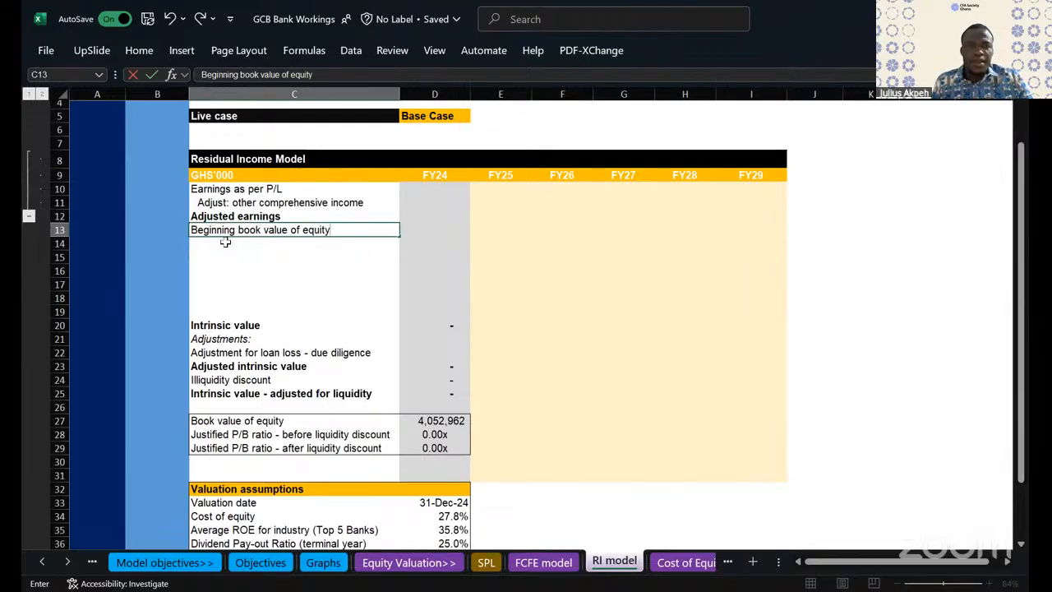
key(Return)
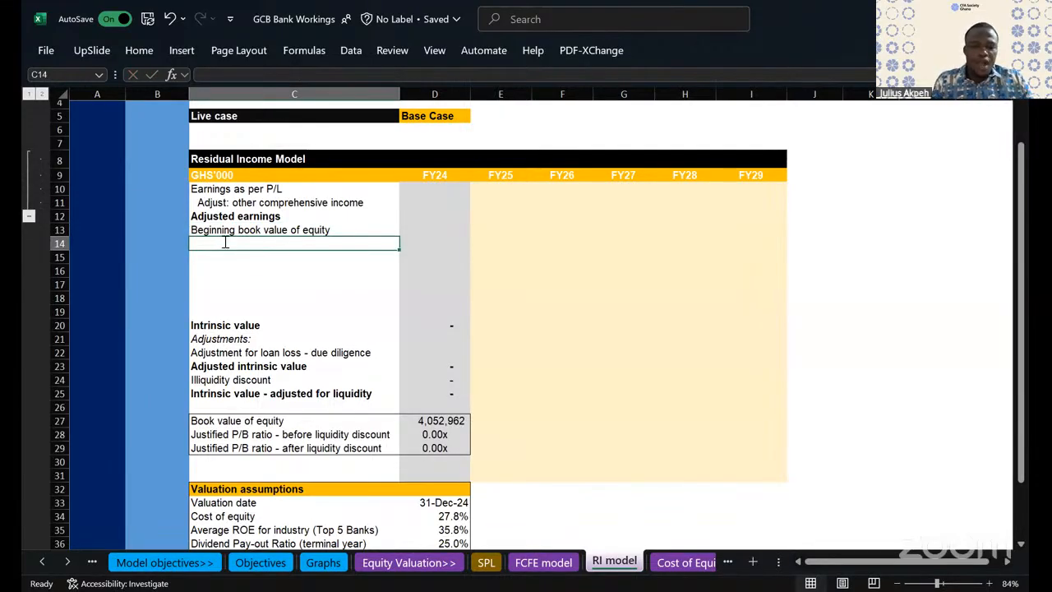
- Enter "Adjusted earnings" in cell C14, remove the bold from row 14 and indent the label one level
text(Adjusted)
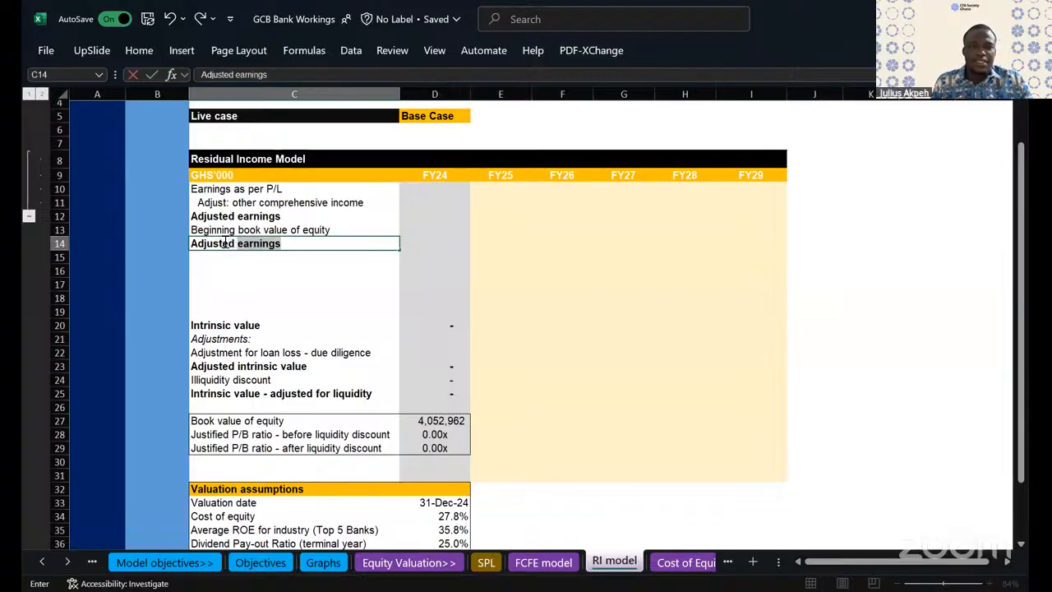
click(326, 268)
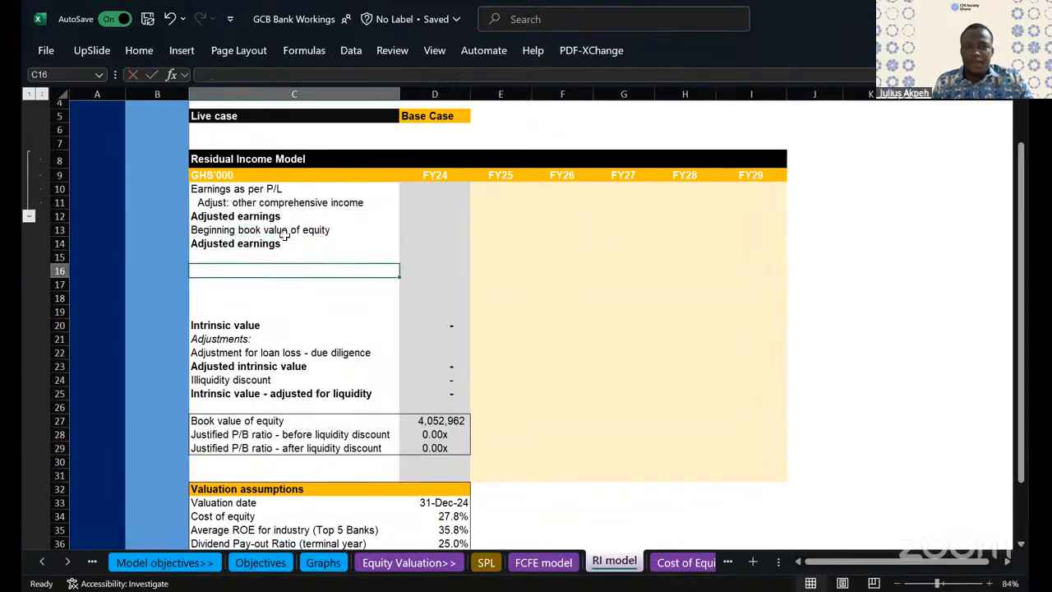
click(231, 247)
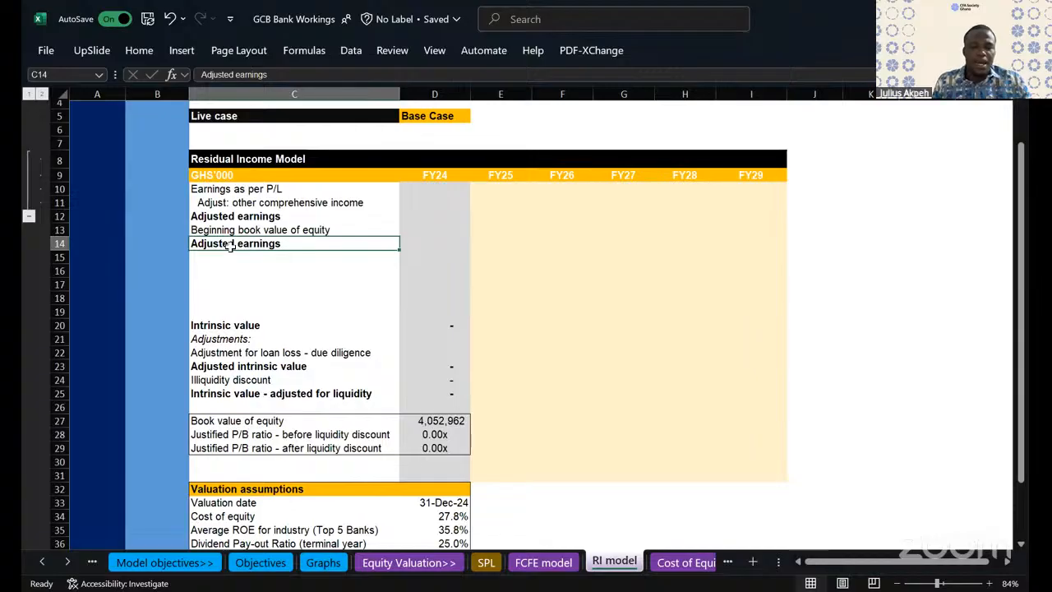
click(58, 244)
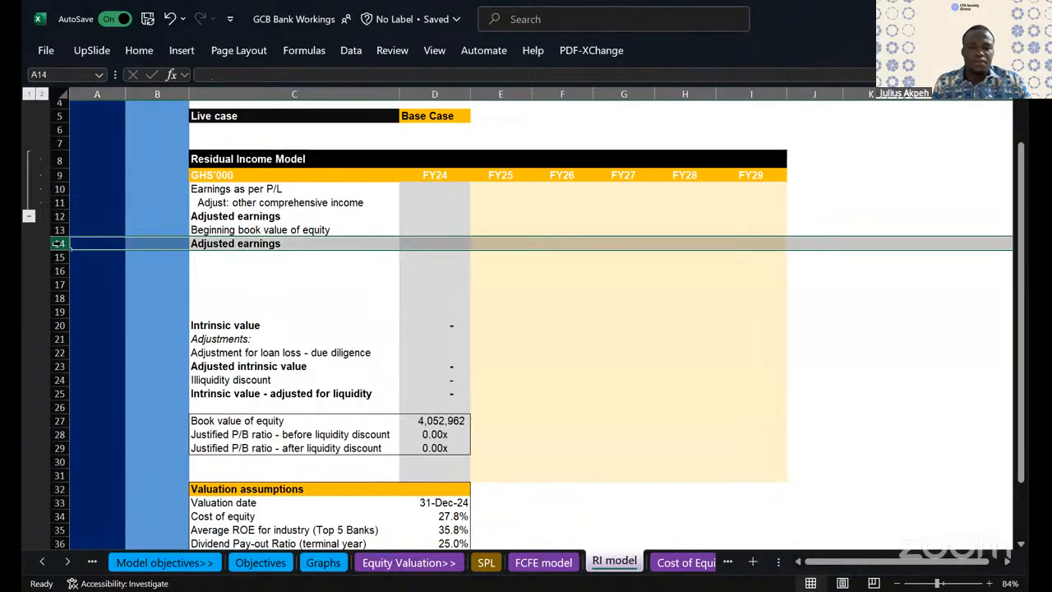
key(ctrl+b)
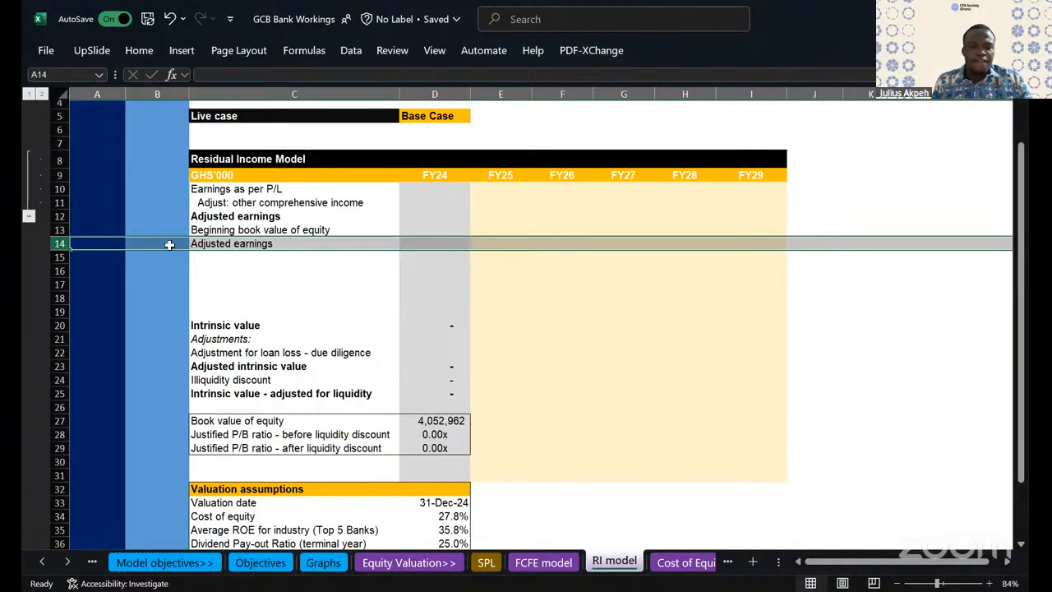
click(274, 243)
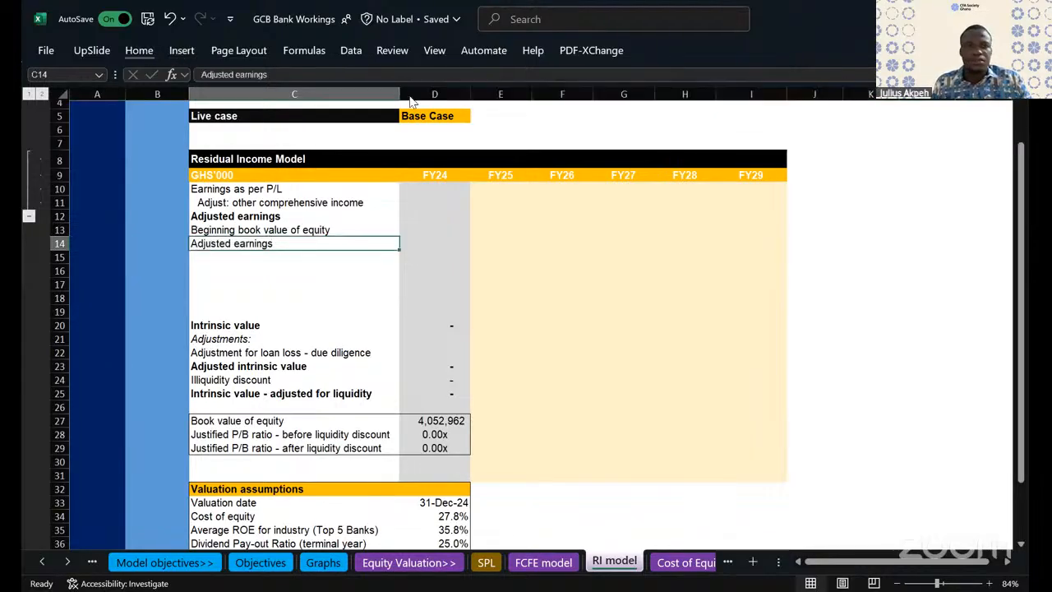
key(ctrl+F1)
click(335, 113)
- Enter the row label "Dividend paid" in cell C15 and indent it one level
click(207, 336)
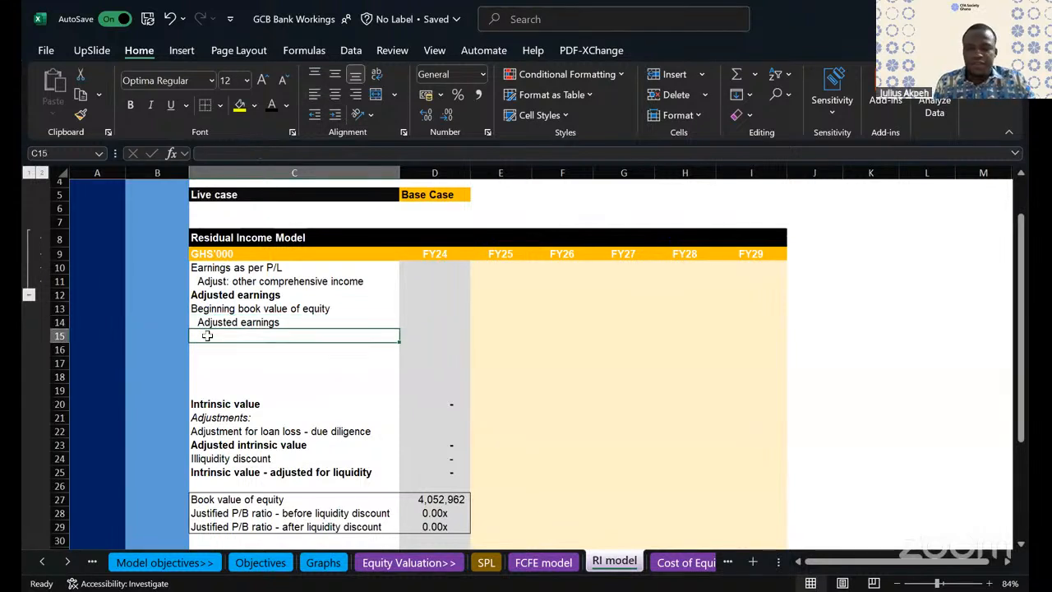
text(Dividend)
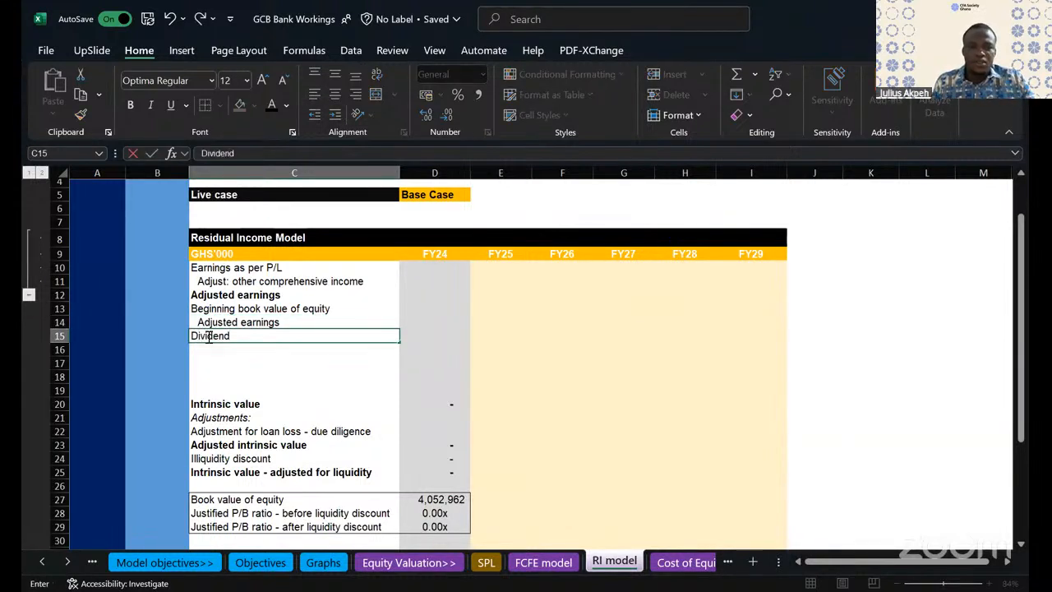
text( paid)
click(227, 408)
click(218, 335)
click(336, 113)
- Enter the row label "Closing book value of equity" in cell C16
click(202, 348)
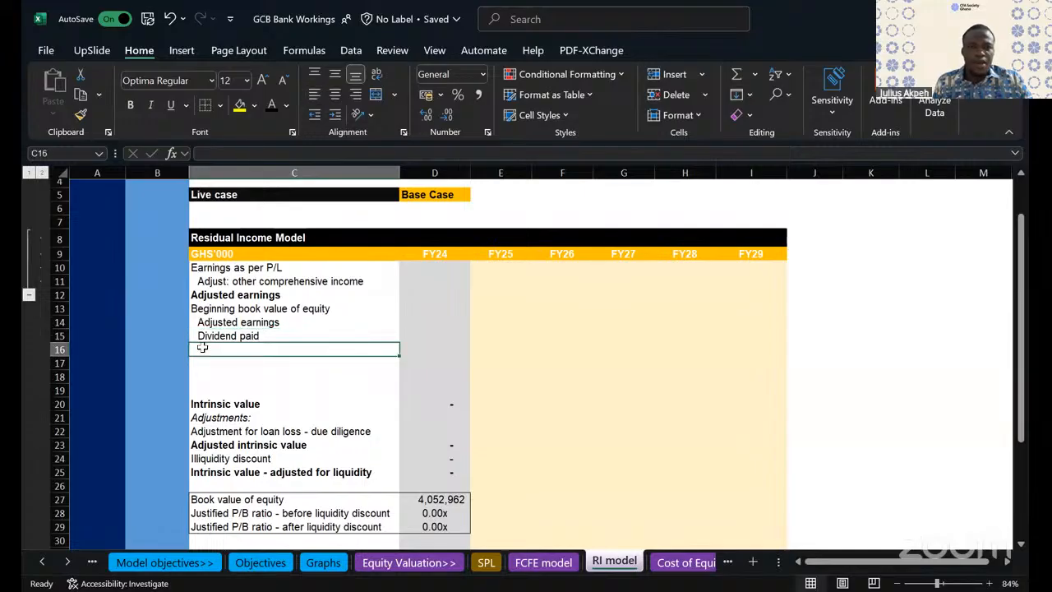
text(Closing book val)
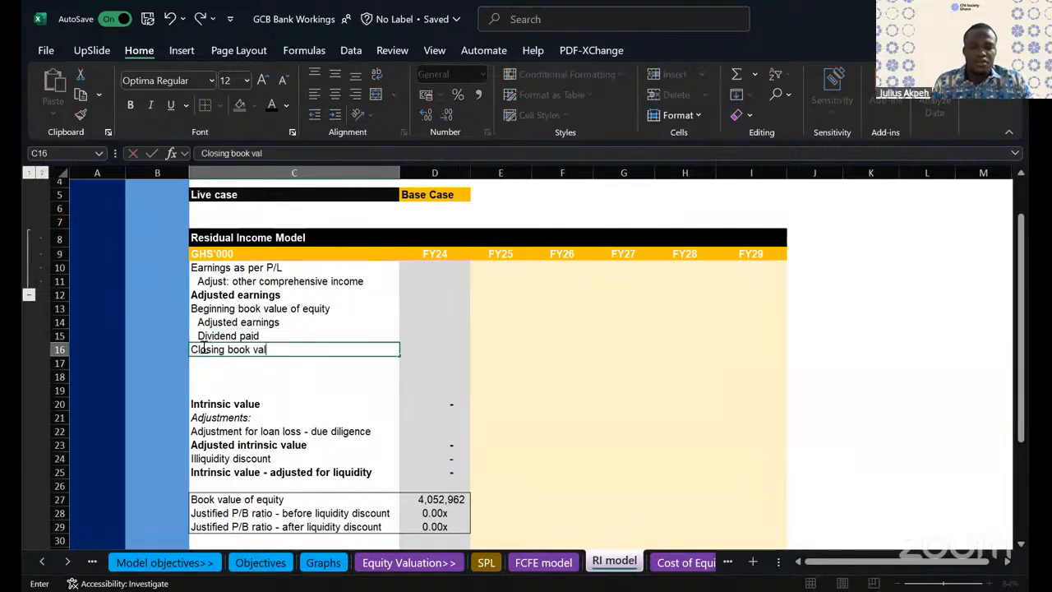
text(ue of equity)
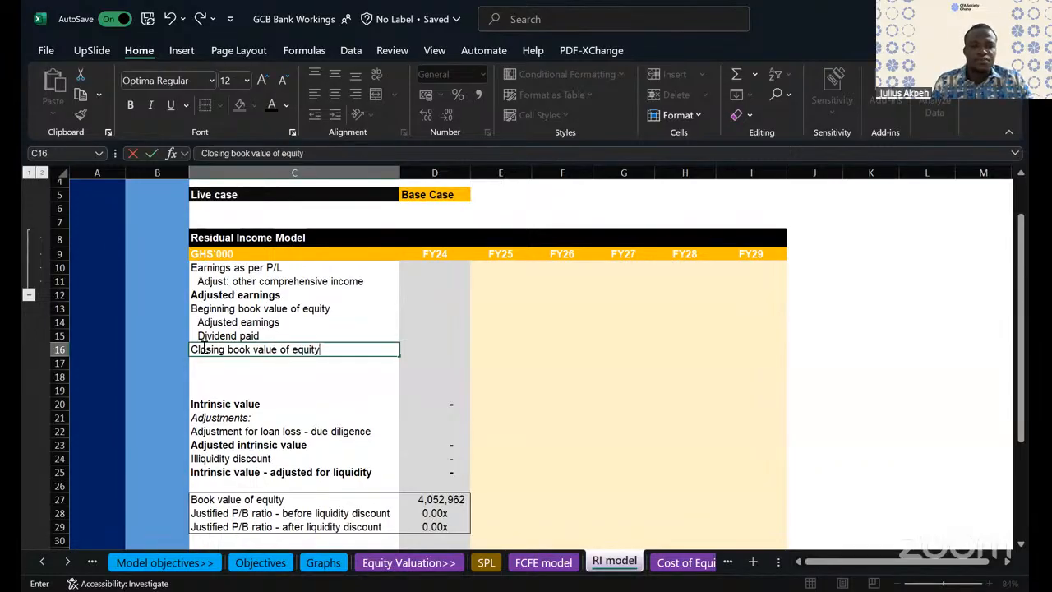
click(276, 415)
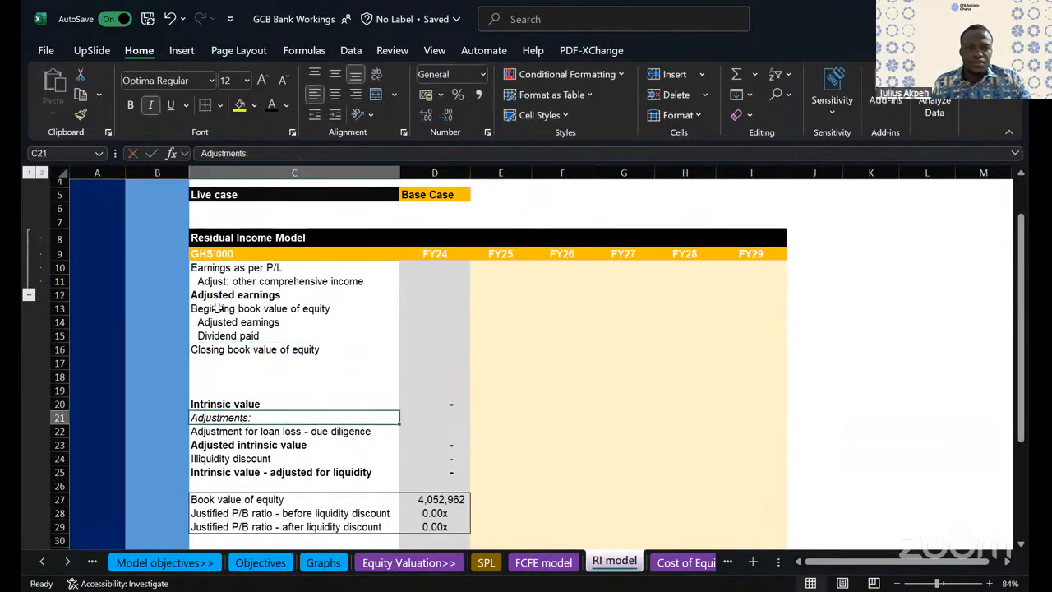
- Insert a blank row above the "Beginning book value of equity" row to separate it from the adjusted earnings block
click(218, 309)
click(51, 309)
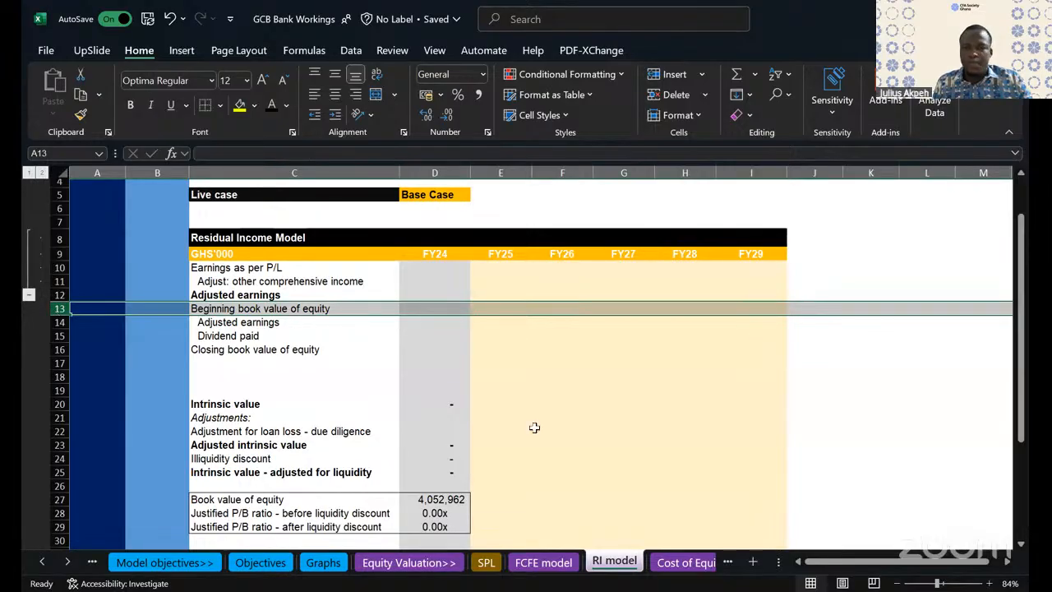
key(ctrl+shift+plus)
scroll(594, 406, down, 1)
click(580, 398)
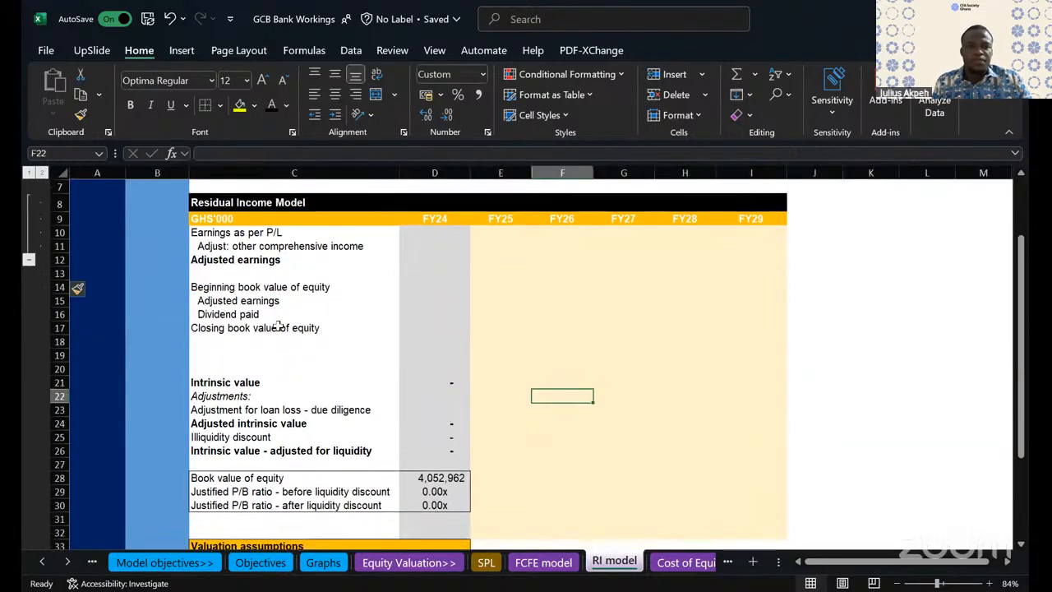
click(280, 327)
click(244, 287)
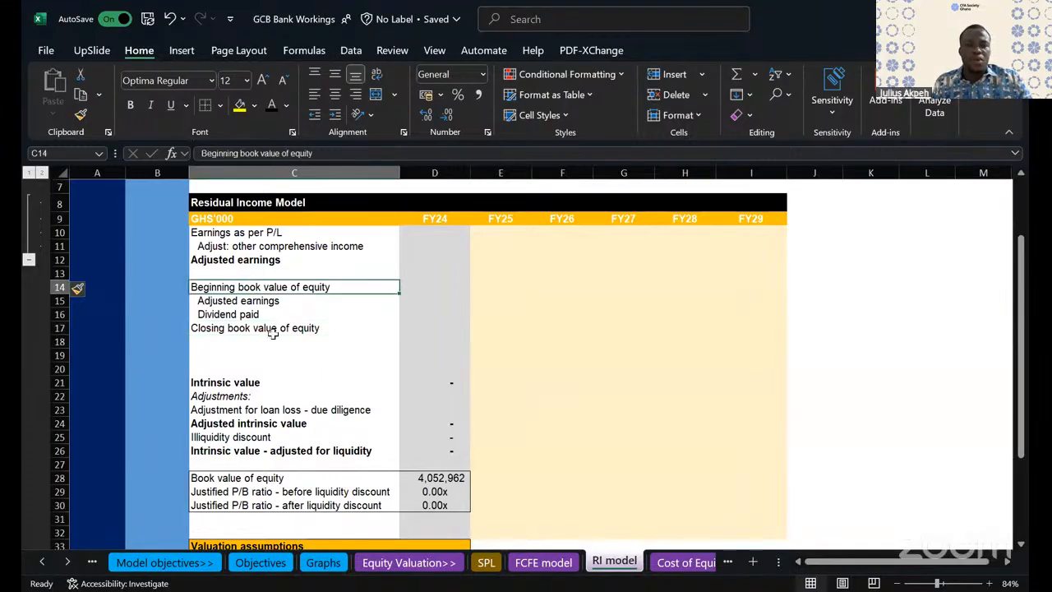
drag(238, 330, 741, 327)
drag(741, 306, 710, 245)
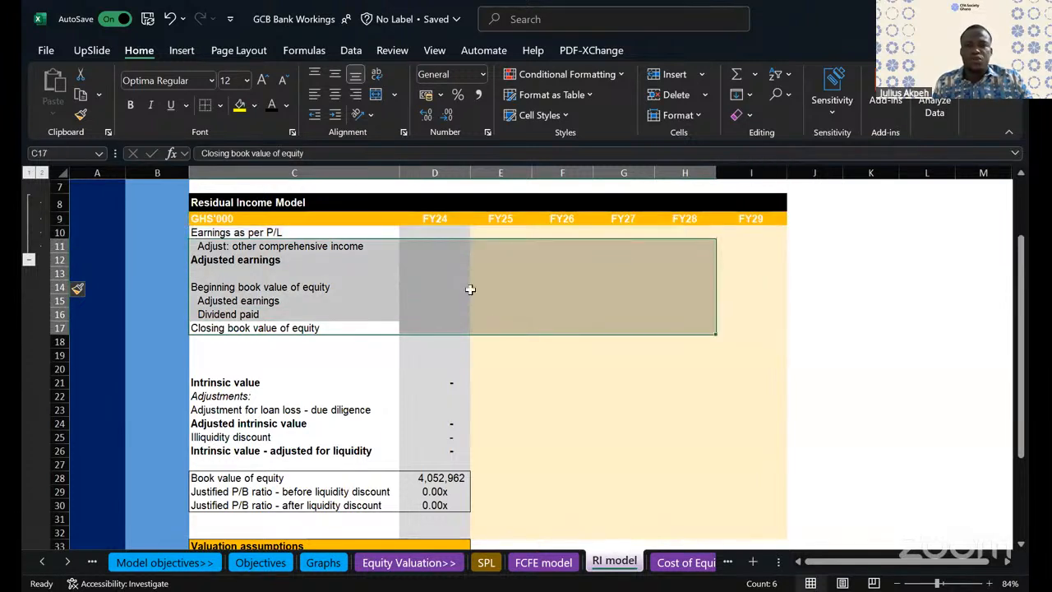
click(450, 271)
drag(227, 232, 739, 359)
click(312, 233)
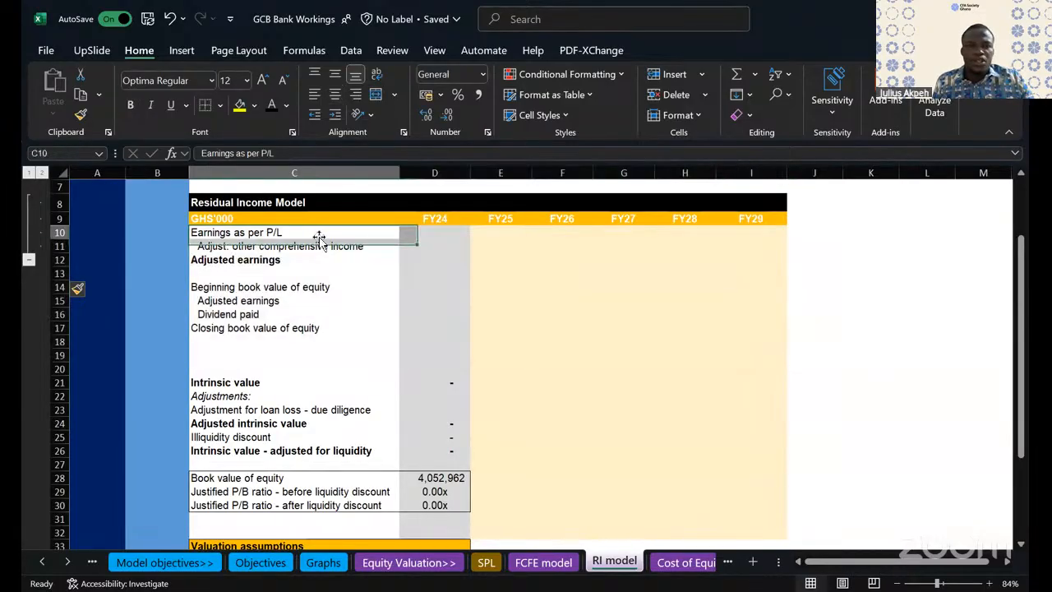
- Link the FY24 earnings in cell D10 to the FY24 profit for the year on the SPL sheet with =SPL!I27
click(442, 233)
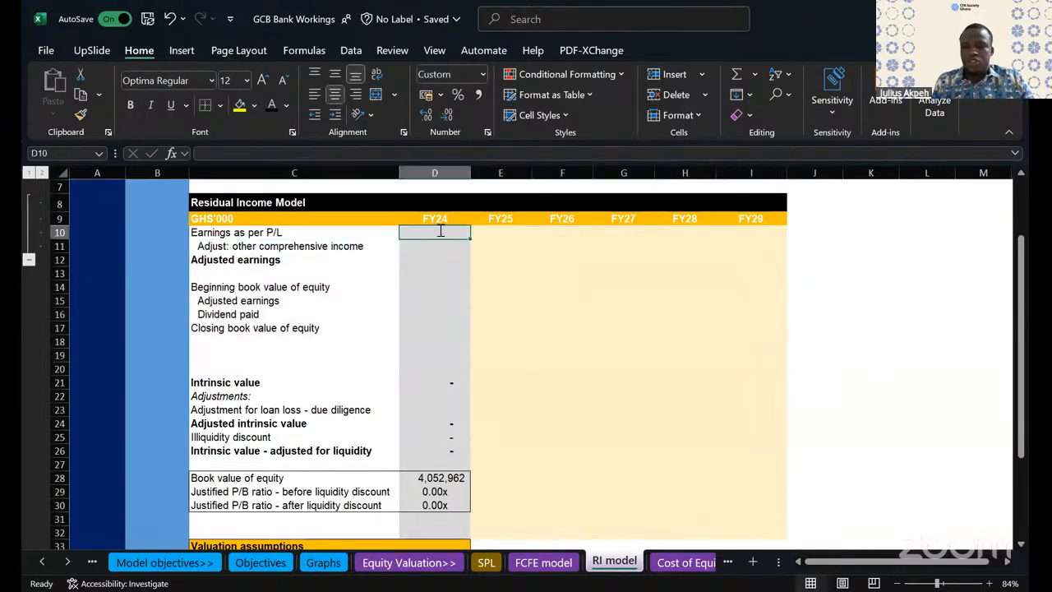
text(=)
click(488, 563)
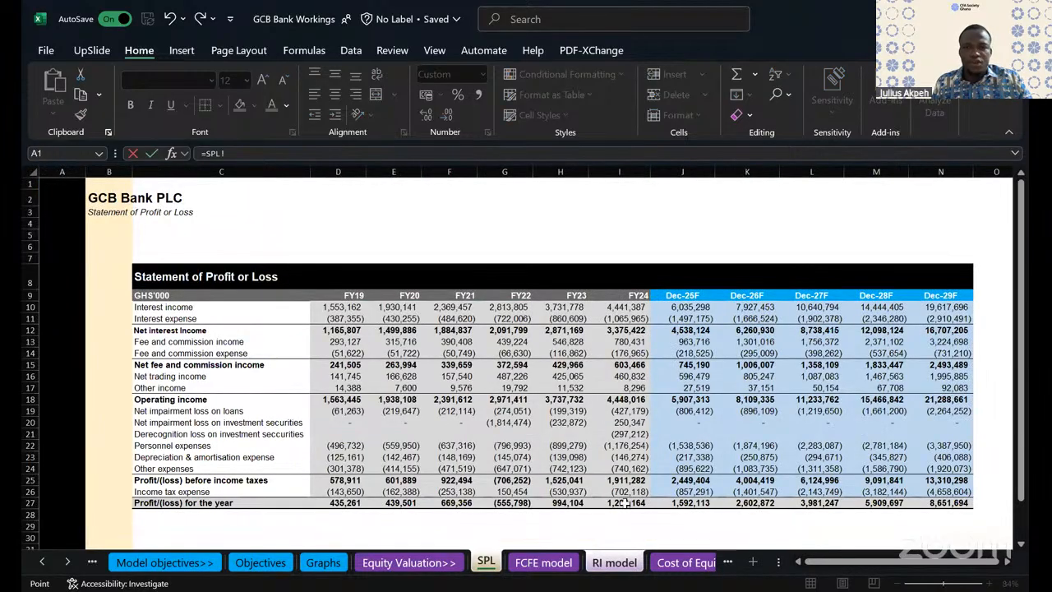
click(624, 503)
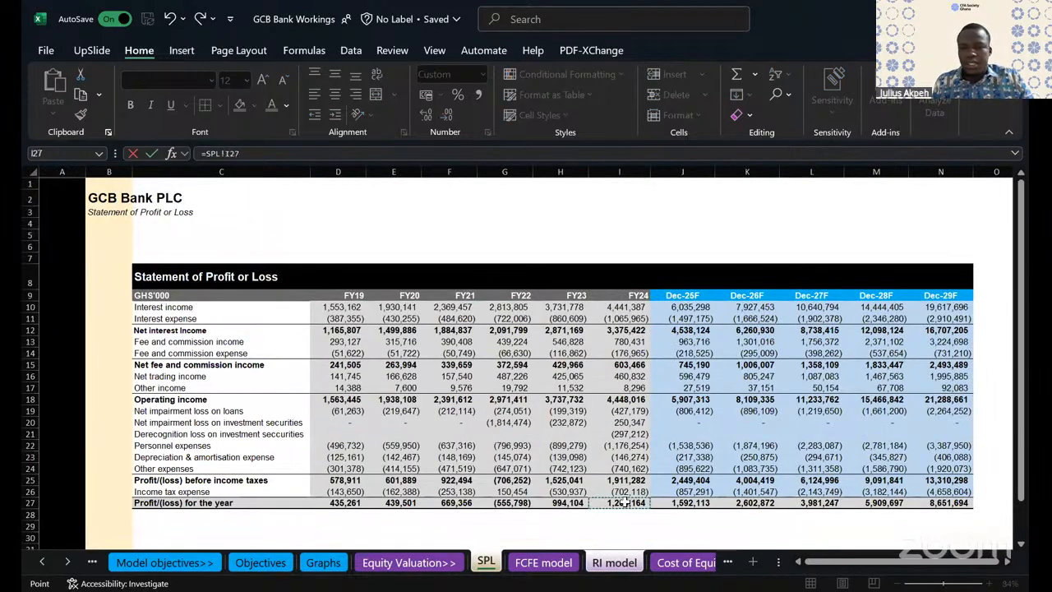
key(Return)
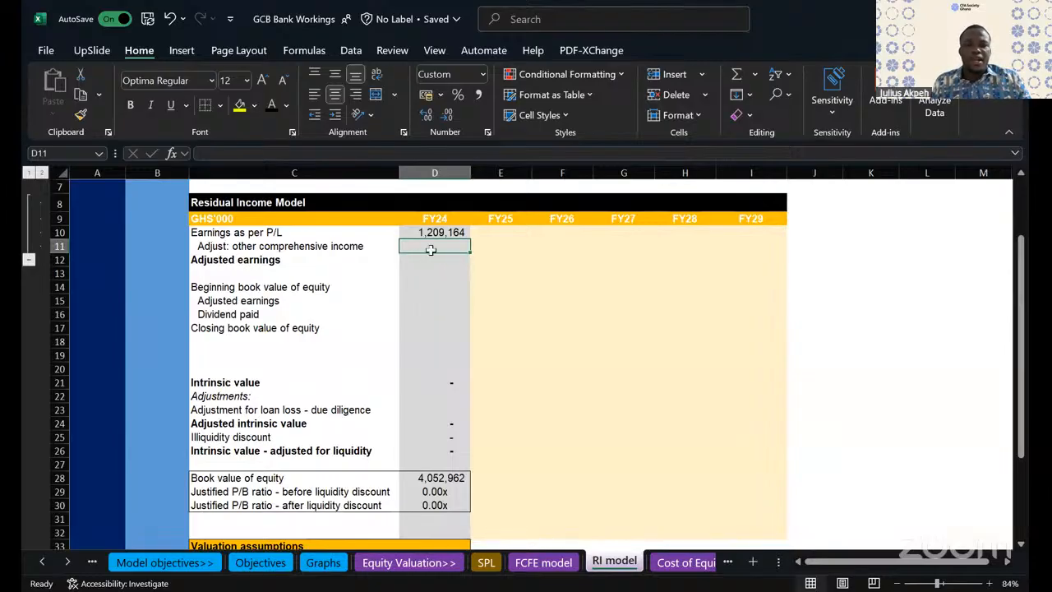
- Move the SFP sheet so that it sits directly after the SPL sheet
click(74, 562)
click(80, 566)
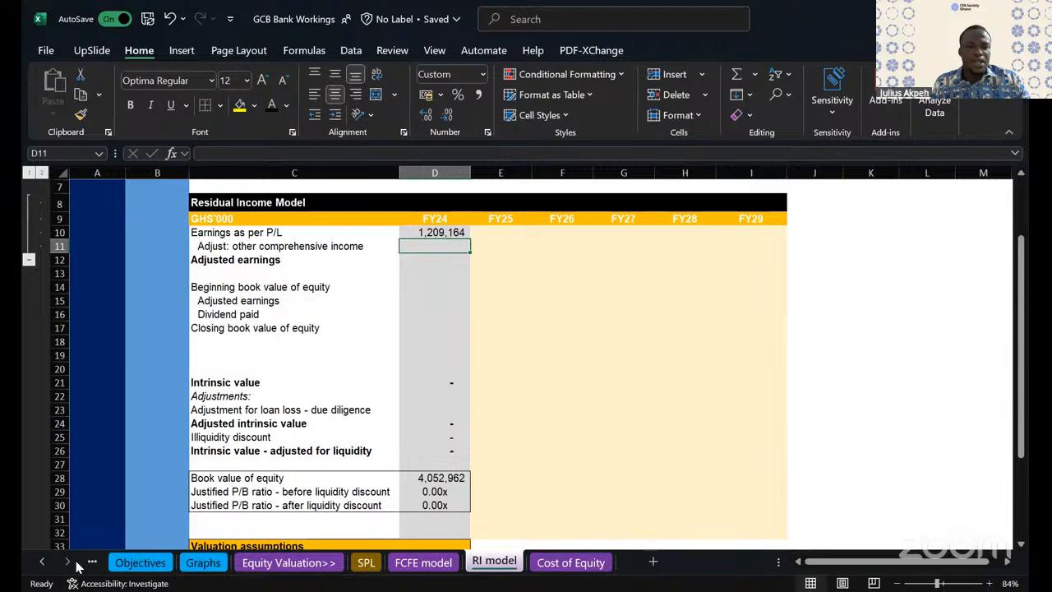
click(95, 562)
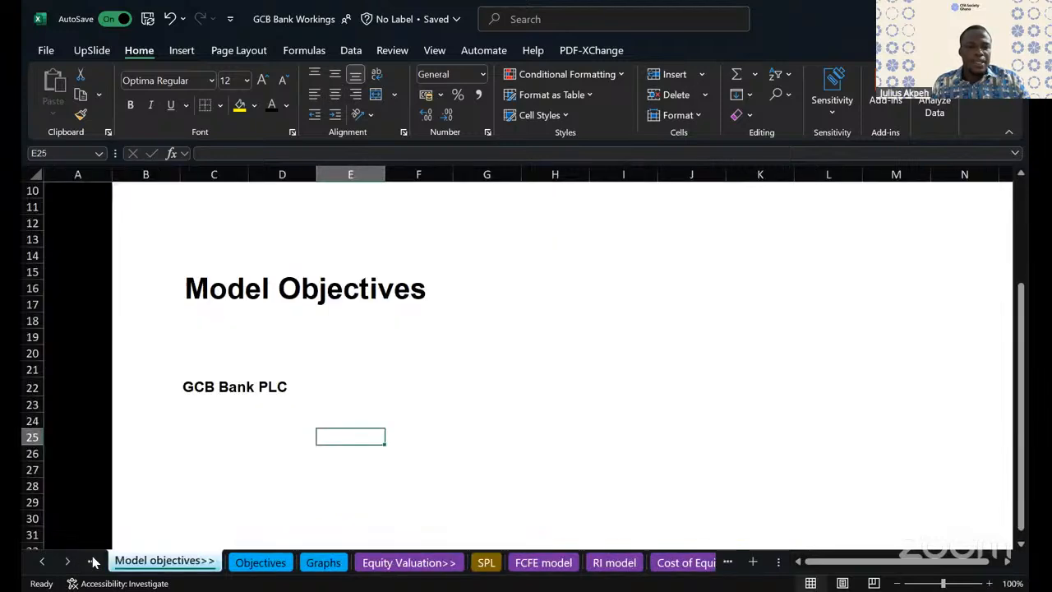
click(93, 563)
click(93, 562)
click(93, 562)
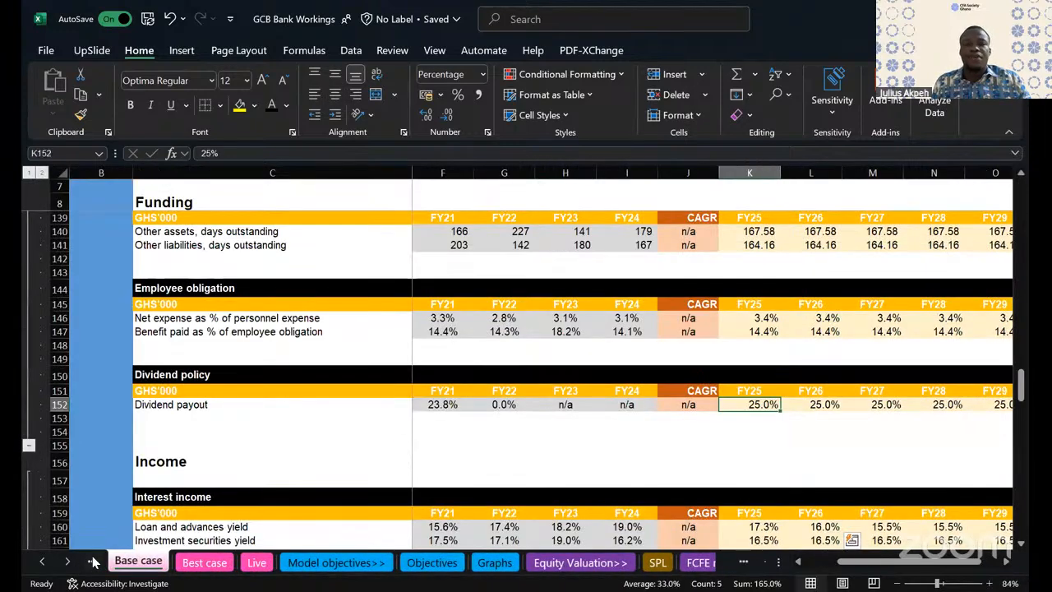
click(93, 562)
click(93, 563)
click(93, 562)
click(93, 563)
click(93, 562)
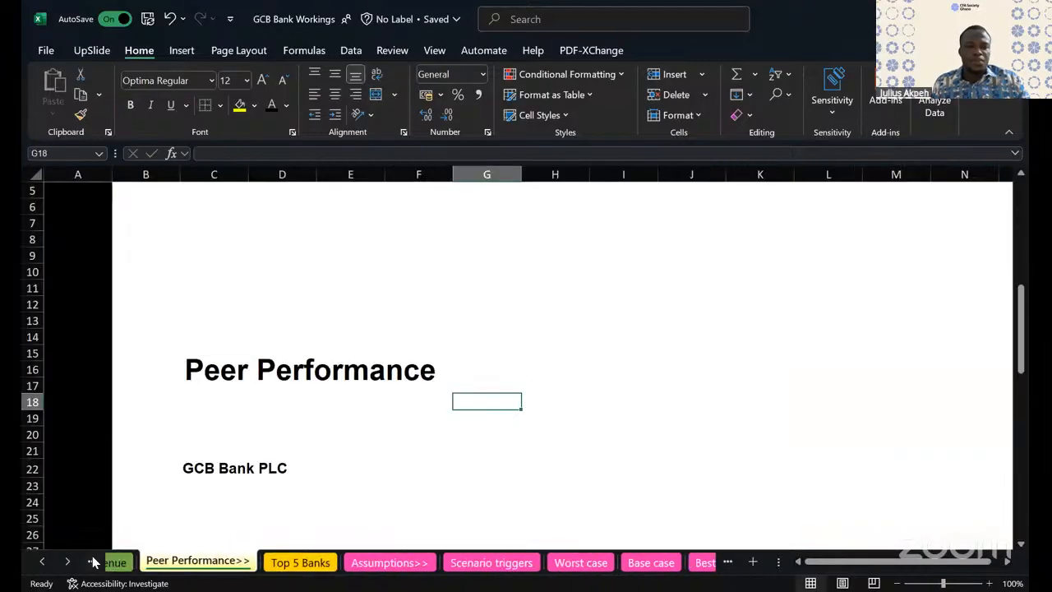
click(93, 562)
click(93, 563)
click(93, 563)
click(92, 563)
click(93, 562)
click(93, 562)
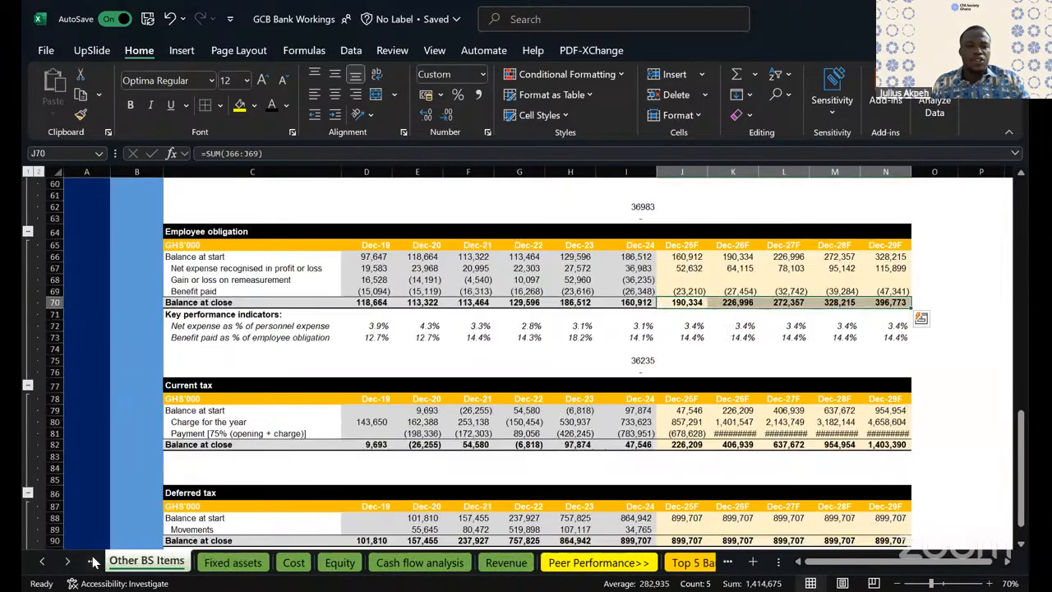
click(93, 562)
click(93, 563)
click(93, 562)
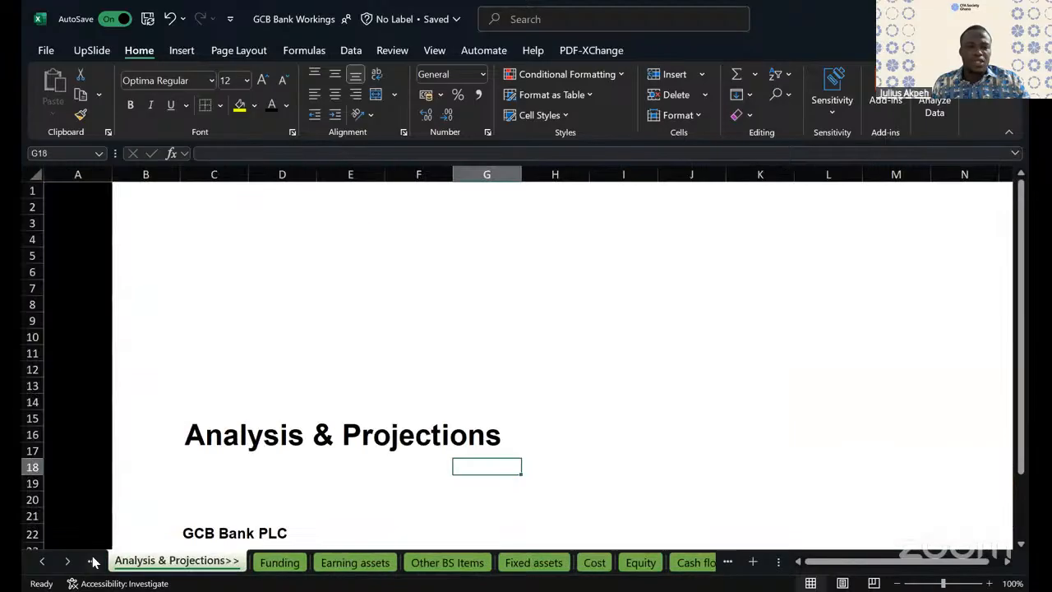
click(93, 562)
click(118, 562)
drag(137, 560, 390, 571)
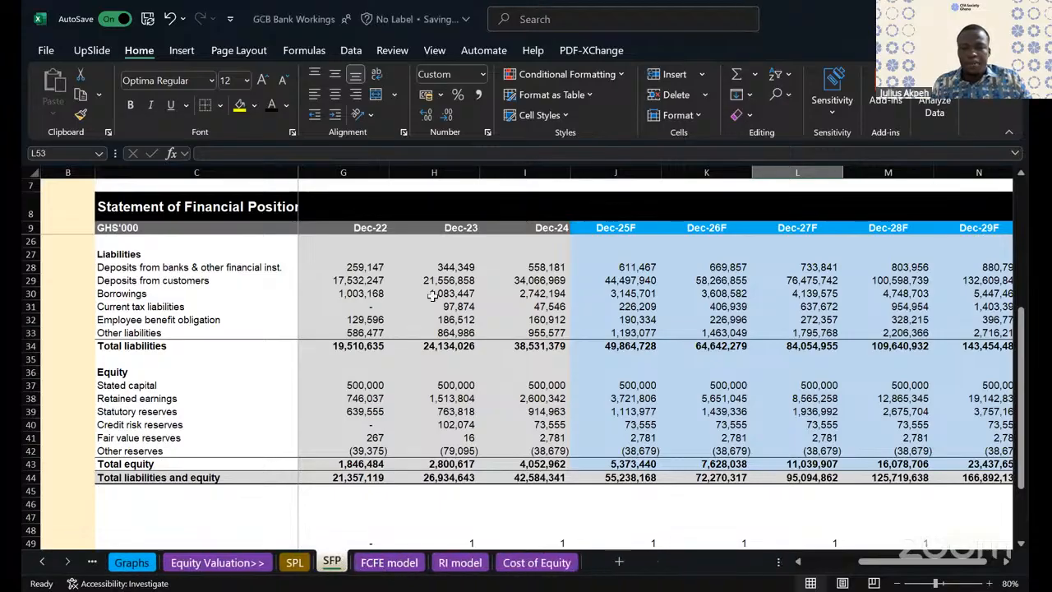
- Examine the retained earnings, statutory, credit risk, fair value and other reserves rows in the Equity section of the SFP sheet
scroll(394, 312, down, 1)
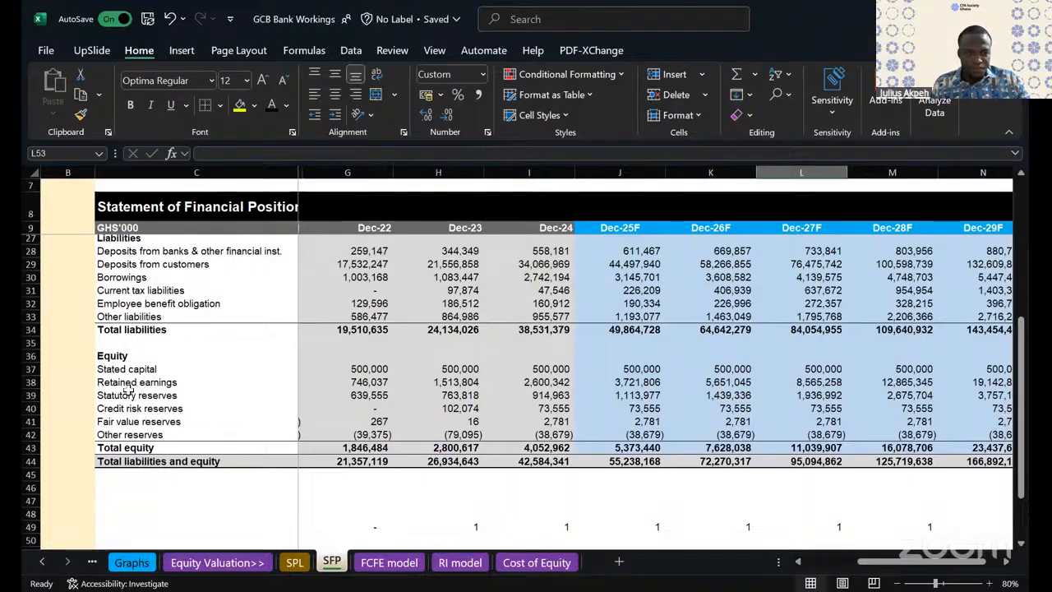
click(152, 434)
drag(130, 385, 432, 408)
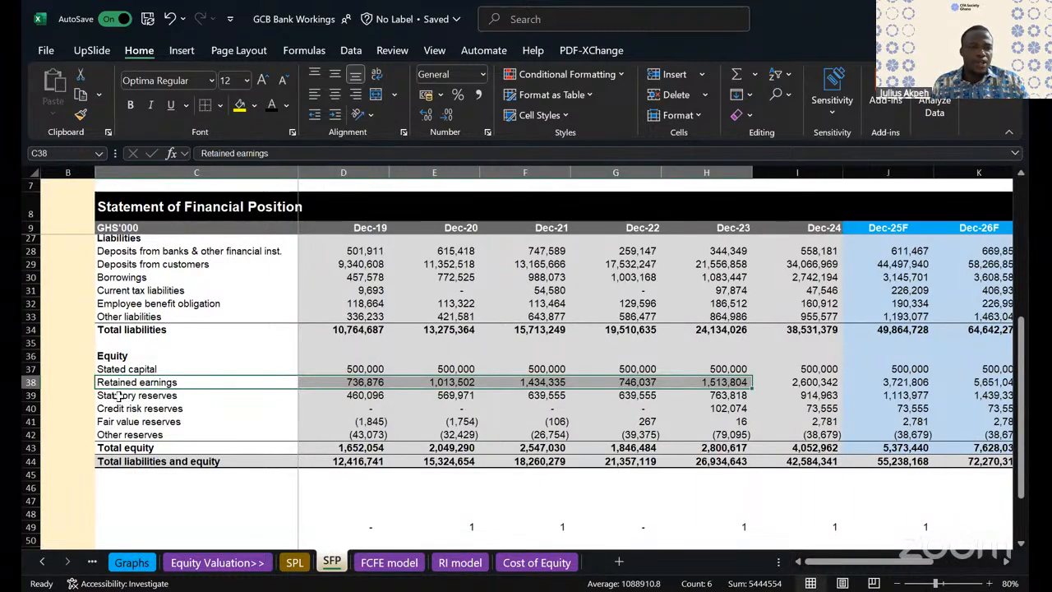
click(120, 396)
click(117, 408)
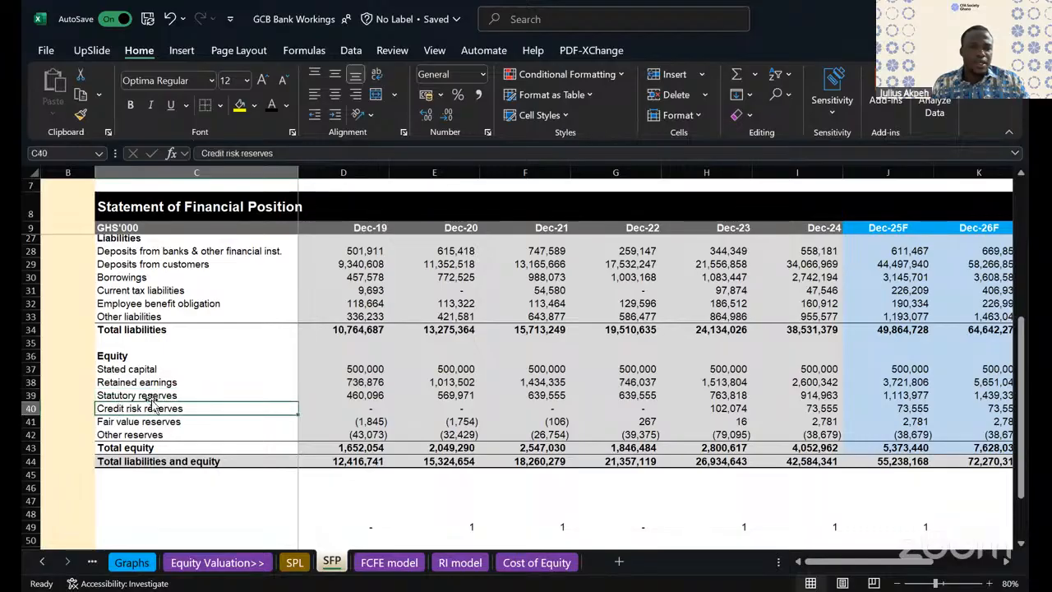
click(253, 396)
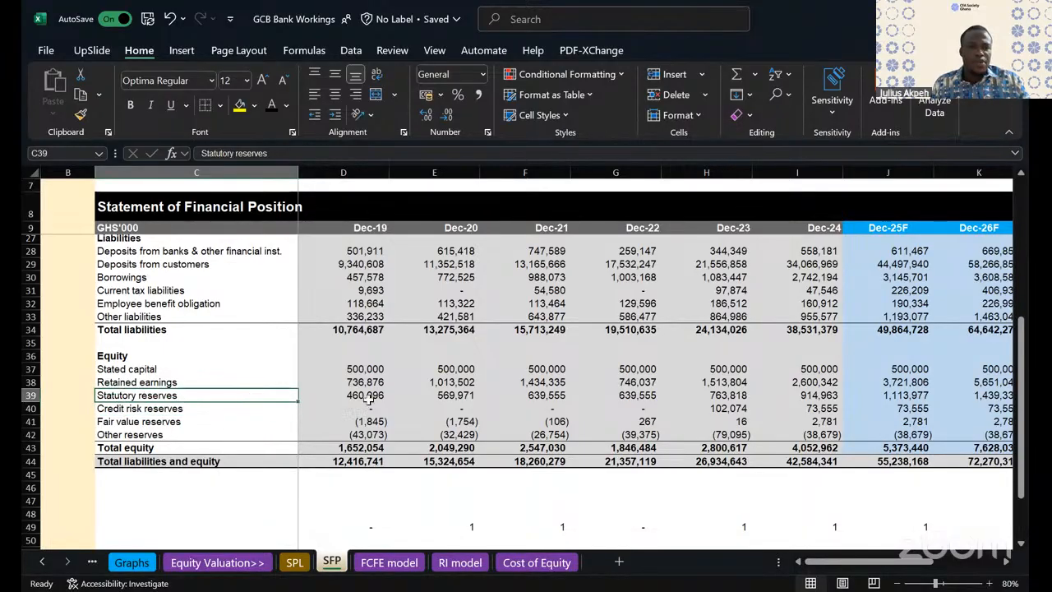
shift+click(416, 402)
drag(120, 422, 228, 434)
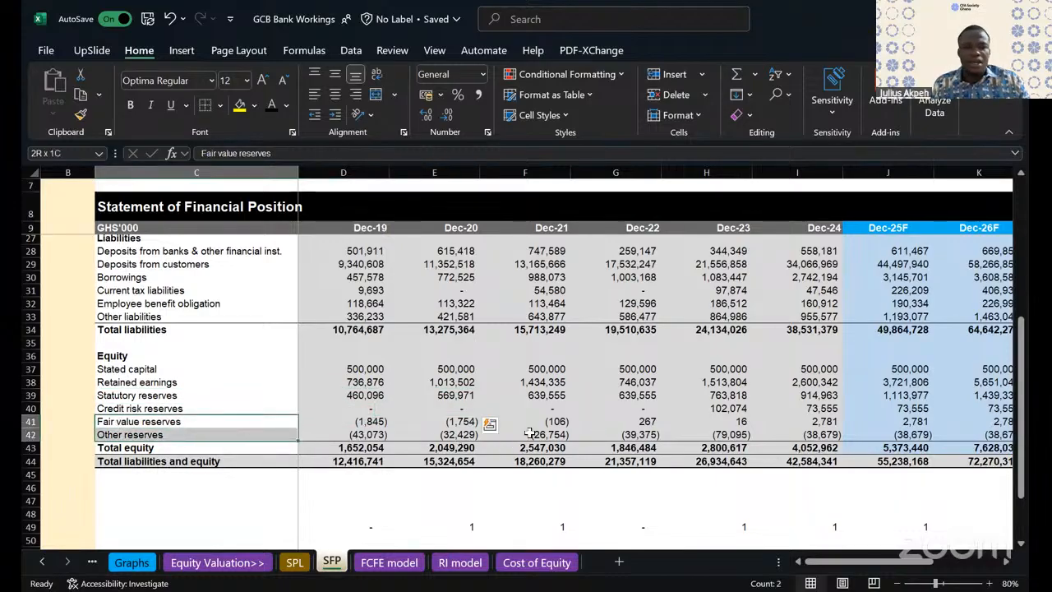
shift+click(856, 433)
scroll(742, 377, right, 2)
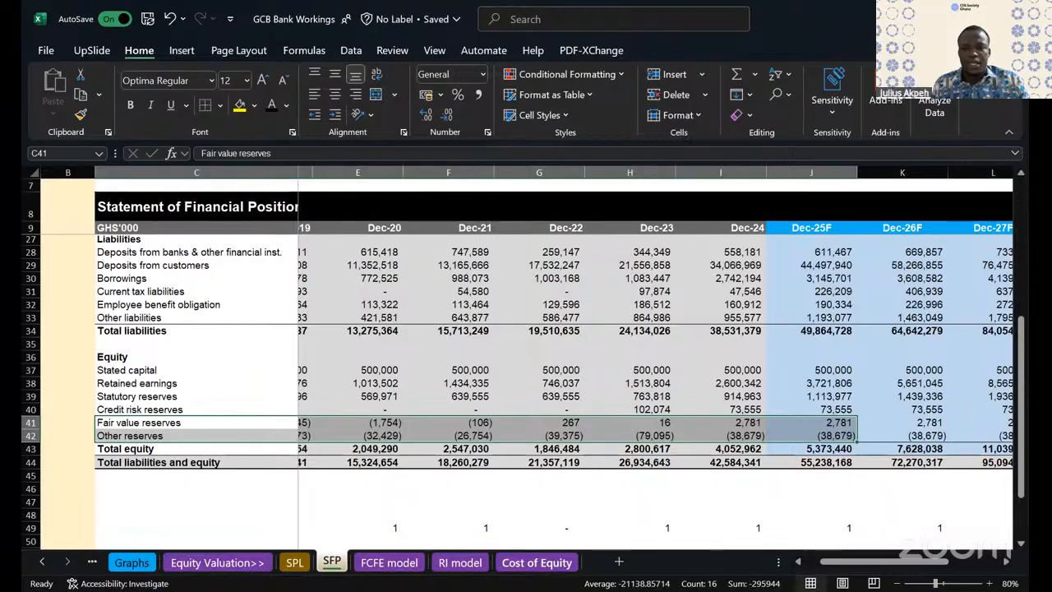
- Check the FY24 earnings formula in cell D10 of the RI model sheet and return to the SFP sheet
key(ctrl+Page_Down)
key(ctrl+Page_Down)
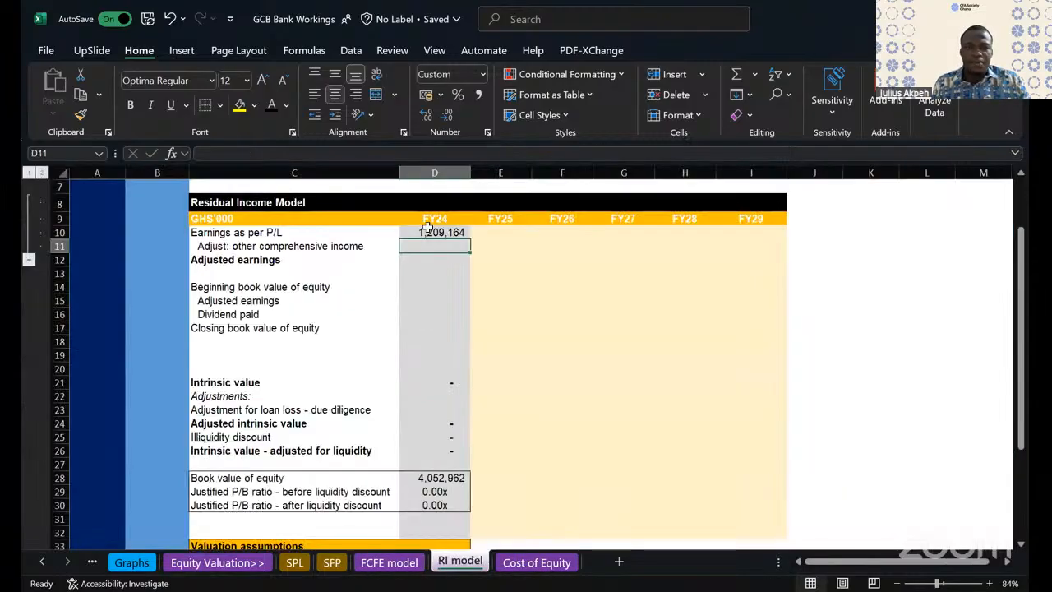
click(431, 232)
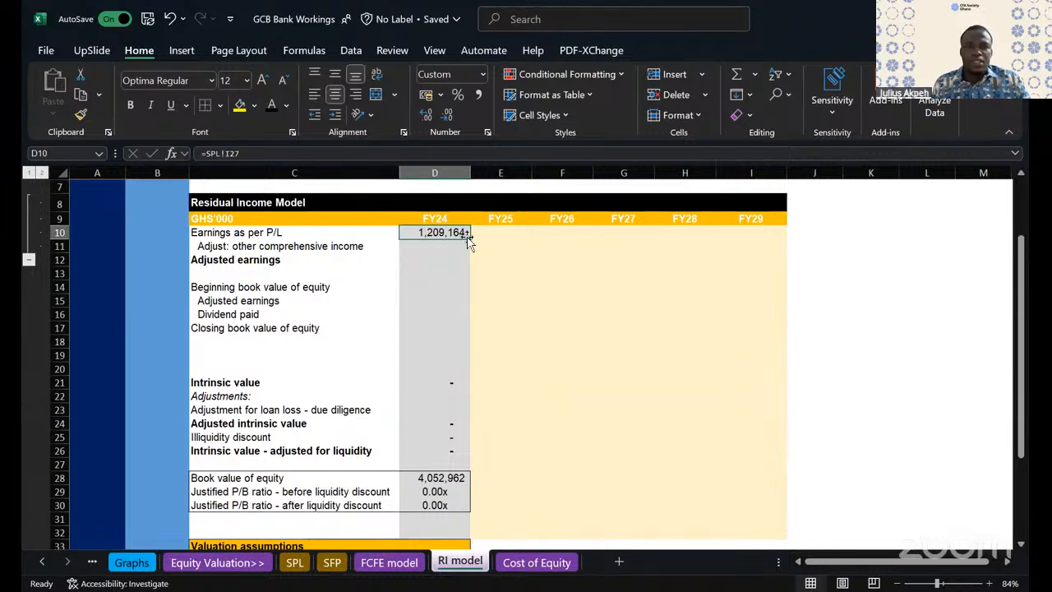
click(332, 562)
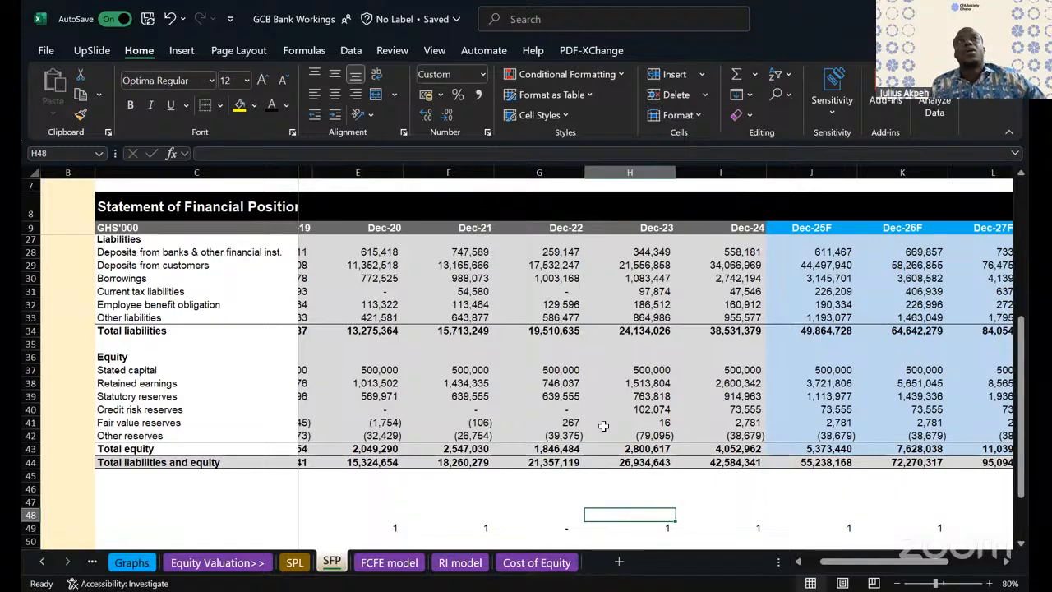
key(Up)
key(Up)
key(Right)
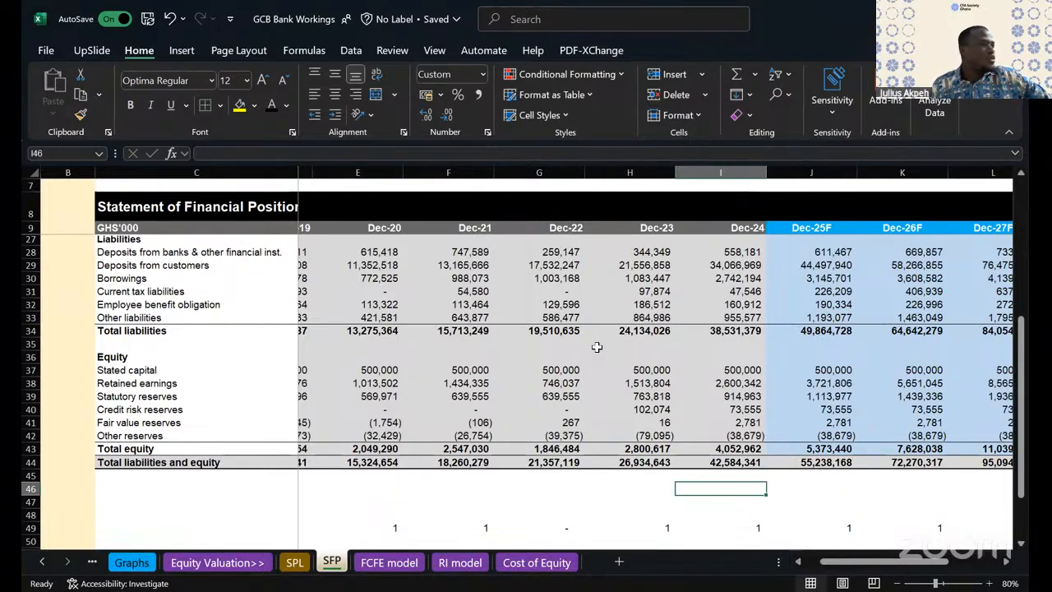
click(597, 347)
click(689, 424)
key(Down)
key(Down)
key(Down)
key(Down)
key(Down)
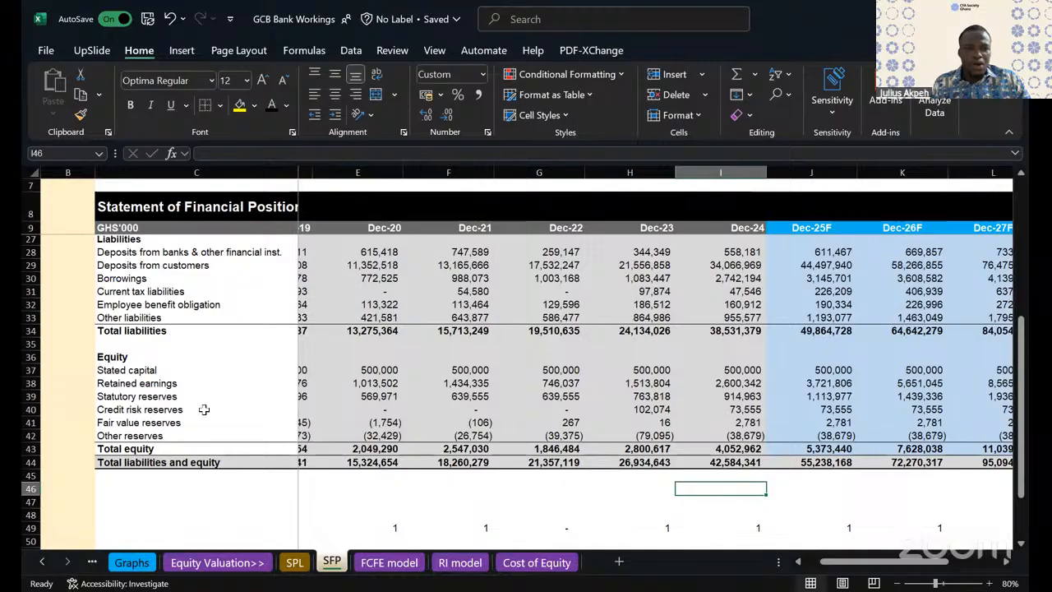
- Calculate the change in total equity from Dec-23 to Dec-24 in cell I46 of the SFP sheet with =I43-H43
click(150, 420)
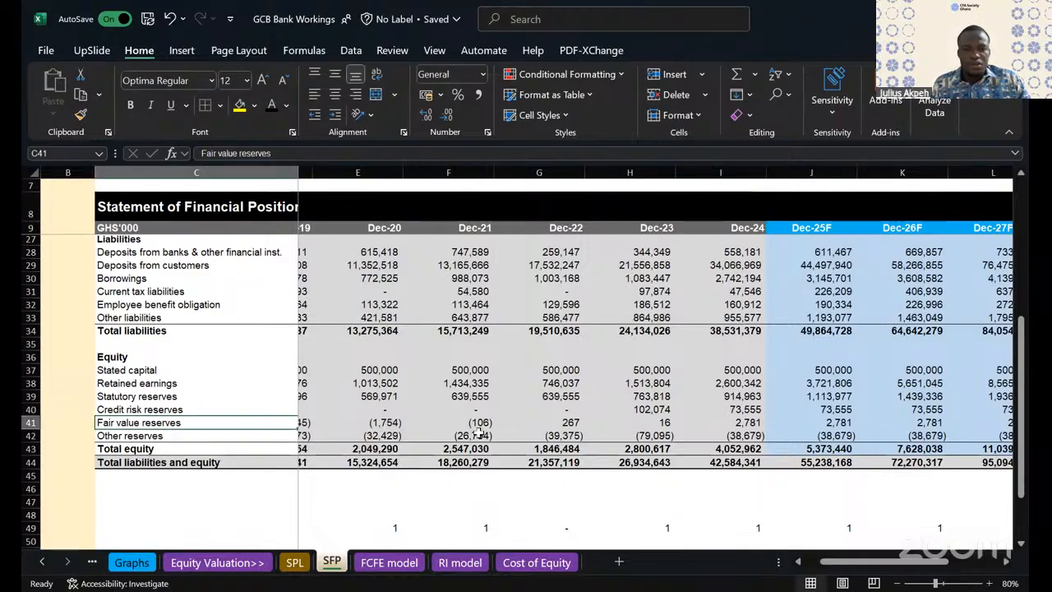
click(568, 422)
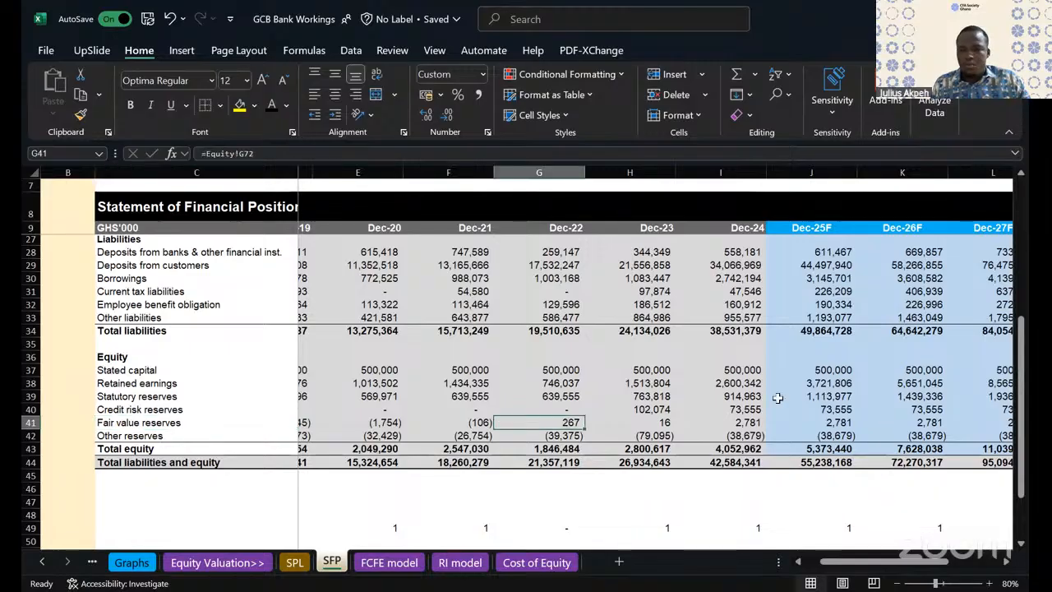
click(750, 421)
drag(750, 419, 742, 433)
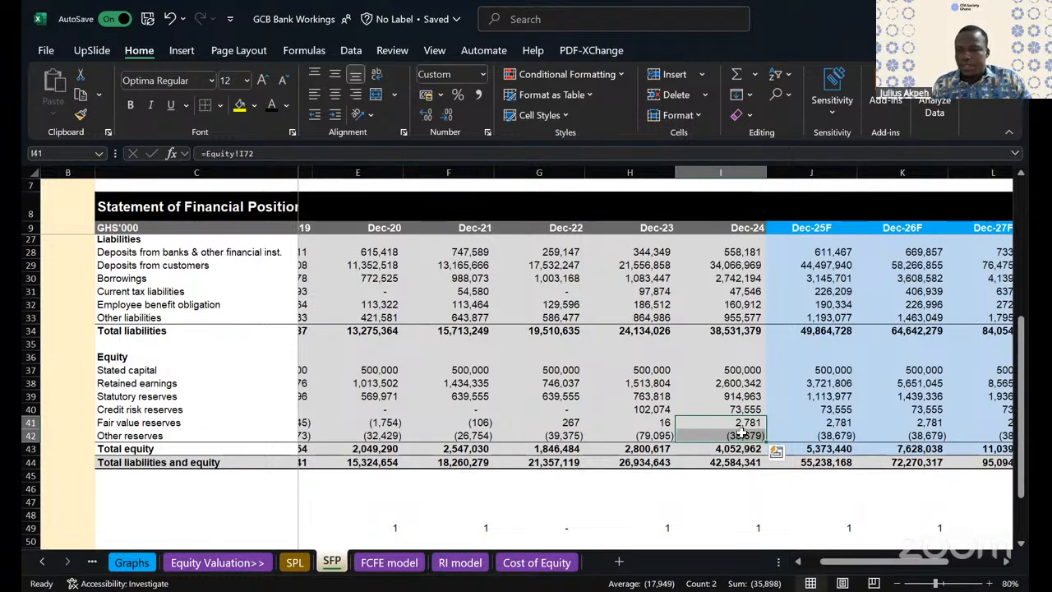
key(Down)
key(Down)
key(Down)
key(Down)
key(Down)
text(=)
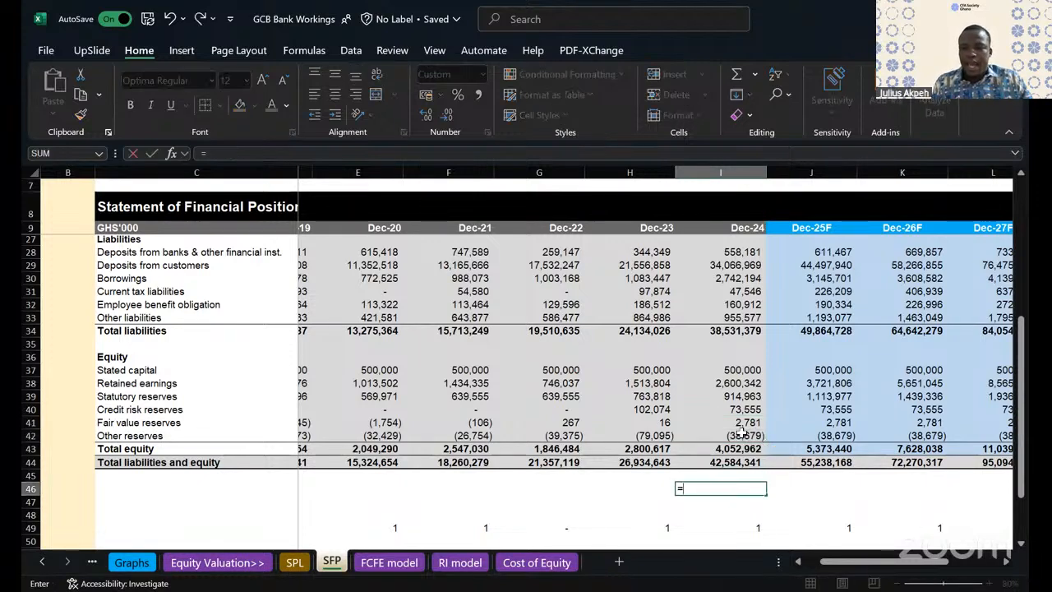
key(Up)
key(Up)
click(739, 449)
text(-)
click(647, 449)
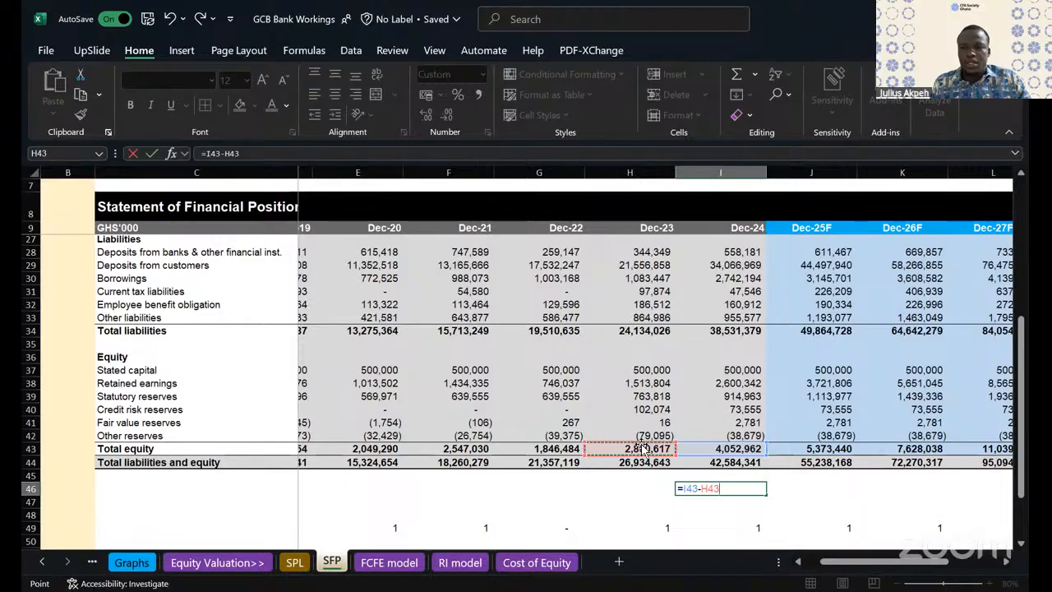
key(Return)
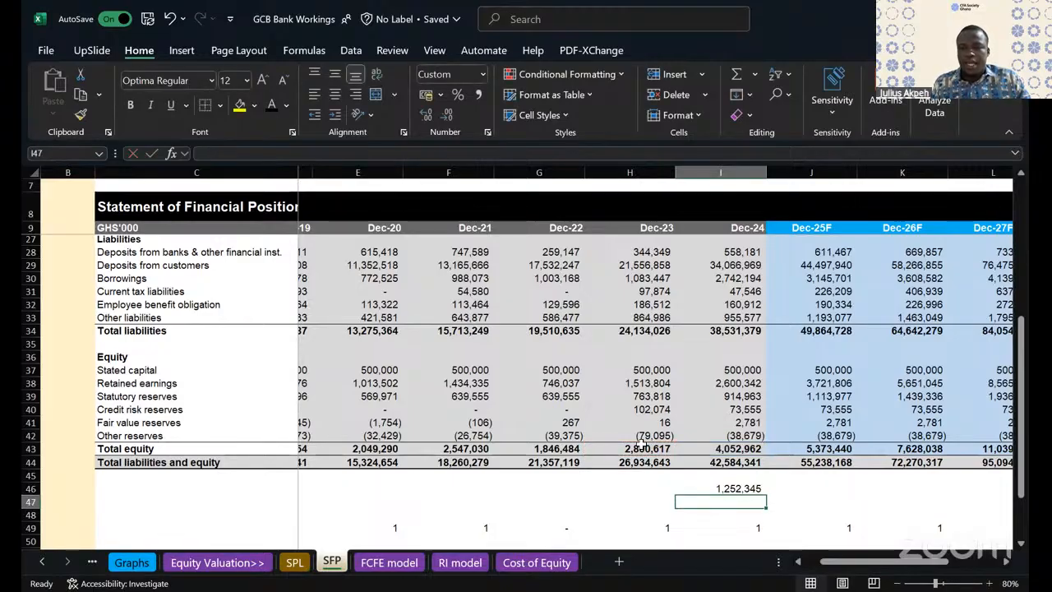
- Check the formula in cell I46 against the Dec-23 and Dec-24 total equity cells
key(Up)
key(F2)
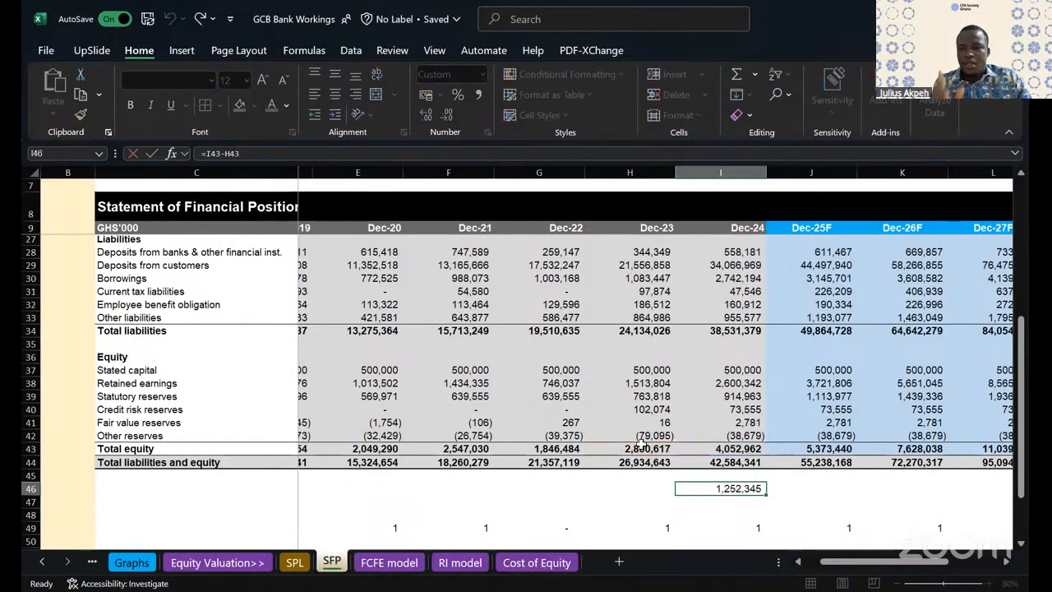
key(Escape)
key(Down)
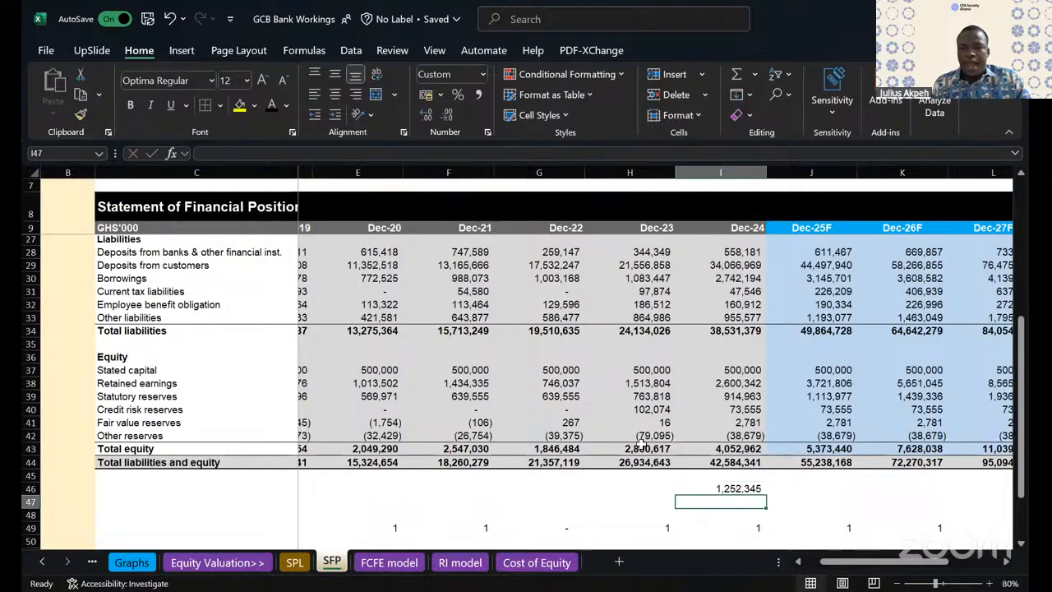
click(739, 448)
click(664, 449)
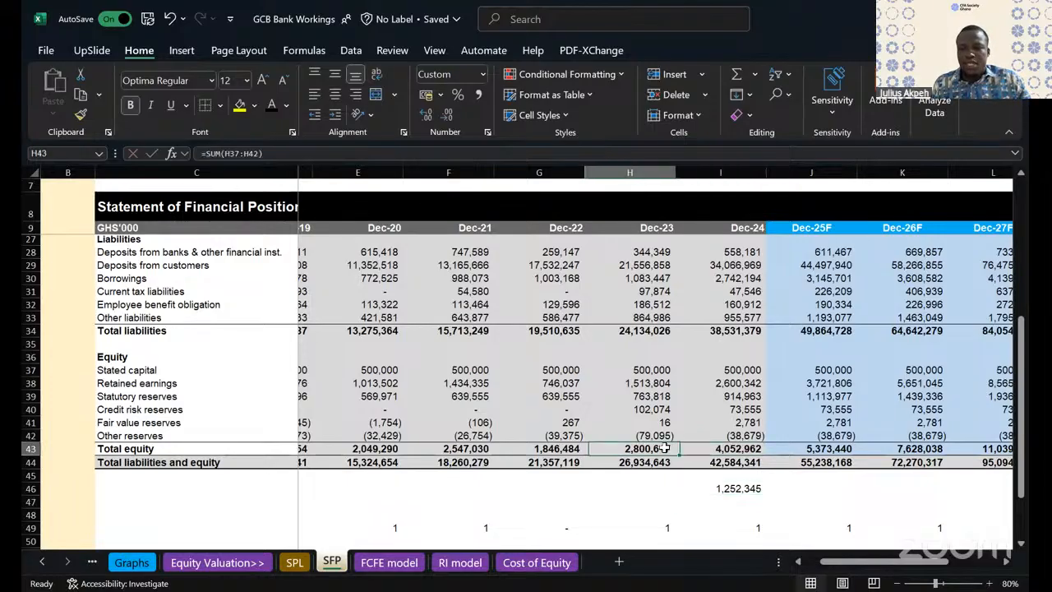
click(749, 448)
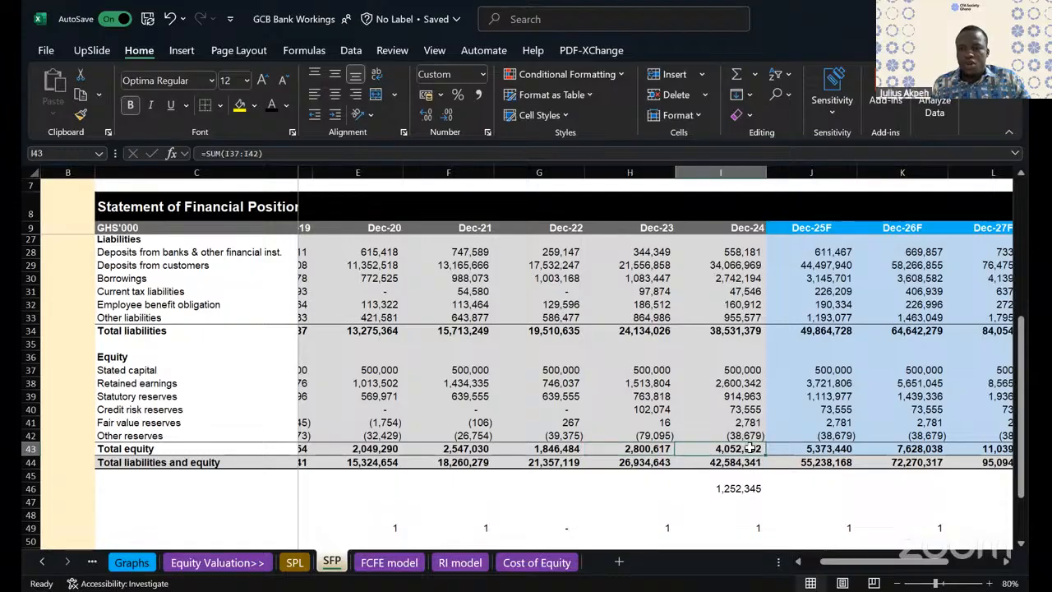
click(660, 448)
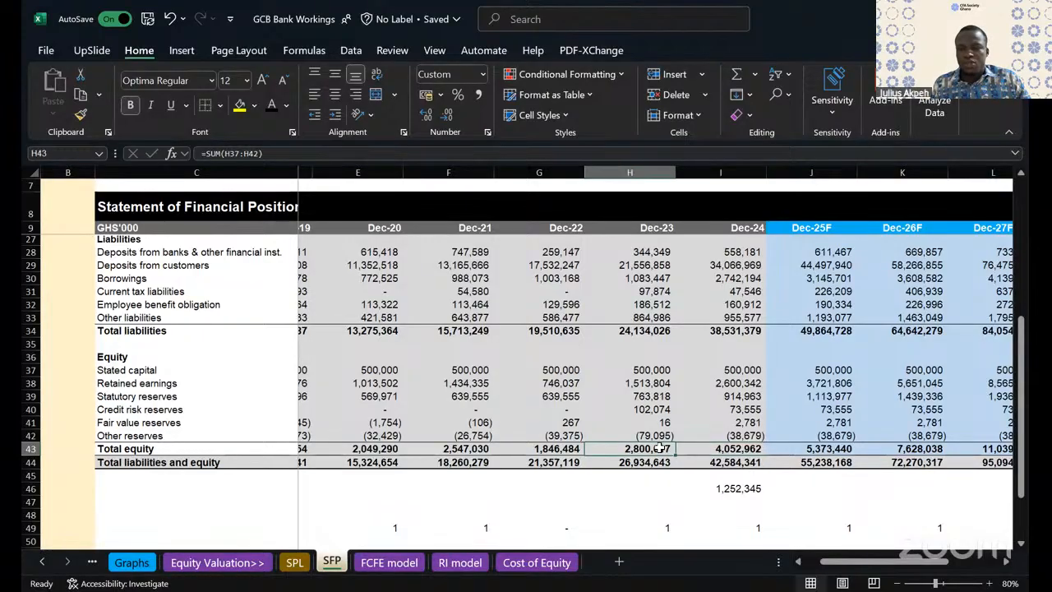
click(735, 448)
click(654, 448)
click(725, 448)
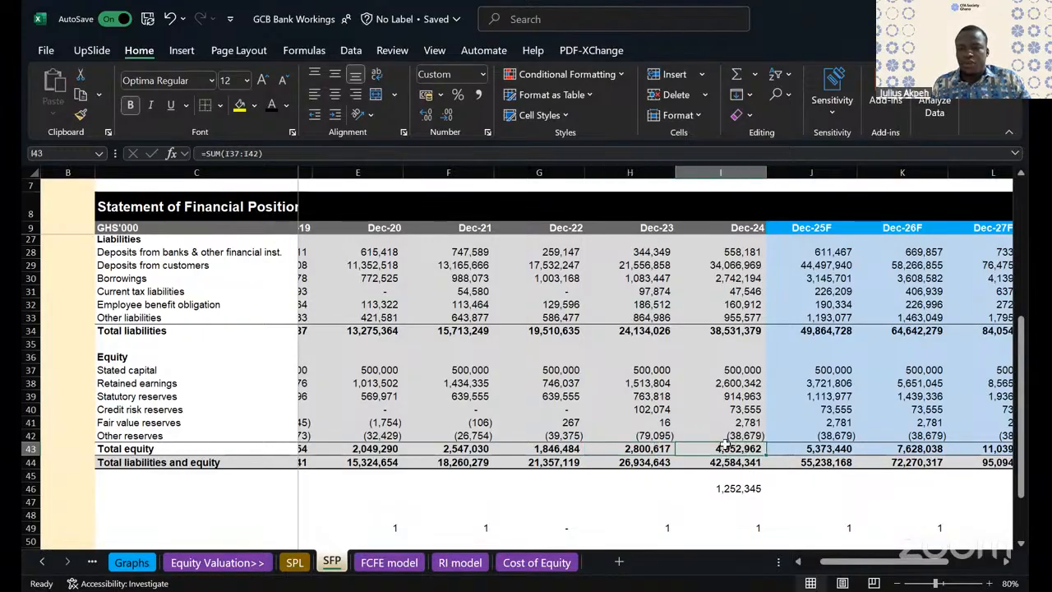
key(Down)
key(Down)
key(Down)
key(F2)
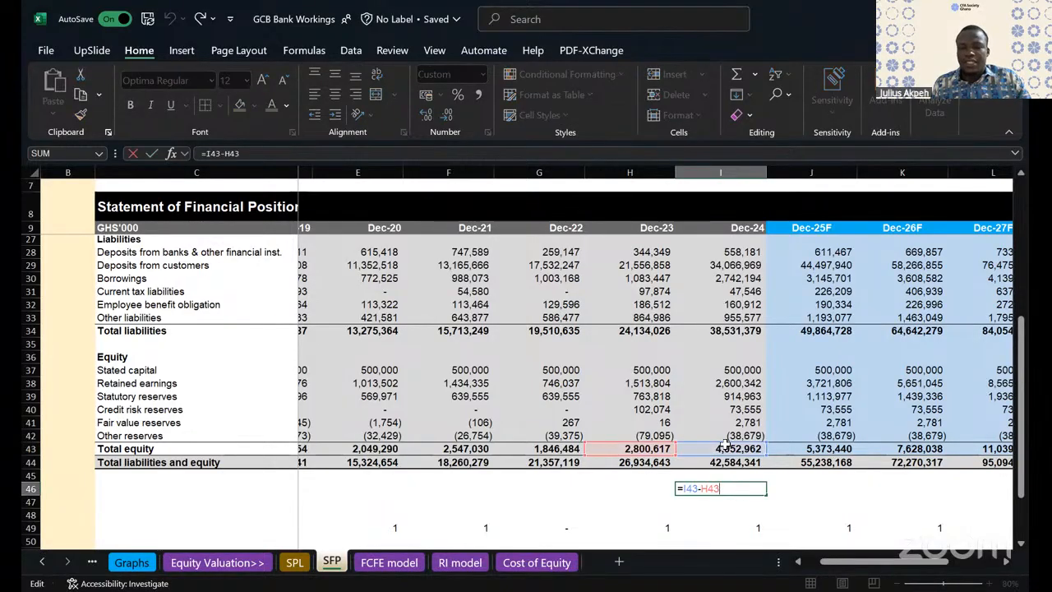
key(Escape)
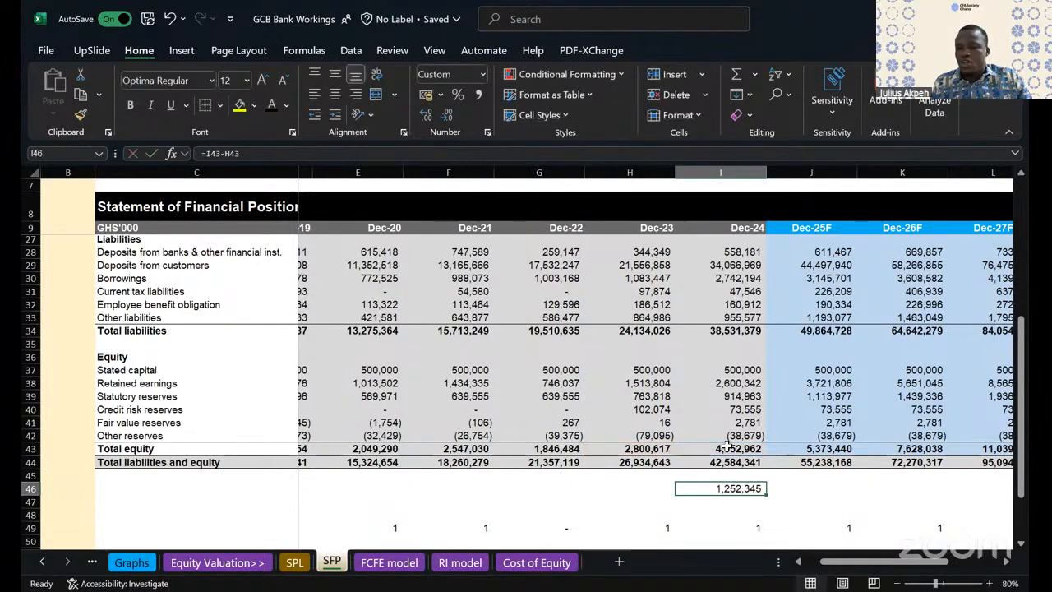
- Link cell I47, below the equity change, to the FY24 profit for the year on the SPL sheet
key(Down)
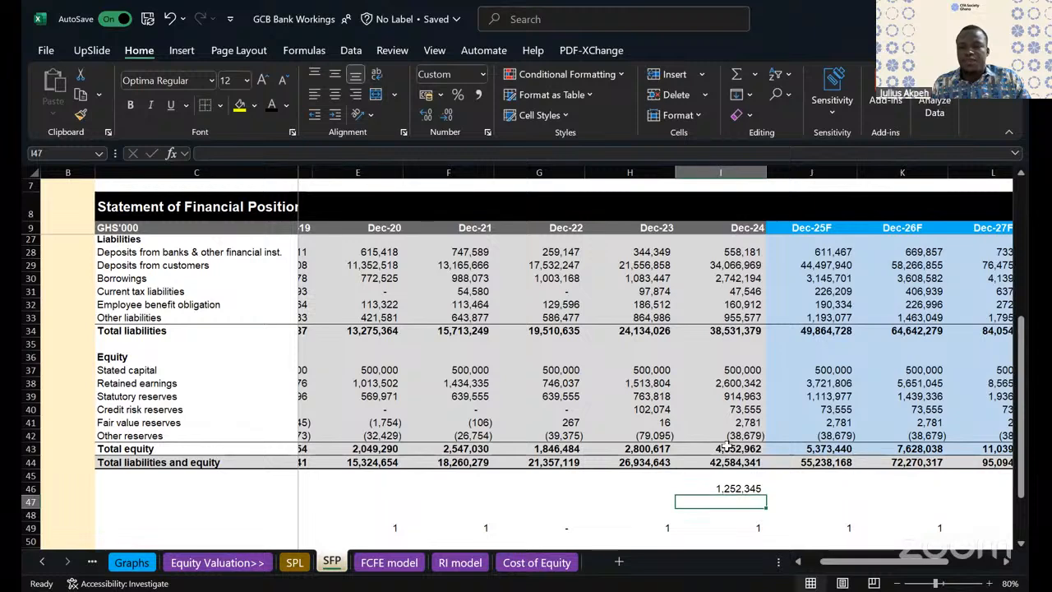
text(=)
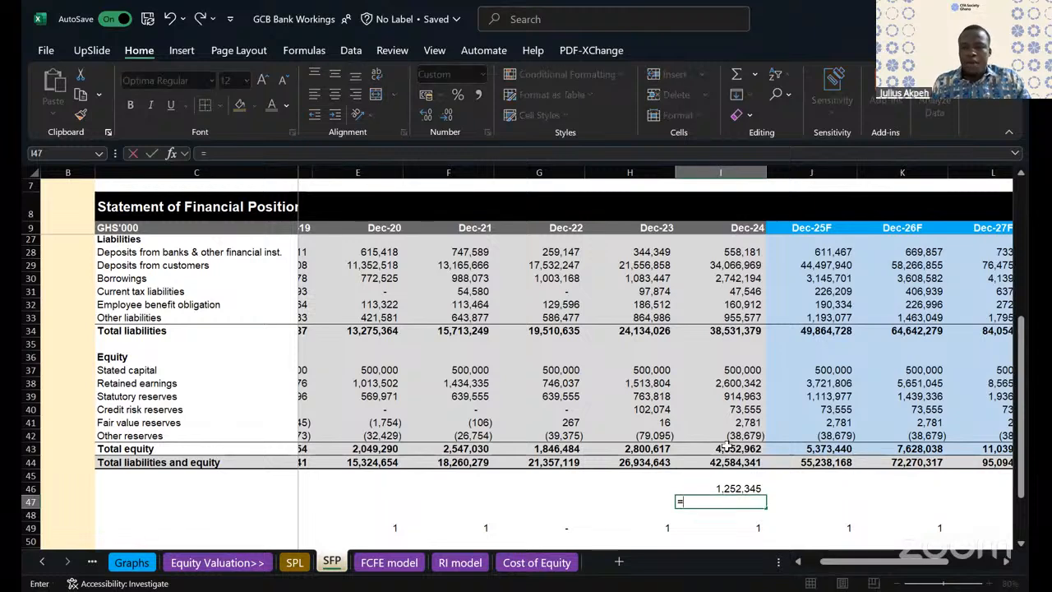
click(294, 562)
key(Down)
key(Tab)
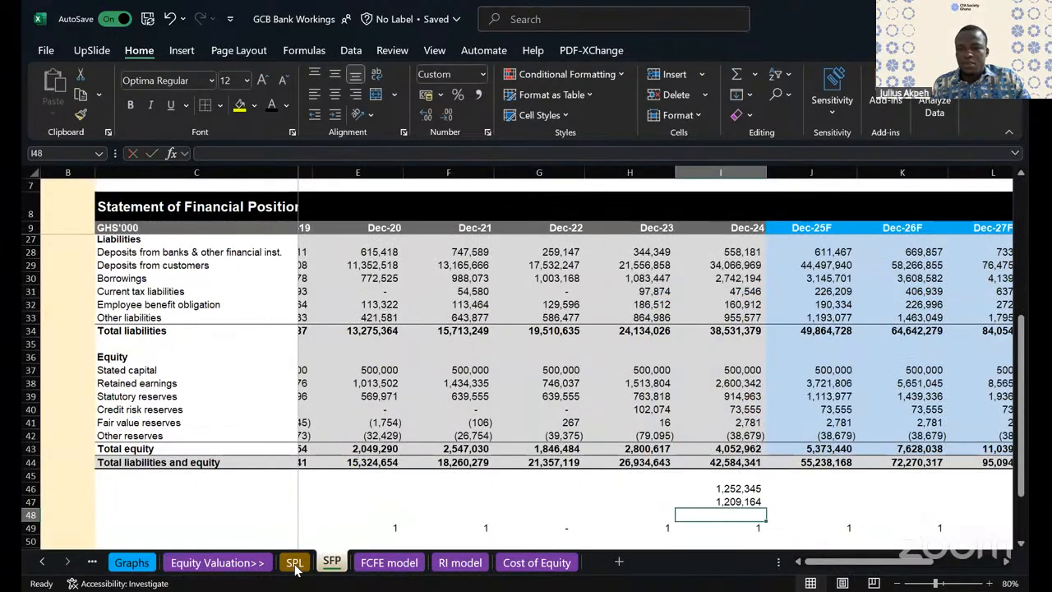
- Calculate the equity change less the profit for the year in cell J47 of the SFP sheet with =I46-I47
text(=)
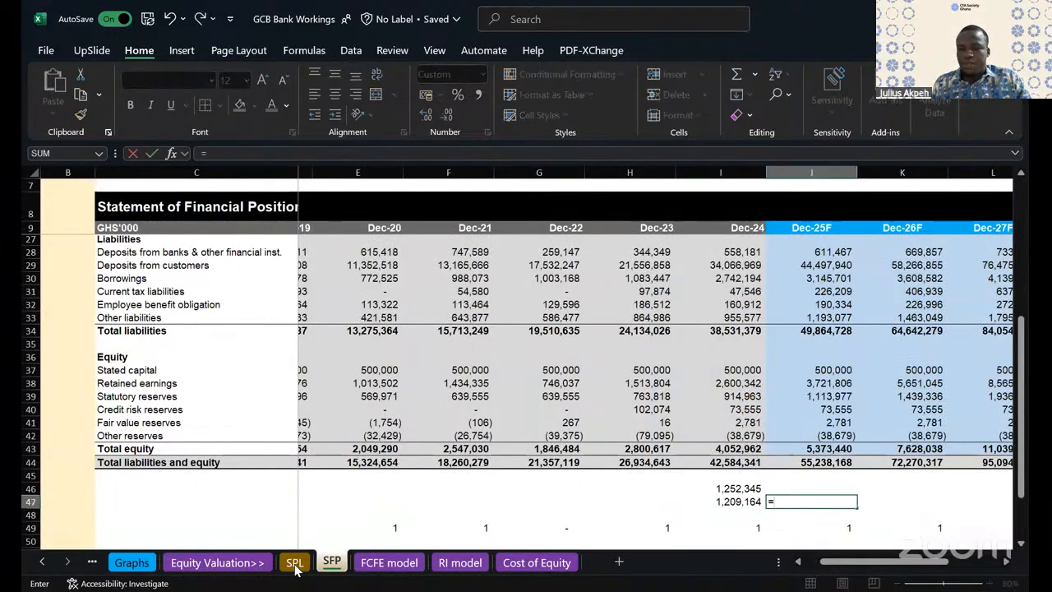
key(Up)
key(Left)
text(-)
key(Left)
key(Return)
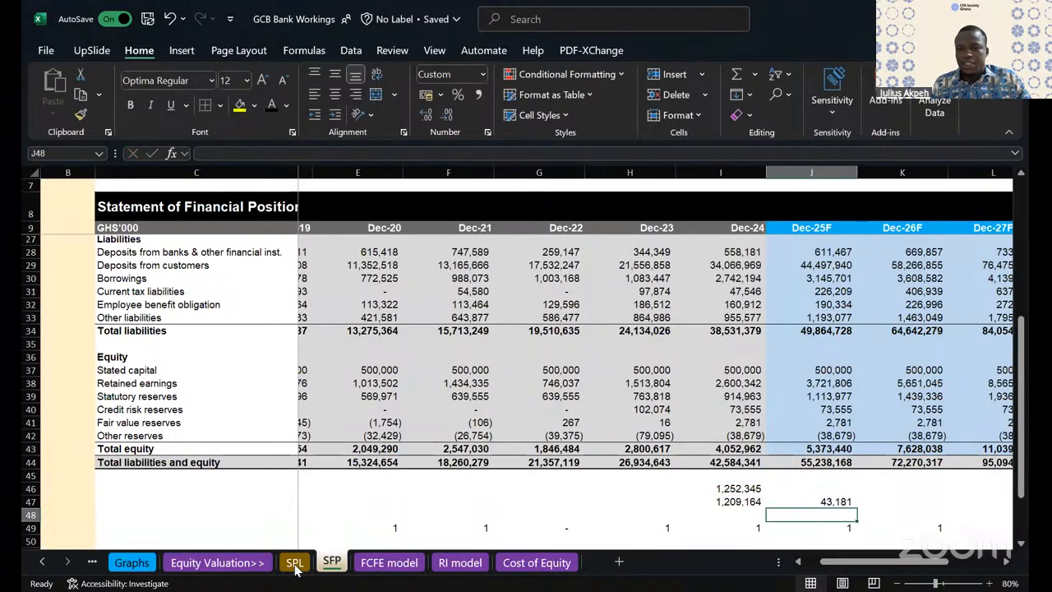
- Clear the scratch calculations in cells I46 to J47 below the statement of financial position
key(Up)
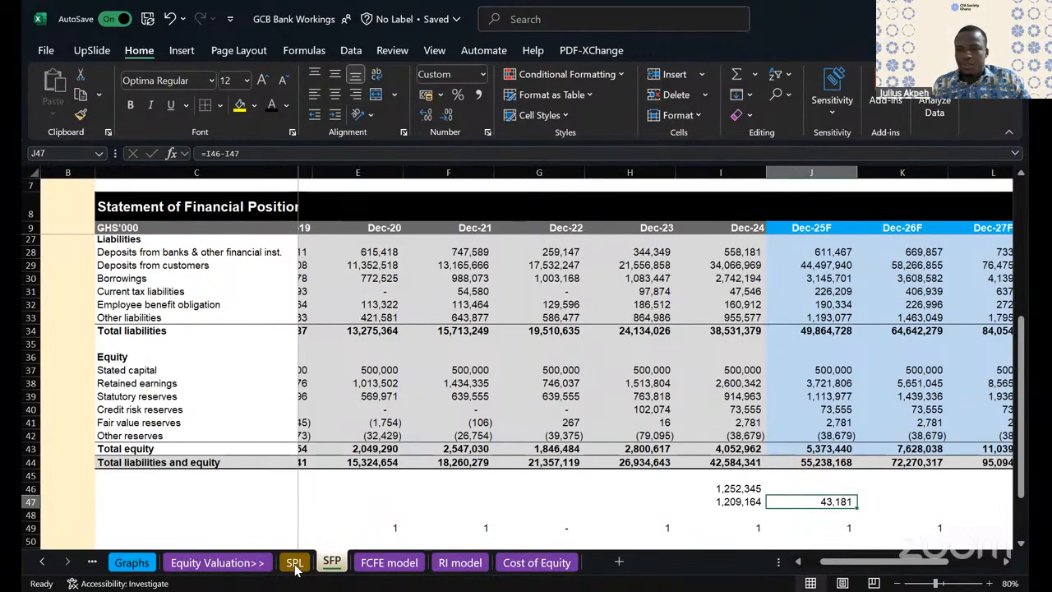
key(shift+Left)
key(shift+Up)
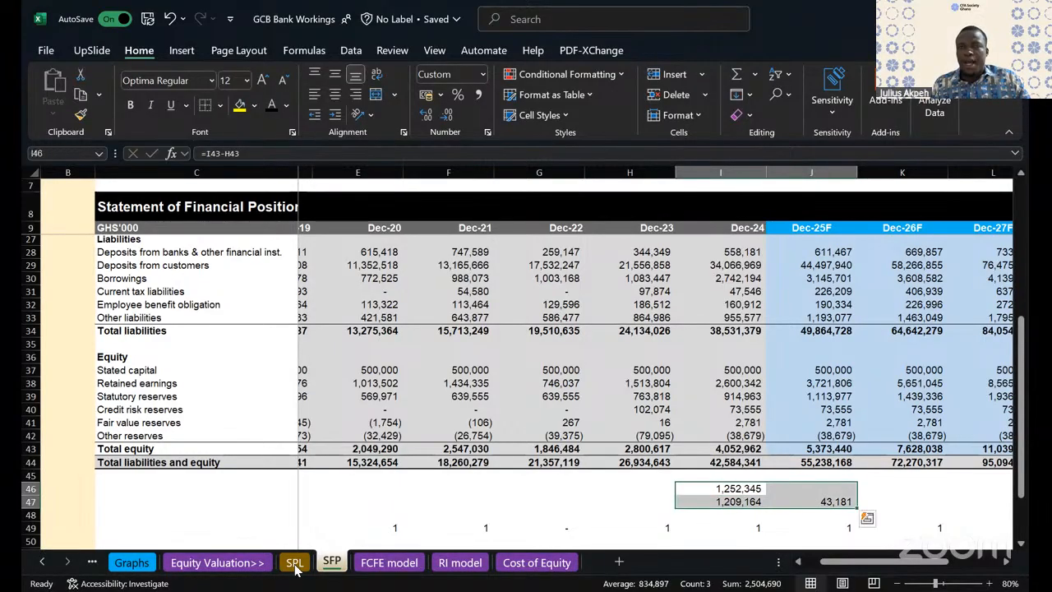
key(Delete)
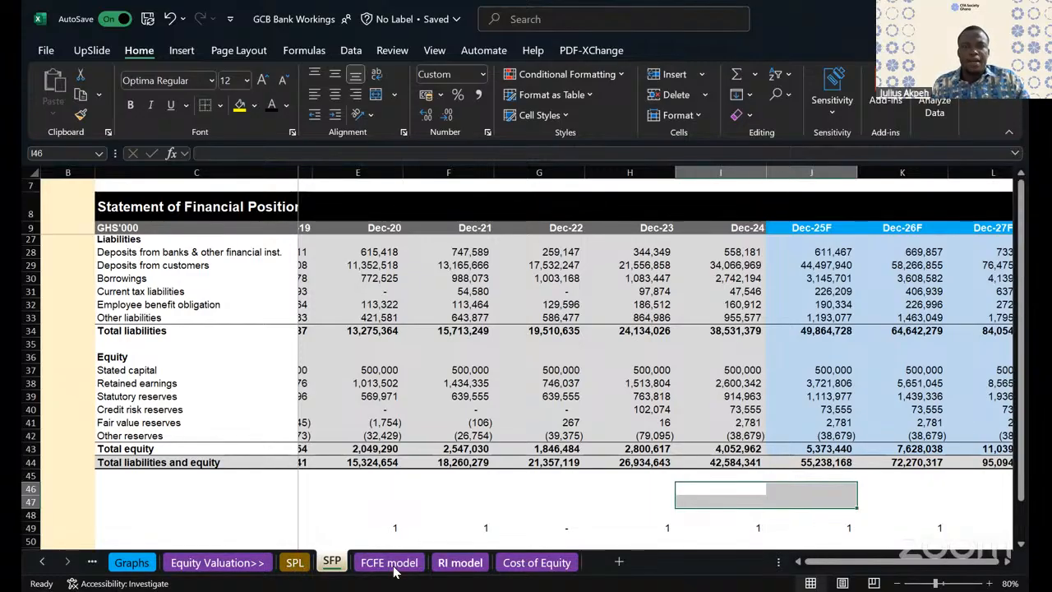
- Calculate FY24 other comprehensive income in cell D11 of the RI model sheet with =(SFP!I43-SFP!H43)-SPL!I27 and check the formula
click(460, 562)
click(436, 246)
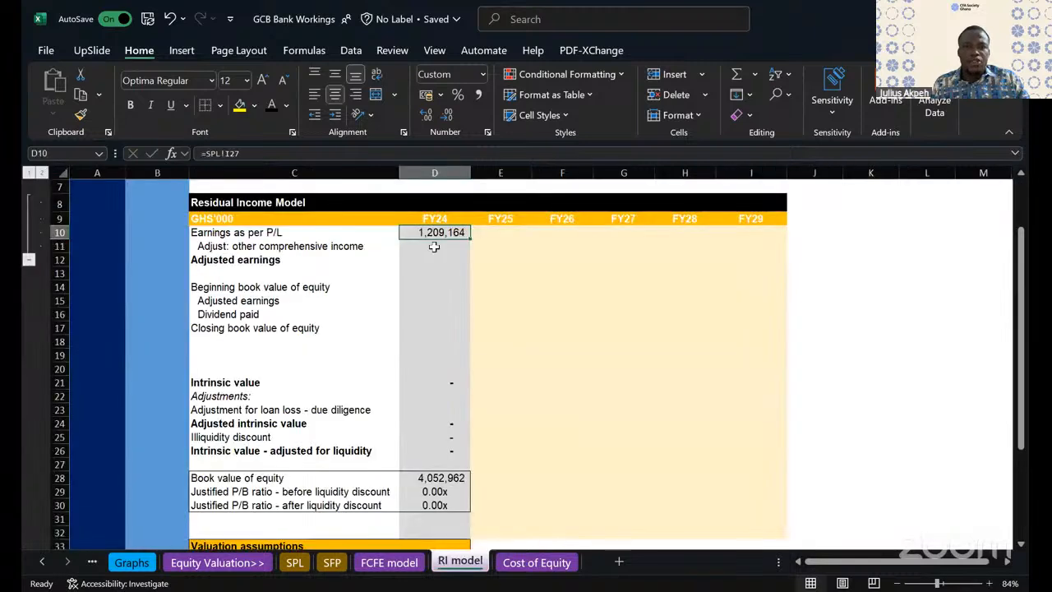
text(=)
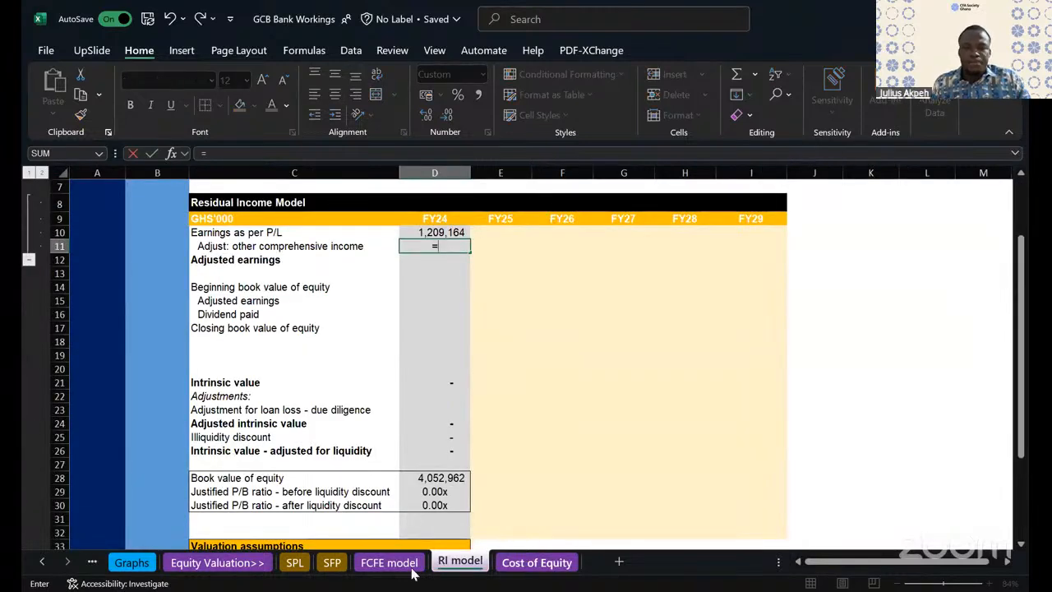
click(333, 563)
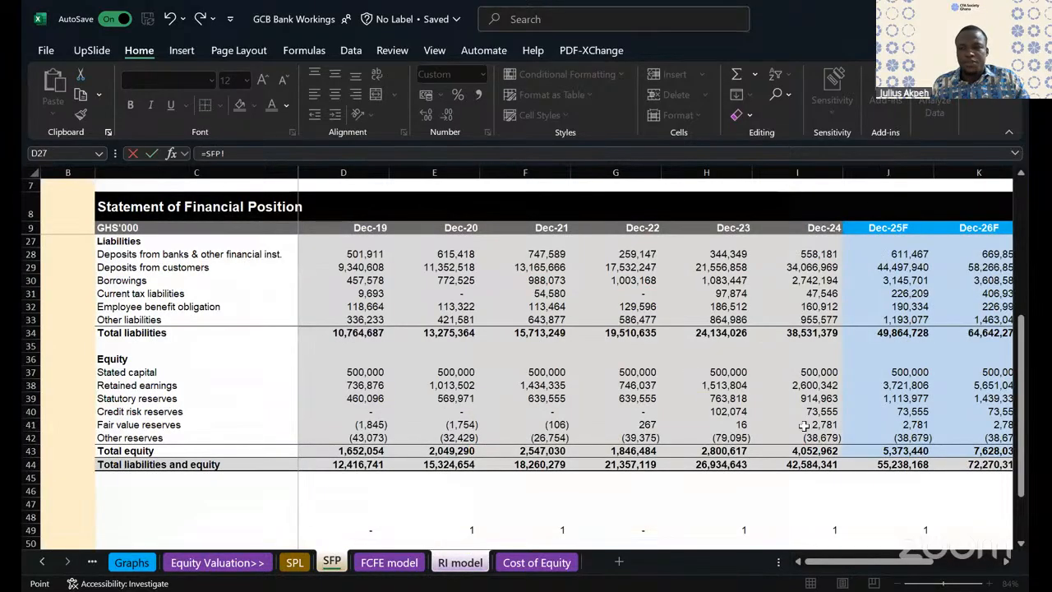
click(839, 450)
text(-)
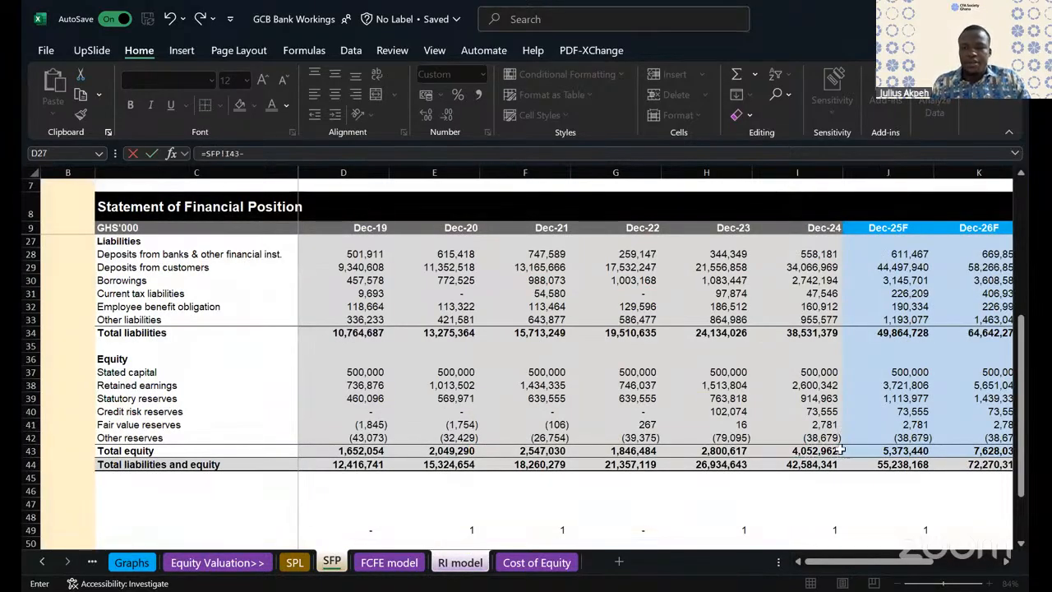
click(723, 451)
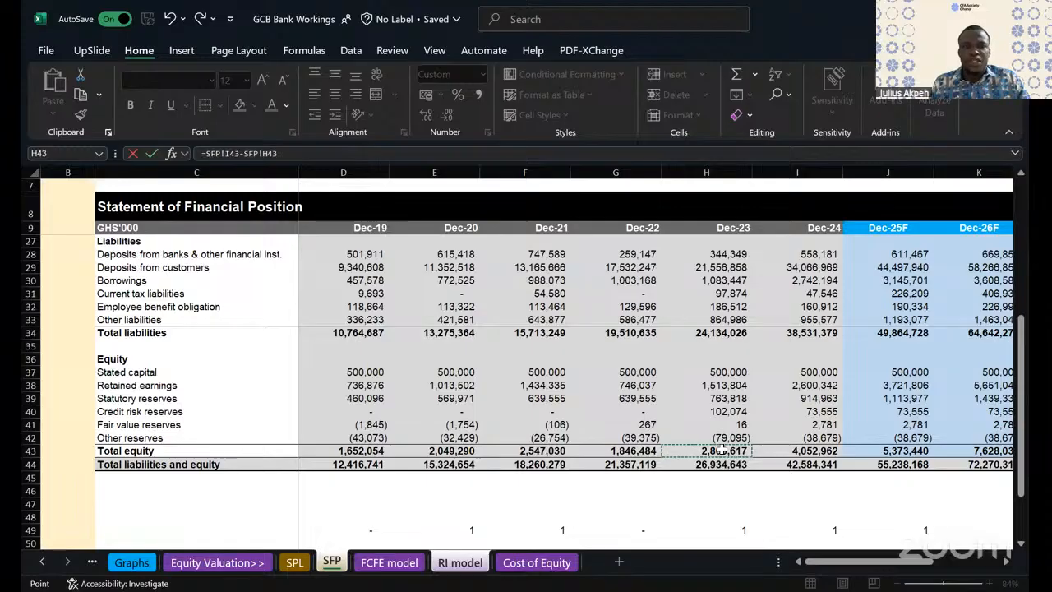
text())
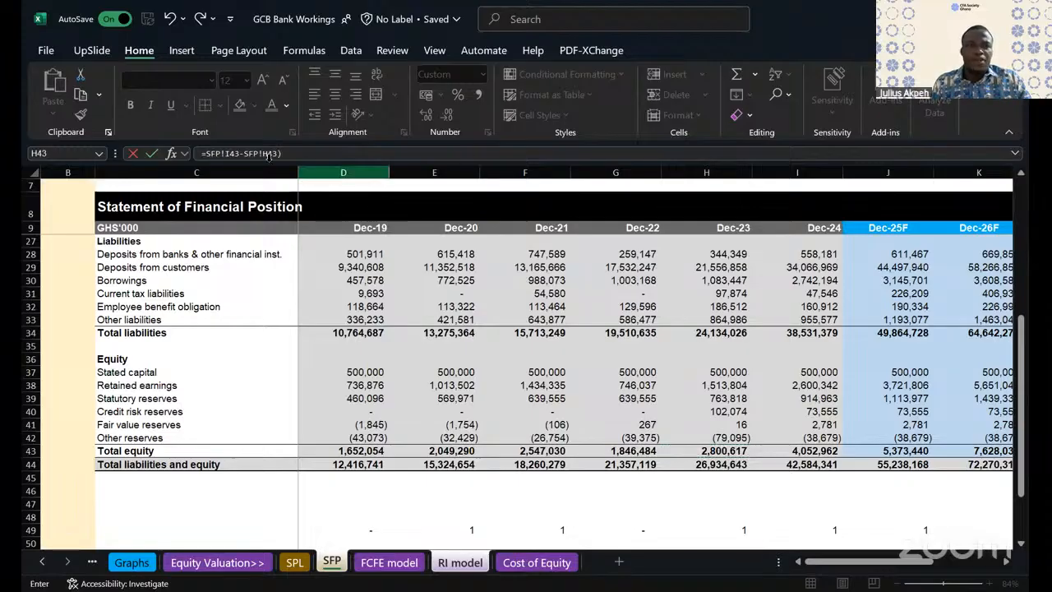
click(203, 155)
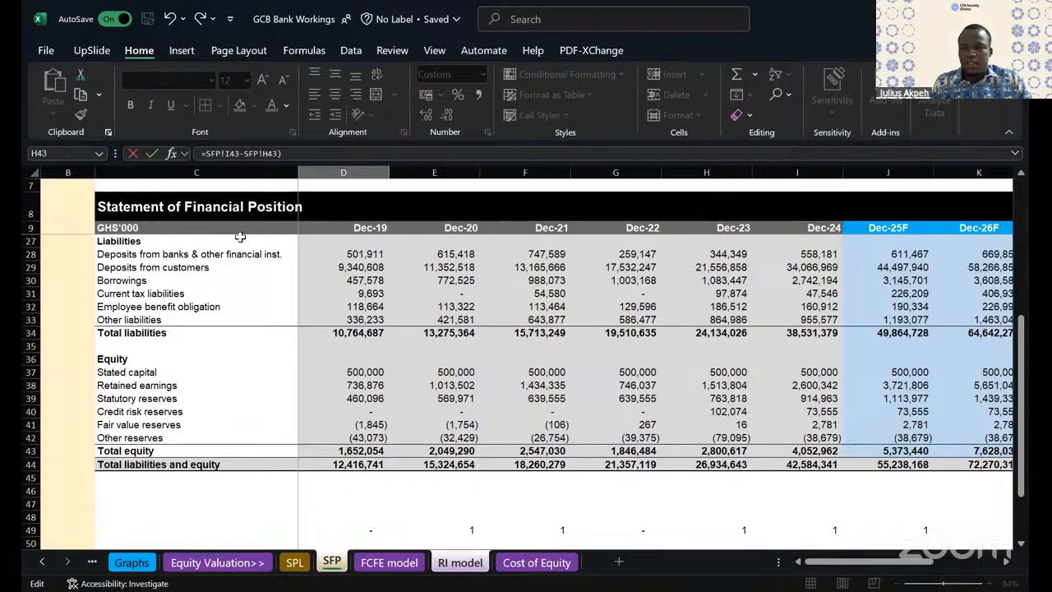
text(S)
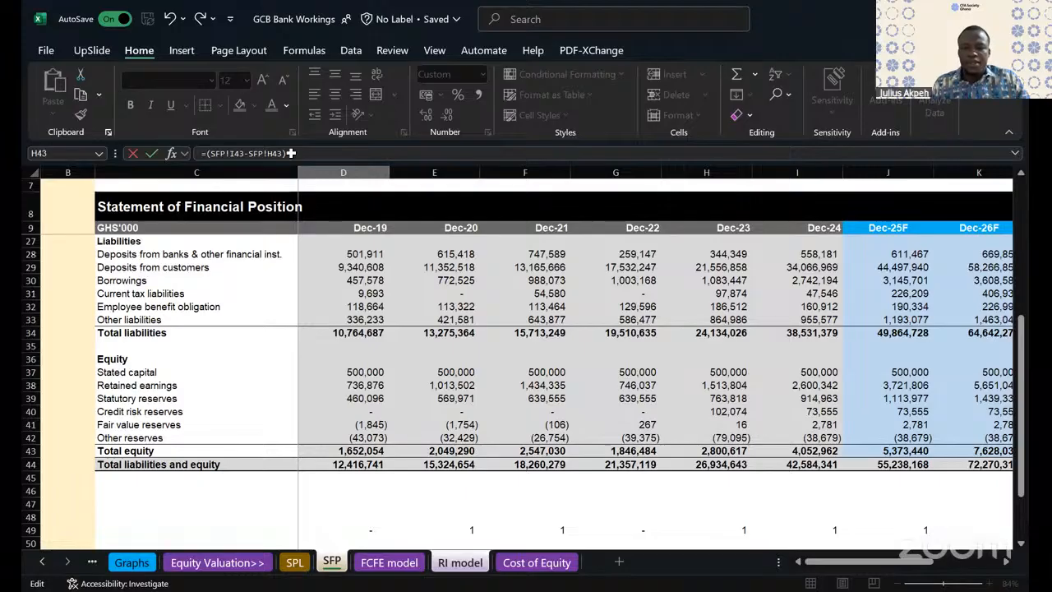
click(298, 566)
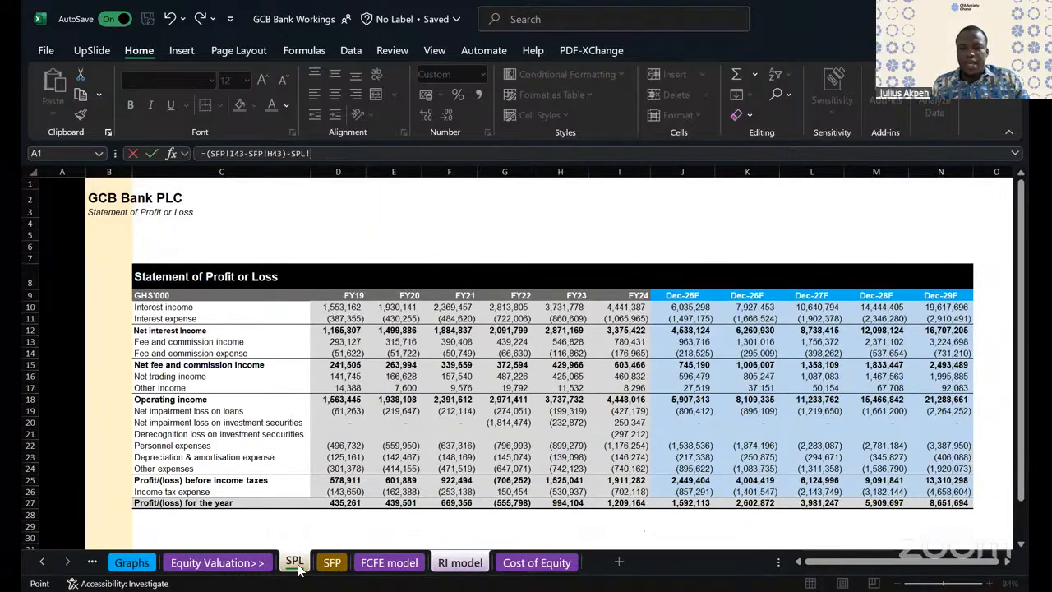
click(620, 502)
key(Return)
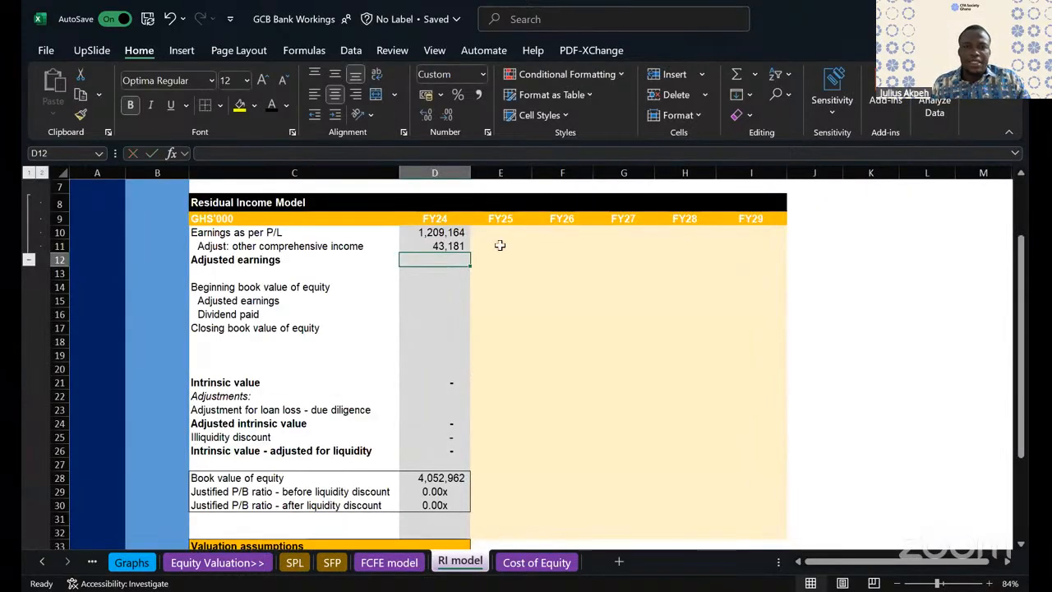
click(451, 246)
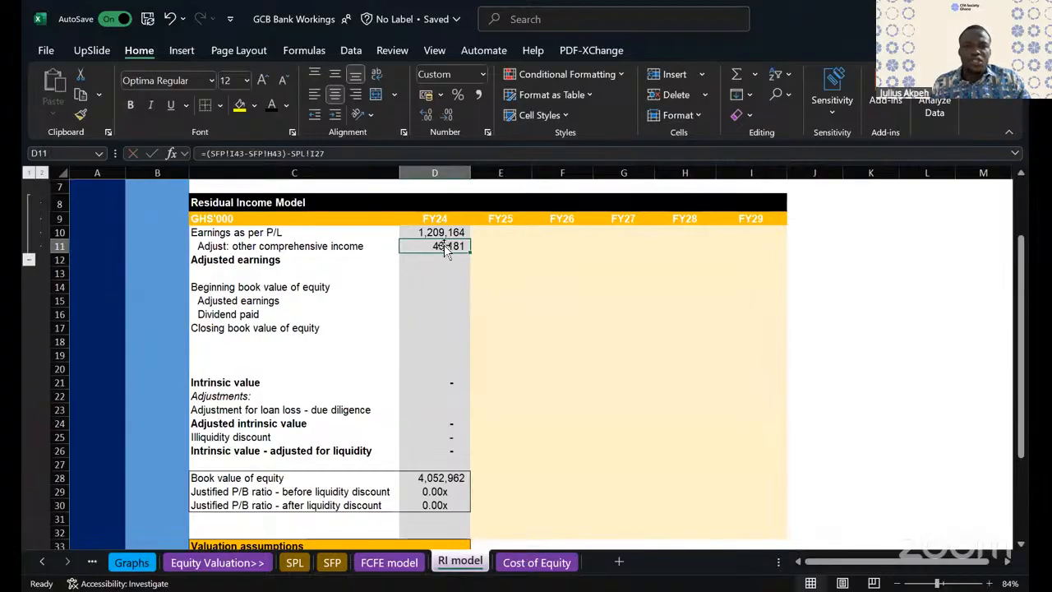
key(F2)
key(Escape)
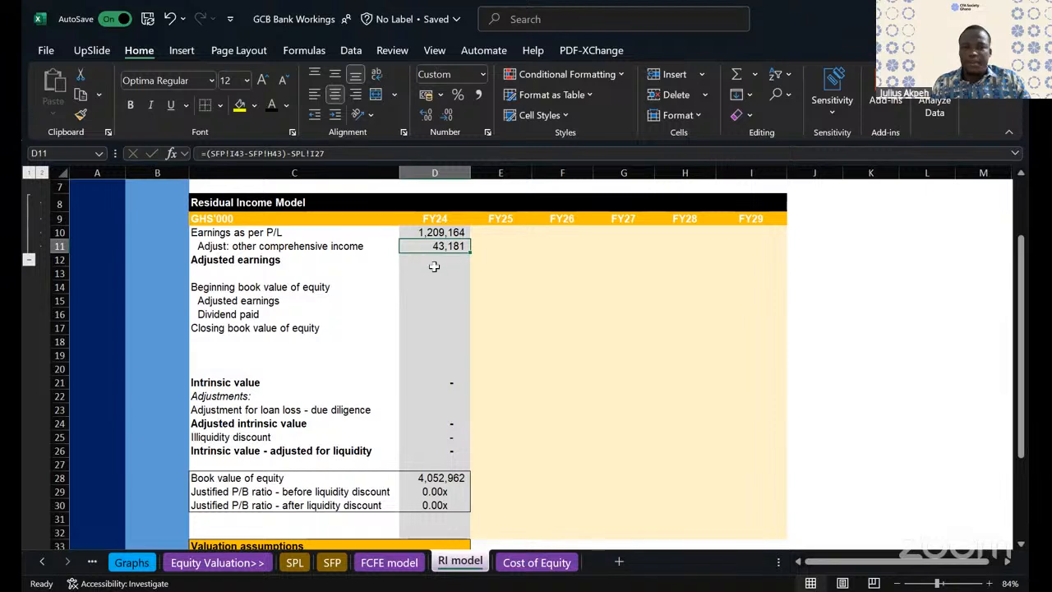
- Sum the FY24 earnings and other comprehensive income into adjusted earnings in cell D12
click(433, 263)
double_click(433, 263)
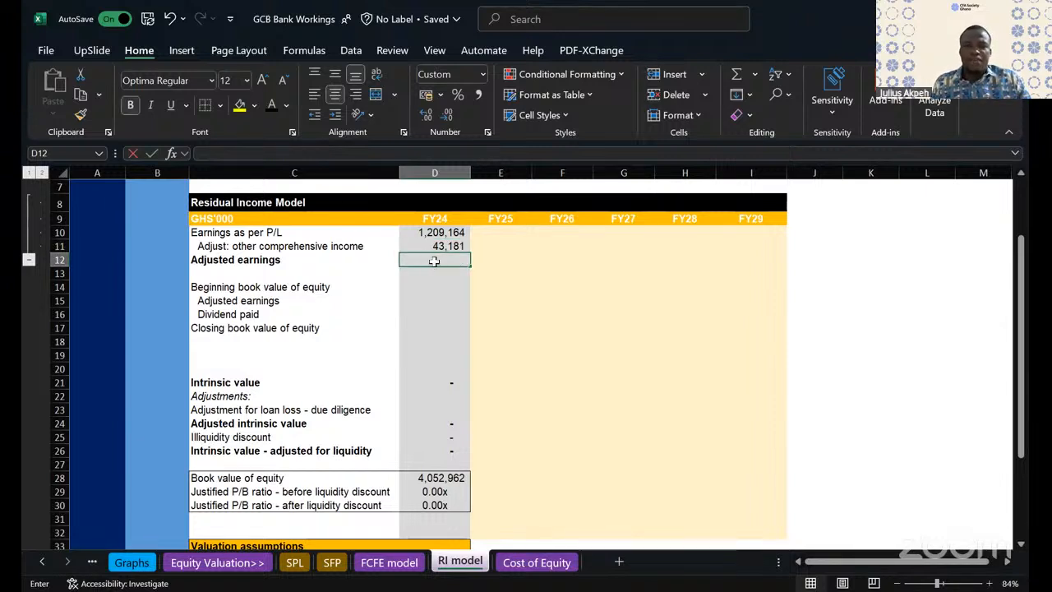
key(alt+equal)
key(Return)
click(227, 261)
drag(227, 261, 772, 257)
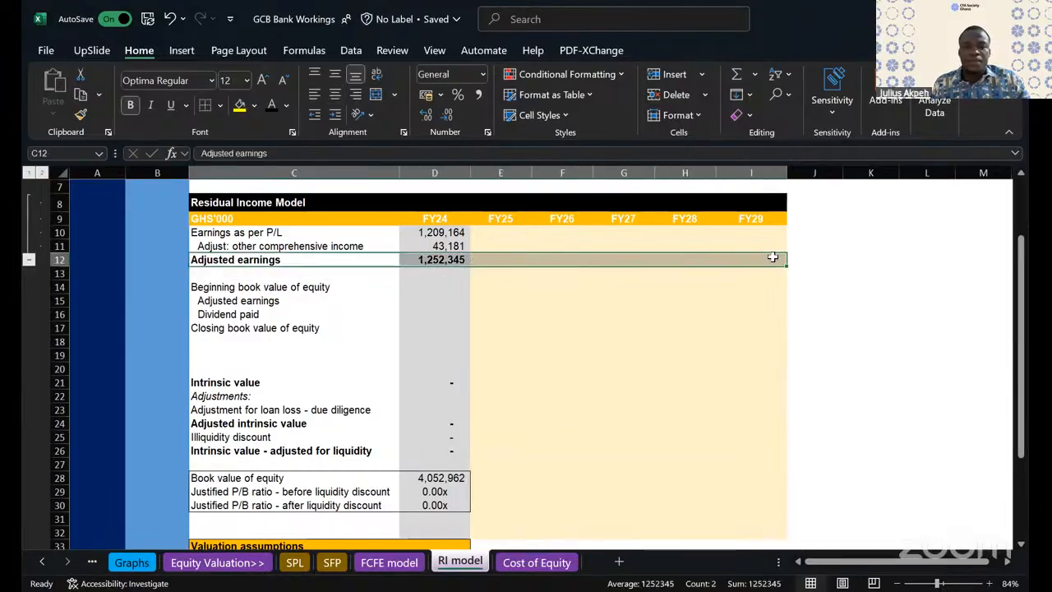
- Link the FY24 beginning book value of equity in cell D14 to the Dec-23 total equity, SFP!H43
click(290, 289)
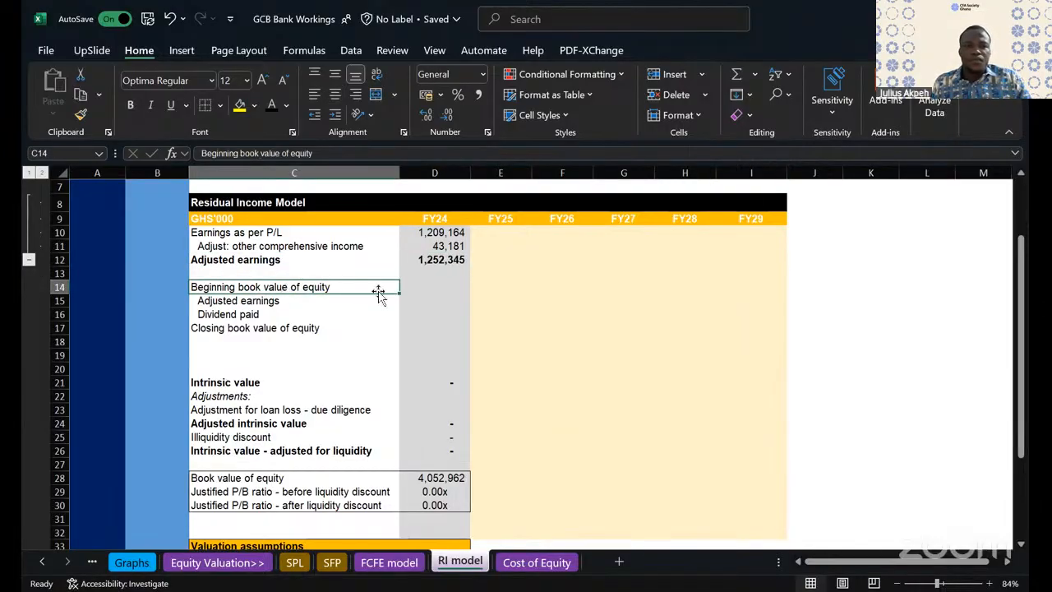
click(448, 285)
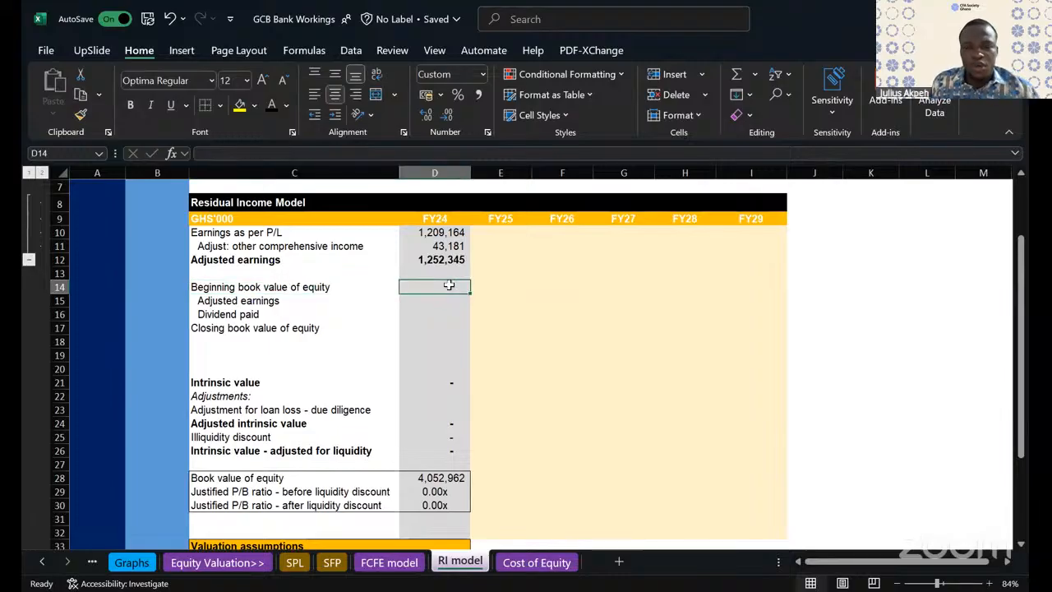
key(alt+Tab)
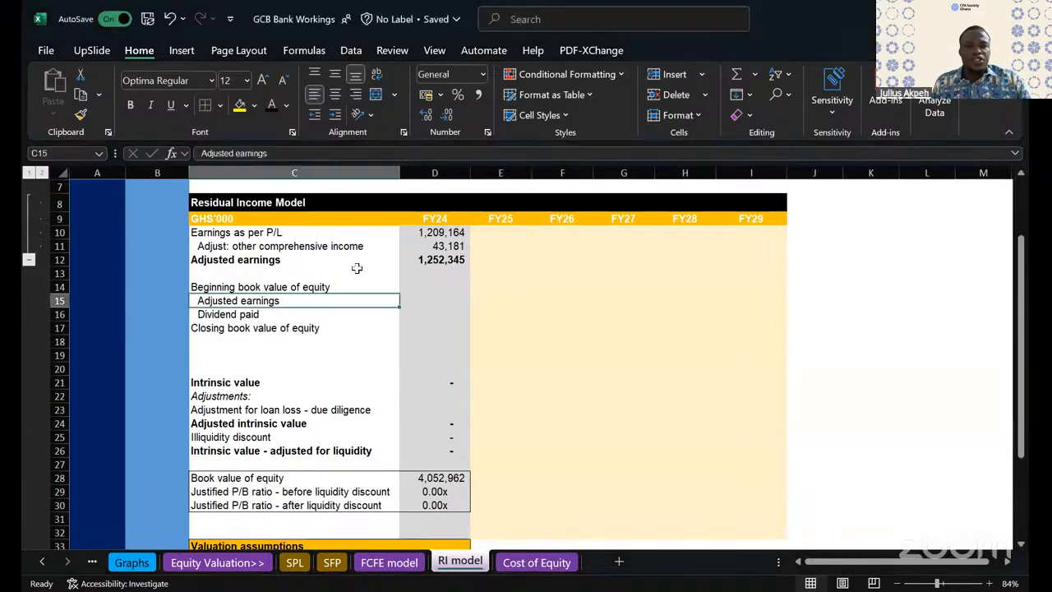
click(422, 285)
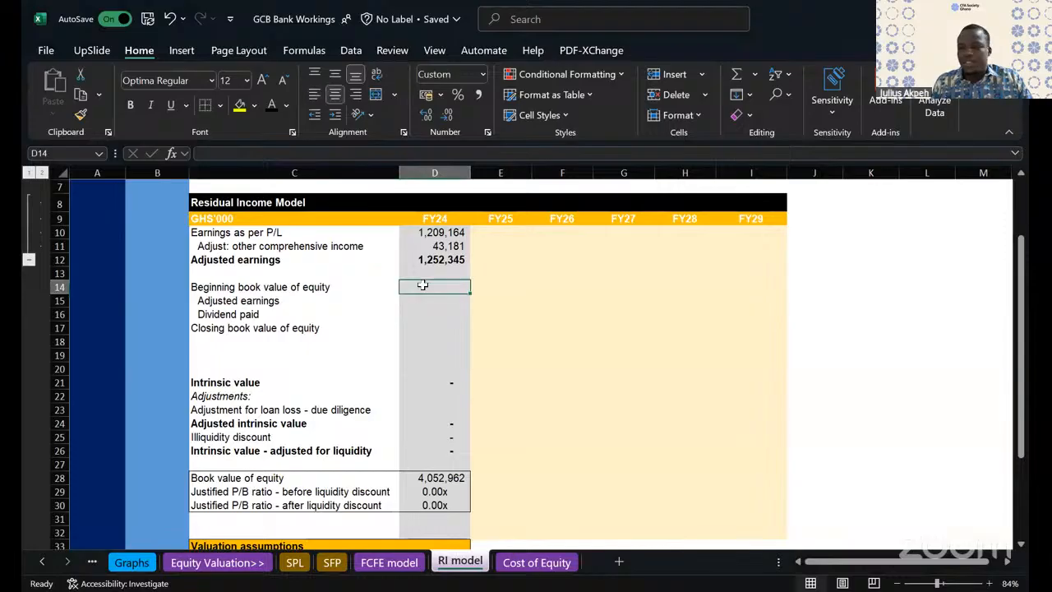
text(=)
click(332, 562)
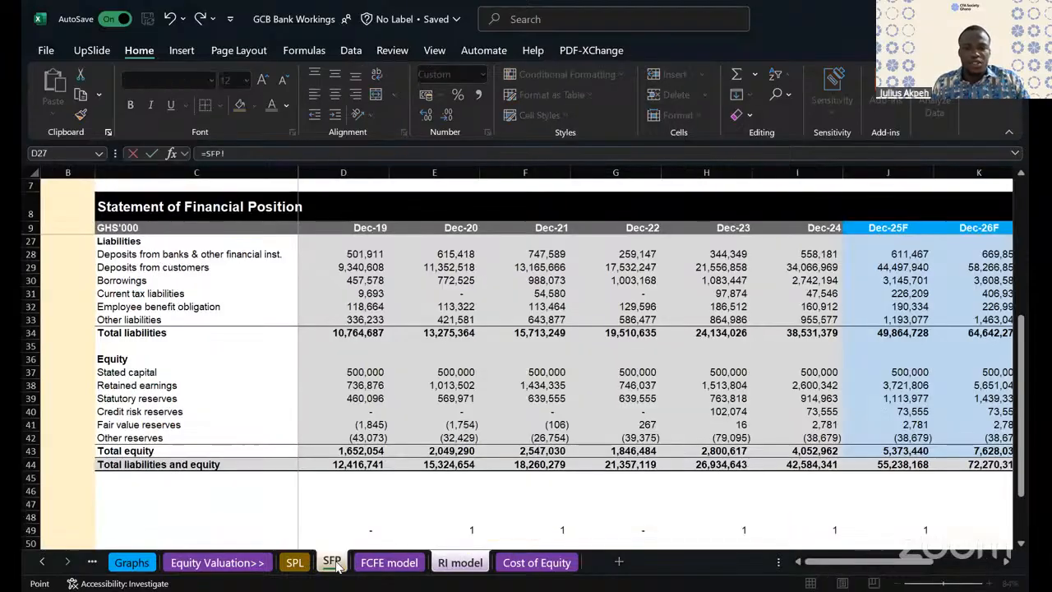
click(729, 450)
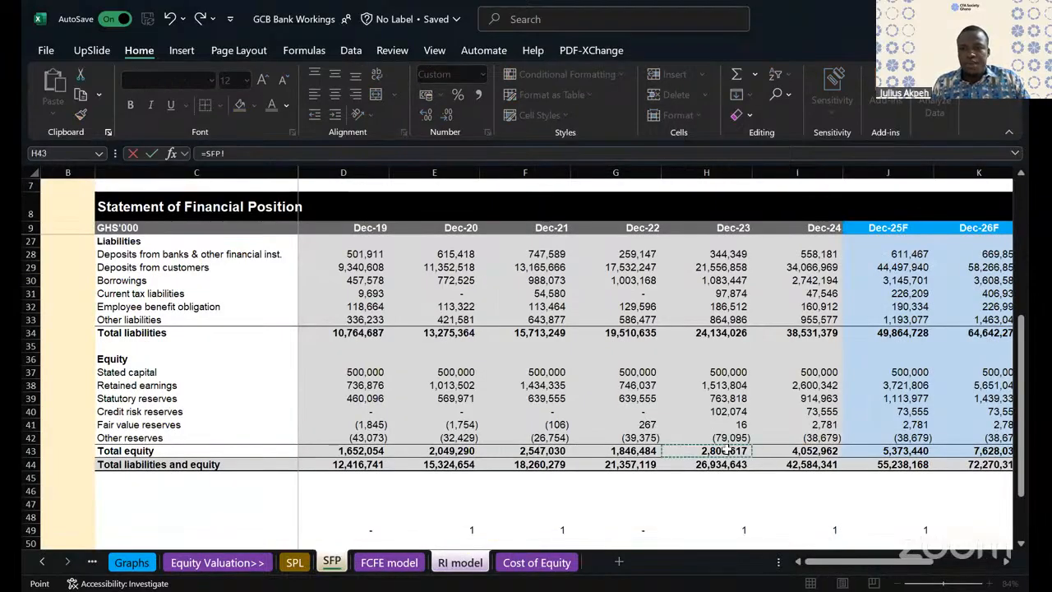
key(Return)
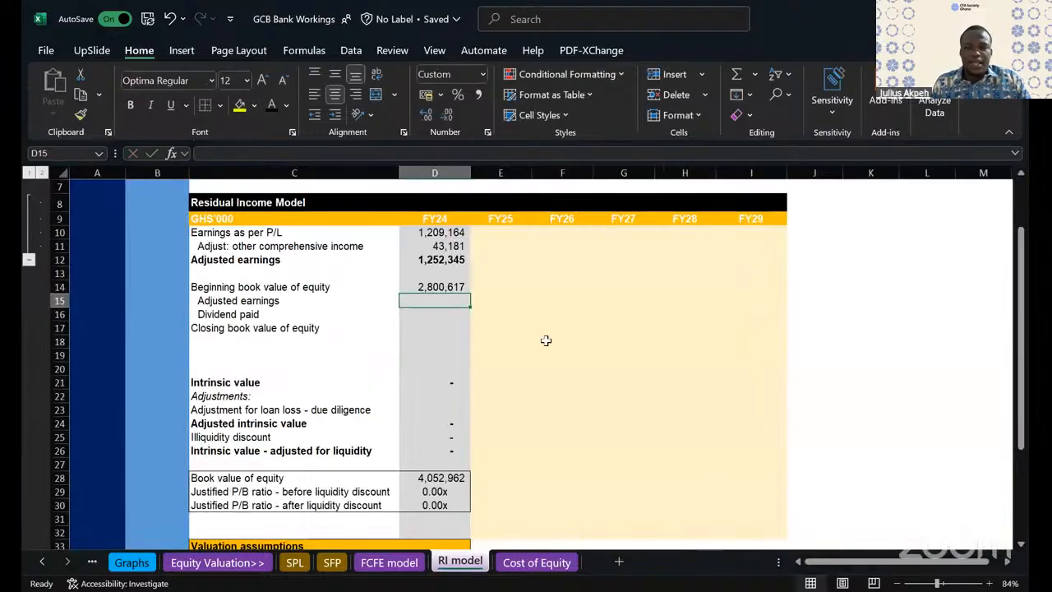
- Link the adjusted earnings line in cell D15 to the FY24 adjusted earnings with =D12
text(=)
click(443, 259)
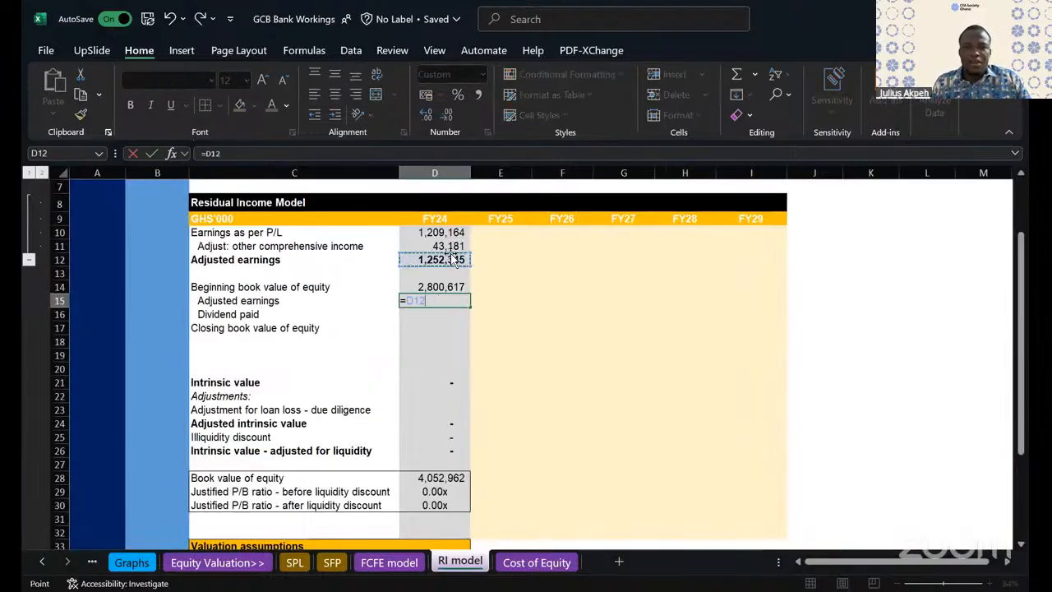
key(Return)
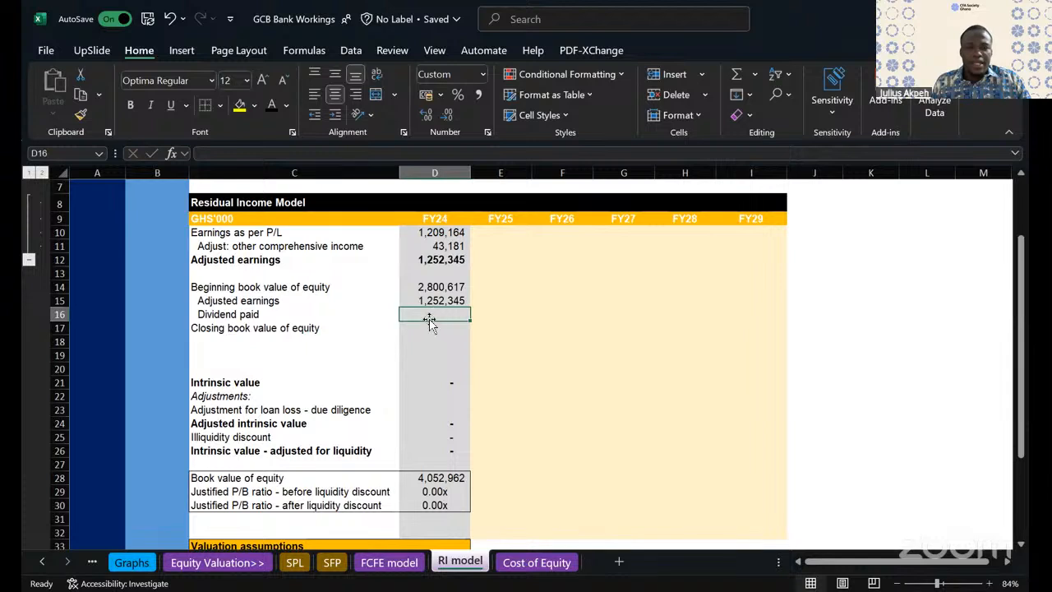
- Link the FY24 dividend paid in cell D16 to the Dec-24 dividend paid under retained earnings, Equity!I37
text(=)
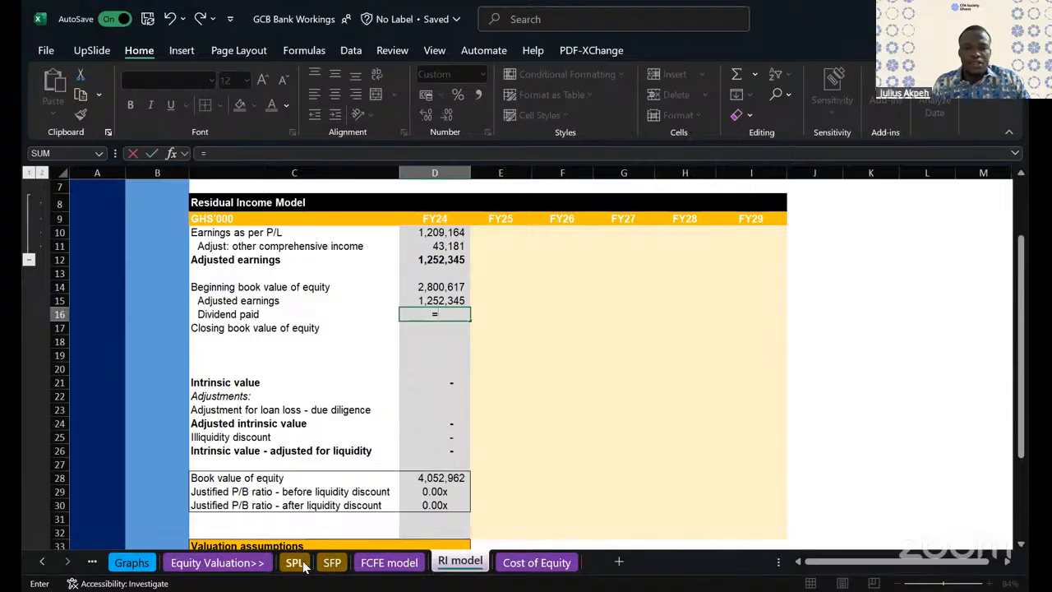
click(92, 564)
click(93, 564)
click(93, 564)
click(93, 564)
click(93, 564)
click(92, 564)
click(93, 564)
click(93, 564)
click(92, 564)
click(93, 564)
click(93, 564)
click(93, 564)
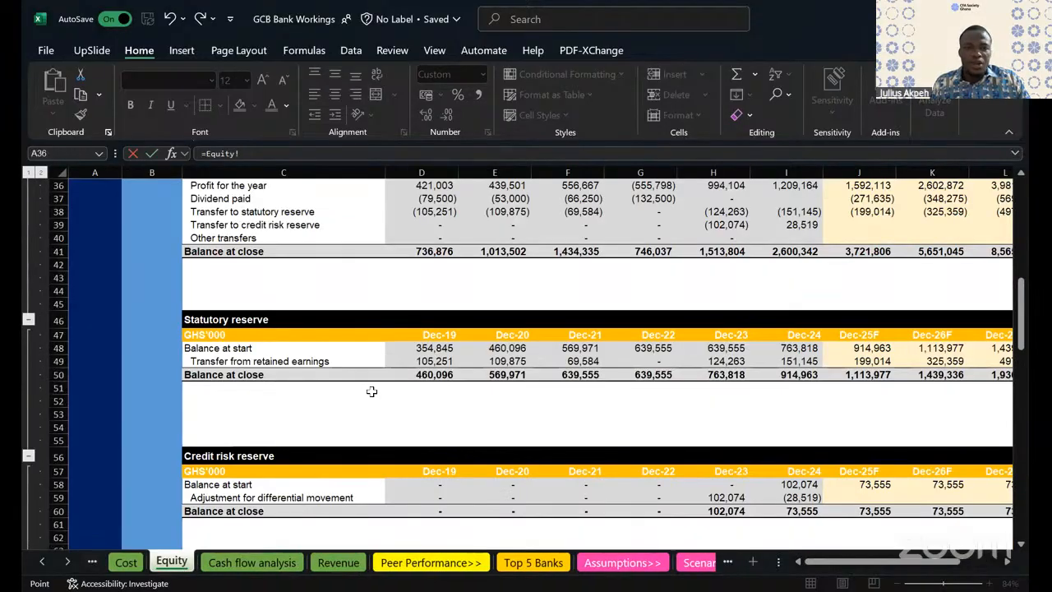
scroll(372, 392, down, 9)
scroll(371, 391, down, 5)
scroll(371, 391, up, 19)
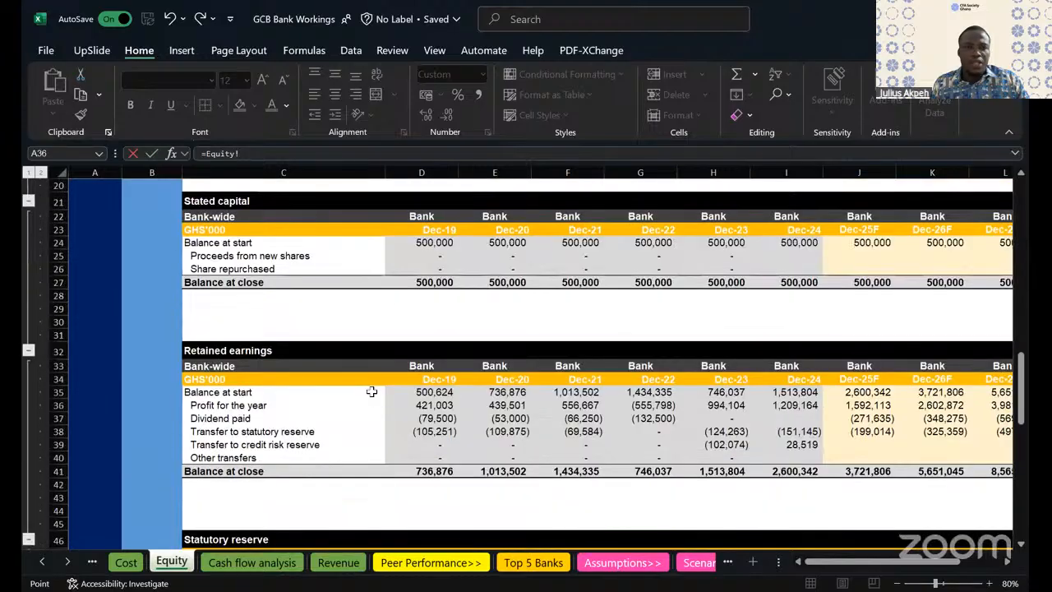
scroll(247, 403, right, 1)
click(187, 419)
key(Right)
key(Right)
key(Right)
key(Right)
key(Right)
key(Right)
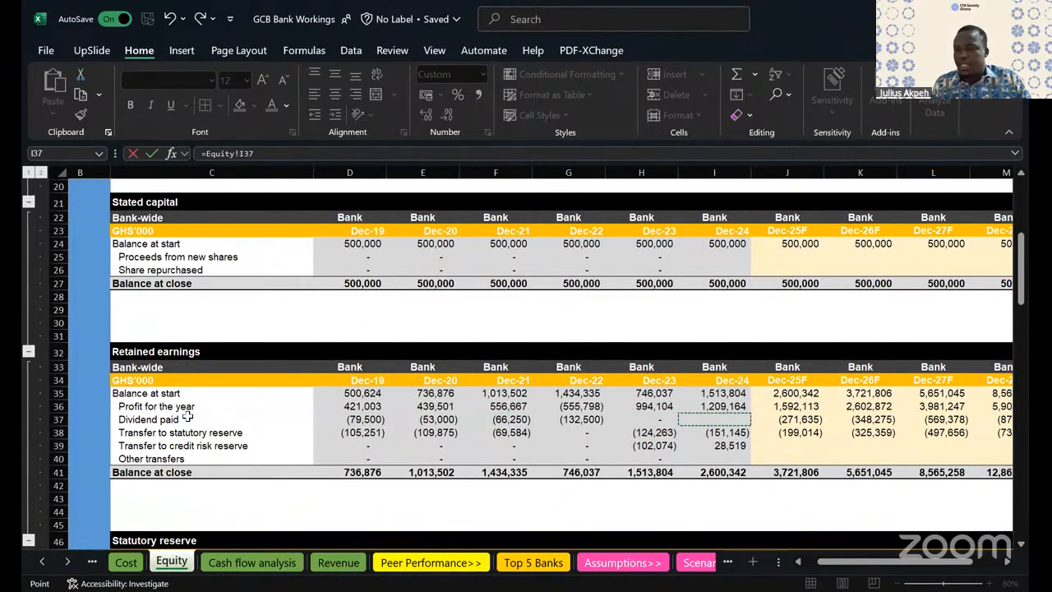
key(Return)
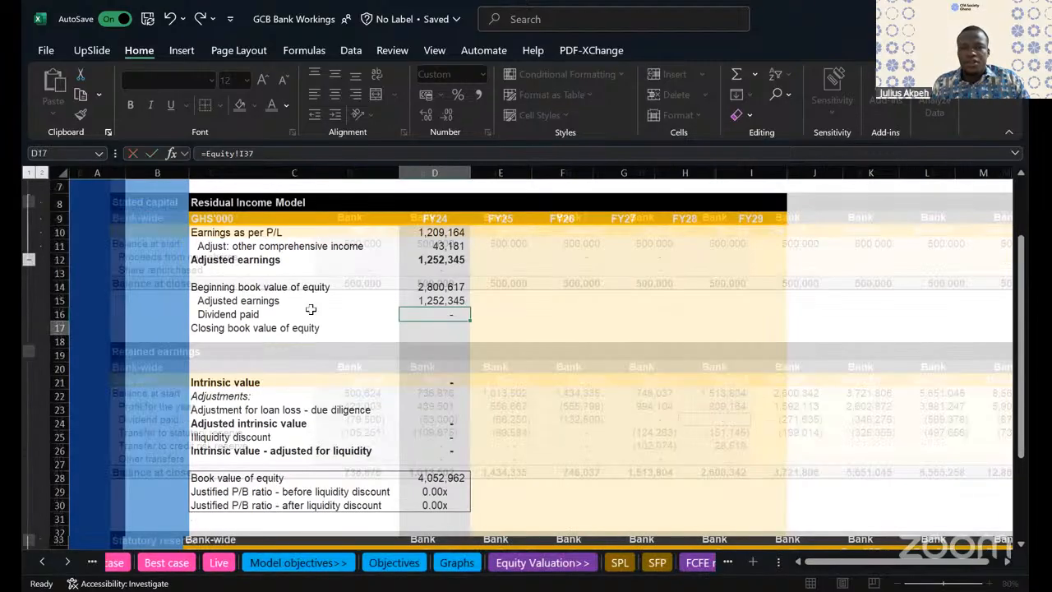
- Make the entire closing book value of equity row, row 17, bold
click(288, 329)
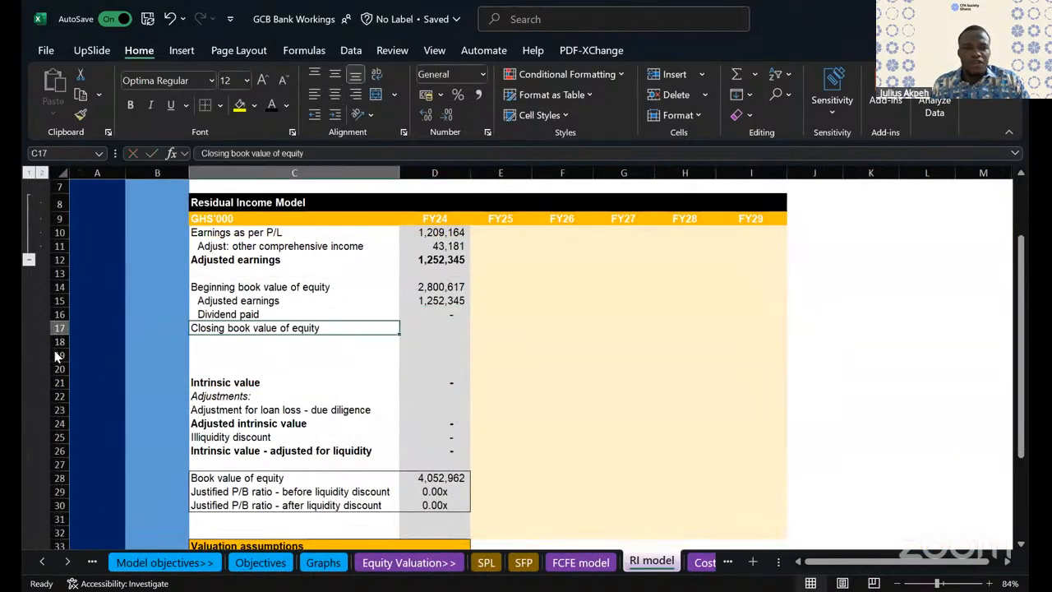
click(52, 328)
key(ctrl+b)
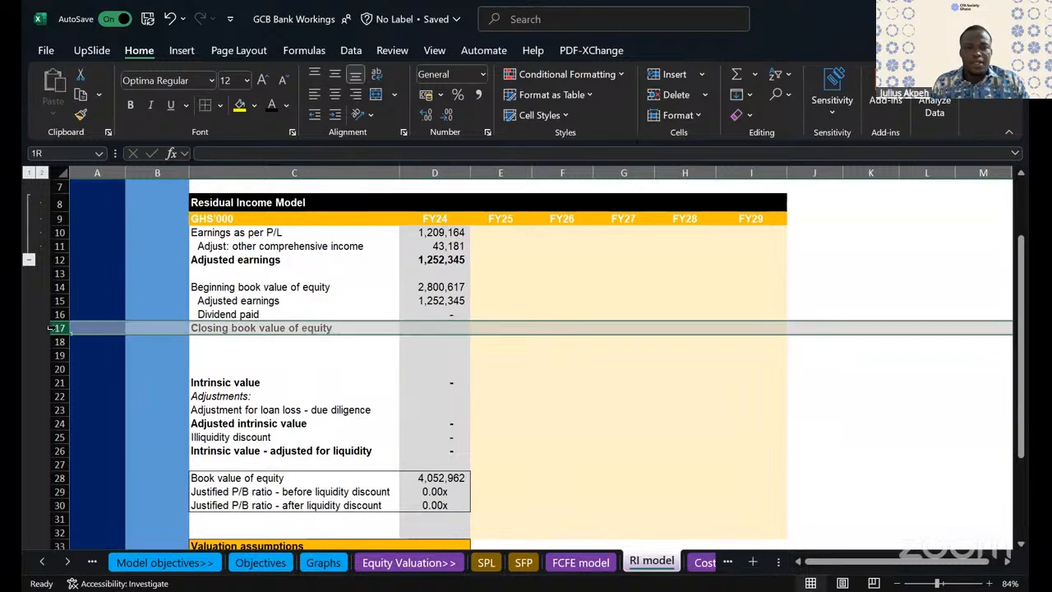
- Sum the FY24 closing book value of equity in cell D17 with =SUM(D14:D16)
click(288, 369)
click(441, 327)
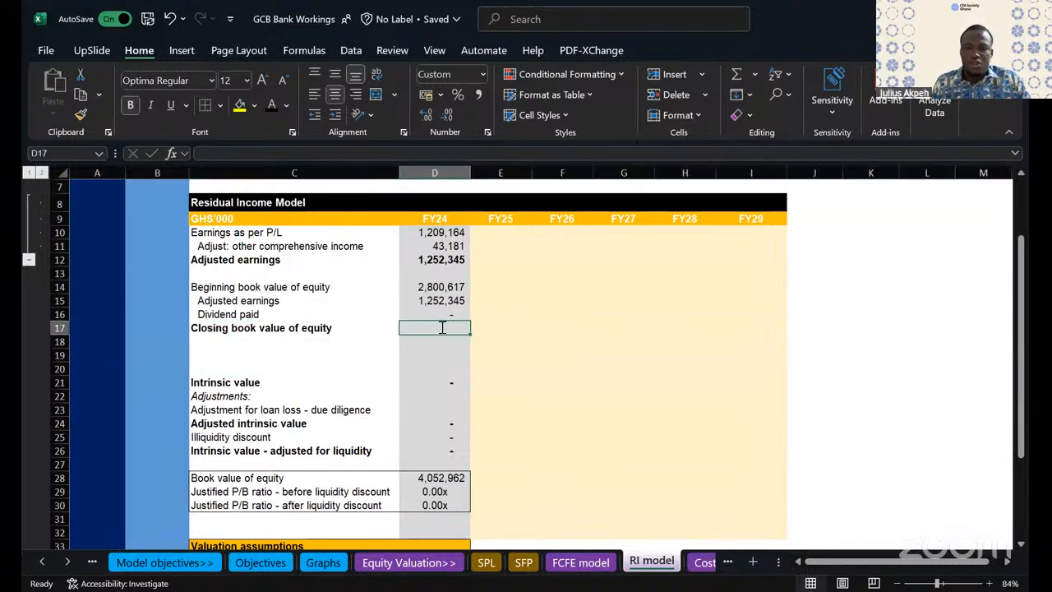
key(alt+equal)
key(Return)
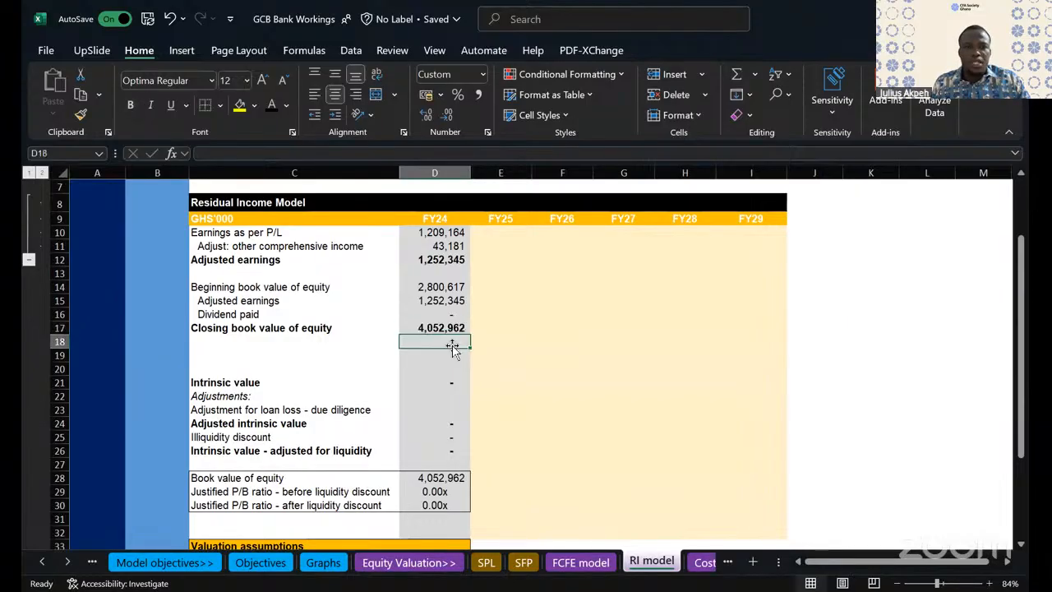
click(443, 327)
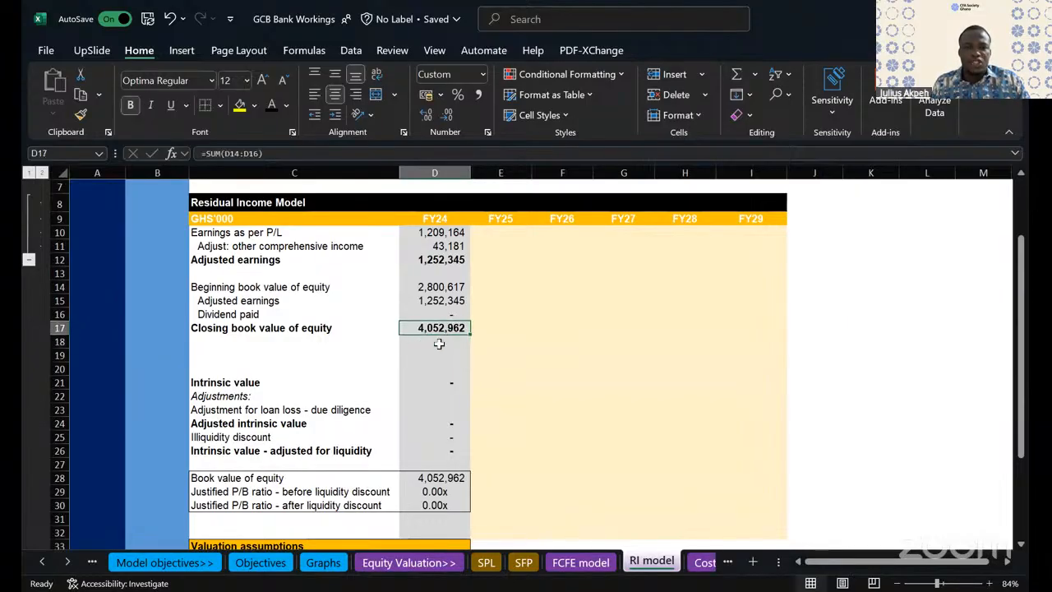
- Check the FY24 closing book value by linking D18 to the Dec-24 total equity, SFP!I43, and clear that check cell
click(441, 346)
text(=)
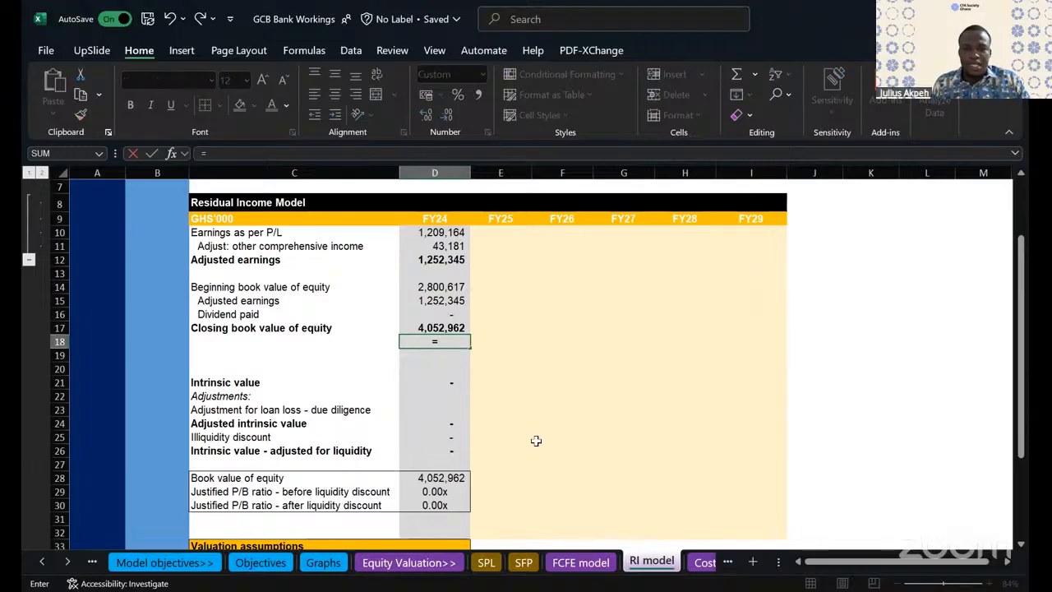
key(ctrl+Page_Up)
key(ctrl+Page_Up)
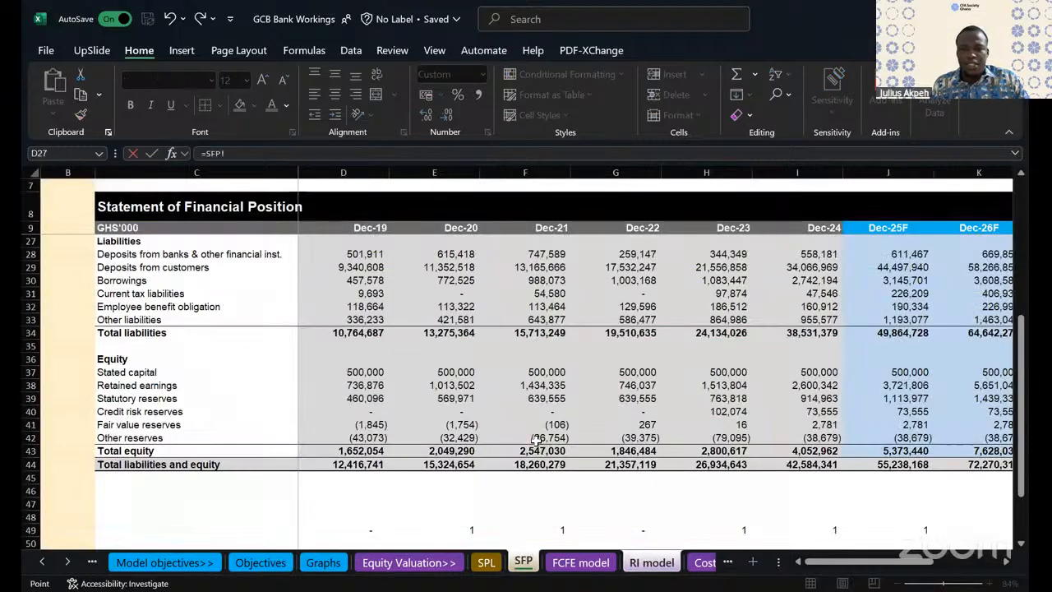
click(809, 449)
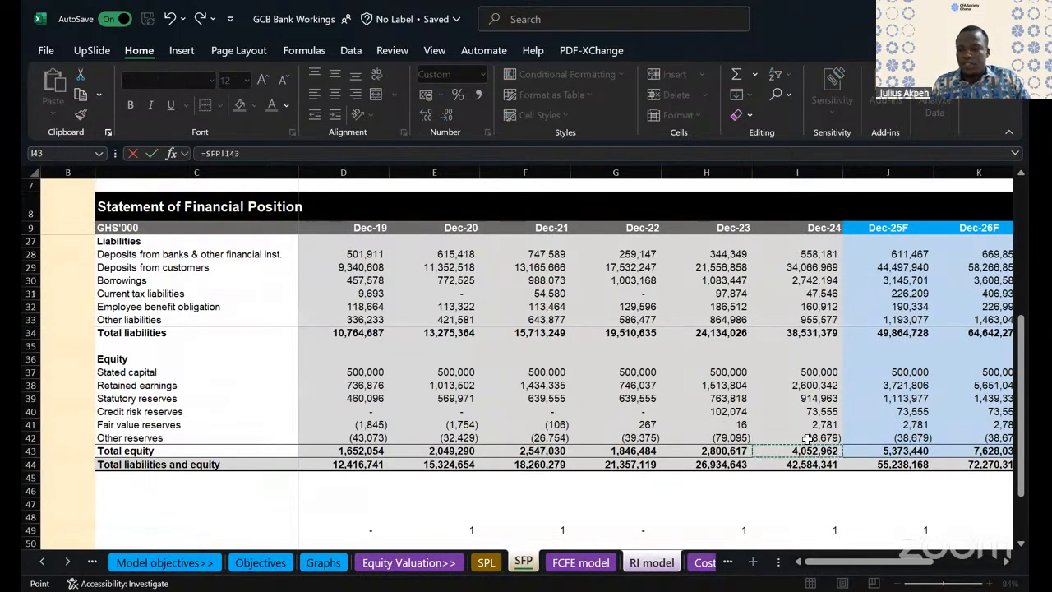
key(Return)
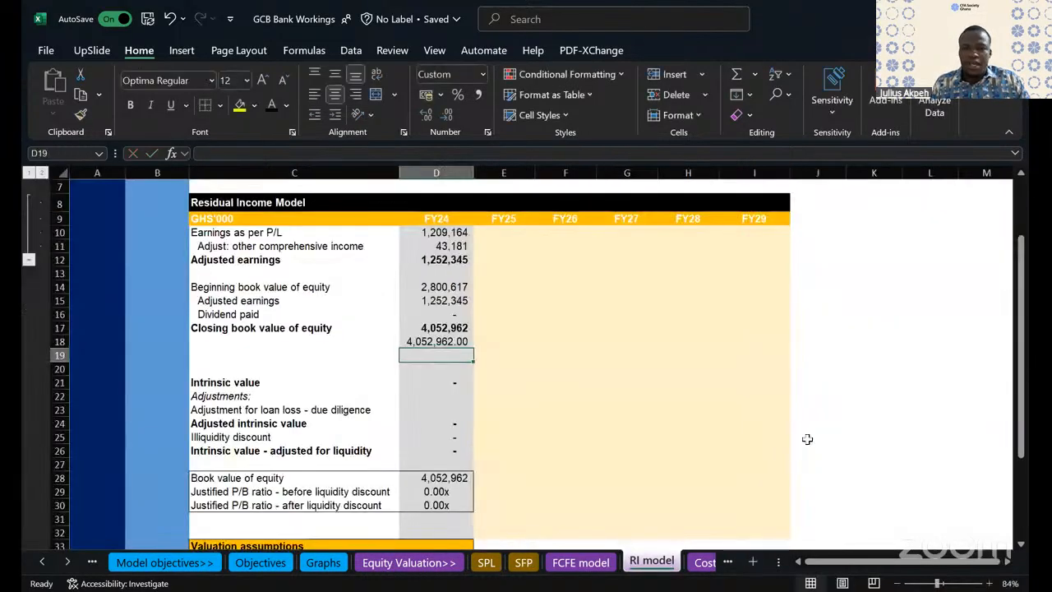
click(444, 343)
key(Delete)
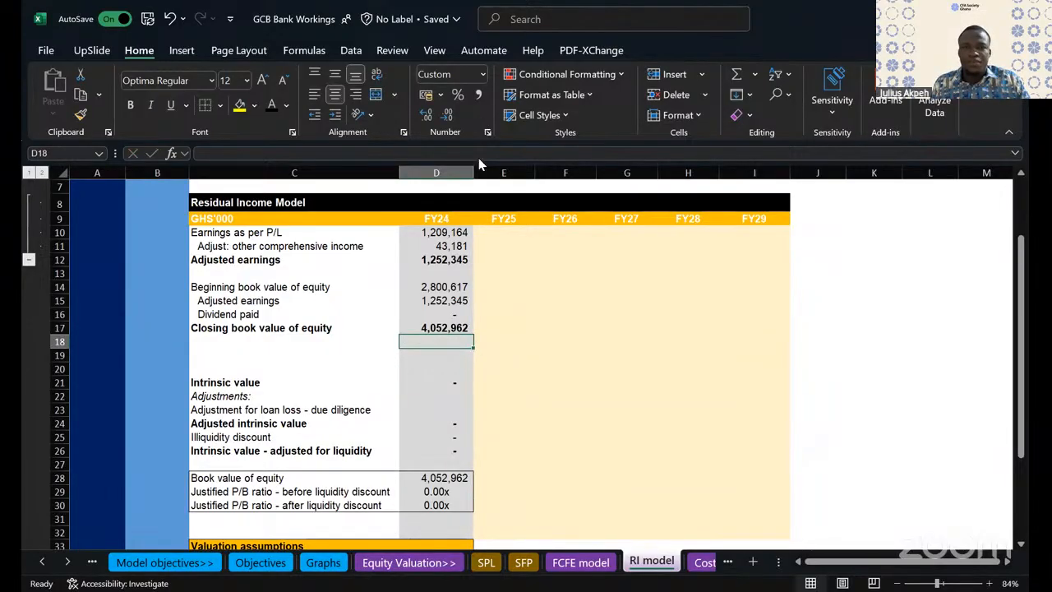
- Narrow the FY24 column D so it fits its figures more closely
drag(475, 172, 459, 172)
click(532, 367)
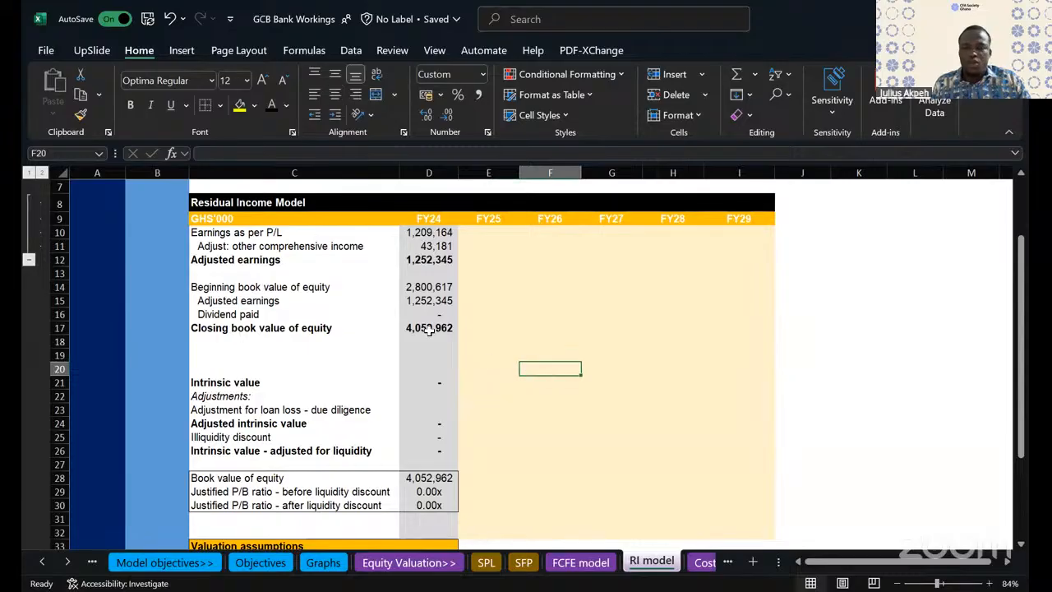
drag(263, 329, 448, 328)
click(500, 328)
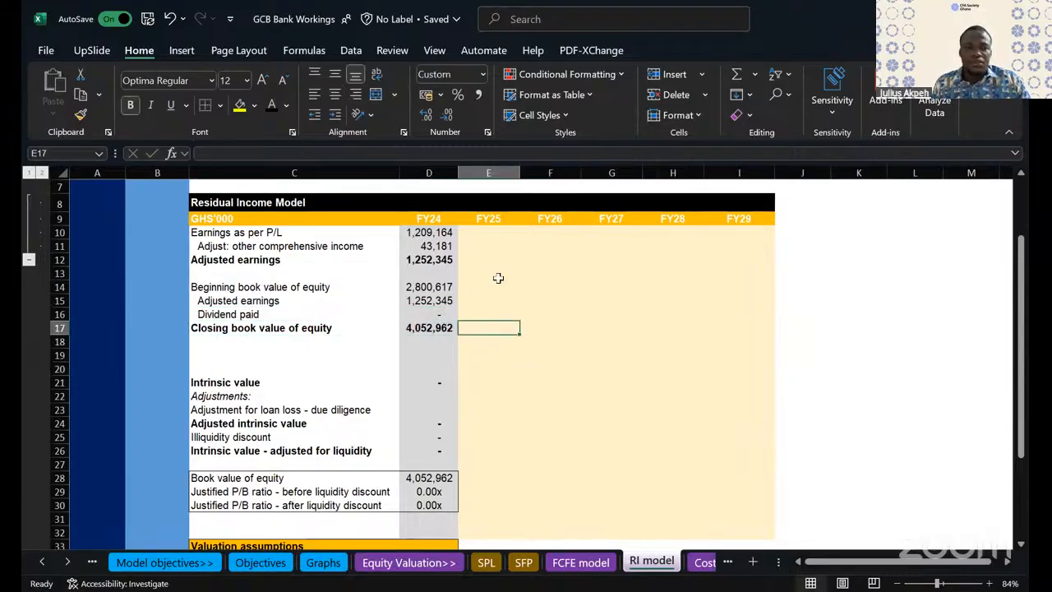
- Link the FY25 beginning book value of equity in E14 to the prior closing balance with =D17, and fill it through FY29
scroll(496, 371, up, 1)
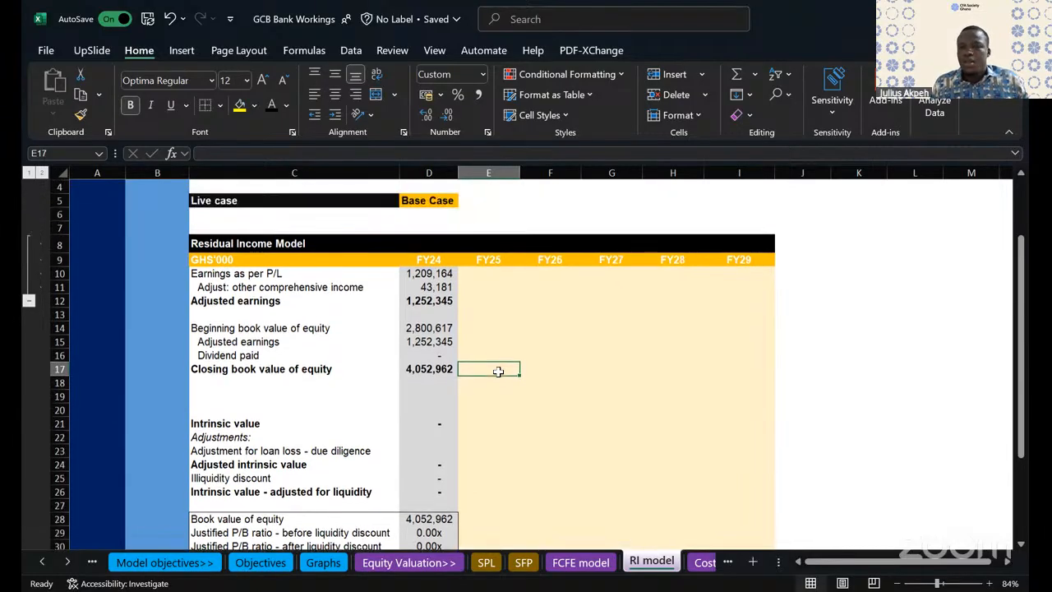
click(489, 328)
text(=)
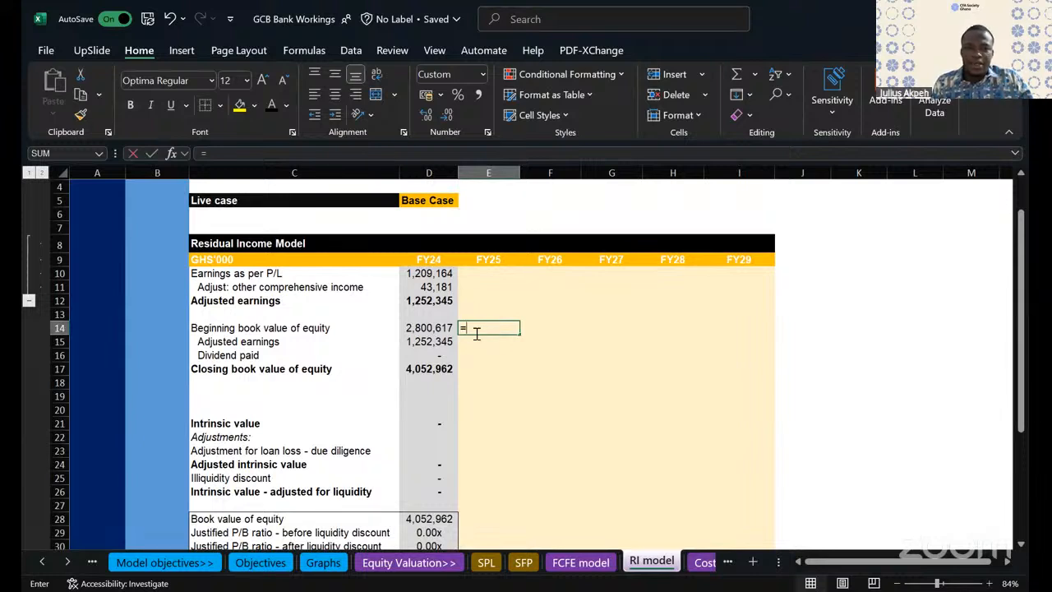
click(445, 366)
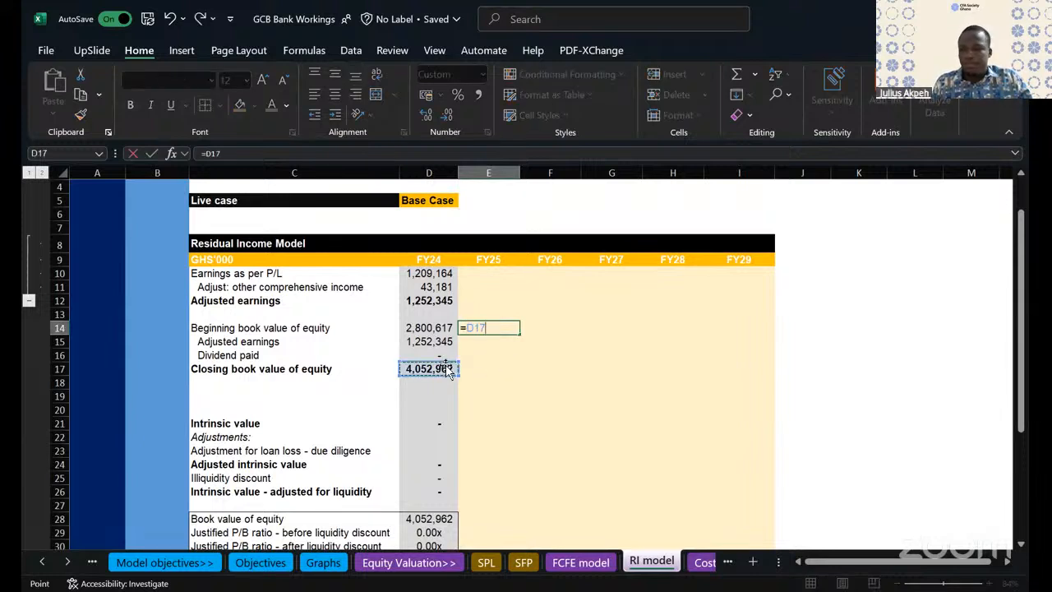
key(Return)
click(503, 326)
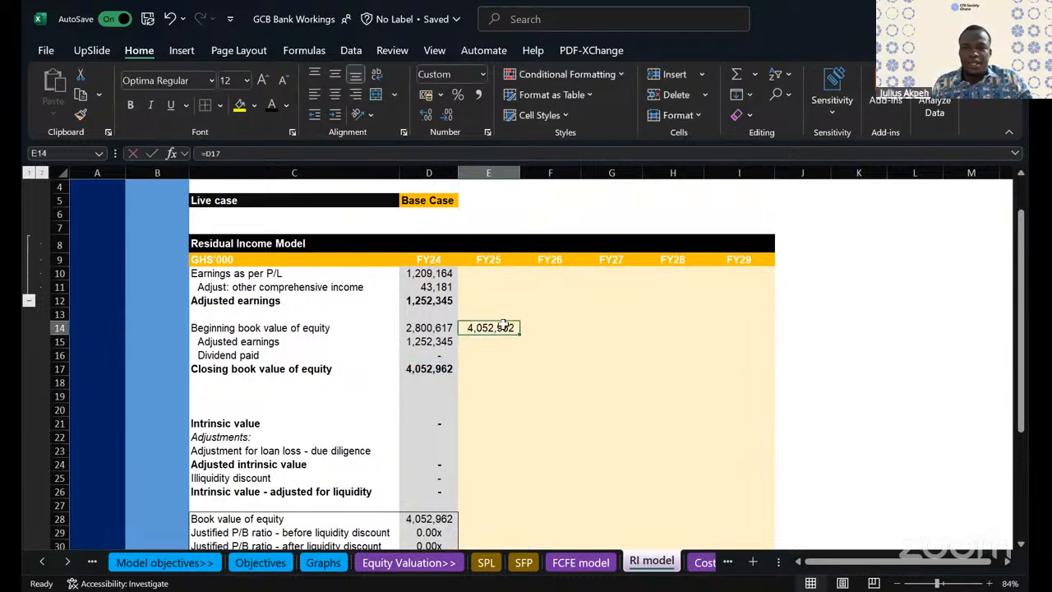
drag(521, 332, 765, 333)
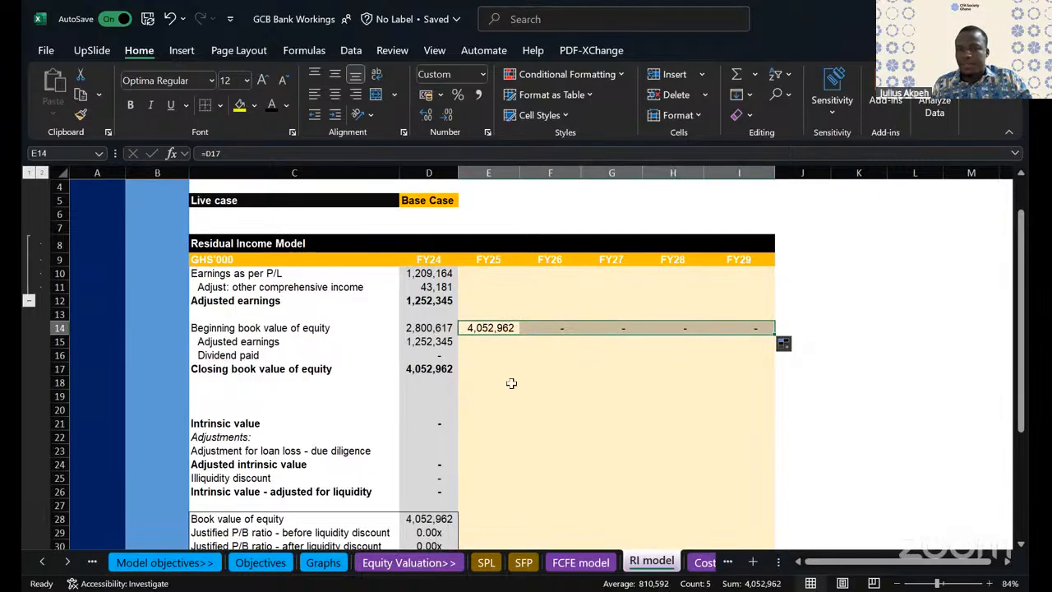
- Fill the closing book value of equity sum from D17 through FY29 without carrying over the formatting
double_click(444, 369)
key(Escape)
drag(449, 372, 776, 380)
click(785, 384)
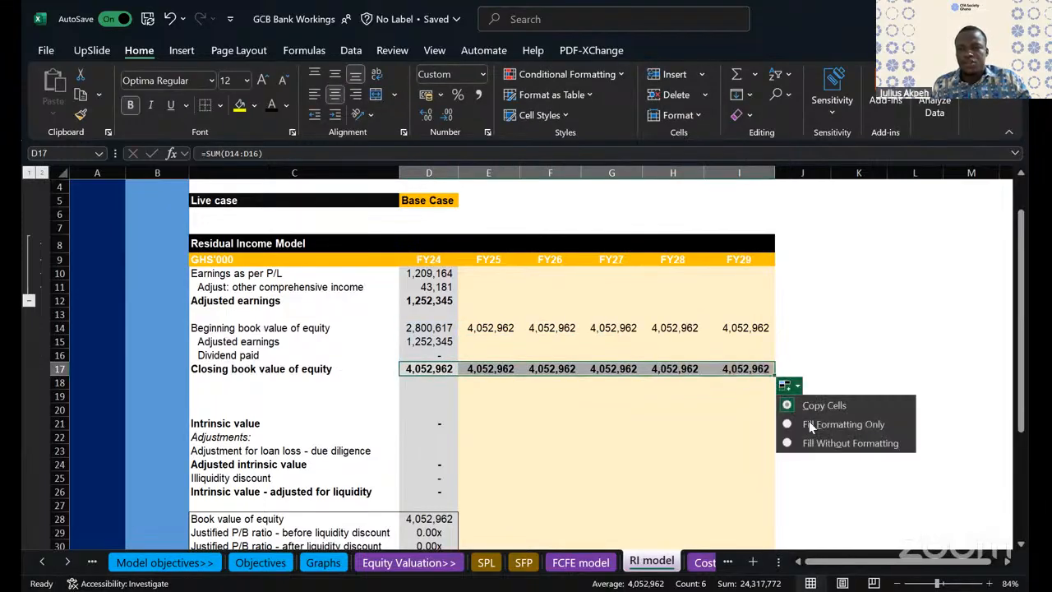
click(802, 440)
click(599, 448)
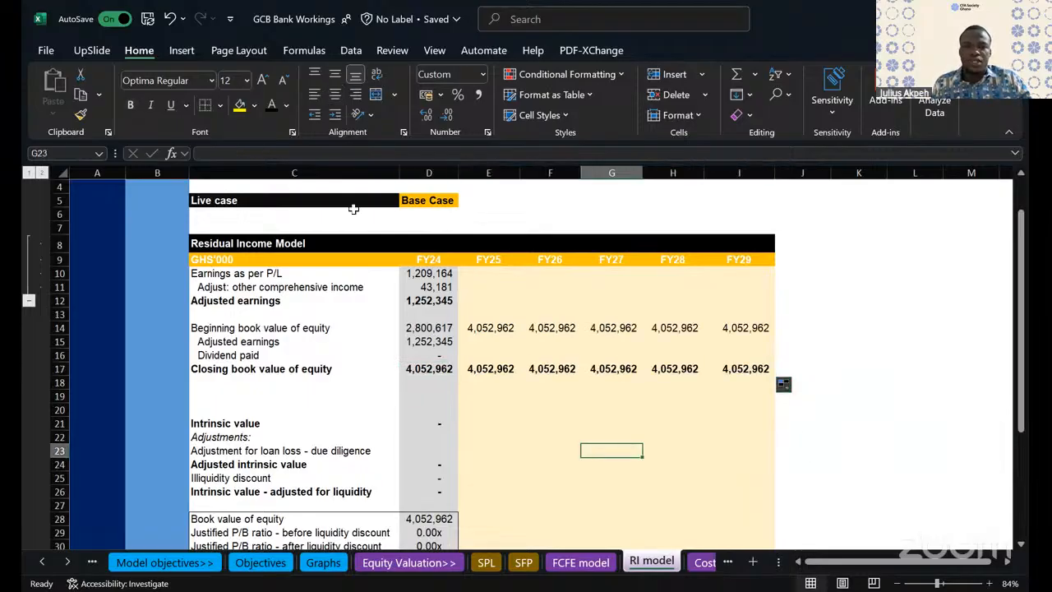
- Fill the earnings as per P/L link from D10 across row 10 through FY29
click(443, 273)
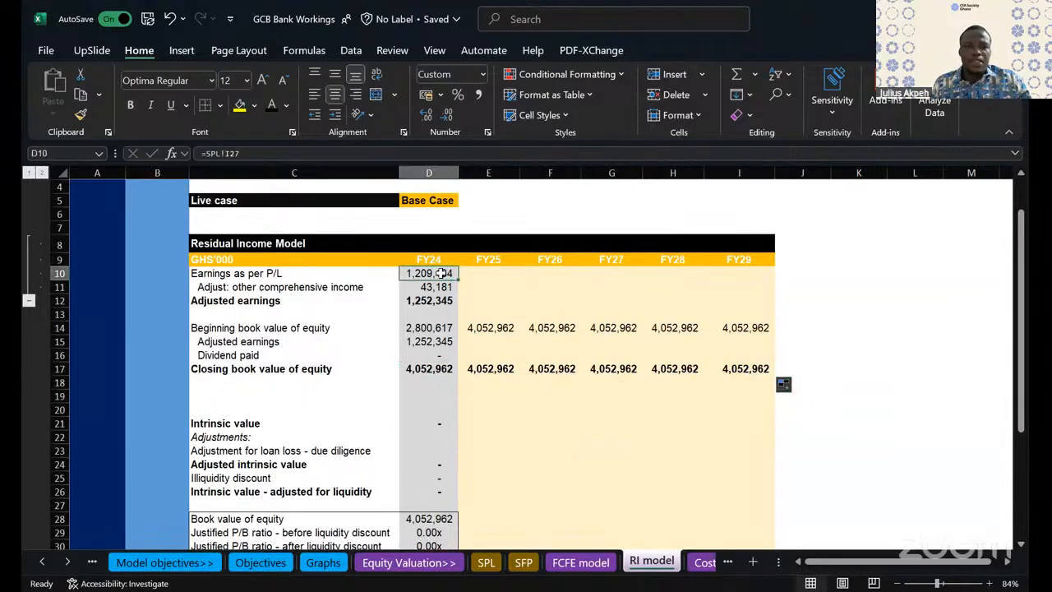
drag(458, 280, 758, 281)
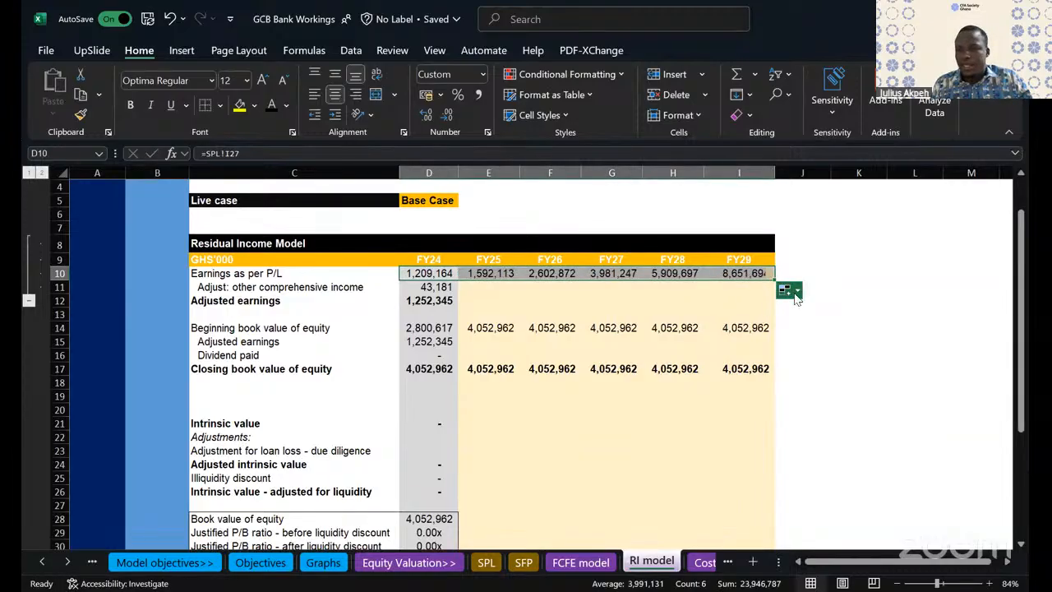
click(650, 395)
click(483, 426)
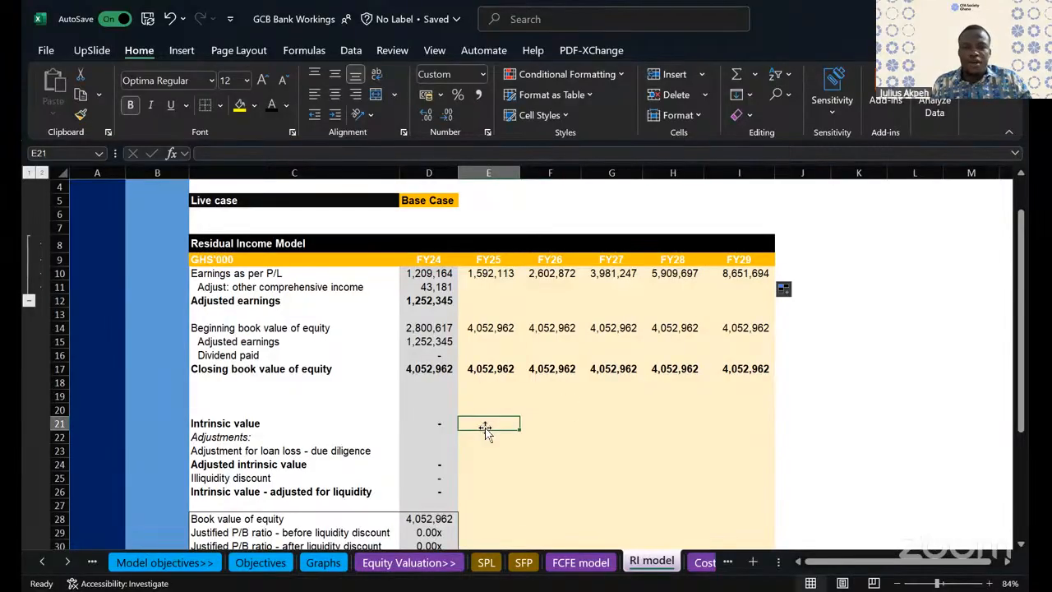
- Fill the adjusted earnings total from D12 through FY29 without formatting, leaving the other comprehensive income forecasts blank
click(328, 299)
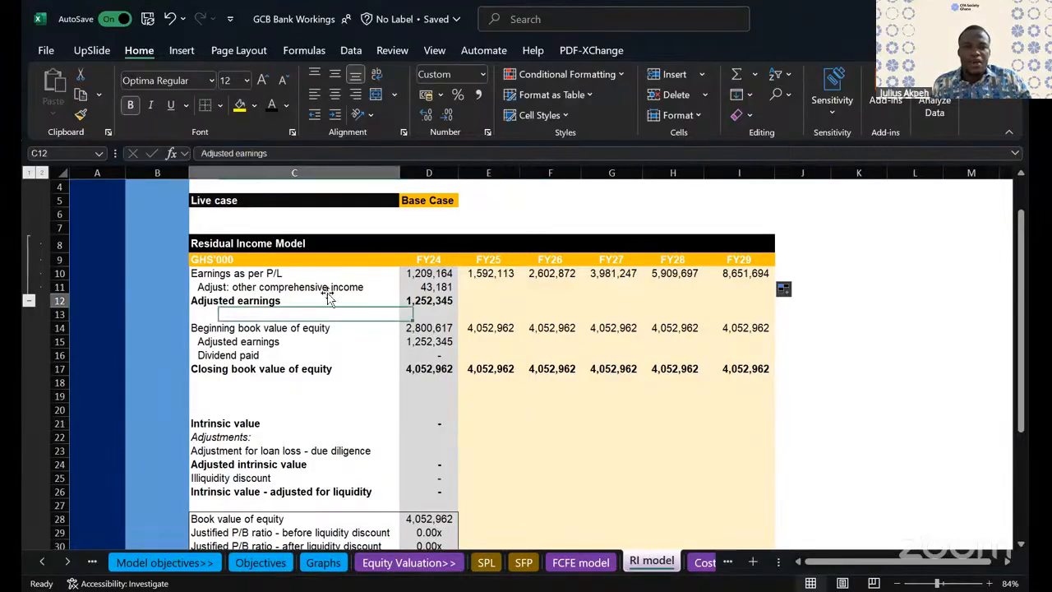
click(357, 285)
click(434, 288)
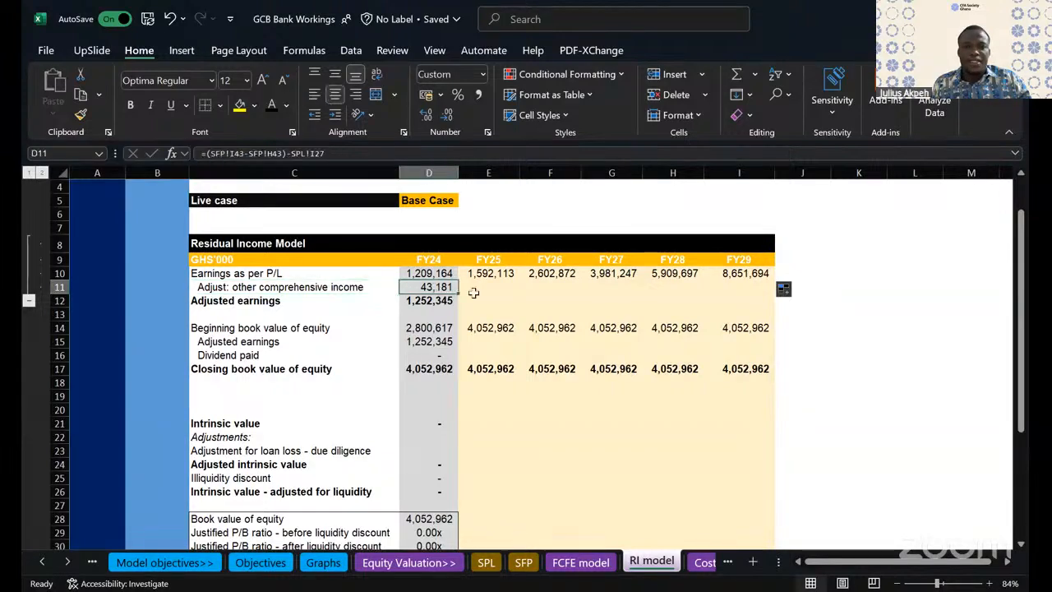
click(440, 302)
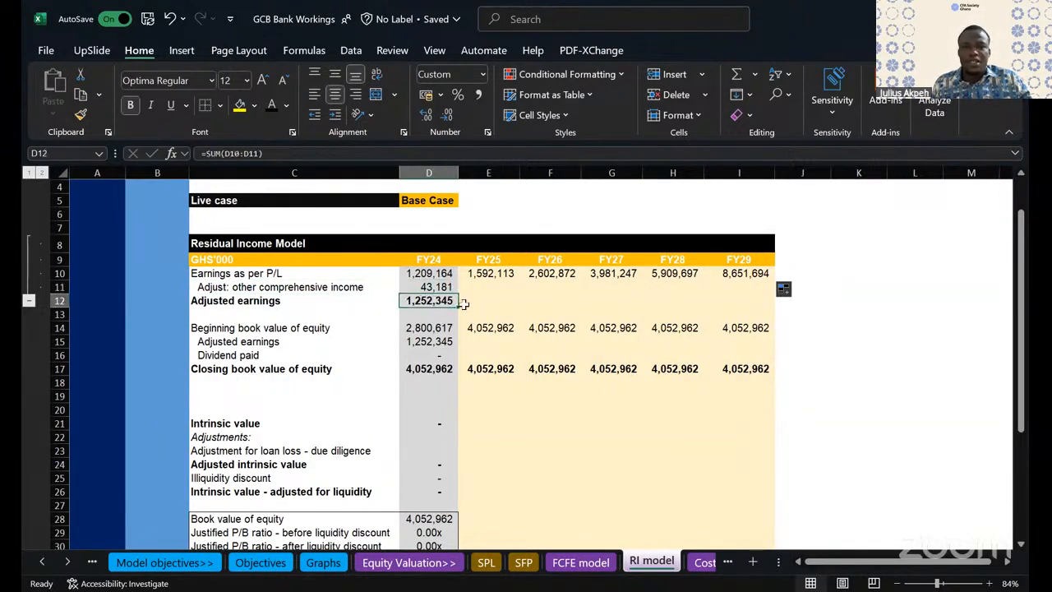
drag(458, 305, 758, 315)
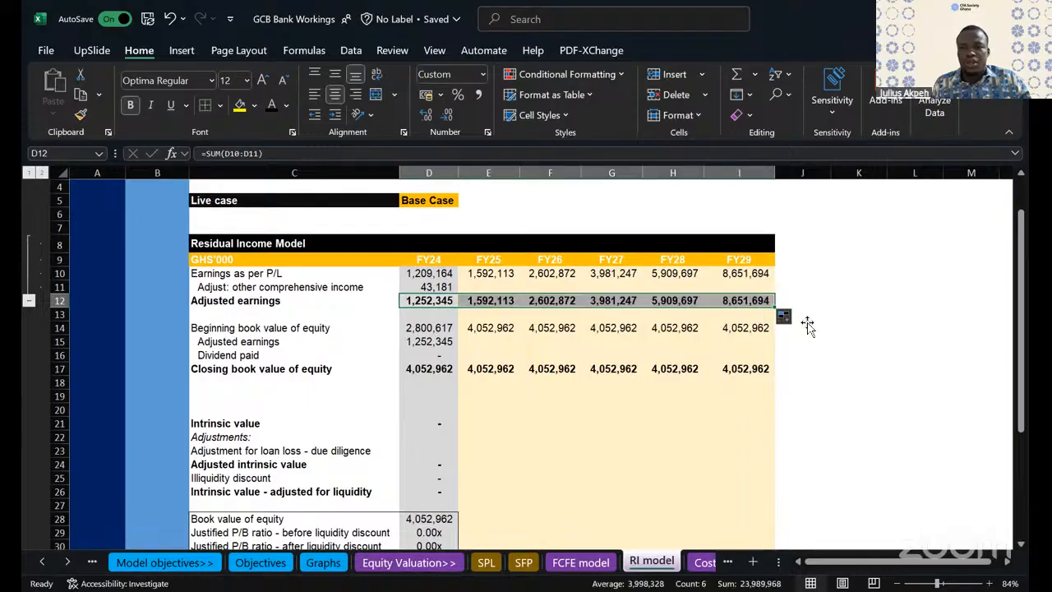
click(803, 329)
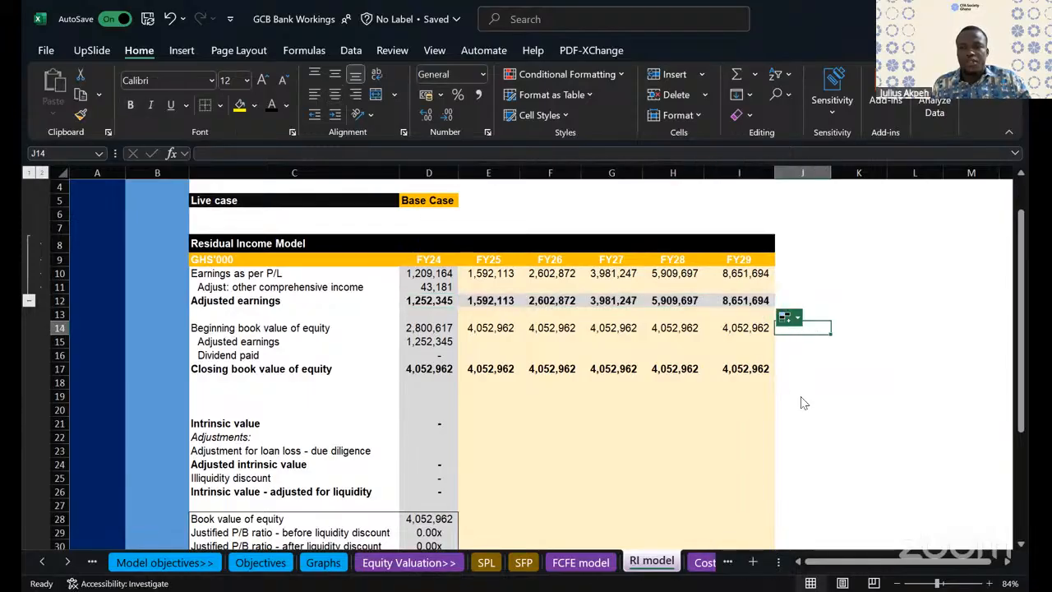
click(807, 376)
- Fill the roll-forward's adjusted earnings link from D15 through FY29 without formatting, and autofit the FY27 and FY28 columns
scroll(705, 421, down, 1)
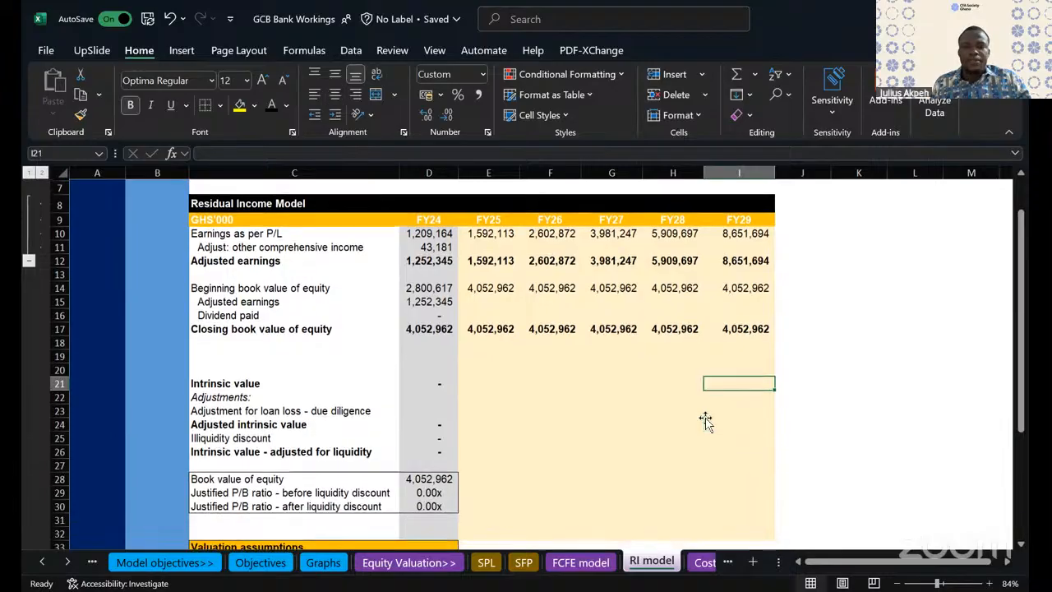
click(448, 306)
drag(493, 314, 756, 309)
click(794, 325)
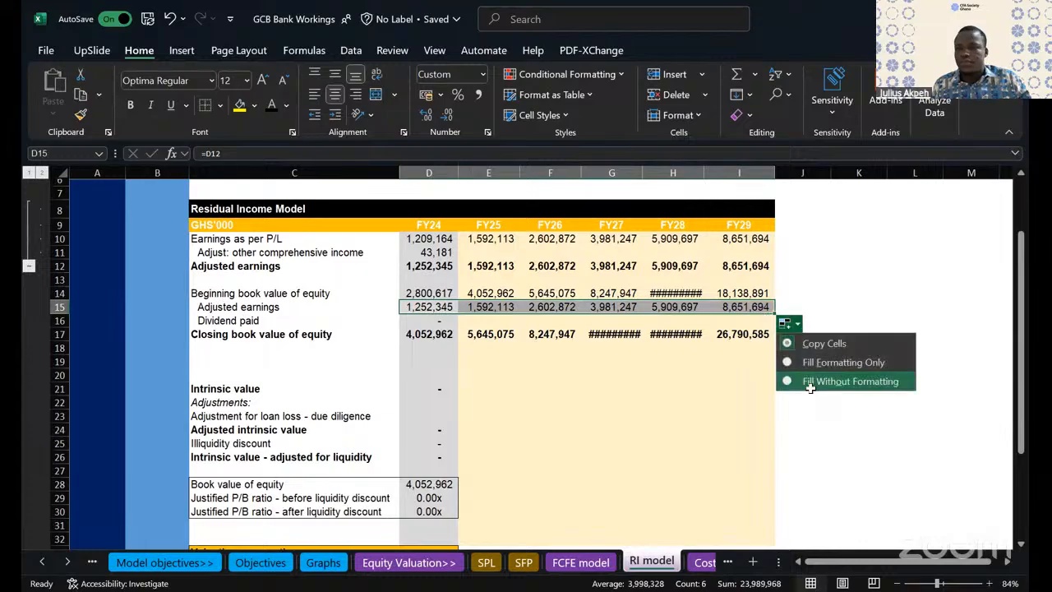
click(814, 383)
click(672, 415)
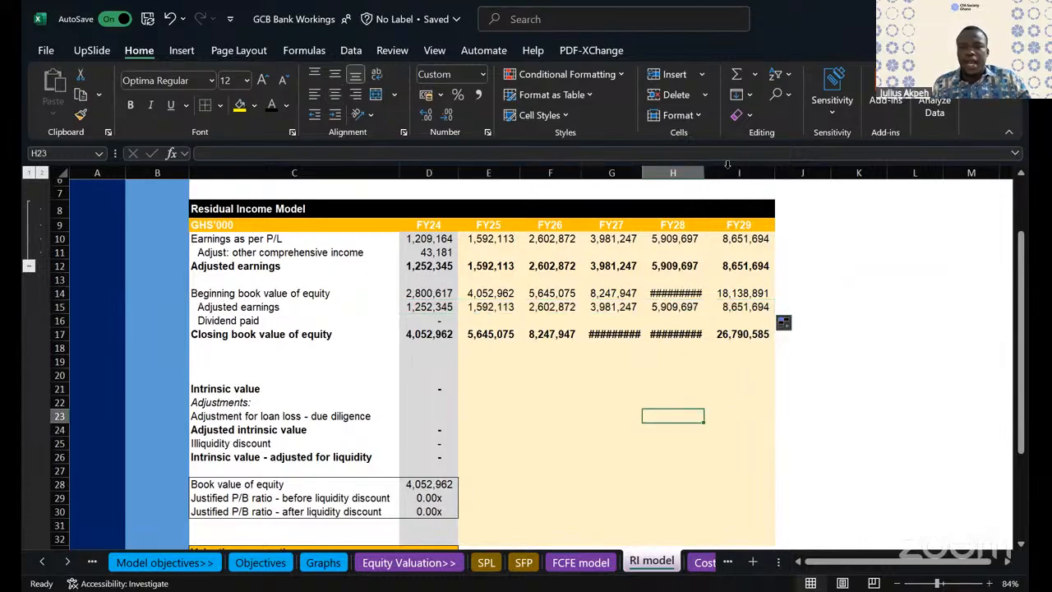
double_click(704, 173)
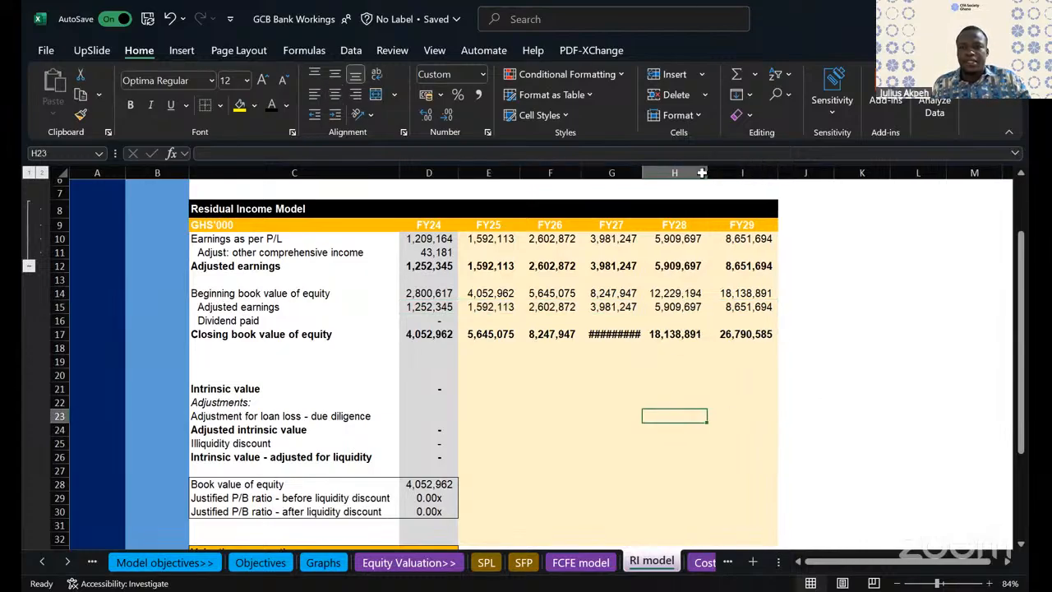
double_click(643, 172)
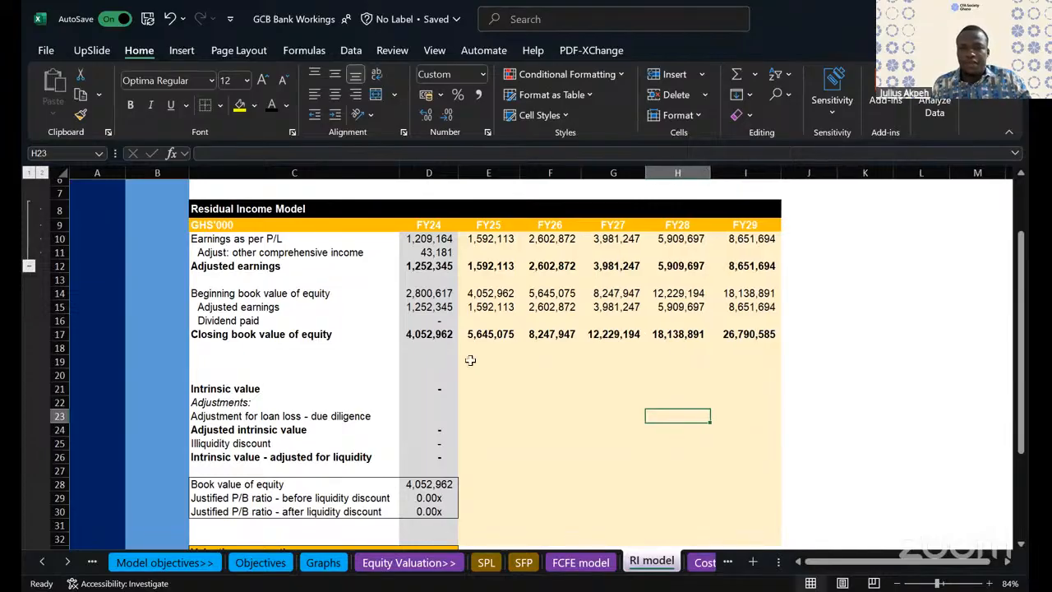
- Link E19 to the Dec-25F total equity, SFP!J43, and fill it through FY29 as a check against the closing book values
click(431, 352)
key(Right)
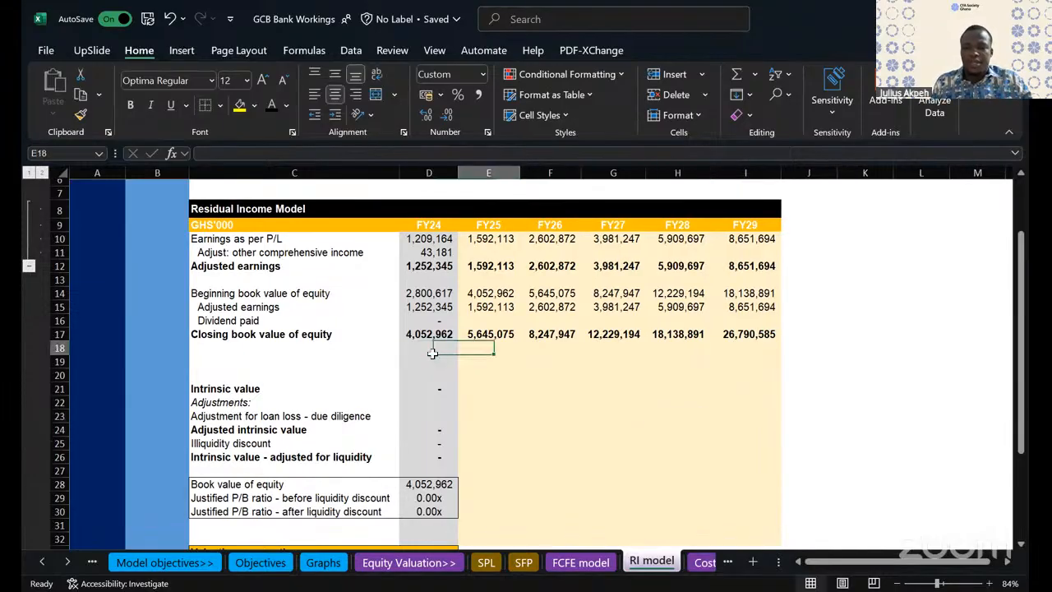
key(Down)
text(=)
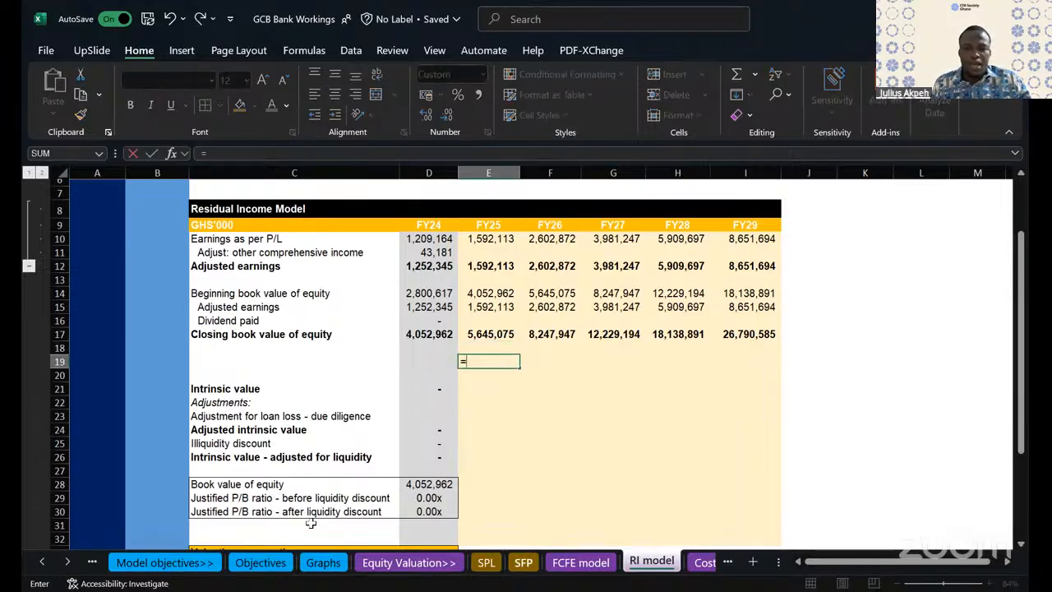
click(522, 563)
click(881, 451)
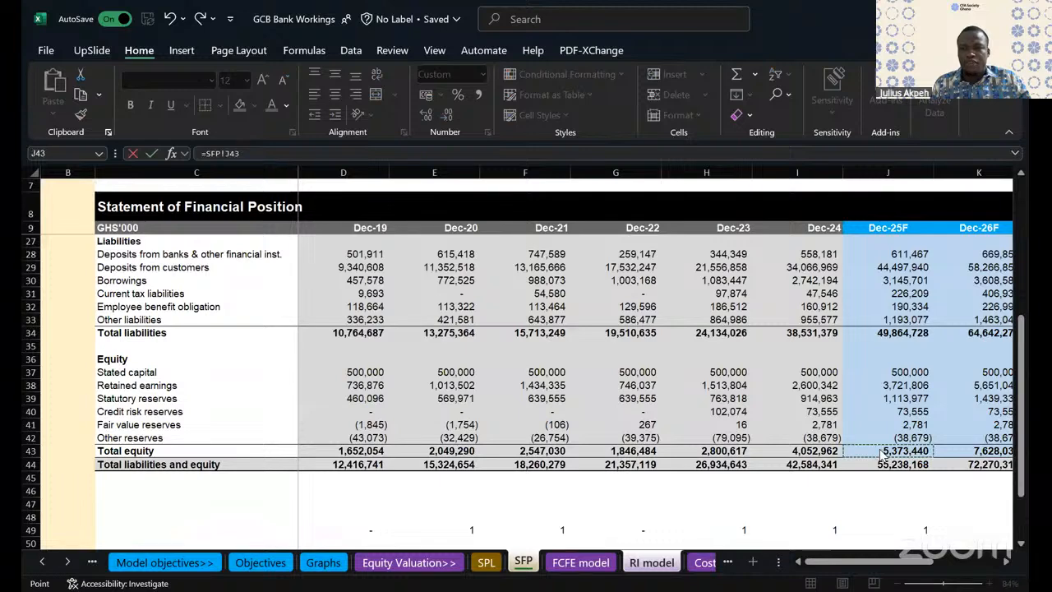
key(Return)
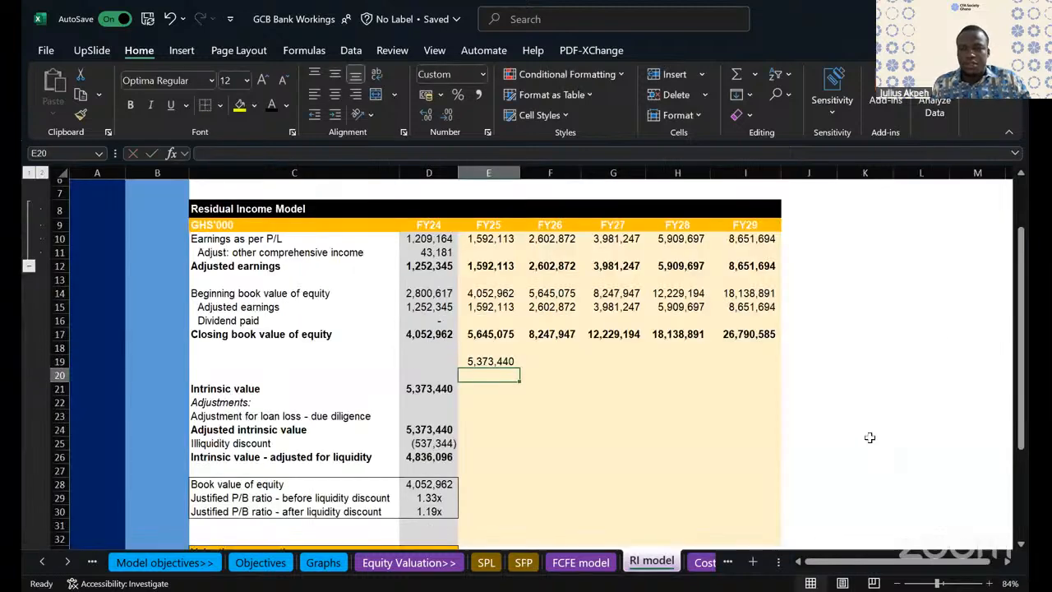
click(477, 362)
drag(520, 368, 769, 383)
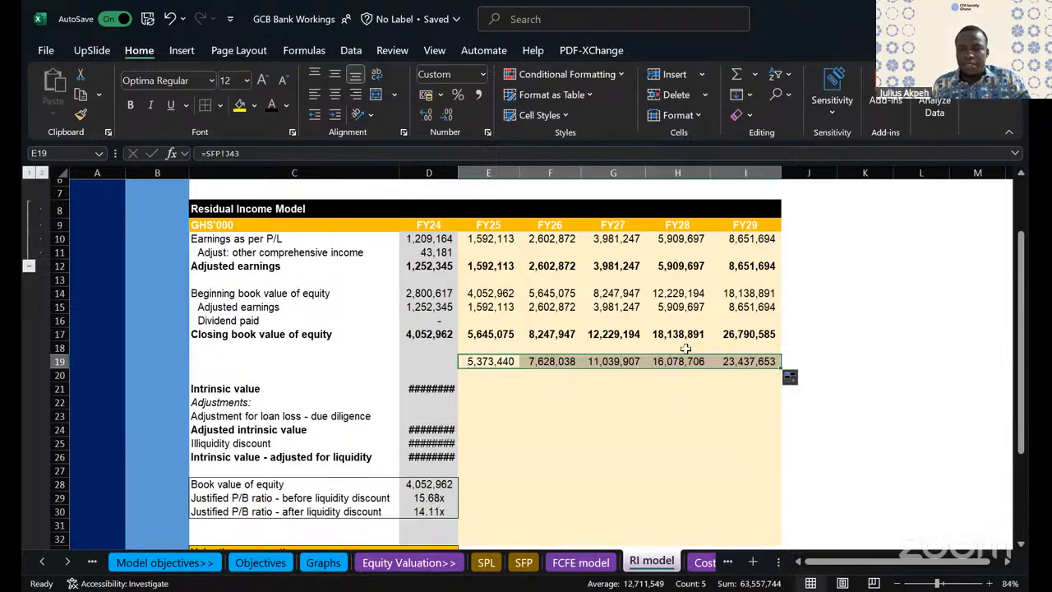
- Fill the dividend paid link from D16 across row 16 through FY29 without formatting
scroll(689, 349, up, 1)
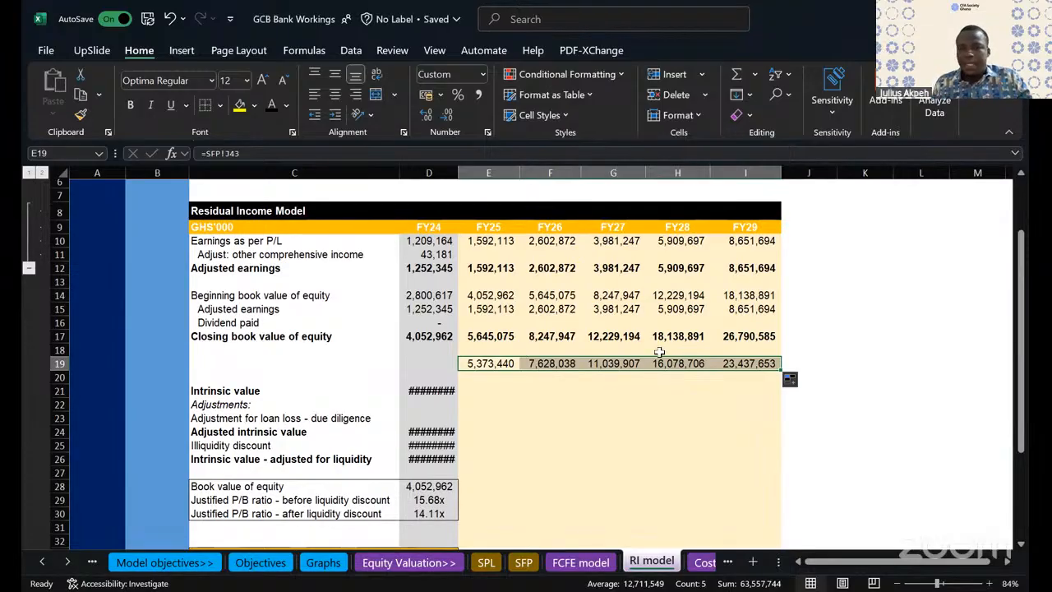
click(428, 323)
drag(459, 331, 772, 329)
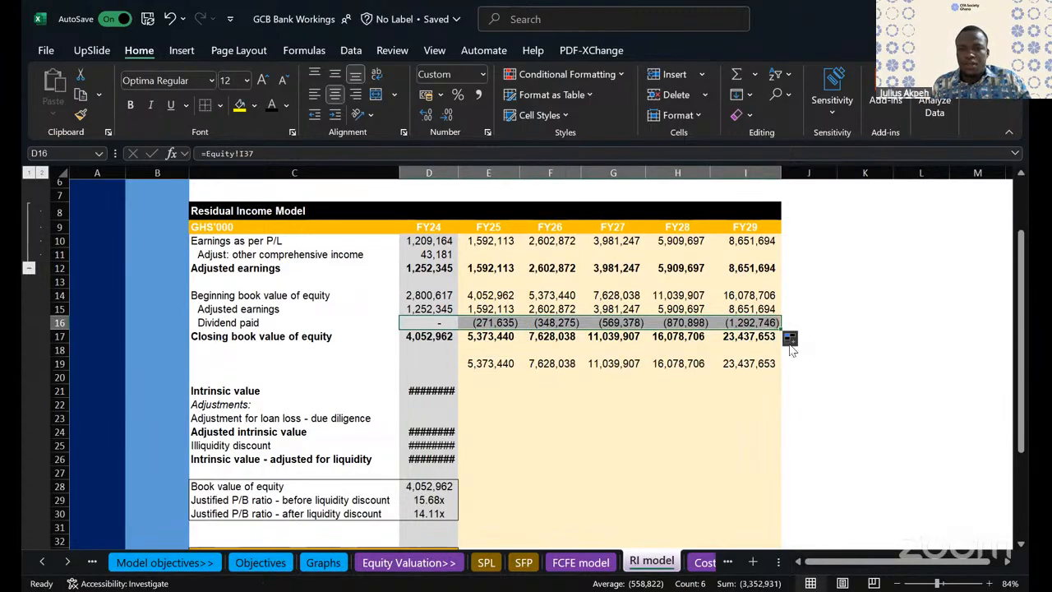
click(748, 339)
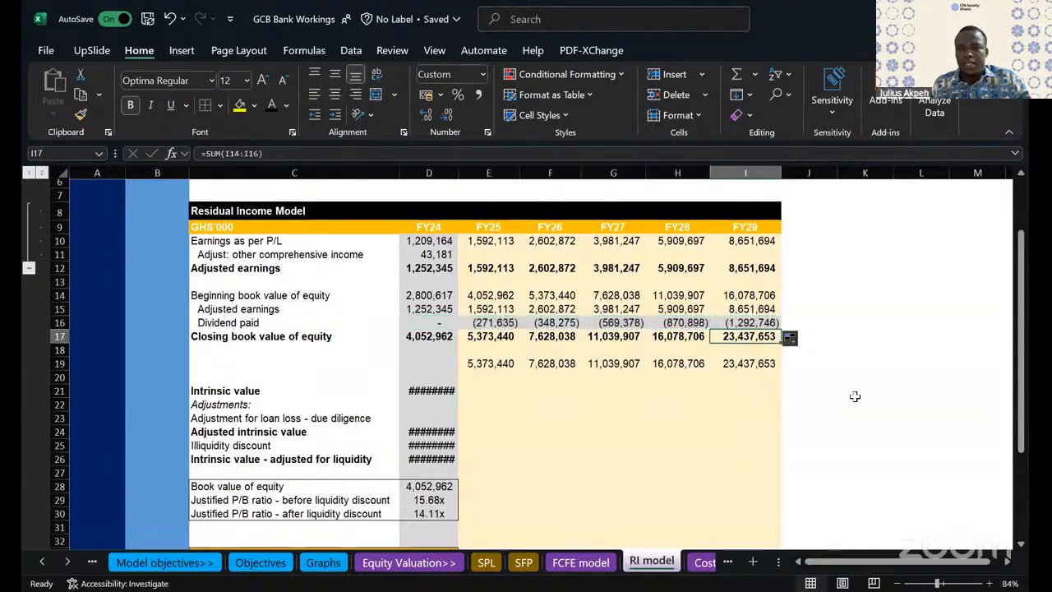
click(737, 362)
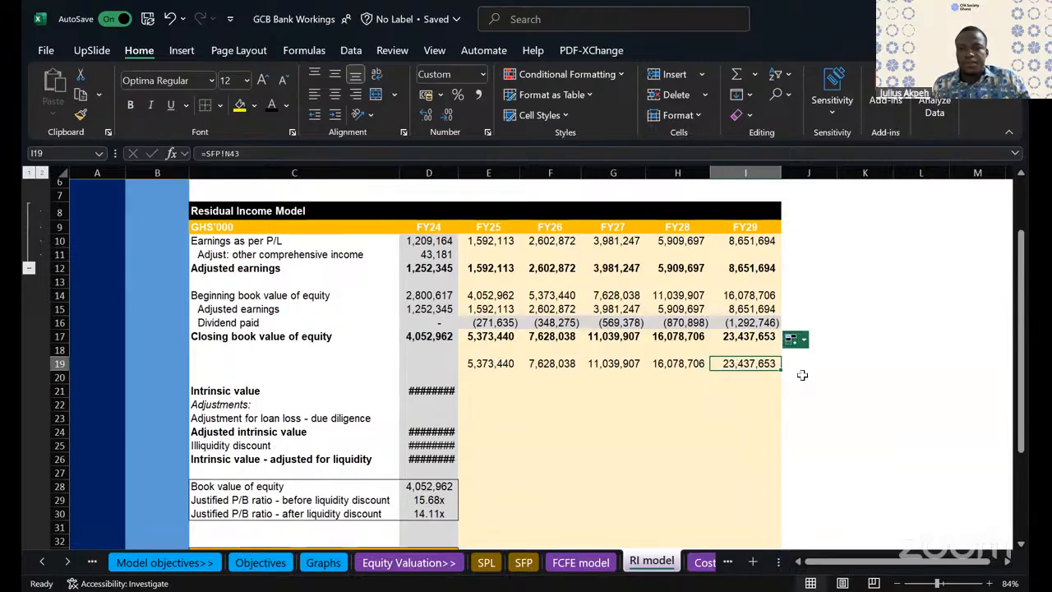
click(682, 443)
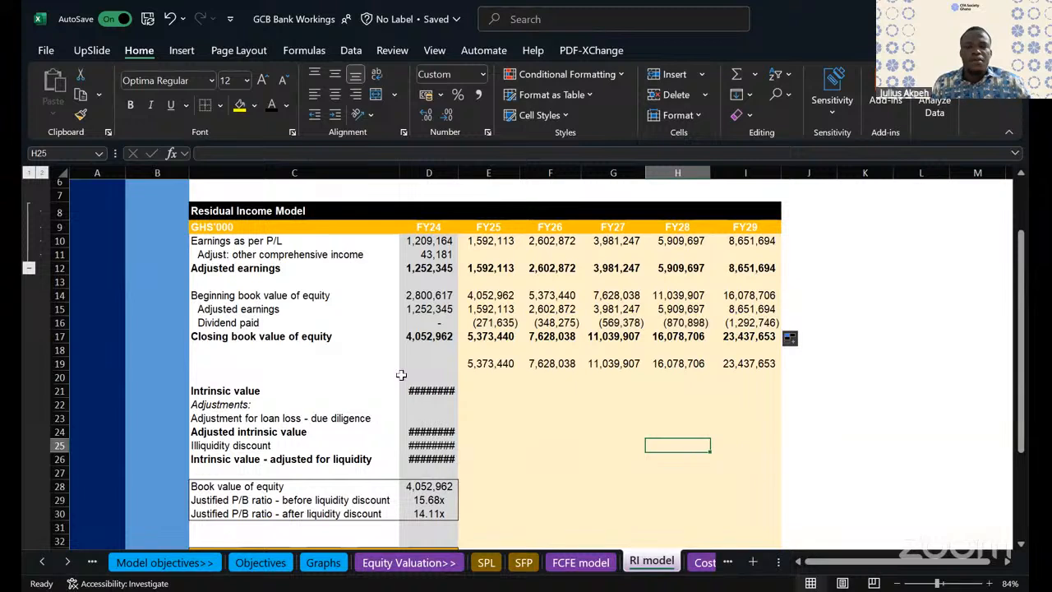
- Clear the intrinsic value figures in D20:D26 and the total equity check values in E19:I19
drag(416, 380, 416, 457)
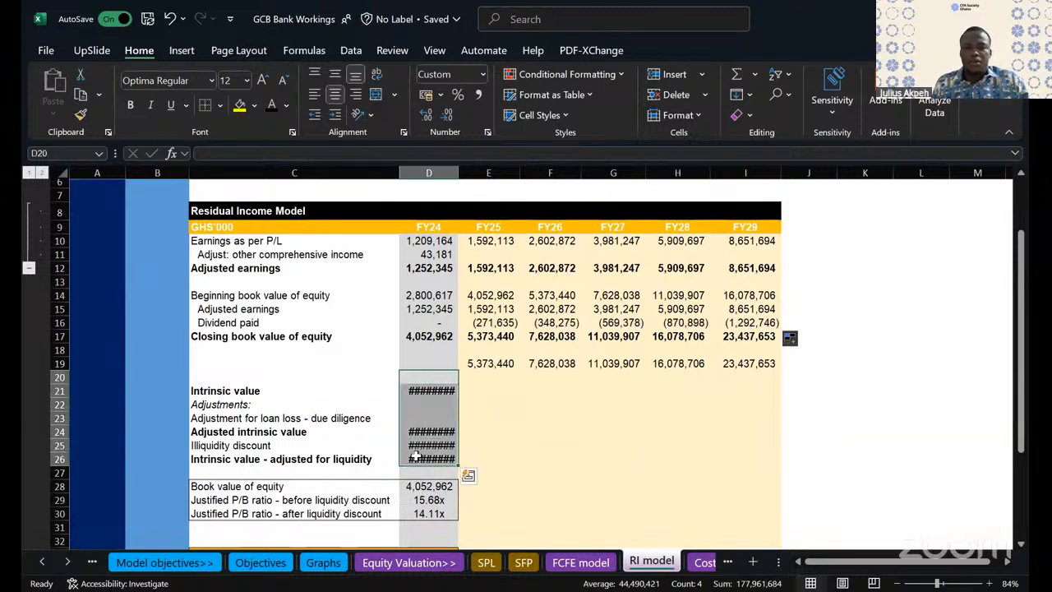
key(Delete)
click(527, 444)
drag(466, 361, 748, 364)
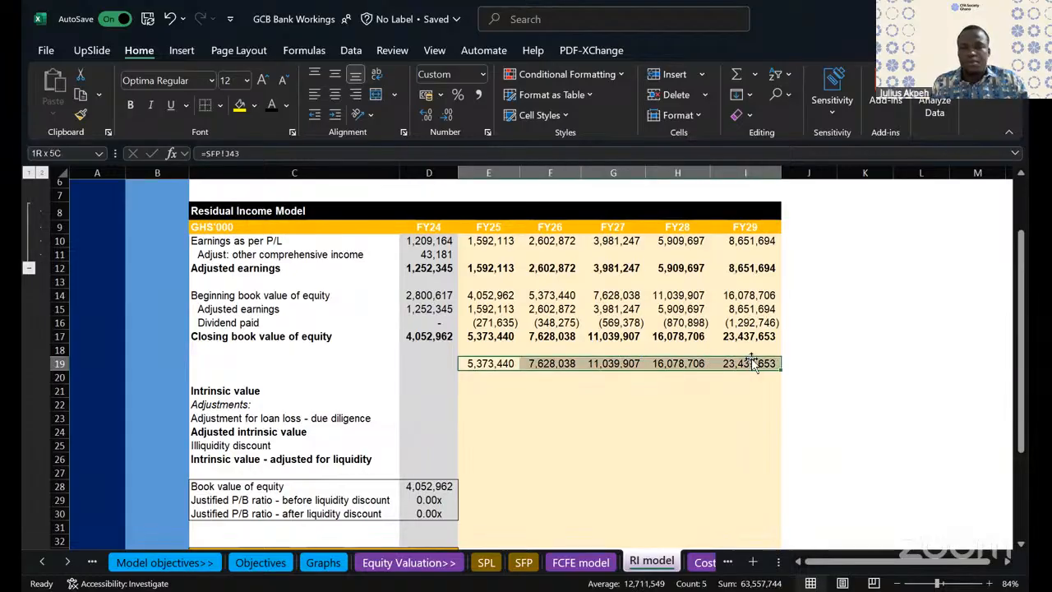
key(Delete)
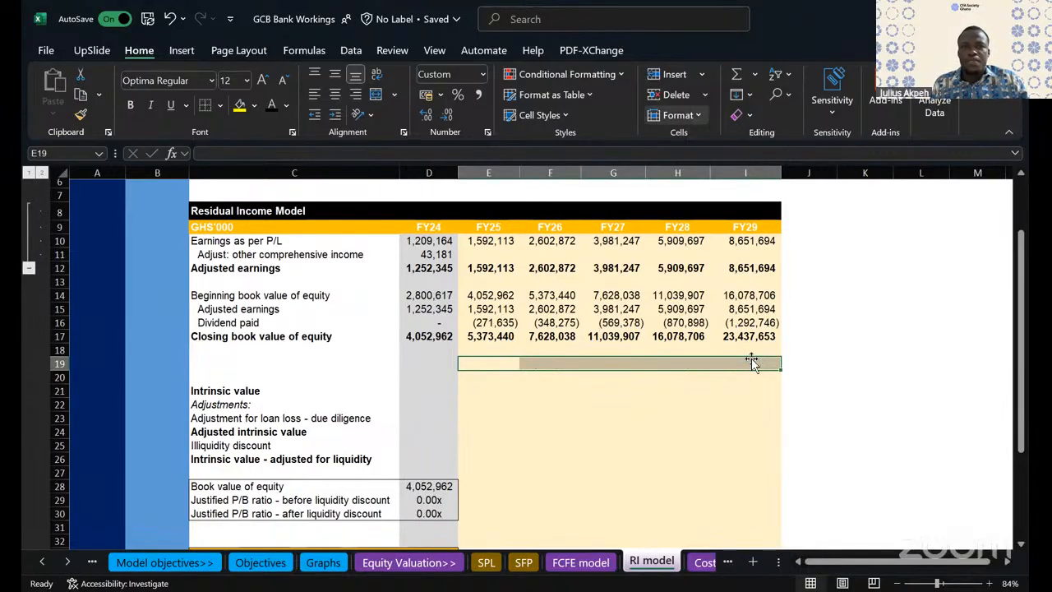
click(698, 439)
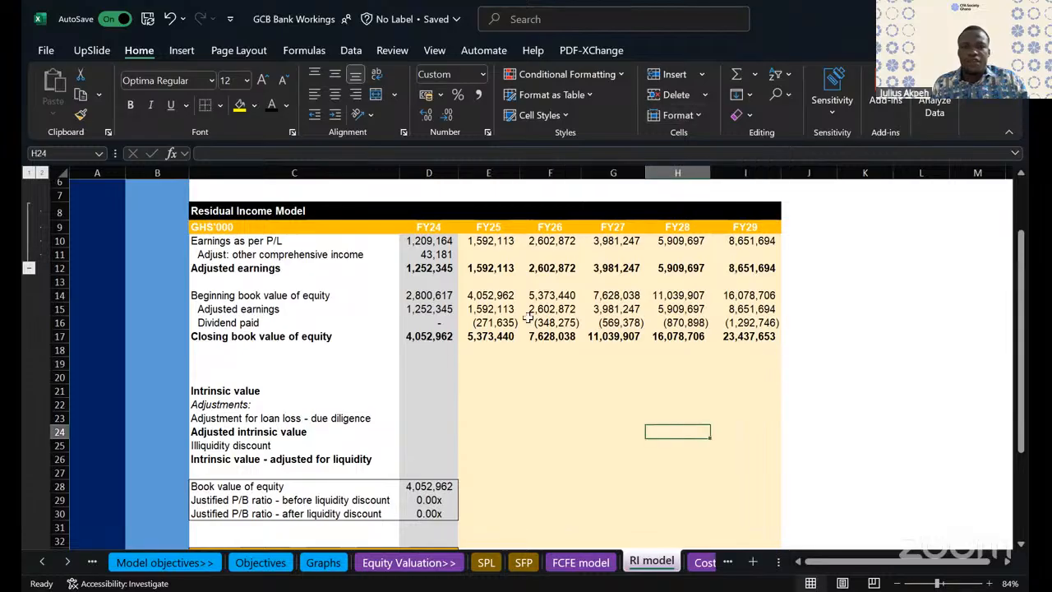
- Apply a top and bottom border to the adjusted earnings row, C12:I12
click(211, 264)
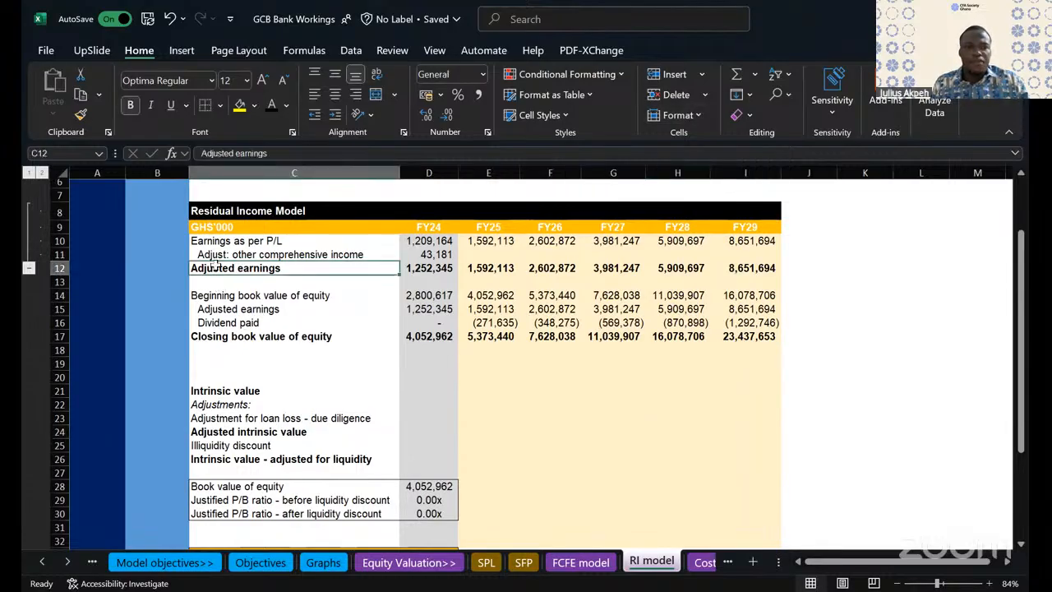
drag(214, 267, 725, 271)
click(220, 105)
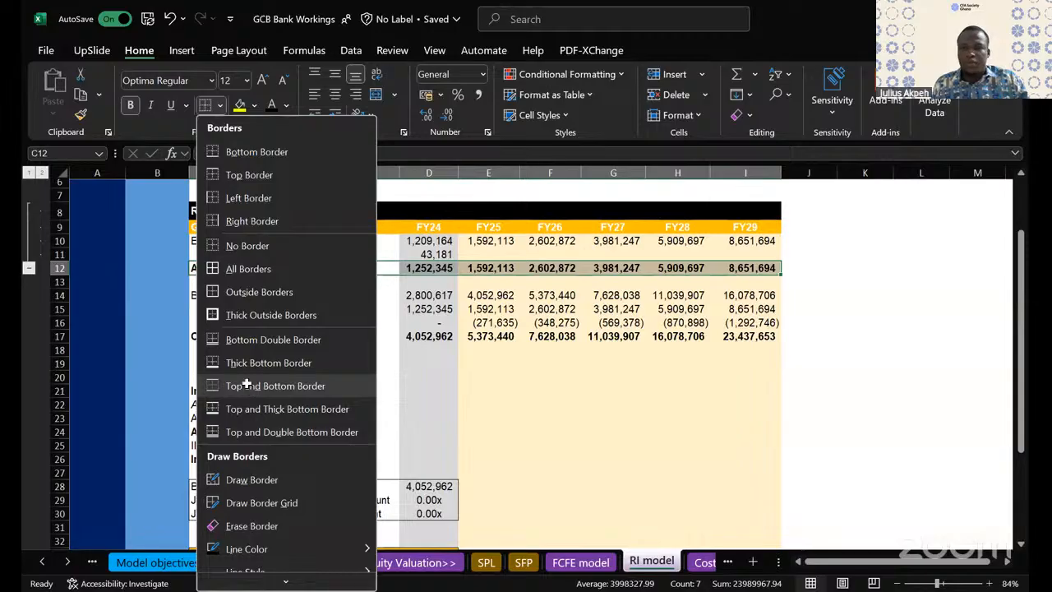
click(248, 386)
click(613, 376)
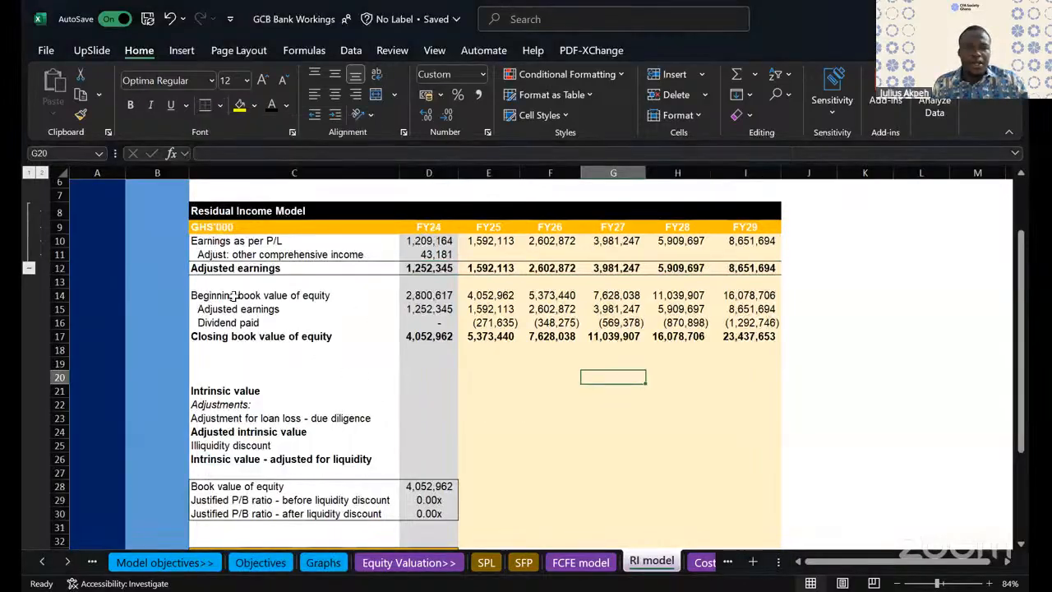
- Apply the same top and bottom border to the closing book value of equity row, C17:I17
click(229, 334)
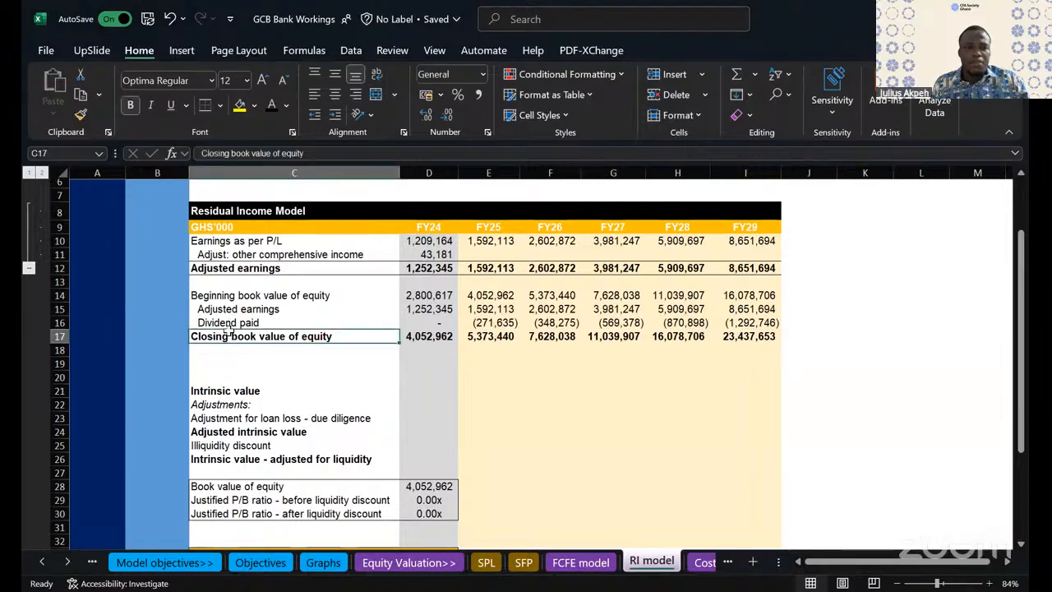
drag(215, 336, 768, 338)
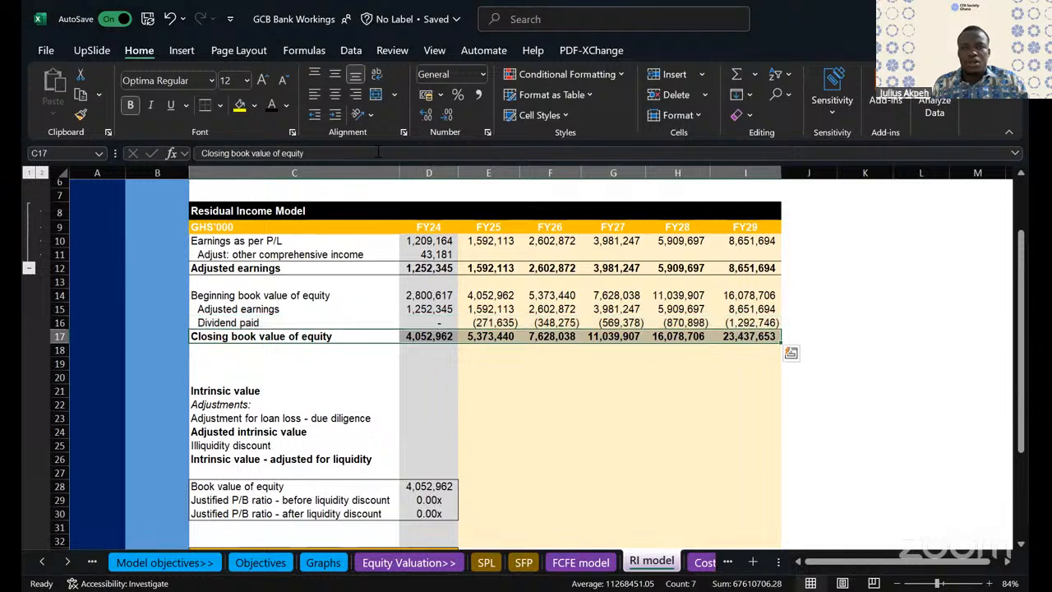
click(208, 105)
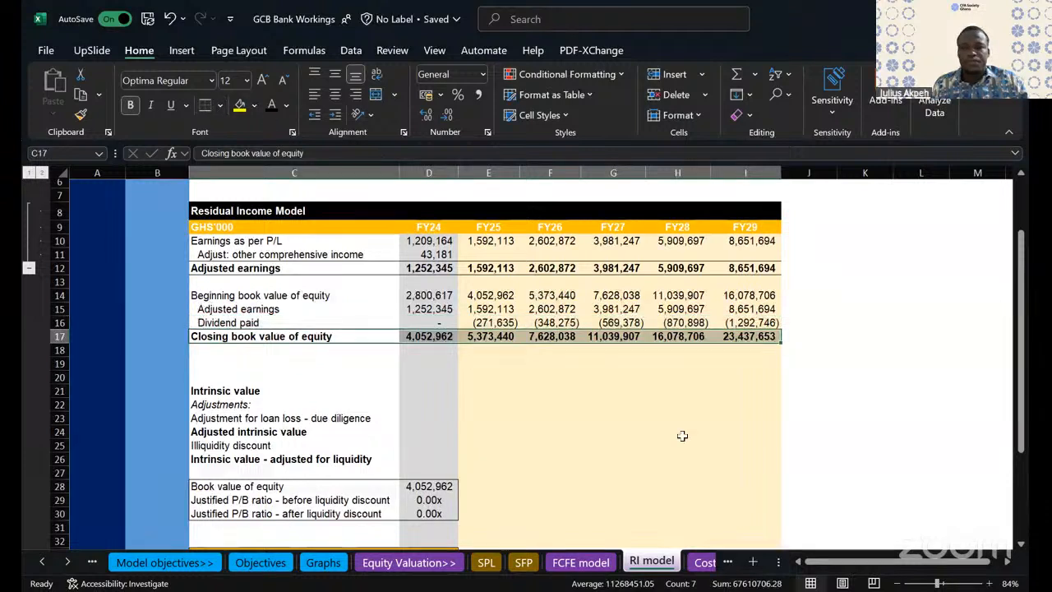
click(683, 436)
click(551, 459)
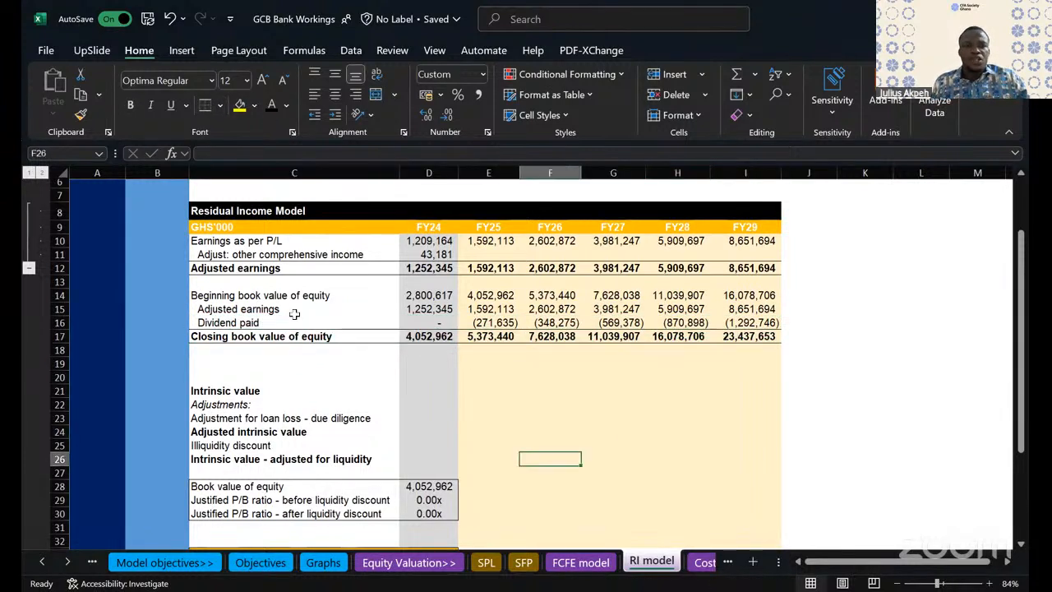
- Label C19 "Return on Equity" below the book value roll-forward
drag(270, 242, 493, 282)
drag(795, 332, 772, 336)
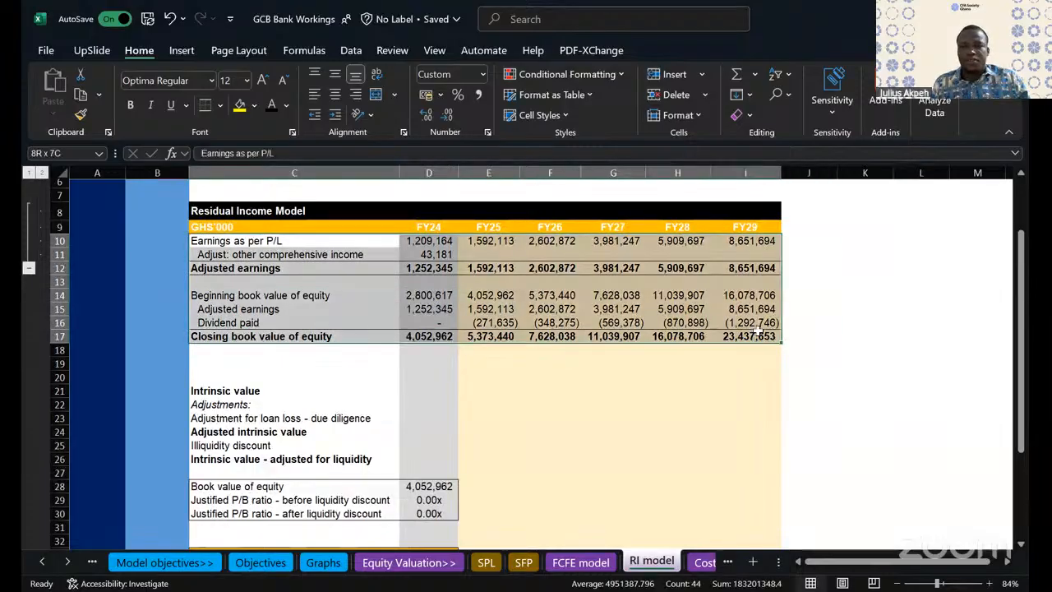
click(211, 360)
text(R)
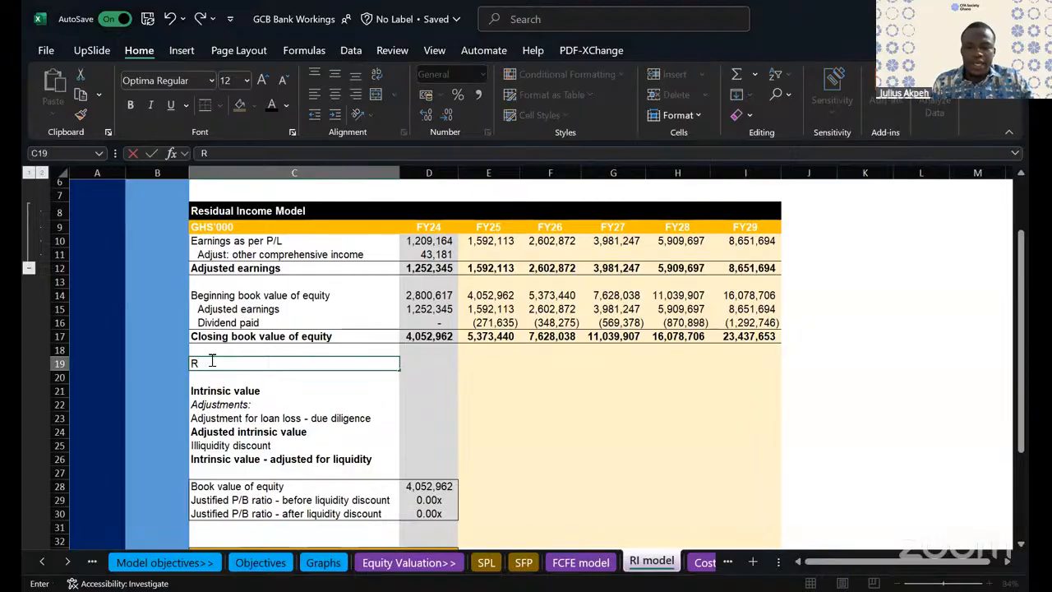
text(eturn on Equity)
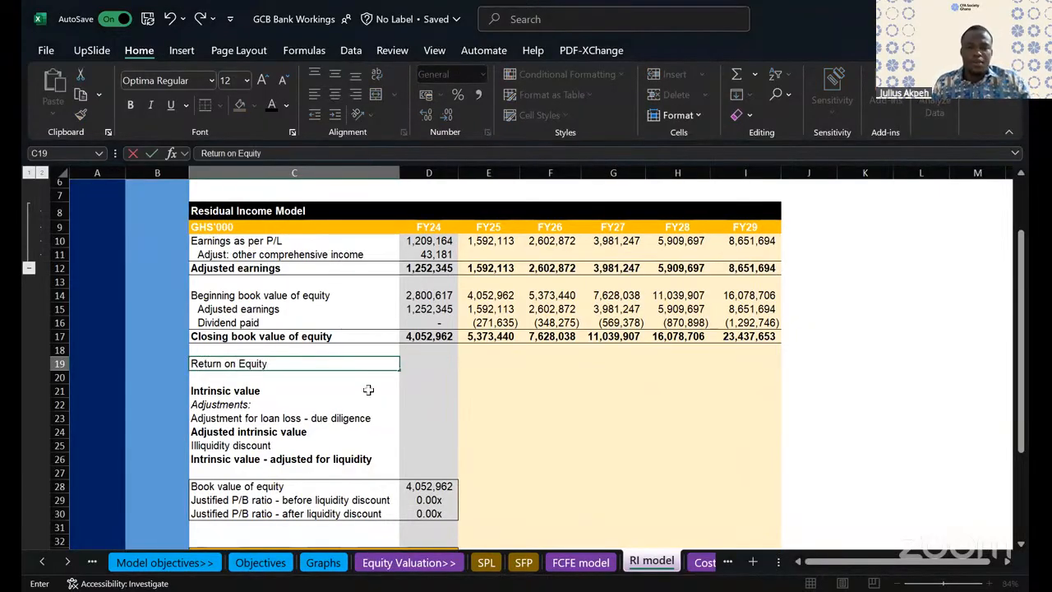
click(369, 390)
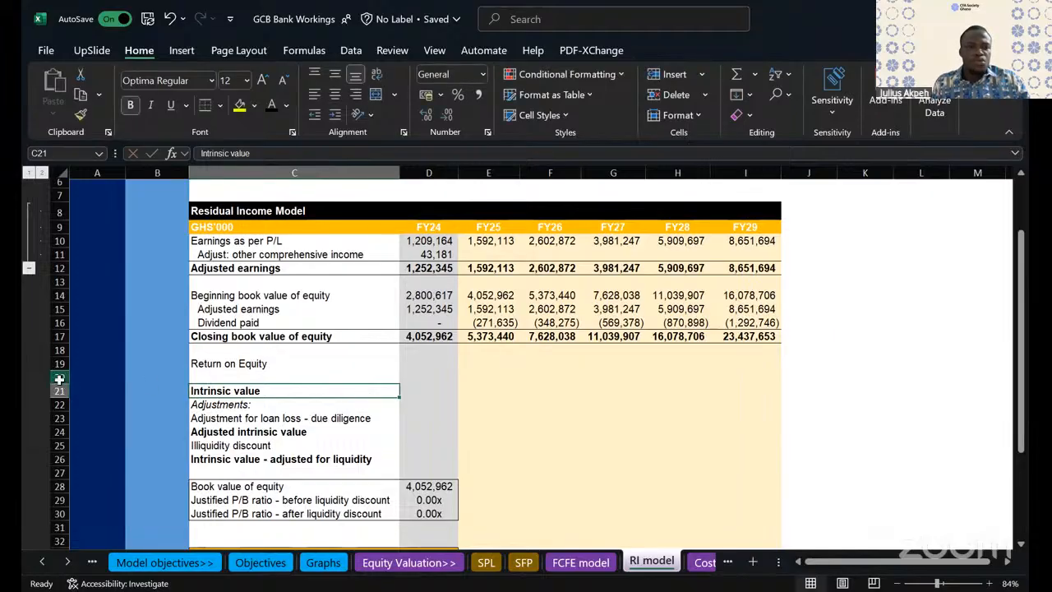
- Insert nine blank rows at rows 20 to 28, above the Intrinsic value section
click(55, 376)
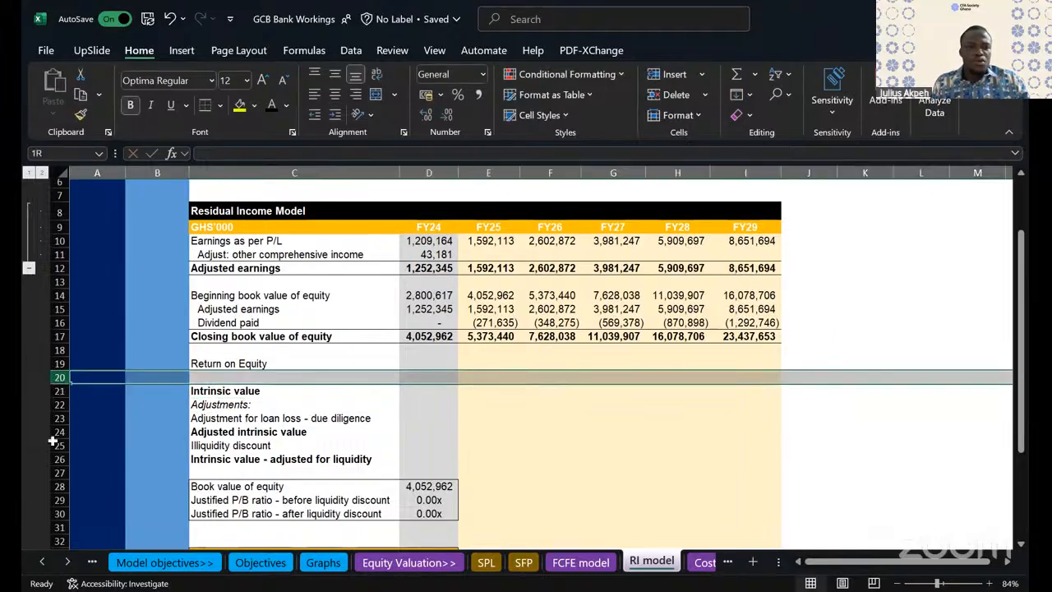
right_click(253, 428)
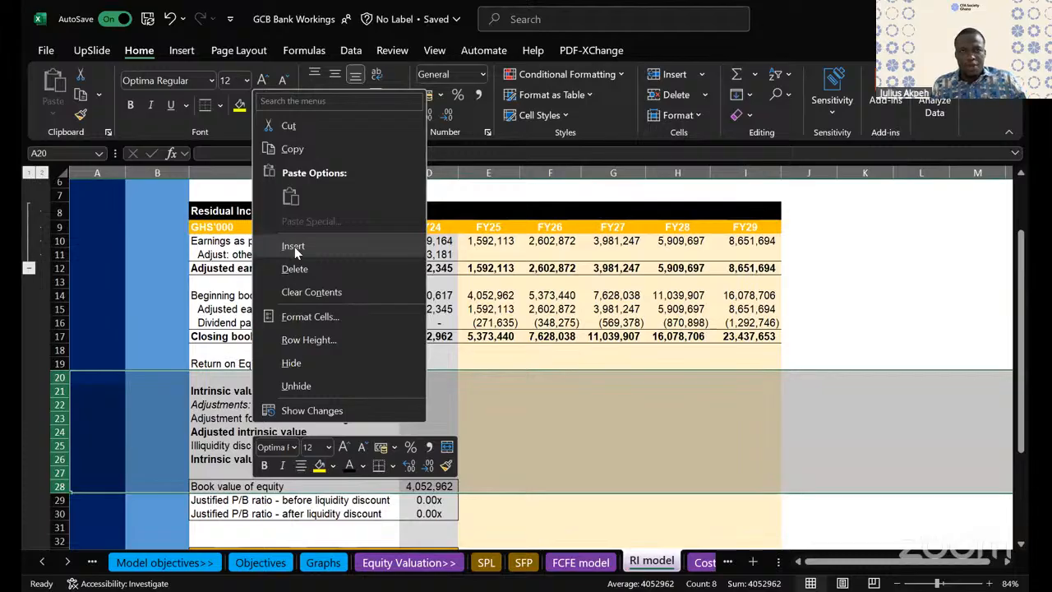
click(556, 413)
scroll(556, 413, down, 1)
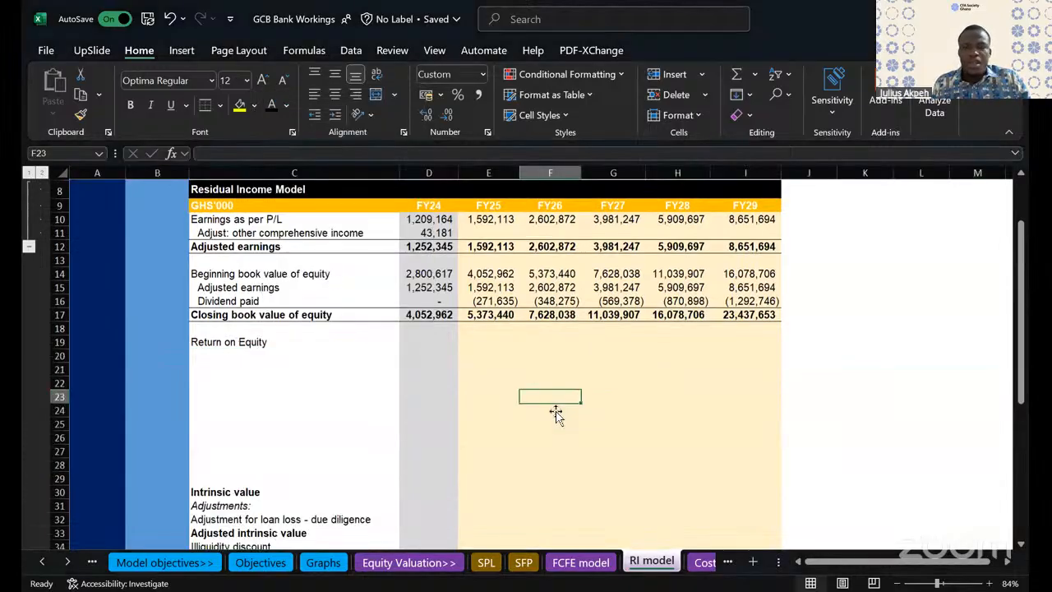
scroll(556, 411, up, 1)
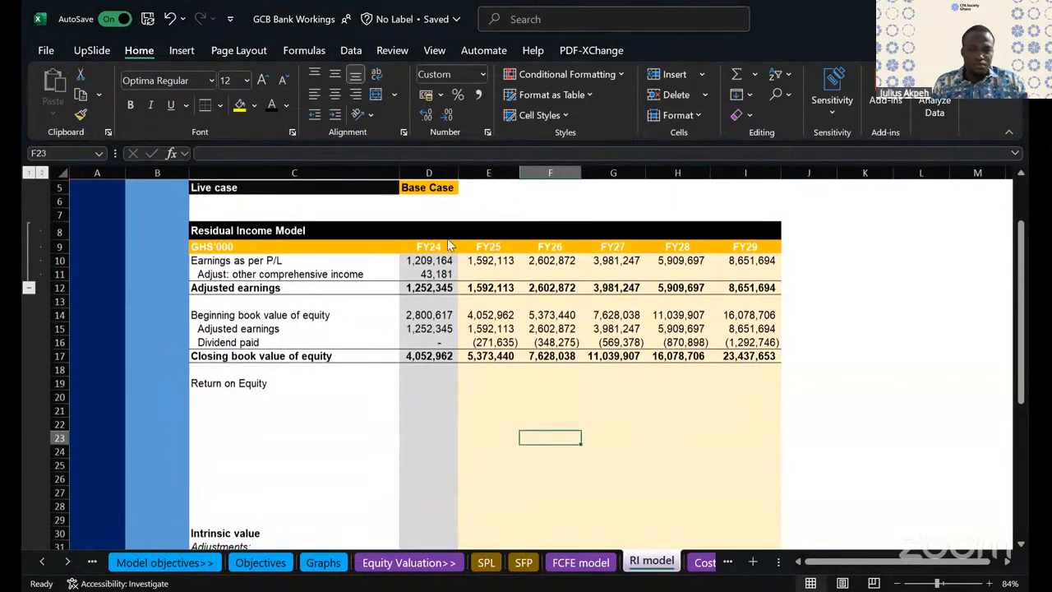
scroll(460, 399, up, 1)
click(444, 429)
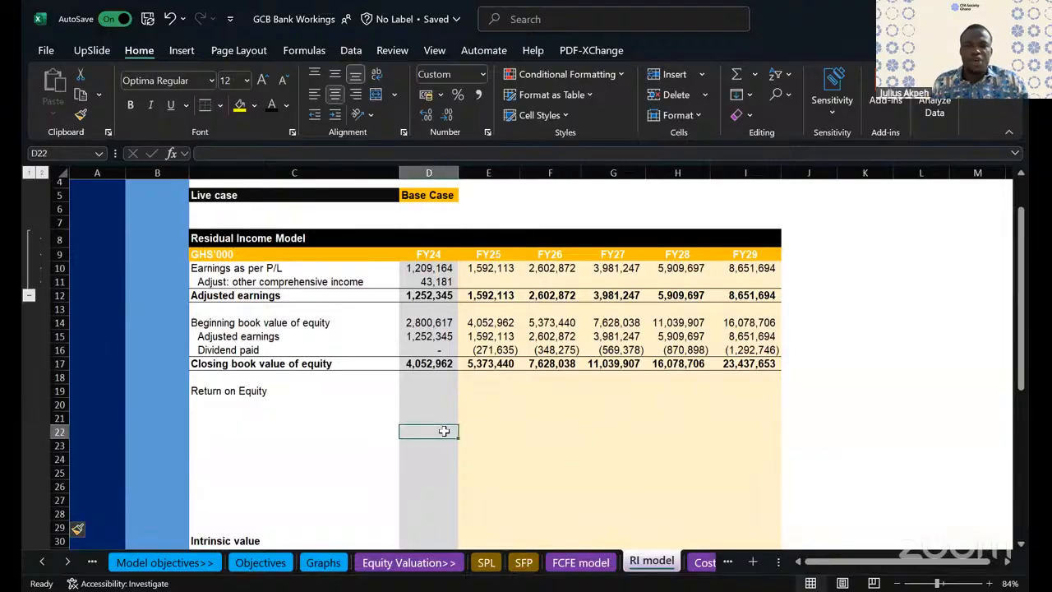
click(561, 431)
- Examine the FY24 adjusted earnings and the beginning and closing book values of equity as inputs for Return on Equity
drag(268, 392, 649, 393)
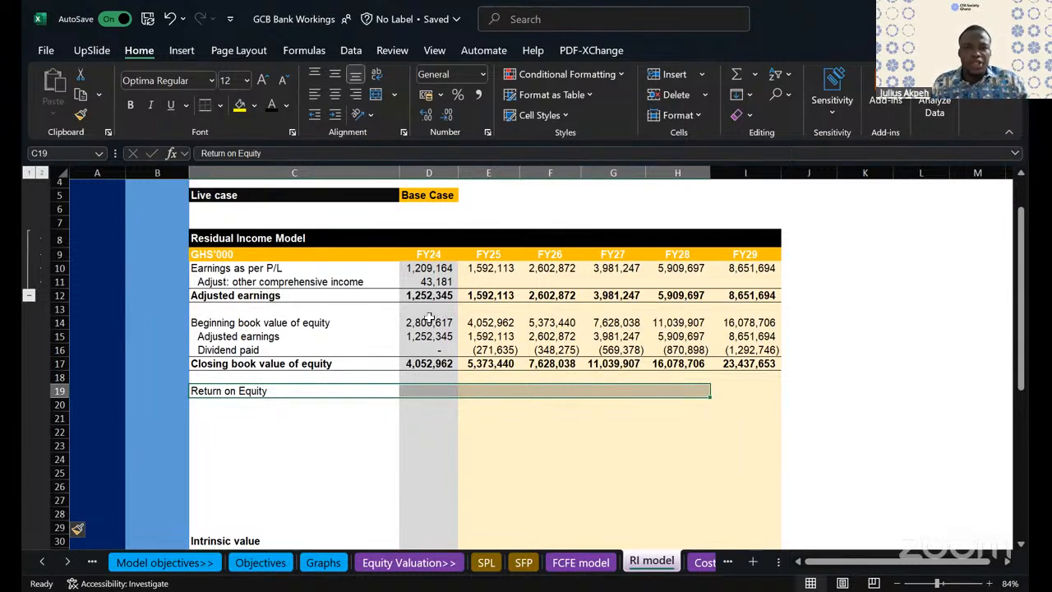
click(429, 321)
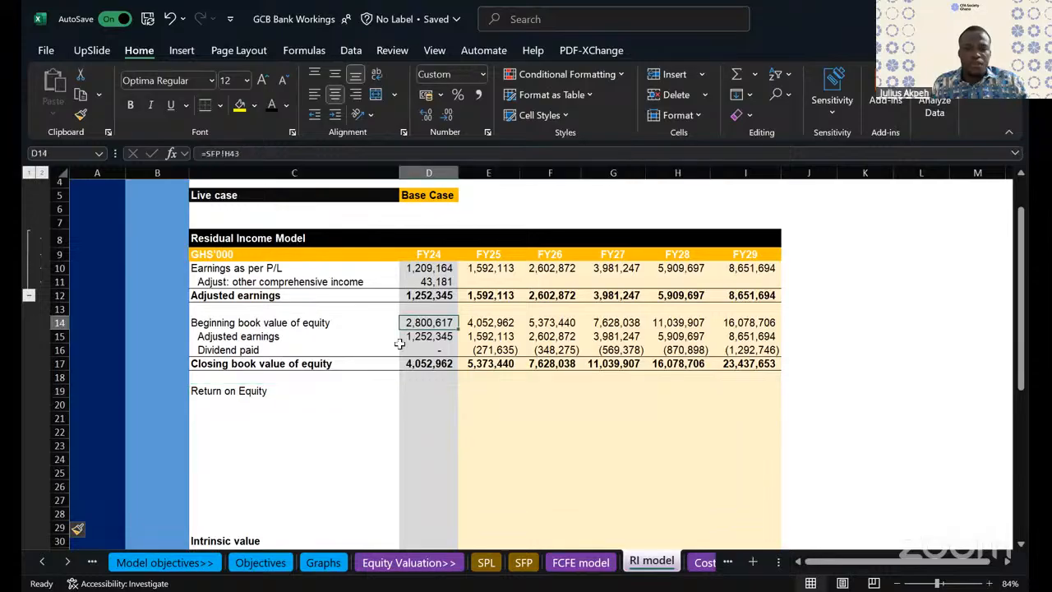
click(436, 298)
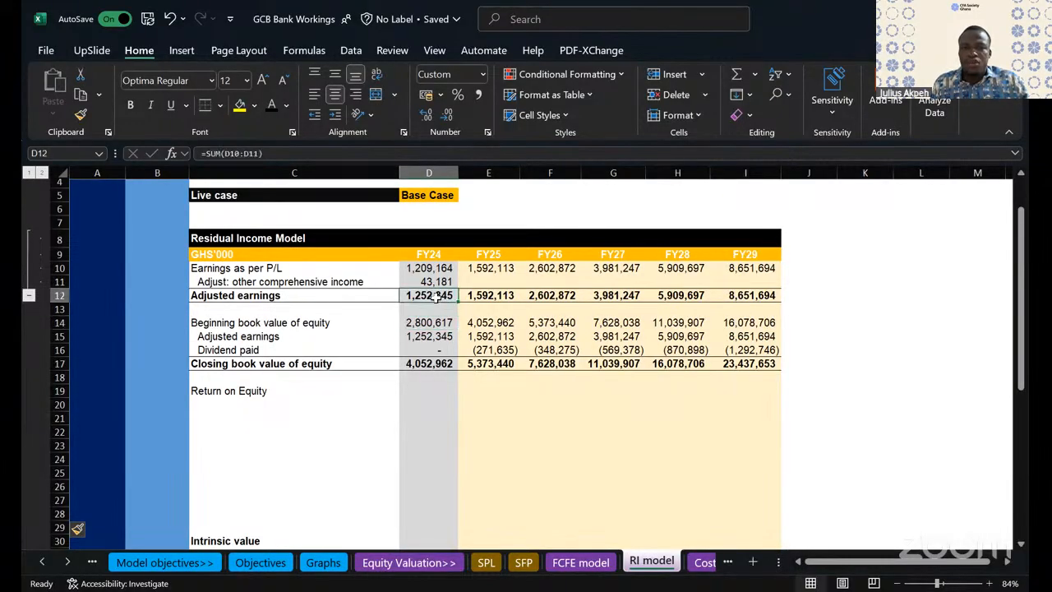
click(426, 323)
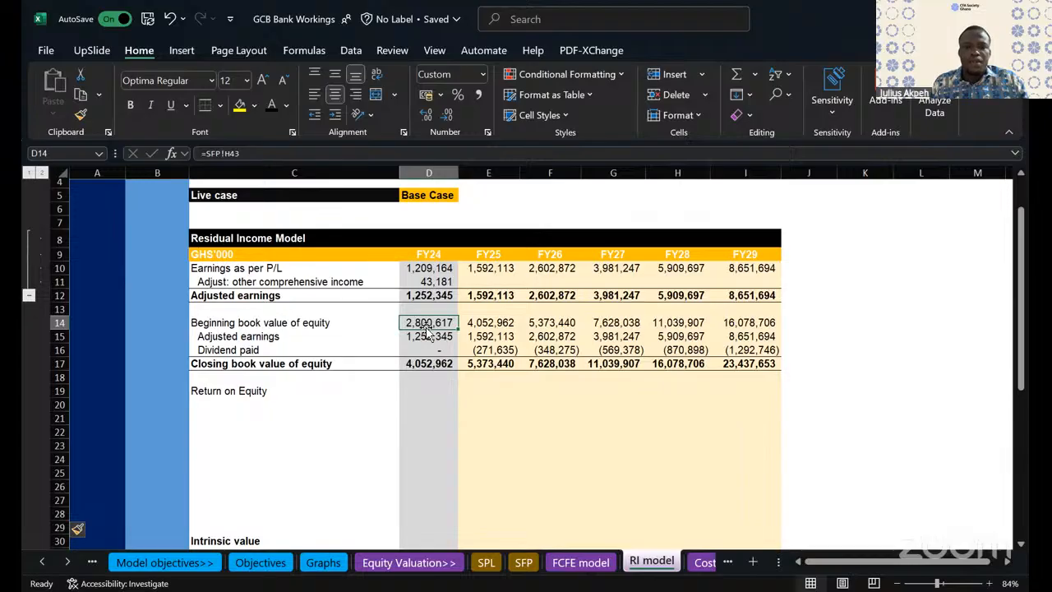
click(430, 298)
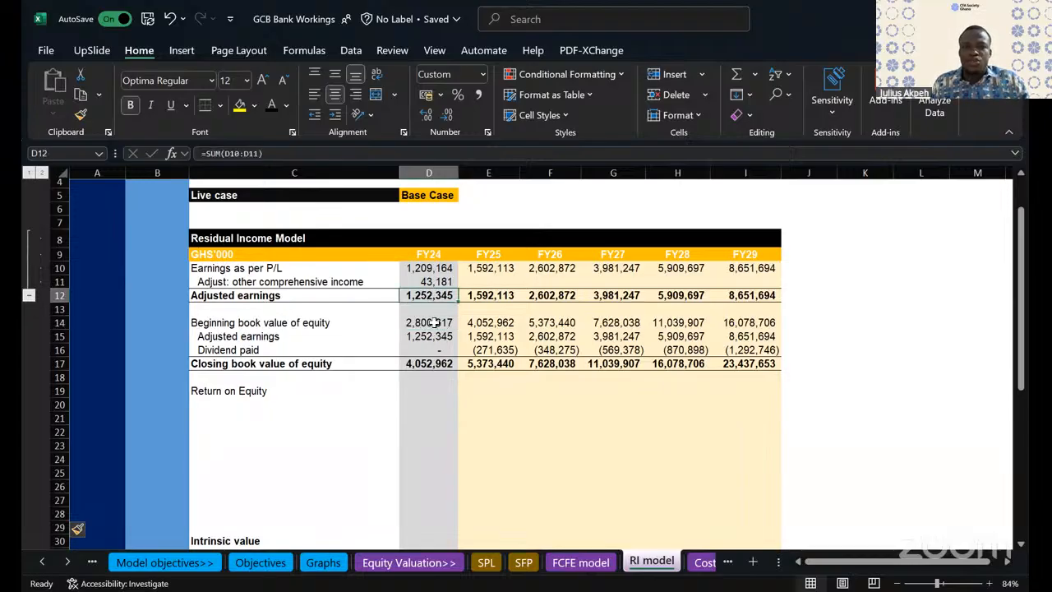
click(436, 324)
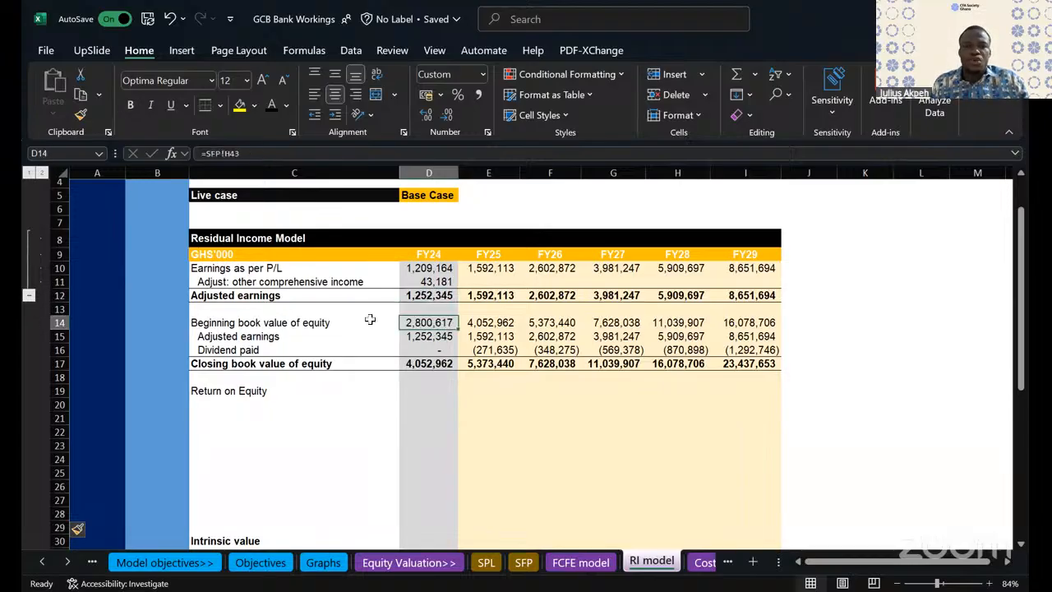
drag(272, 391, 429, 406)
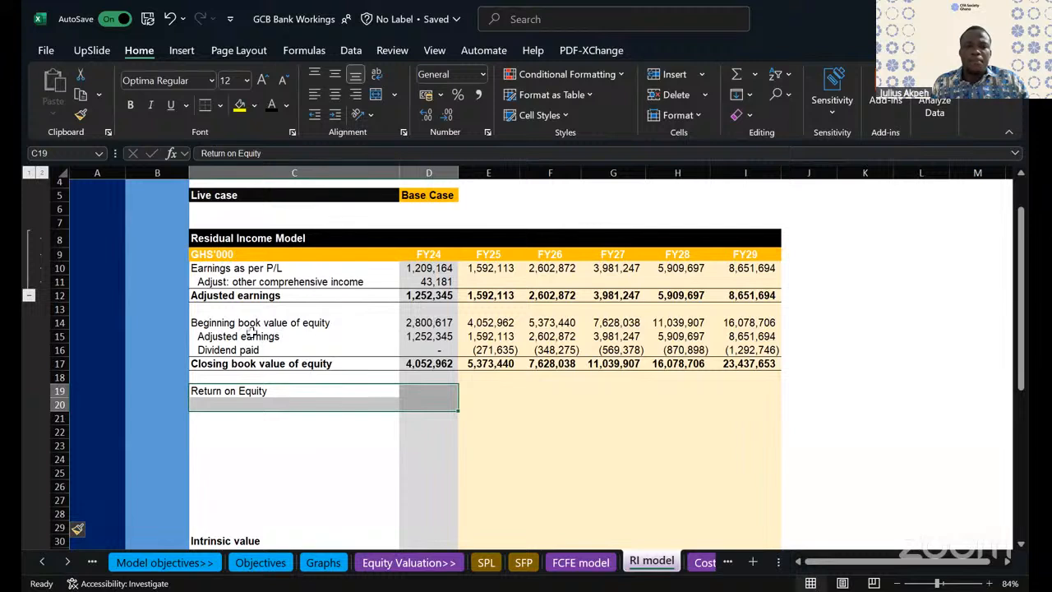
click(429, 365)
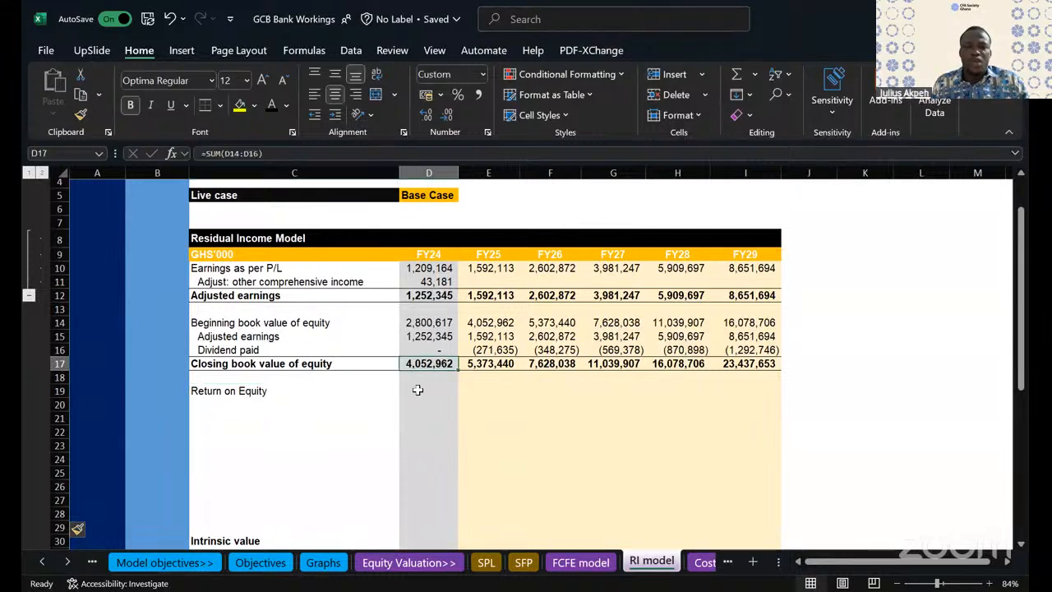
- Calculate the FY24 Return on Equity in D19 as adjusted earnings divided by closing book value, =D12/D17
click(418, 392)
text(=)
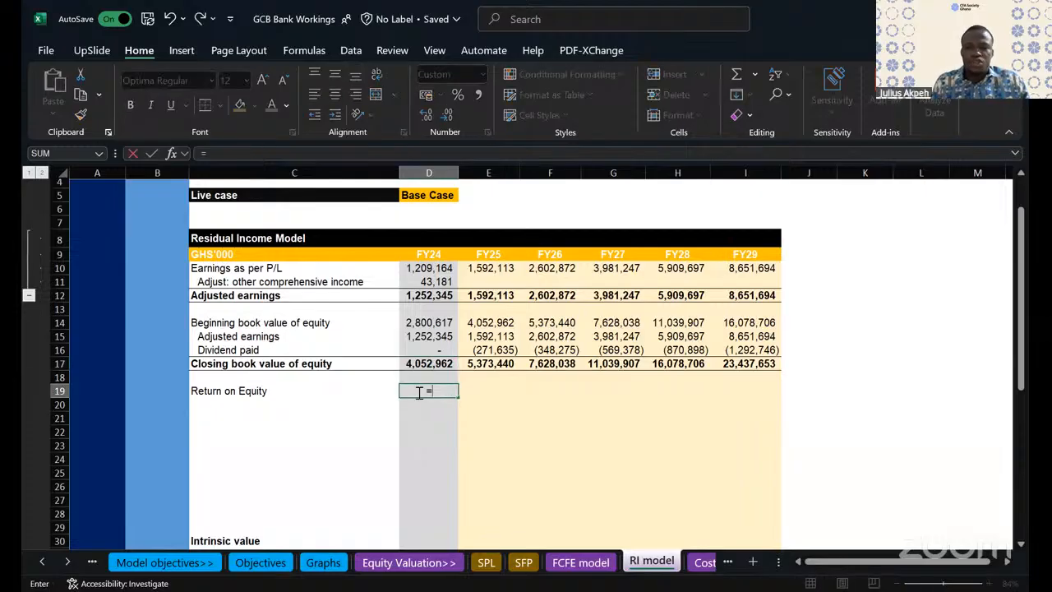
click(427, 297)
text(/)
click(437, 364)
key(Return)
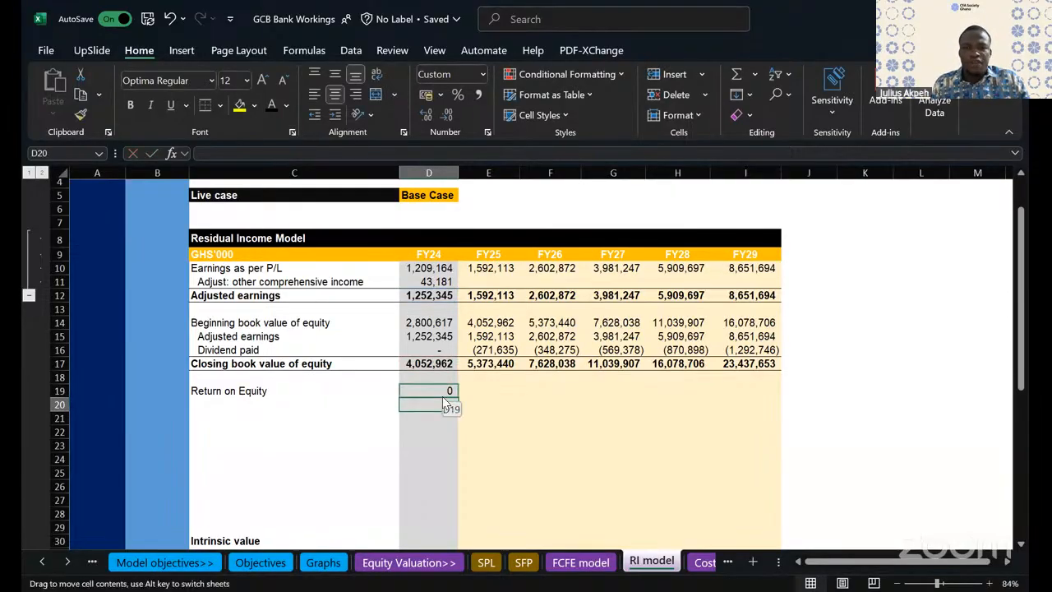
- Format the FY24 Return on Equity in D19 as a percentage
drag(442, 396, 443, 395)
click(559, 347)
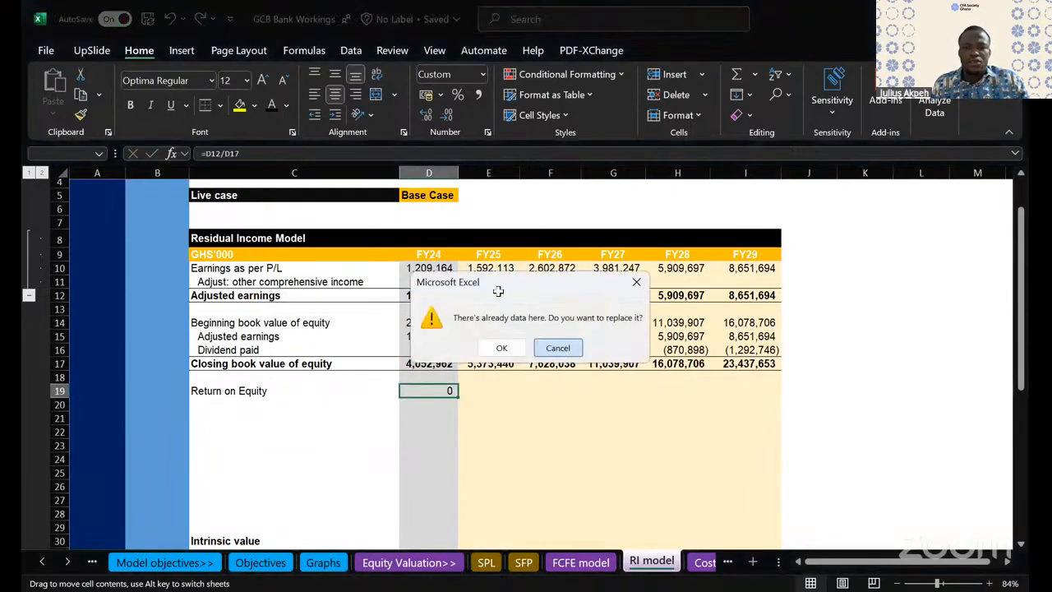
click(458, 94)
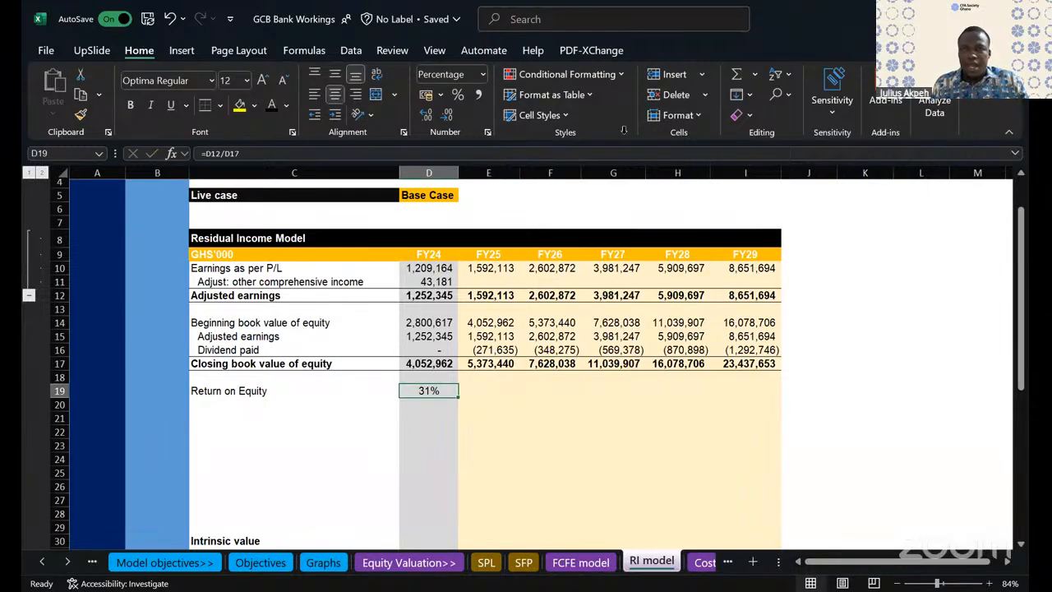
- Replace the FY24 Return on Equity formula in D19 with adjusted earnings divided by beginning book value of equity, =D12/D14
double_click(419, 391)
key(Escape)
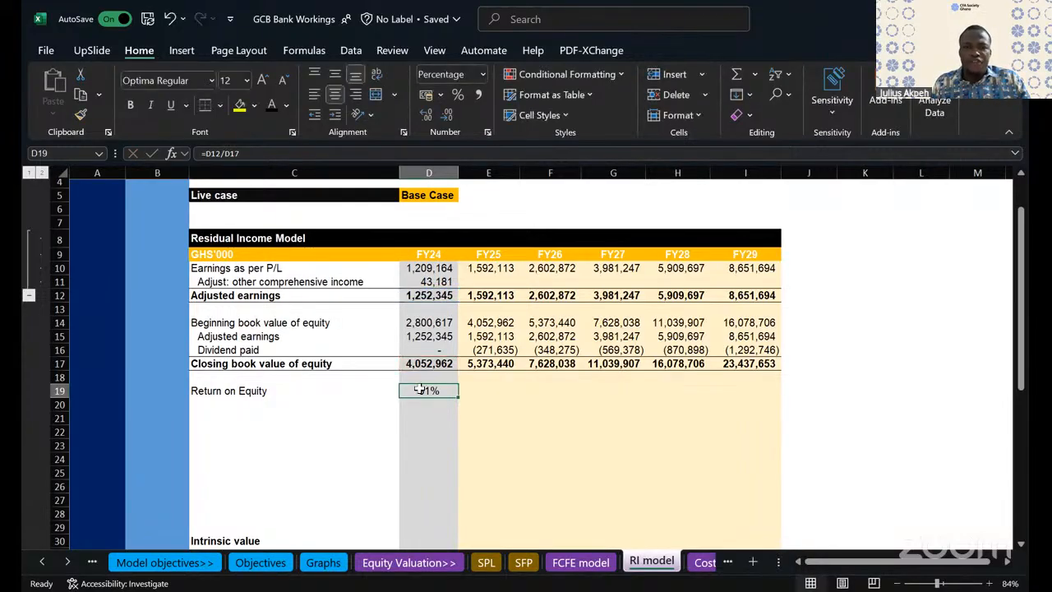
key(Delete)
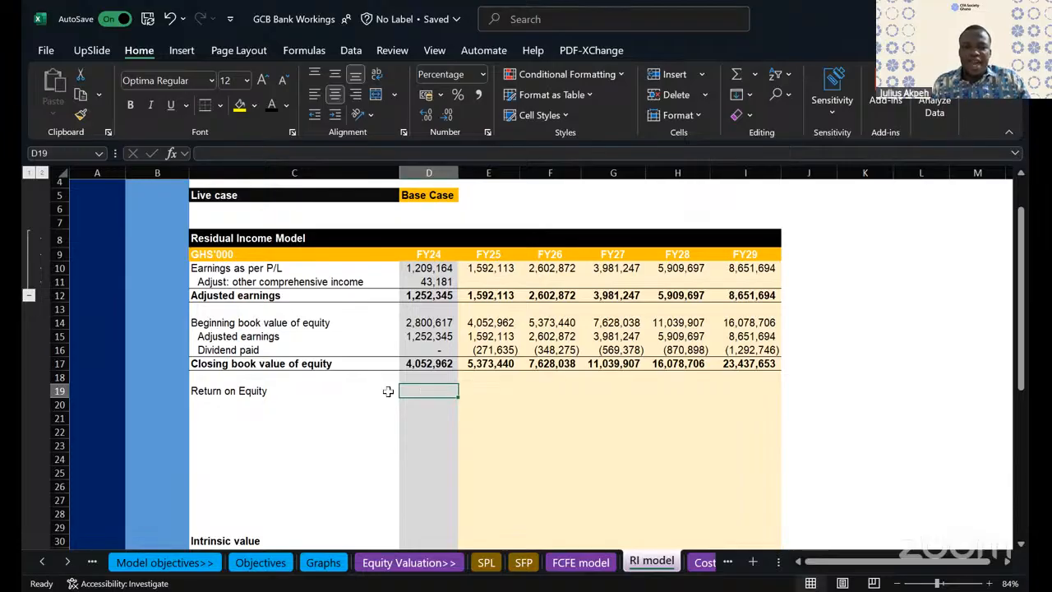
drag(228, 391, 429, 393)
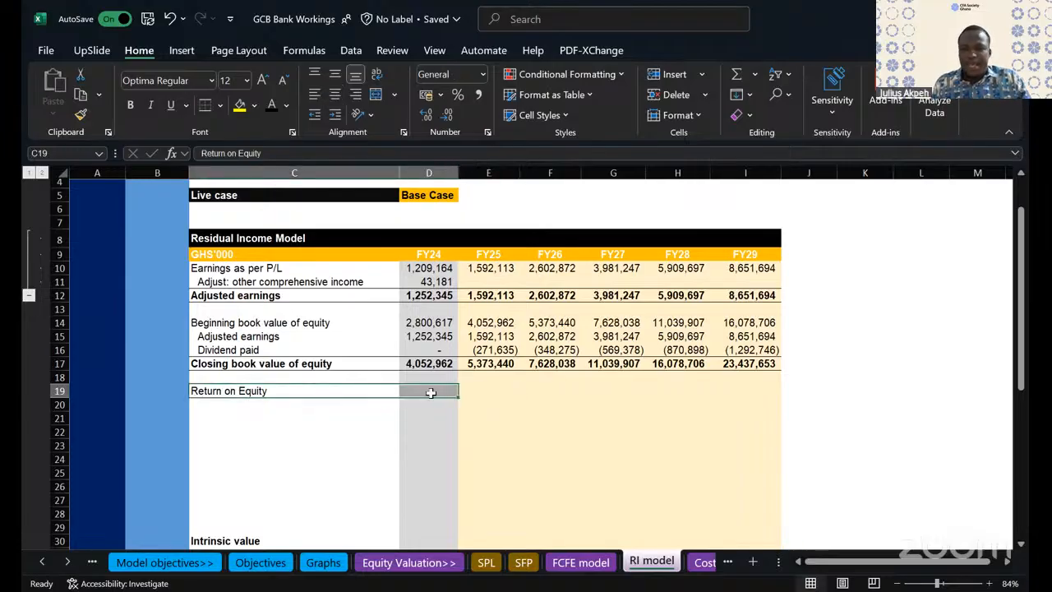
click(429, 391)
text(=)
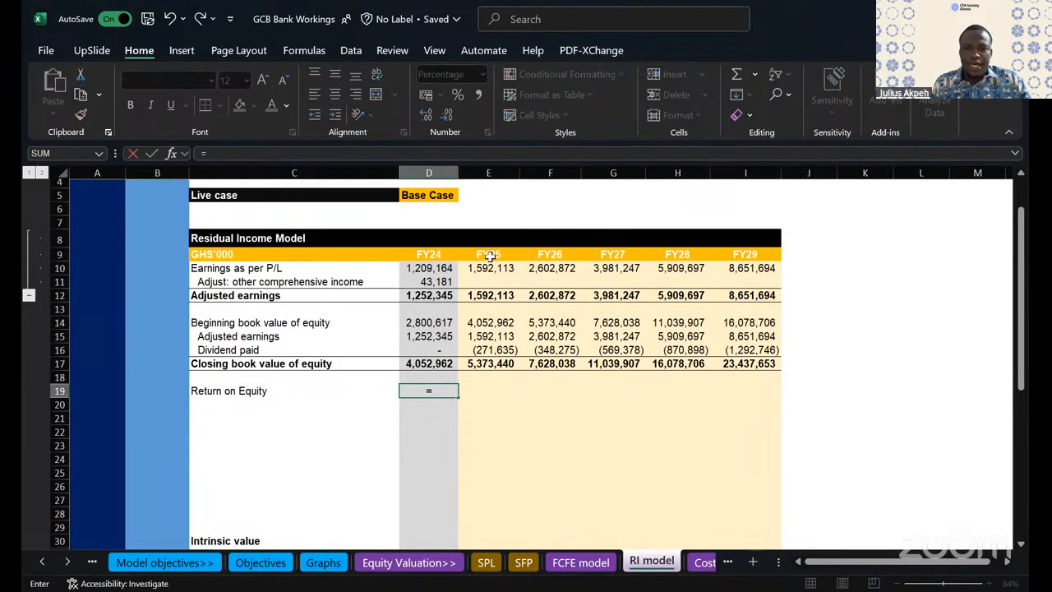
click(450, 296)
text(/)
click(440, 323)
key(Return)
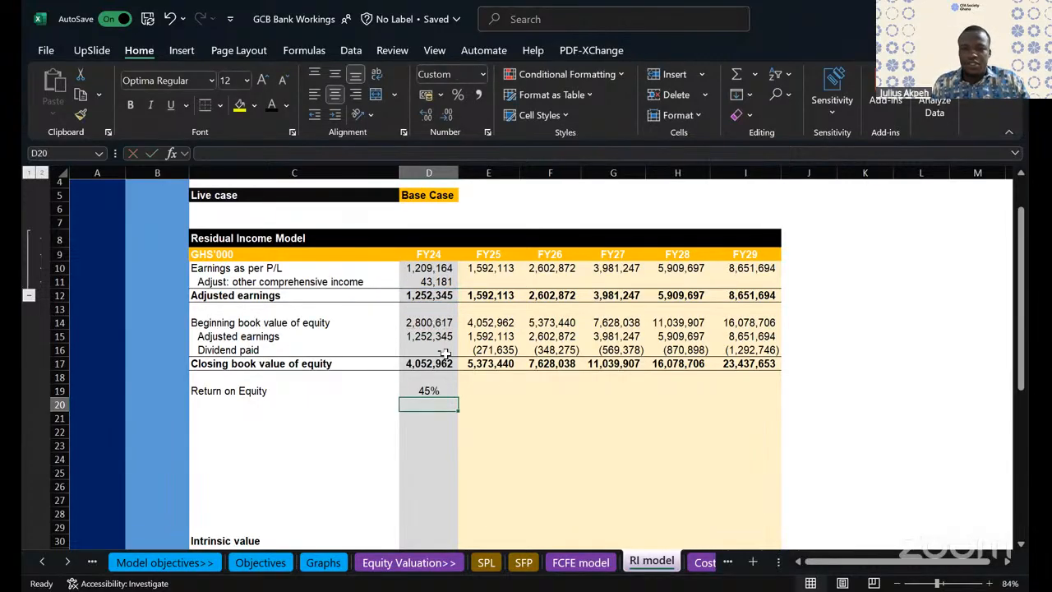
- Fill the Return on Equity formula from D19 across to I19 and format the row as percentages with one decimal place
click(431, 390)
drag(465, 395, 765, 386)
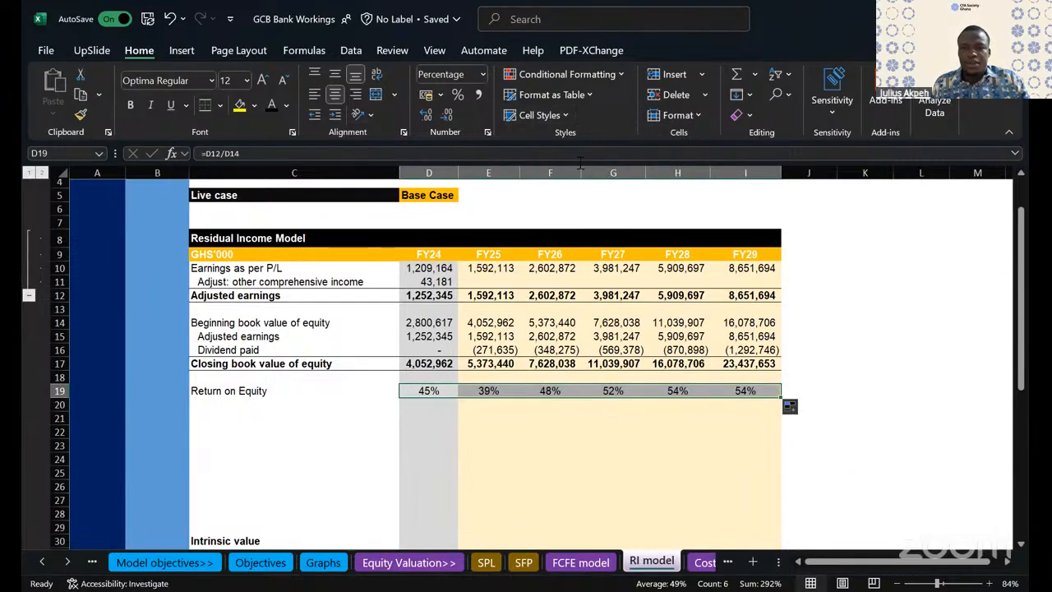
click(478, 97)
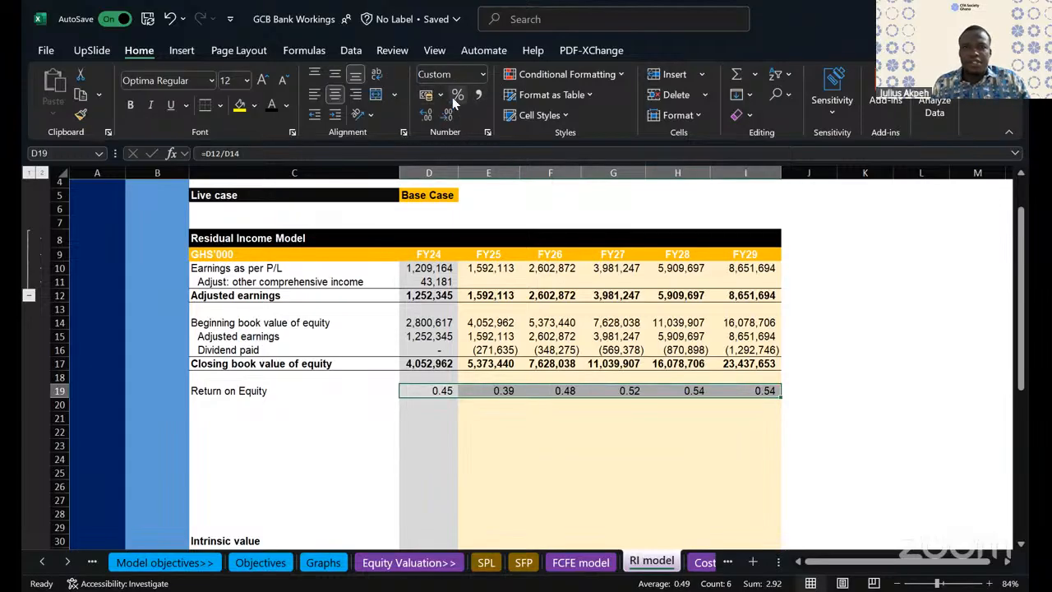
click(457, 95)
click(423, 117)
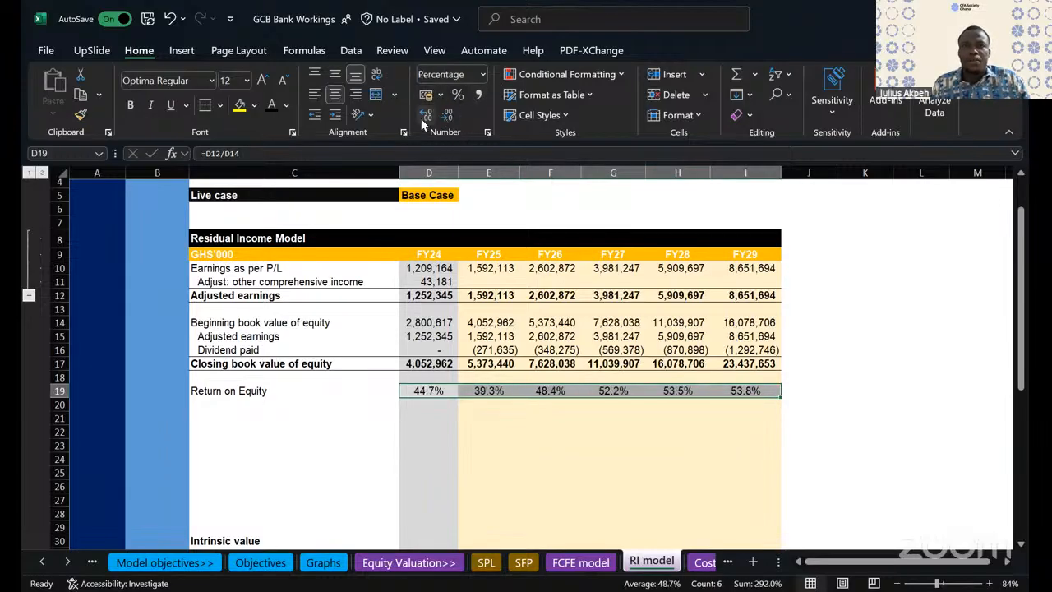
- Undo the number formatting and the fill of the Return on Equity row, leaving only the FY24 formula
key(alt+Tab)
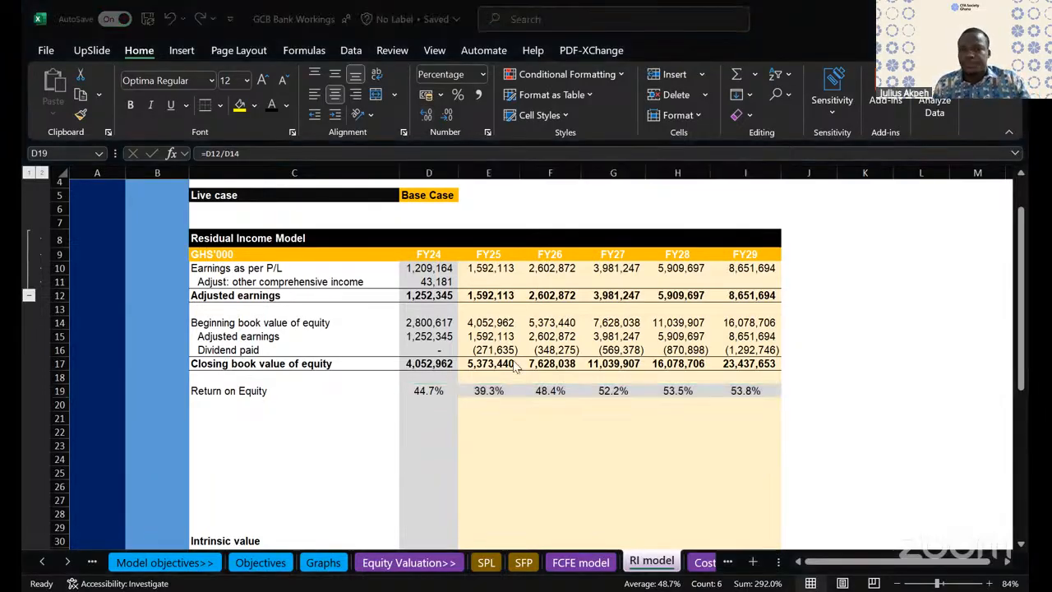
click(176, 21)
click(171, 19)
click(171, 19)
click(171, 21)
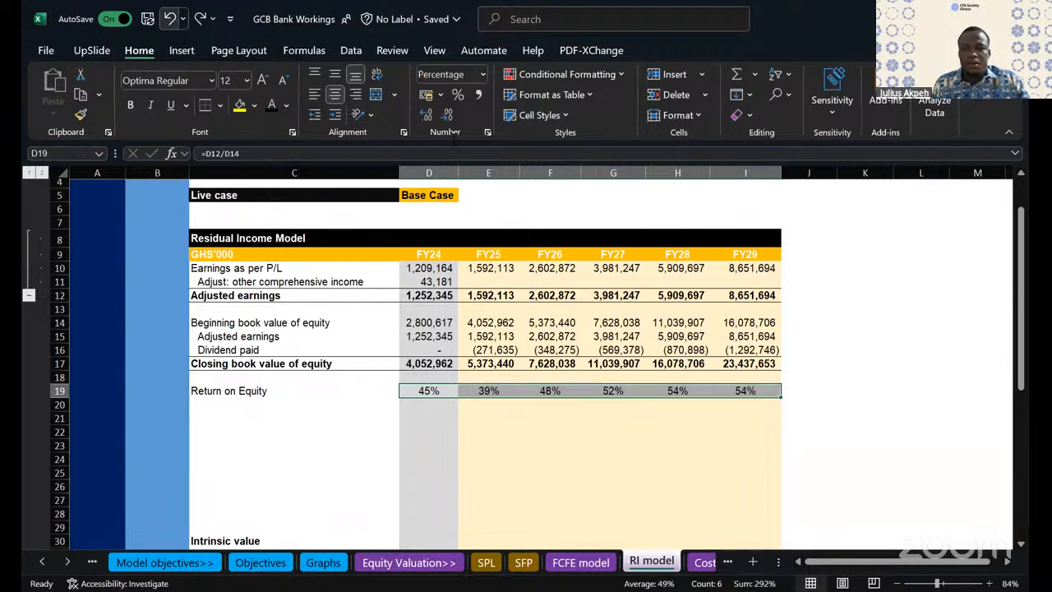
click(171, 19)
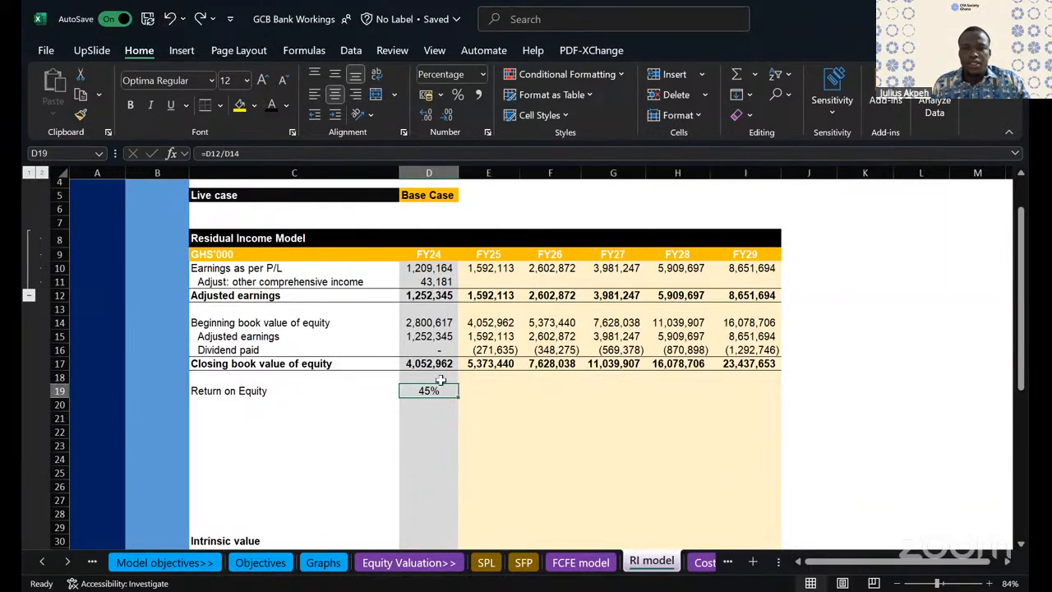
- Fill the Return on Equity formula across FY25 to FY29 without formatting and show D19:I19 as percentages with one decimal place
drag(518, 405, 768, 404)
click(794, 407)
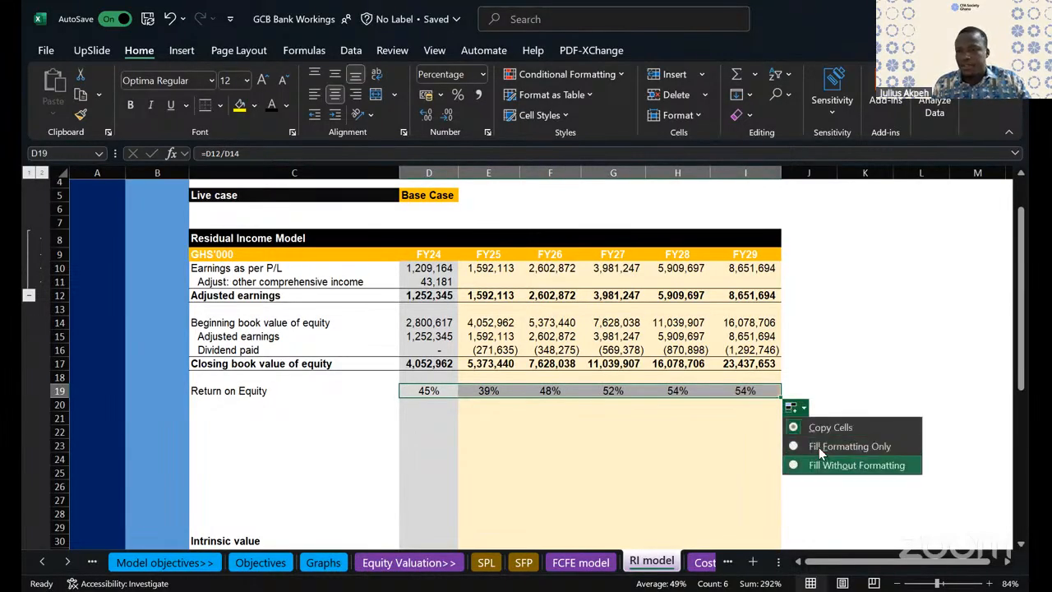
click(821, 463)
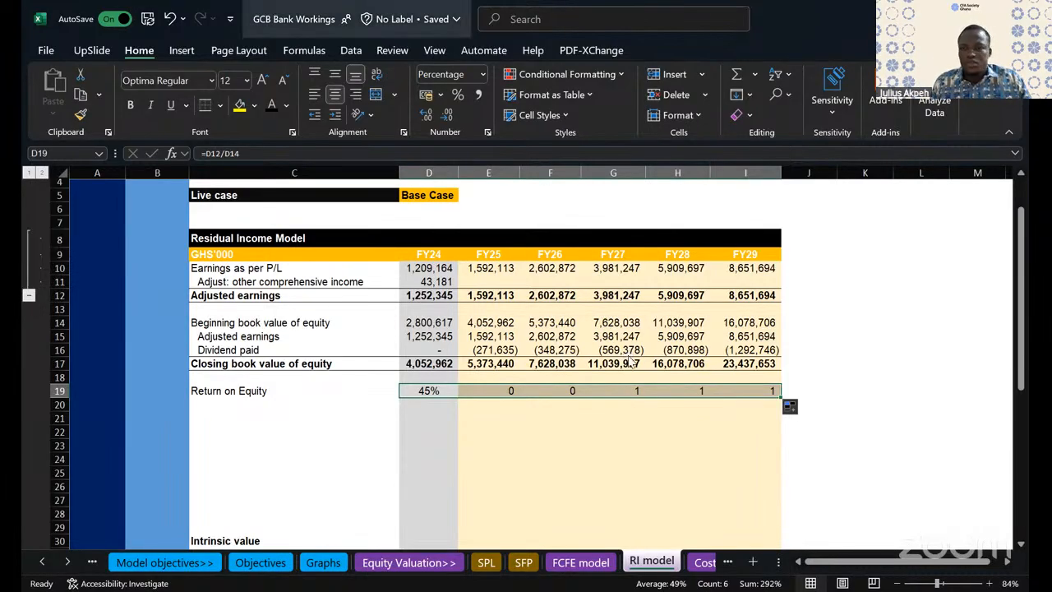
click(458, 95)
click(429, 117)
click(284, 447)
- Label C20 "Cost of equity" below Return on Equity
click(234, 403)
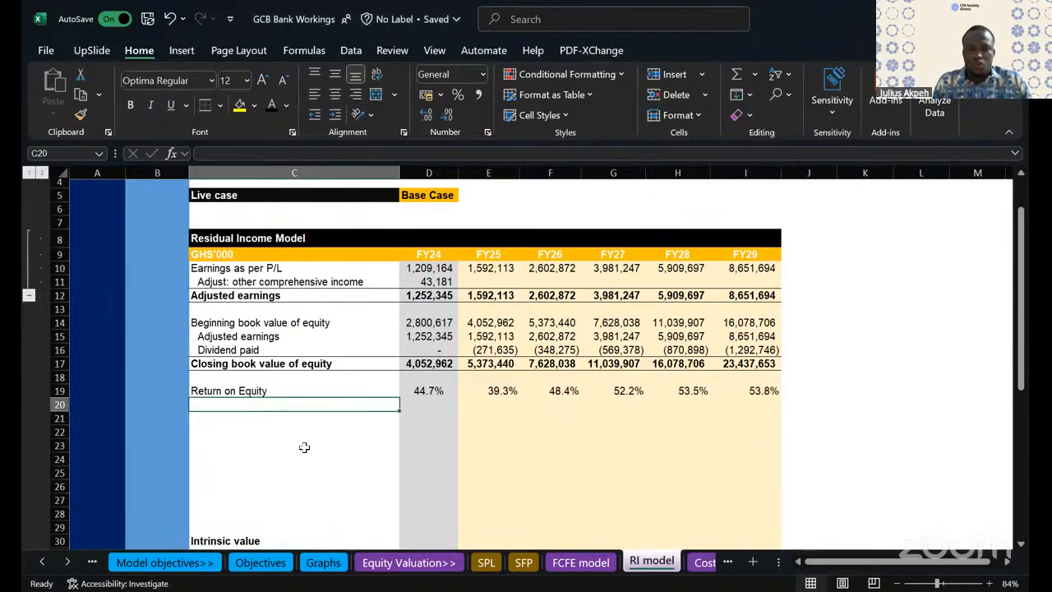
text(Cost )
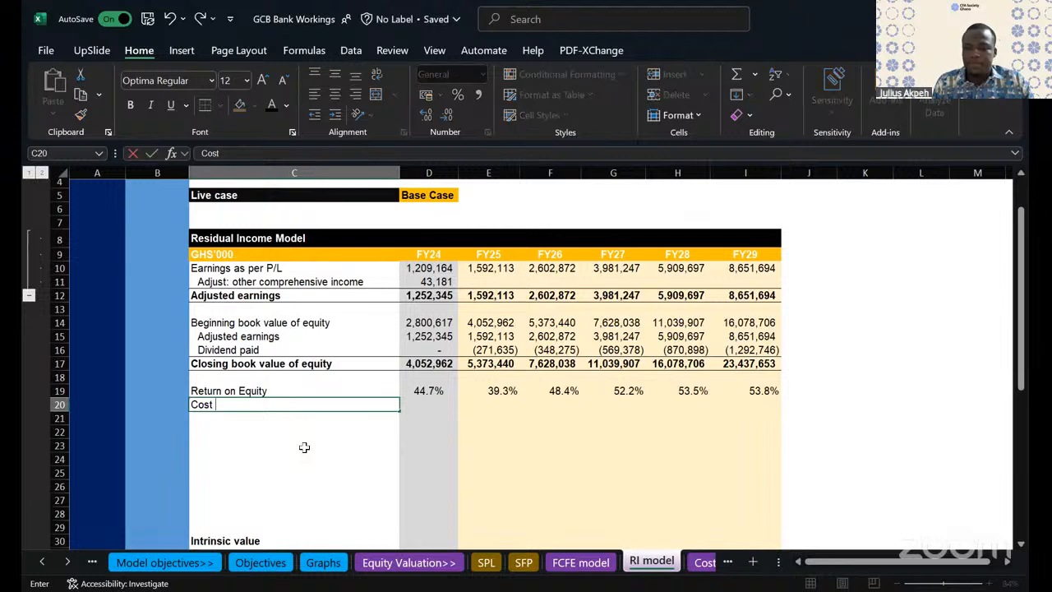
text(of equity)
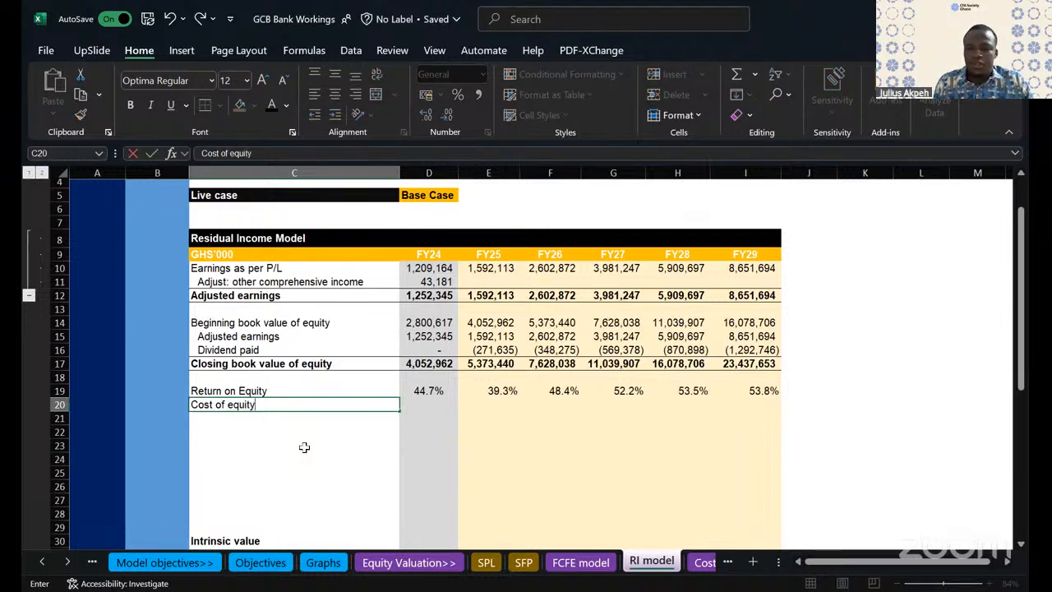
key(Return)
- Link the FY24 cost of equity in D20 to the cost of equity in the Valuation assumptions table, =D44
click(425, 408)
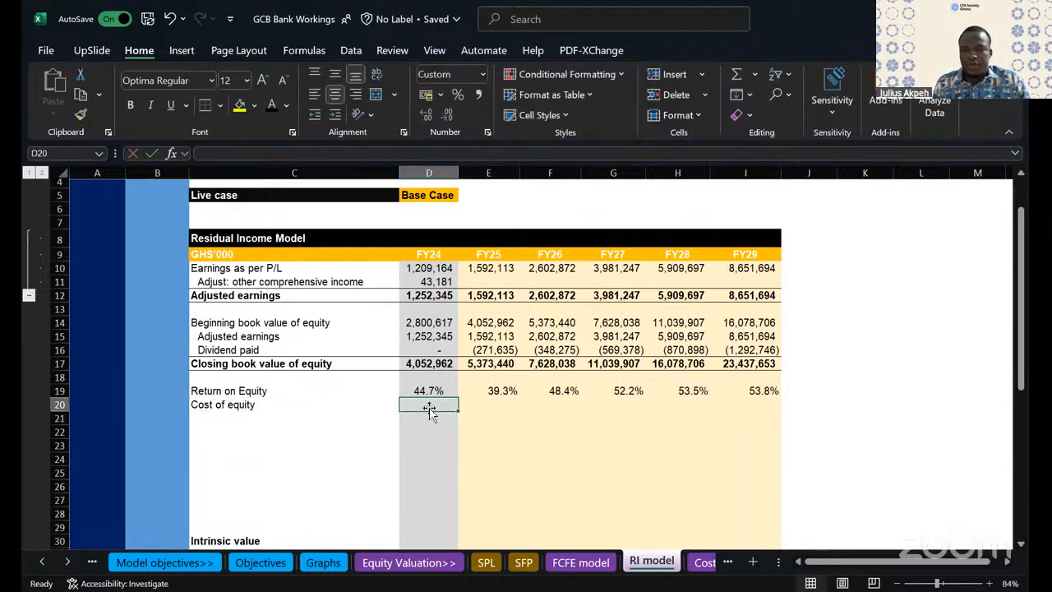
scroll(426, 408, down, 3)
scroll(427, 408, down, 1)
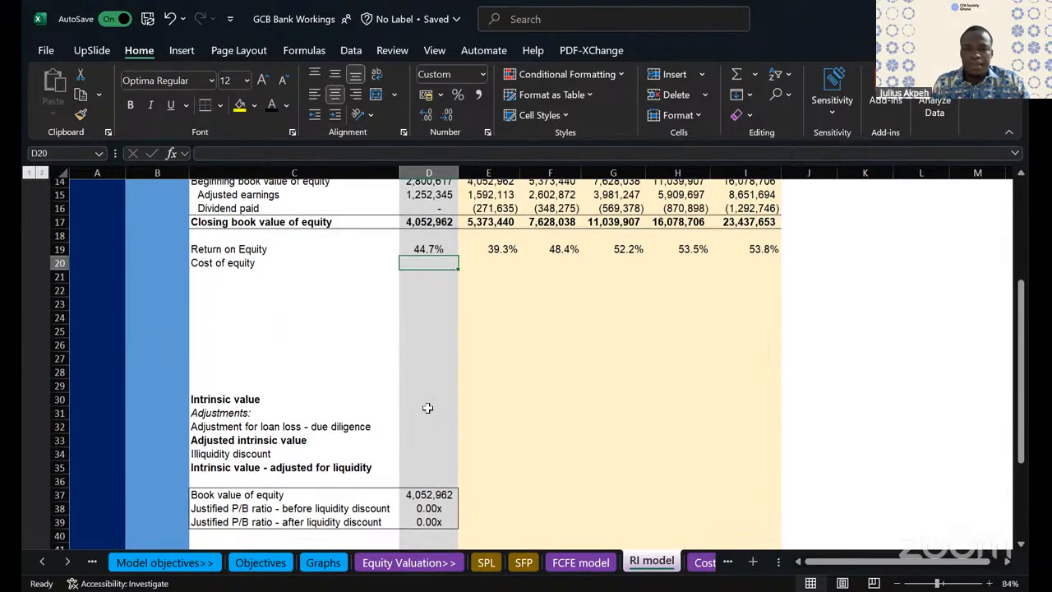
scroll(428, 408, down, 3)
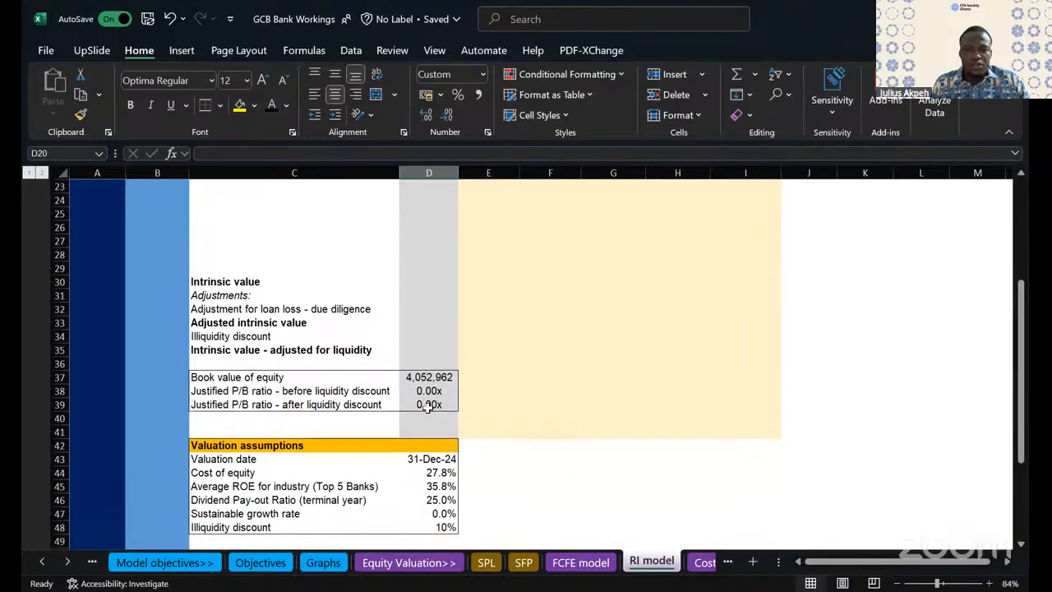
scroll(429, 406, up, 1)
text(=)
scroll(498, 434, down, 1)
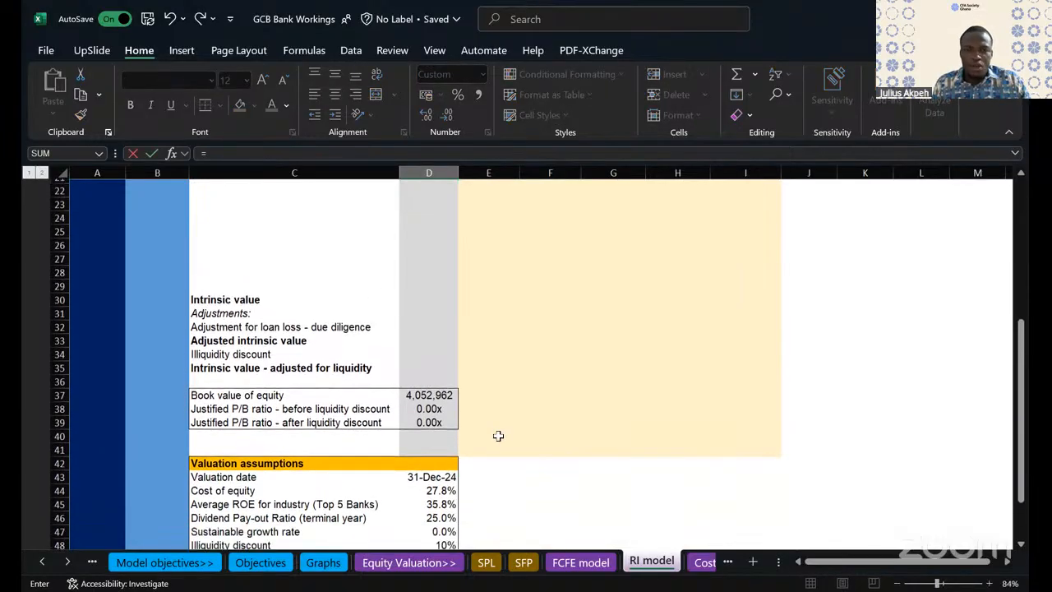
click(442, 491)
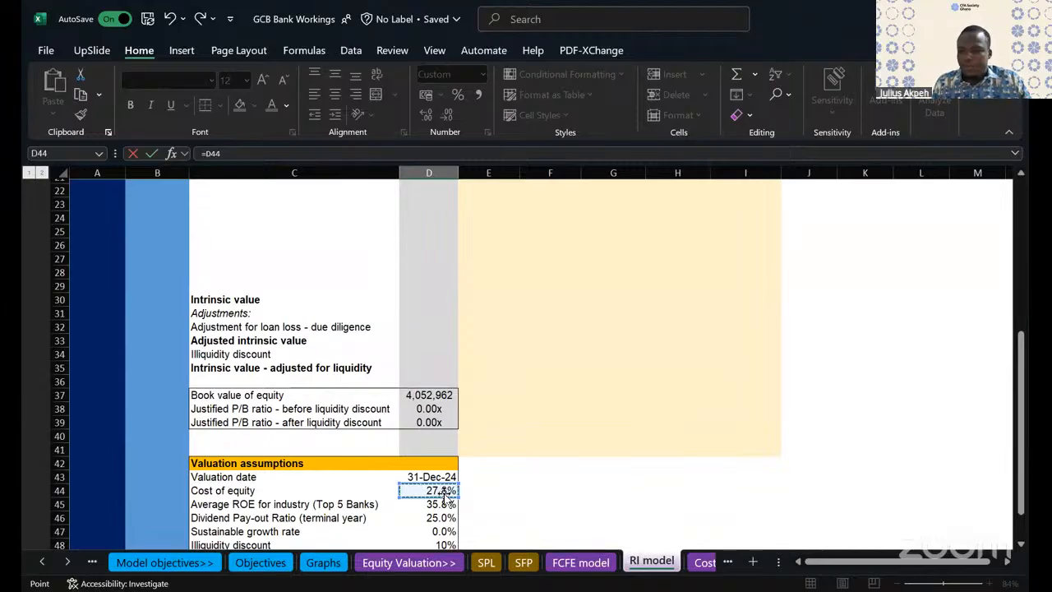
key(Return)
- Format the FY24 cost of equity in D20 as a percentage with one decimal place
scroll(475, 446, up, 4)
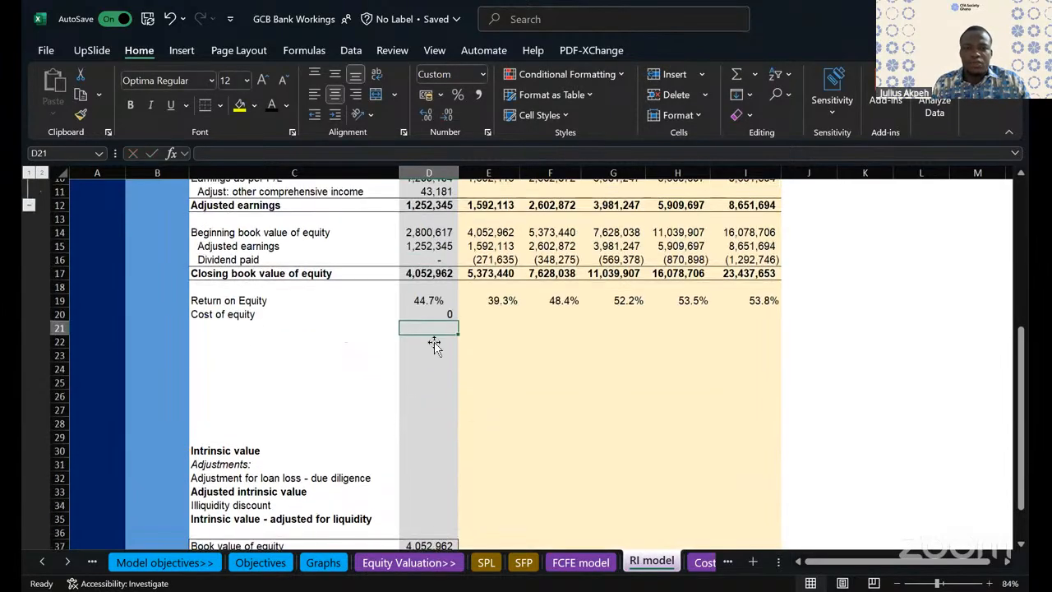
click(432, 316)
click(458, 93)
click(428, 115)
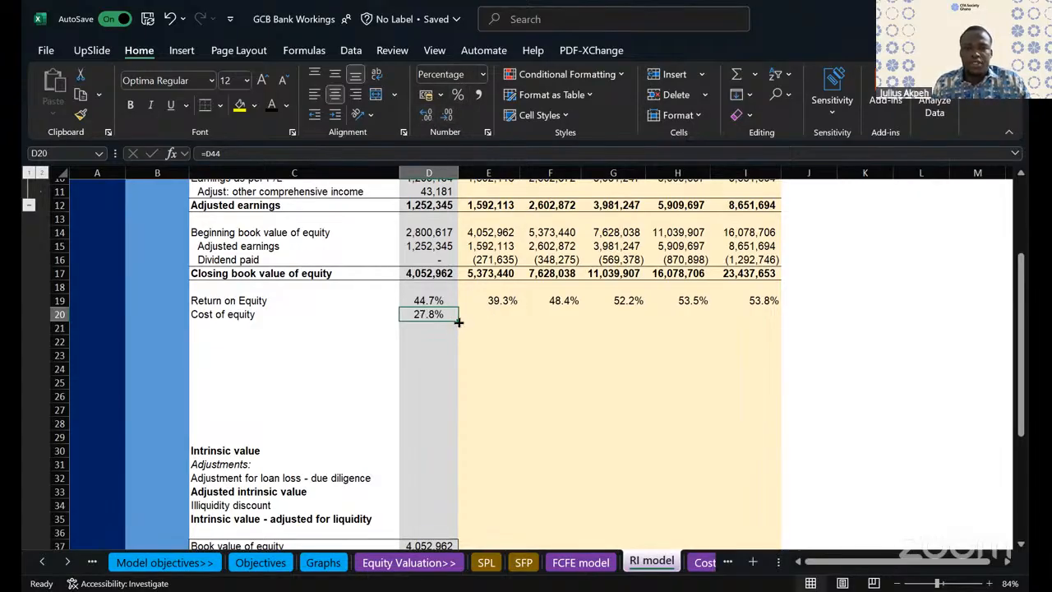
- Make the cost of equity reference in D20 absolute, =$D$44
double_click(427, 313)
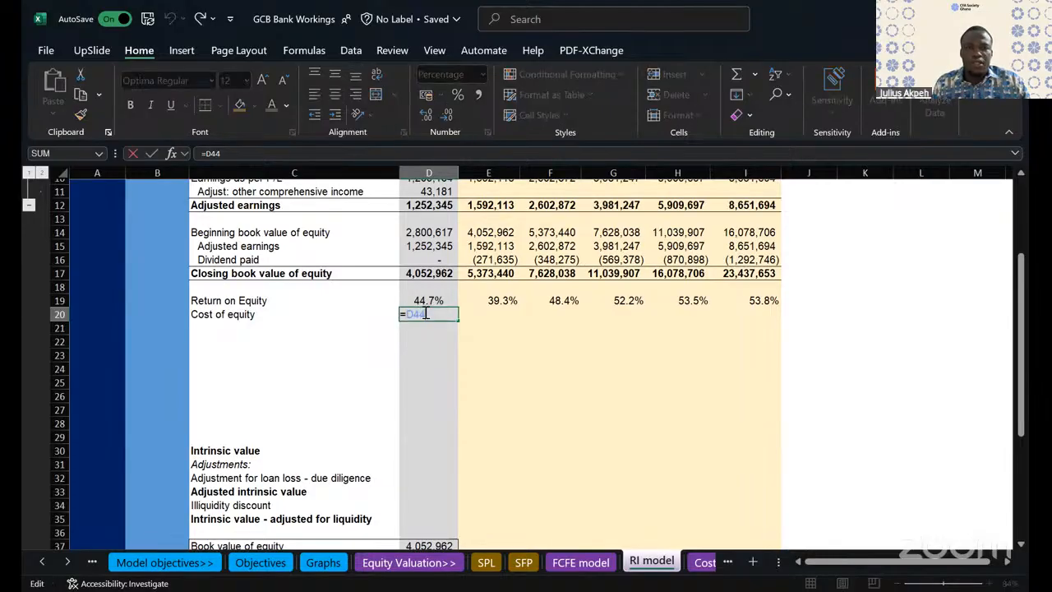
key(F4)
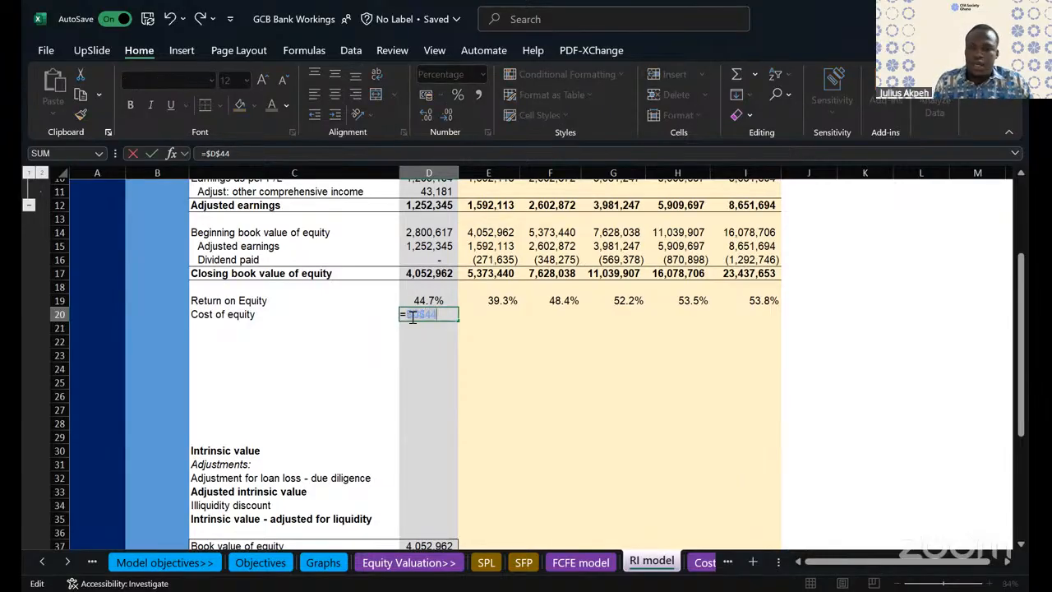
key(ctrl+Return)
- Fill the cost of equity across FY25 to FY29 without formatting and show D20:I20 as percentages with one decimal place
drag(458, 321, 773, 329)
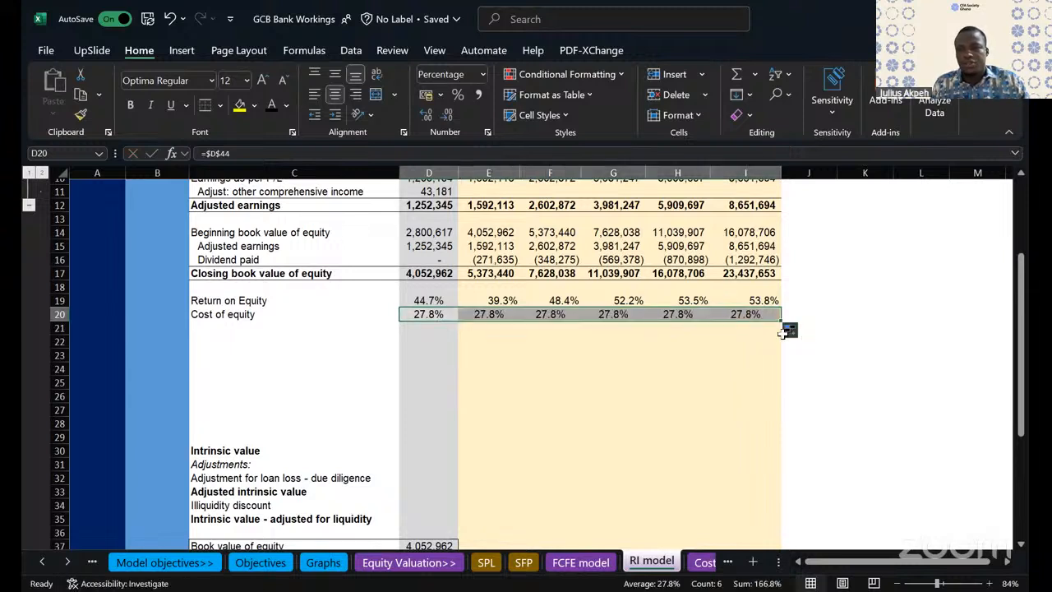
click(802, 336)
click(795, 389)
click(549, 435)
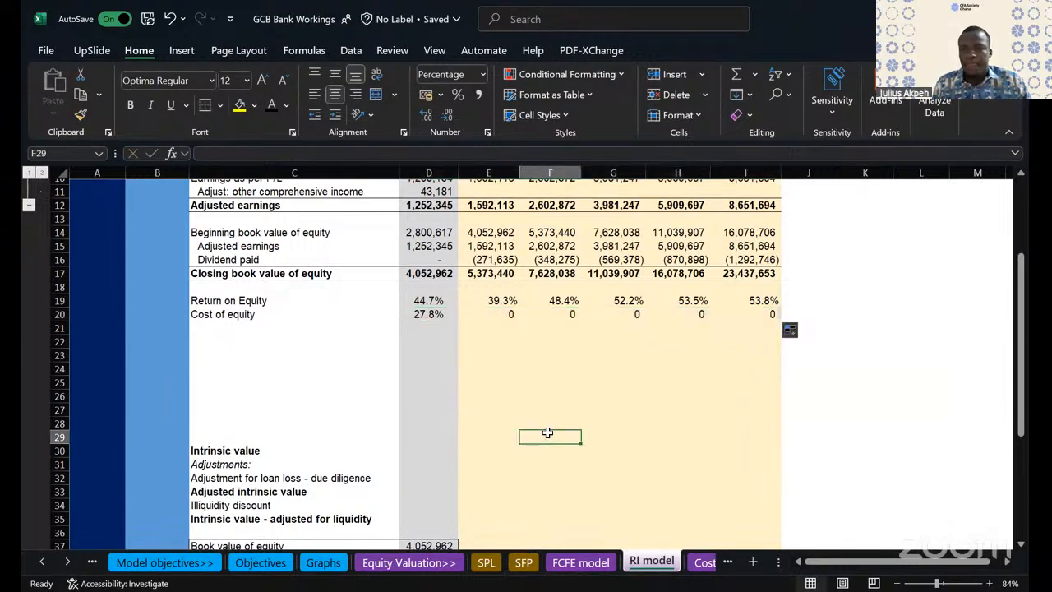
drag(418, 318, 746, 320)
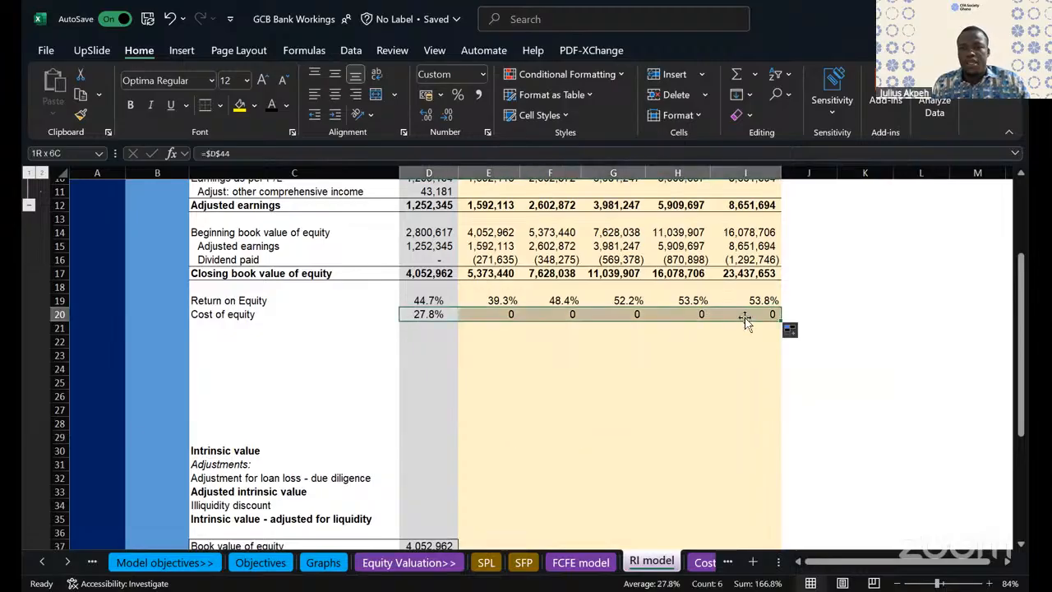
click(460, 94)
click(426, 116)
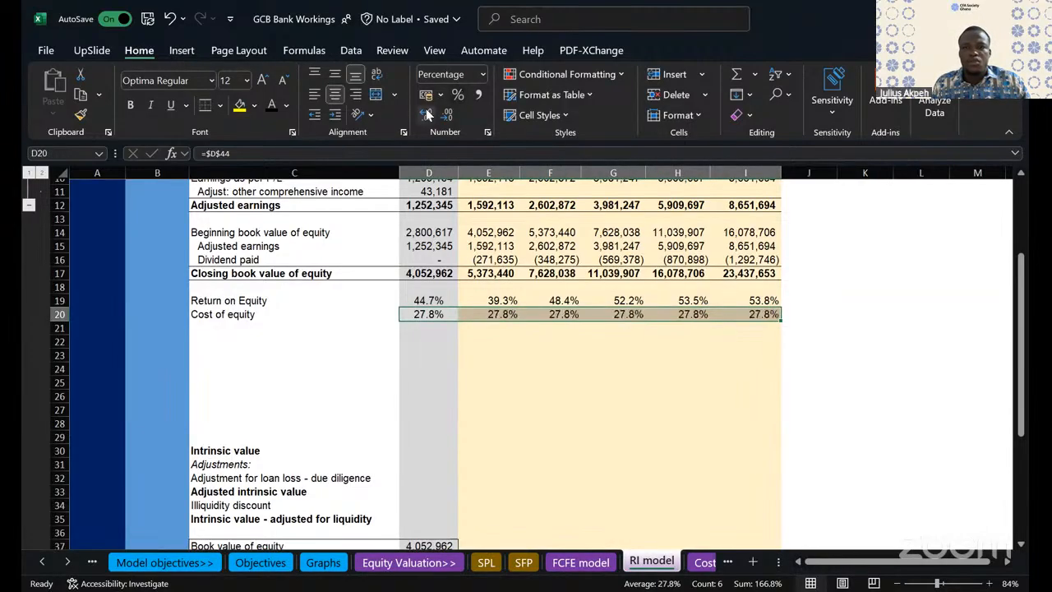
- Label C21 "Excess return" below Cost of equity and make row 21 bold
click(208, 328)
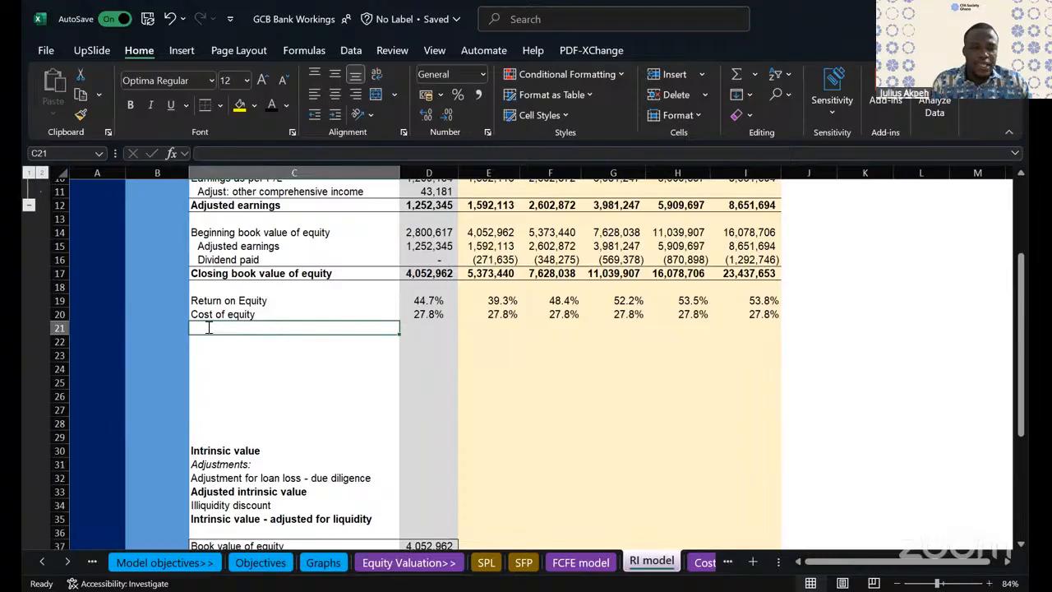
text(Excess return)
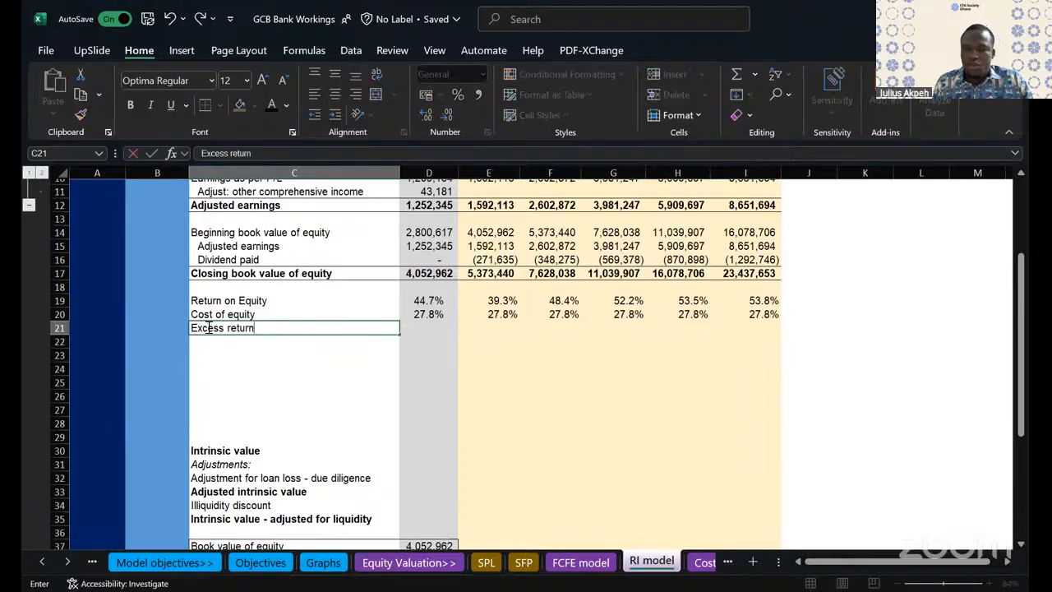
click(246, 369)
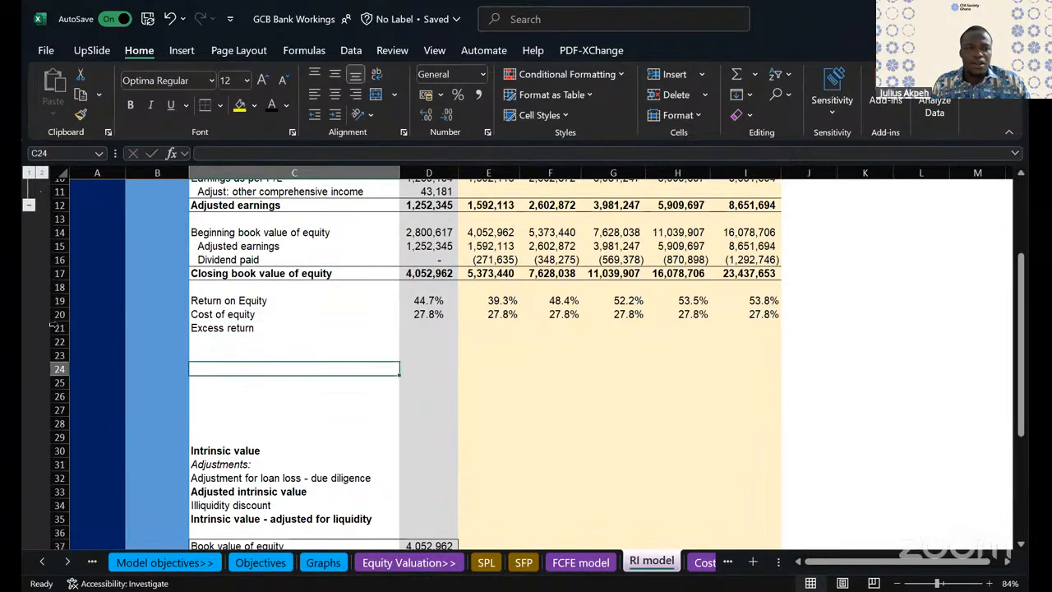
click(51, 328)
key(ctrl+b)
click(354, 329)
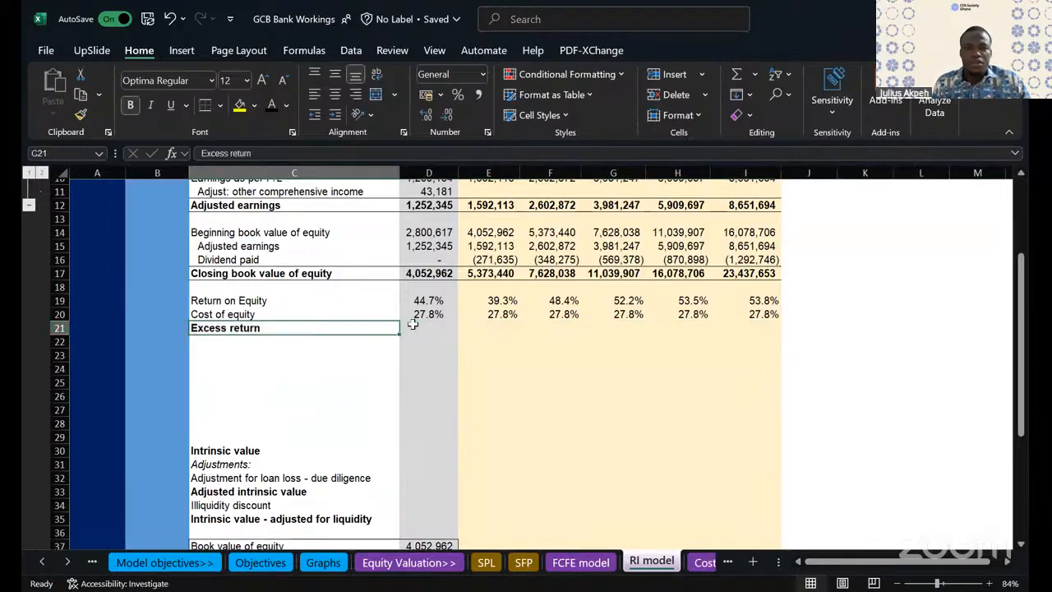
- Calculate the FY24 excess return in D21 as return on equity minus cost of equity, =D19-D20
click(435, 324)
text(=)
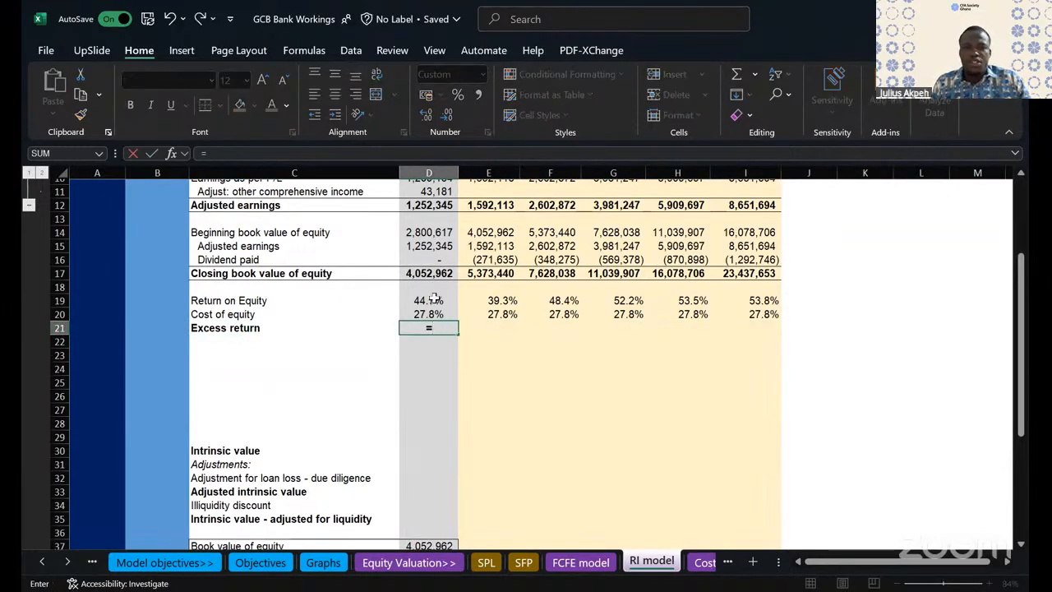
click(431, 300)
text(-)
click(442, 315)
key(Return)
click(436, 327)
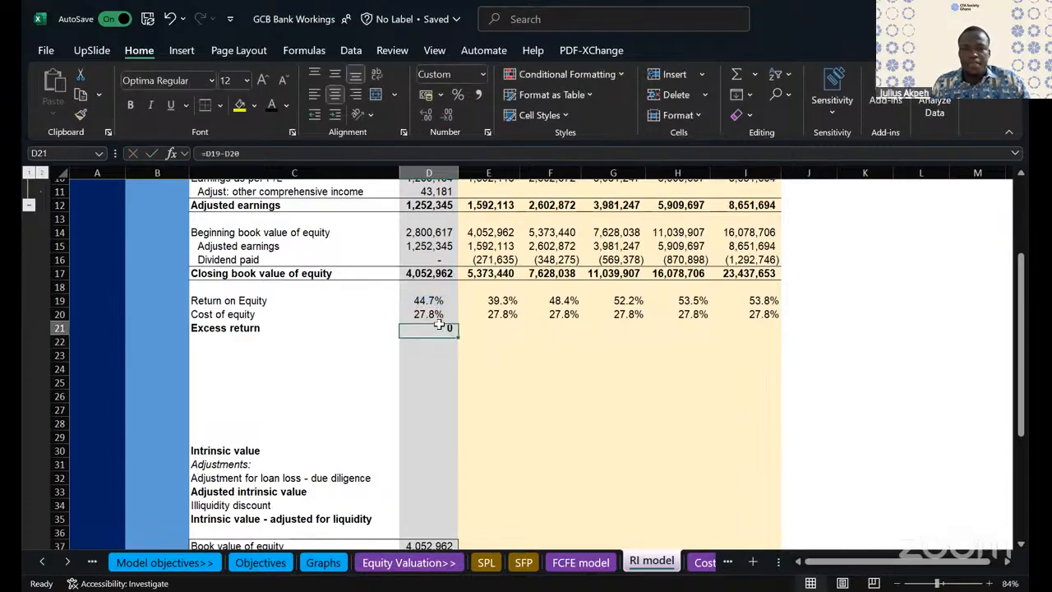
drag(458, 334, 779, 340)
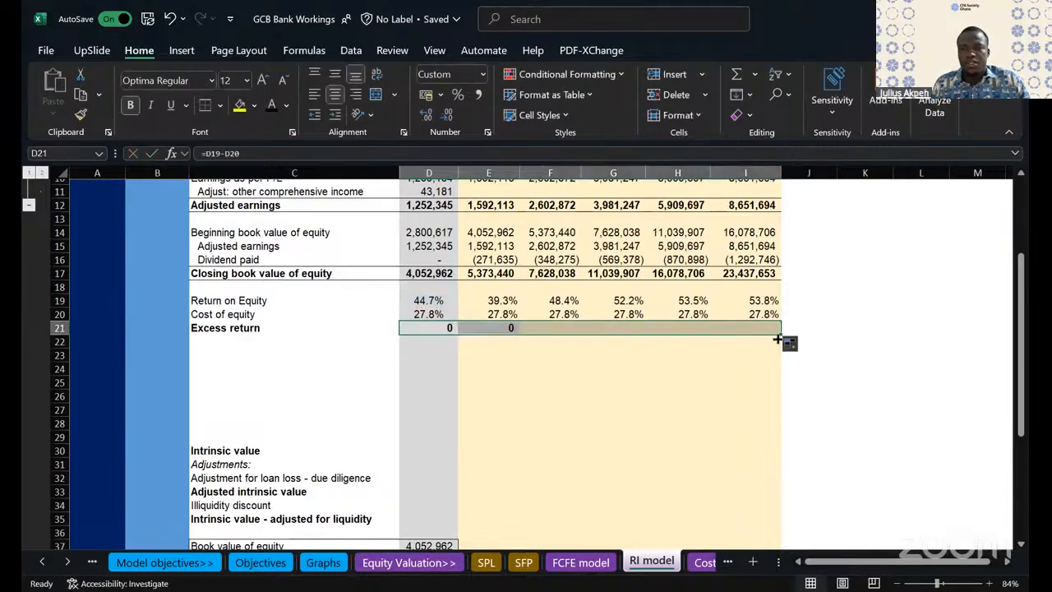
click(475, 96)
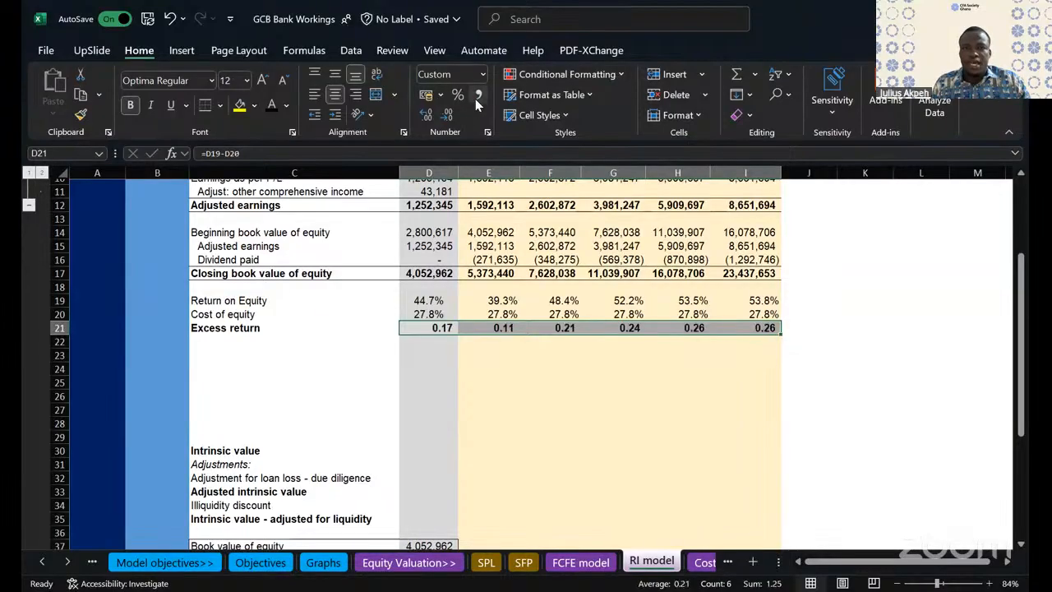
click(458, 95)
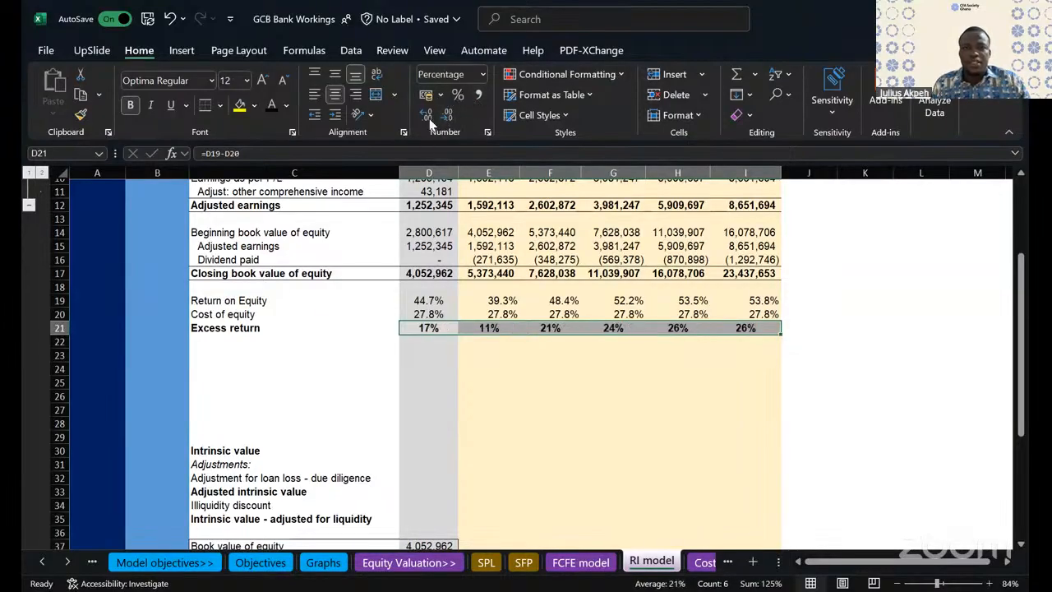
click(426, 115)
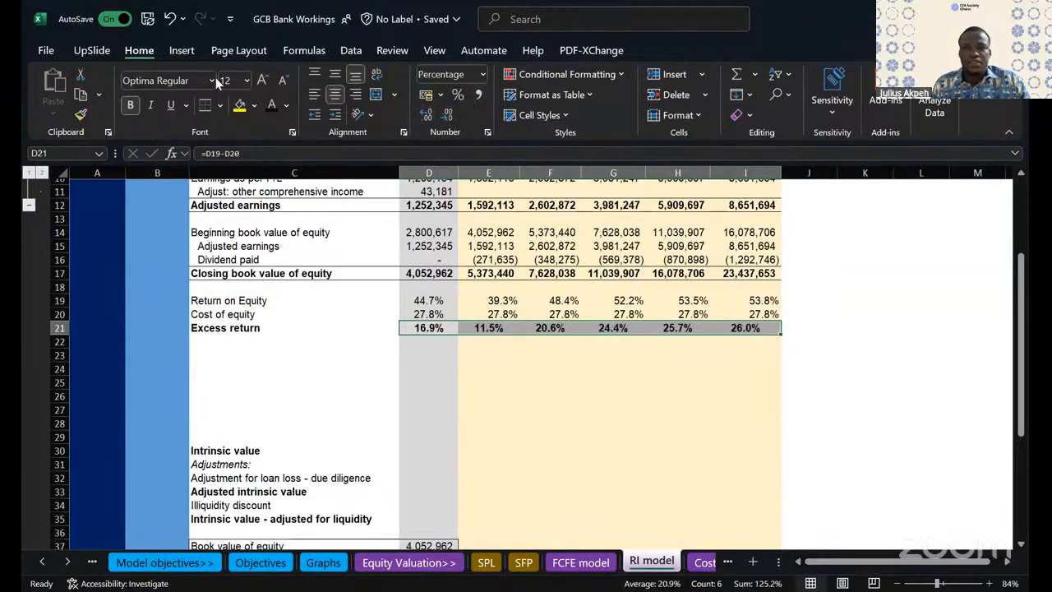
click(167, 19)
click(166, 19)
click(167, 19)
click(172, 21)
- Fill the excess return across FY25 to FY29 without formatting and show D21:I21 as percentages with one decimal place
drag(458, 334, 777, 350)
click(800, 349)
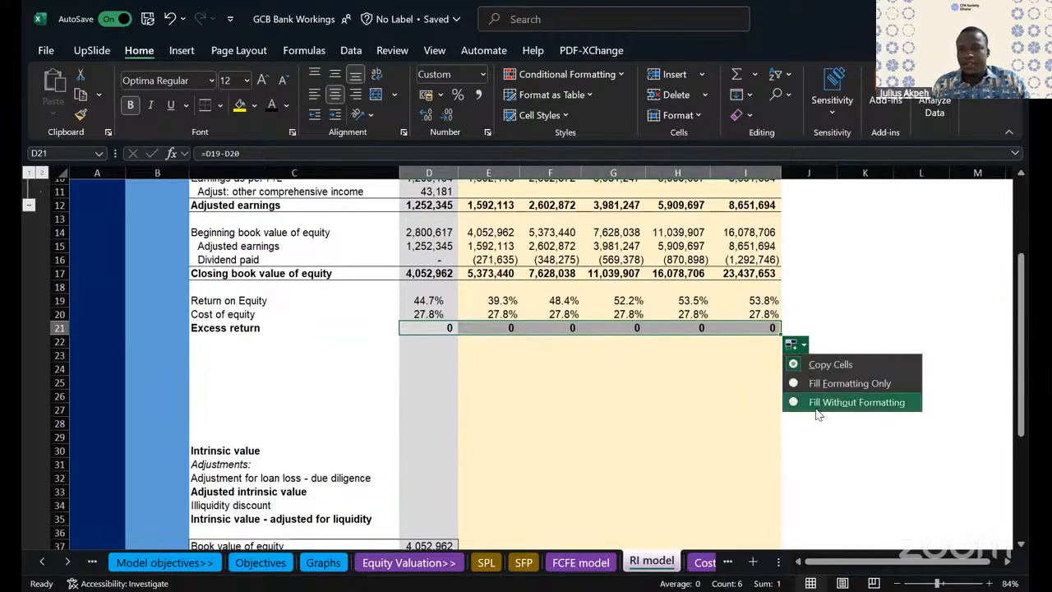
click(813, 404)
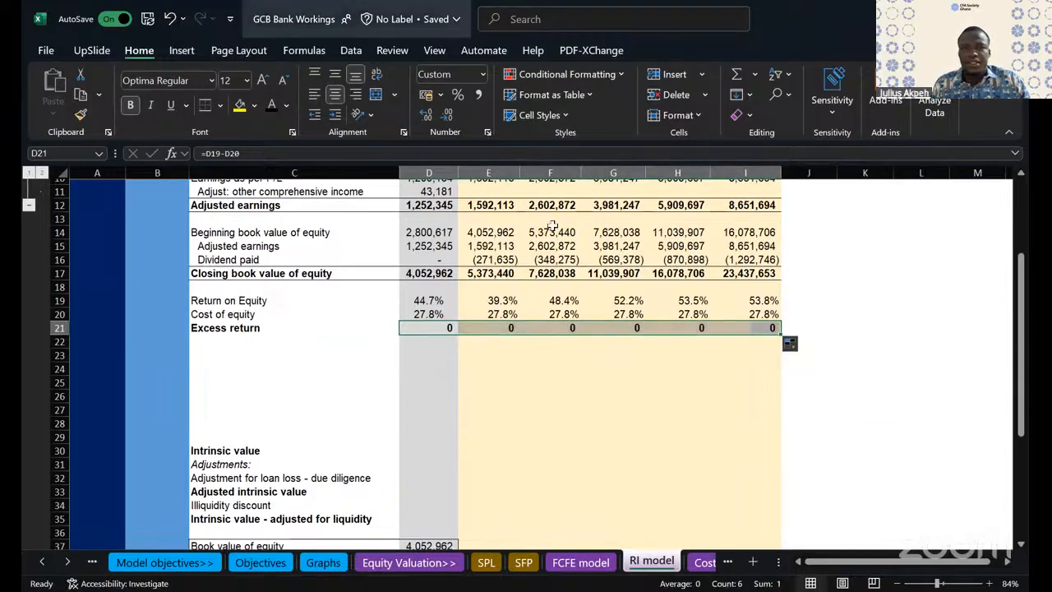
click(460, 93)
click(429, 111)
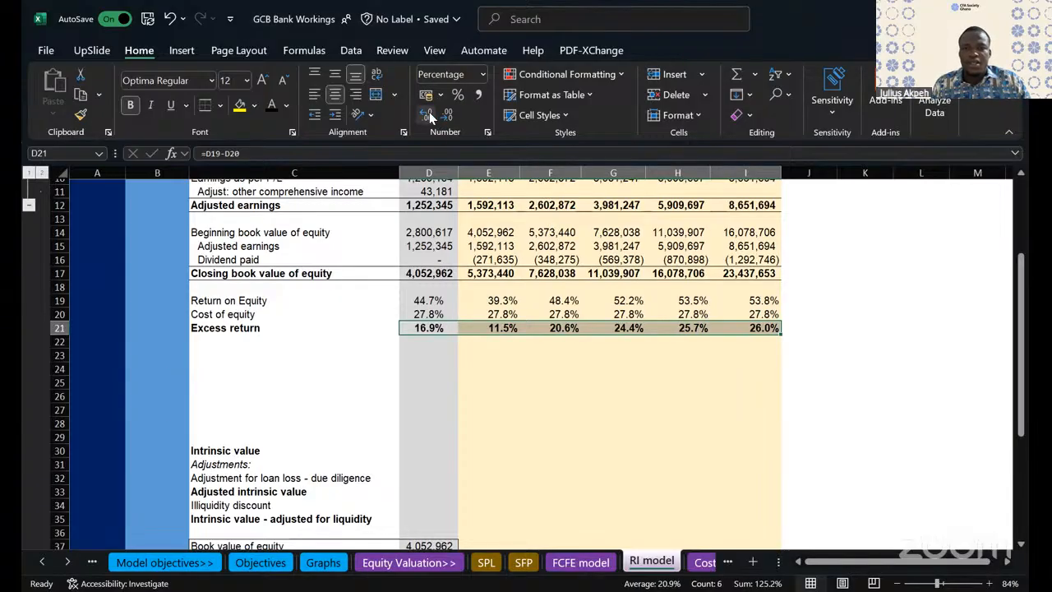
- Add top and bottom borders to the Excess return row, C21:I21
click(487, 422)
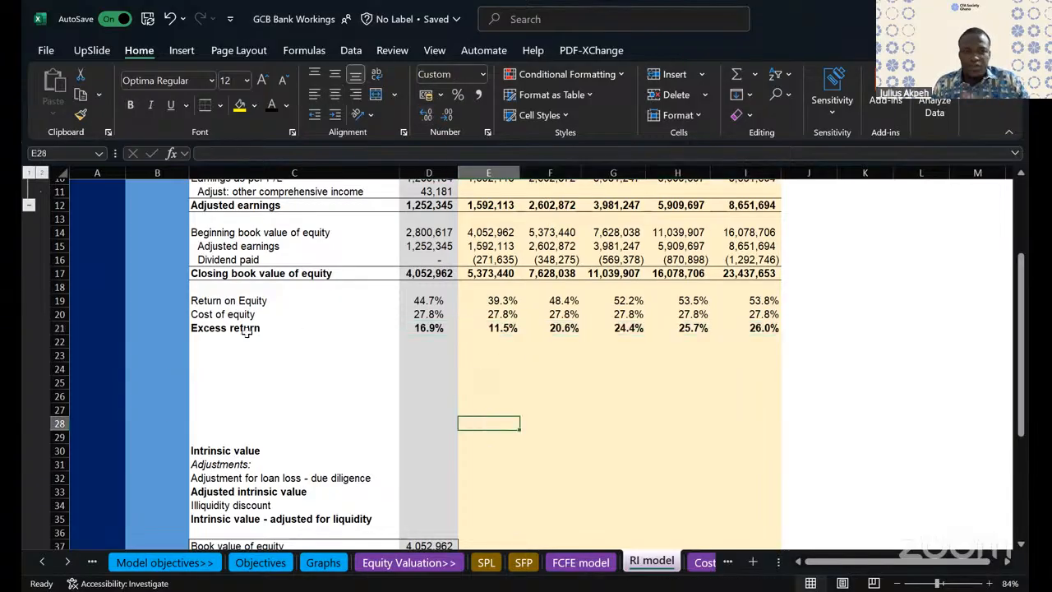
click(535, 368)
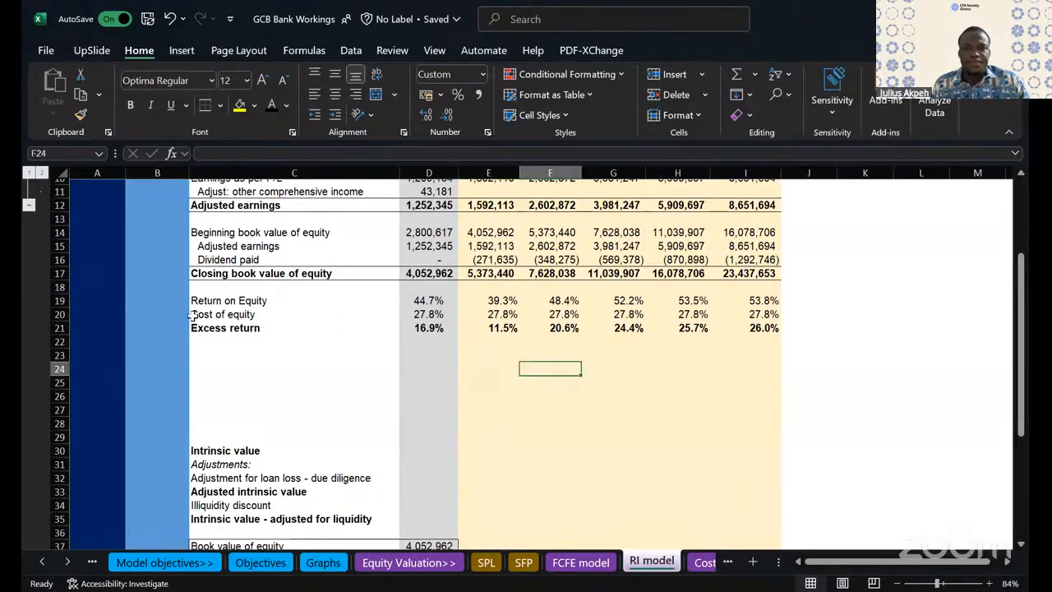
click(219, 328)
drag(556, 328, 764, 328)
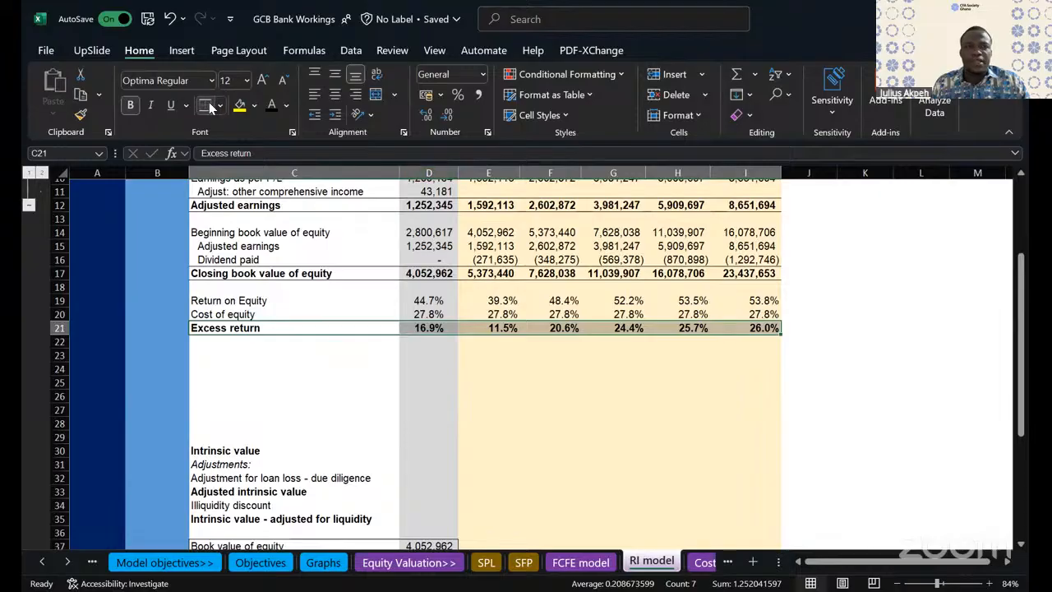
- Label C23 "Residual income" below the Excess return row, leaving one blank row between them
click(212, 359)
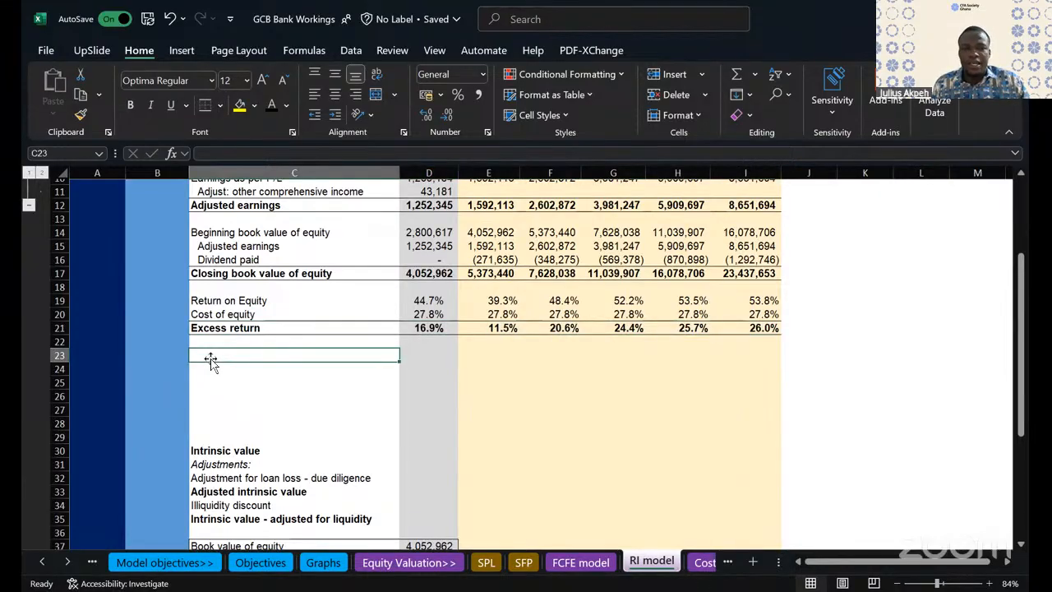
text(Residual)
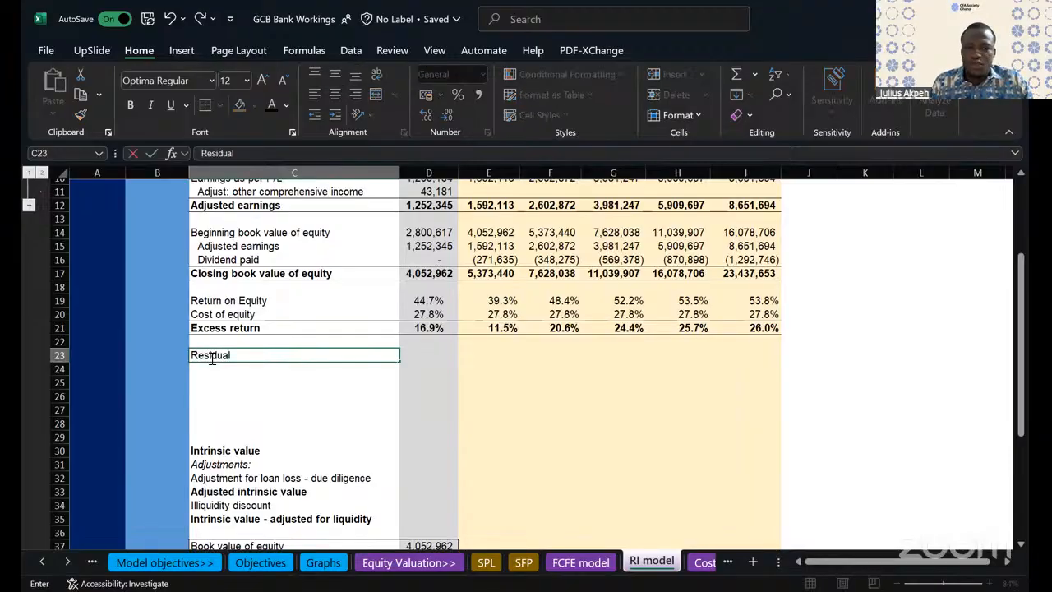
text( income)
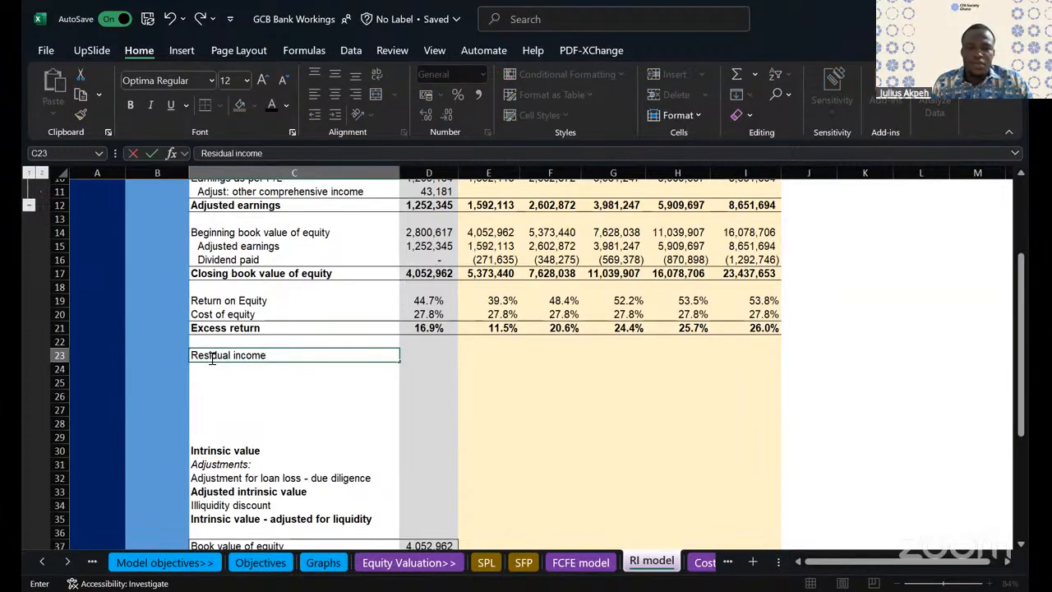
- Calculate the FY24 residual income in D23 as excess return times beginning book value of equity, =D21*D14
click(443, 360)
text(=)
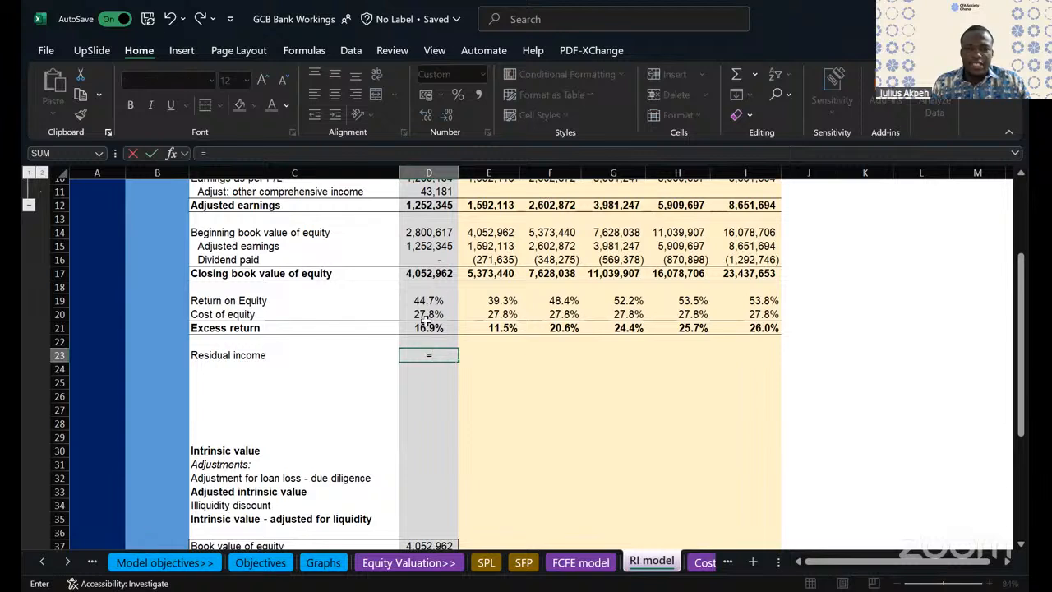
click(427, 325)
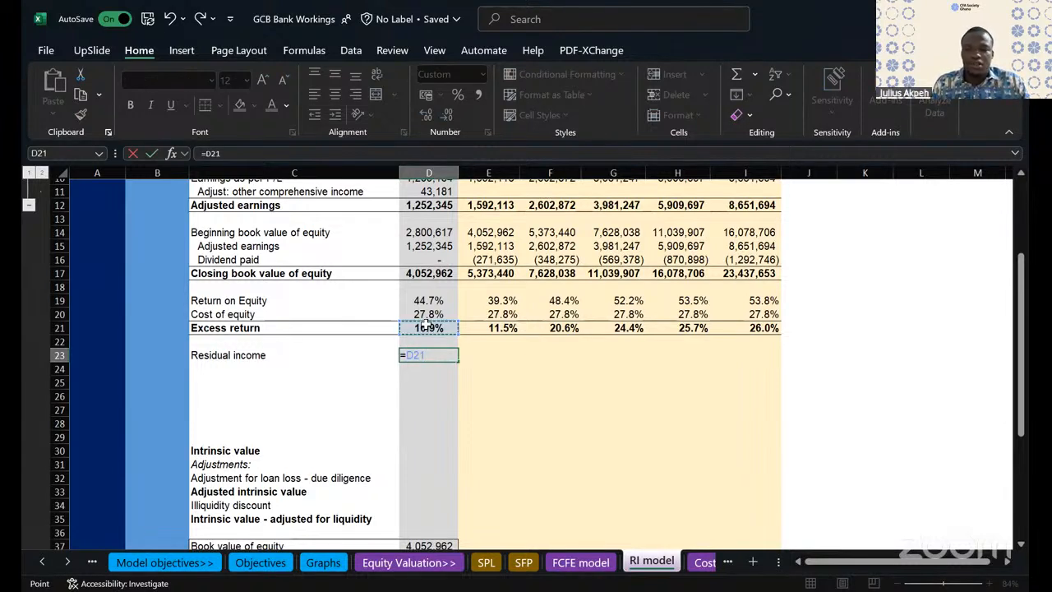
text(*)
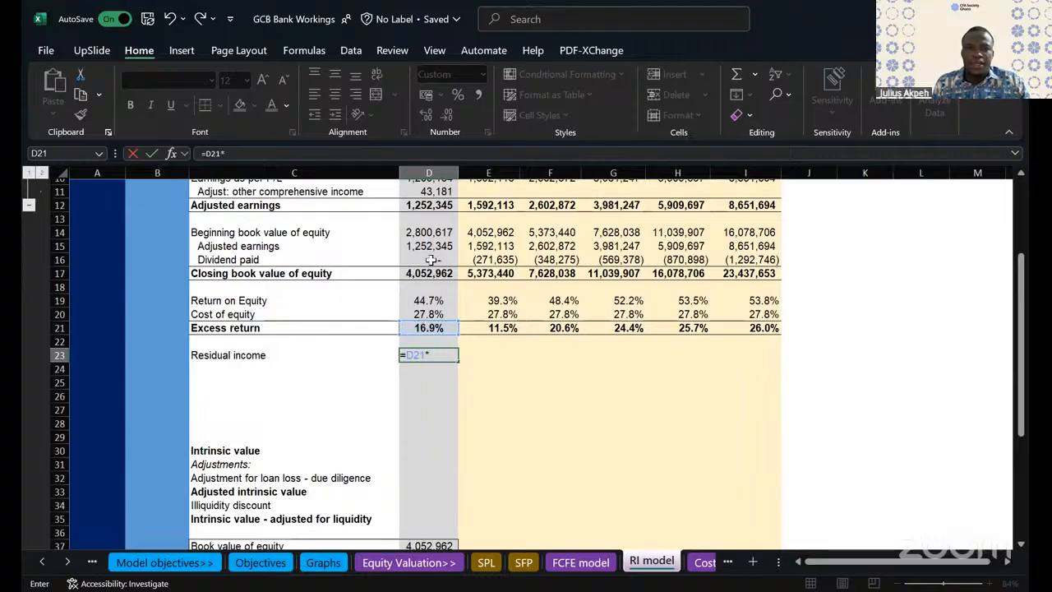
click(431, 233)
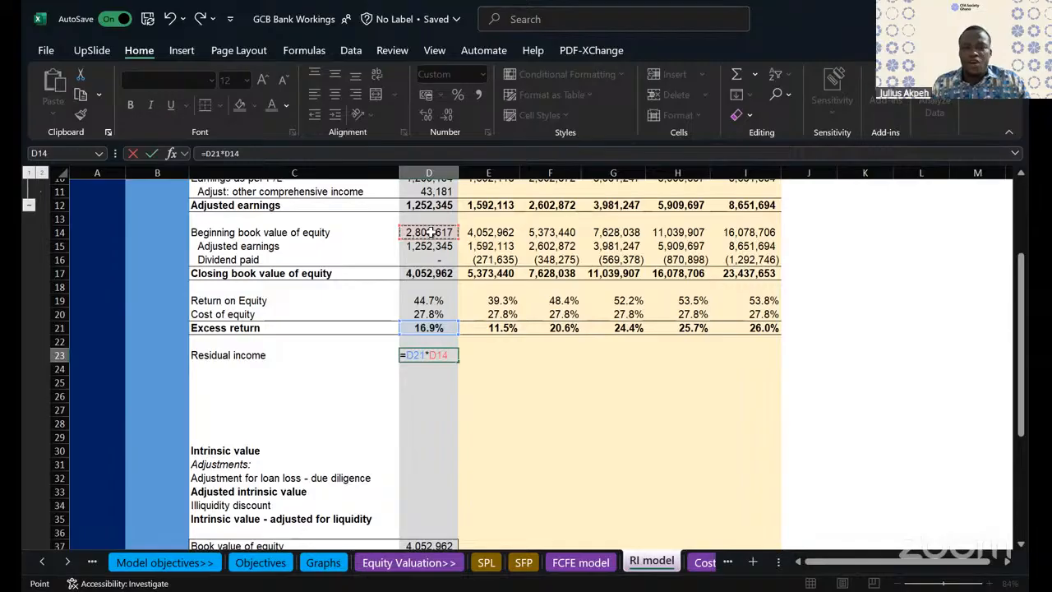
key(Return)
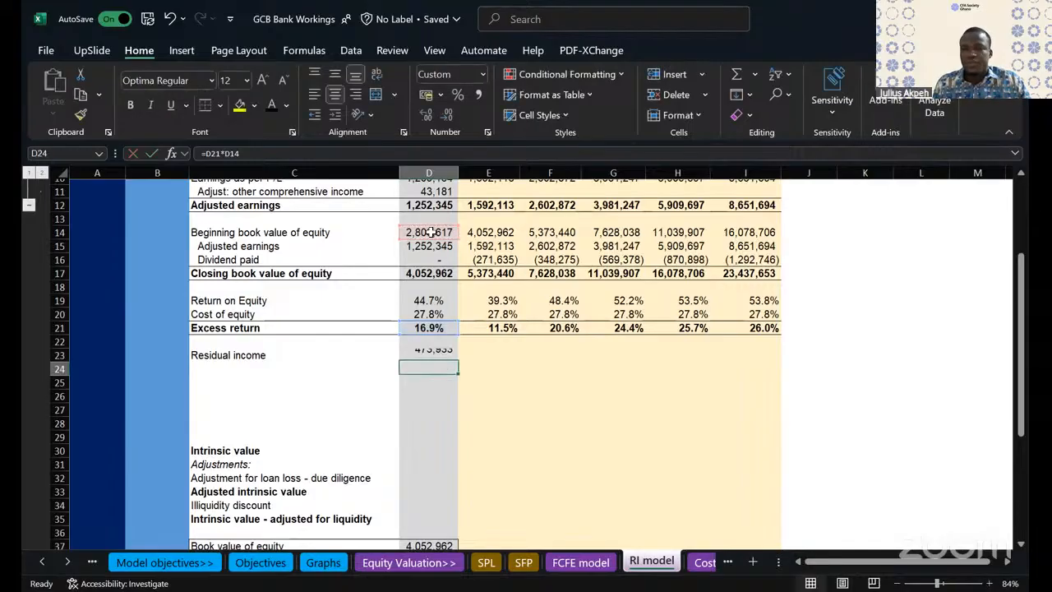
- Fill the residual income formula from D23 across FY25 to FY29, through I23
click(452, 357)
drag(458, 359, 777, 362)
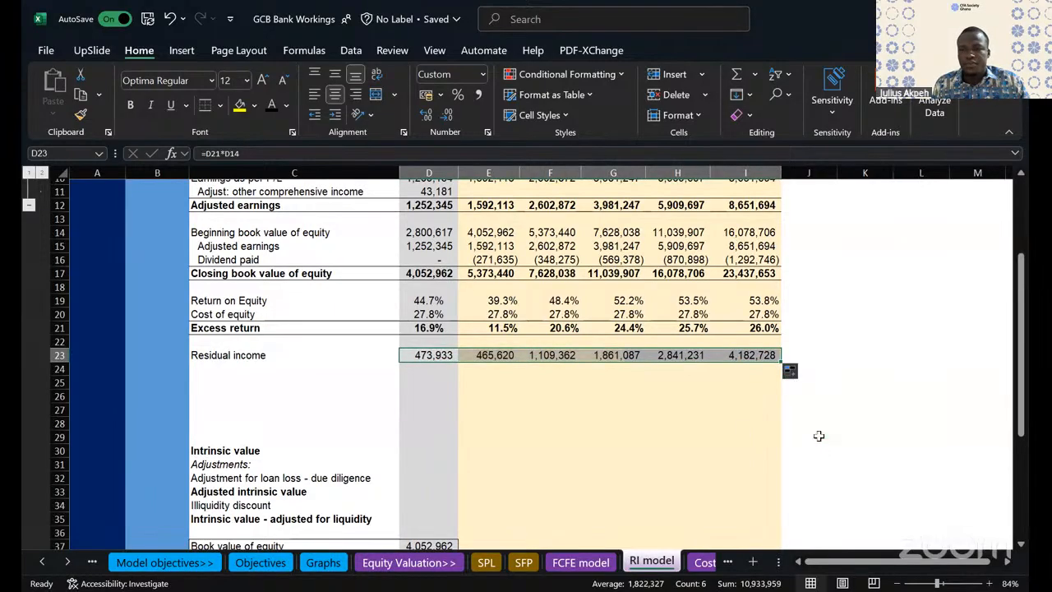
click(633, 449)
- Make the whole Residual income row 23 bold
scroll(539, 434, down, 1)
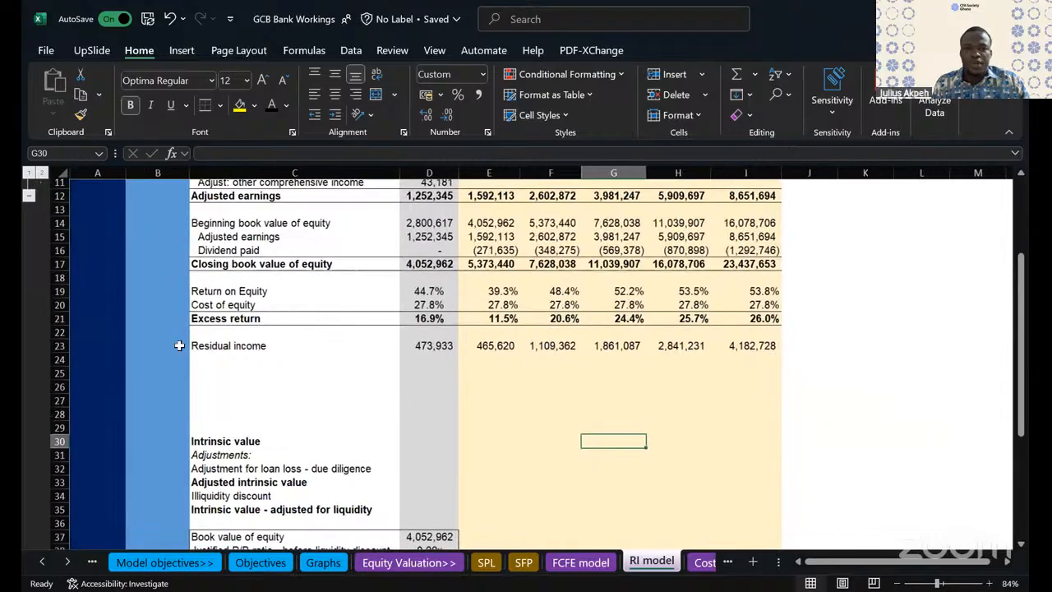
click(63, 346)
key(ctrl+b)
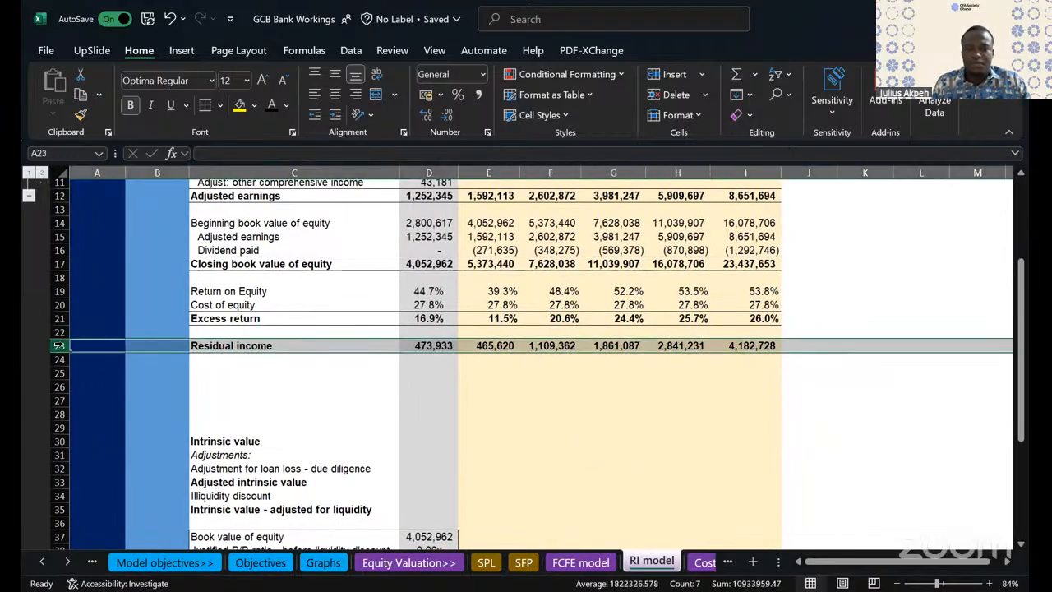
click(300, 374)
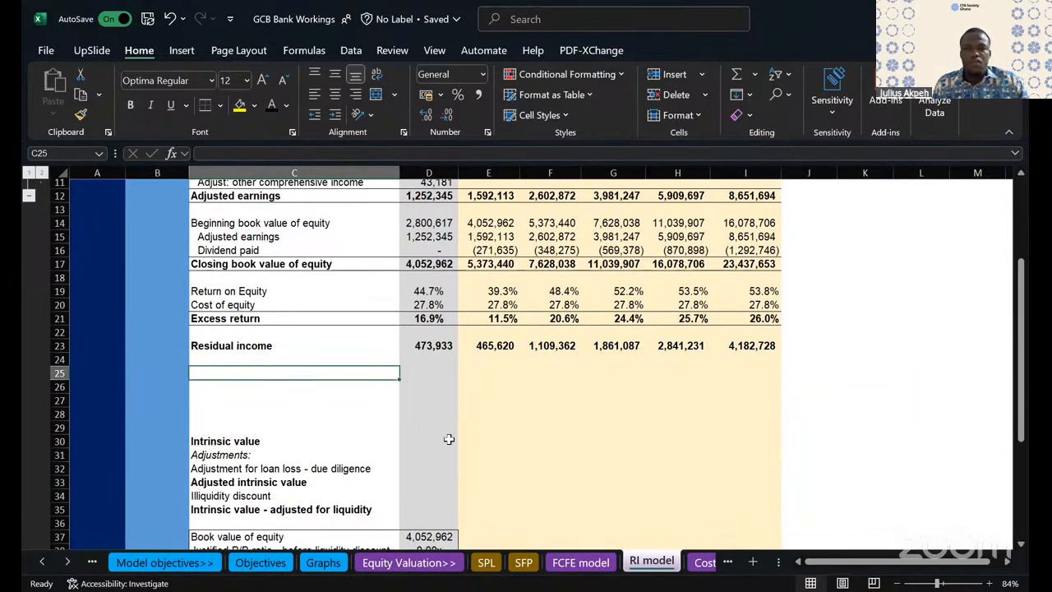
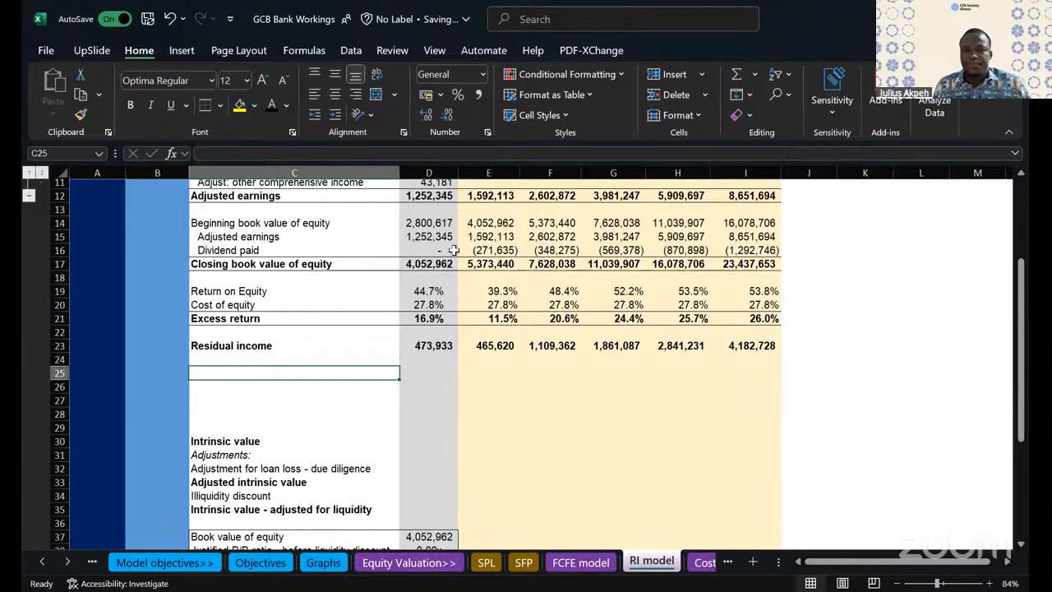
- Review the dividend paid, return on equity, excess return and residual income rows across the forecast years
scroll(259, 236, up, 1)
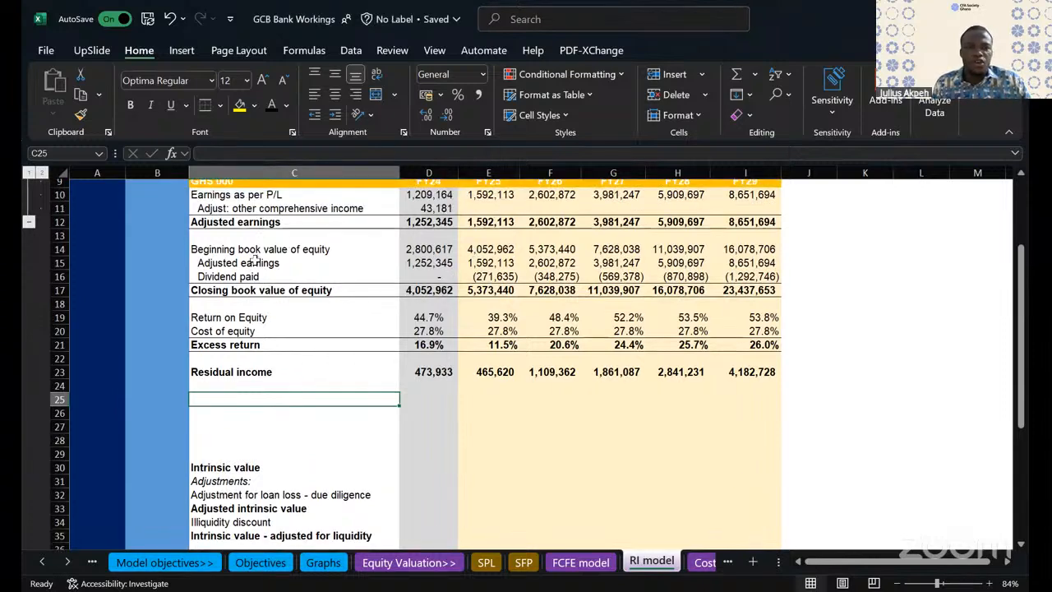
drag(254, 277, 731, 277)
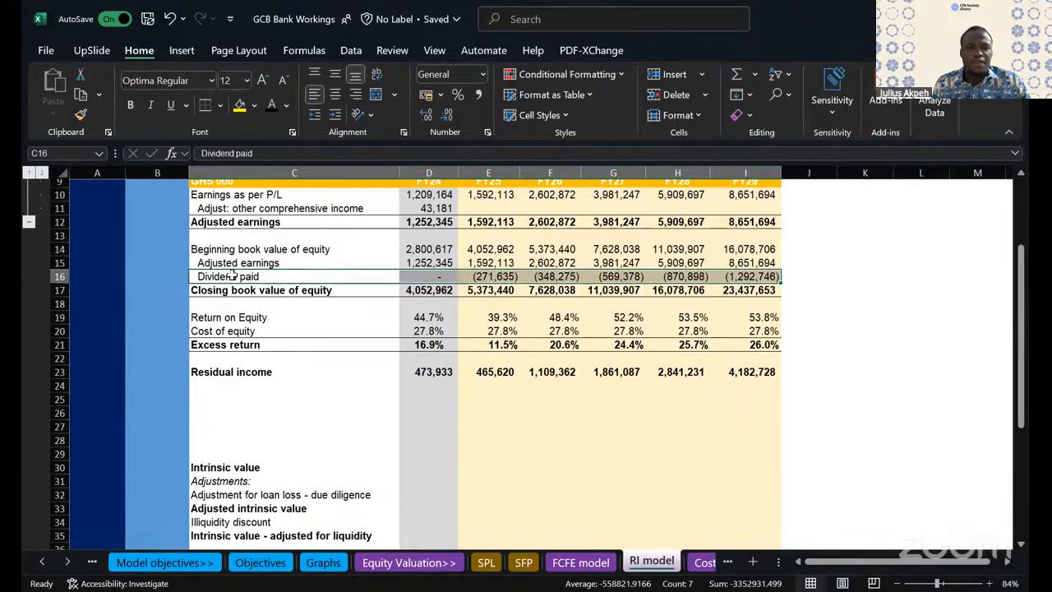
drag(232, 277, 737, 277)
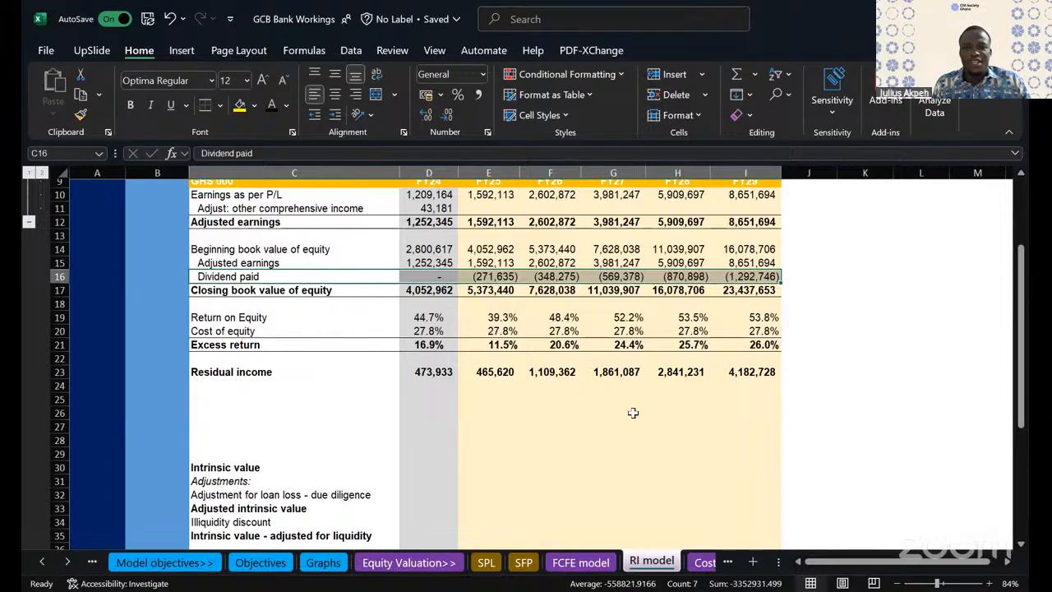
click(237, 372)
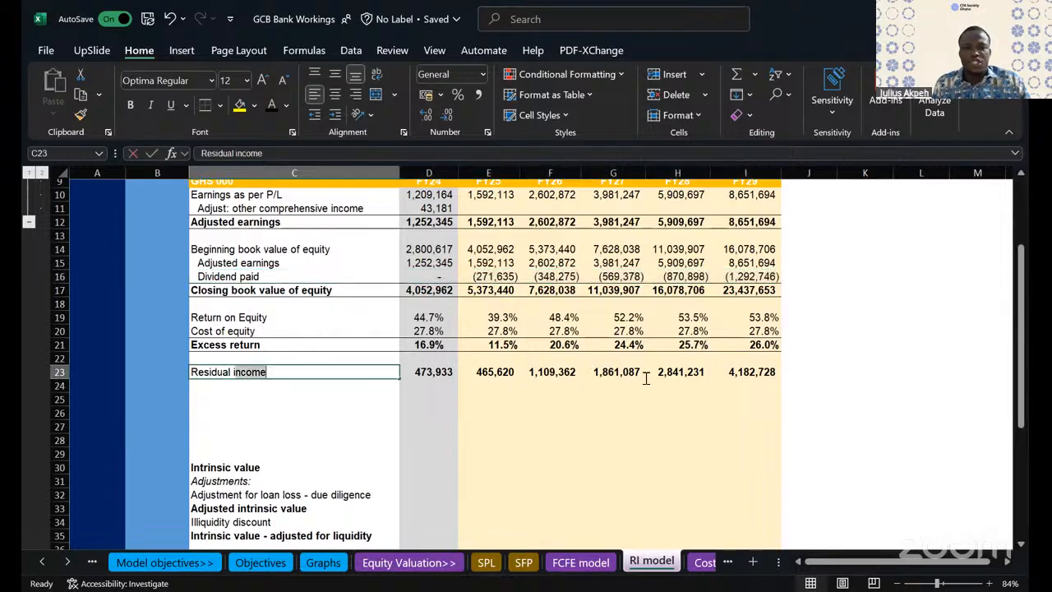
drag(717, 368, 689, 382)
click(619, 410)
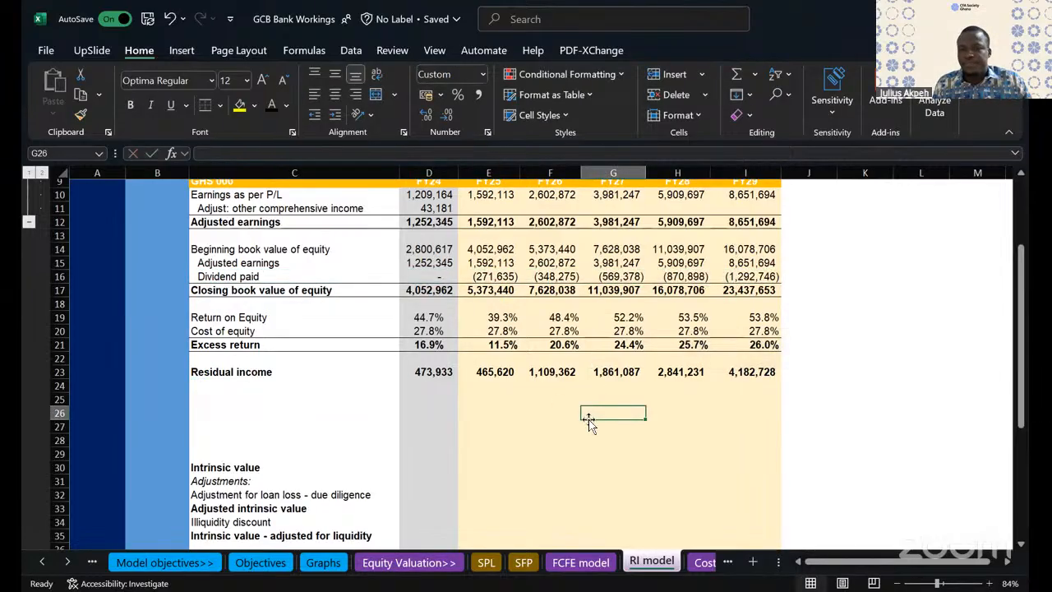
click(245, 375)
click(599, 440)
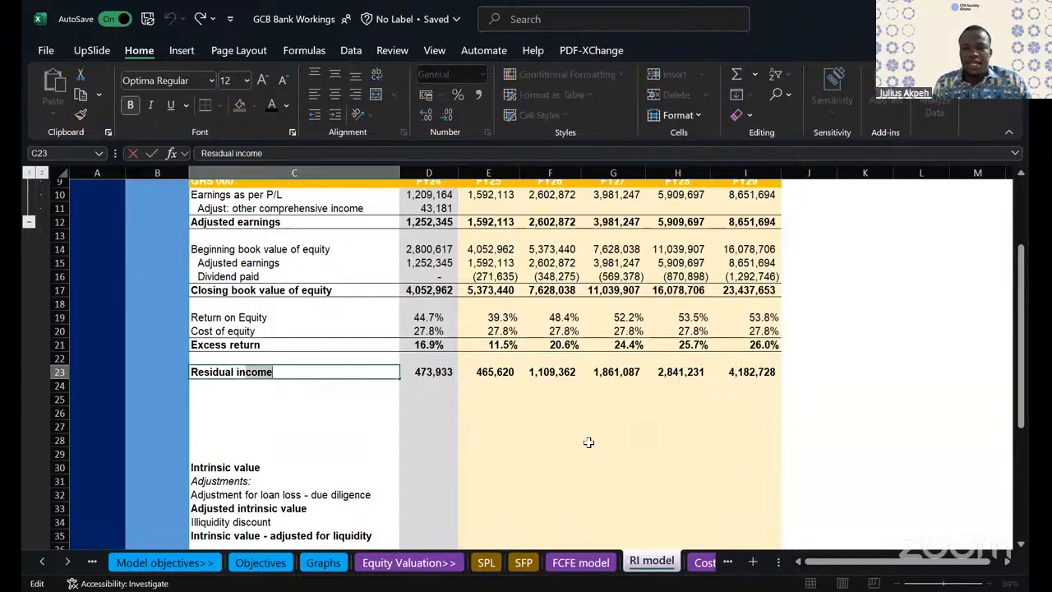
scroll(600, 384, down, 1)
drag(265, 361, 764, 362)
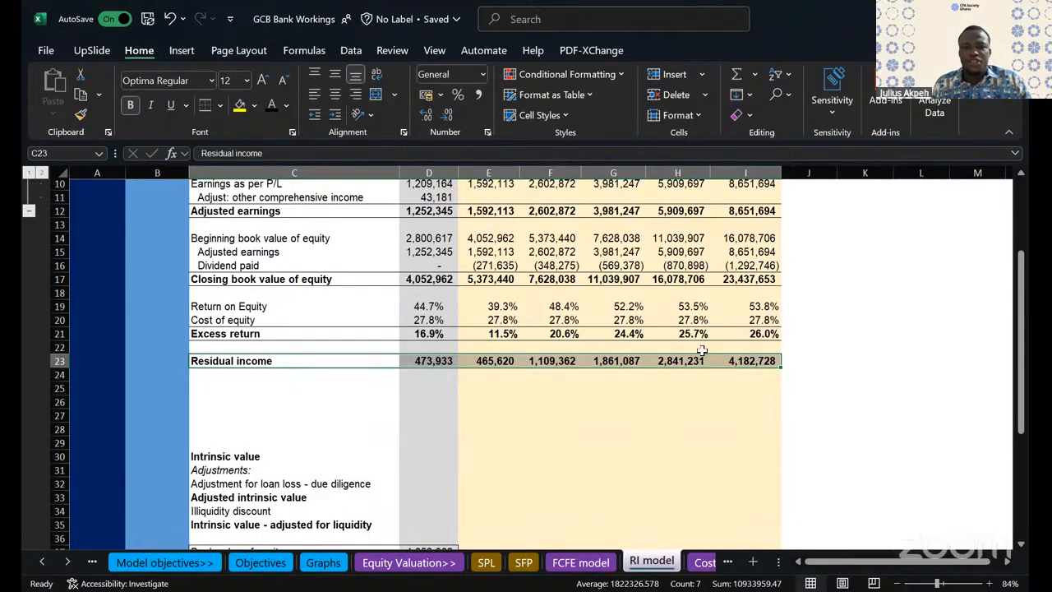
drag(492, 305, 759, 306)
click(501, 333)
drag(502, 332, 776, 337)
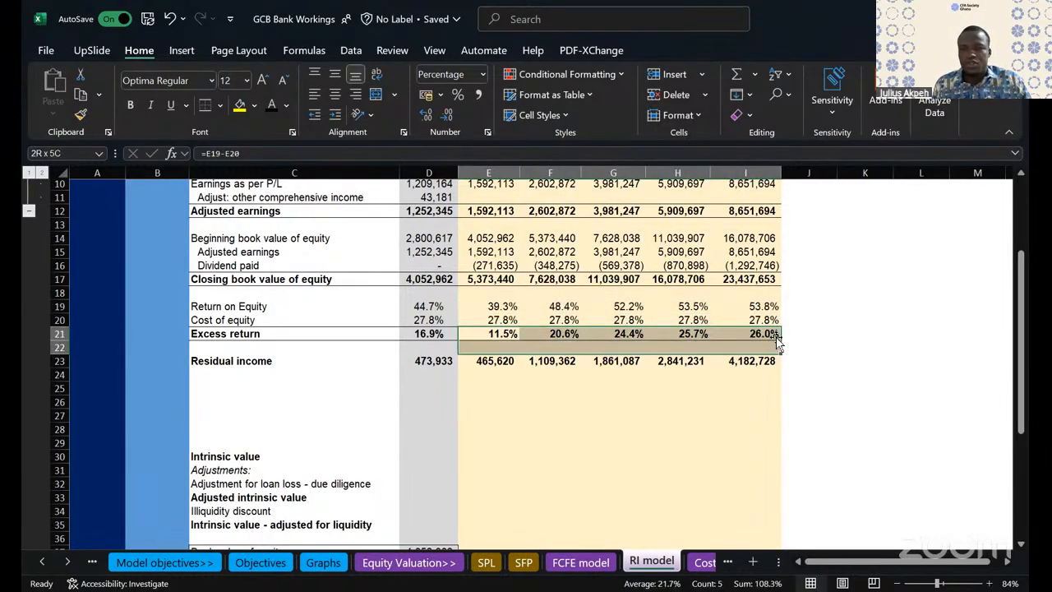
click(515, 440)
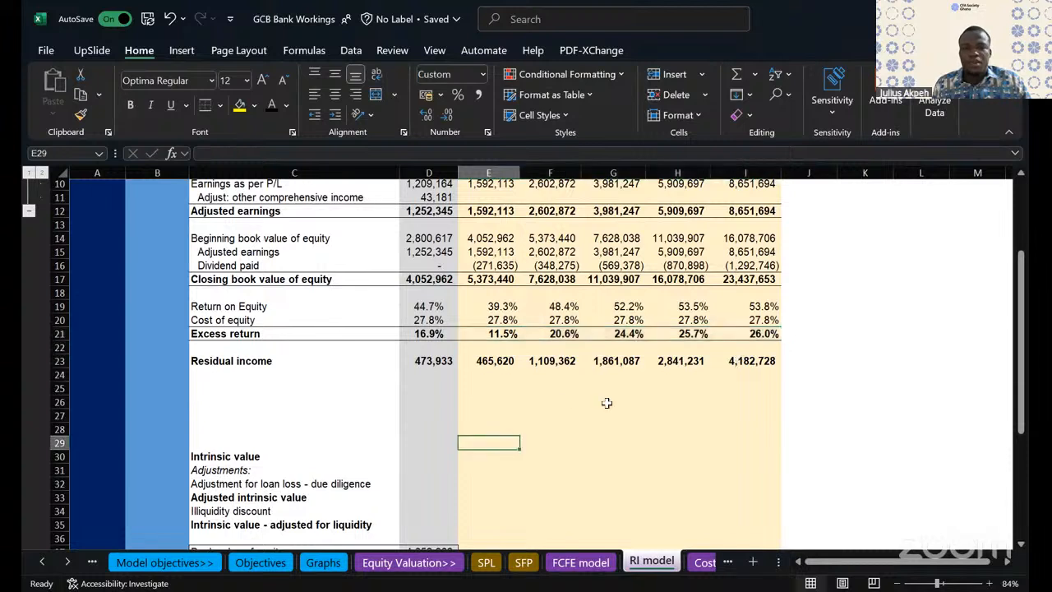
- Label C24 "Terminal value" directly below the Residual income row
click(223, 371)
text(Twen)
key(BackSpace)
key(BackSpace)
text(rmi)
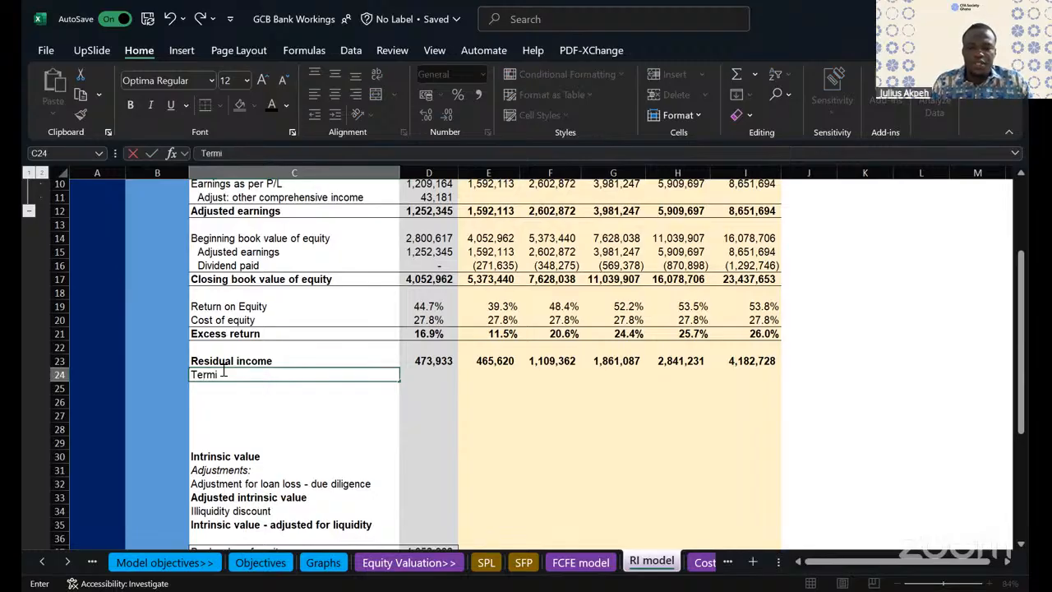
text(nal value)
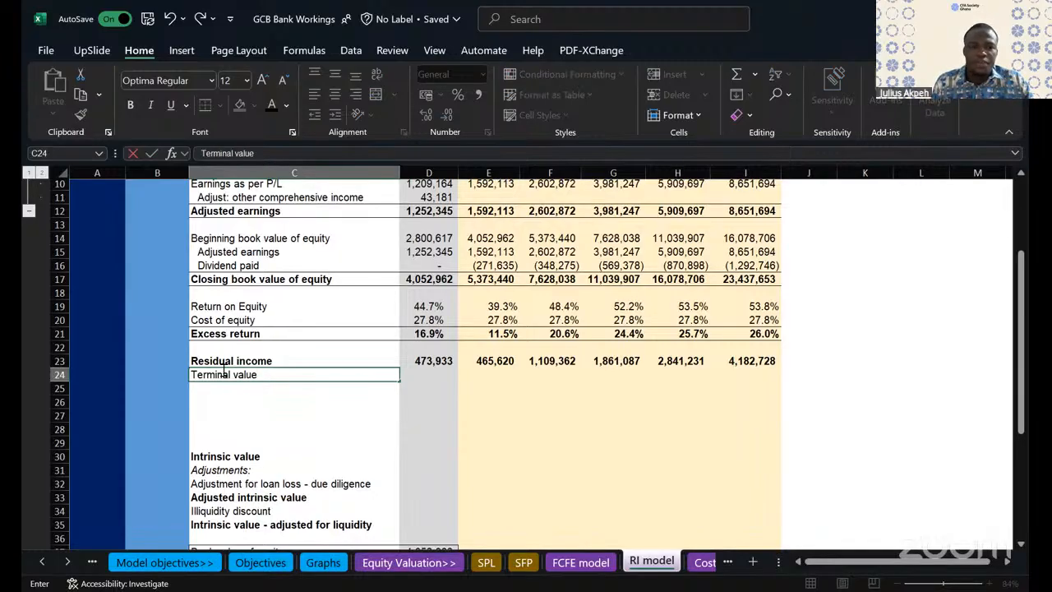
click(637, 429)
- Examine the book value of equity roll-forward, from the FY24 beginning balance through adjusted earnings to the closing book value row
scroll(637, 429, up, 1)
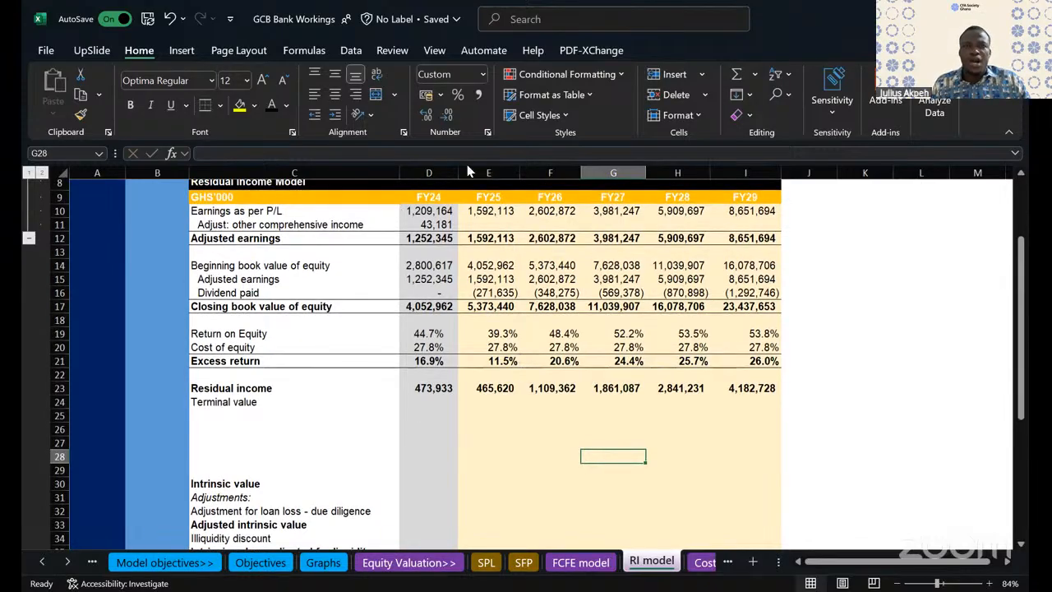
click(429, 265)
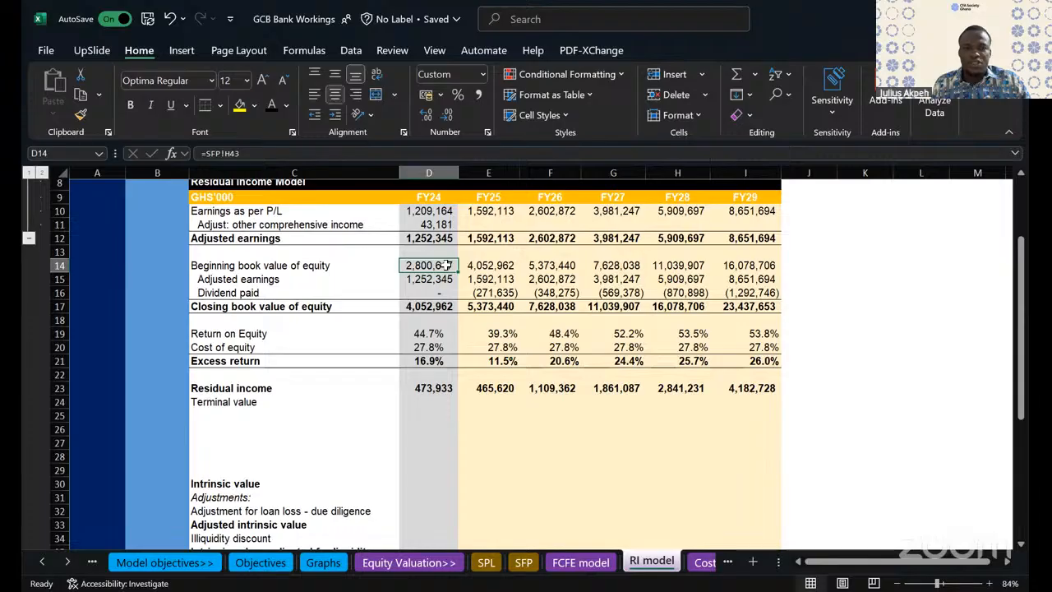
click(230, 275)
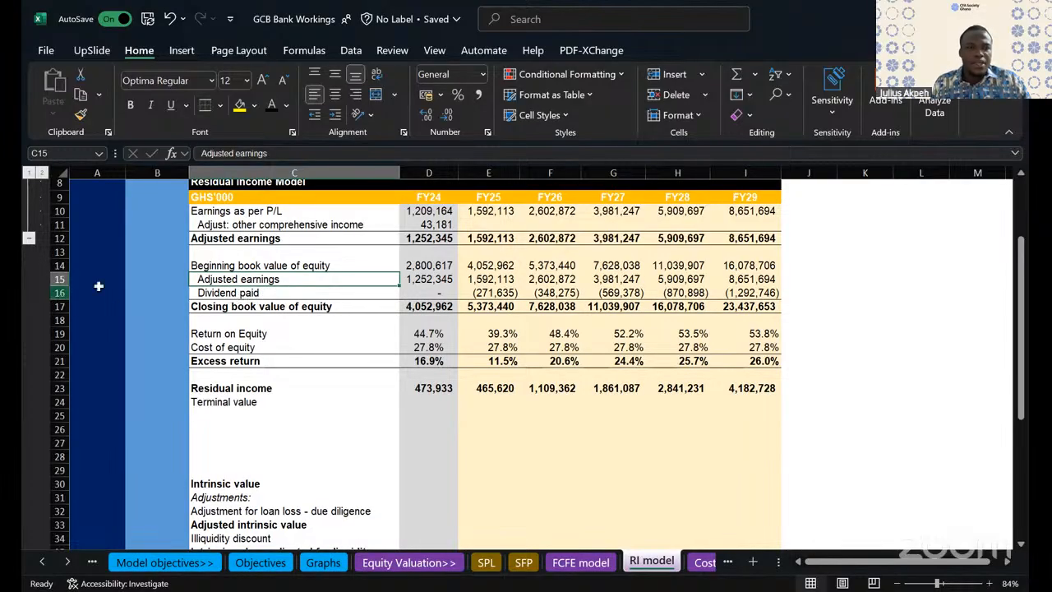
click(216, 306)
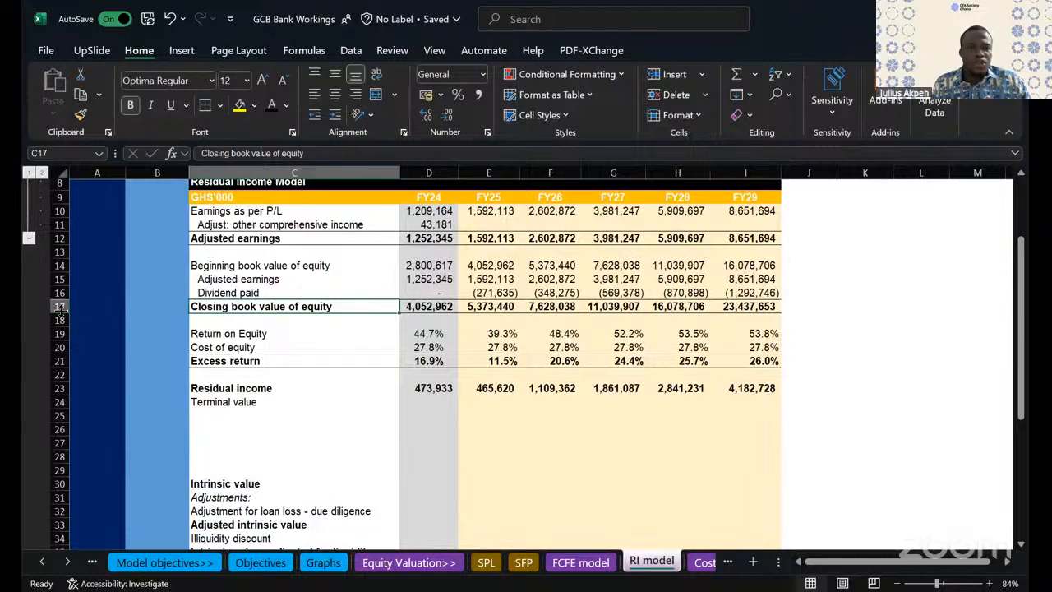
click(58, 306)
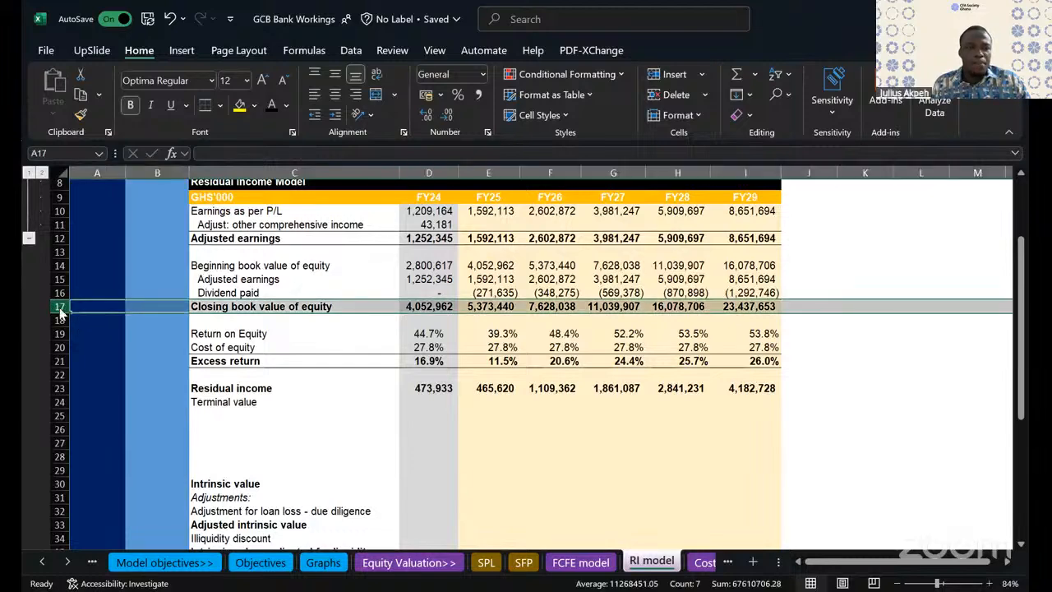
right_click(60, 312)
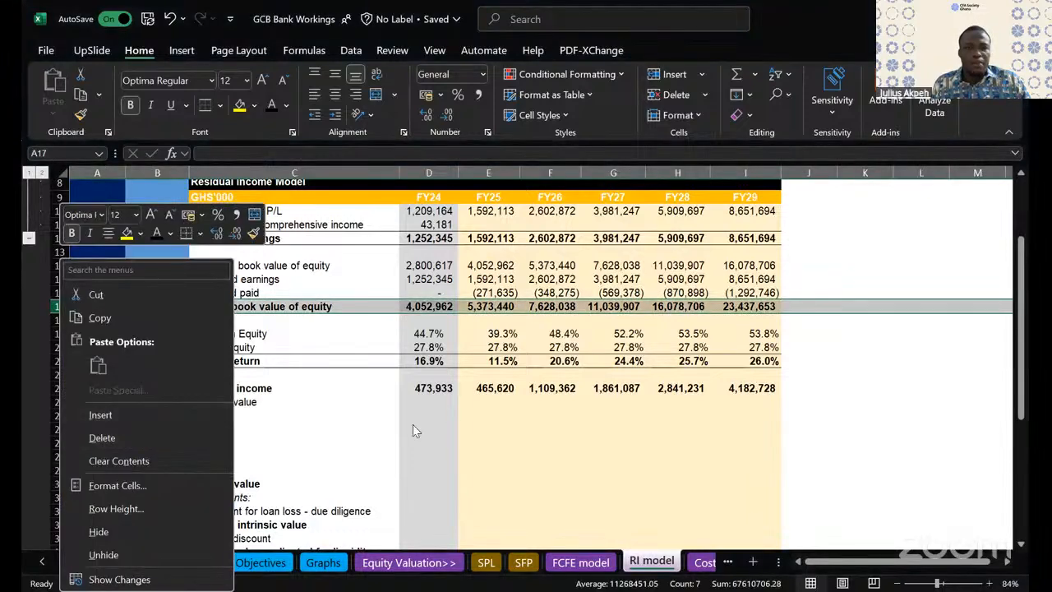
key(Escape)
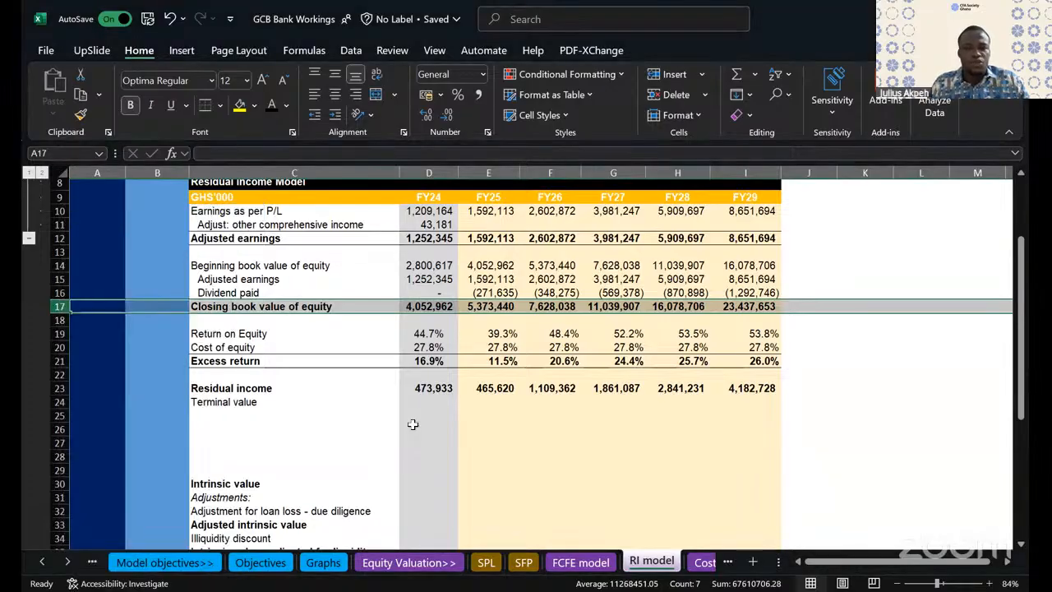
- Remove the bold formatting from the Residual income row, C23 through I23
click(356, 402)
scroll(270, 326, down, 2)
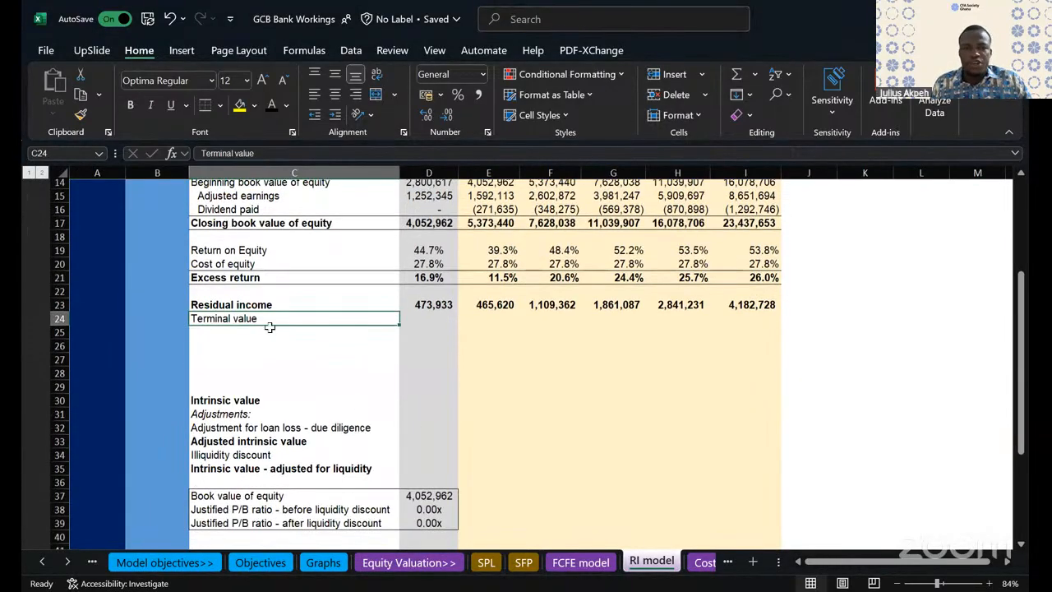
scroll(791, 341, up, 1)
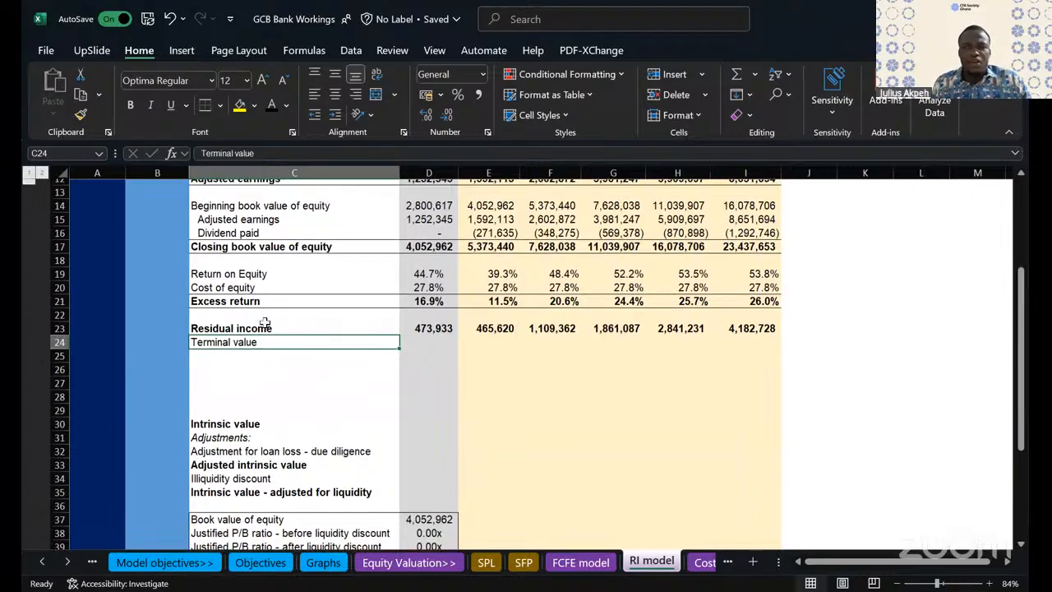
drag(256, 326, 771, 328)
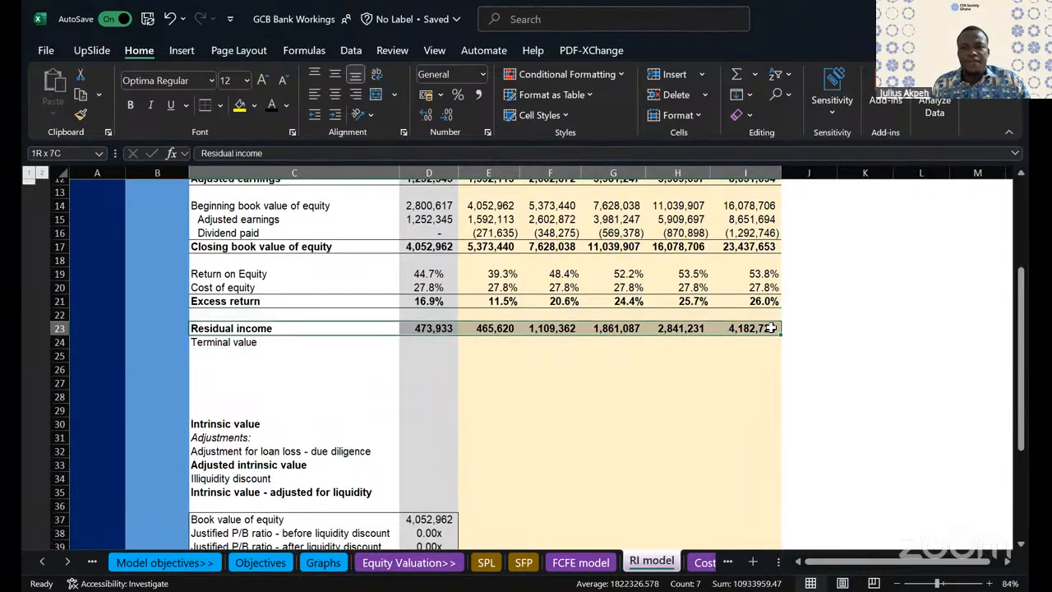
click(503, 410)
- Review the valuation assumptions needed for the FY29 terminal value: valuation date, cost of equity, average industry ROE and terminal-year dividend pay-out ratio
click(754, 340)
scroll(755, 340, down, 7)
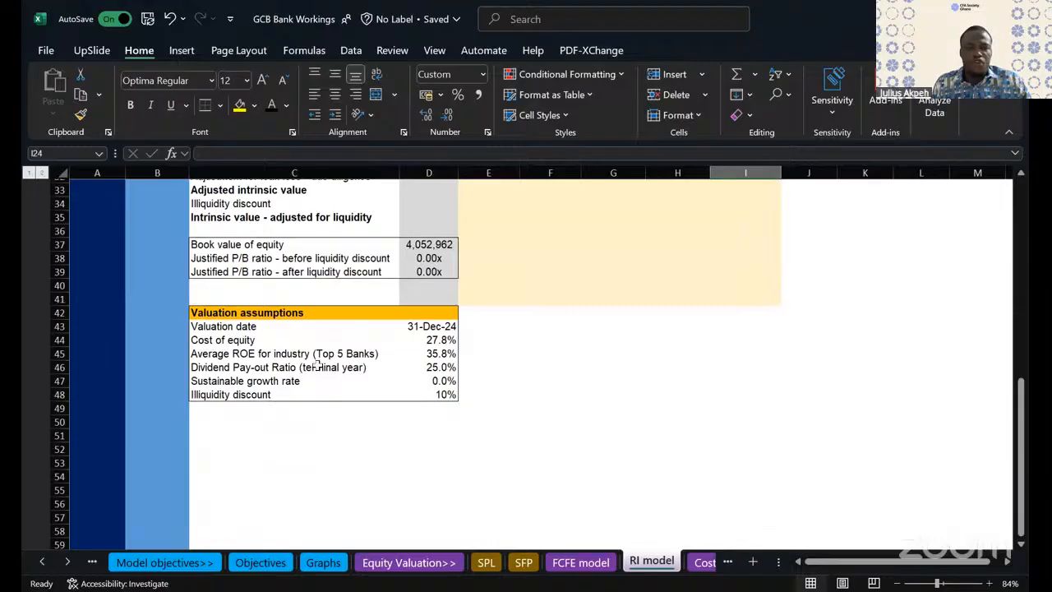
click(217, 327)
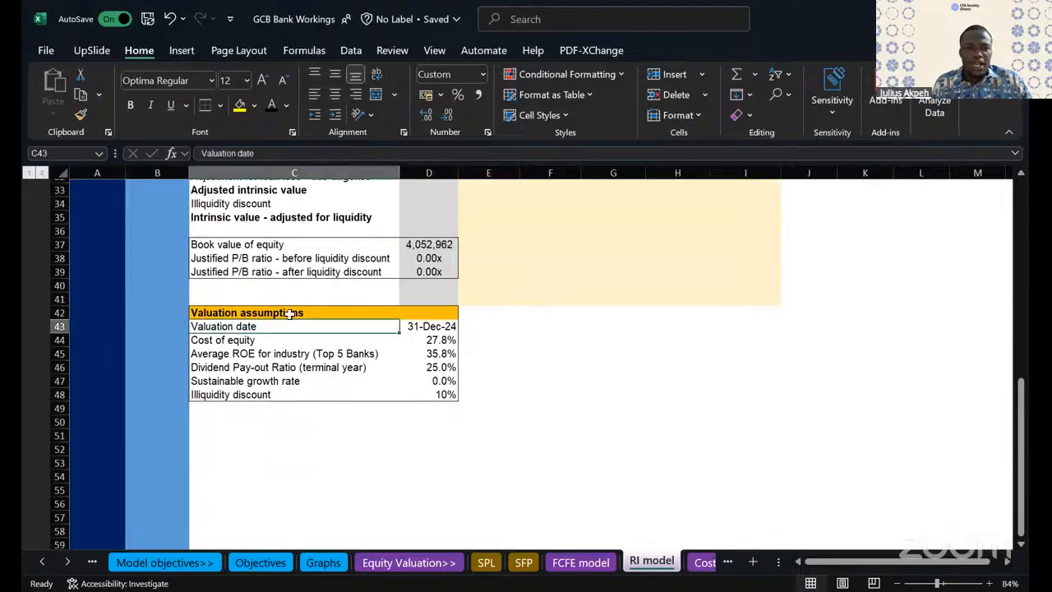
shift+click(419, 325)
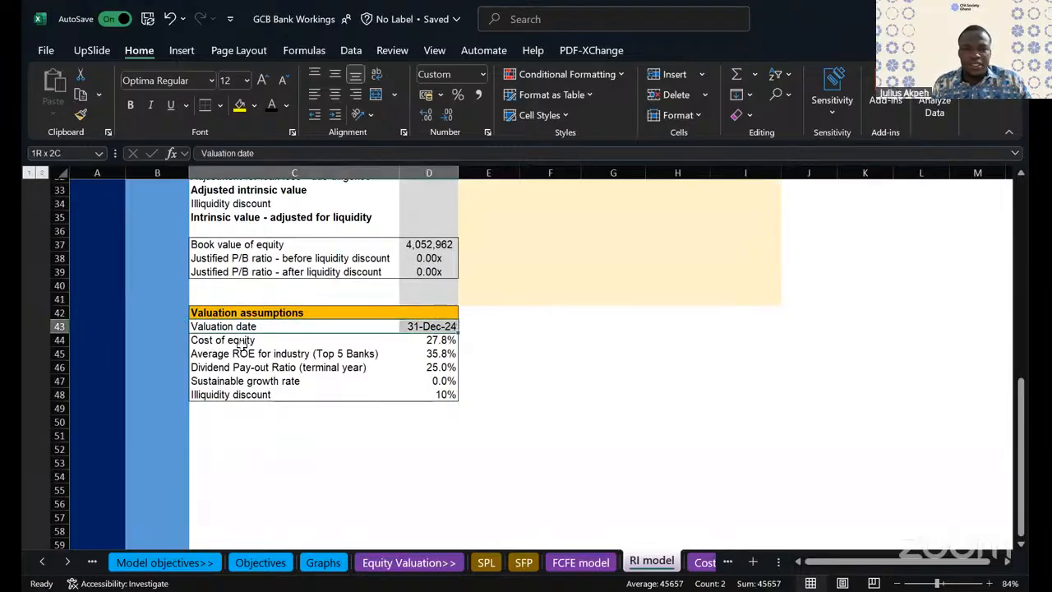
drag(227, 339, 429, 335)
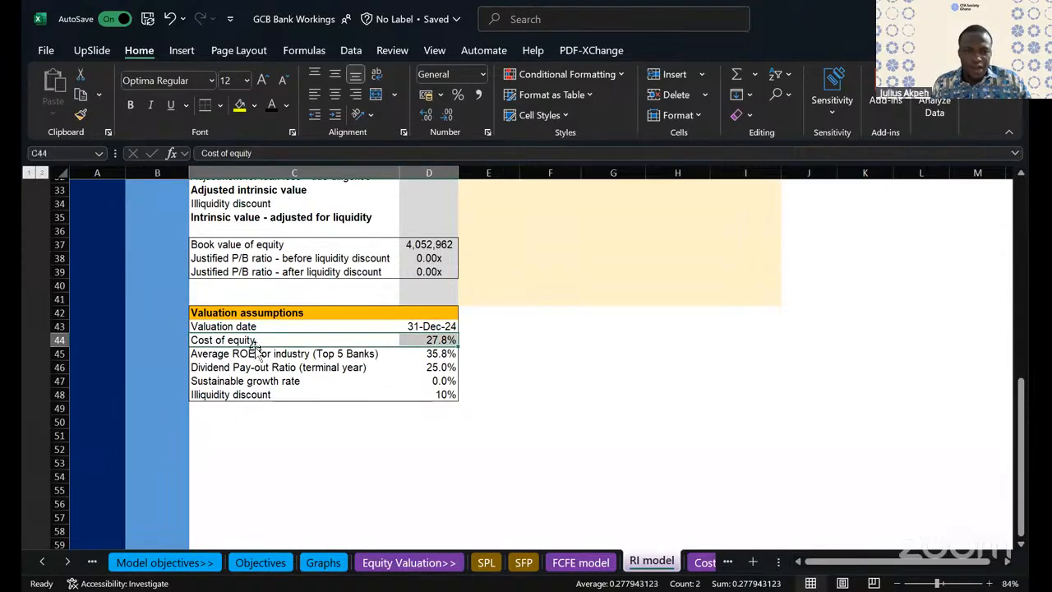
drag(240, 352, 469, 370)
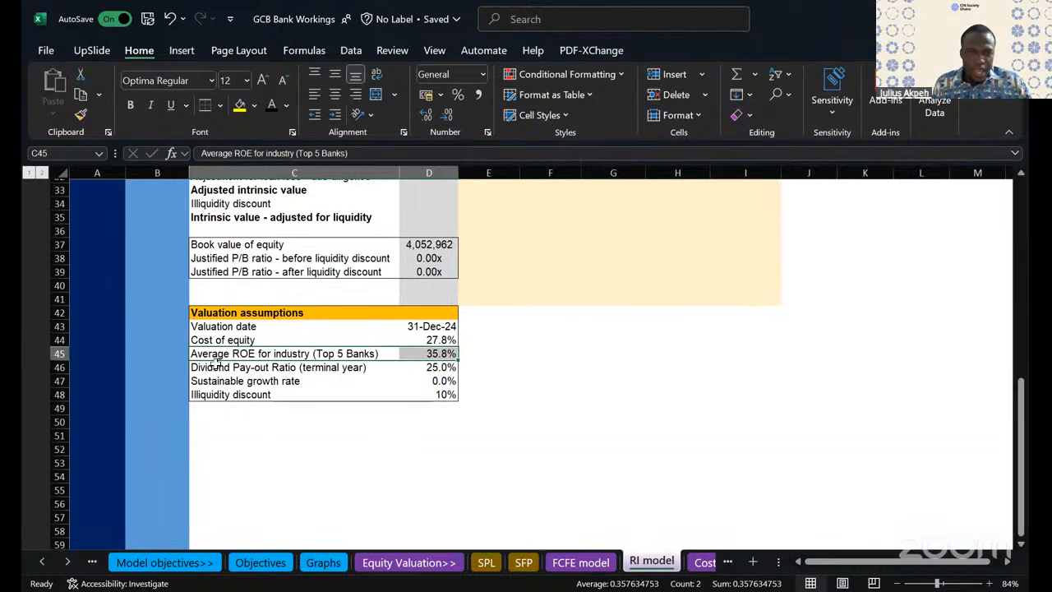
drag(308, 368, 444, 367)
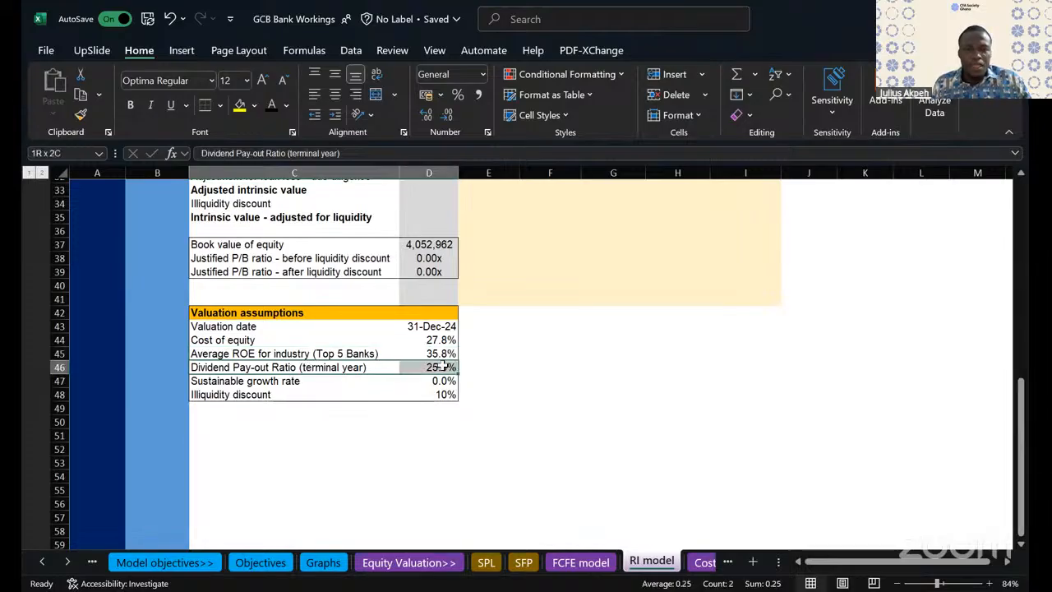
drag(443, 368, 444, 368)
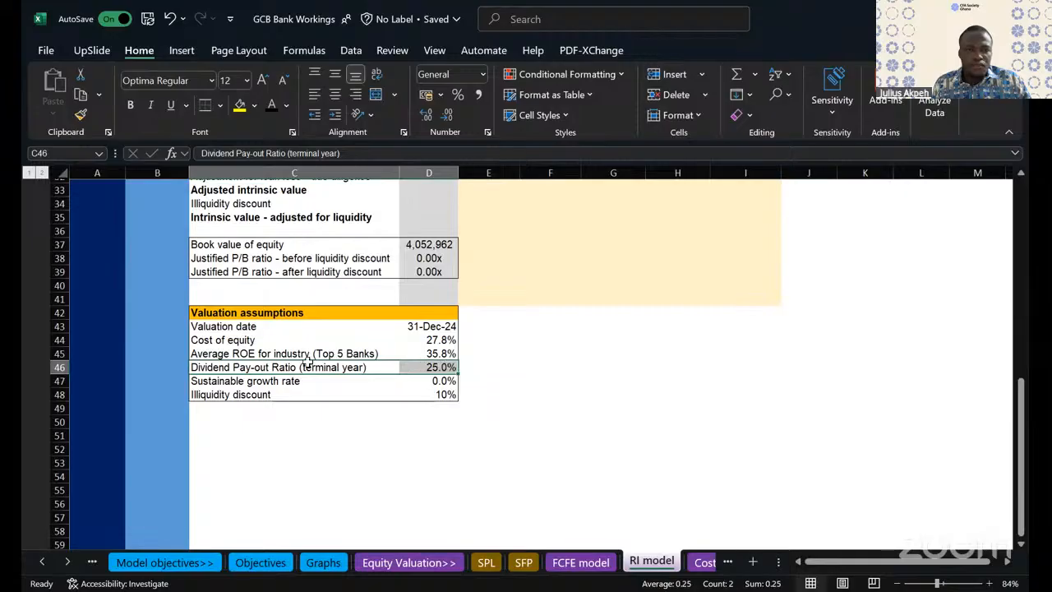
click(238, 354)
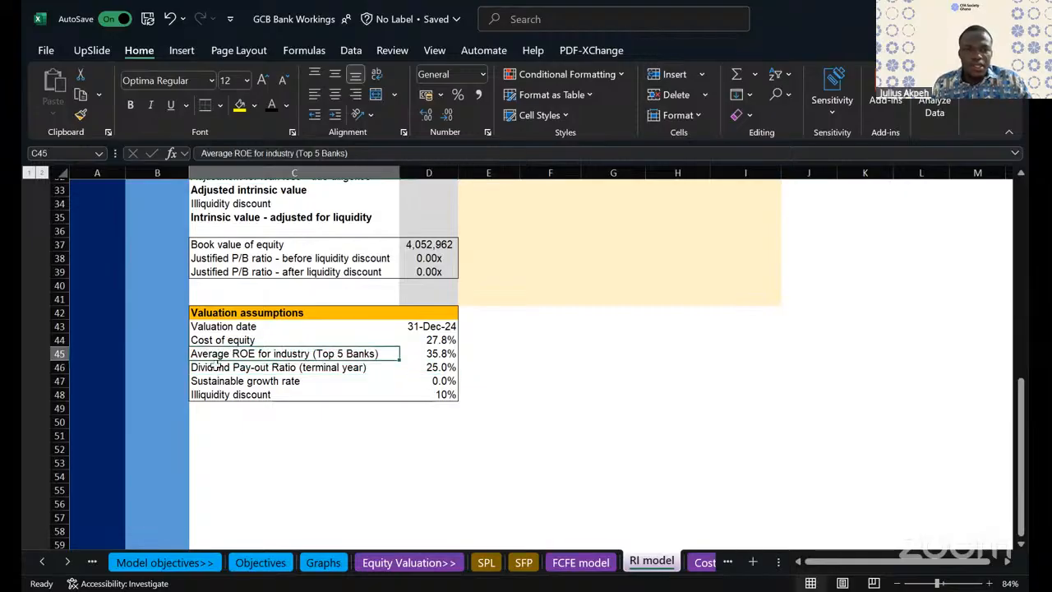
- Replace the dividend pay-out ratio label in C46 with "Sustainable ROE"
click(216, 366)
text(Sustian)
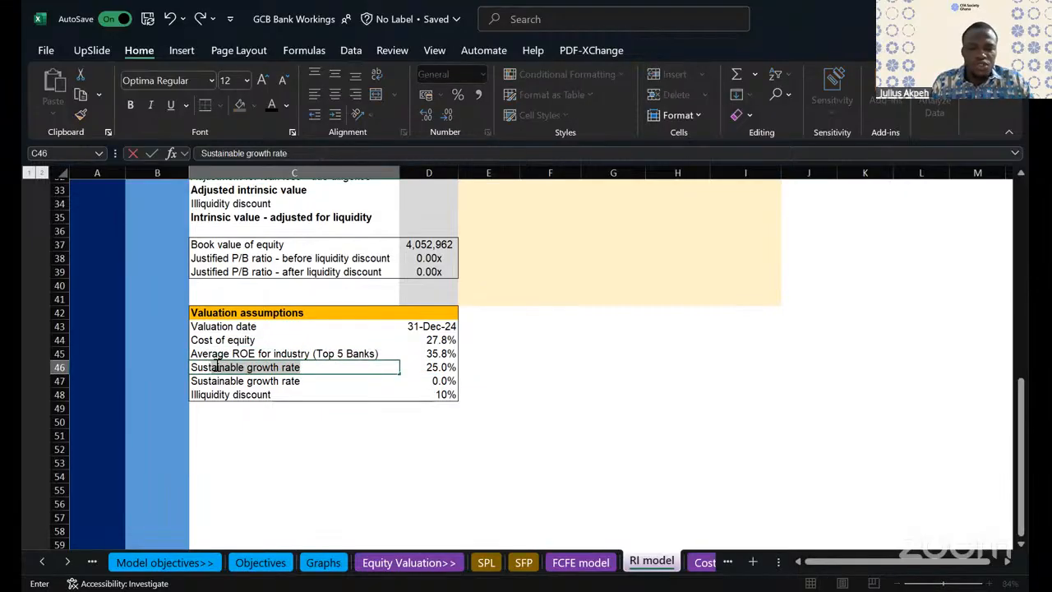
key(BackSpace)
key(BackSpace)
key(BackSpace)
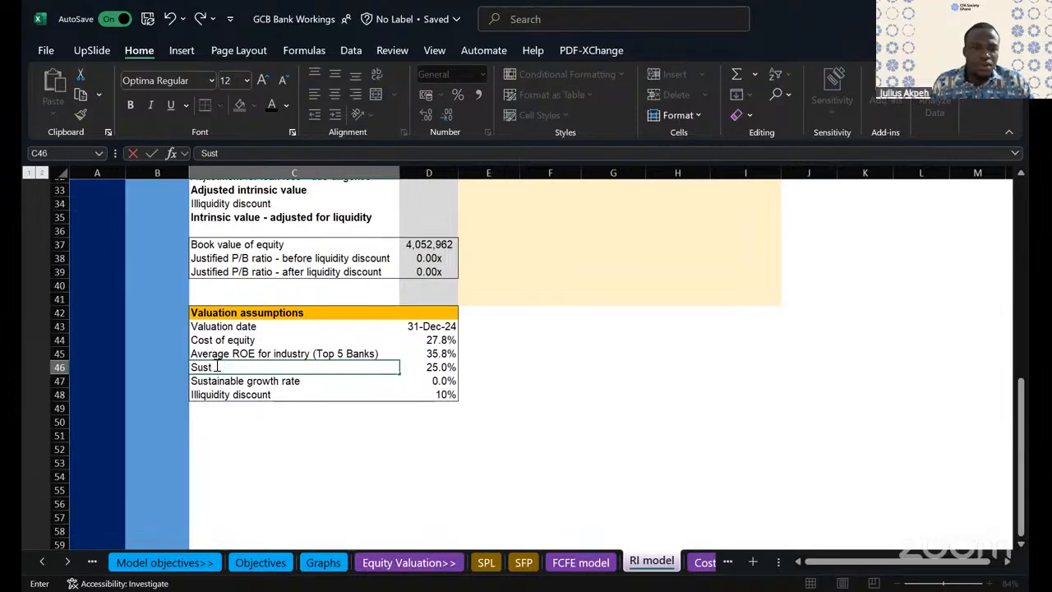
text(ainable R)
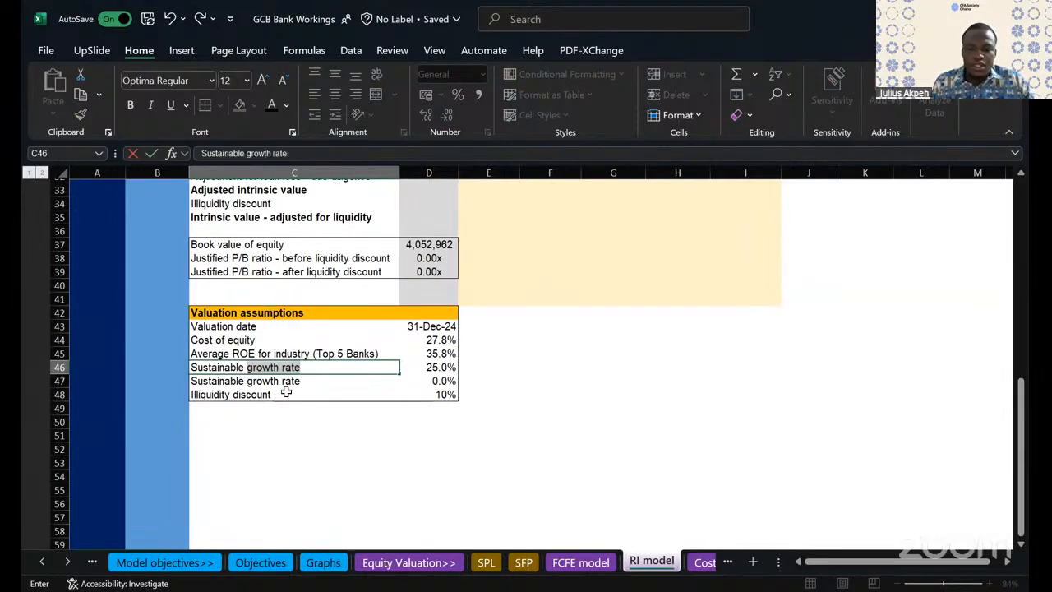
text(OE)
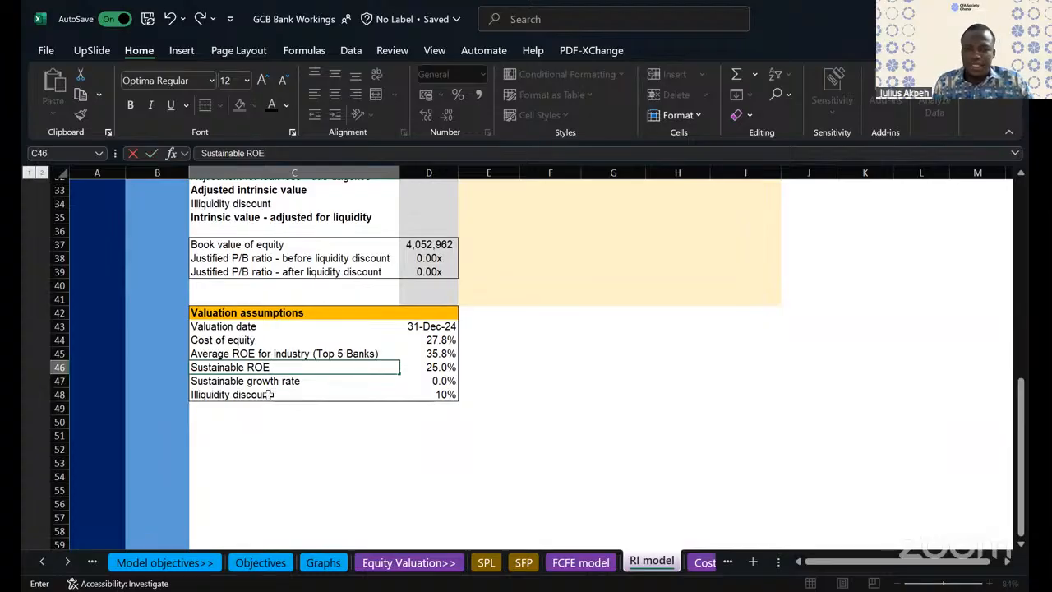
key(Return)
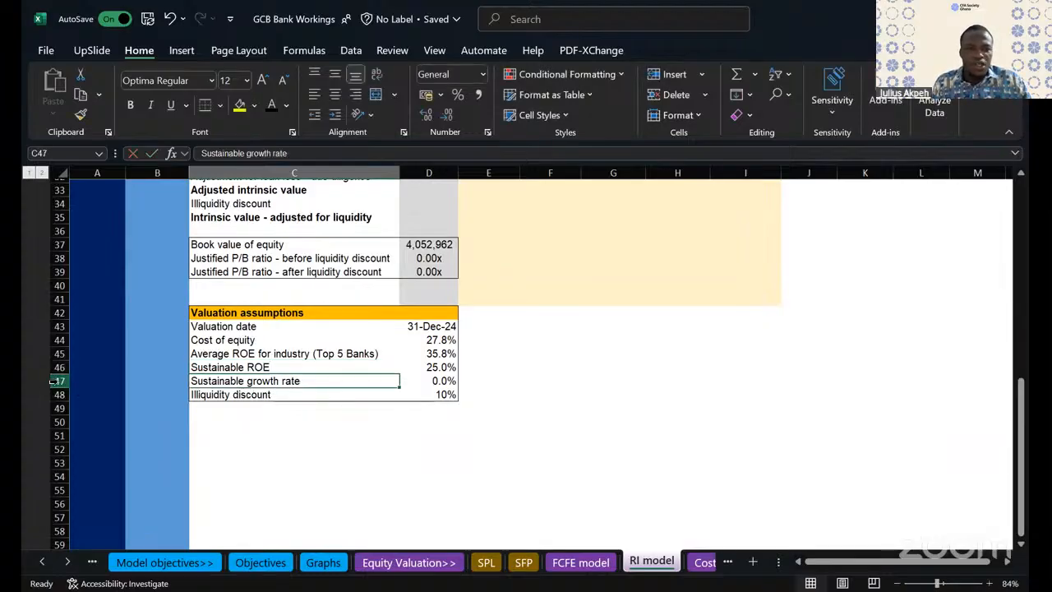
- Try deleting the Sustainable growth rate row, row 47, from the valuation assumptions and undo the deletion
click(54, 381)
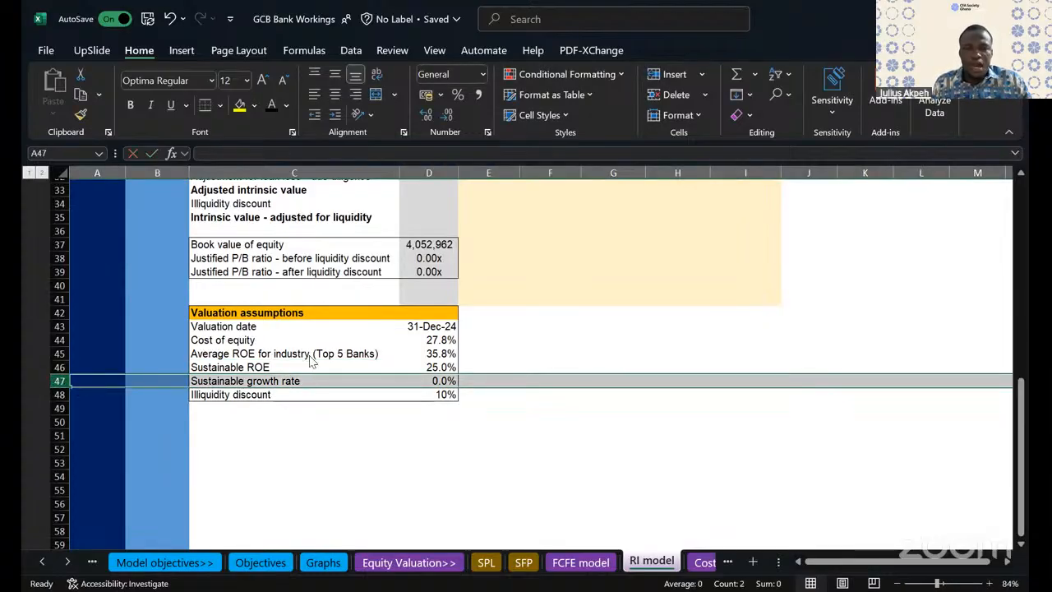
key(shift+F10)
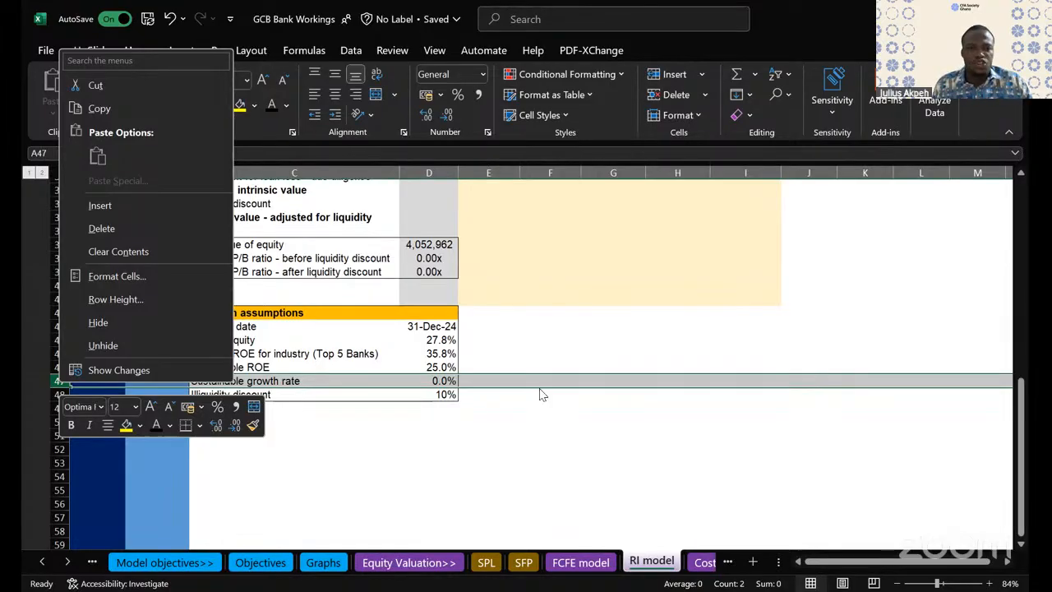
click(62, 381)
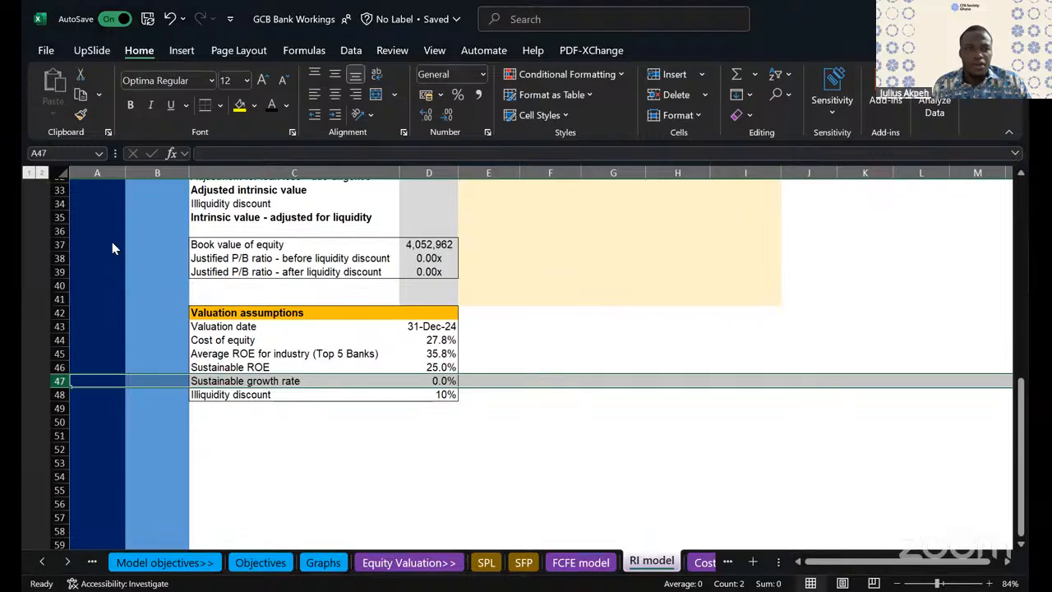
right_click(63, 381)
click(106, 228)
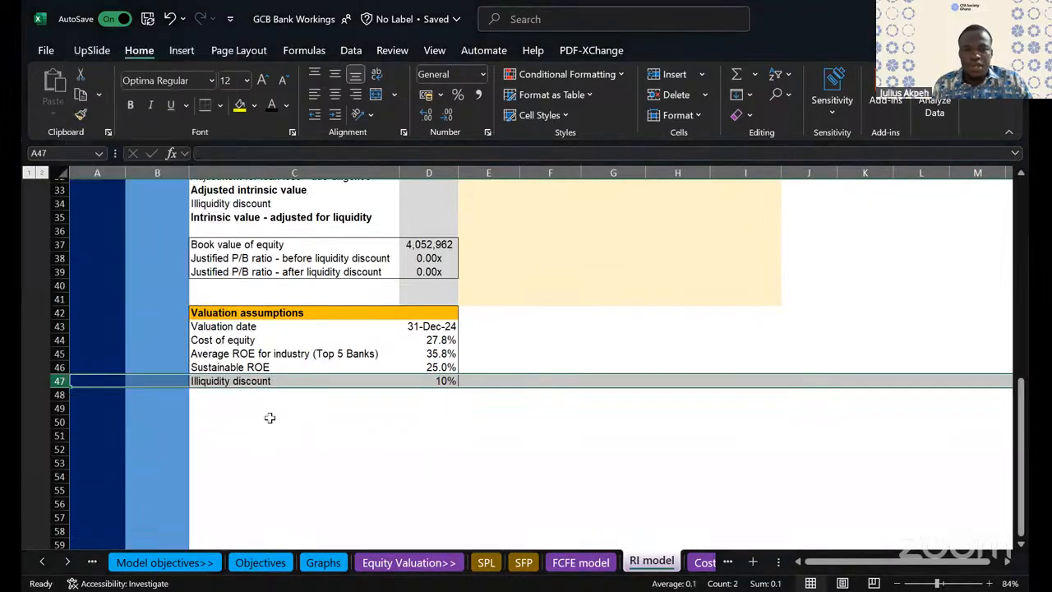
click(500, 394)
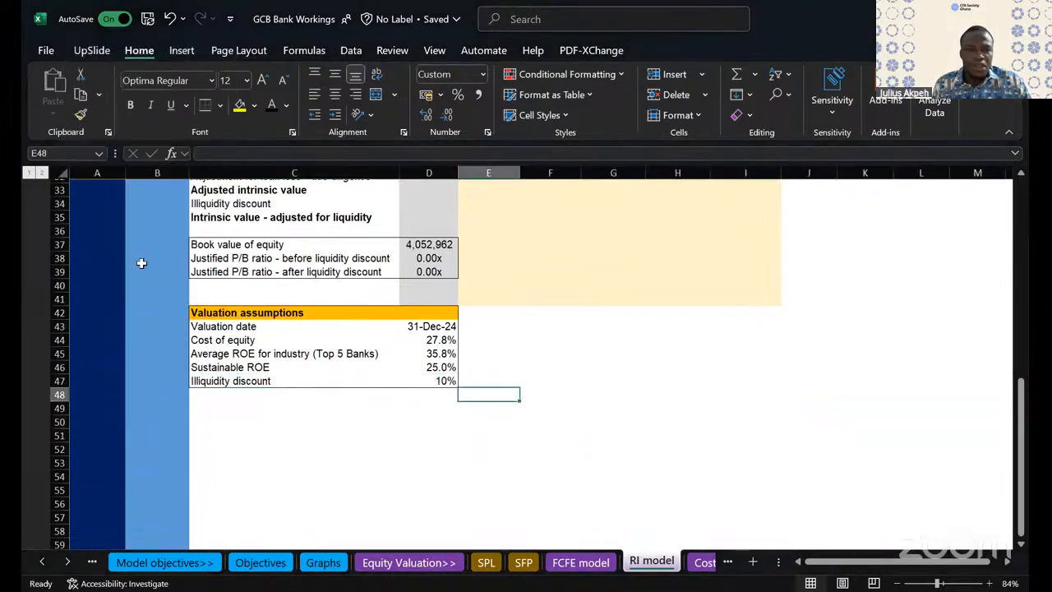
click(169, 18)
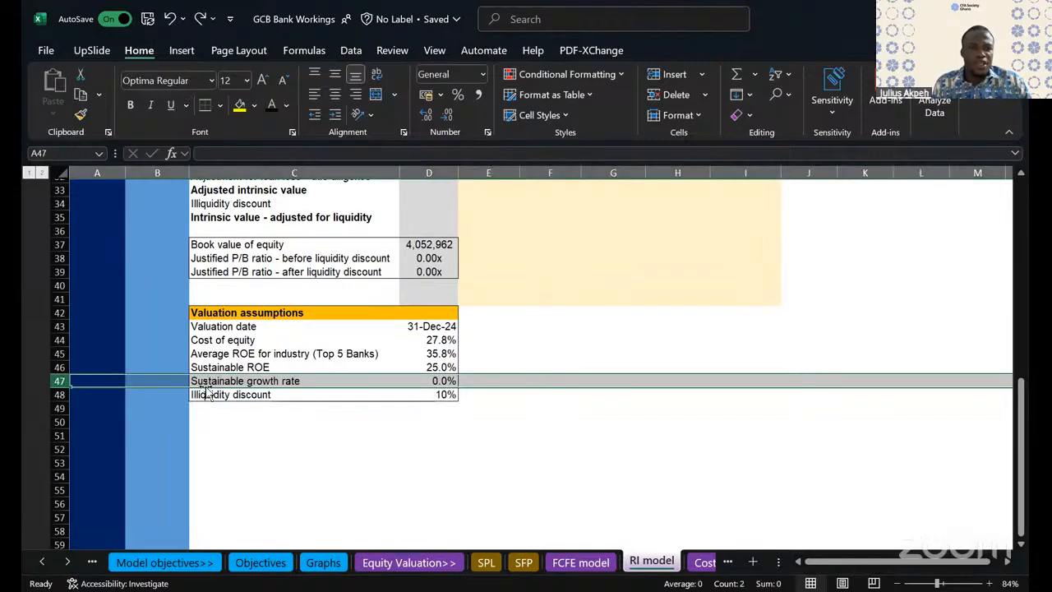
- Replace the Sustainable growth rate label in C47 with "Persistence factor"
click(214, 381)
text(Persisten)
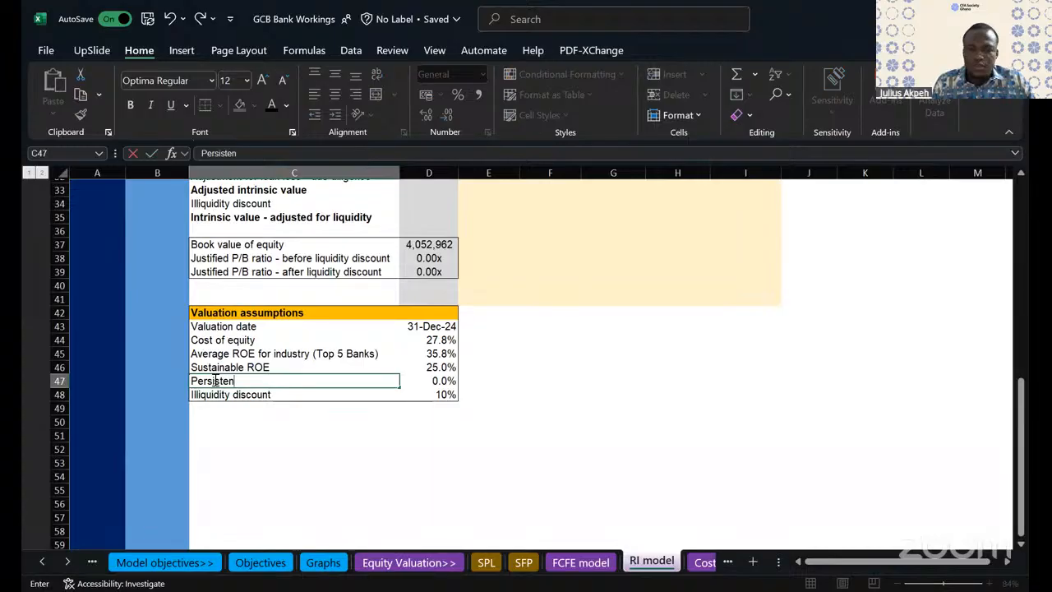
text(ce factor)
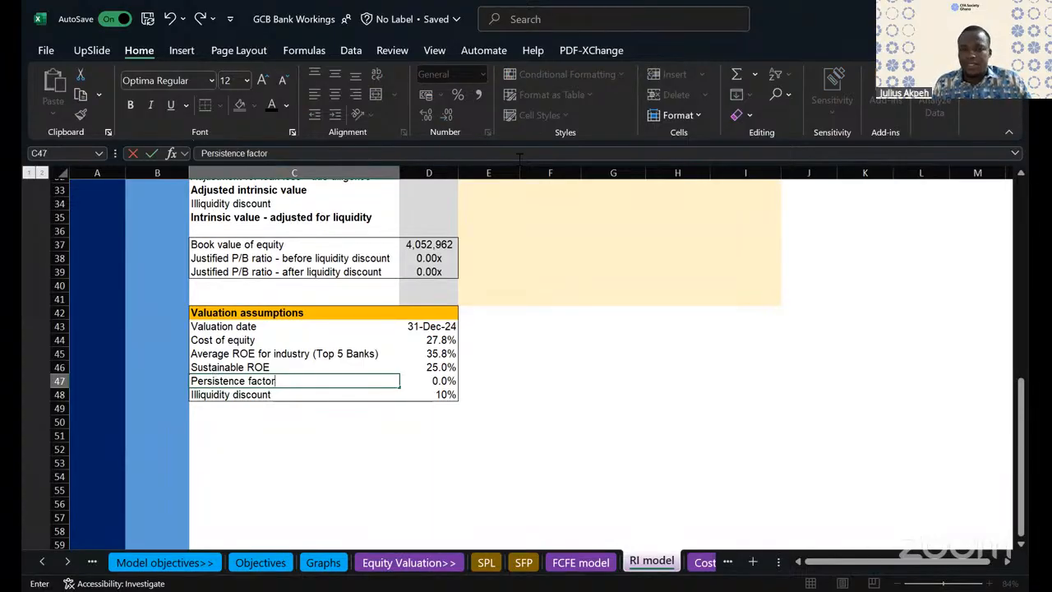
- Set the persistence factor in D47 to 1 and format it in comma style instead of as a percentage
click(426, 380)
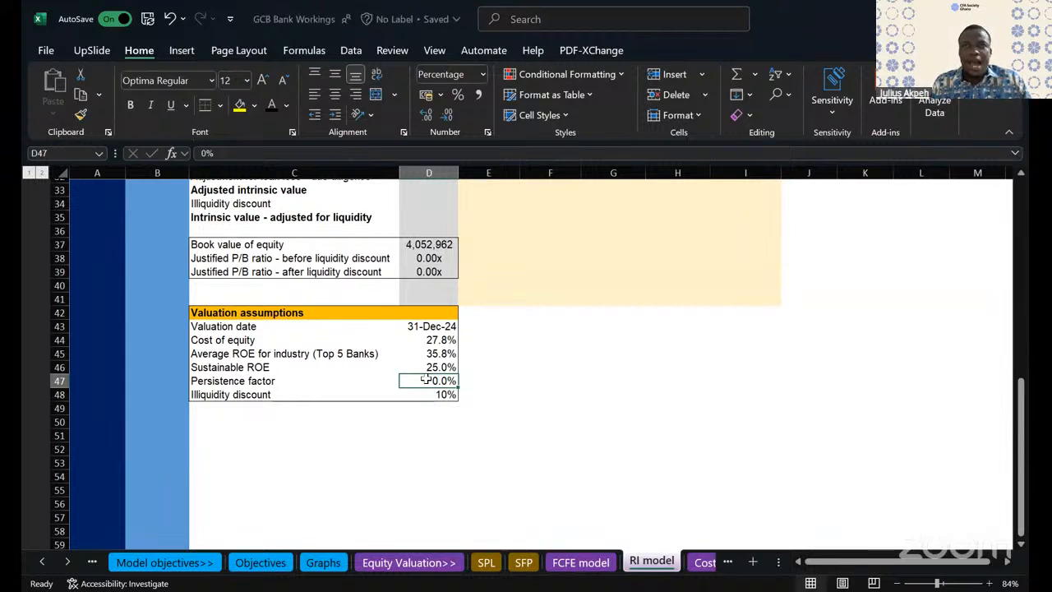
text(1)
click(559, 396)
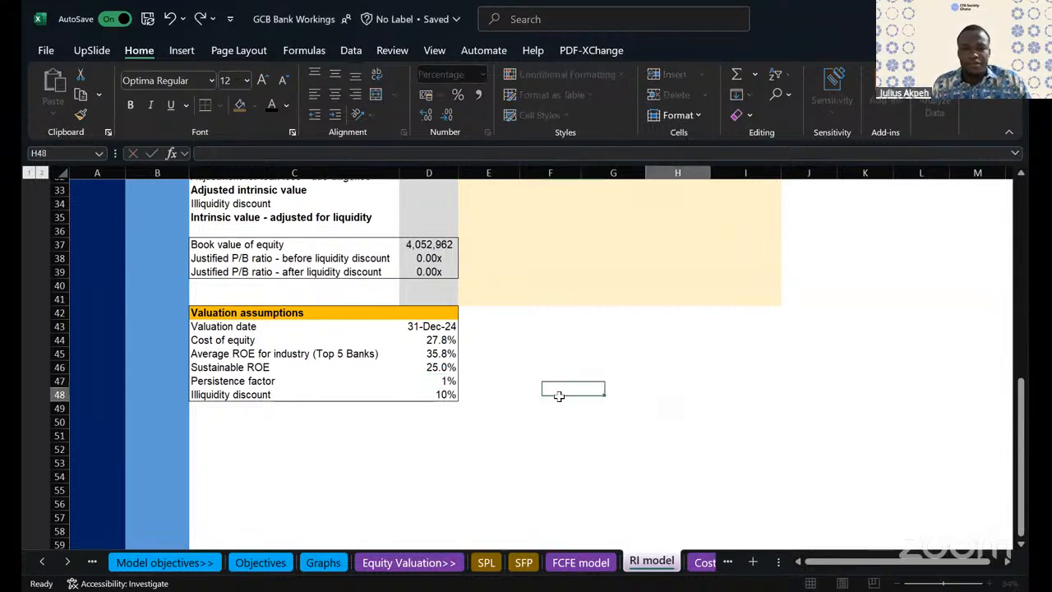
click(451, 380)
click(480, 94)
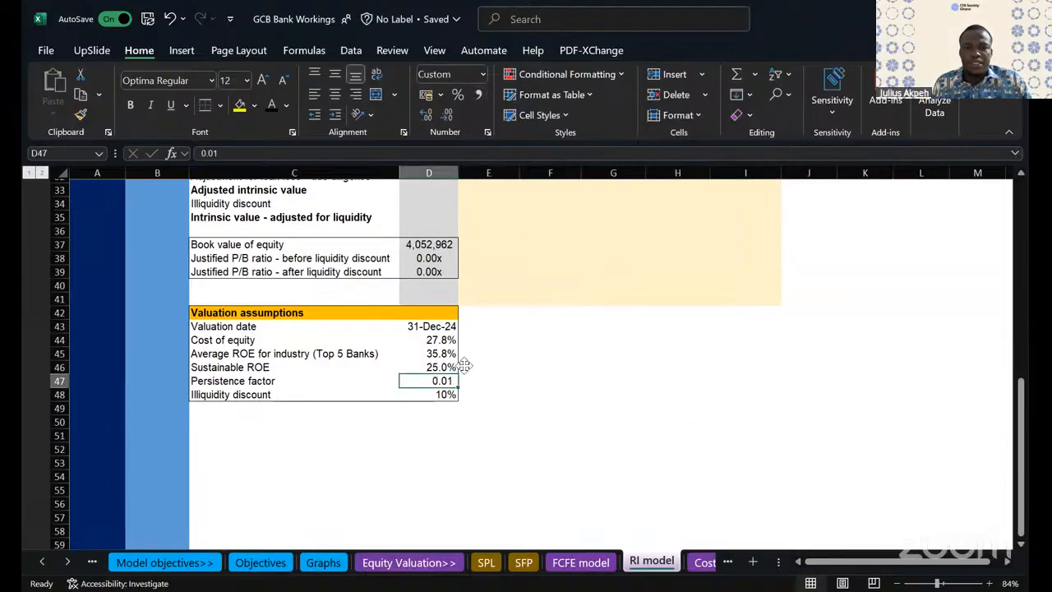
text(1)
click(549, 393)
click(429, 463)
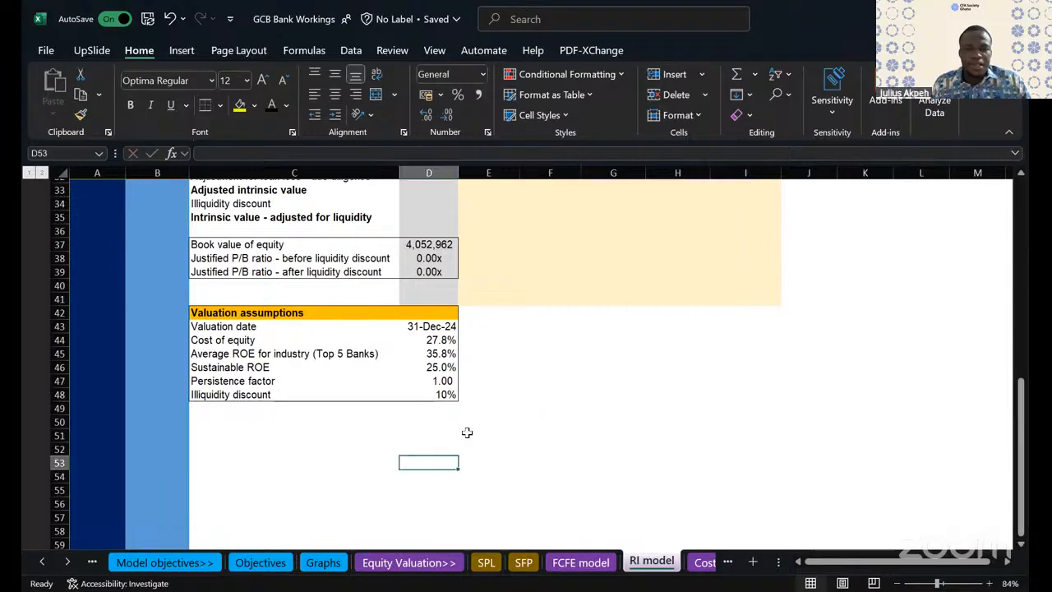
- Begin the terminal value formula in I24 with an opening bracket and the sustainable ROE in D46 followed by a minus sign
click(255, 368)
scroll(543, 393, up, 2)
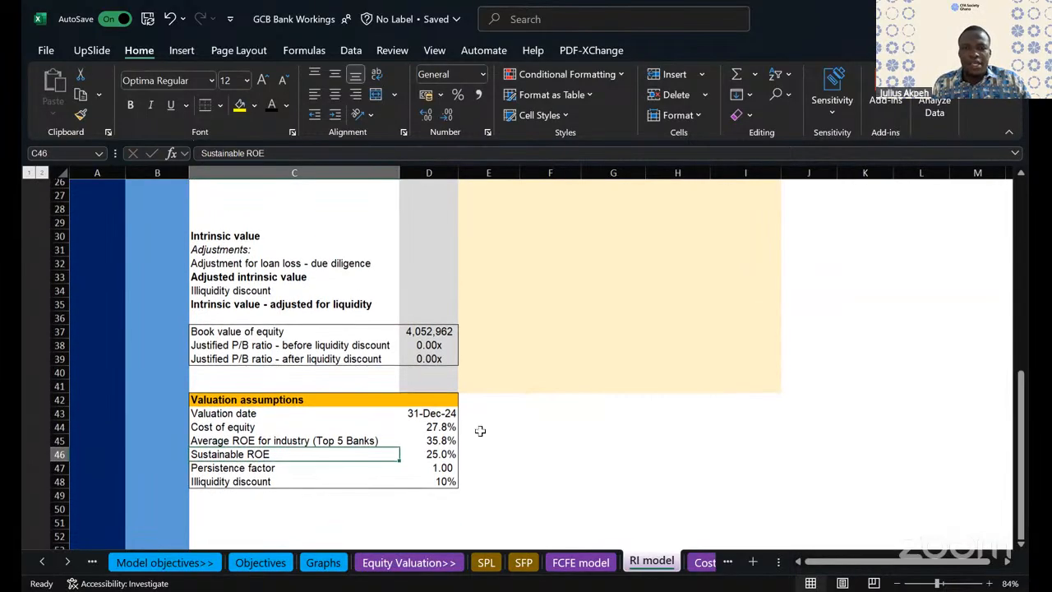
click(448, 451)
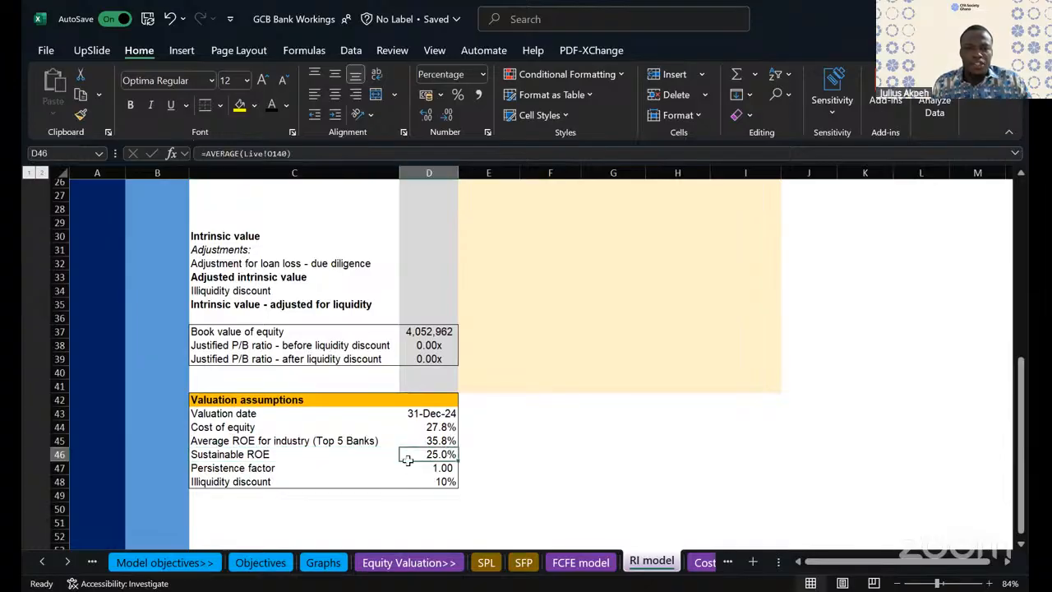
scroll(634, 314, up, 4)
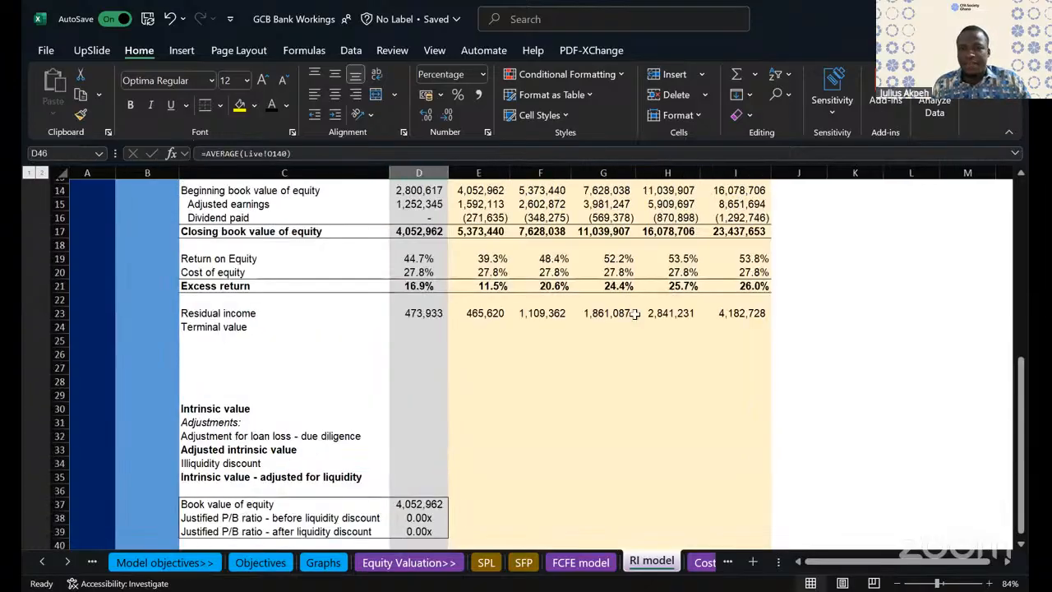
scroll(576, 317, up, 1)
click(406, 337)
click(730, 342)
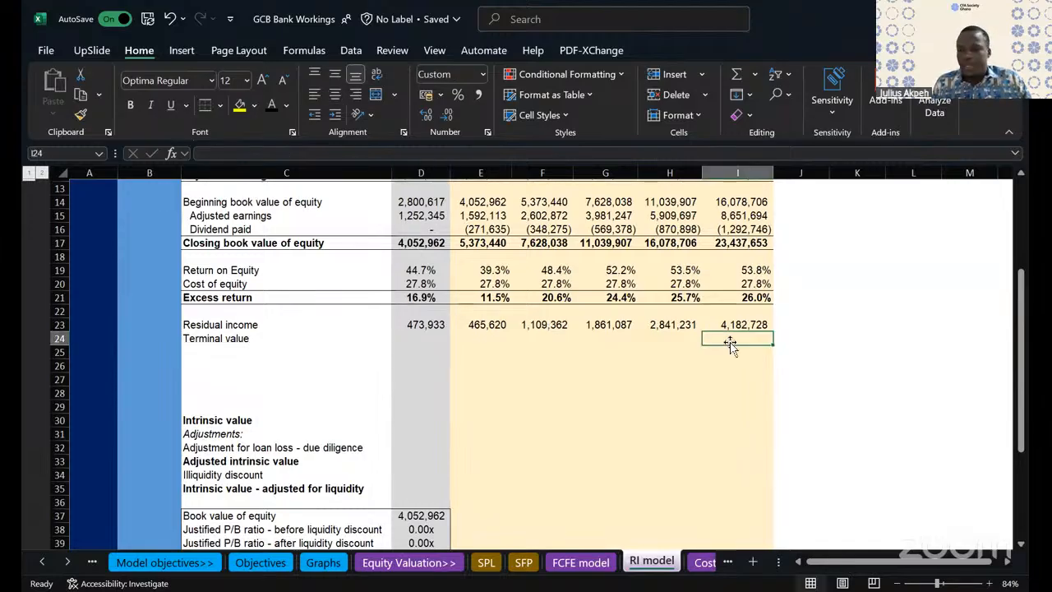
text(=()
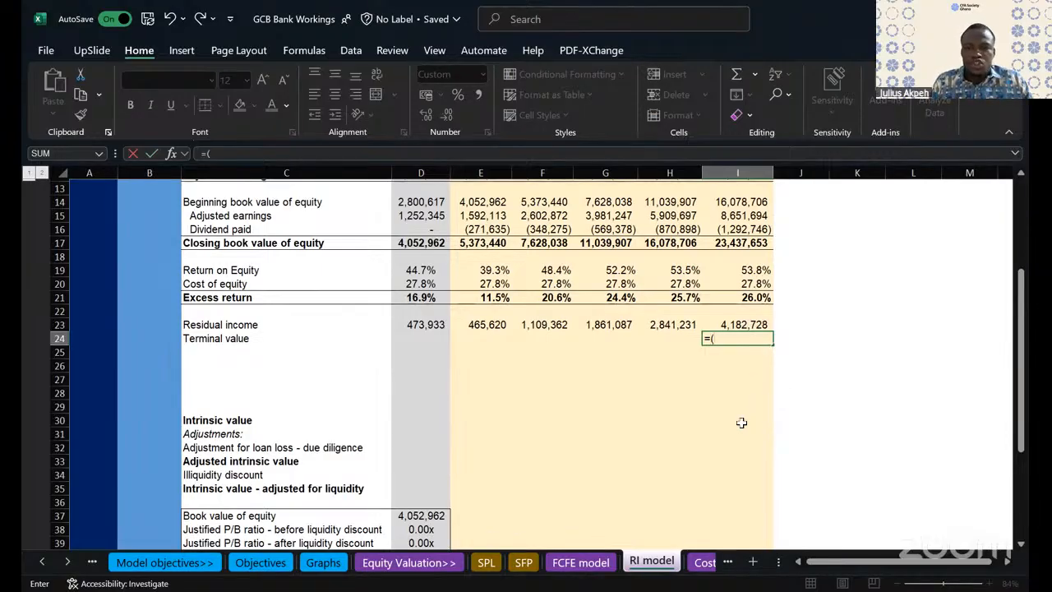
scroll(736, 420, down, 4)
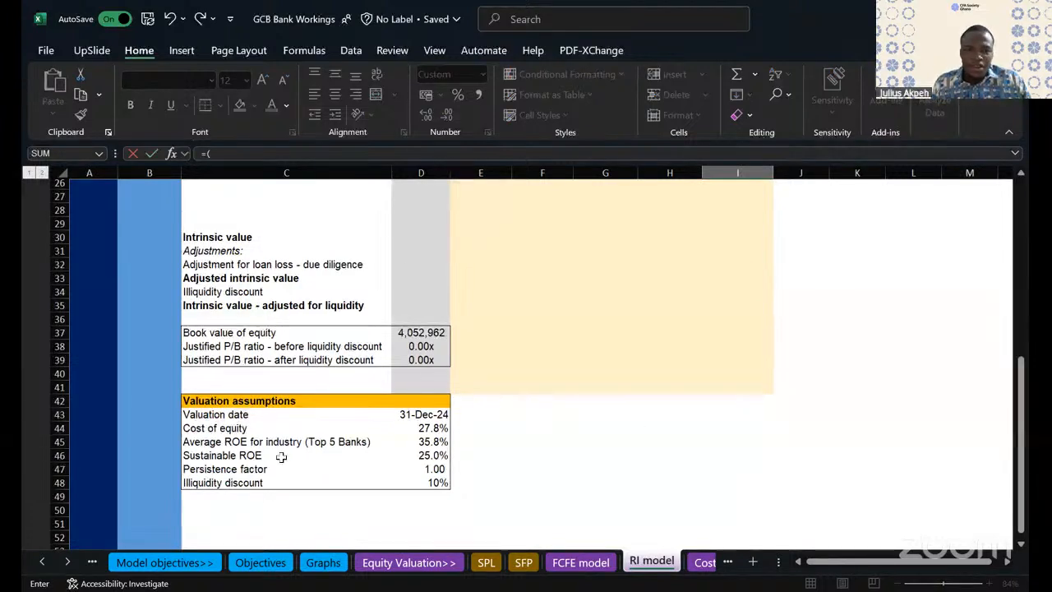
click(431, 457)
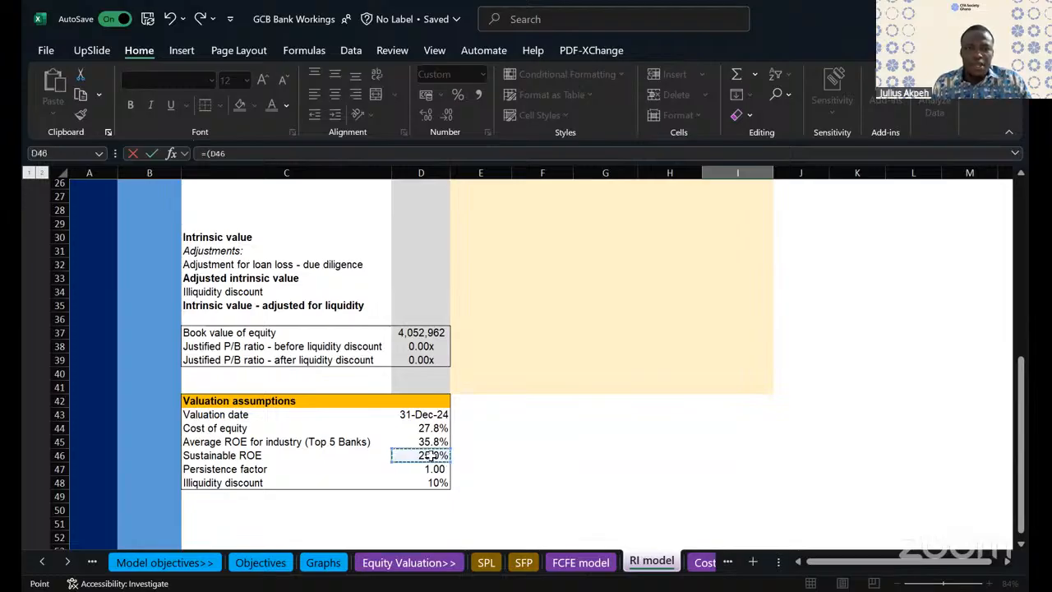
text(-)
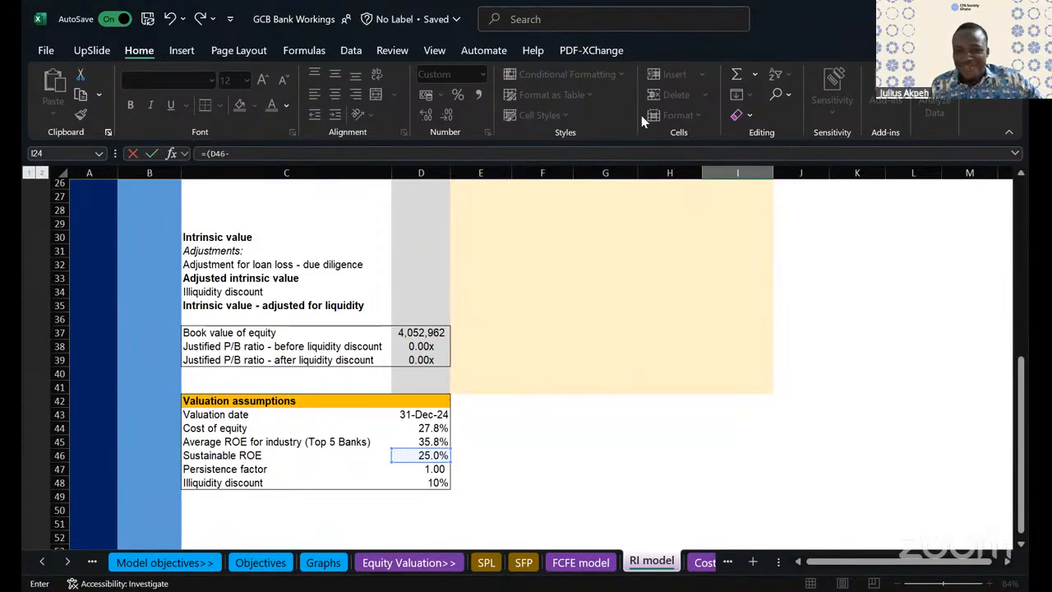
scroll(650, 284, up, 3)
scroll(651, 284, down, 2)
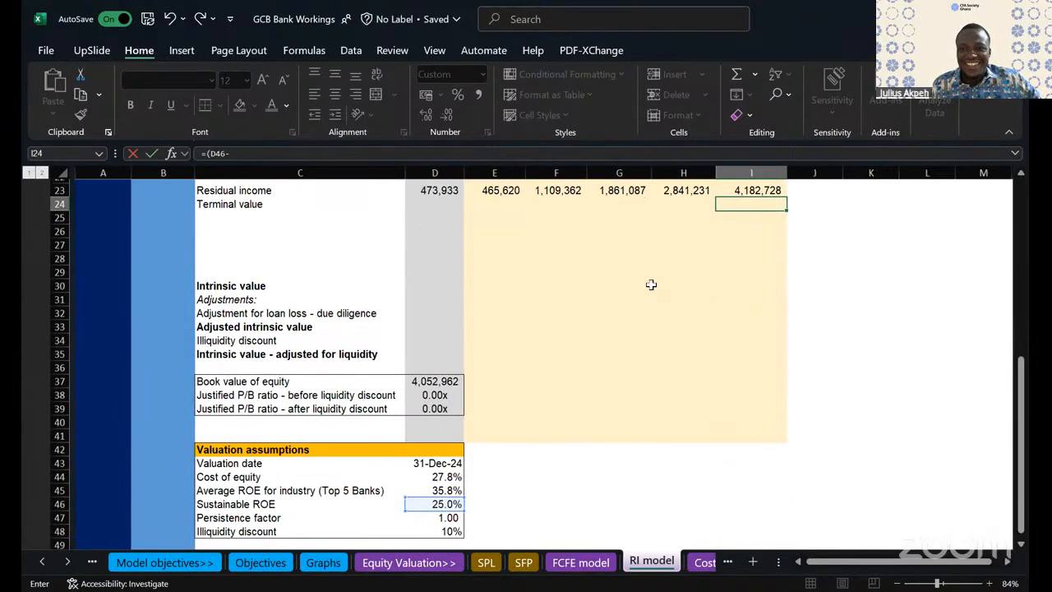
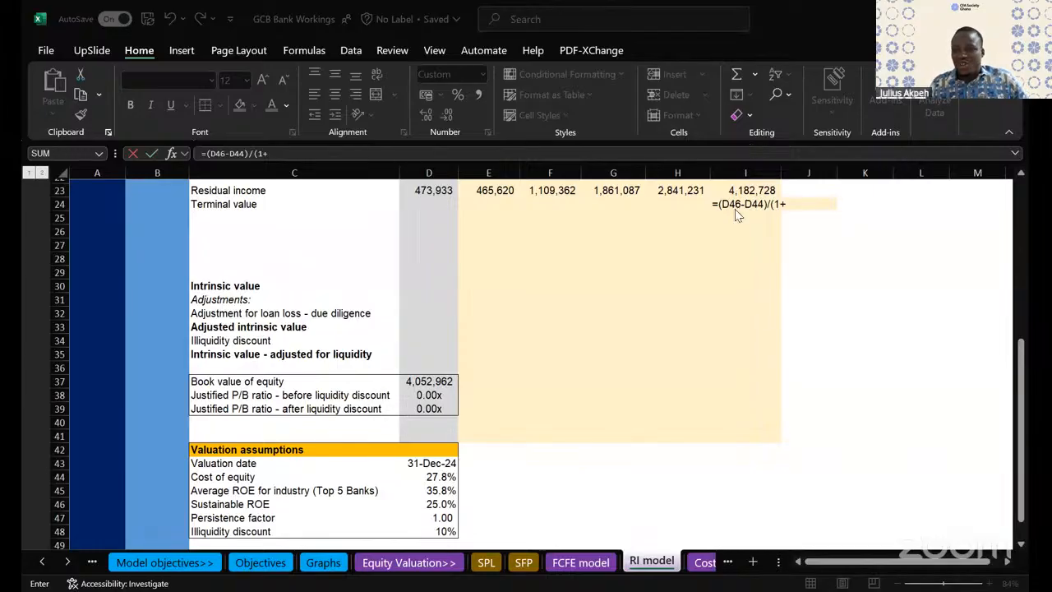
- Complete the terminal value formula in I24 as =(D46-D44)/(1+D44-D47), using the cost of equity and persistence factor in the denominator
scroll(736, 296, up, 3)
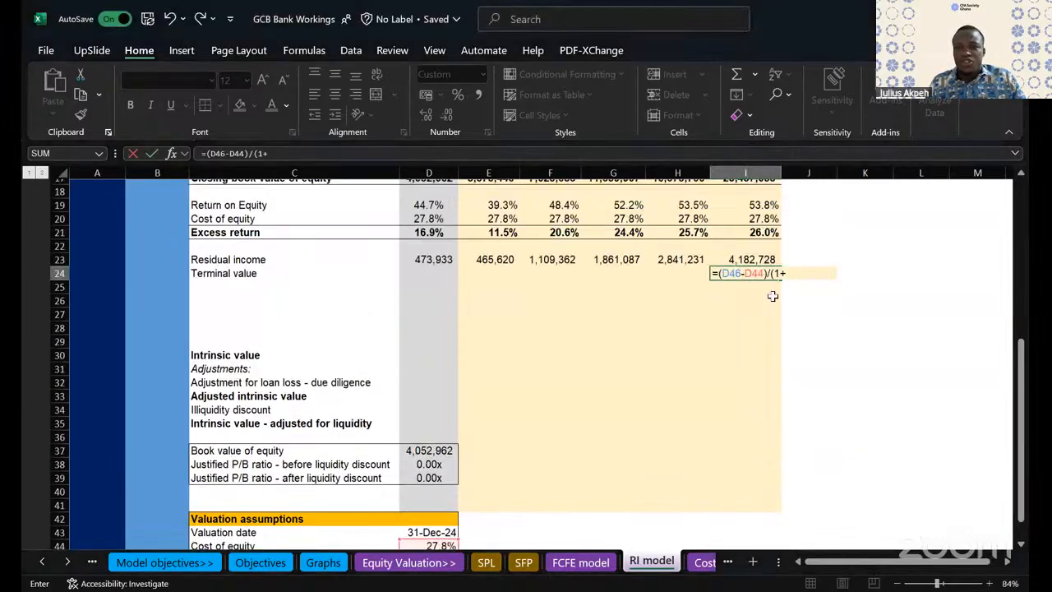
scroll(728, 318, down, 2)
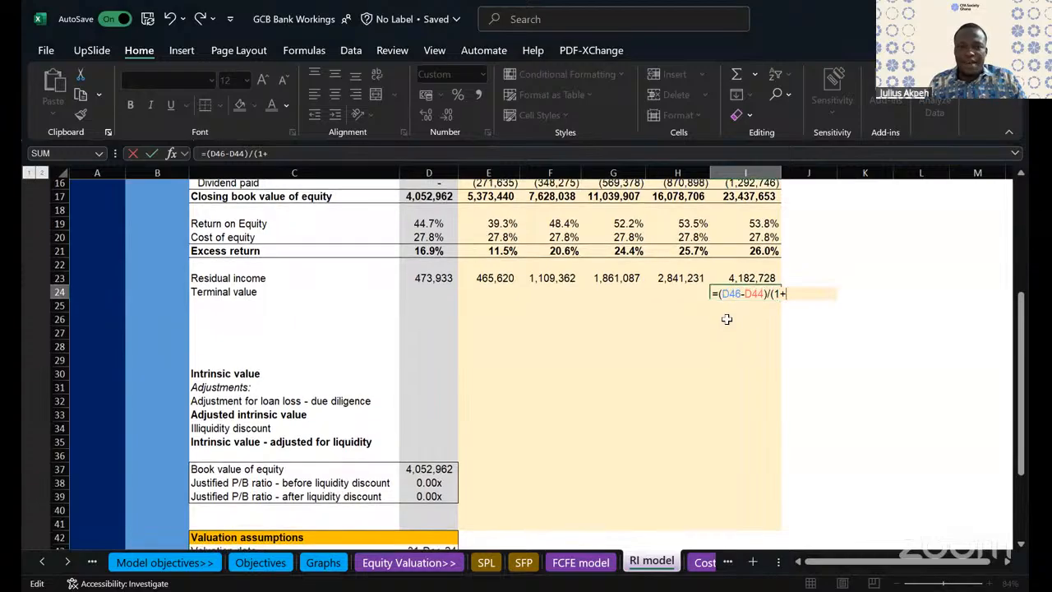
scroll(691, 279, down, 1)
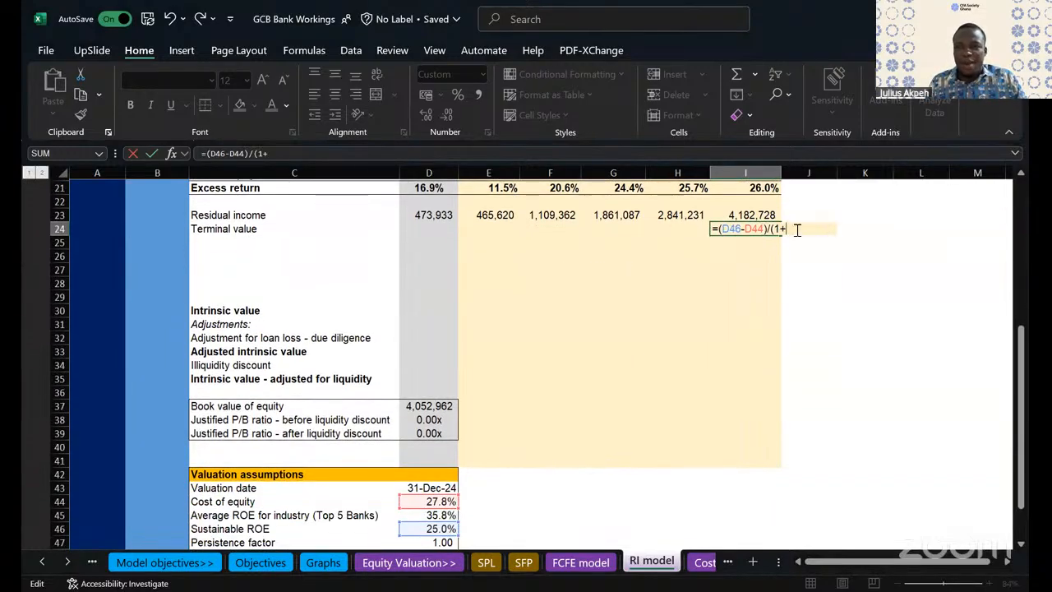
click(441, 502)
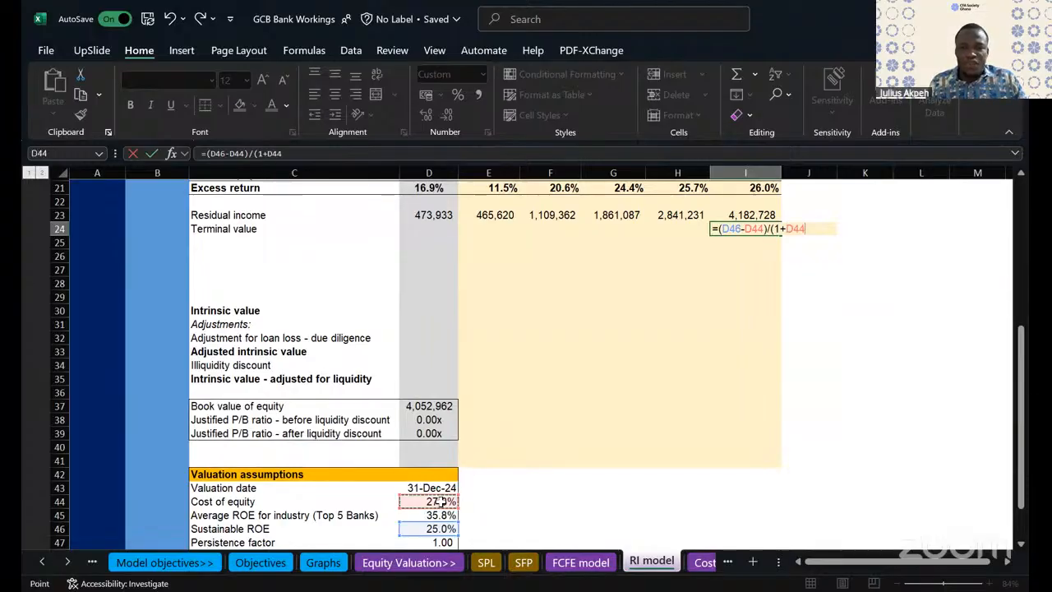
text(-)
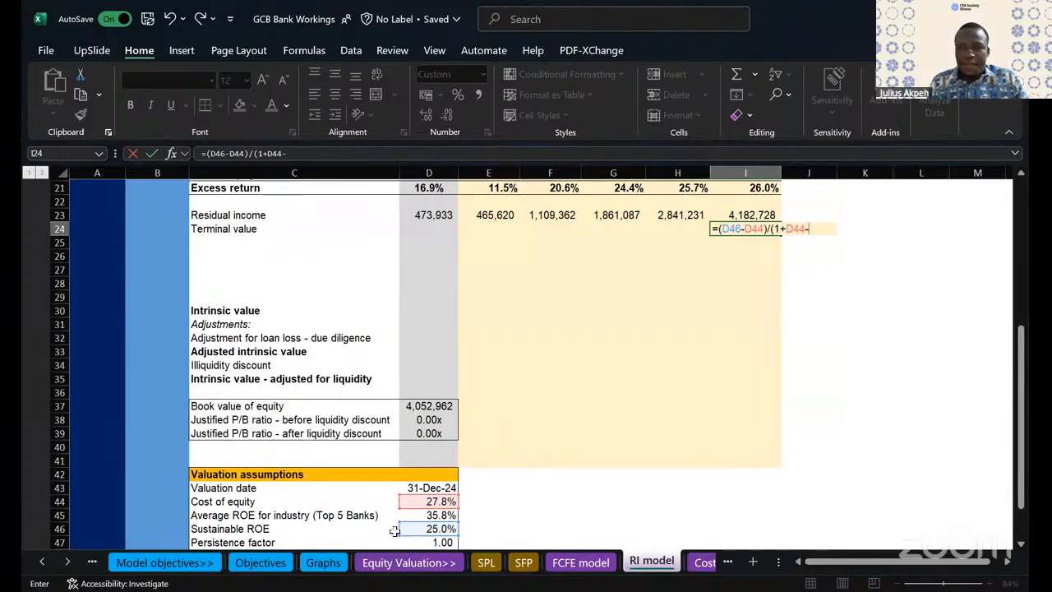
scroll(507, 465, down, 2)
click(442, 484)
text())
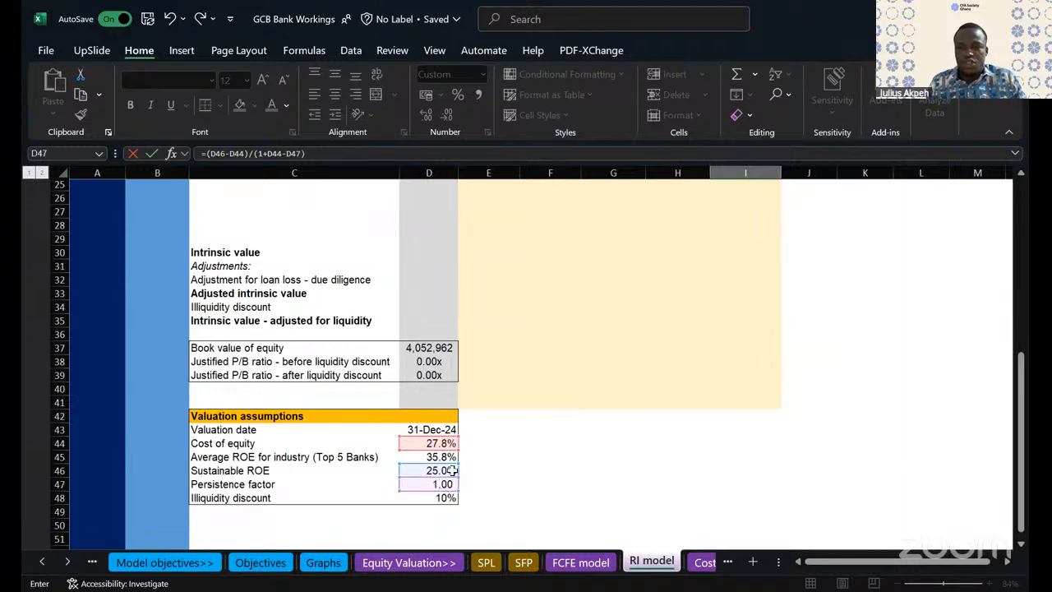
scroll(562, 360, up, 3)
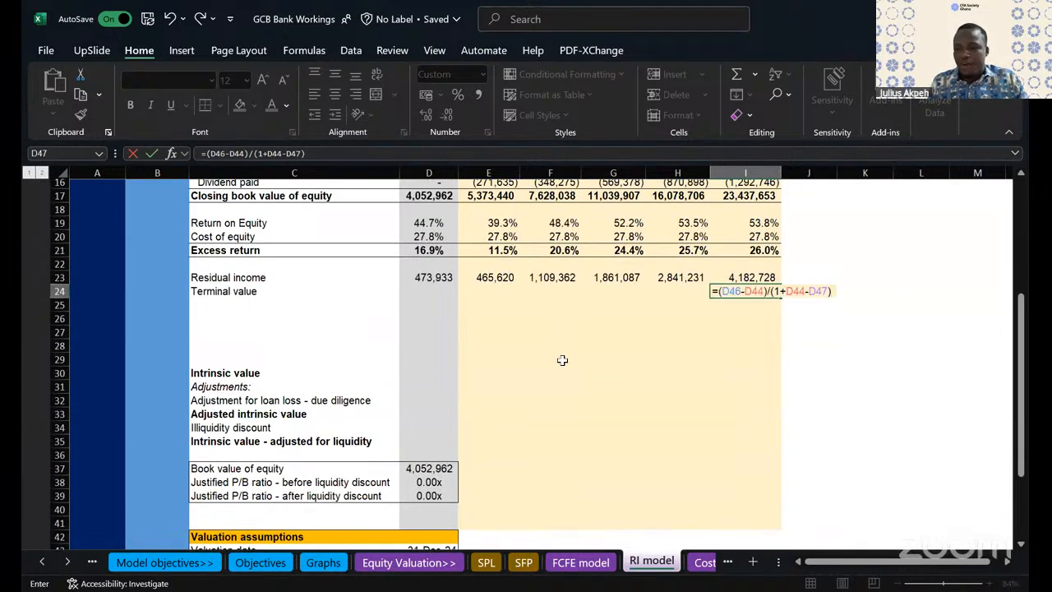
key(Return)
- Multiply the terminal value formula in I24 by the FY29 closing book value of equity in I17
click(764, 290)
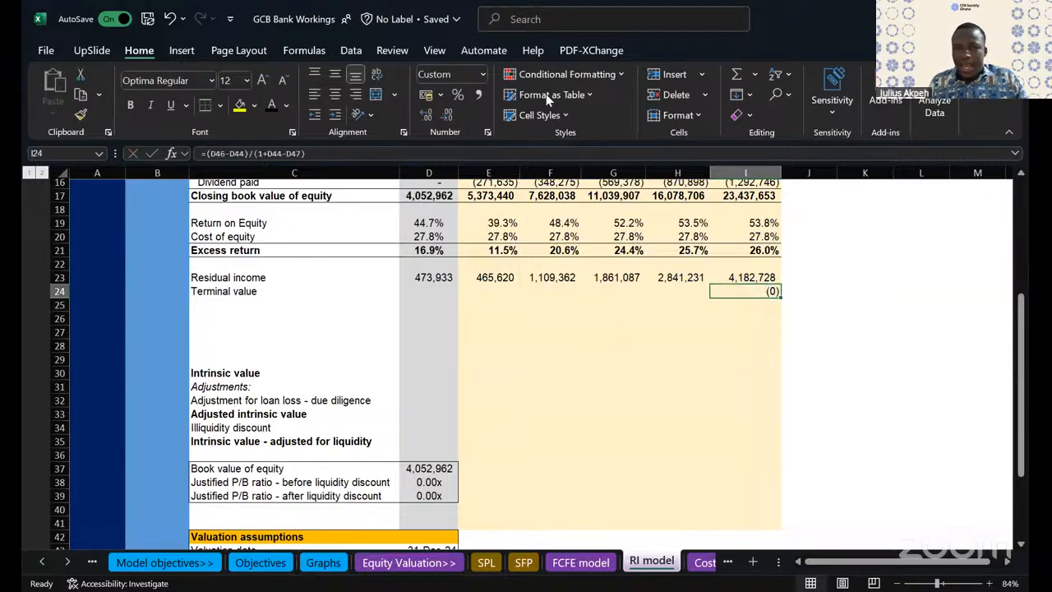
double_click(762, 290)
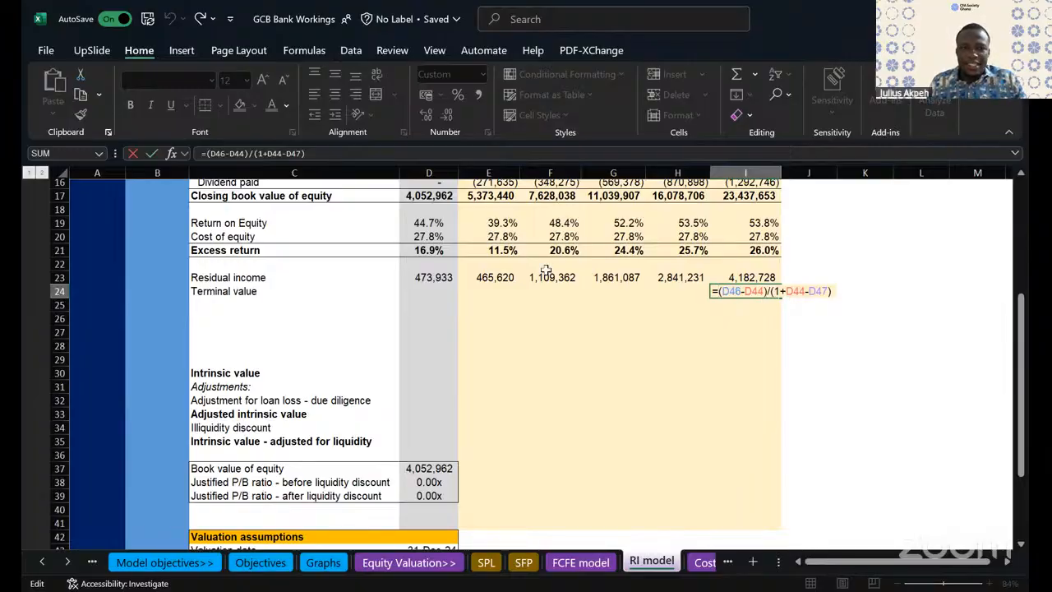
scroll(645, 304, up, 2)
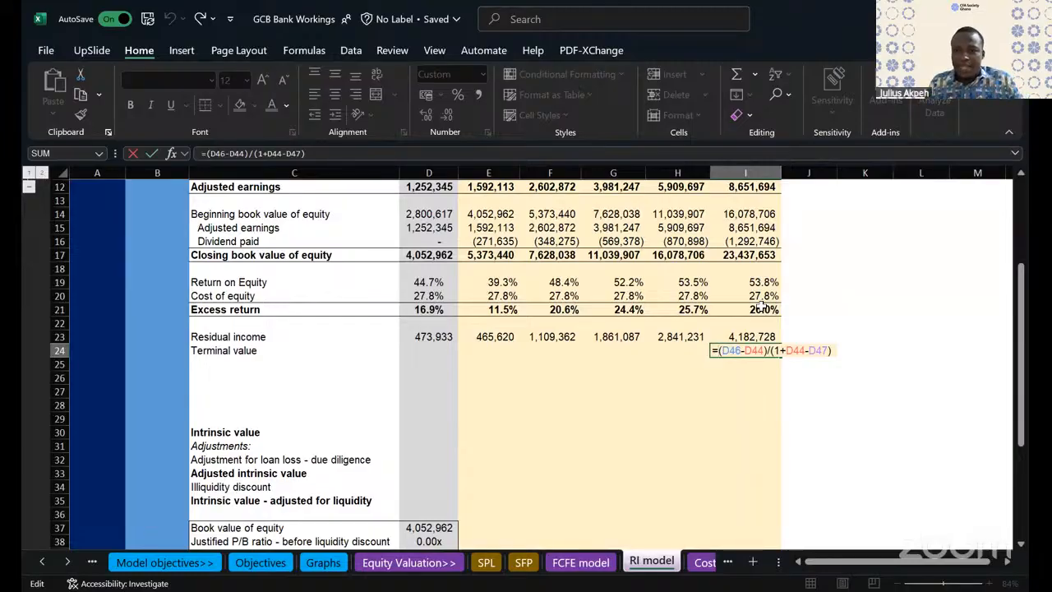
scroll(762, 305, up, 3)
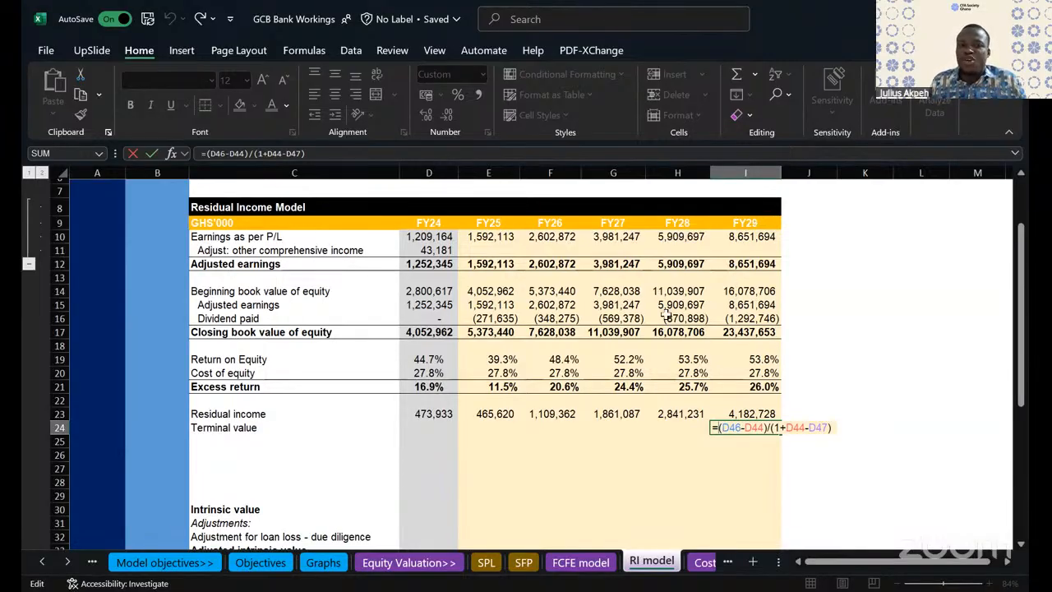
click(743, 331)
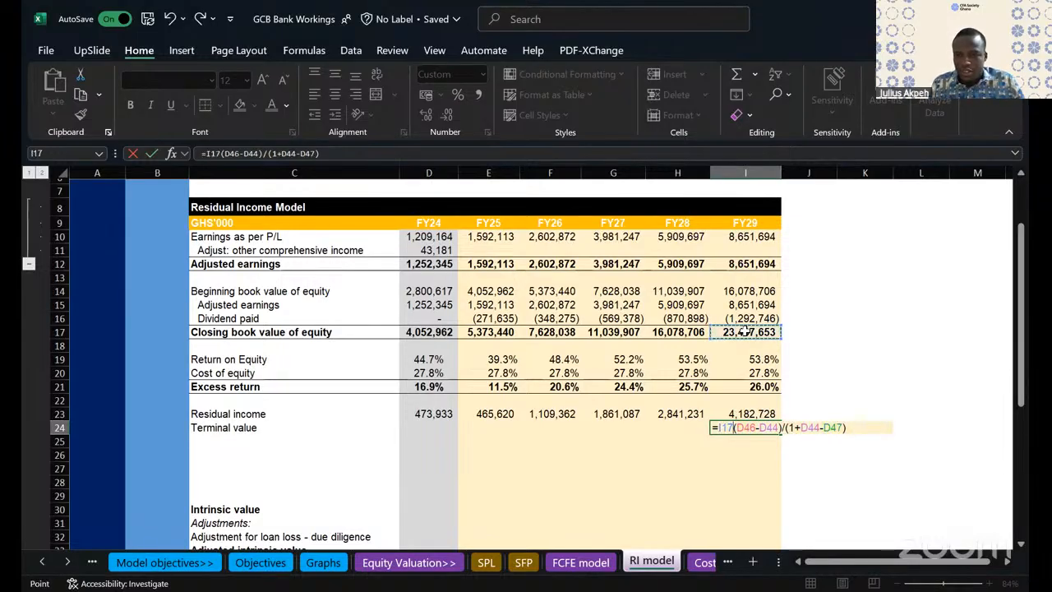
text(*)
key(Return)
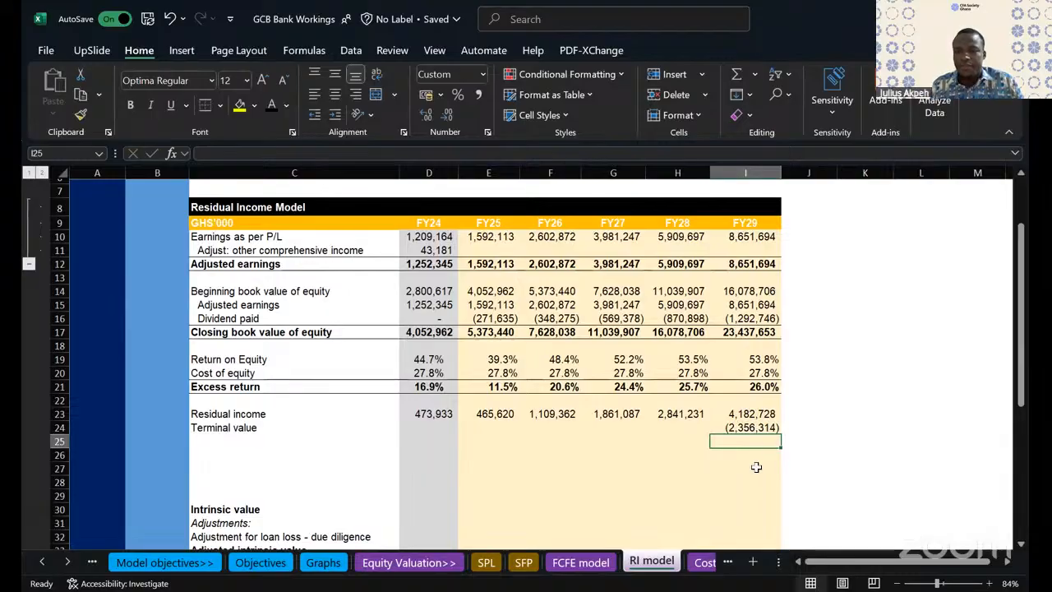
- Check the terminal value formula in I24 against the valuation assumptions it references
scroll(756, 467, down, 1)
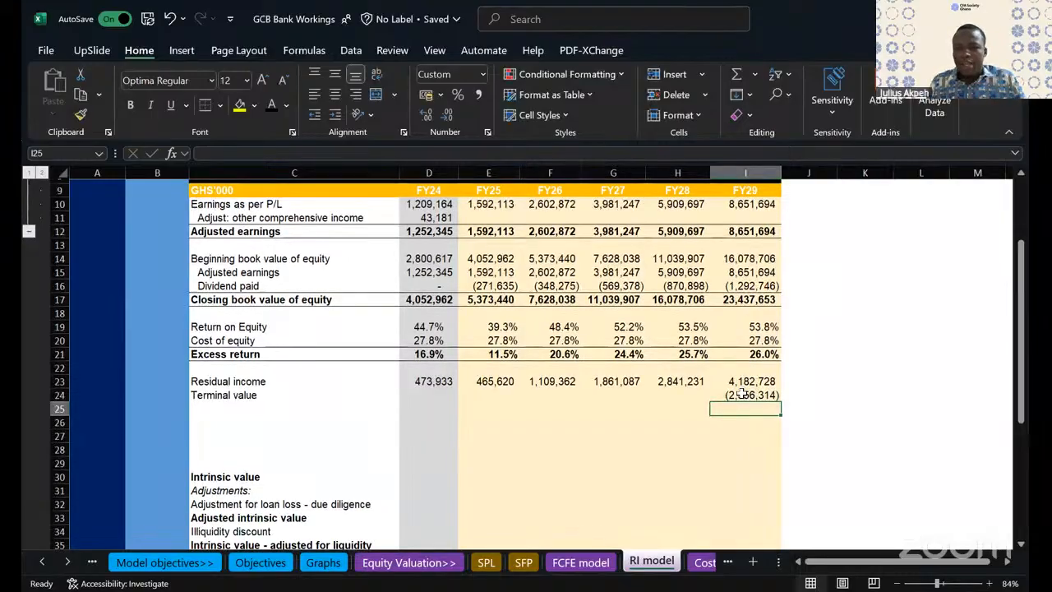
click(748, 394)
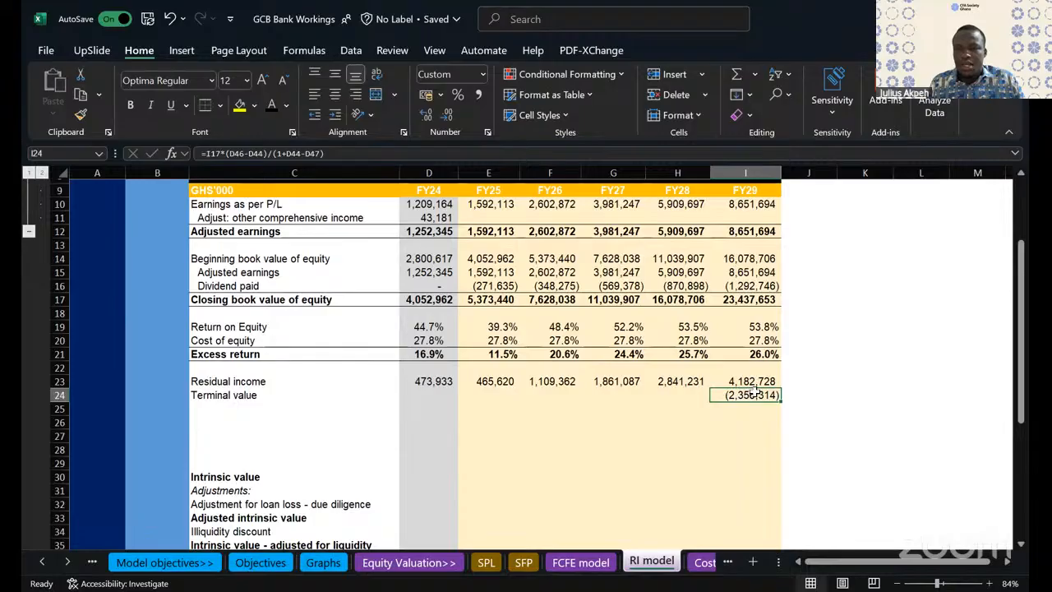
scroll(754, 392, down, 3)
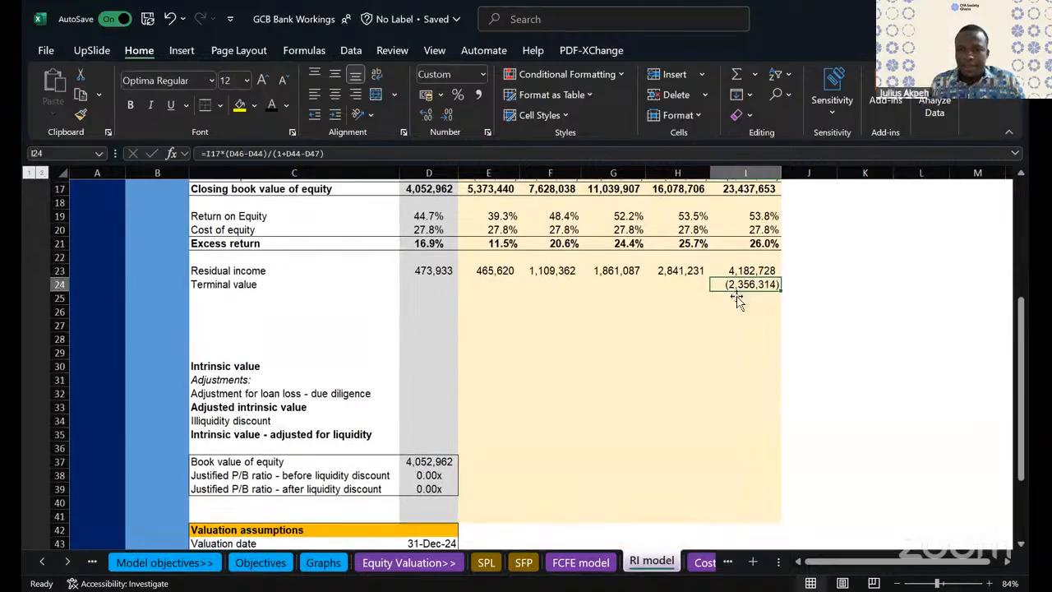
double_click(737, 285)
scroll(719, 404, down, 3)
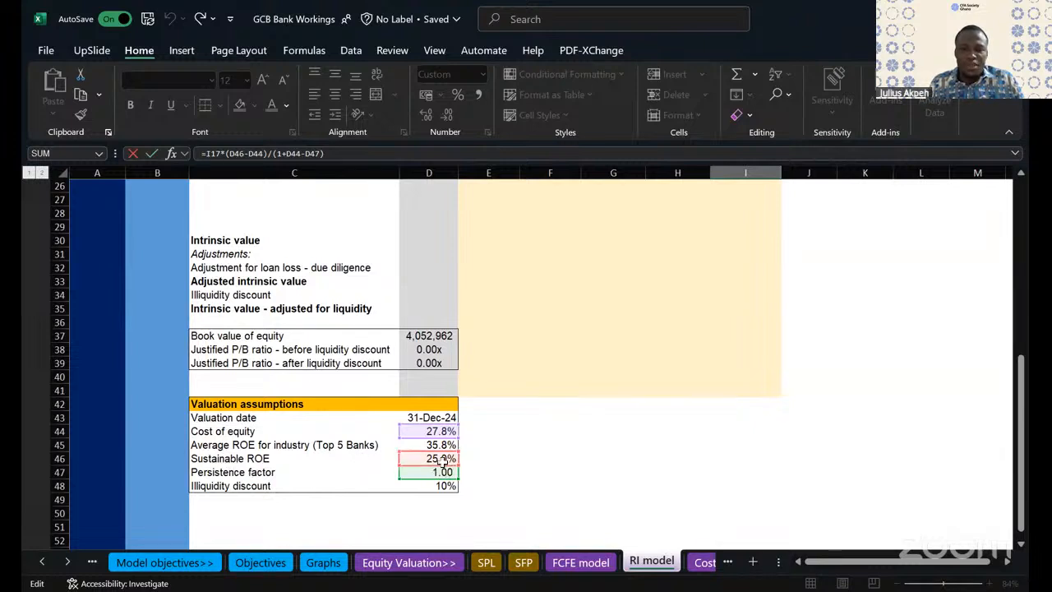
scroll(742, 322, up, 3)
scroll(498, 431, down, 3)
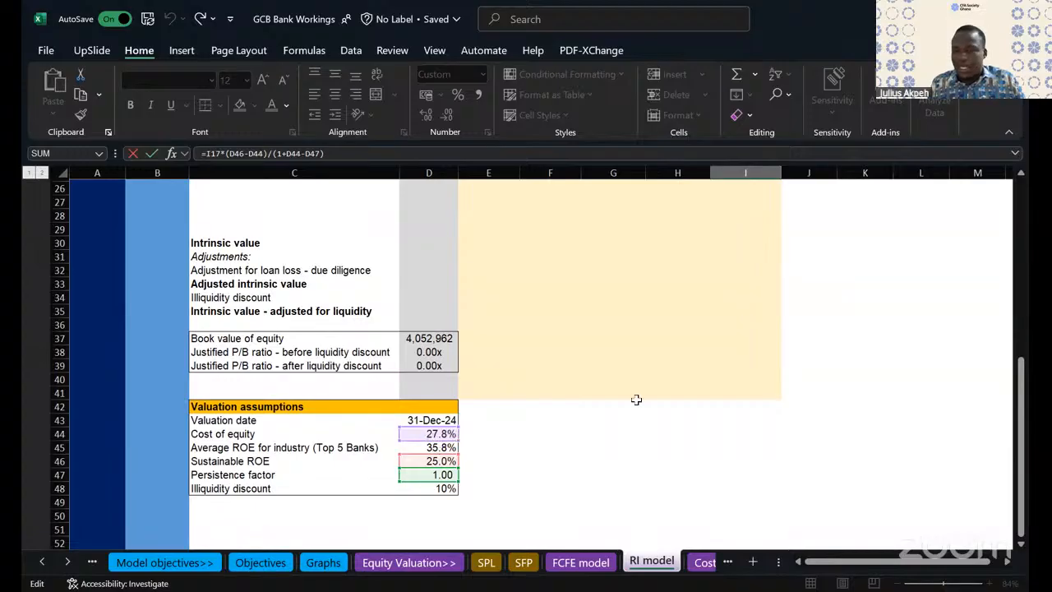
scroll(636, 399, up, 3)
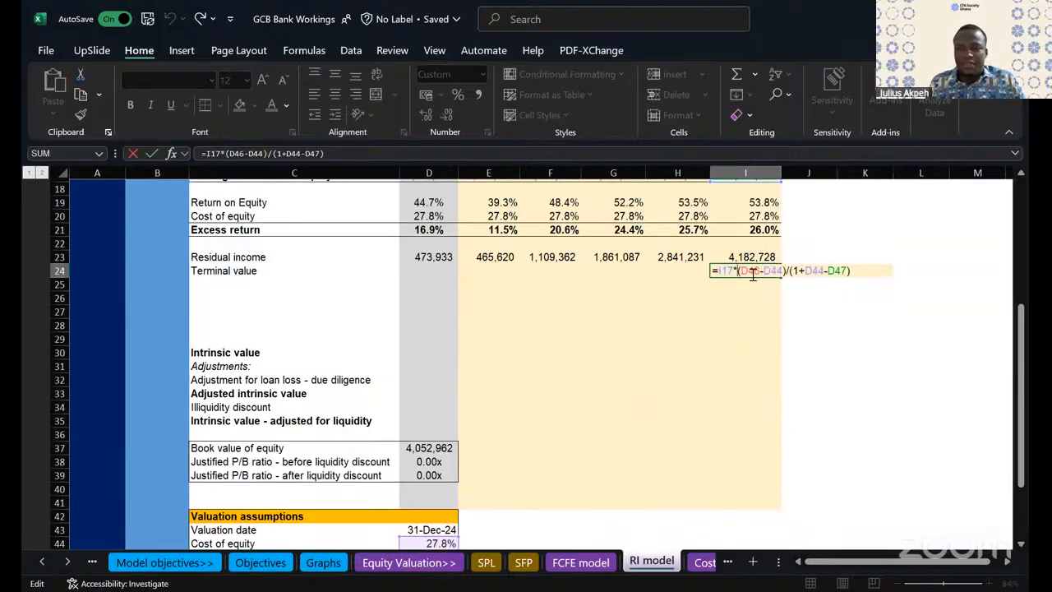
key(Return)
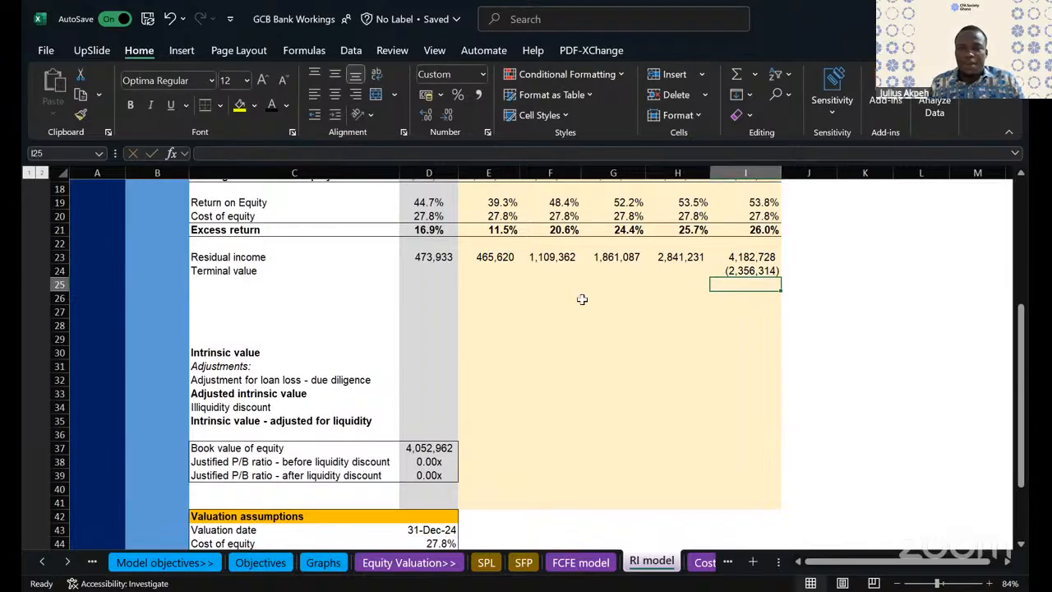
scroll(348, 314, left, 1)
scroll(349, 314, right, 1)
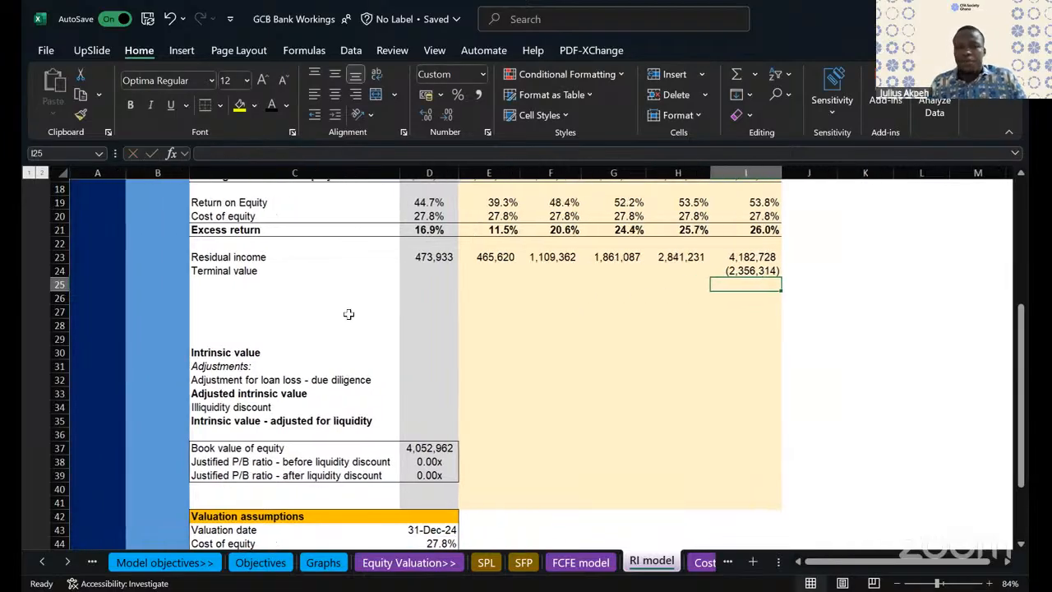
- Add the row labels "Periods", "Cost of equity" and "Discount factors" in C26 to C28
click(65, 312)
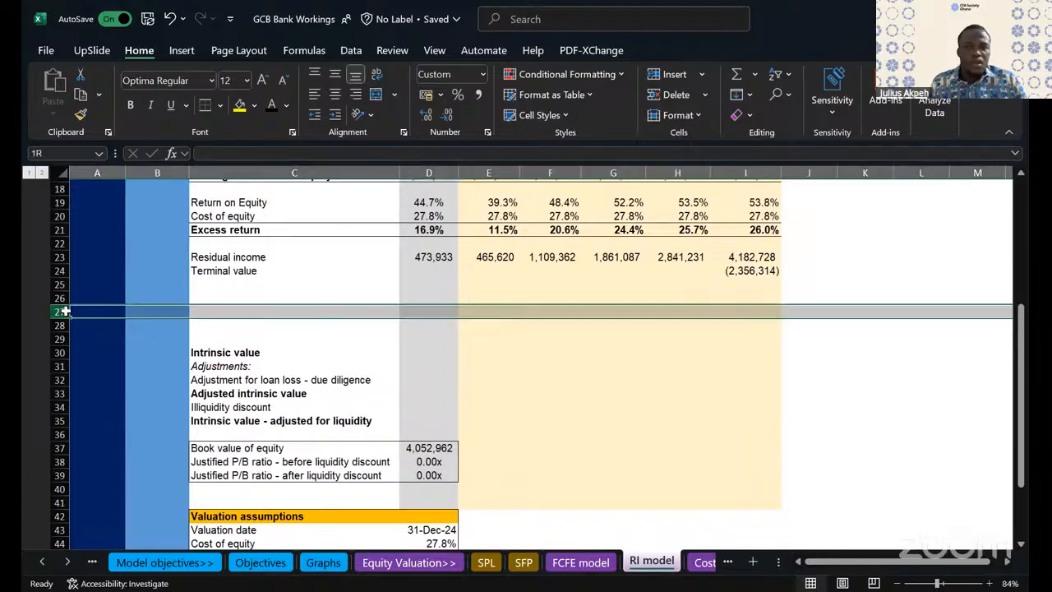
click(228, 300)
text(Periods)
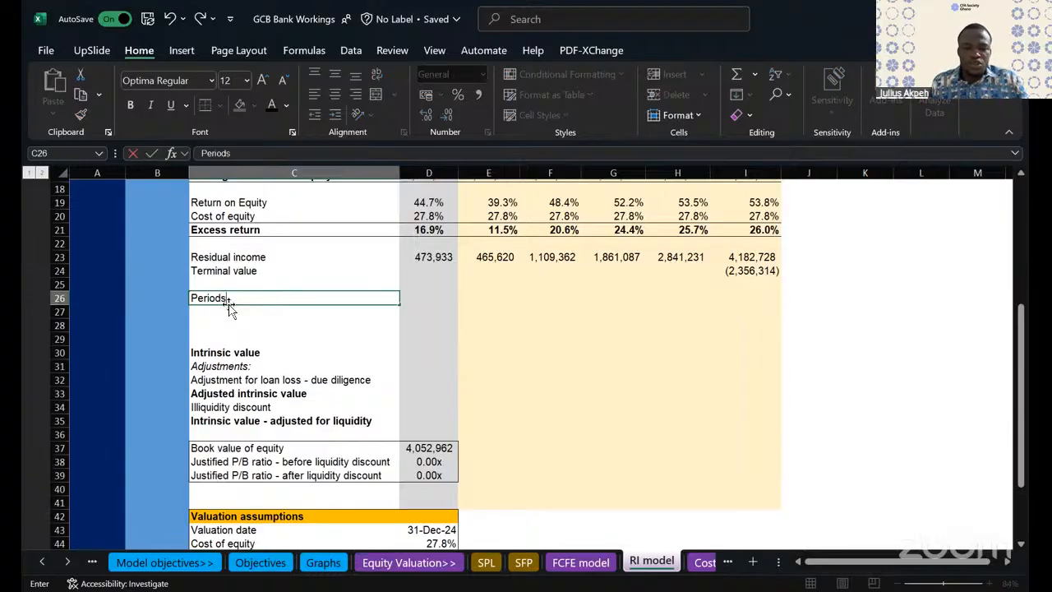
key(Return)
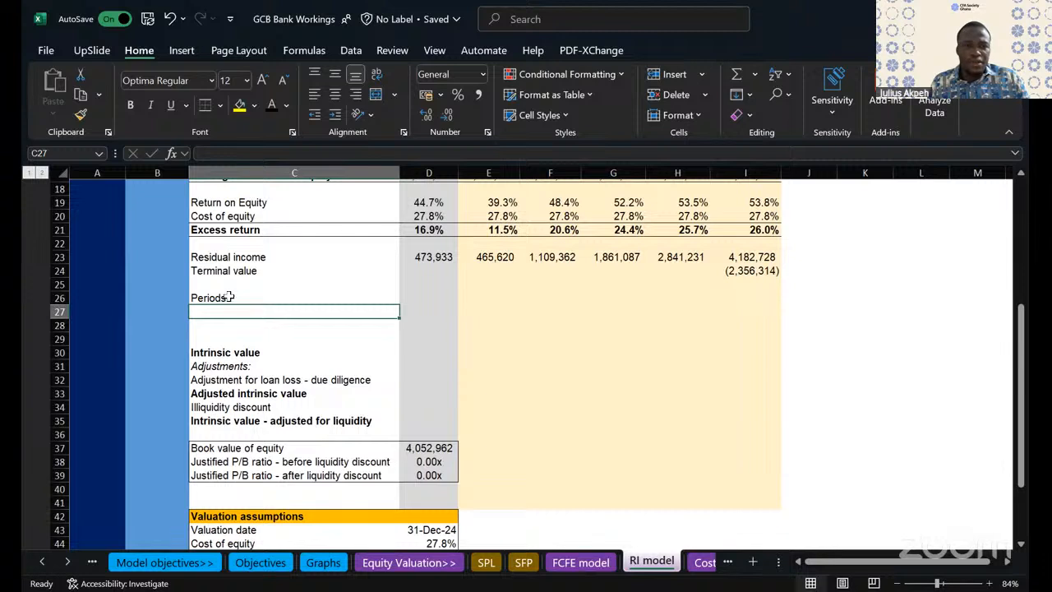
click(227, 296)
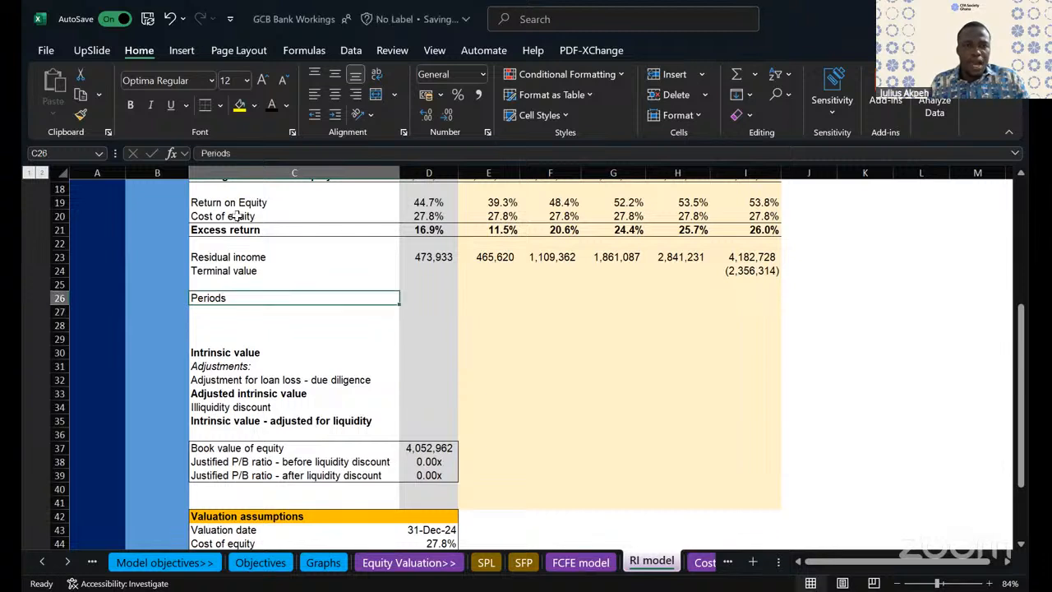
click(238, 216)
click(228, 311)
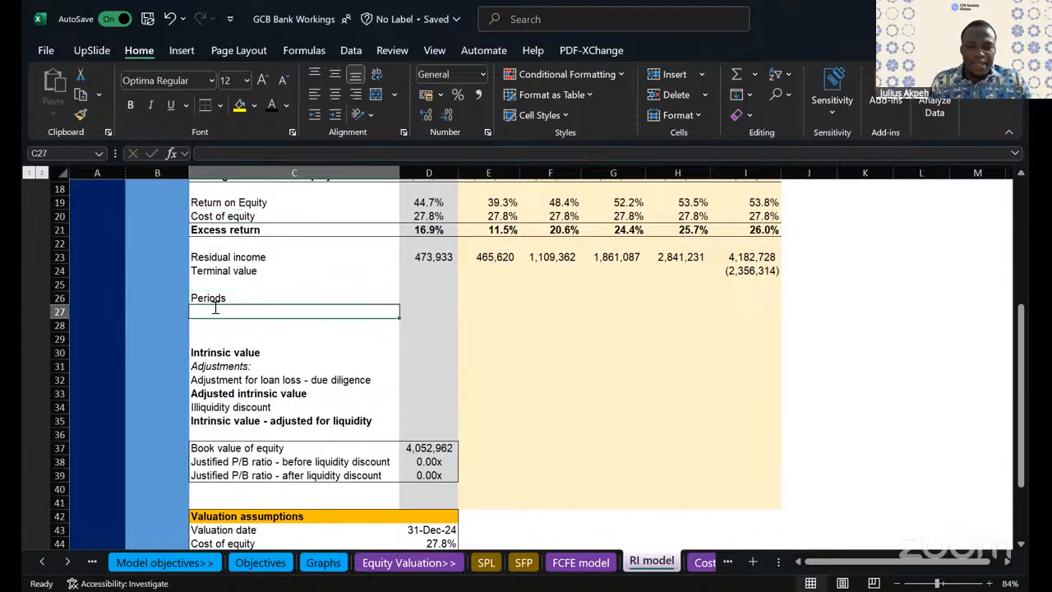
text(Cost of equity)
key(Return)
text(D)
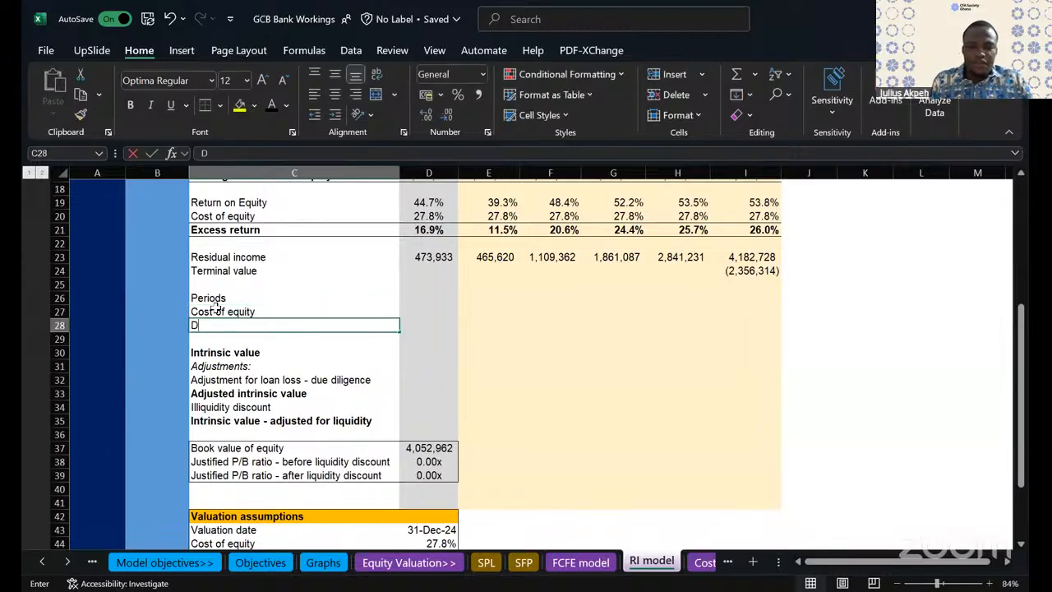
text(iscount factors)
- Fill the Periods row from D26 to I26 with 0, 1, 2, 3, 4 and 5
click(217, 301)
key(Right)
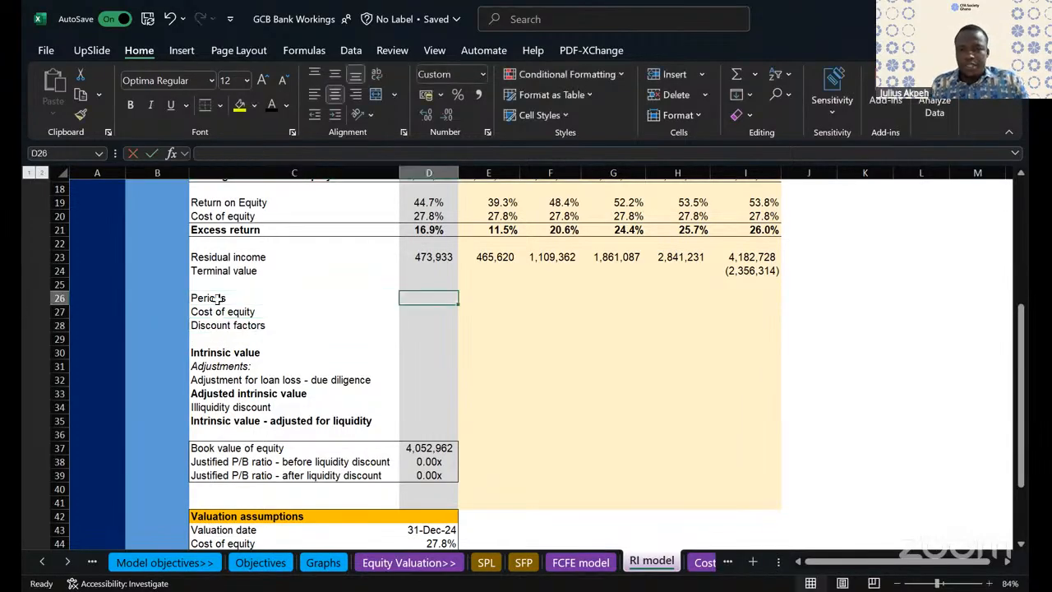
text(0)
key(Right)
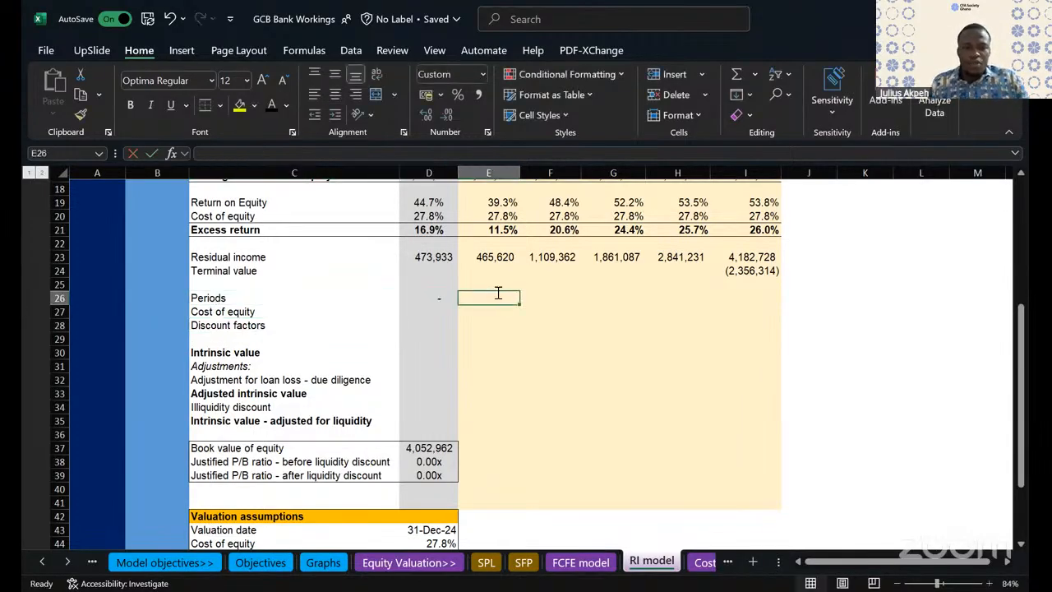
text(1)
key(Right)
text(2)
key(Right)
text(3)
key(Right)
text(4)
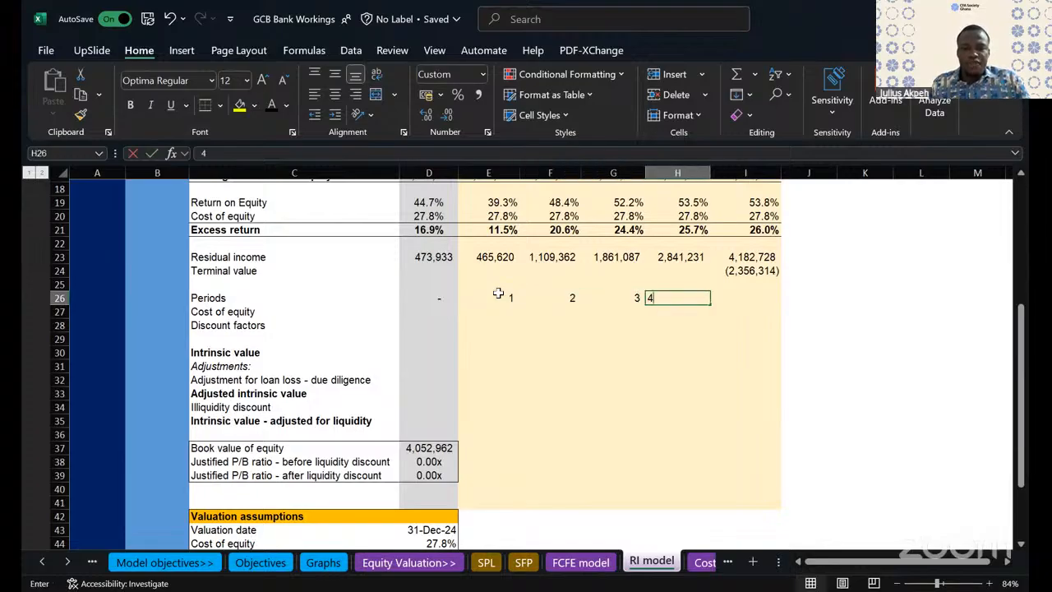
key(Right)
text(5)
key(Right)
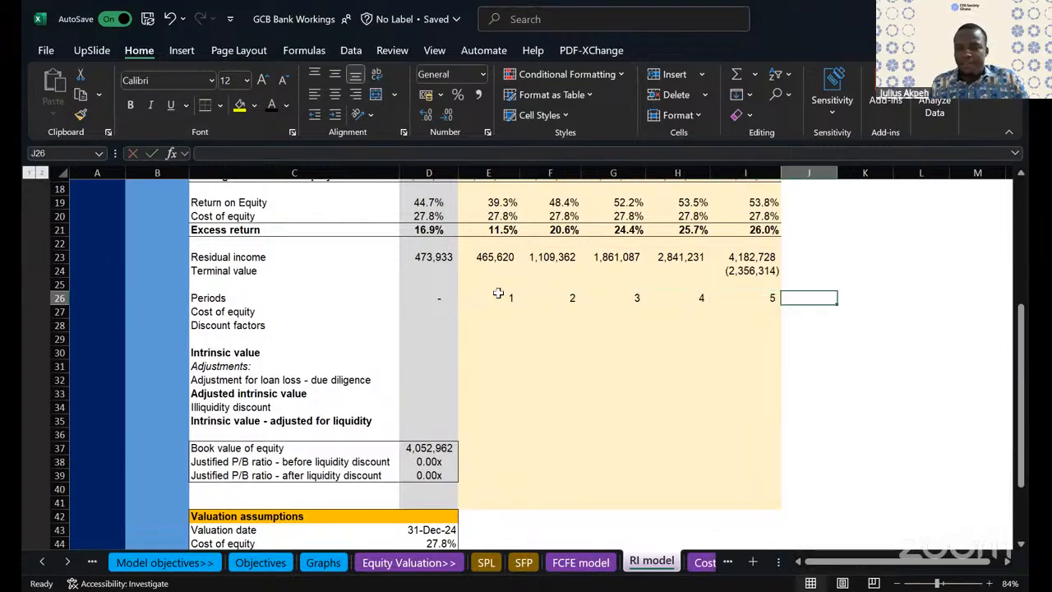
- Link the FY24 cost of equity in D27 to the assumption in D44 with an absolute reference
click(232, 311)
key(Right)
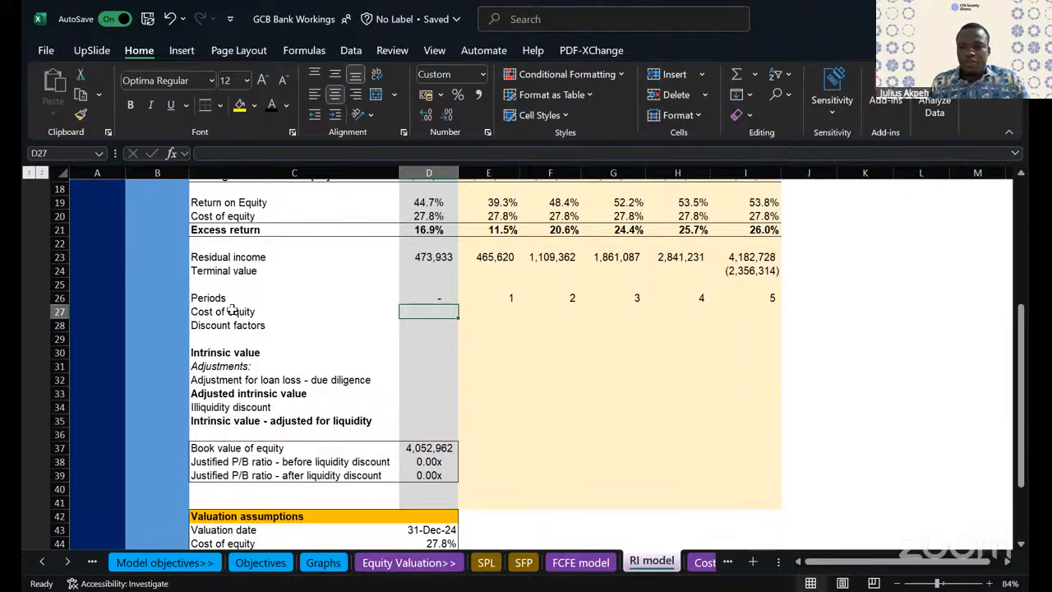
text(=)
scroll(329, 393, down, 1)
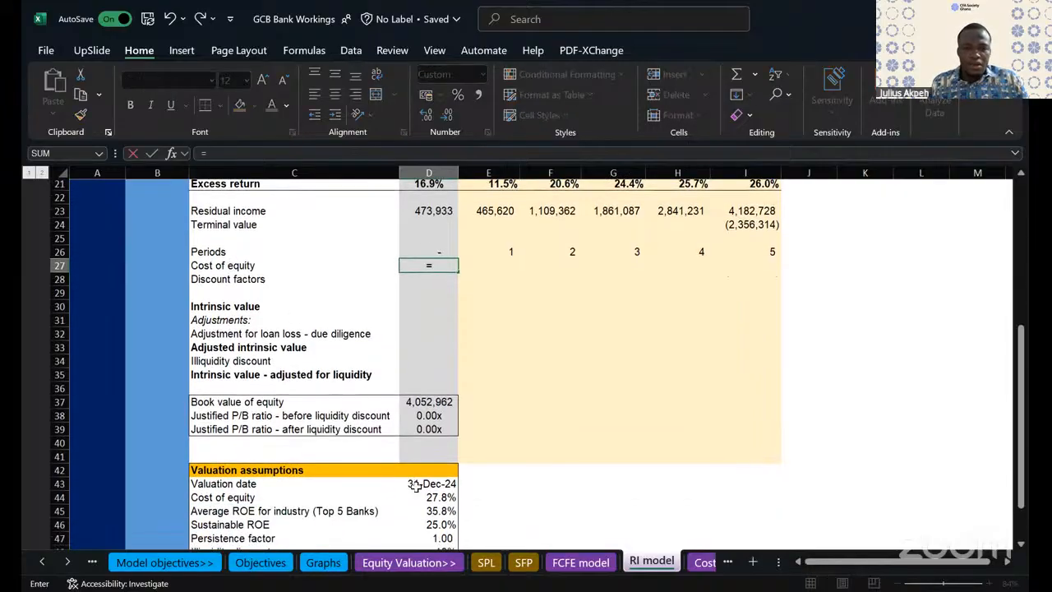
click(432, 497)
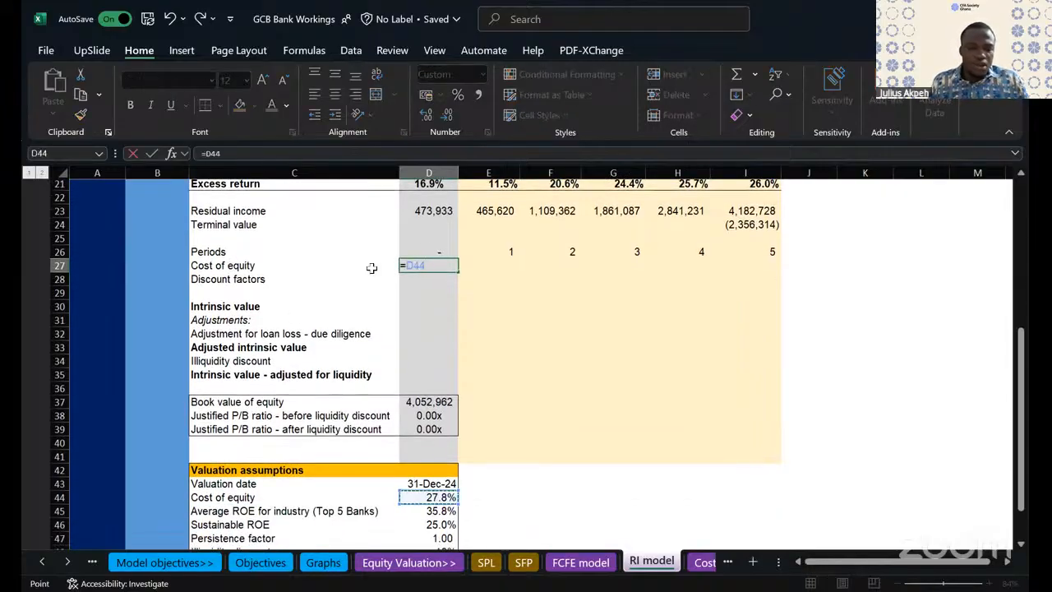
key(F4)
key(Return)
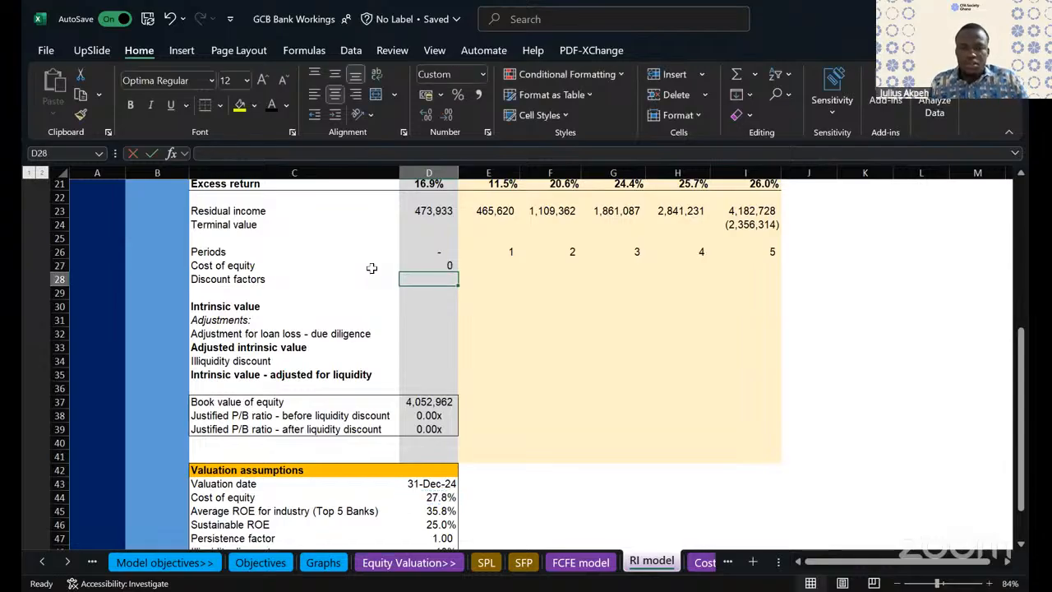
- Copy the cost of equity link in D27 across to I27 and format the row as percentages with one decimal
click(448, 266)
drag(458, 269, 782, 293)
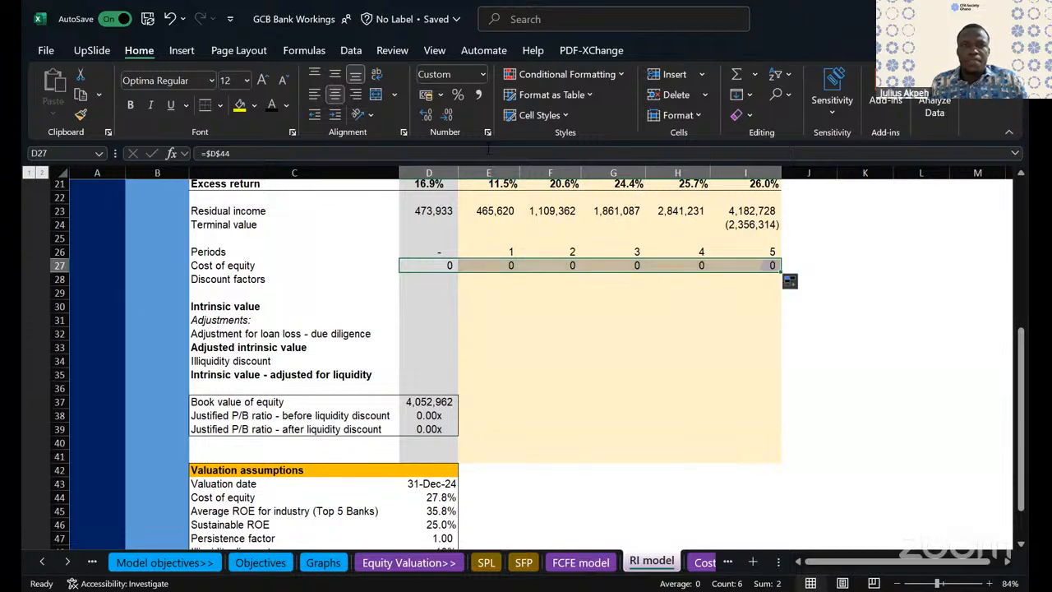
click(457, 95)
click(425, 113)
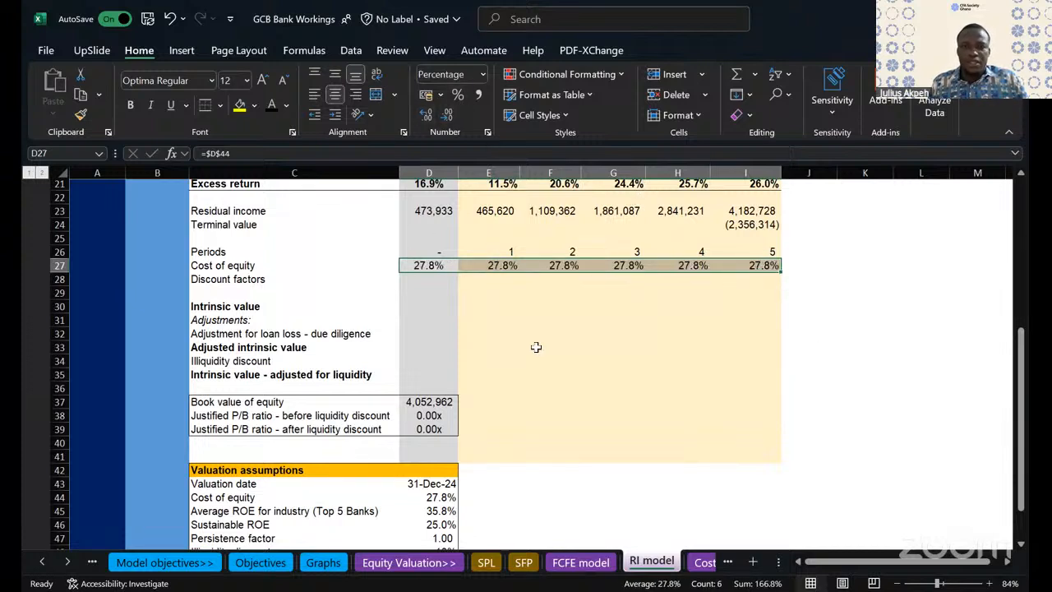
click(535, 348)
- Calculate the first forecast year's discount factor in E28 with =(1+E27)^-E26
click(255, 279)
click(436, 279)
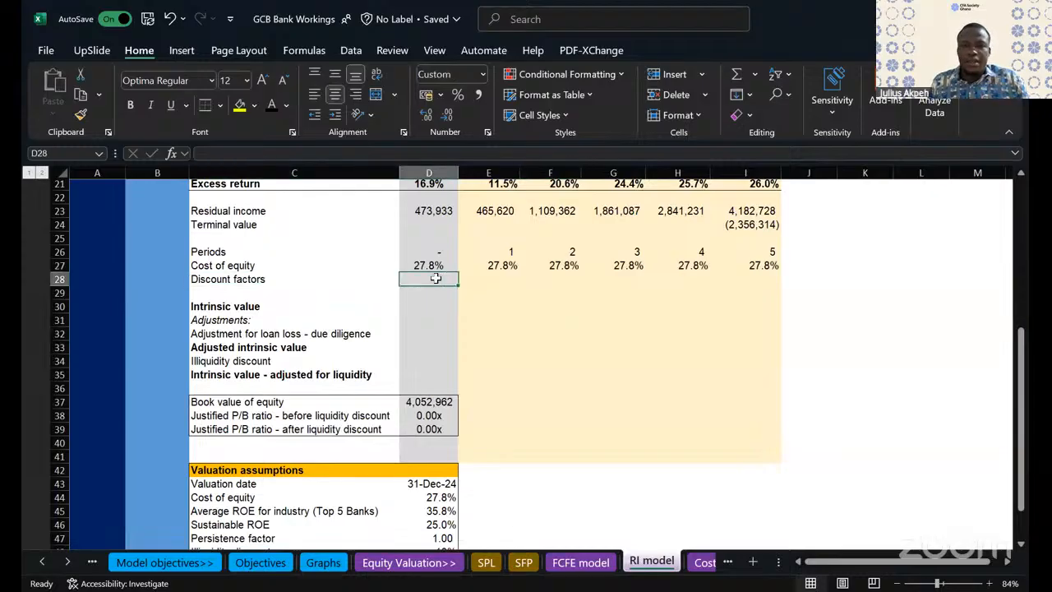
key(Right)
scroll(436, 279, up, 4)
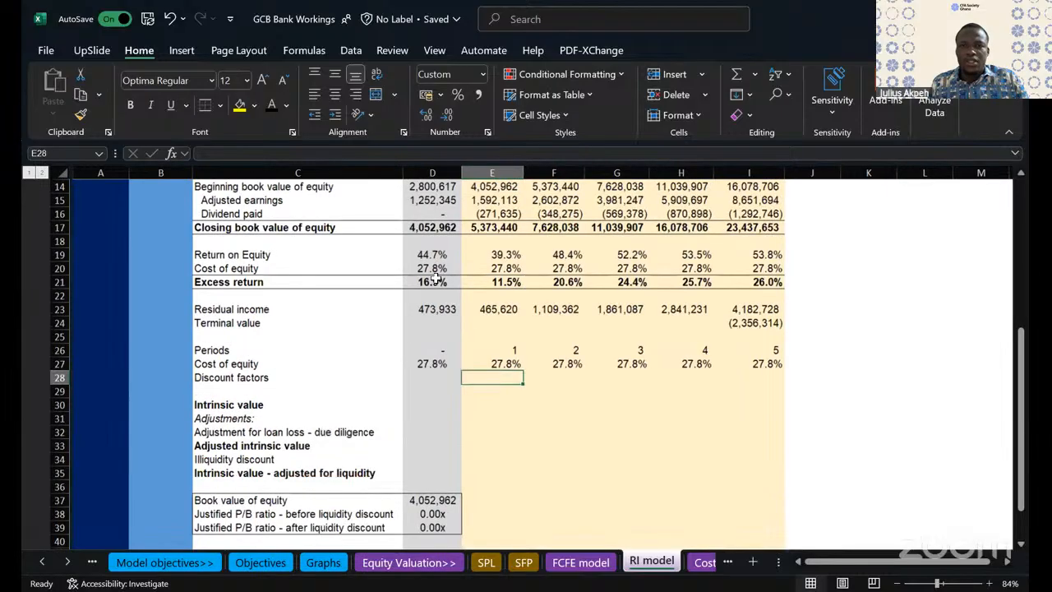
scroll(436, 279, down, 3)
text(=)
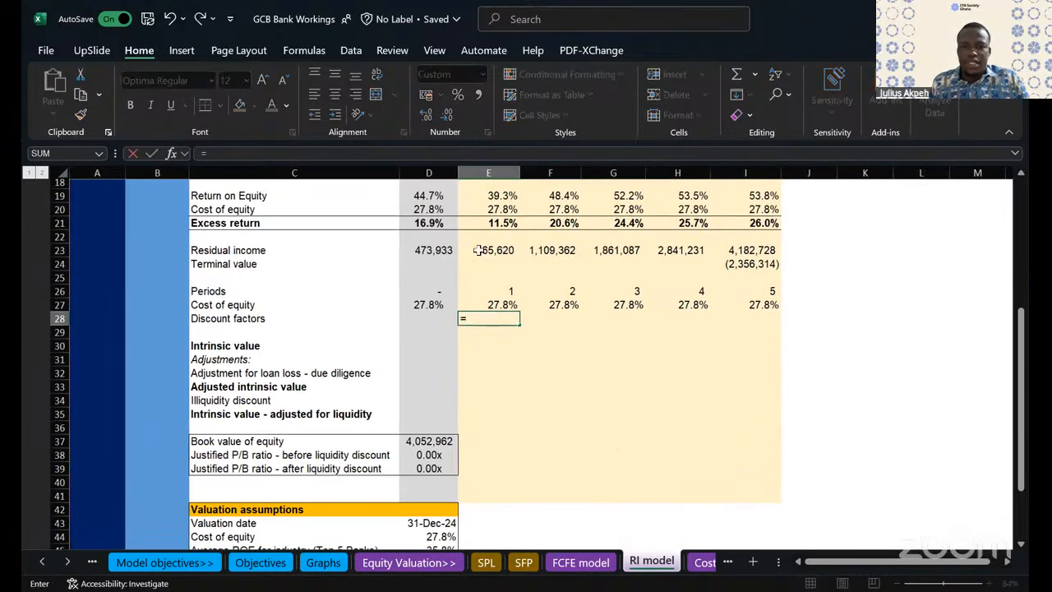
text((1+)
click(493, 304)
text()^-)
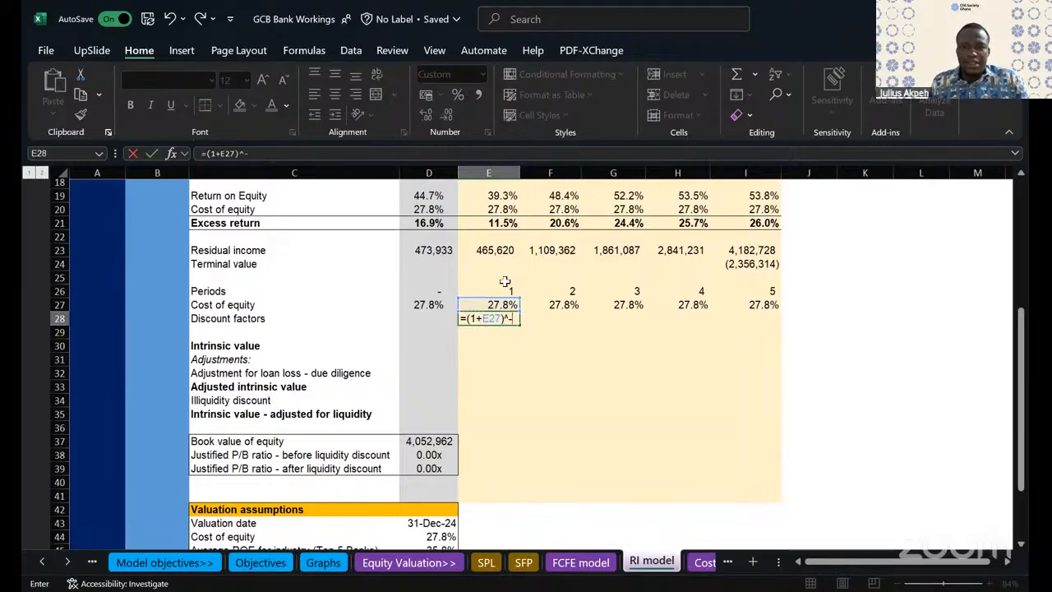
click(502, 287)
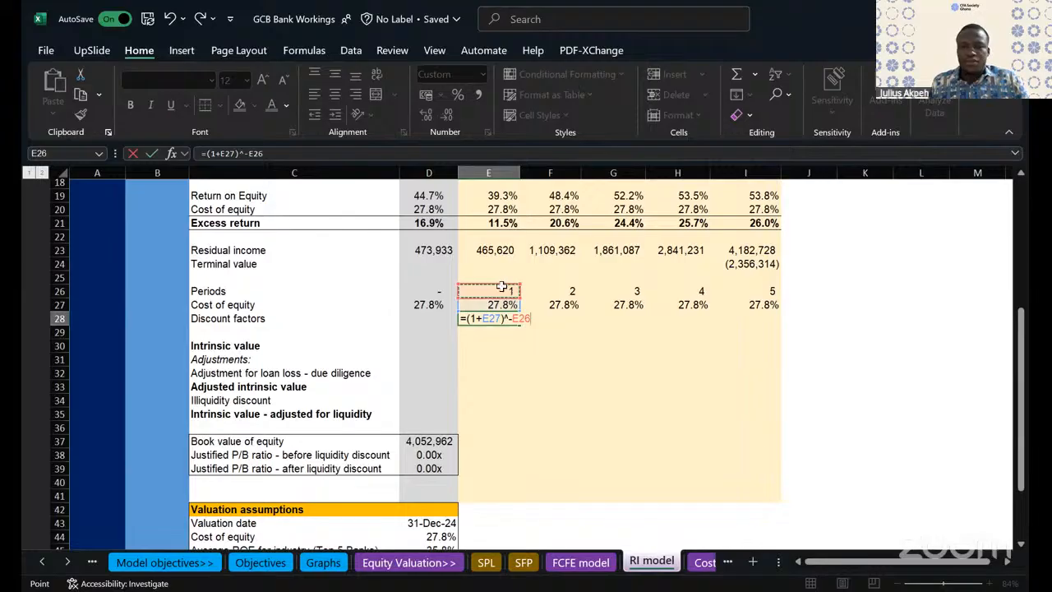
key(Return)
- Fill the discount factor formula from E28 across to I28
key(Up)
drag(522, 323, 773, 321)
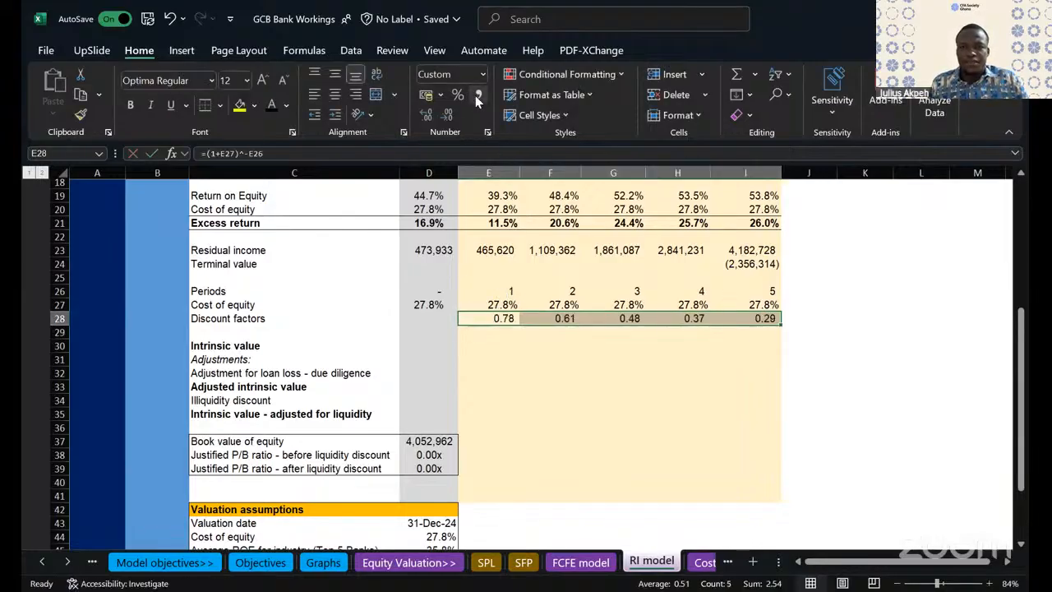
click(511, 357)
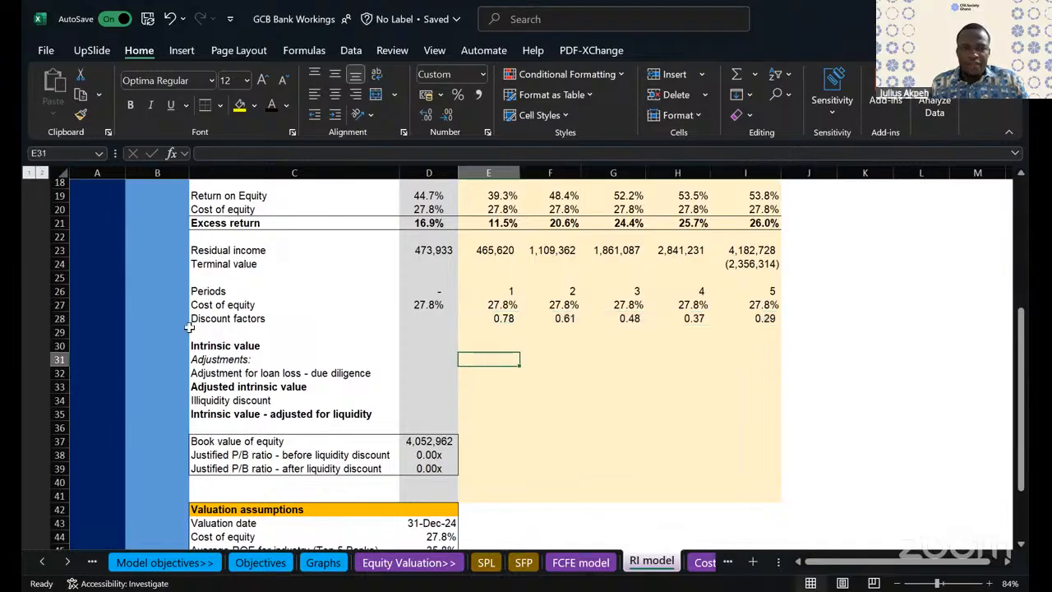
- Make the Discount factors row bold from C28 to I28
click(230, 316)
drag(230, 316, 766, 317)
key(ctrl+b)
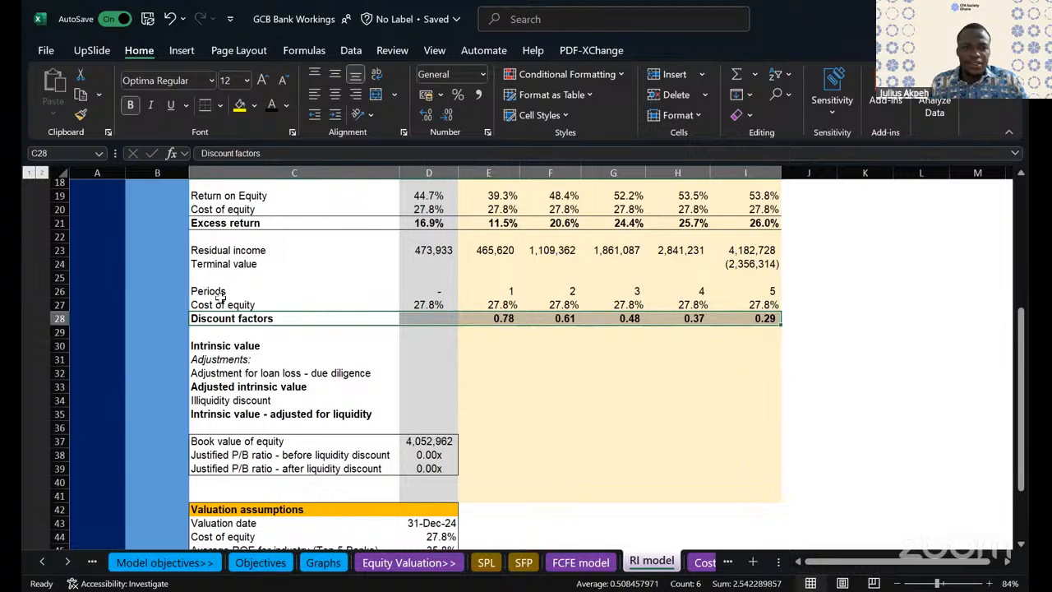
- Apply outside borders around the Periods, Cost of equity and Discount factors block, C26 to I28
drag(215, 291, 749, 320)
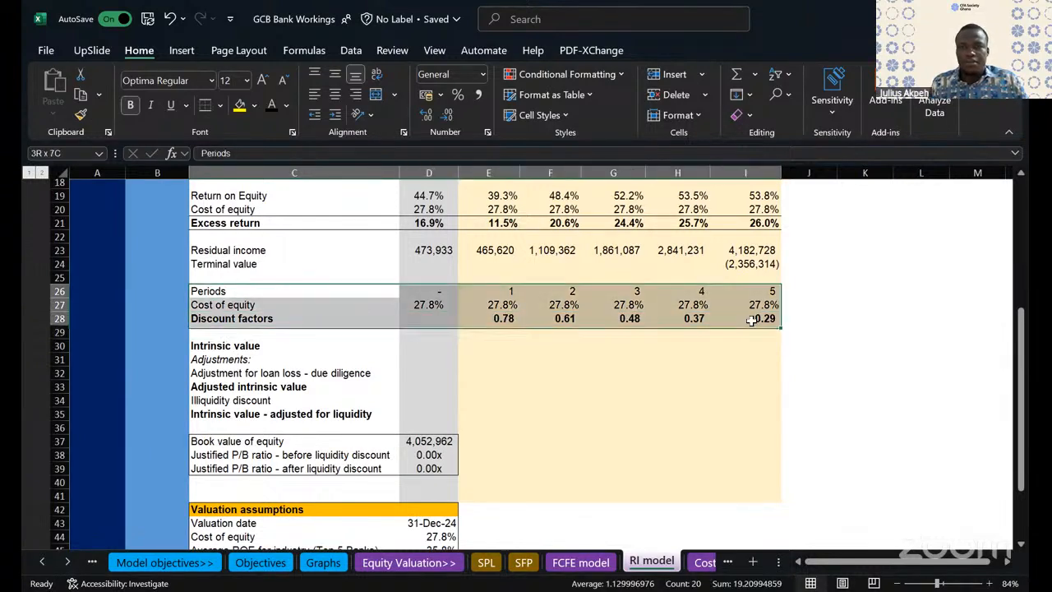
click(220, 104)
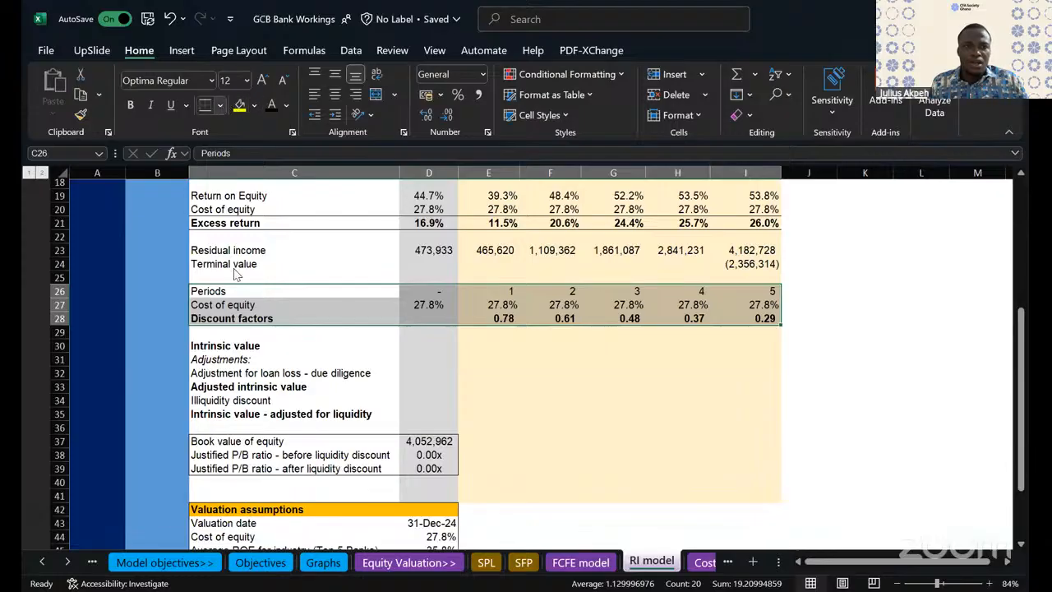
click(238, 295)
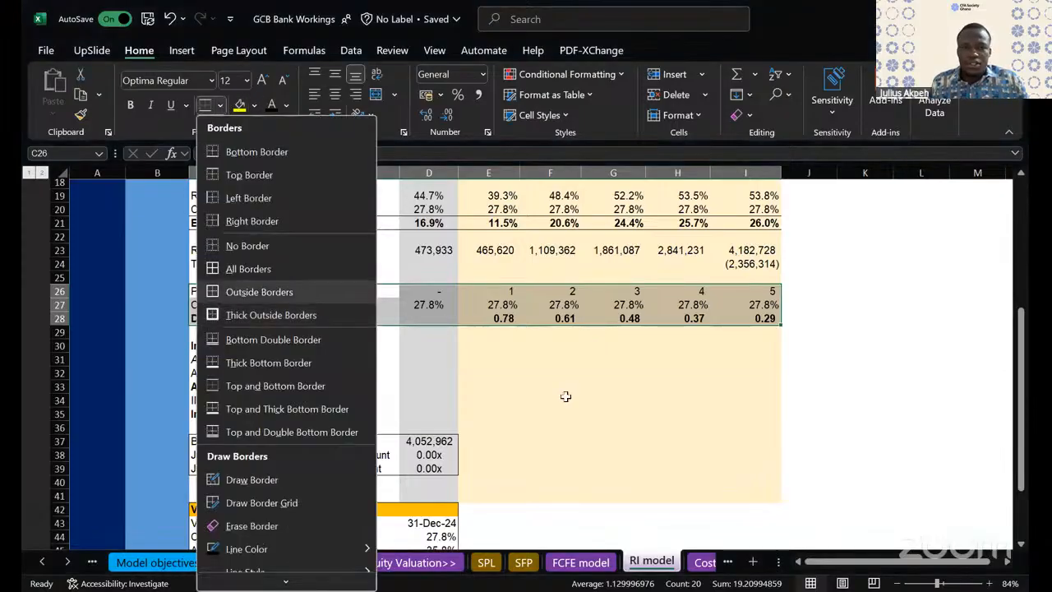
click(565, 396)
- Insert four blank rows above the Intrinsic value row, starting at row 30
scroll(564, 396, down, 1)
scroll(565, 396, up, 2)
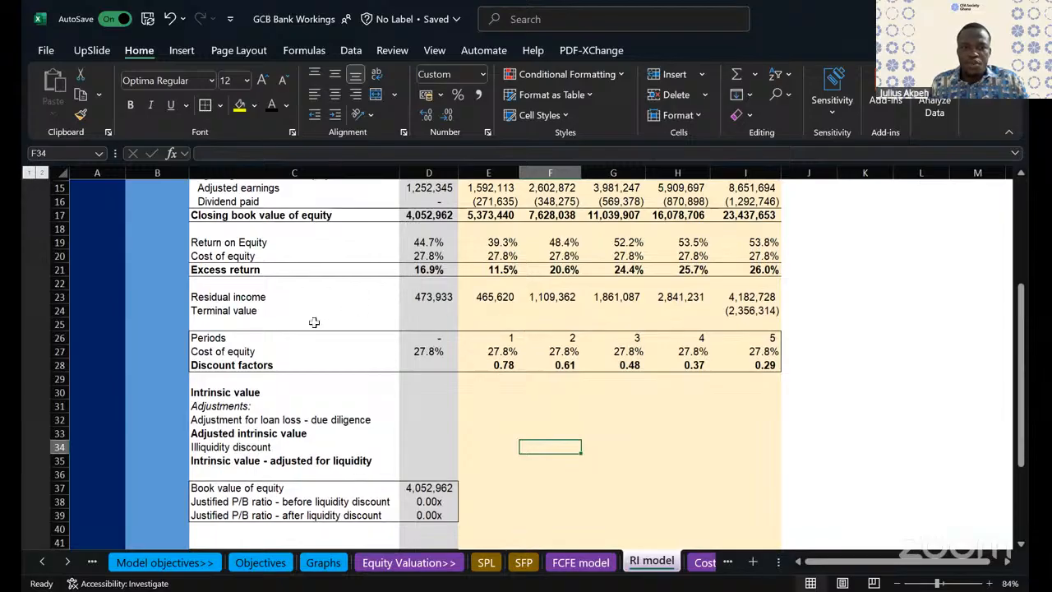
click(731, 310)
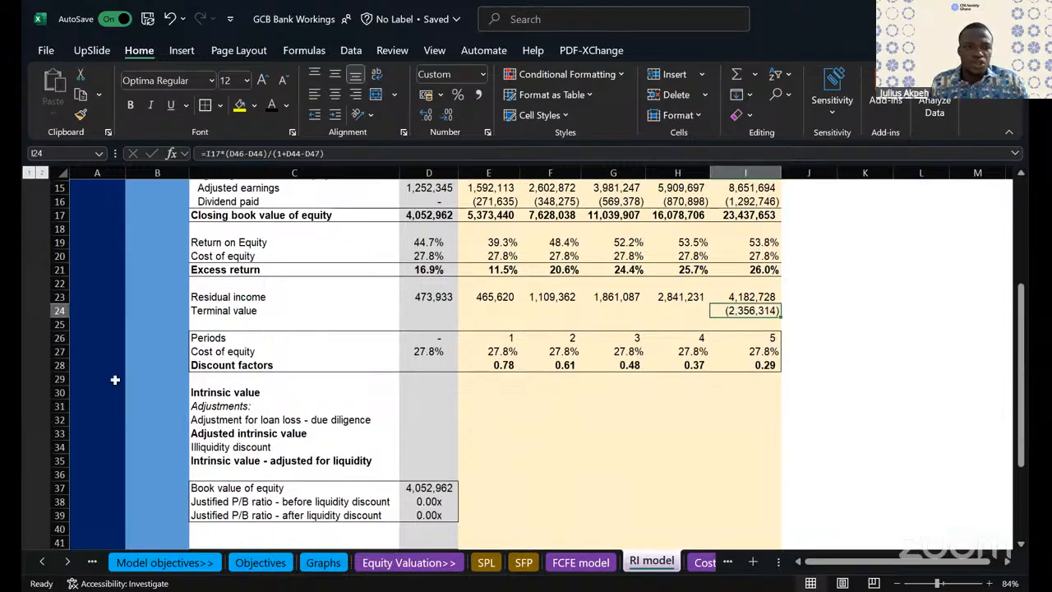
click(56, 379)
drag(56, 379, 63, 434)
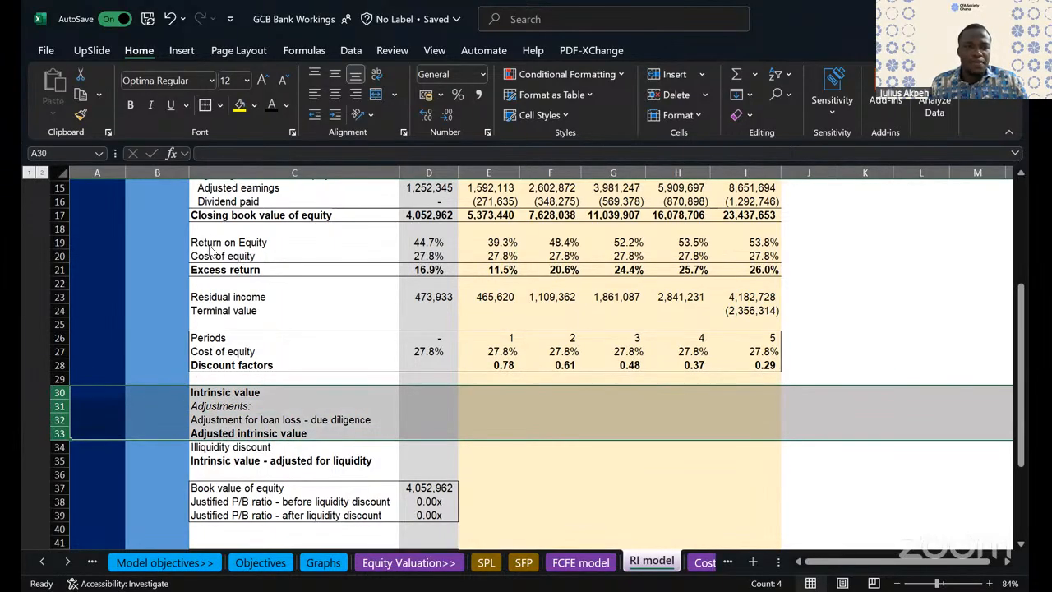
key(ctrl+shift+plus)
- Add the row labels "PV of residual income" in C30 and "PV of terminal value" in C31
click(226, 394)
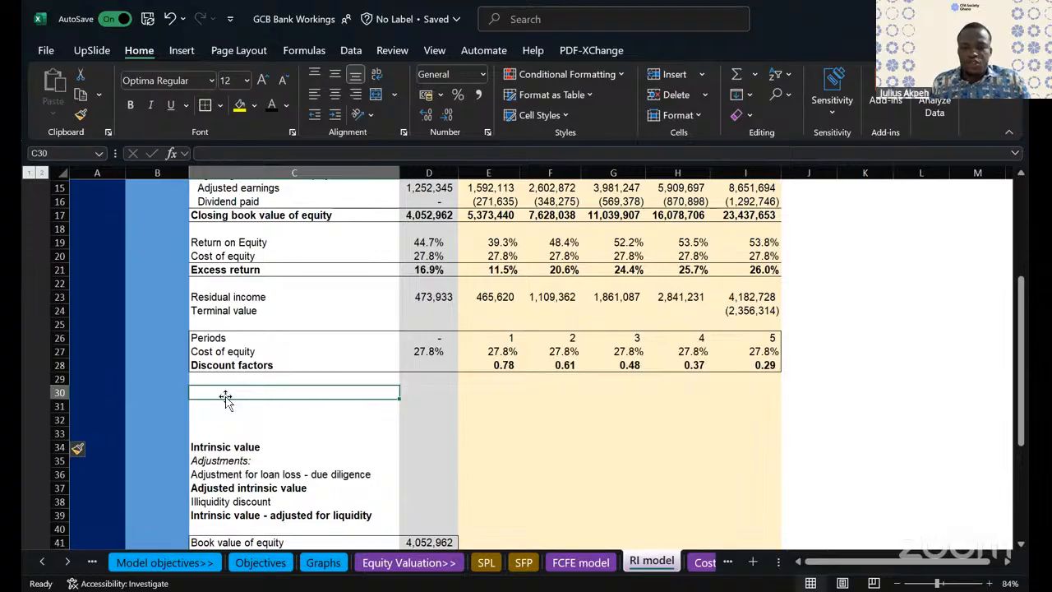
text(PV of residual income)
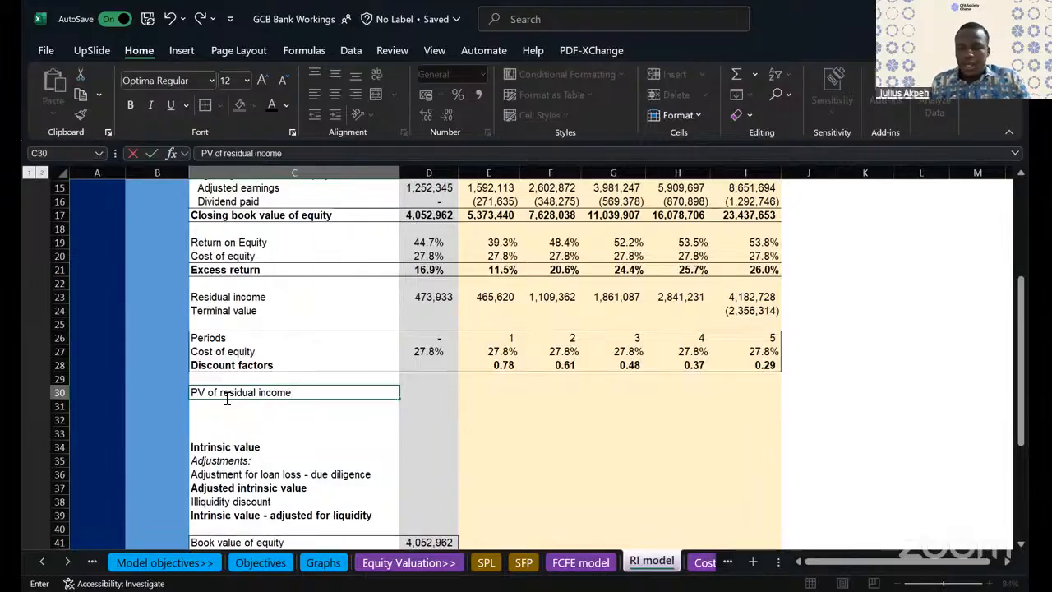
key(Return)
text(PV of r)
text(minal)
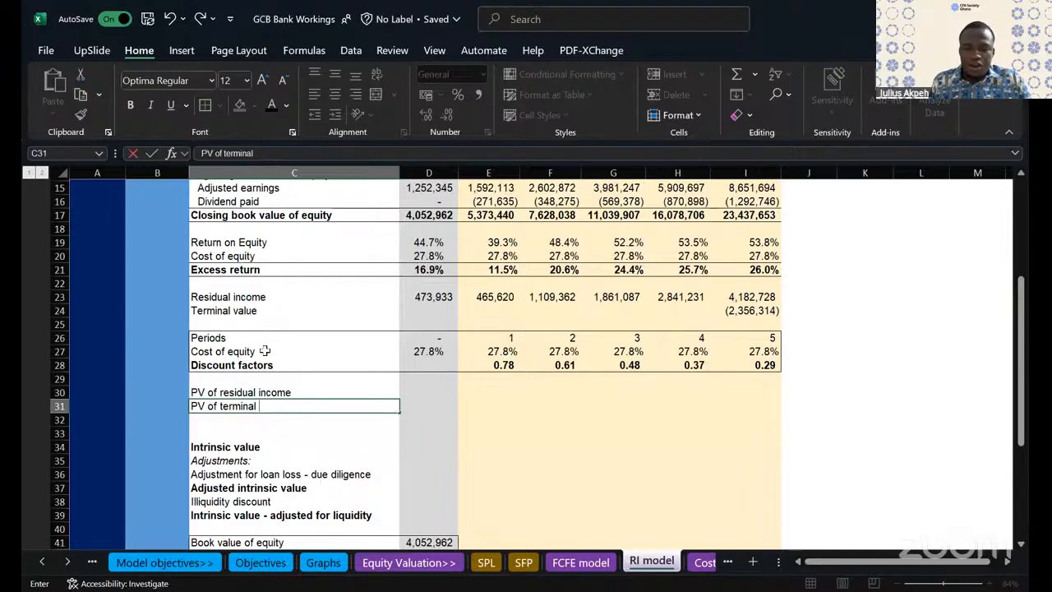
text(value)
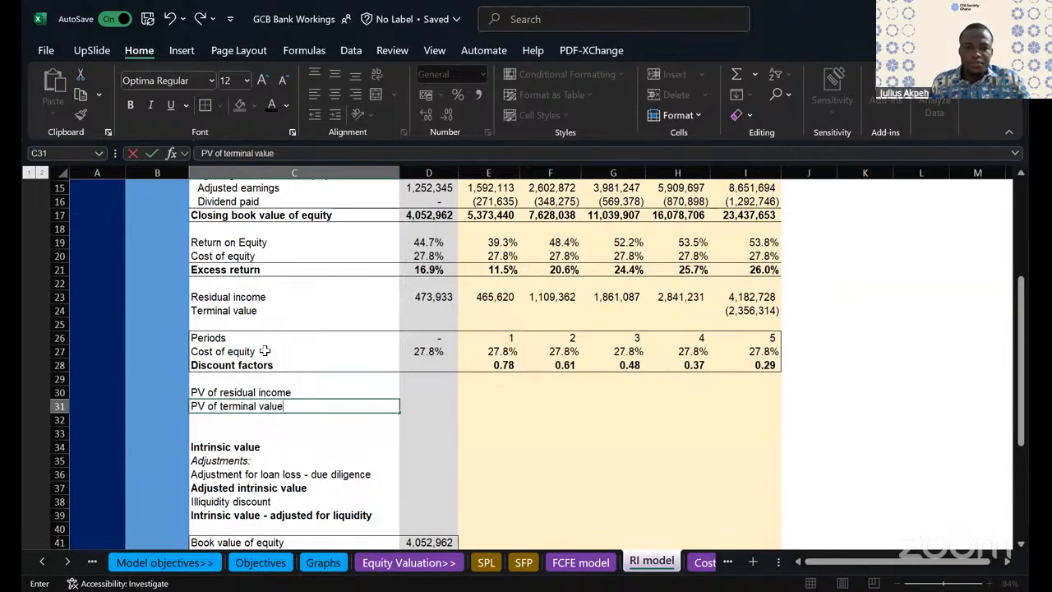
- Calculate the PV of residual income in D30 as residual income times the discount factor, =D23*D28
click(429, 397)
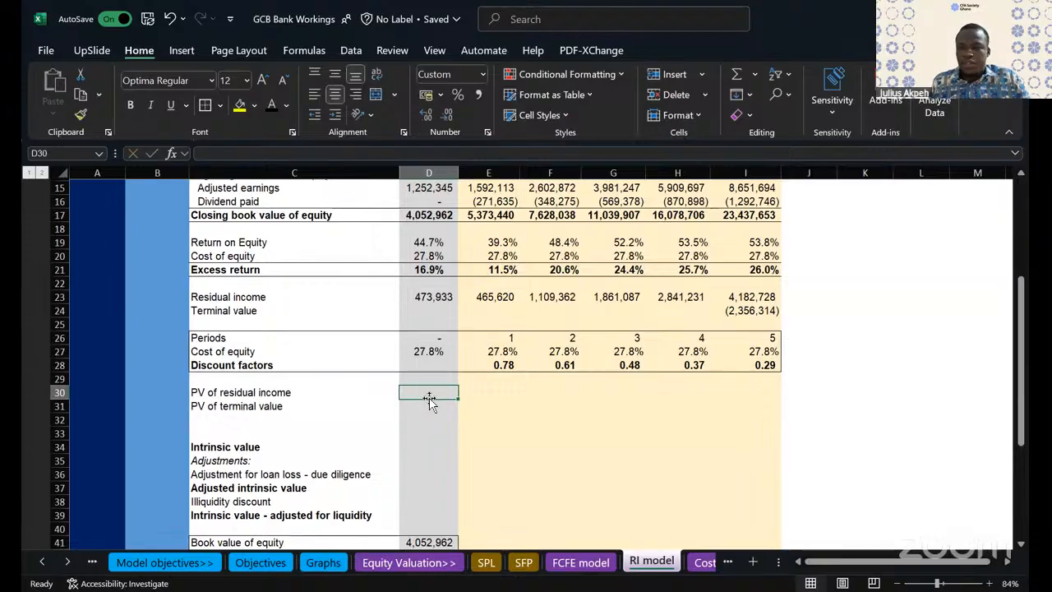
text(=)
click(444, 296)
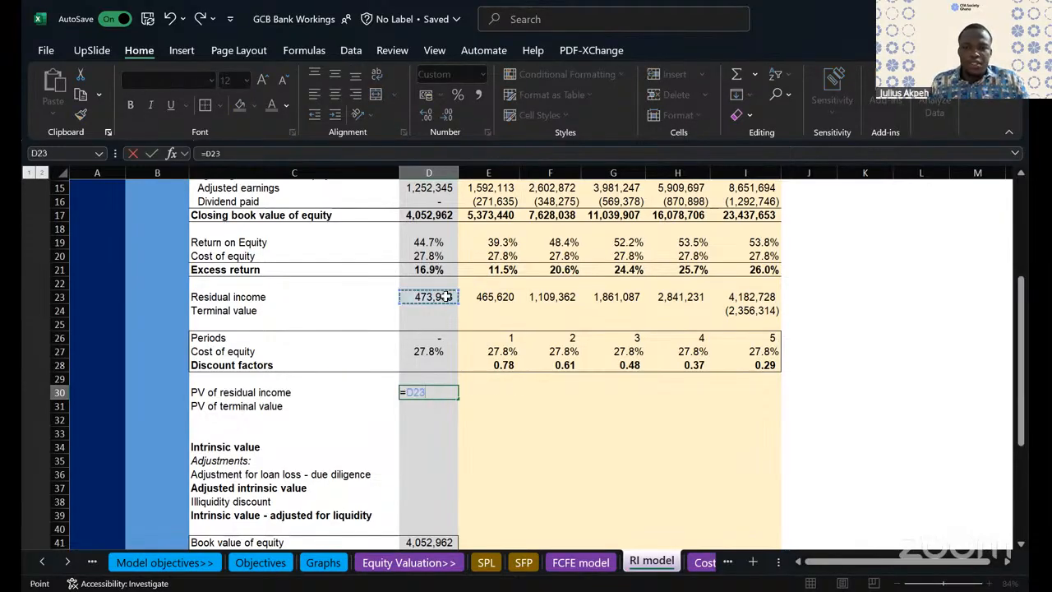
text(*)
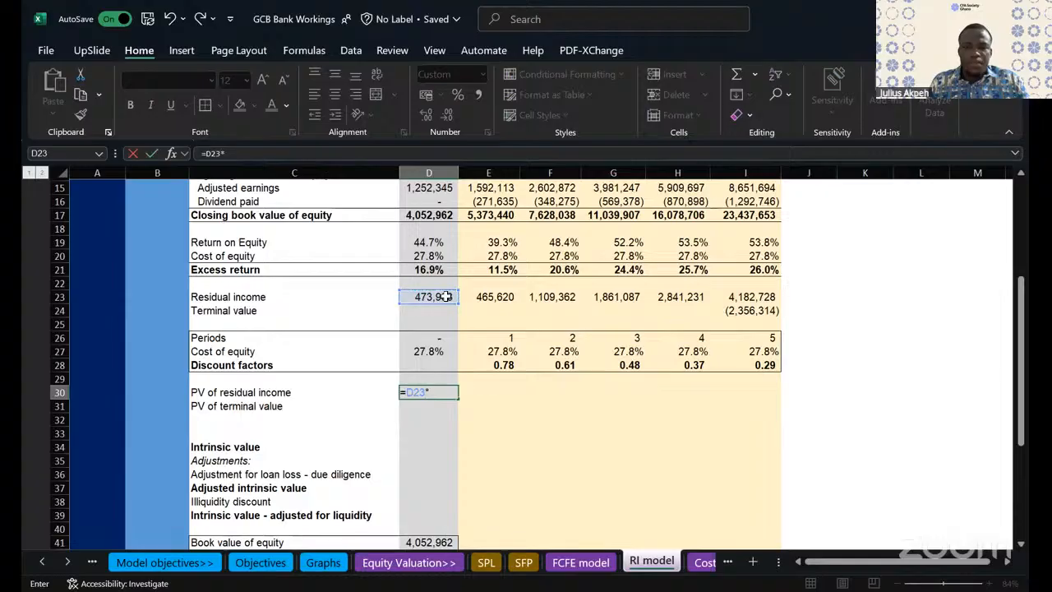
click(425, 367)
key(Return)
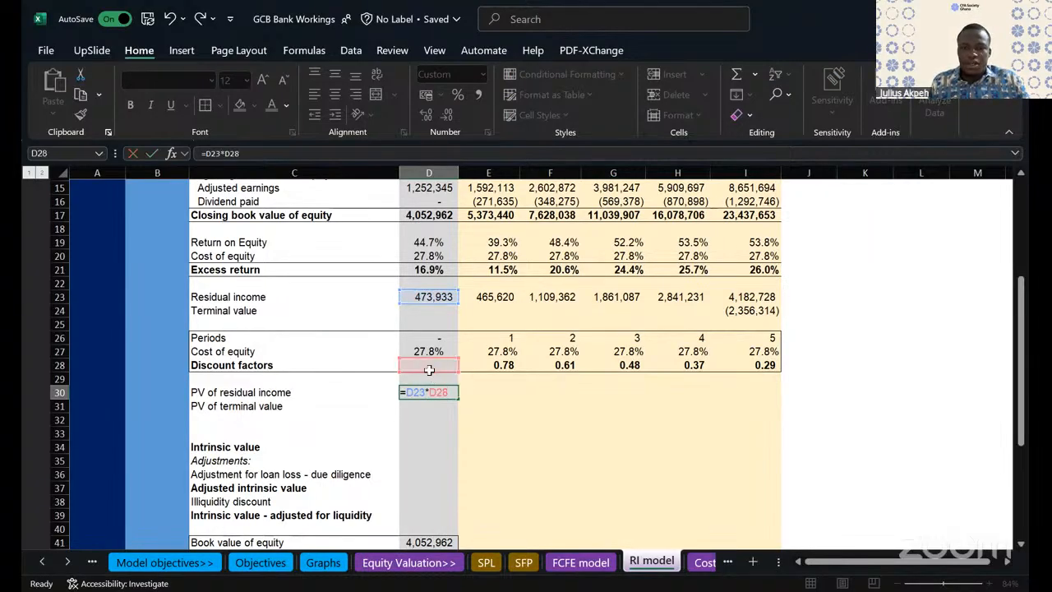
- Fill the PV of residual income formula from D30 across to I30
click(448, 392)
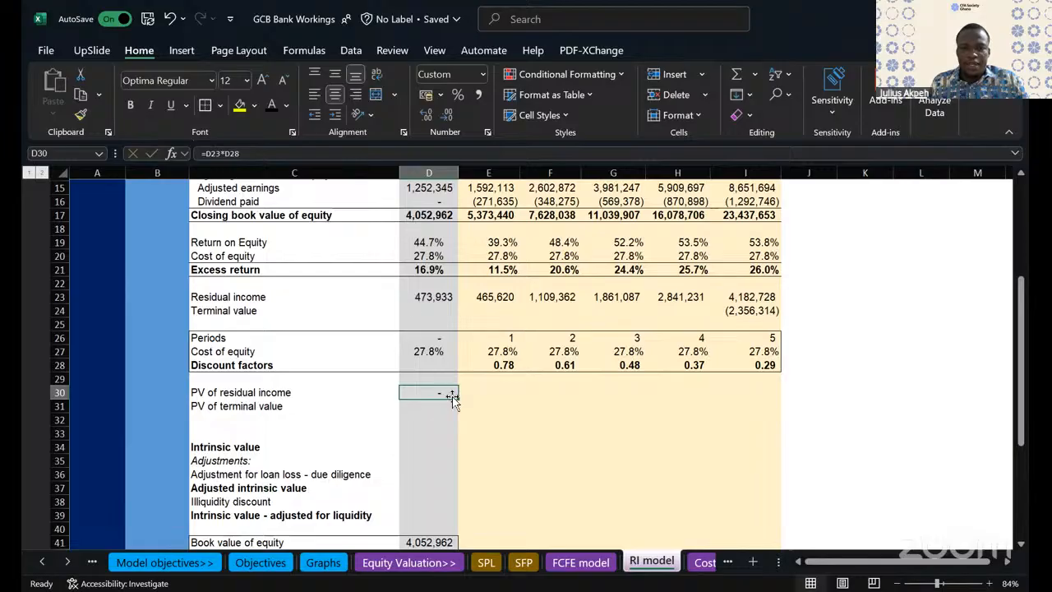
drag(457, 398, 455, 412)
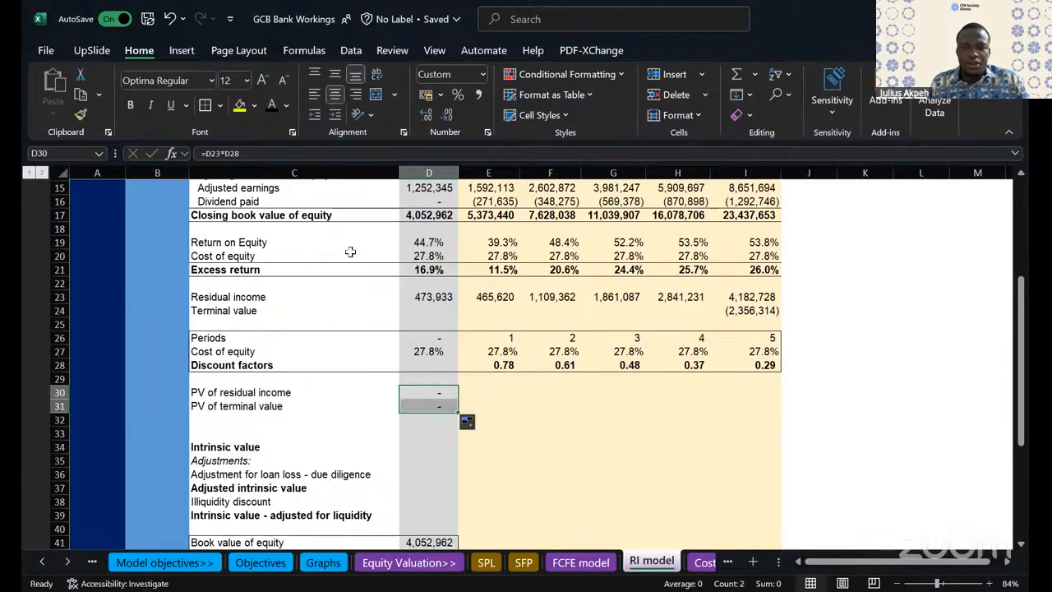
click(168, 18)
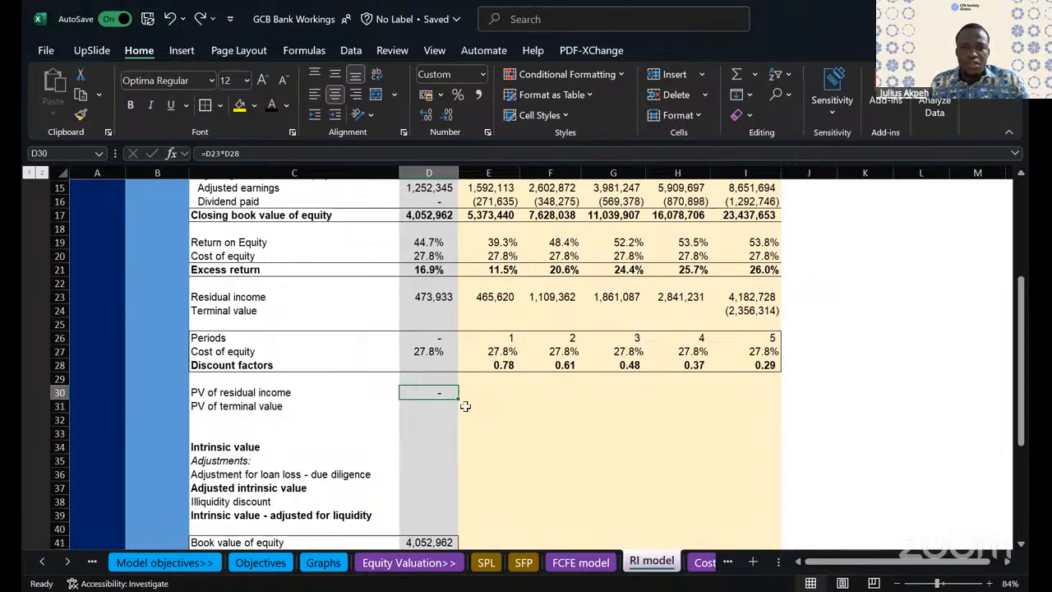
drag(457, 398, 797, 411)
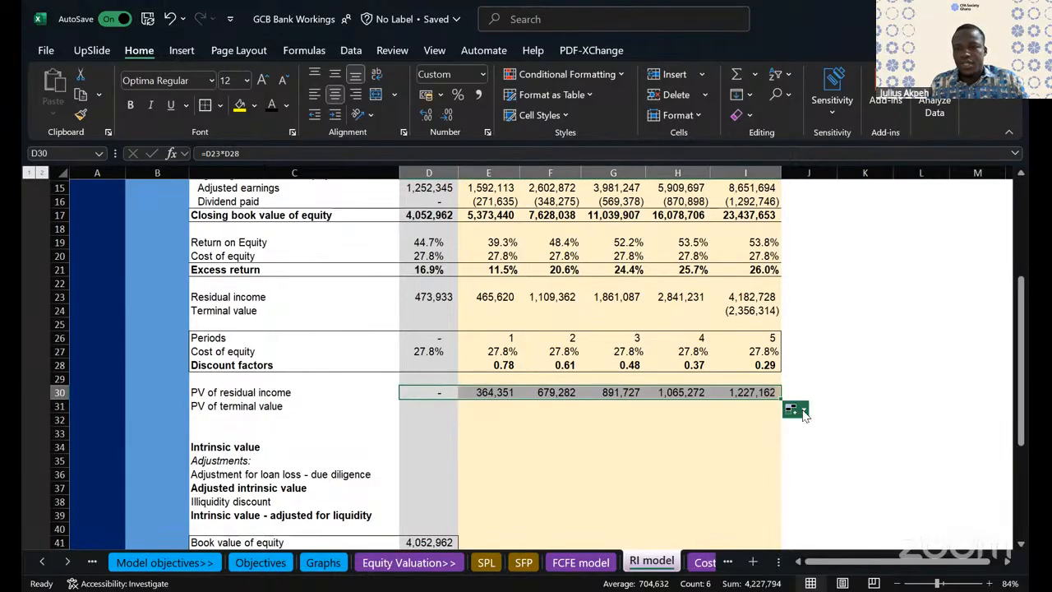
- Calculate the PV of terminal value in D31 as terminal value times the discount factor, =D24*D28
click(442, 406)
text(=)
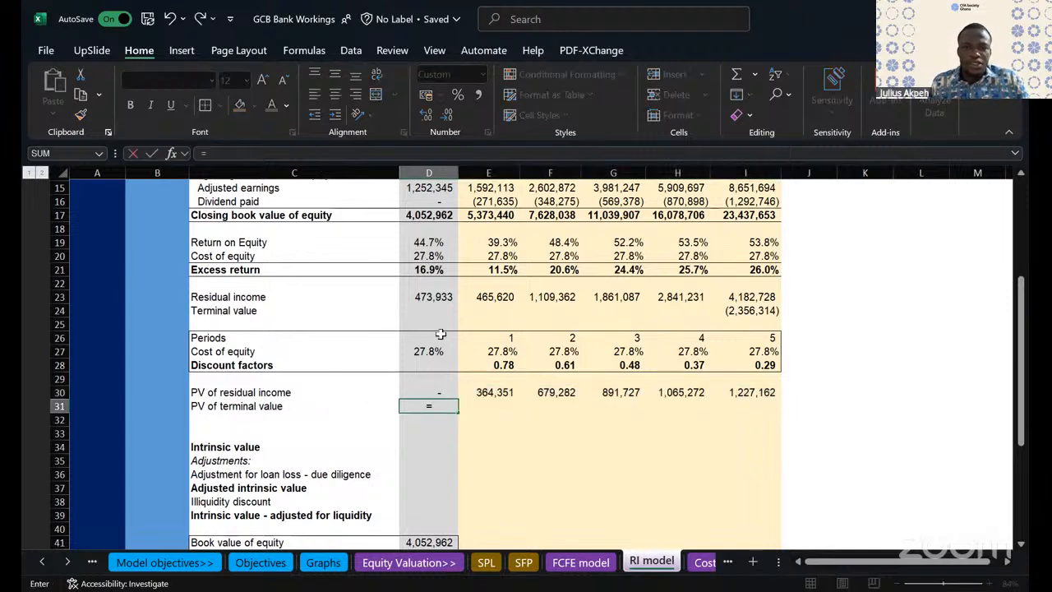
click(438, 311)
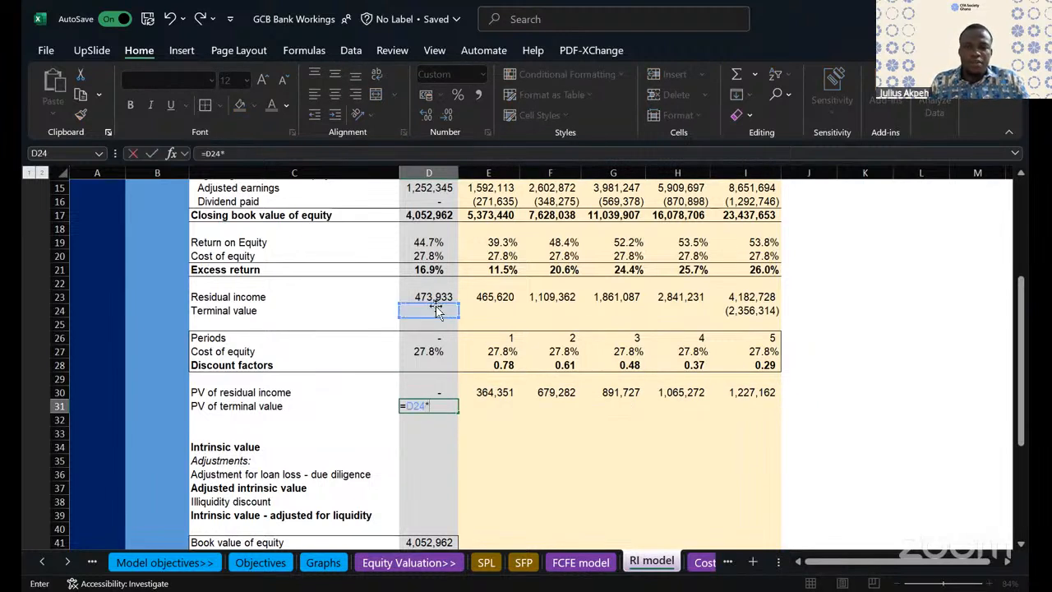
text(*)
click(417, 364)
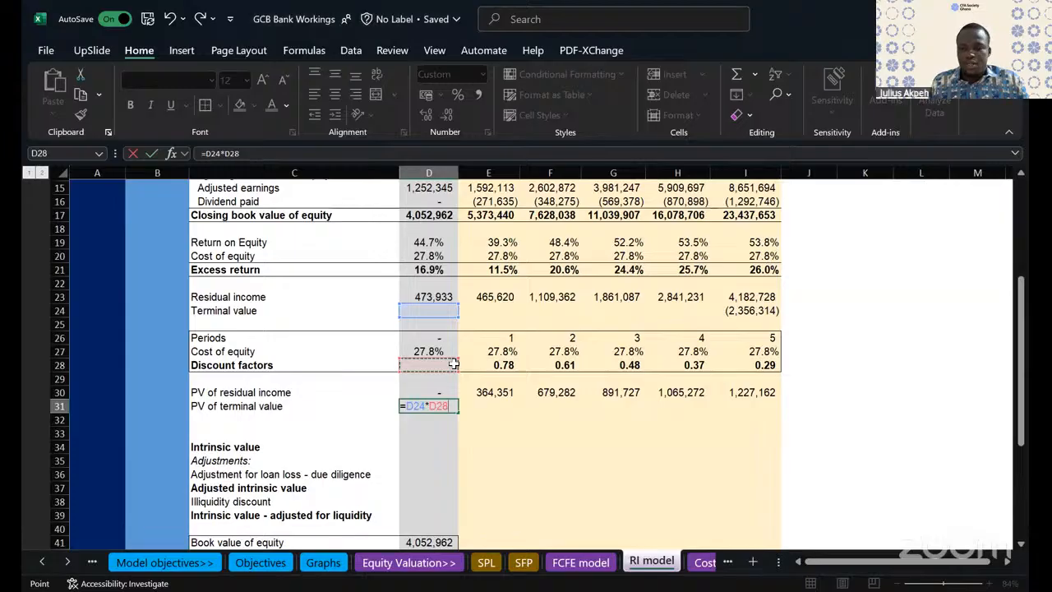
key(Return)
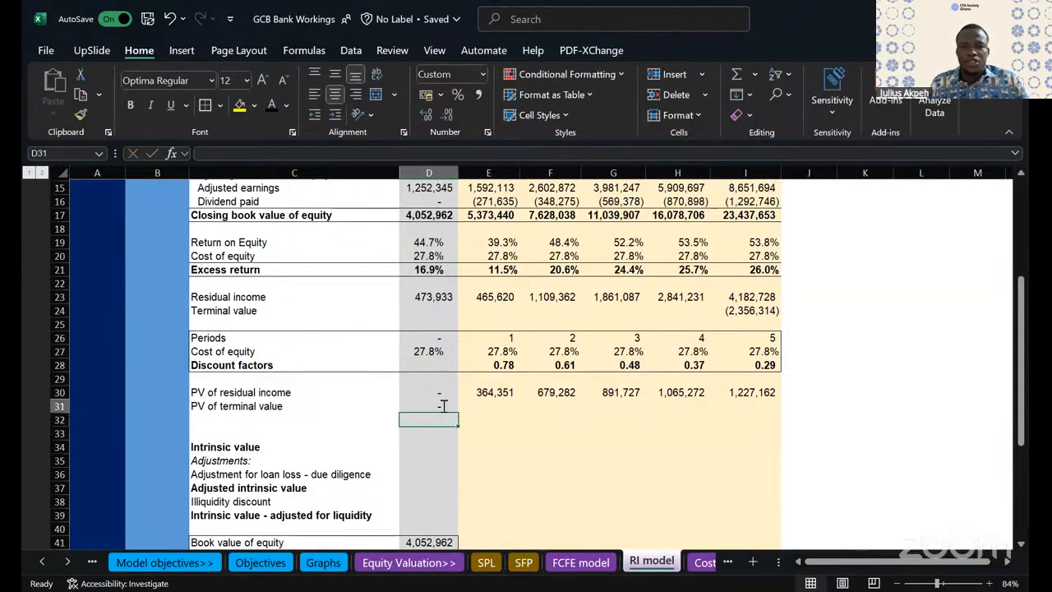
- Fill the PV of terminal value formula from D31 across to I31
double_click(444, 406)
key(Escape)
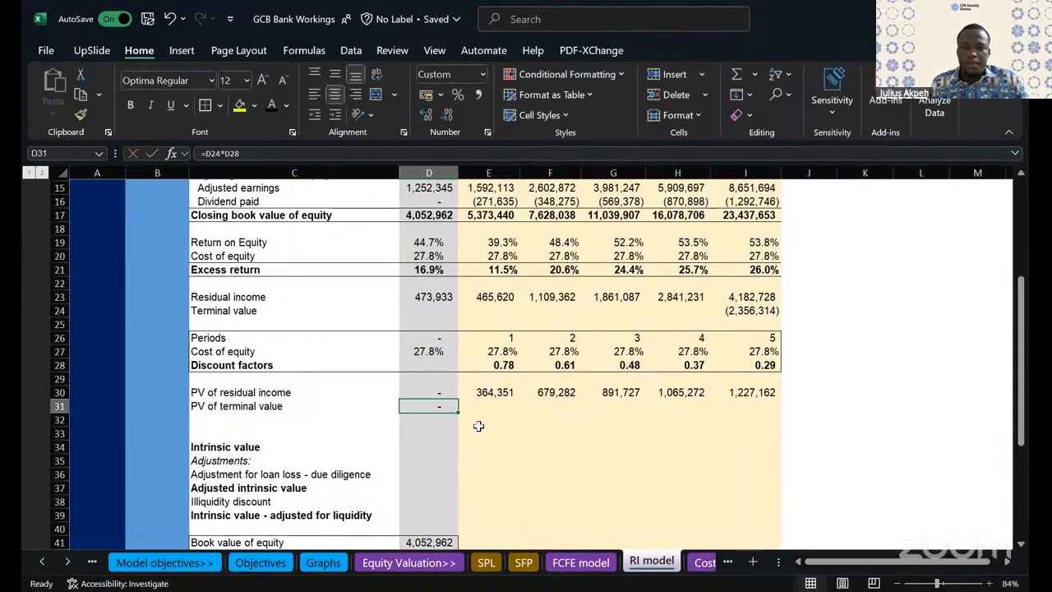
drag(458, 412, 790, 418)
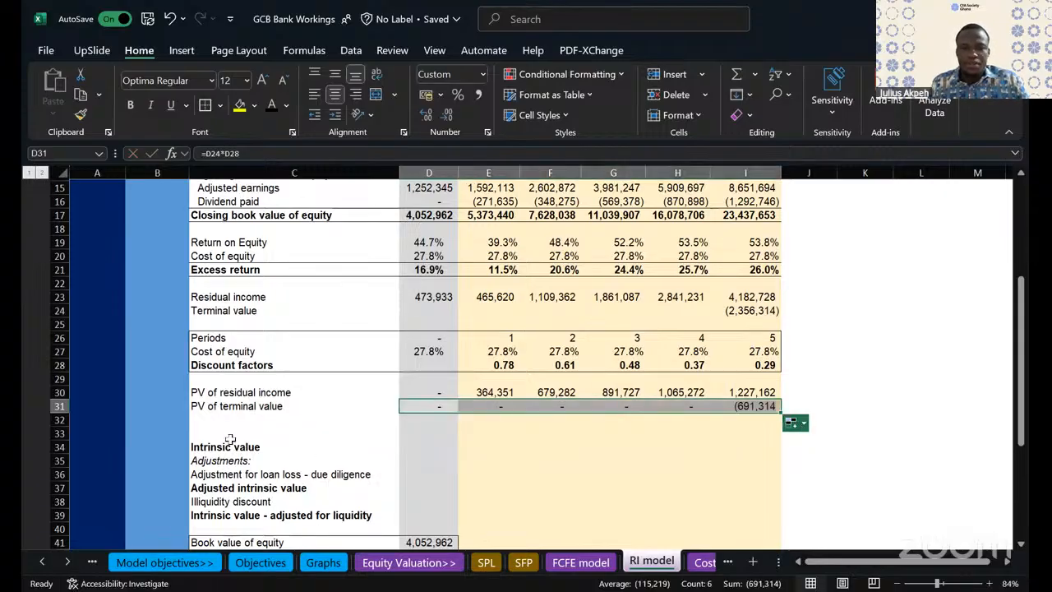
click(211, 418)
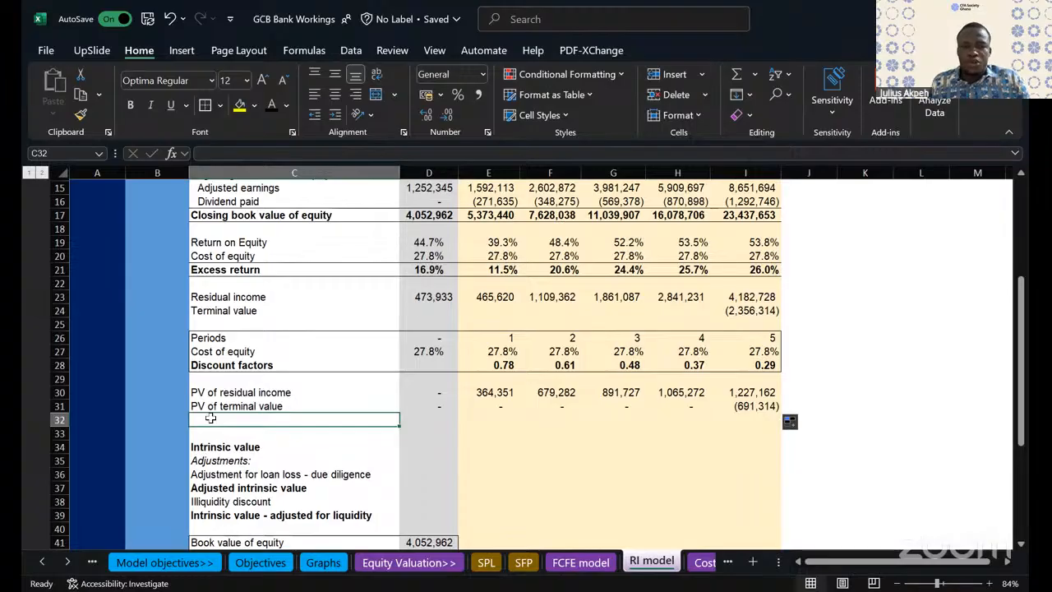
- Label C32, below the PV of terminal value row, as "PV of future residual income"
text(PV of future resi)
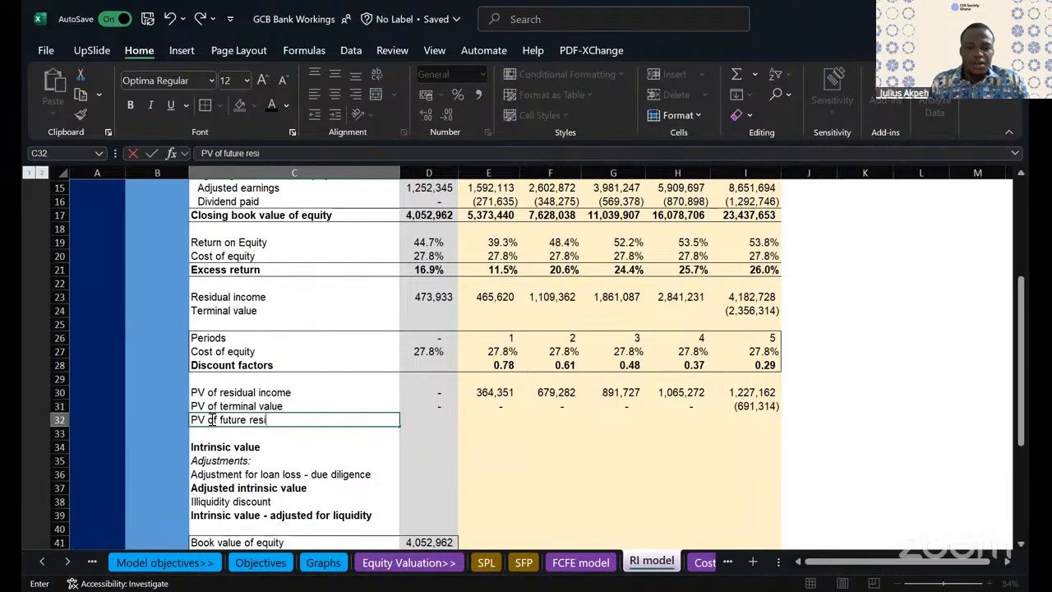
text(ome)
click(237, 444)
- Total all present values of residual income and terminal value in D32 with =SUM(D30:I31), and make row 32 bold
click(443, 419)
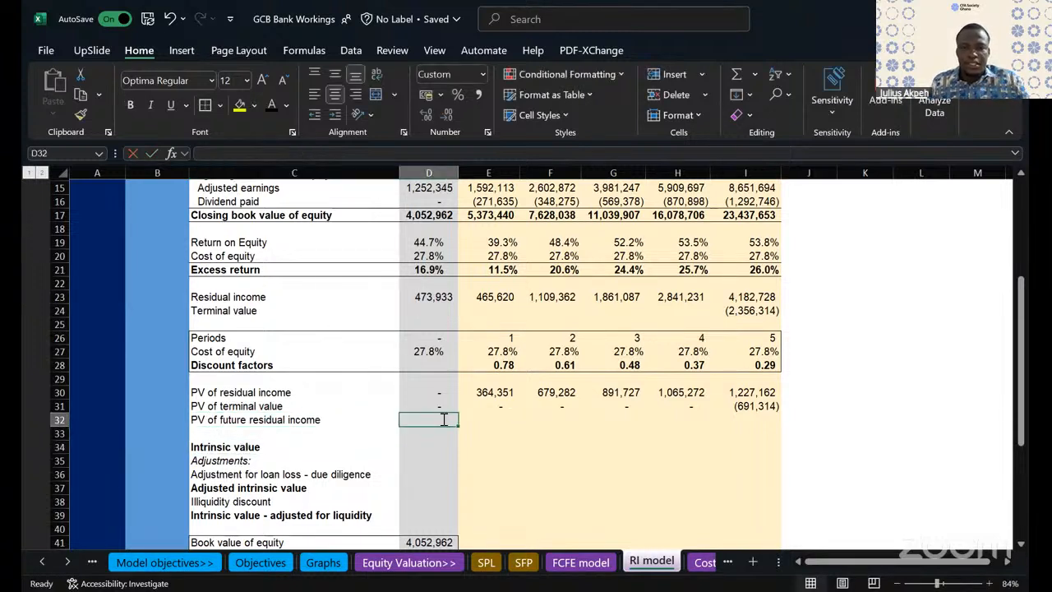
text(=SUM()
drag(439, 392, 439, 406)
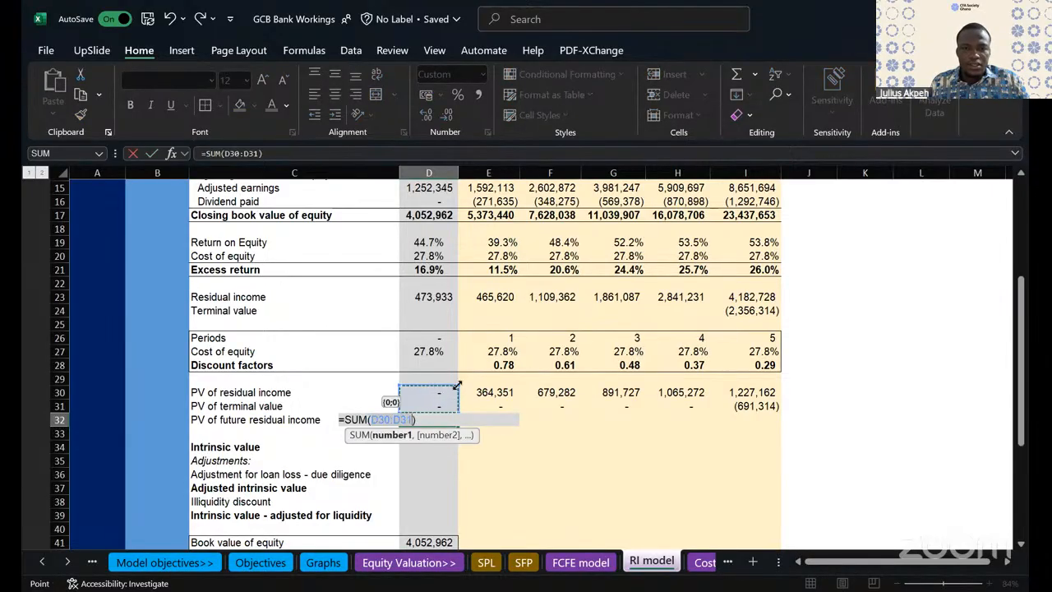
drag(750, 384, 751, 388)
text())
key(Return)
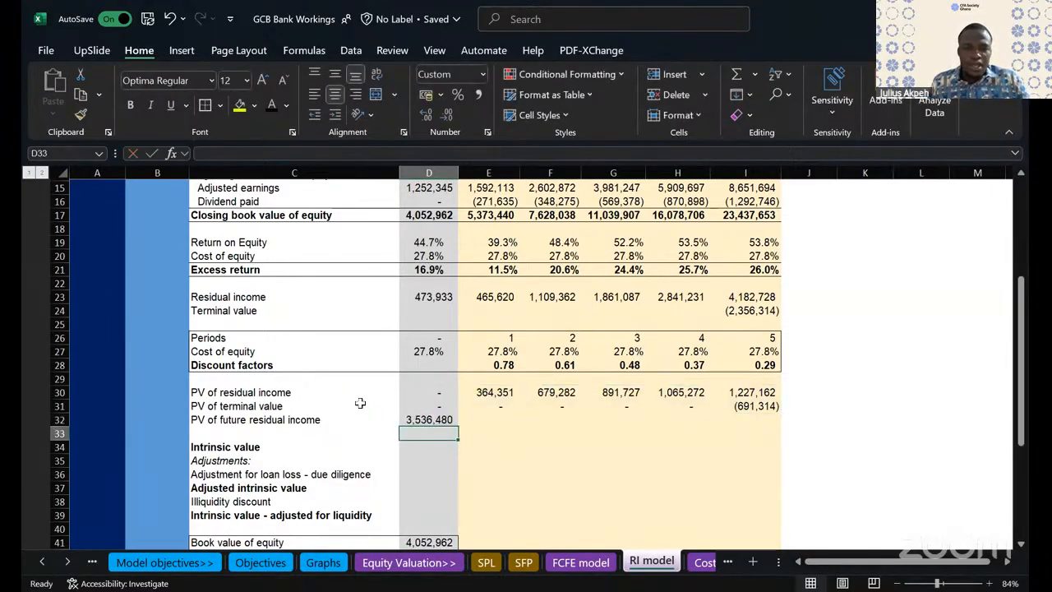
click(58, 419)
key(ctrl+b)
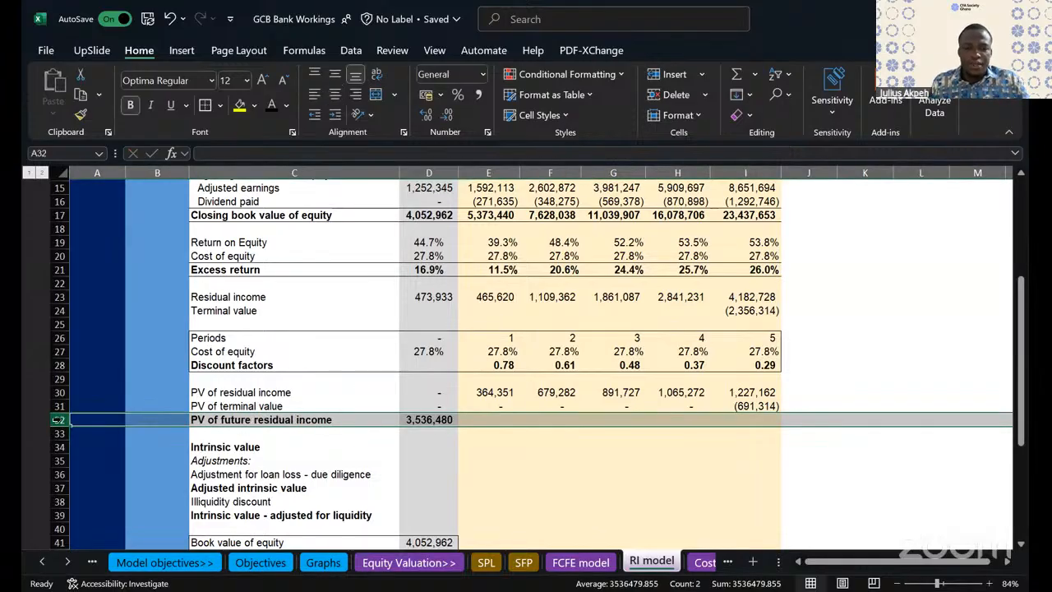
- Insert a blank row at row 33, between the PV of future residual income and the intrinsic value section
click(208, 476)
click(205, 429)
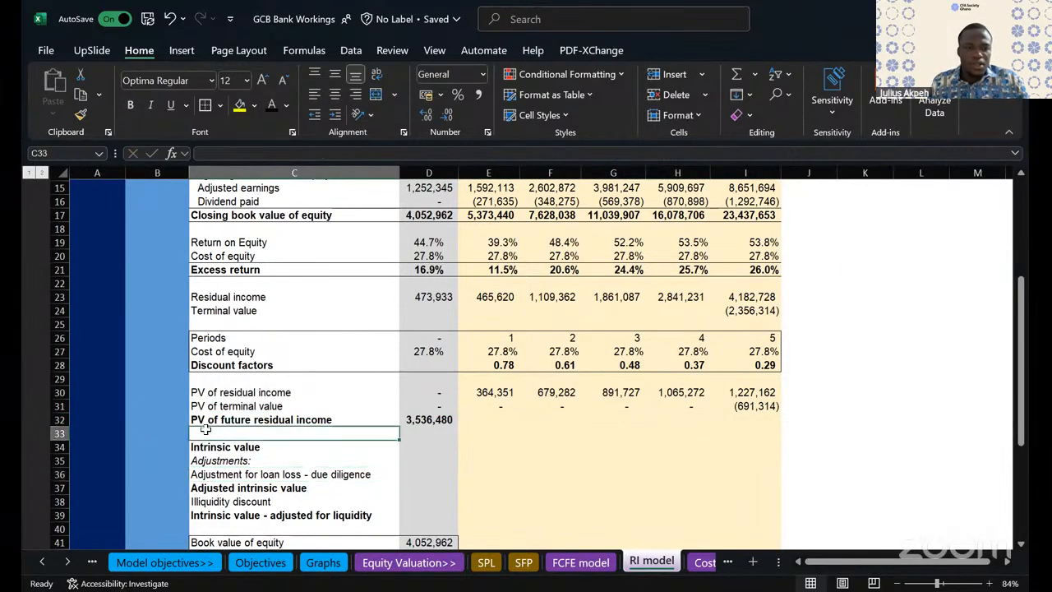
click(56, 433)
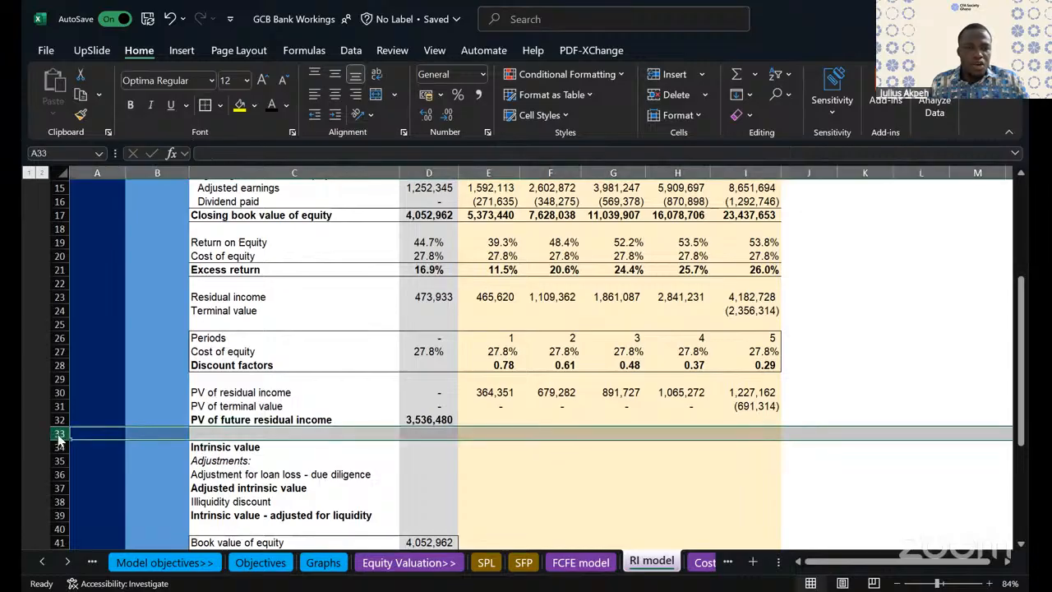
right_click(59, 433)
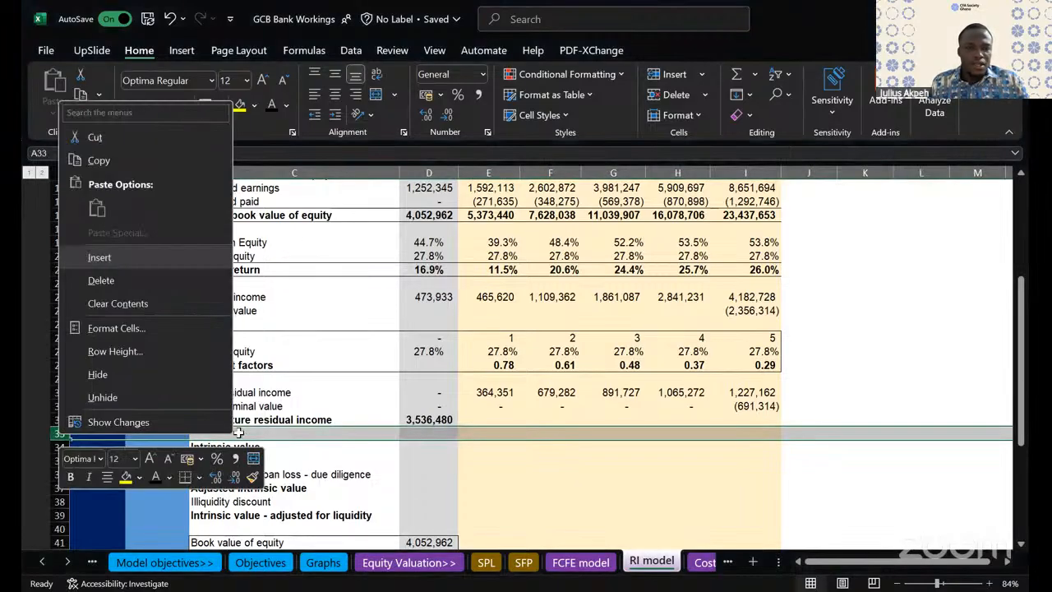
click(101, 256)
click(239, 433)
text(Book value)
key(Escape)
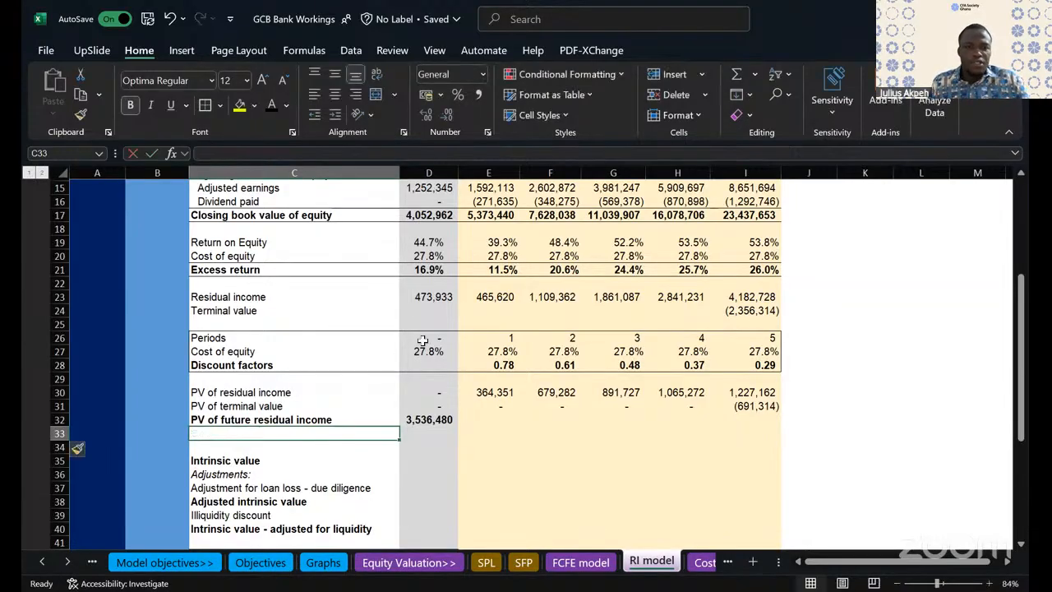
- Copy the "Beginning book value of equity" label from C14 into C33
scroll(254, 239, up, 2)
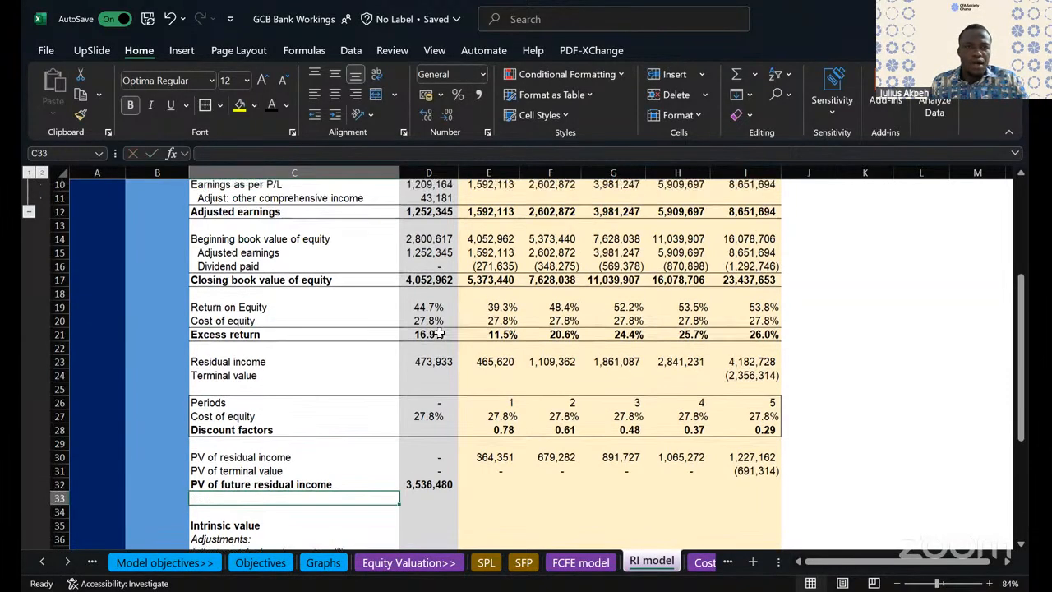
click(251, 238)
key(ctrl+c)
scroll(261, 419, down, 2)
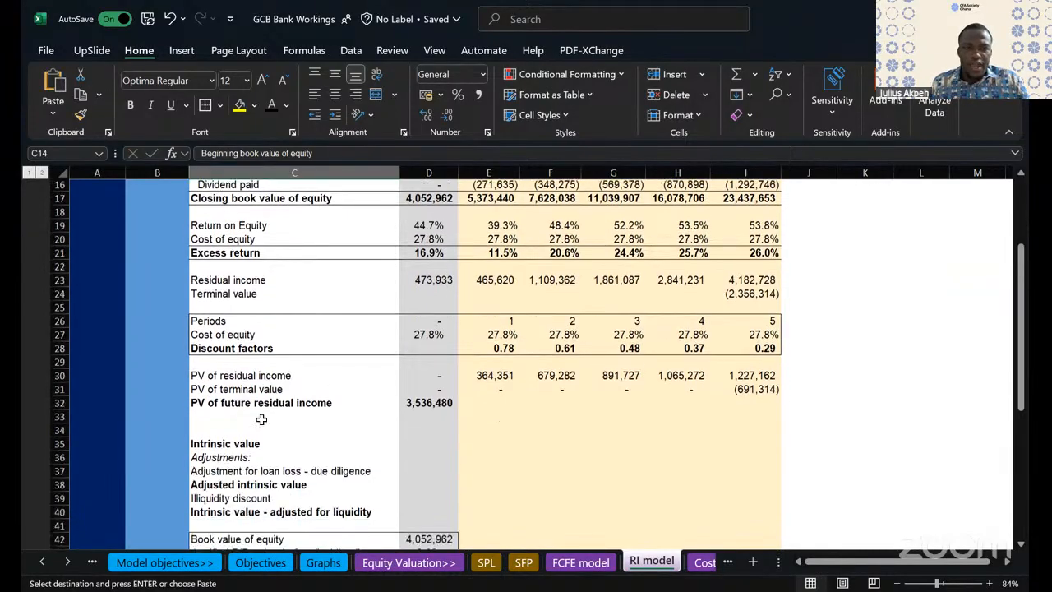
click(212, 415)
key(ctrl+v)
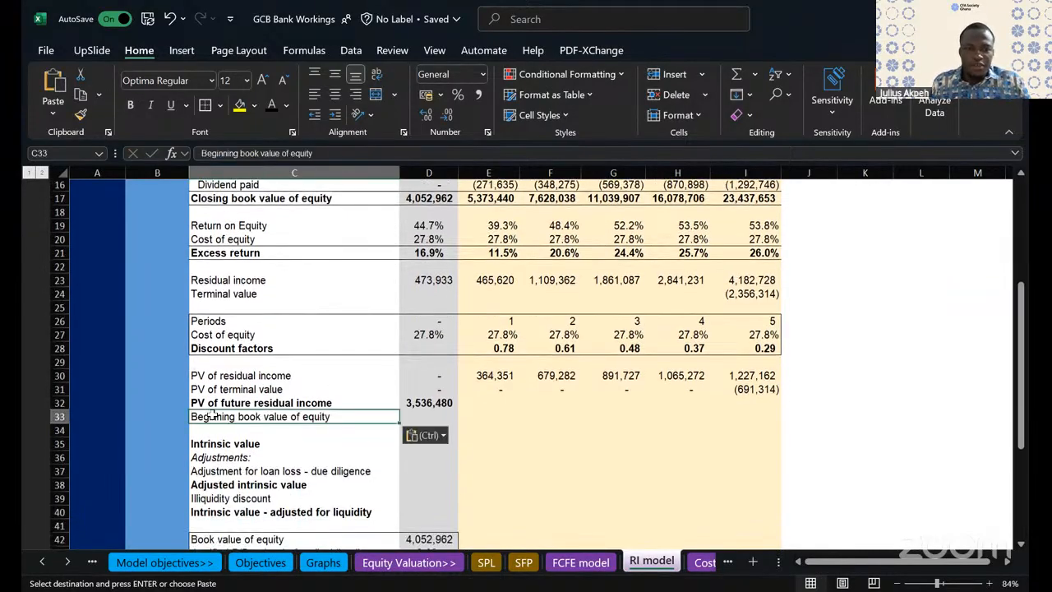
- Link D33 to the FY24 closing book value of equity with =D17, and remove the bold formatting from D33
click(430, 416)
key(Escape)
text(=)
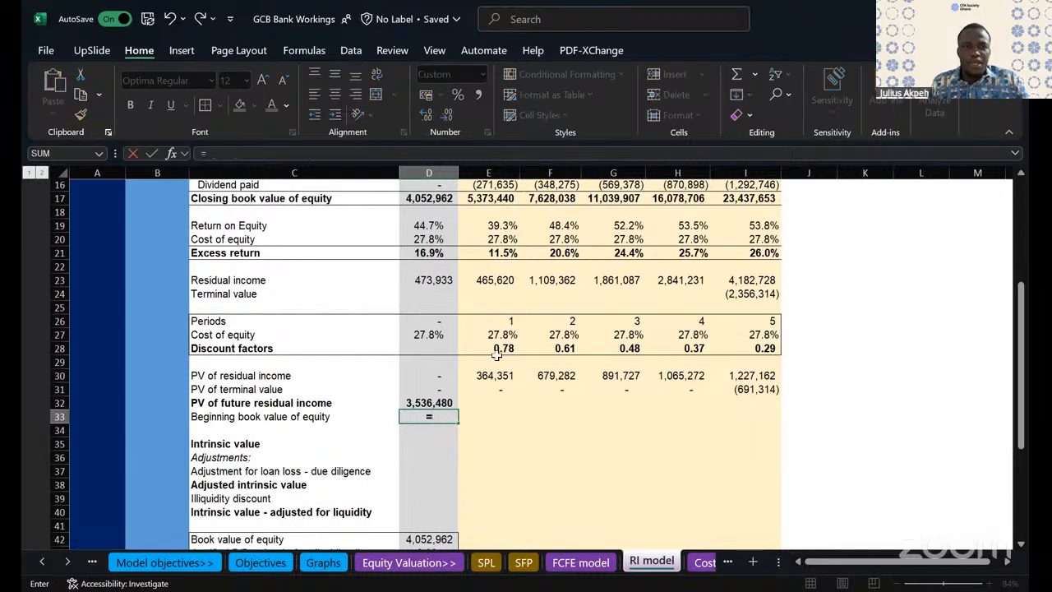
scroll(423, 275, up, 2)
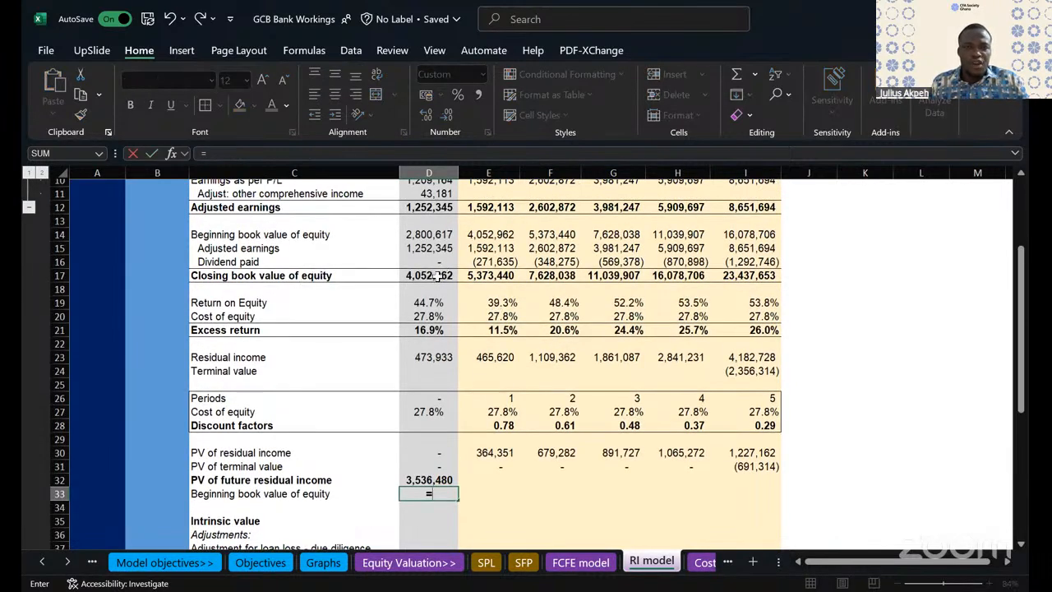
scroll(436, 275, up, 1)
click(429, 307)
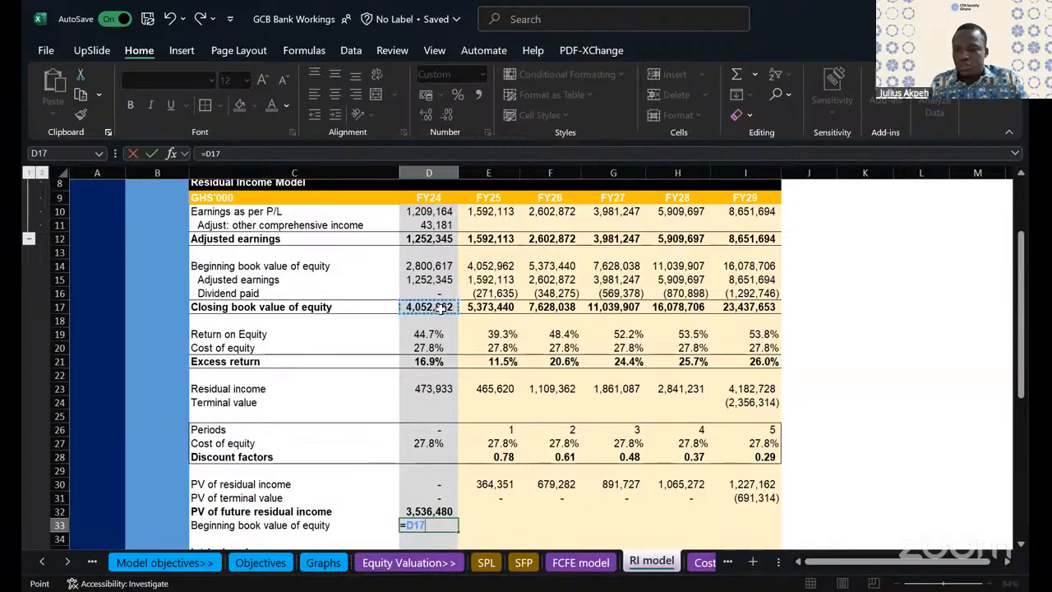
key(Return)
scroll(465, 454, down, 3)
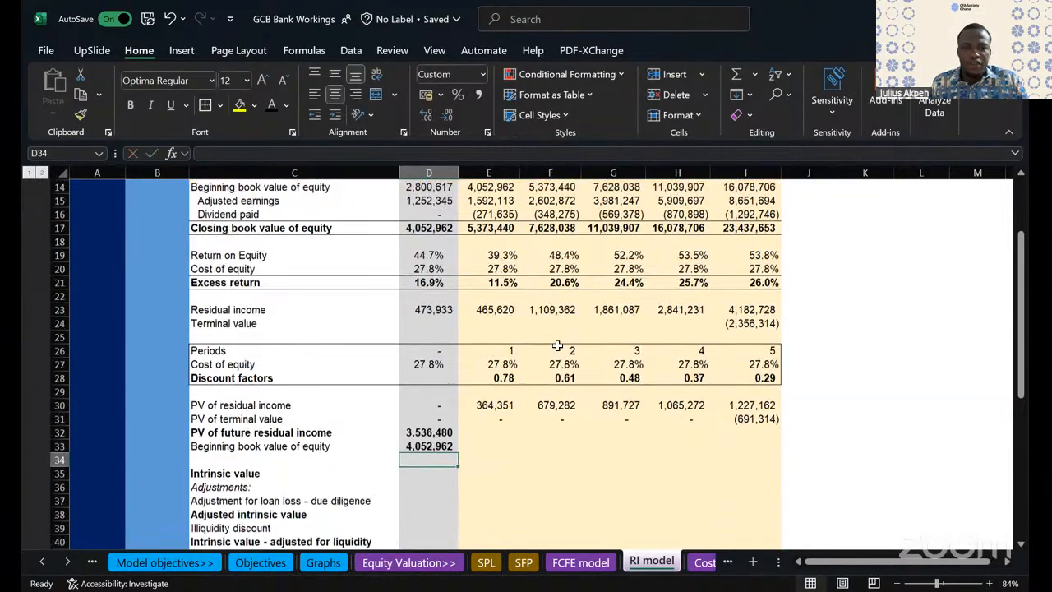
click(424, 432)
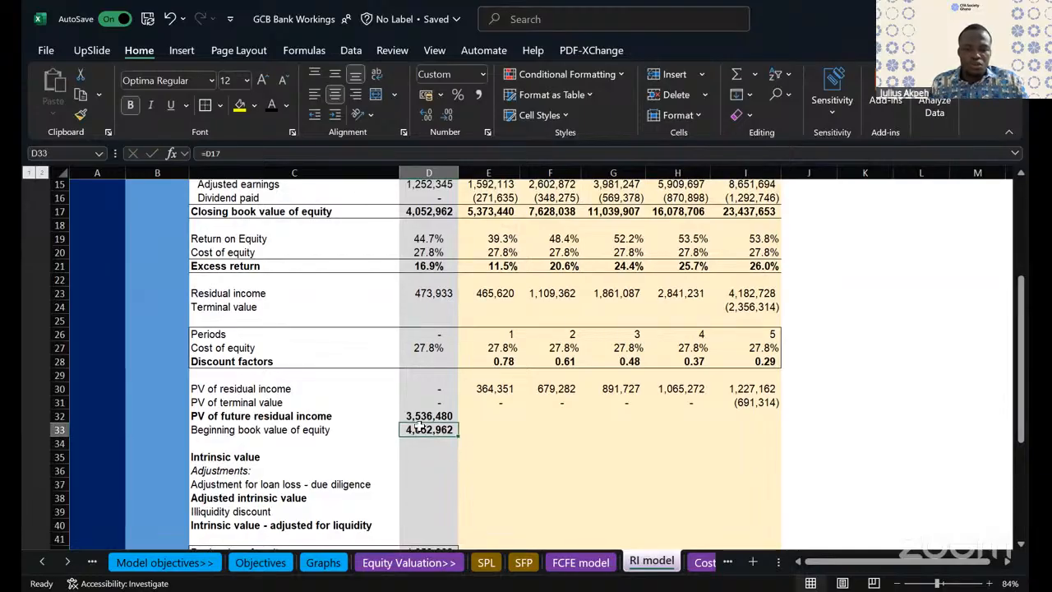
click(434, 454)
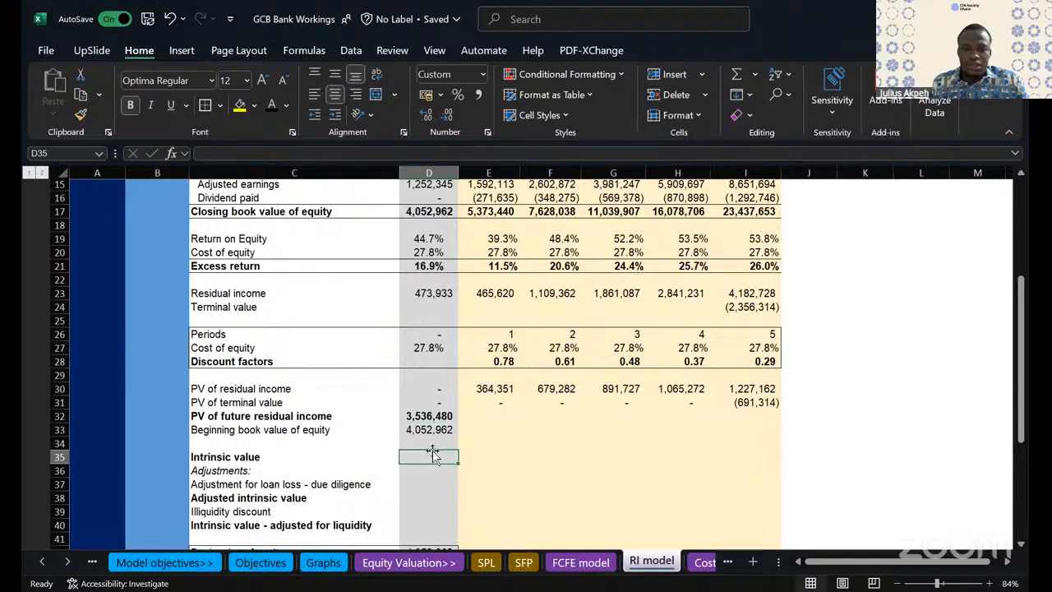
- Delete the empty row 34 between the beginning book value of equity and the intrinsic value
click(194, 454)
click(415, 441)
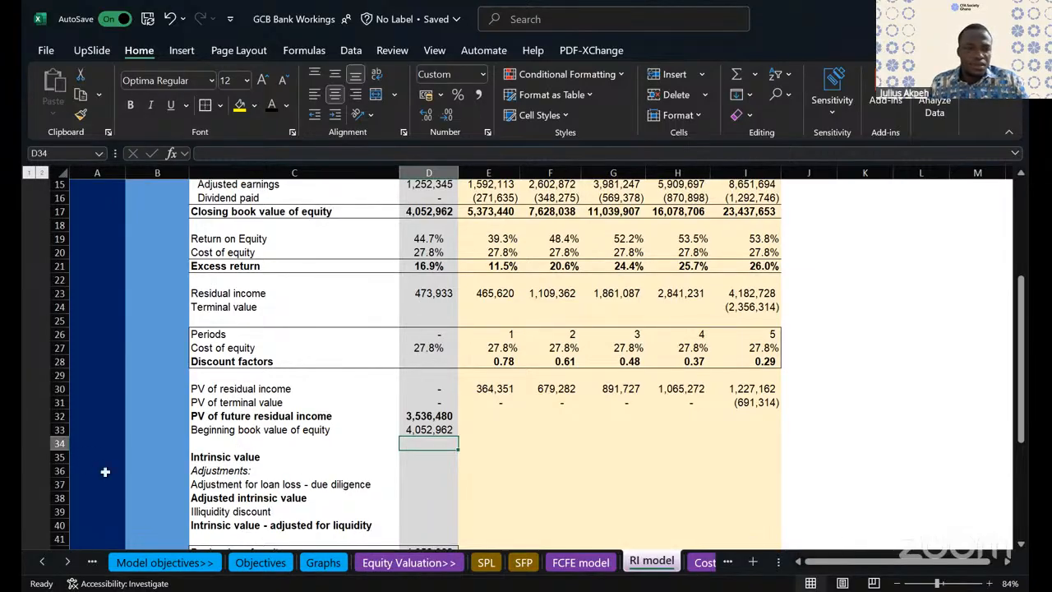
click(47, 443)
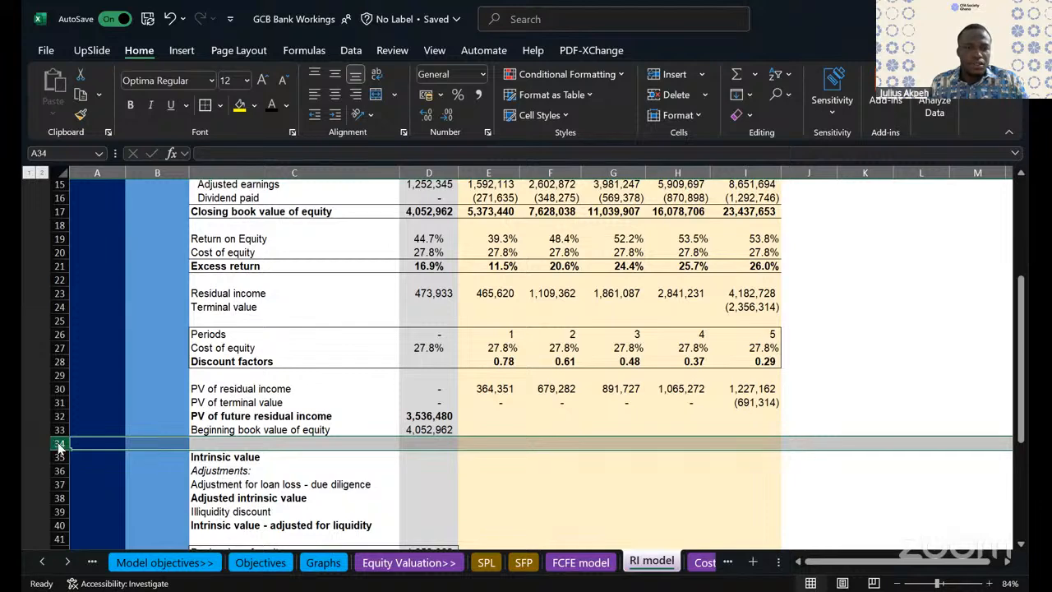
right_click(103, 297)
click(102, 287)
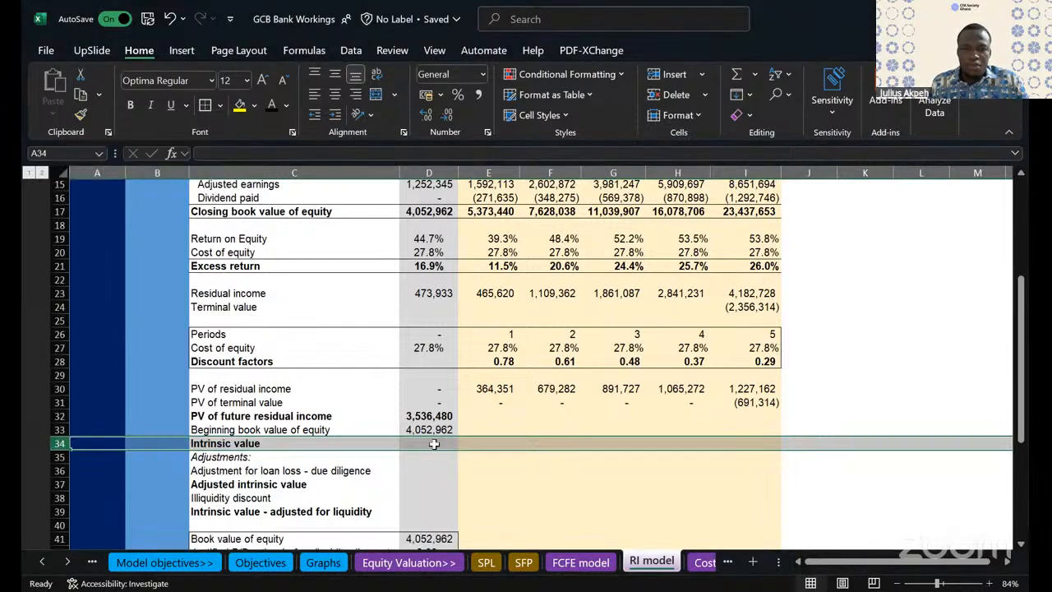
- Calculate the intrinsic value in D34 as PV of future residual income plus beginning book value, =SUM(D32:D33)
click(434, 444)
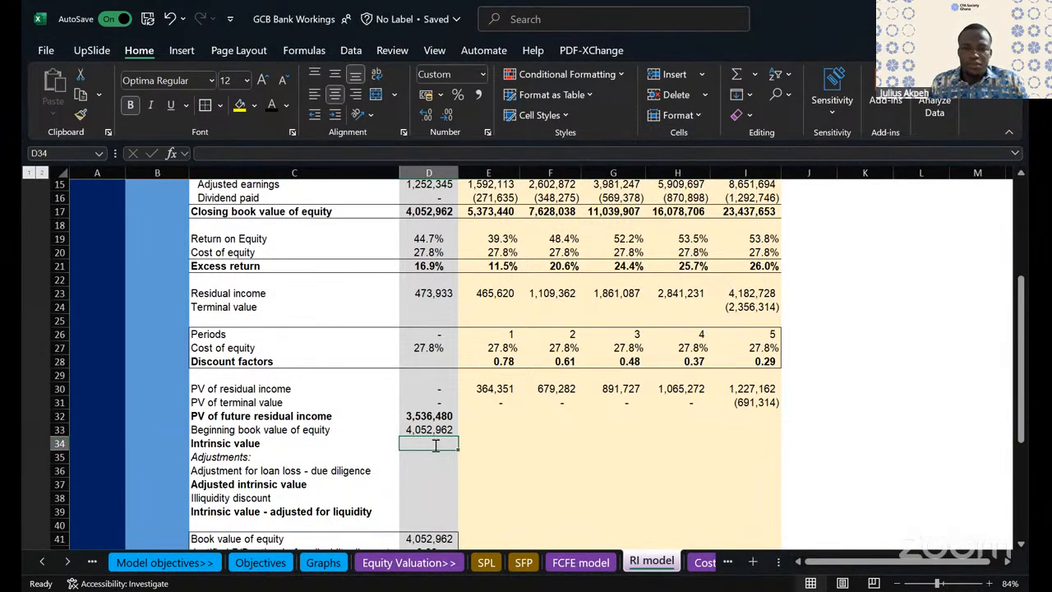
text(=SUM()
click(433, 417)
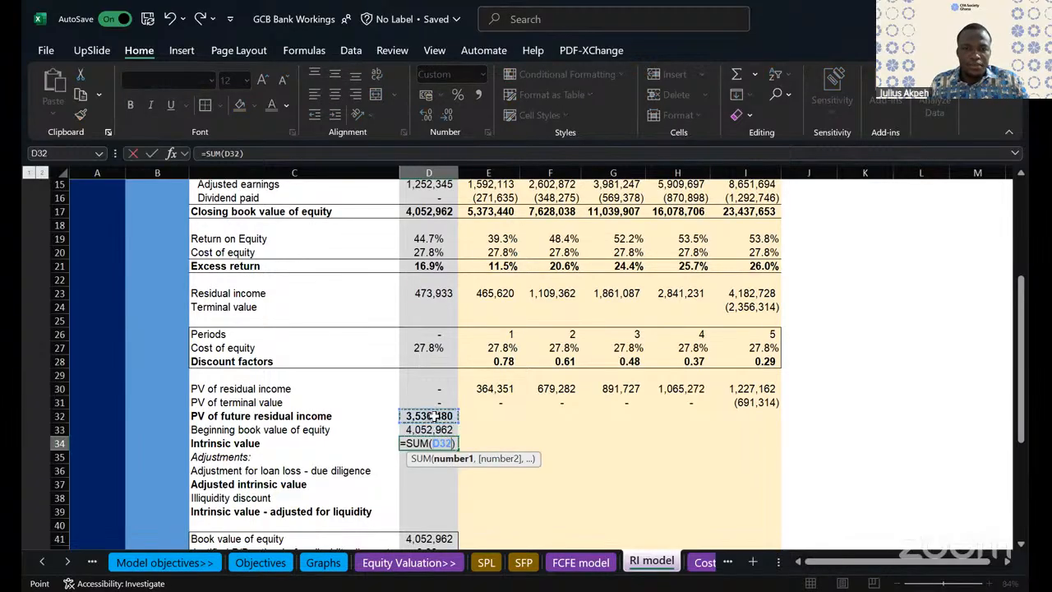
drag(433, 424, 434, 426)
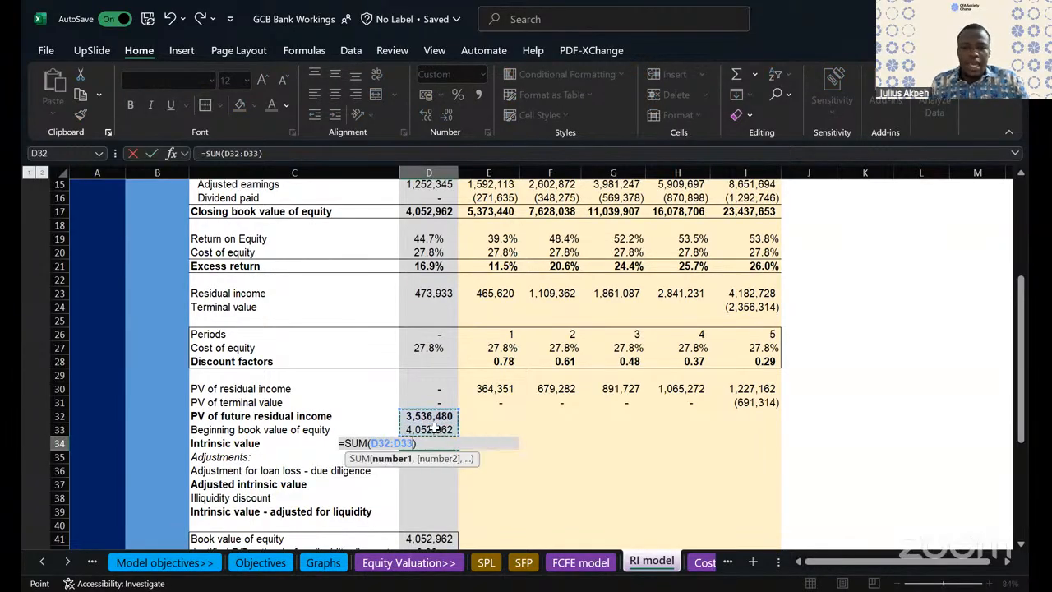
key(ctrl+Return)
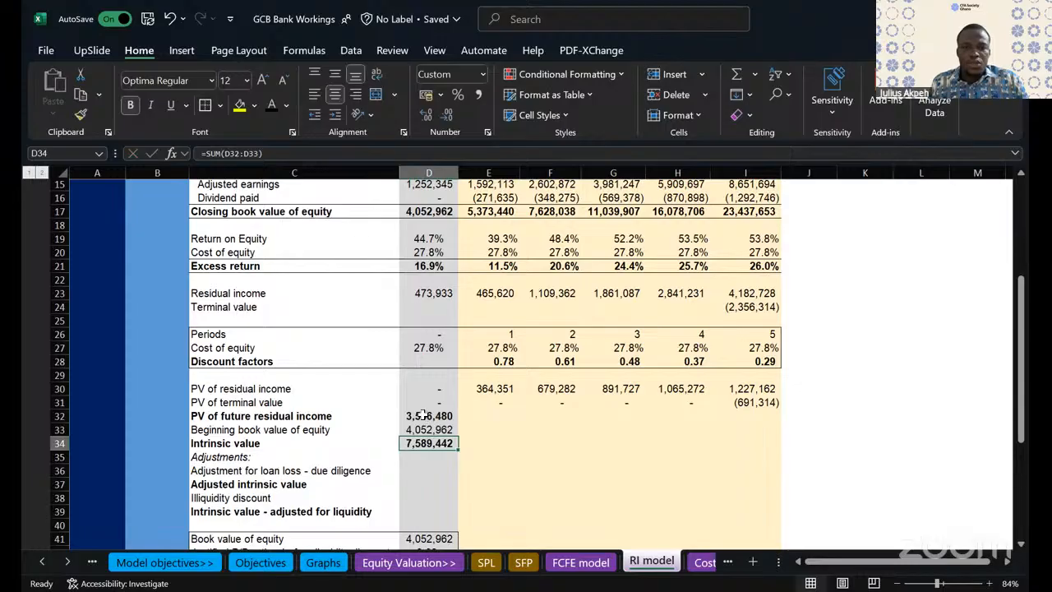
click(422, 416)
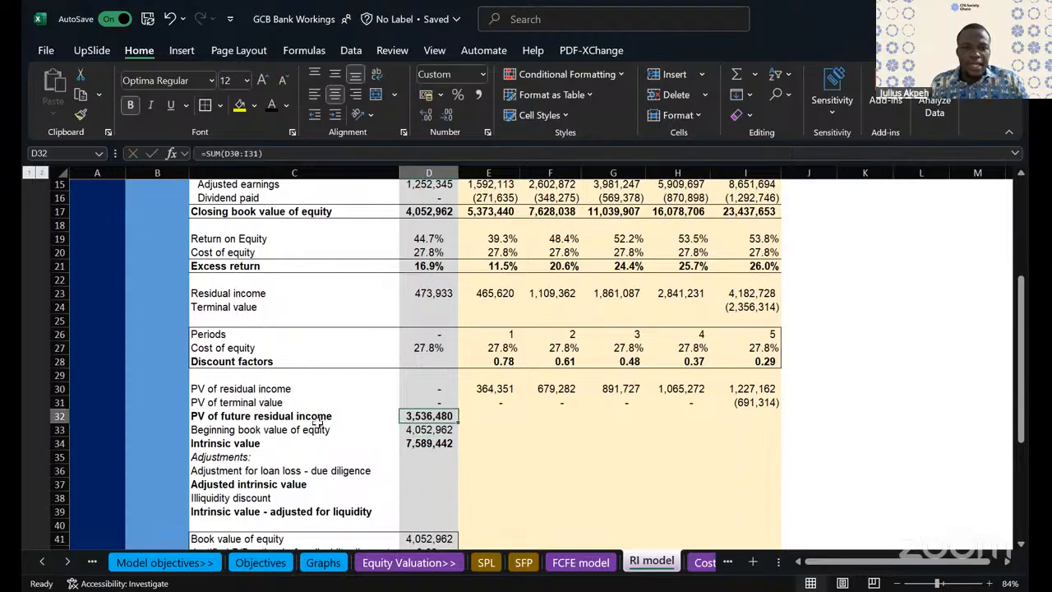
click(428, 432)
click(424, 413)
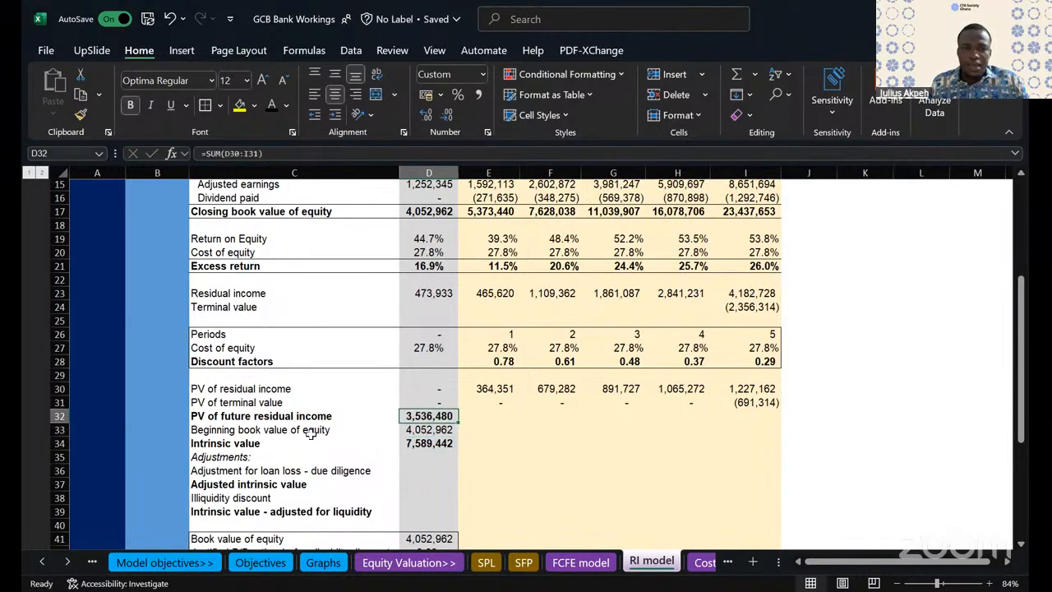
- Insert a blank row above the PV of future residual income row
click(215, 447)
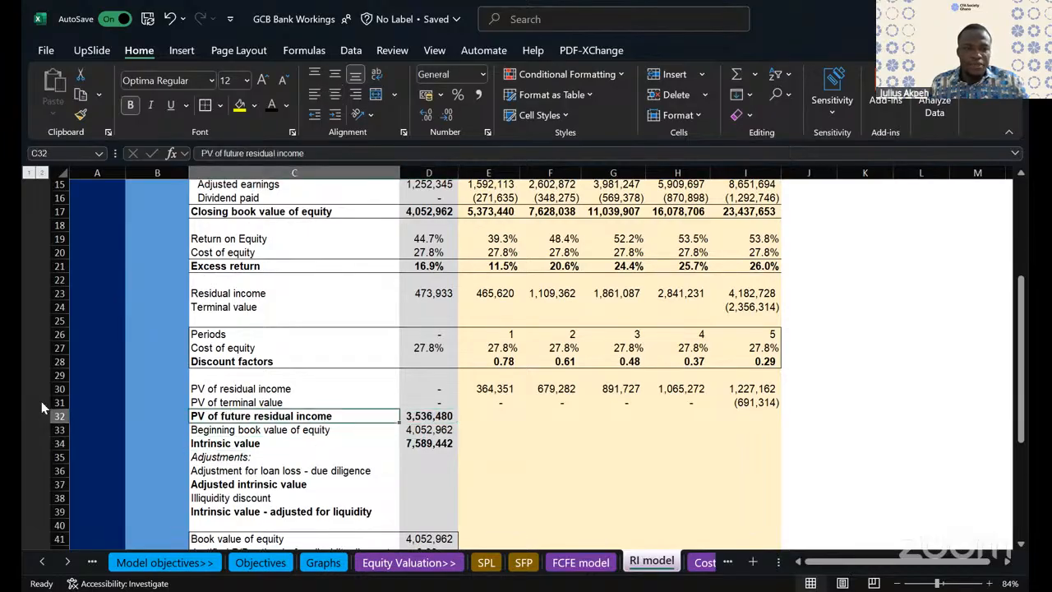
click(58, 417)
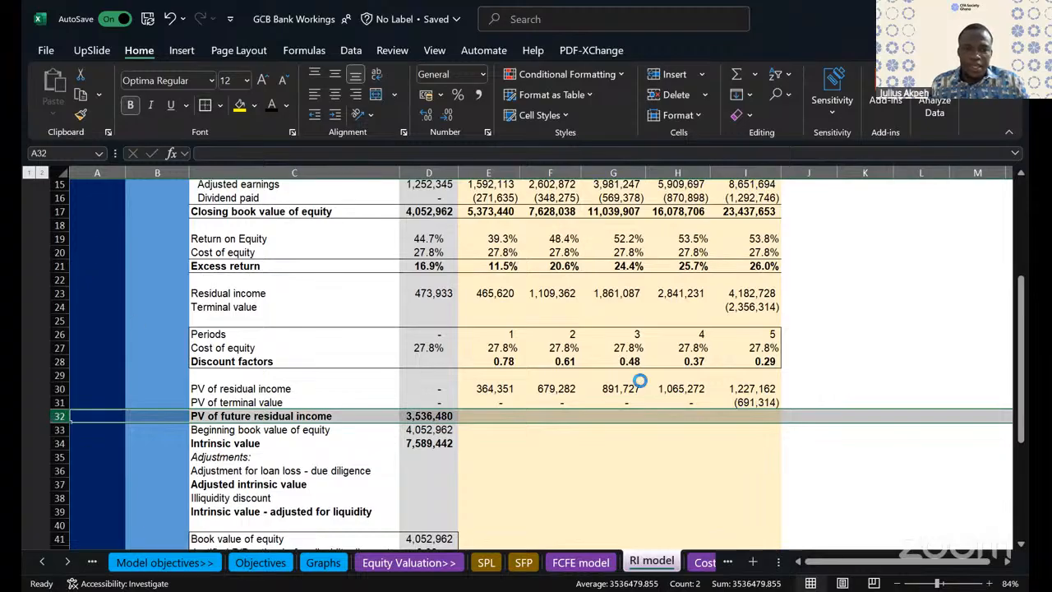
key(ctrl+shift+plus)
click(232, 485)
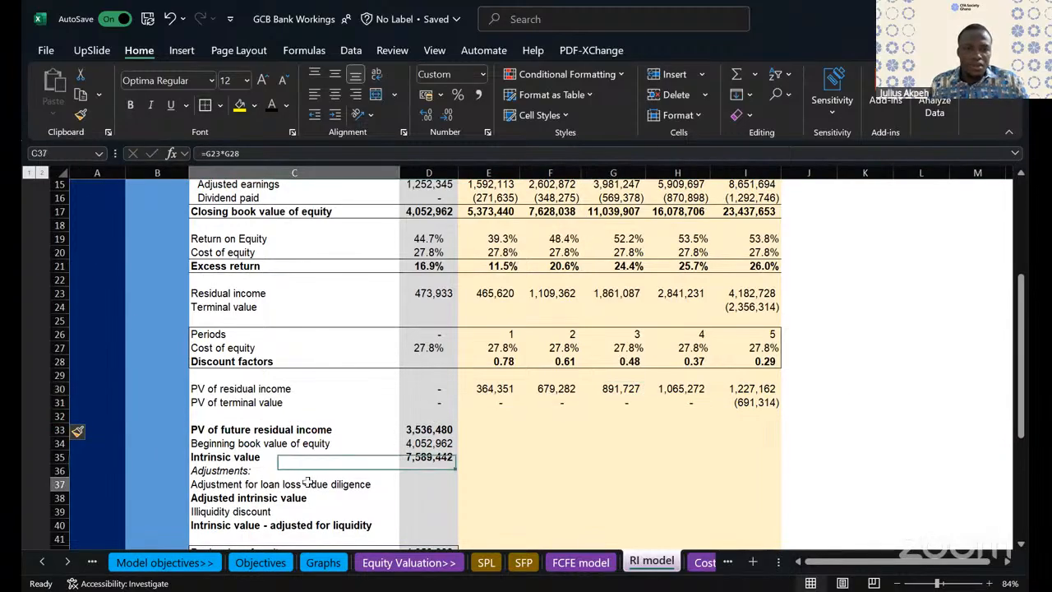
click(218, 498)
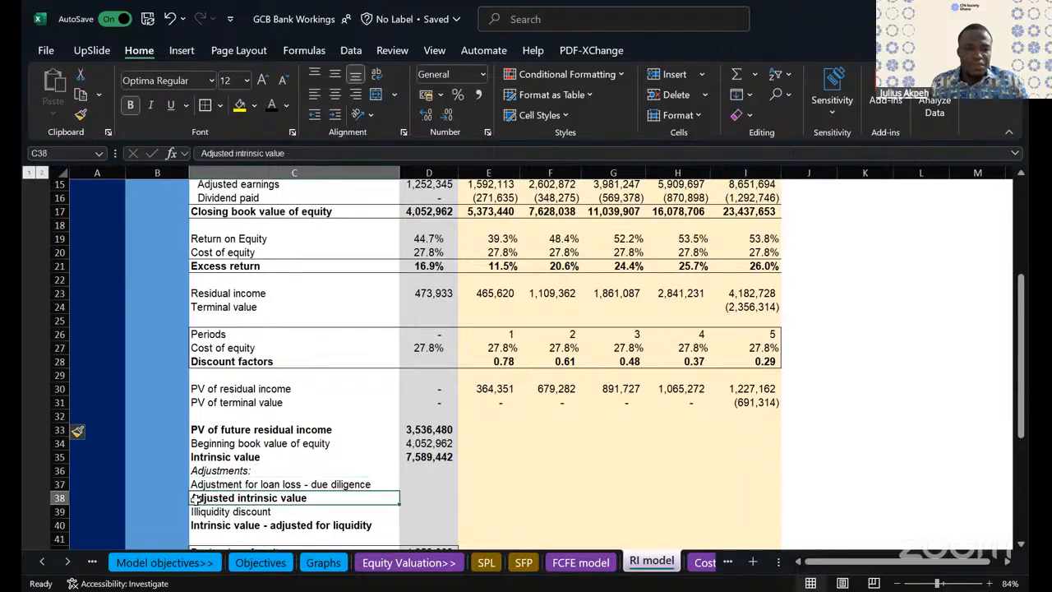
click(205, 510)
click(580, 485)
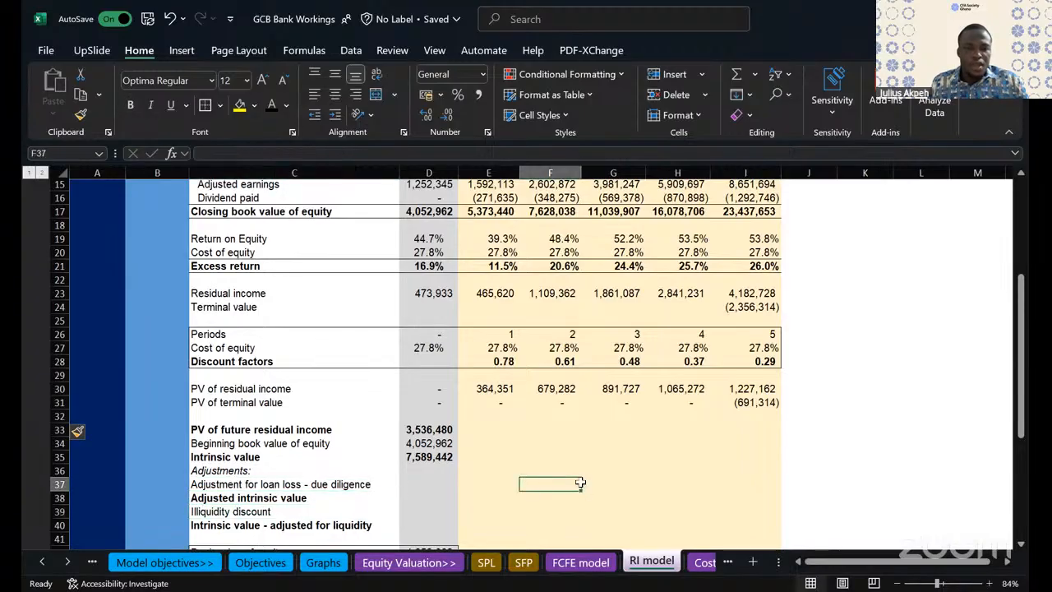
- Change the label in C36 to "Due diligence adjustments:"
click(244, 472)
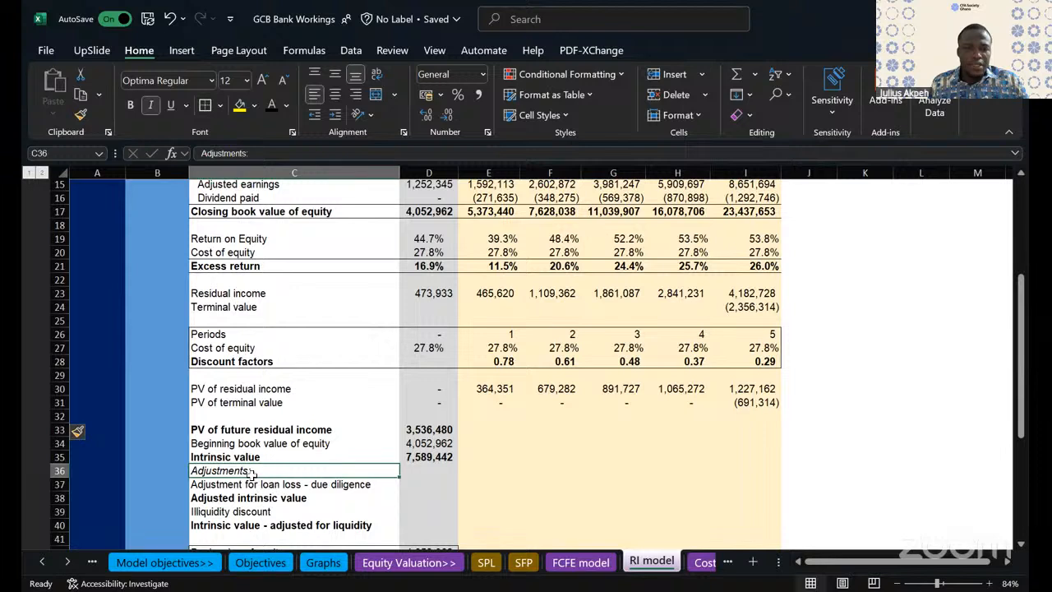
double_click(198, 471)
key(Delete)
text(Due d)
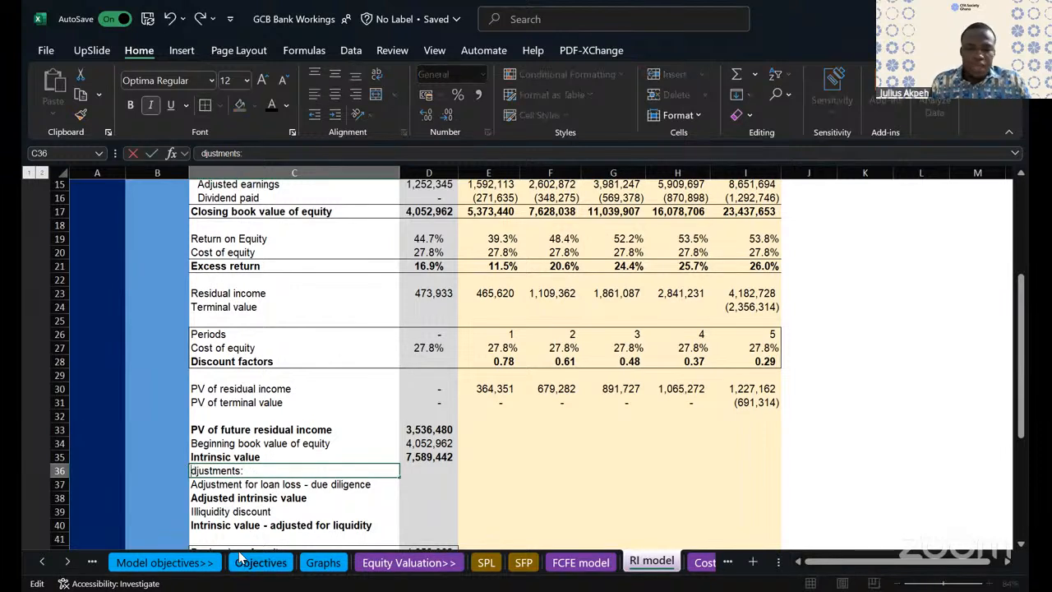
text(iligence )
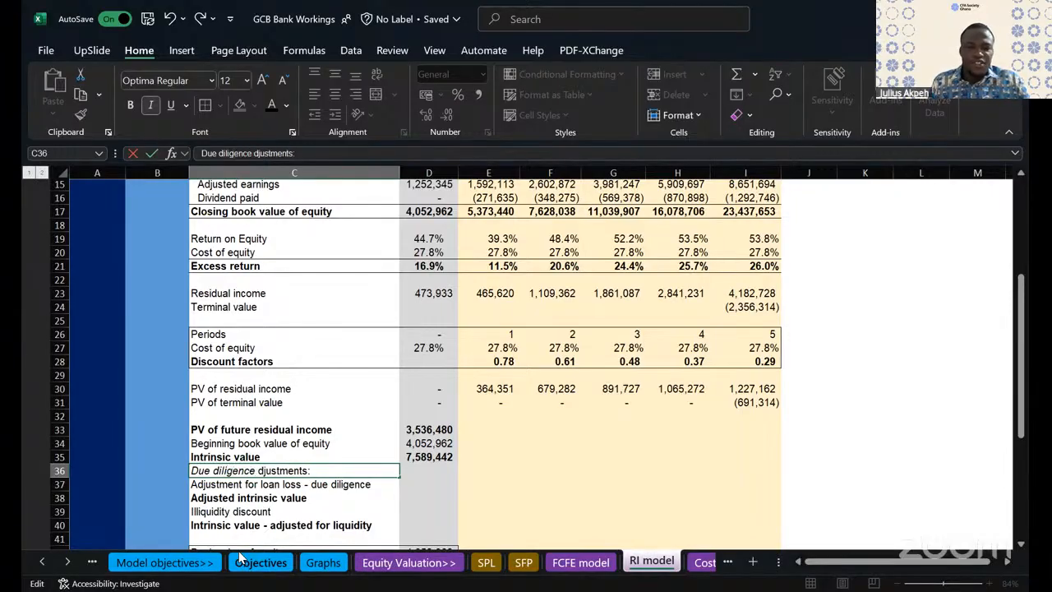
text(a)
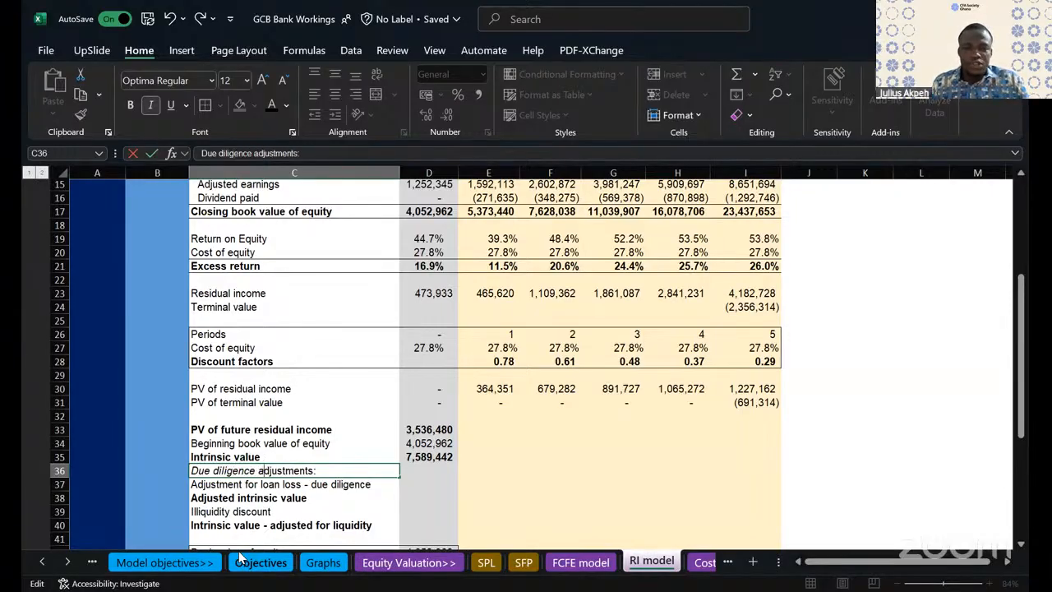
click(464, 499)
- Indent the loan loss label in C37 and shorten it to "Adjustment for loan loss"
click(244, 485)
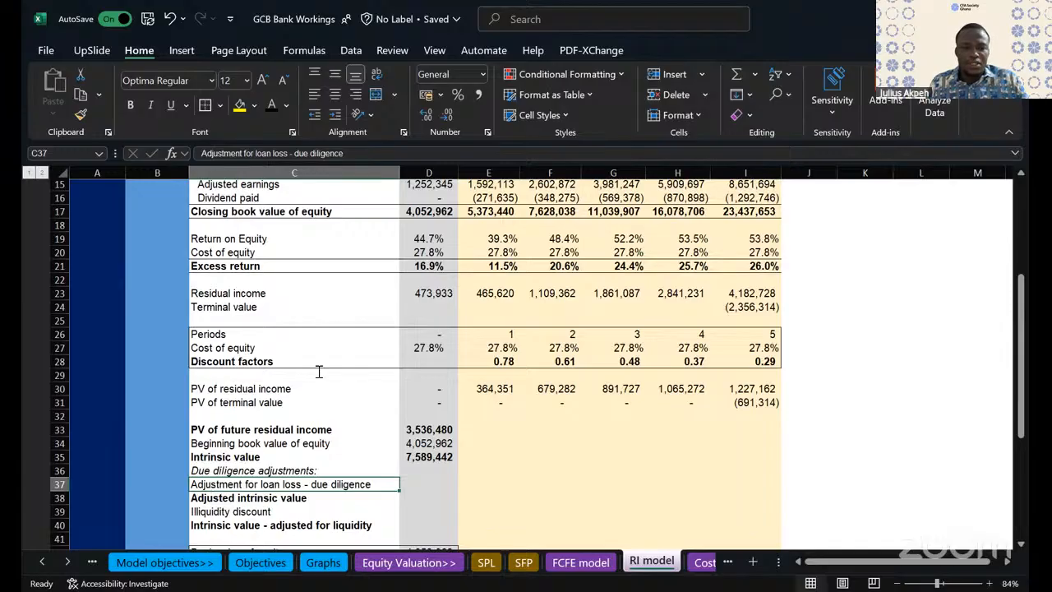
click(334, 114)
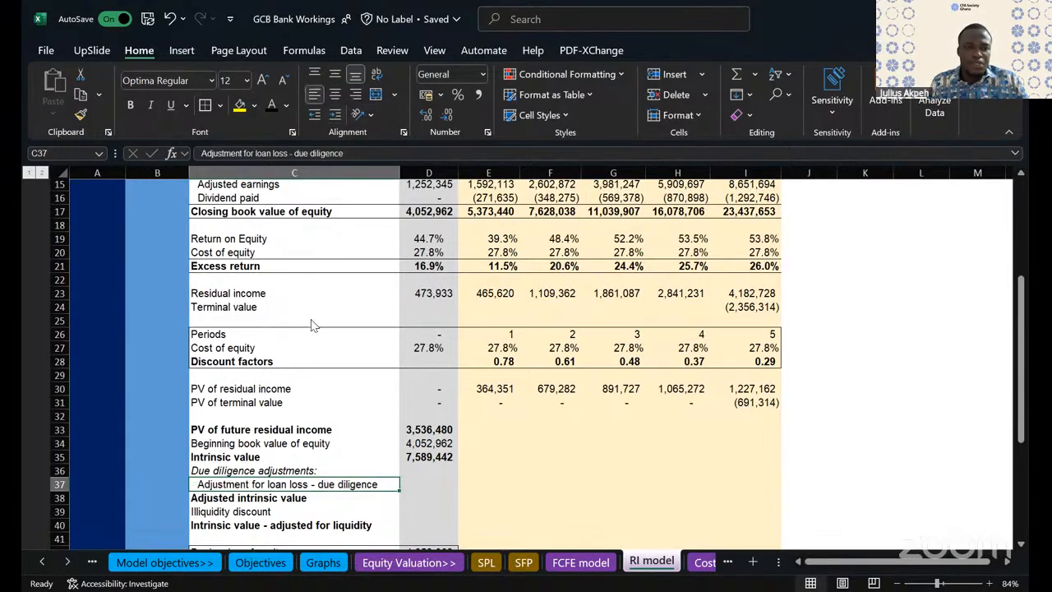
click(343, 153)
key(BackSpace)
key(BackSpace)
key(BackSpace)
key(BackSpace)
key(BackSpace)
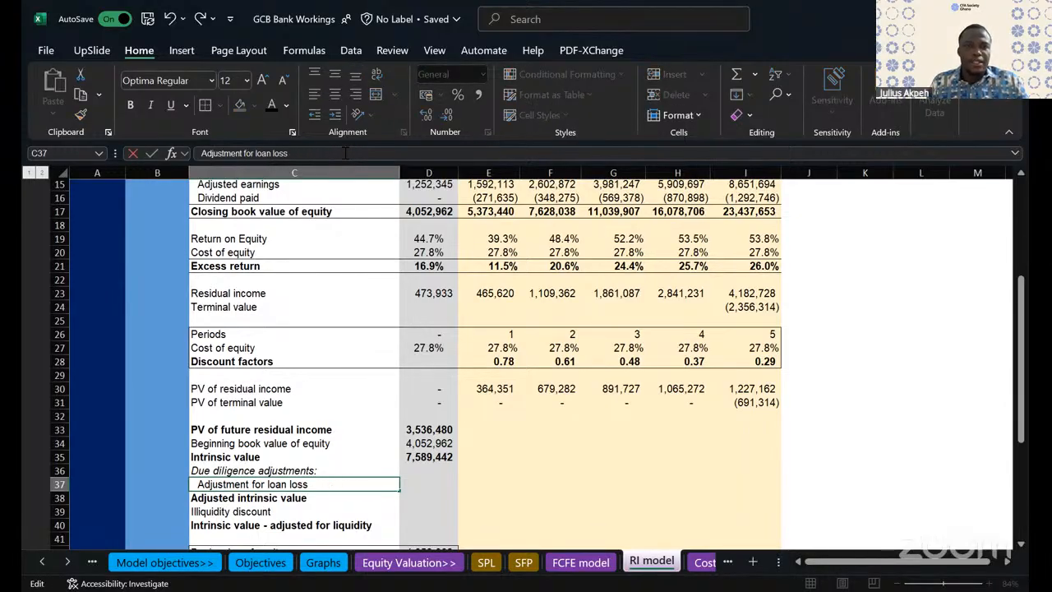
key(Return)
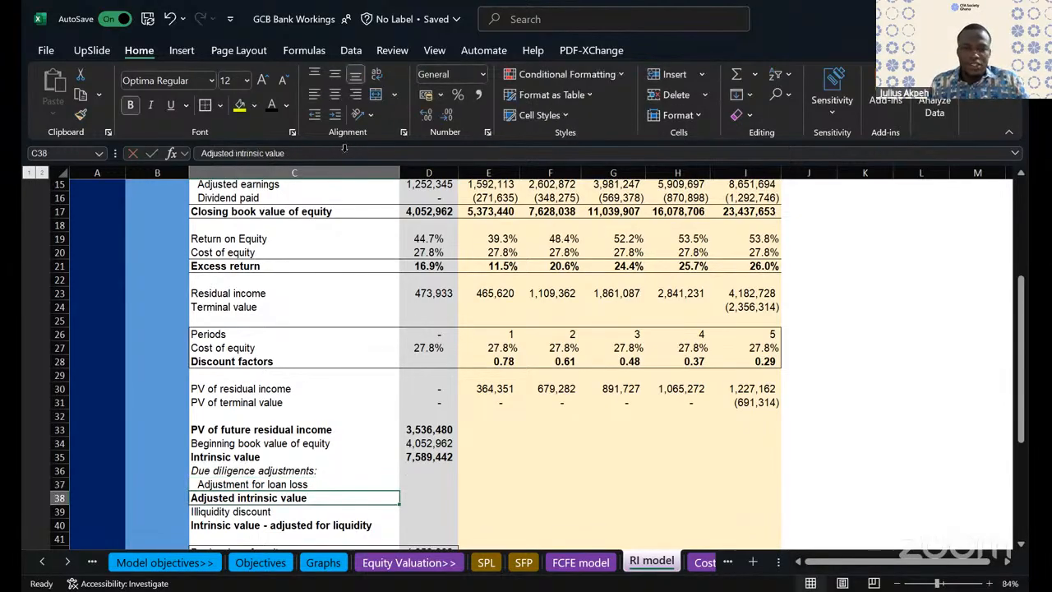
- Insert a blank row above the adjusted intrinsic value row
click(262, 470)
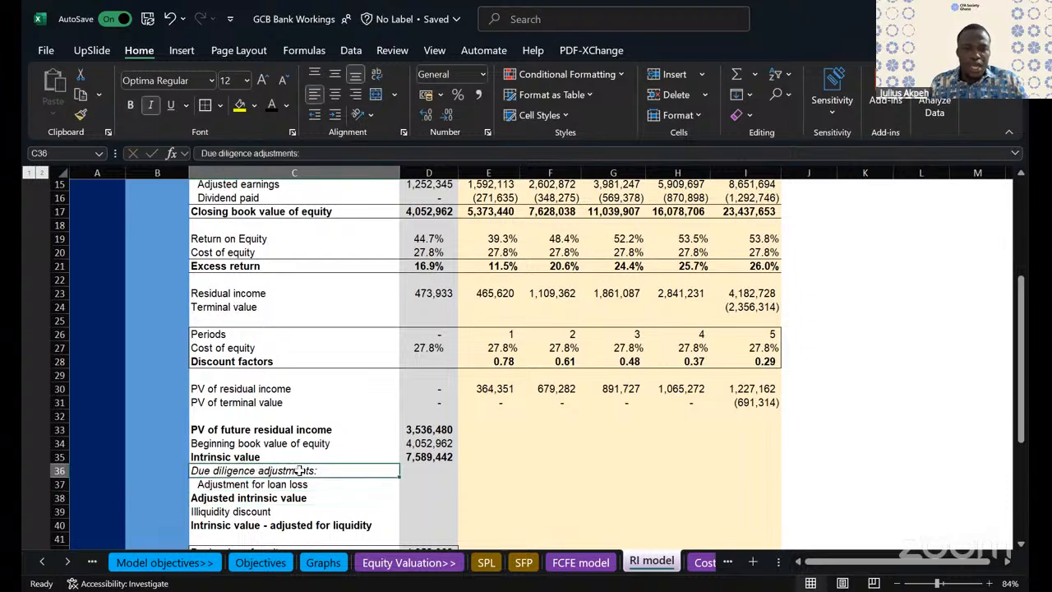
click(254, 486)
click(210, 497)
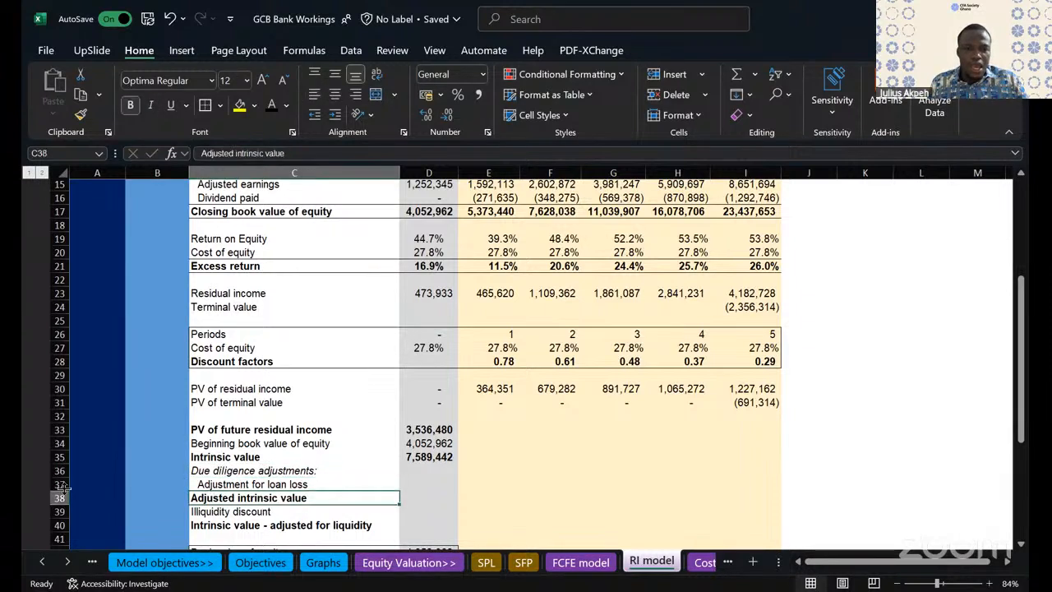
click(58, 497)
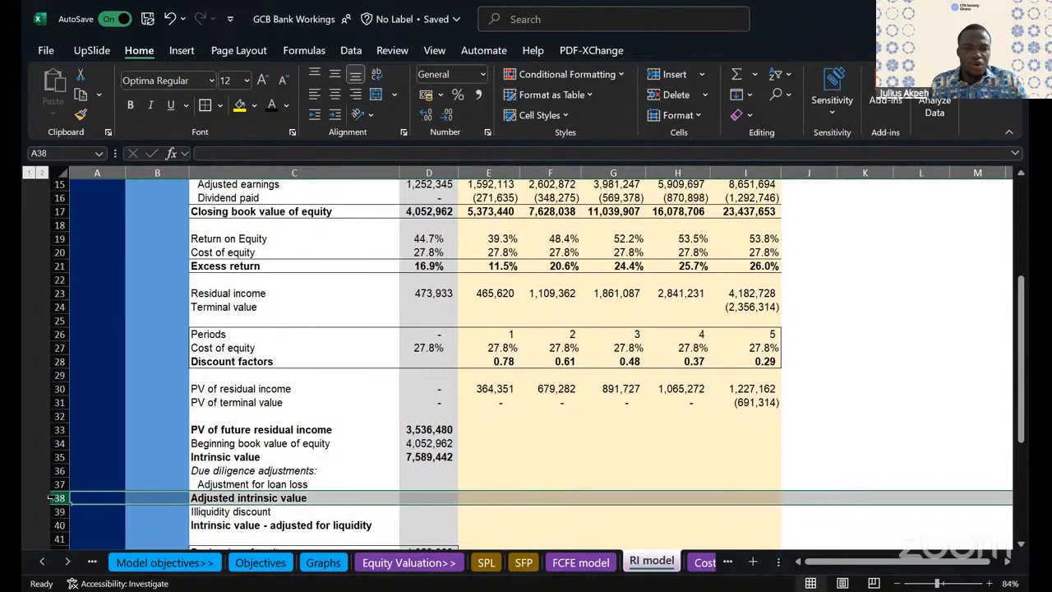
right_click(94, 326)
click(94, 324)
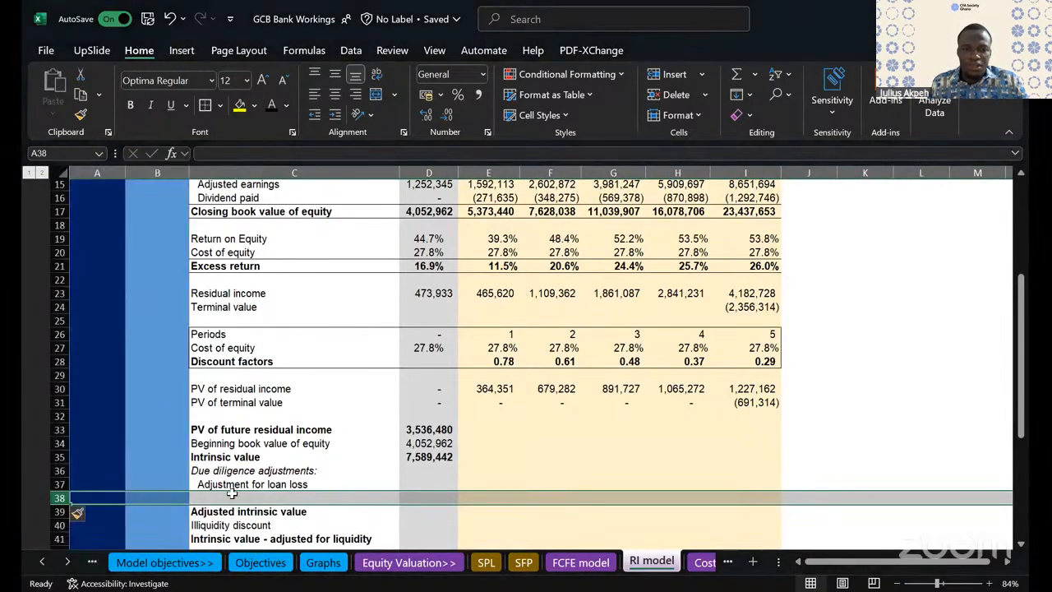
- Label the new line in C38 "Additional impairment"
click(230, 496)
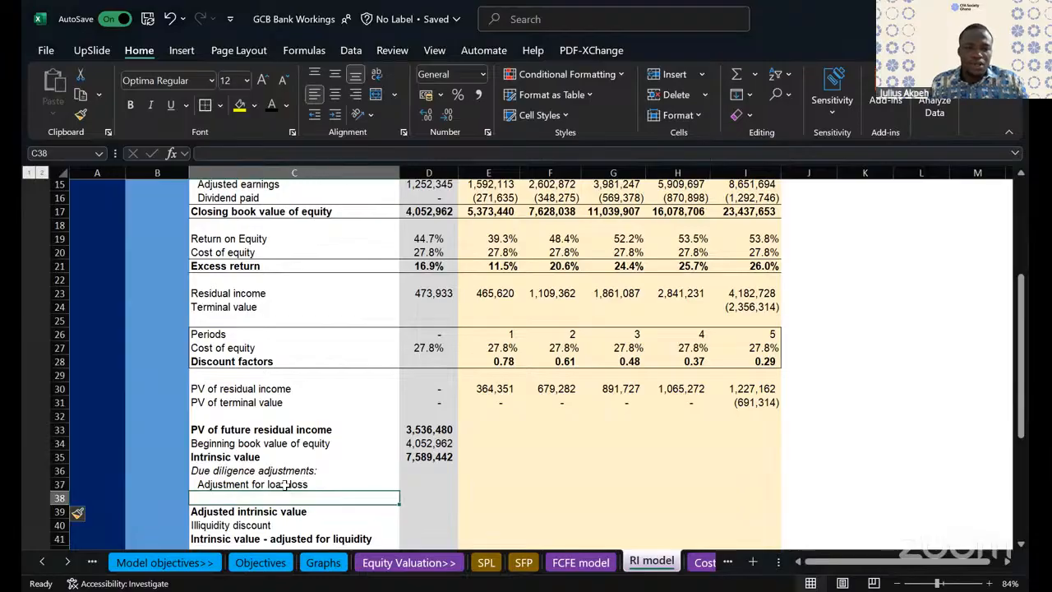
text(Additional impairment)
click(485, 478)
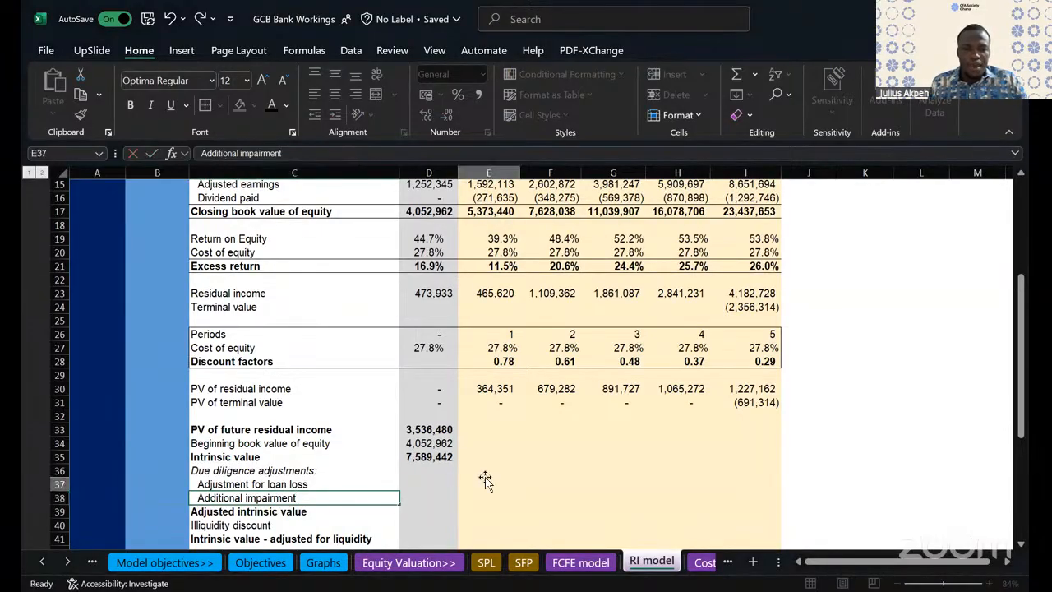
click(273, 492)
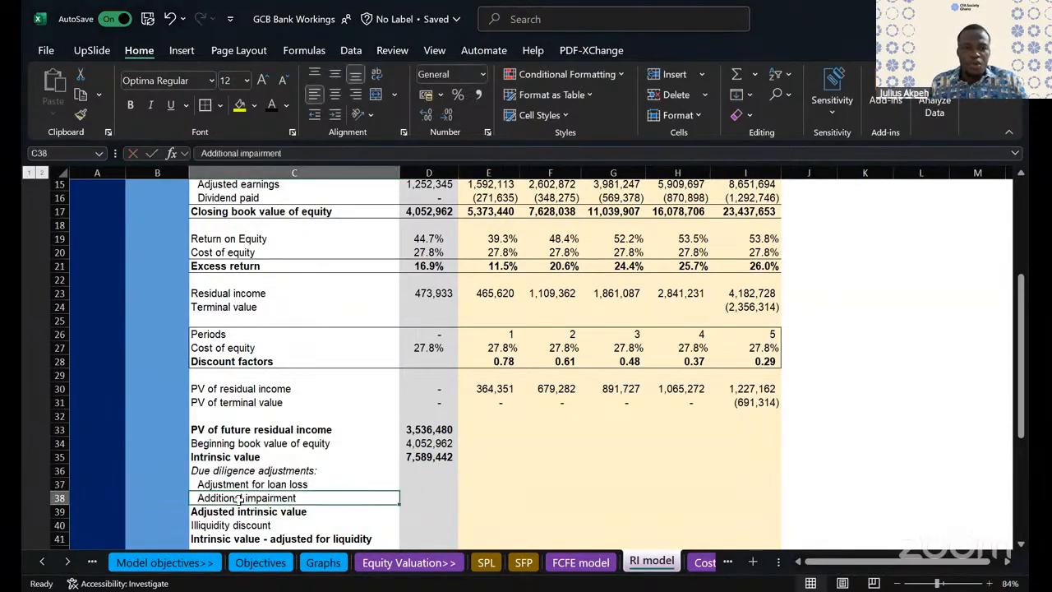
click(245, 510)
click(420, 511)
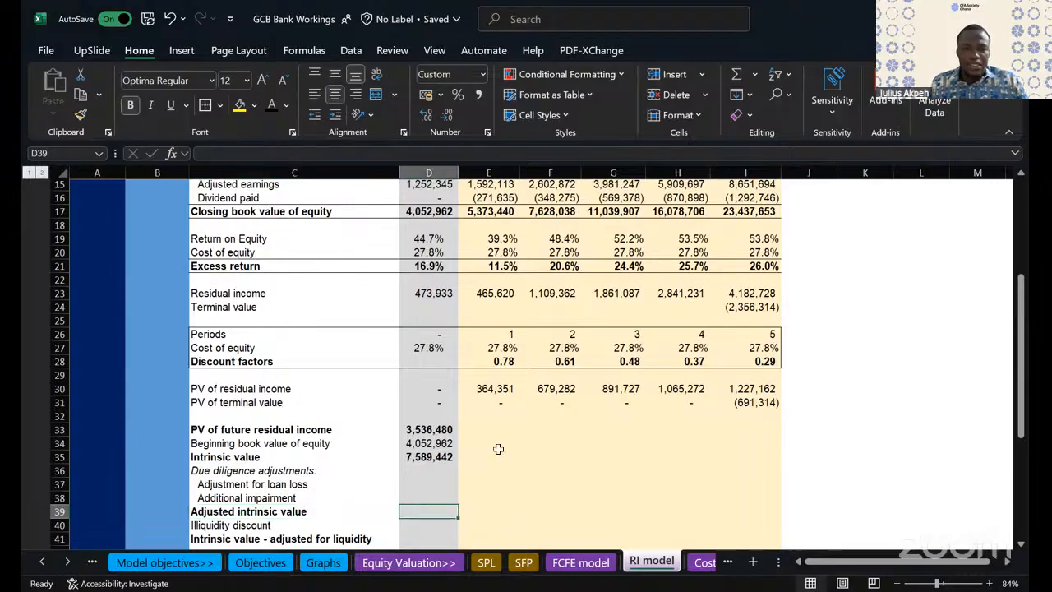
text(=SUM()
click(450, 459)
text())
drag(447, 480, 446, 504)
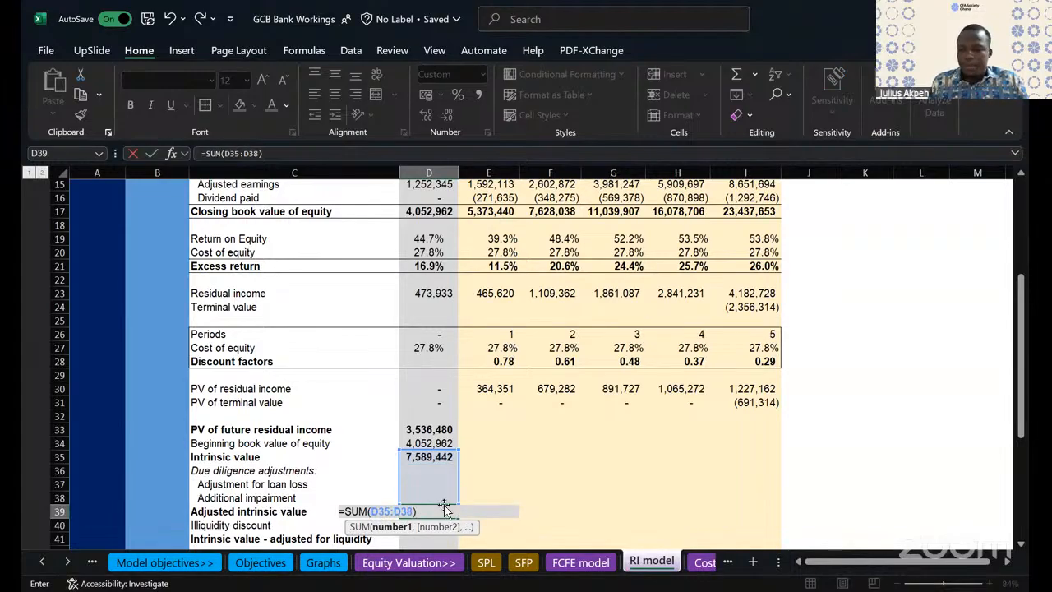
key(Escape)
- Calculate the adjusted intrinsic value in D39 as intrinsic value plus both due diligence adjustments, =D35+SUM(D37:D38)
text(=)
click(436, 457)
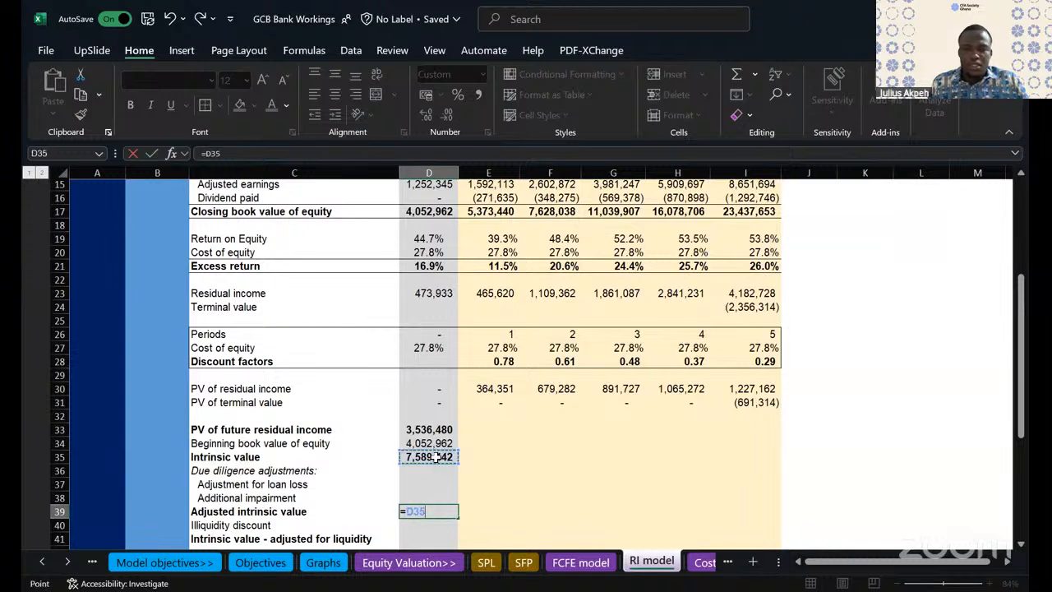
text(+)
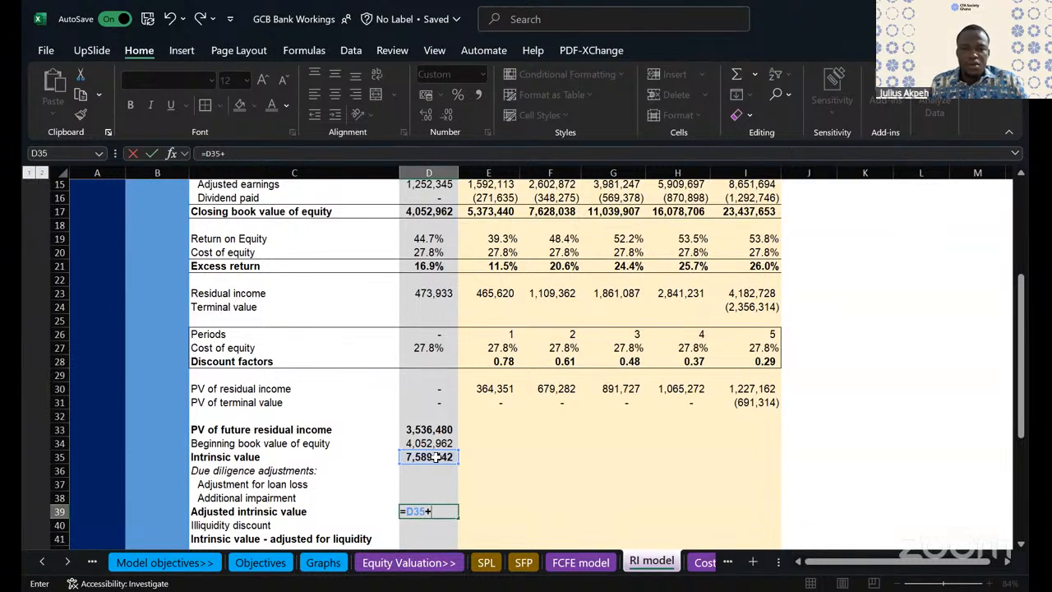
text(sum)
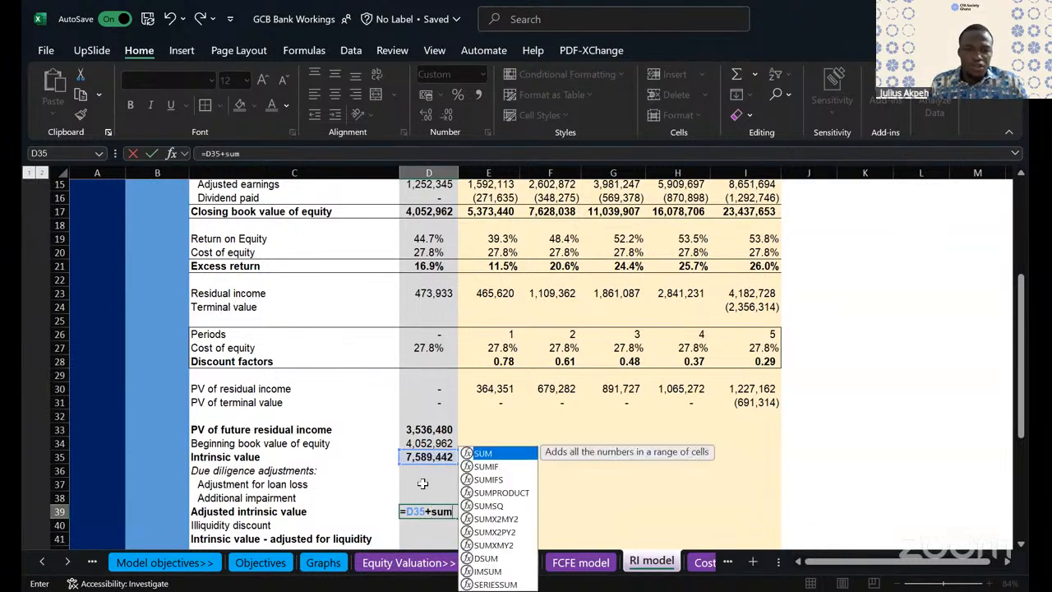
text(()
drag(423, 483, 423, 497)
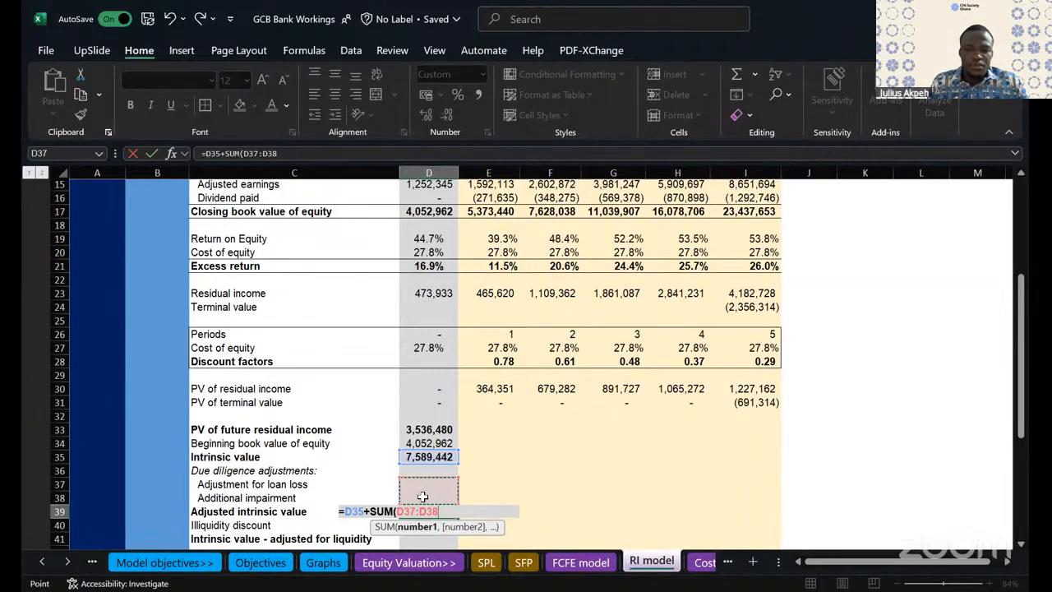
text())
key(Return)
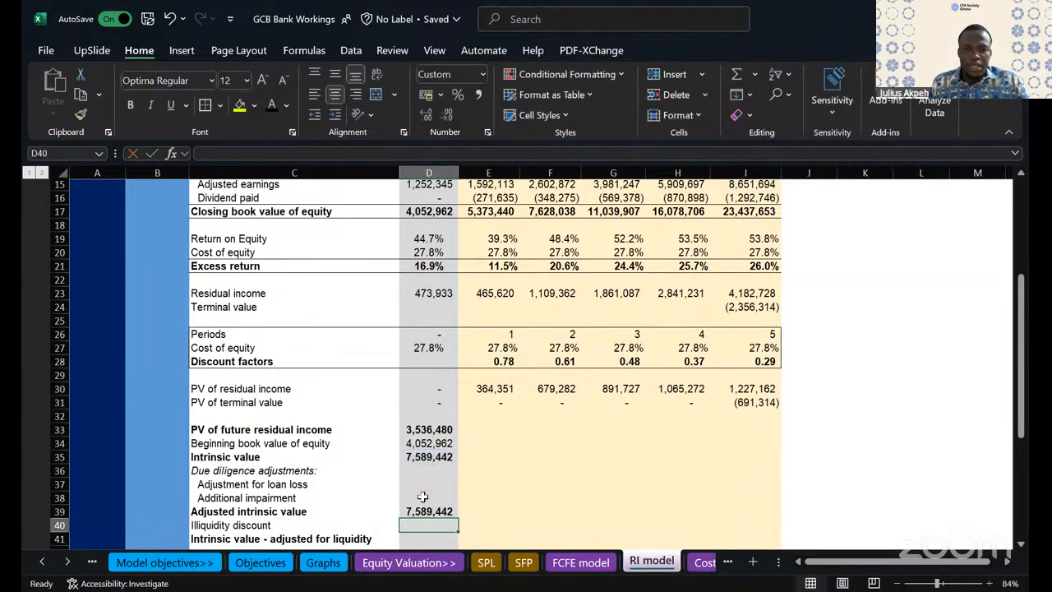
- Calculate the illiquidity discount in D40 by multiplying the adjusted intrinsic value by the illiquidity discount assumption, =D39*D54
scroll(518, 471, down, 4)
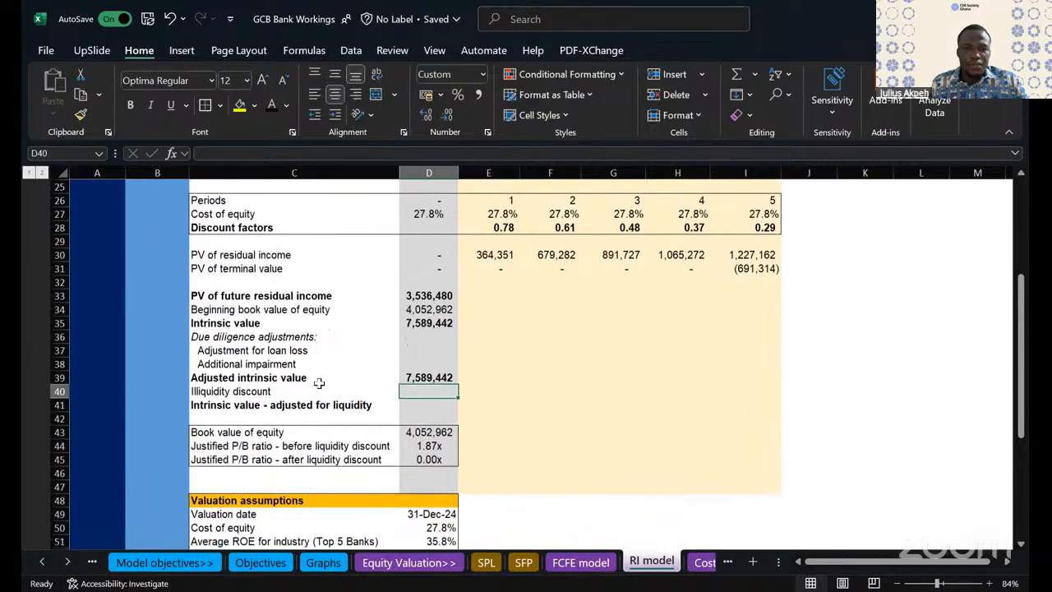
text(=)
click(430, 374)
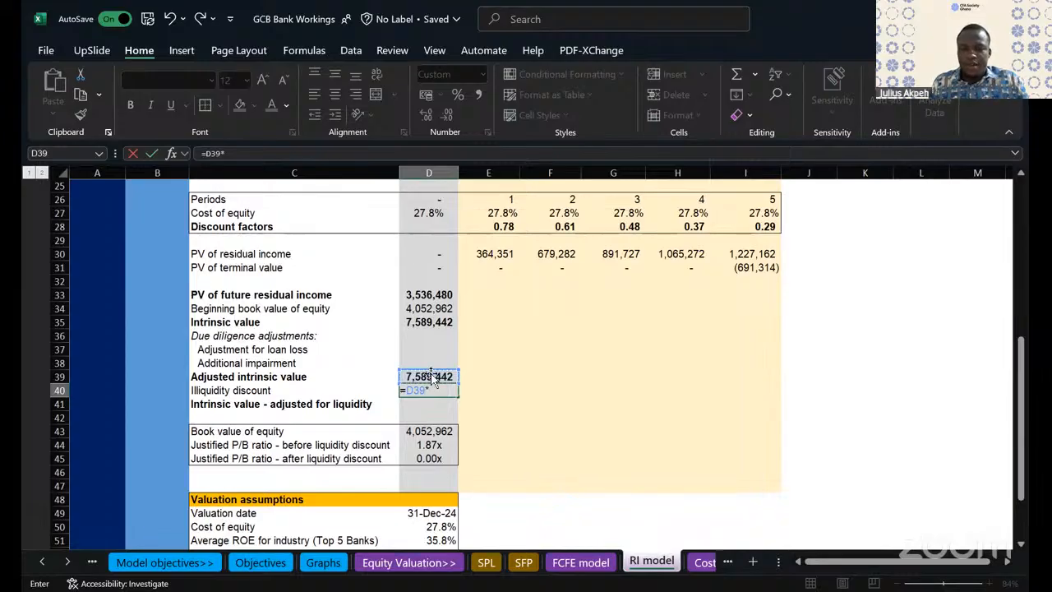
scroll(647, 451, down, 5)
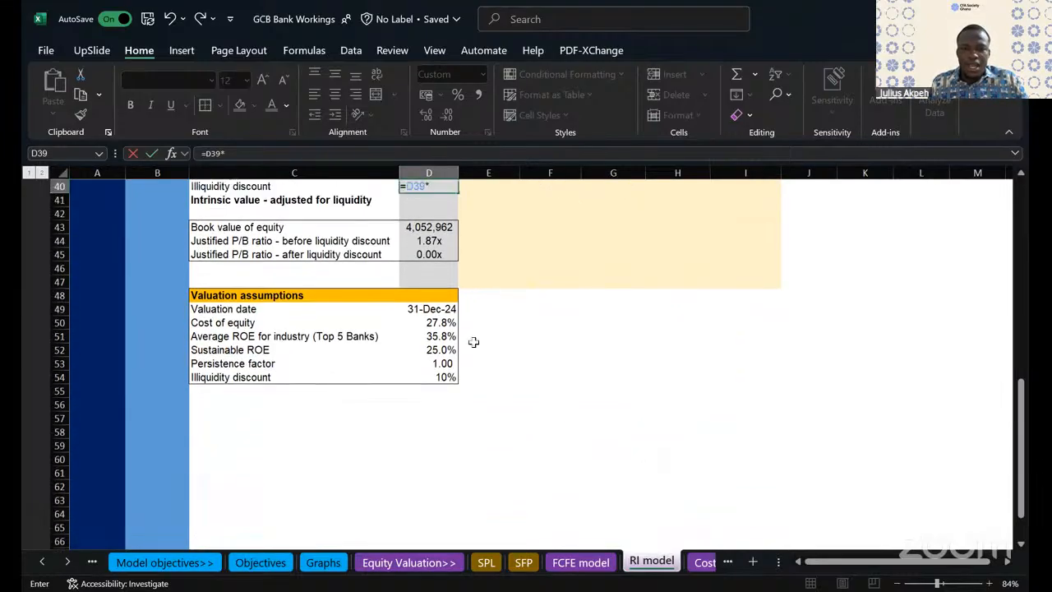
click(442, 378)
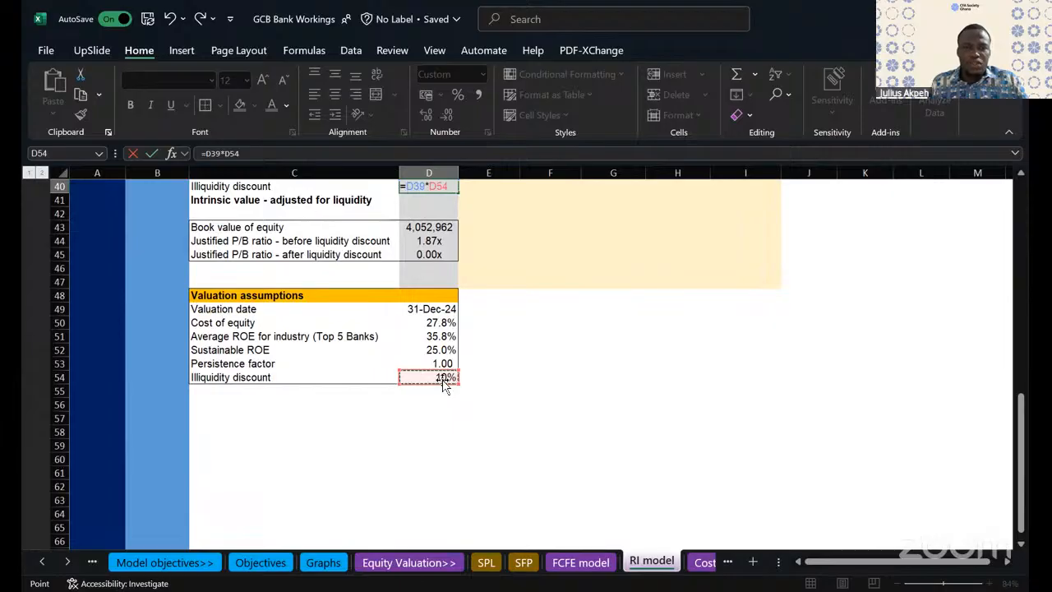
key(Return)
- Make the illiquidity discount formula in D40 negative, and calculate the liquidity-adjusted intrinsic value in D41 from the adjusted intrinsic value and that discount
scroll(489, 329, up, 1)
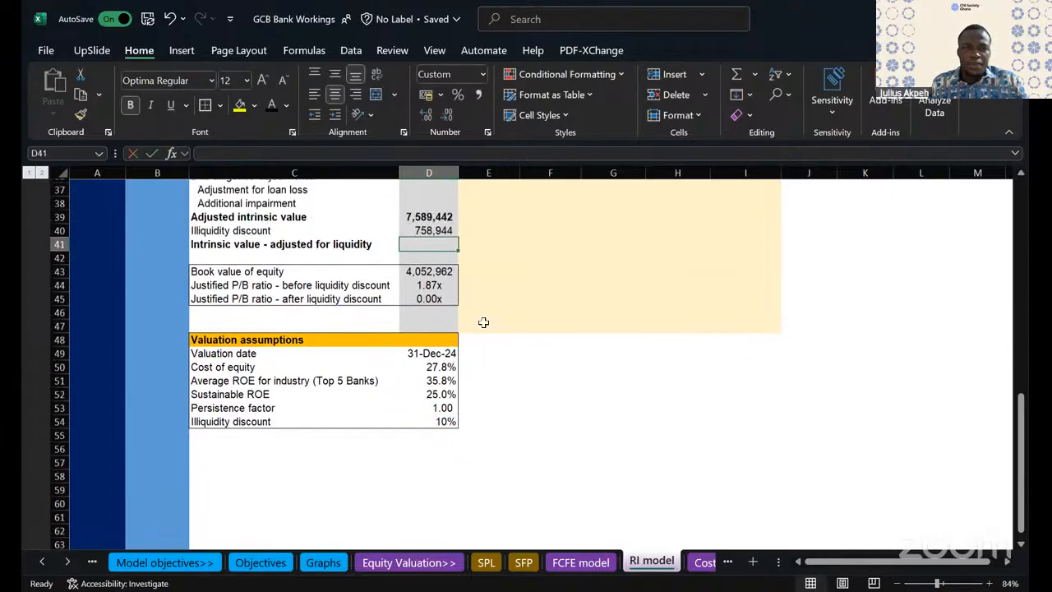
click(421, 236)
scroll(421, 236, up, 2)
click(206, 153)
text(-)
key(Return)
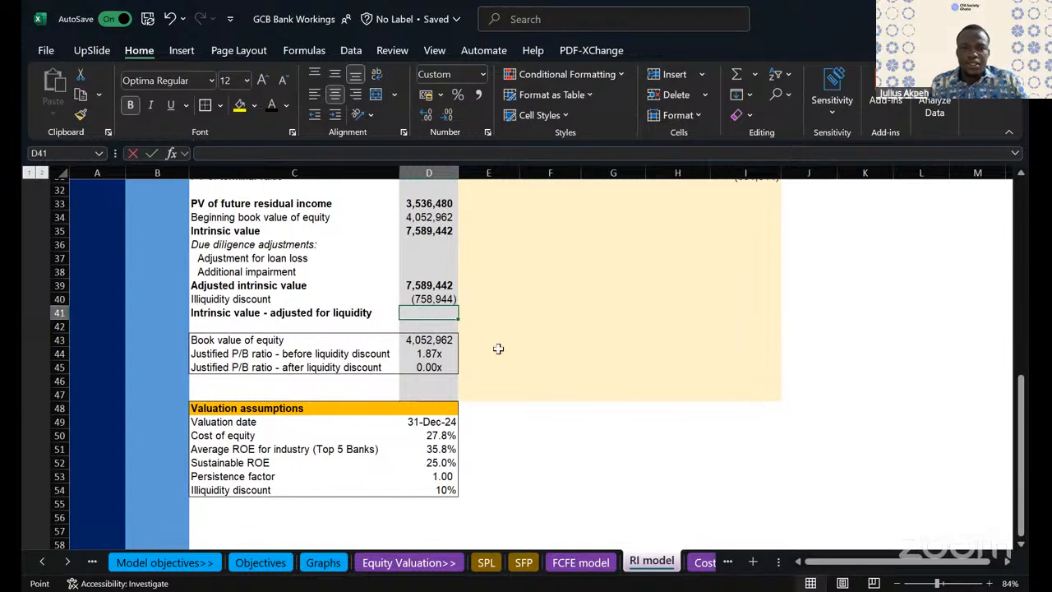
key(Return)
click(535, 369)
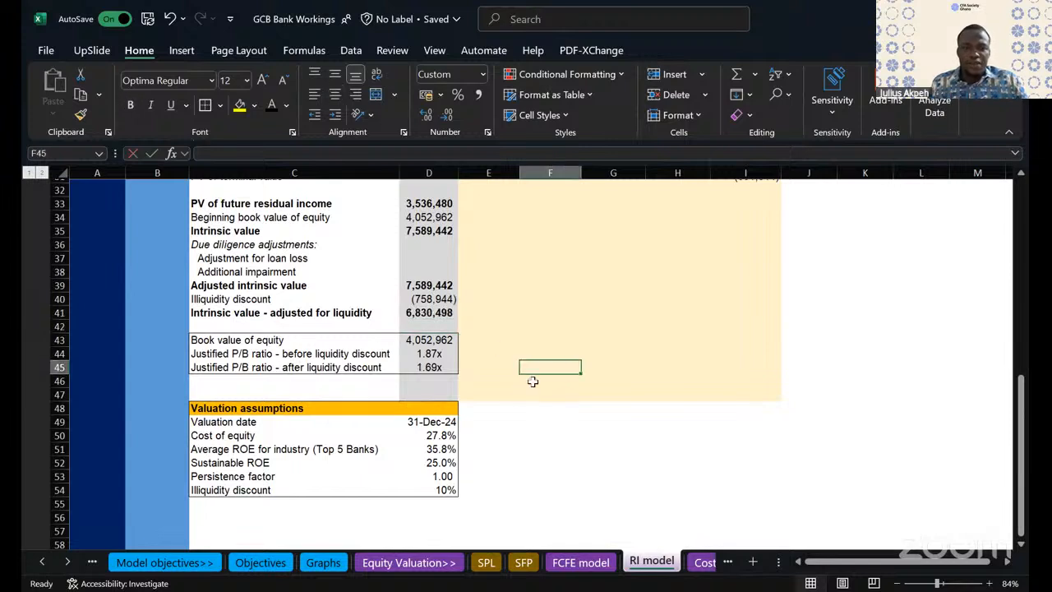
- Examine the formulas behind the book value of equity in D43 and the justified P/B ratio before liquidity discount in D44
click(428, 342)
double_click(436, 344)
key(Escape)
scroll(445, 348, up, 1)
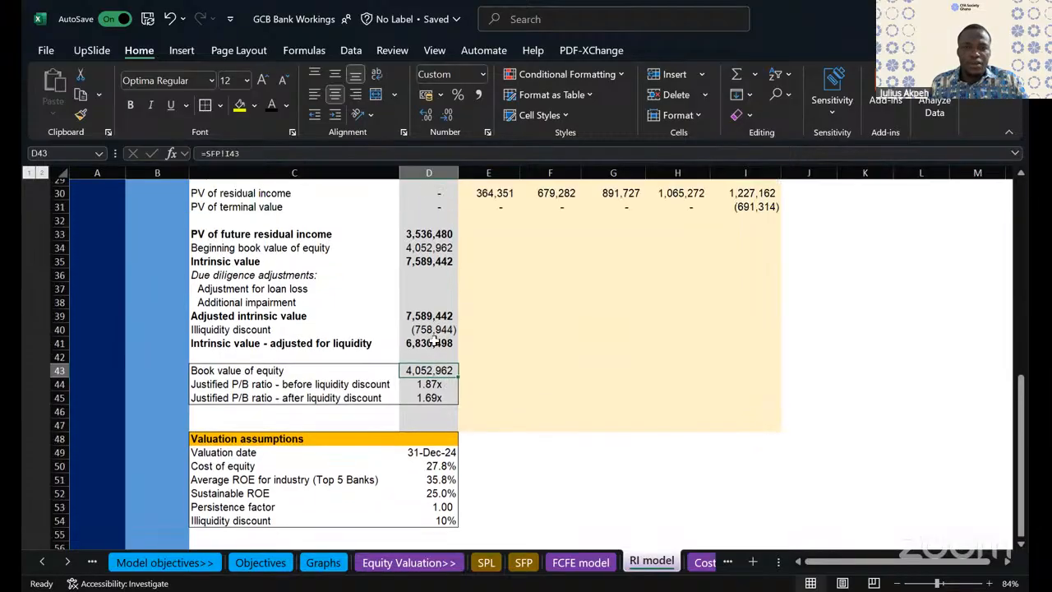
click(228, 386)
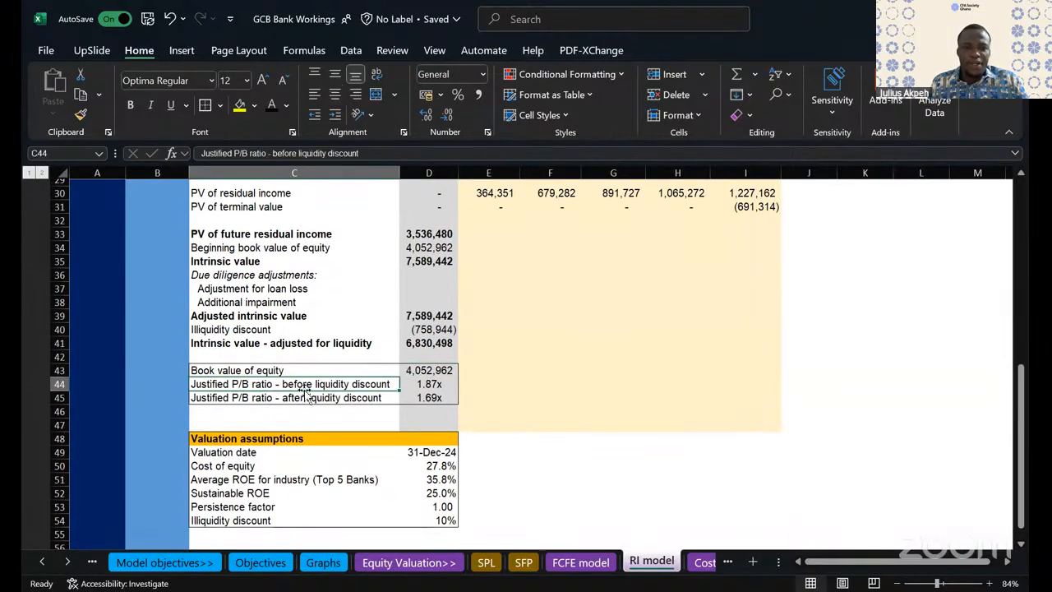
click(441, 384)
double_click(441, 383)
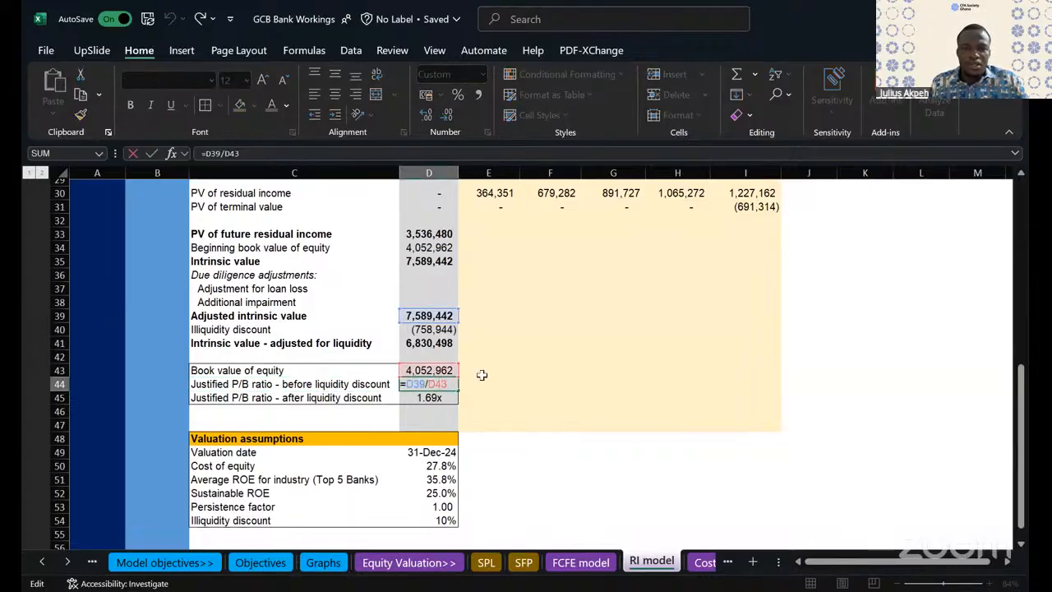
scroll(490, 366, up, 1)
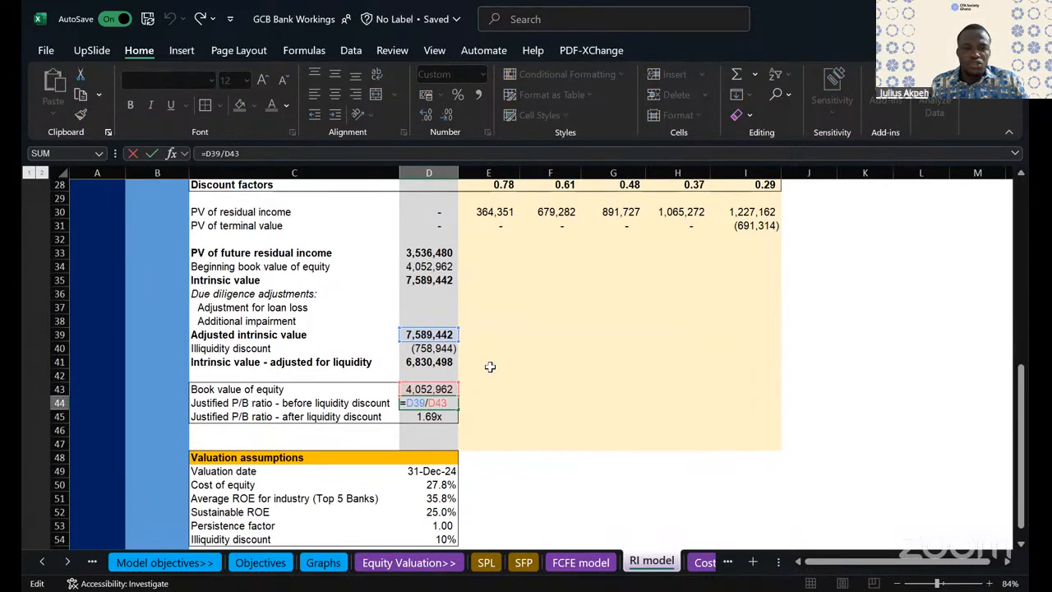
key(Return)
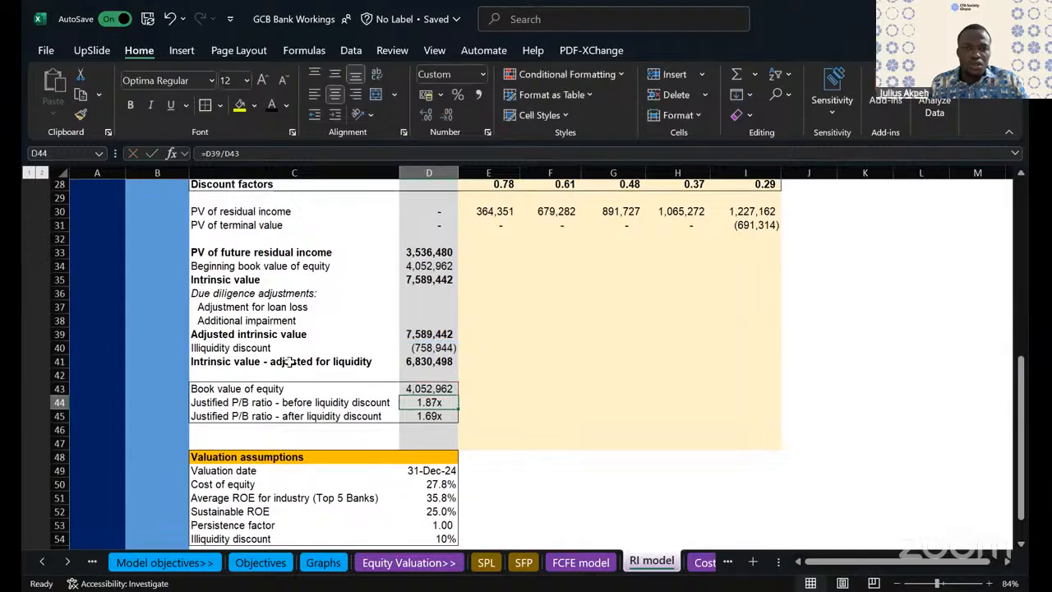
click(250, 387)
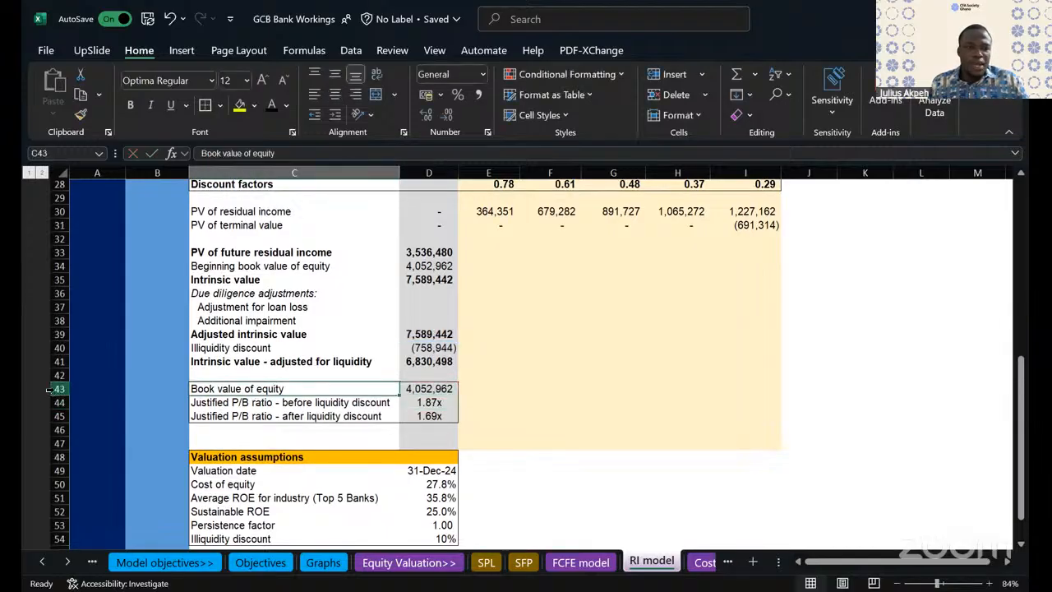
- Delete the entire book value of equity row, row 43, above the justified P/B ratios
click(55, 389)
right_click(99, 237)
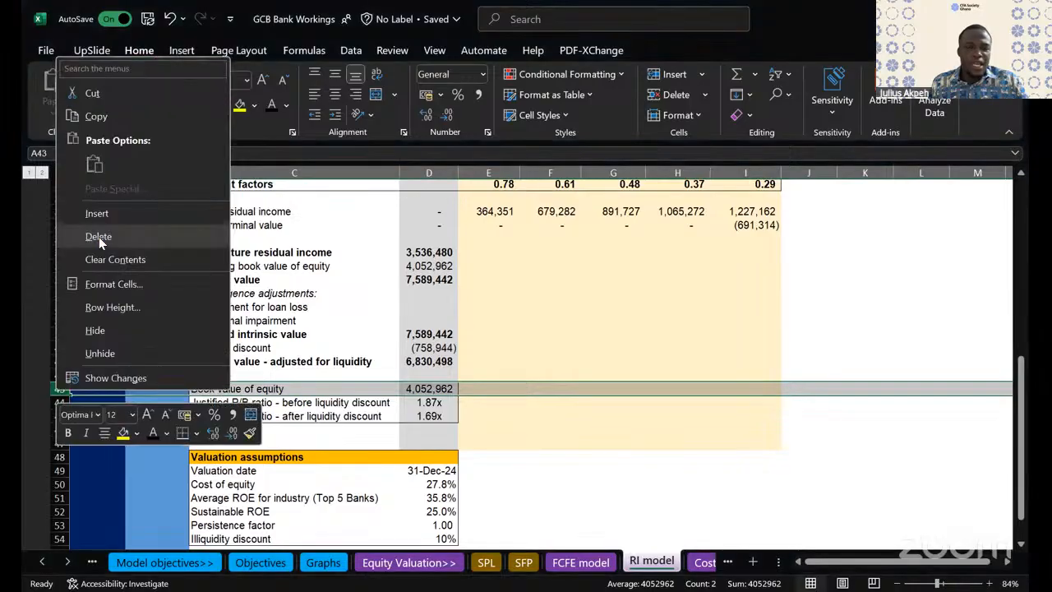
click(95, 236)
- Rebuild the justified P/B ratio before liquidity discount in D43 as adjusted intrinsic value over beginning book value of equity, =D39/D34
double_click(436, 388)
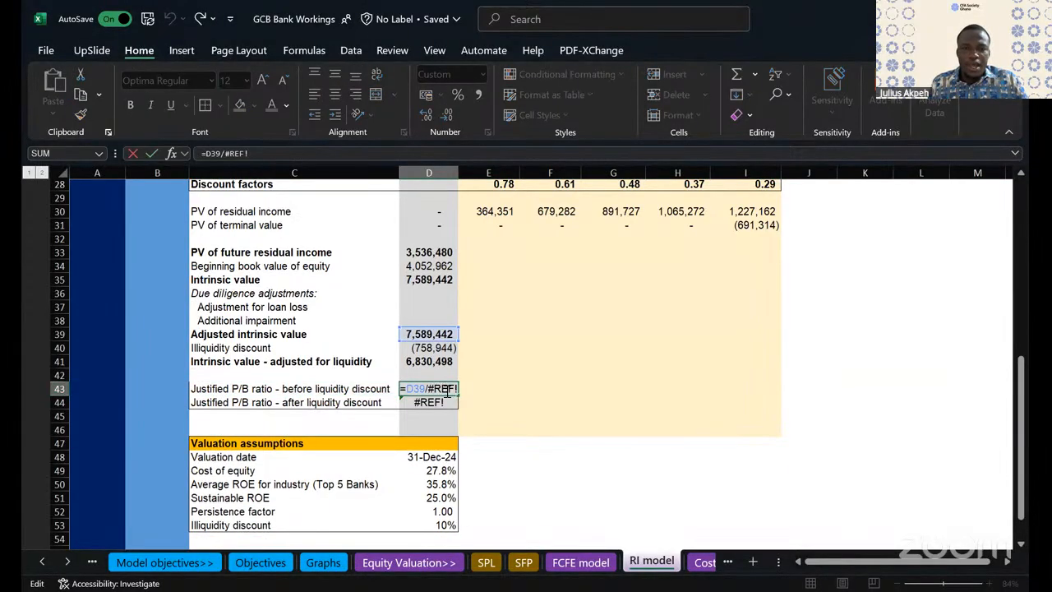
key(Escape)
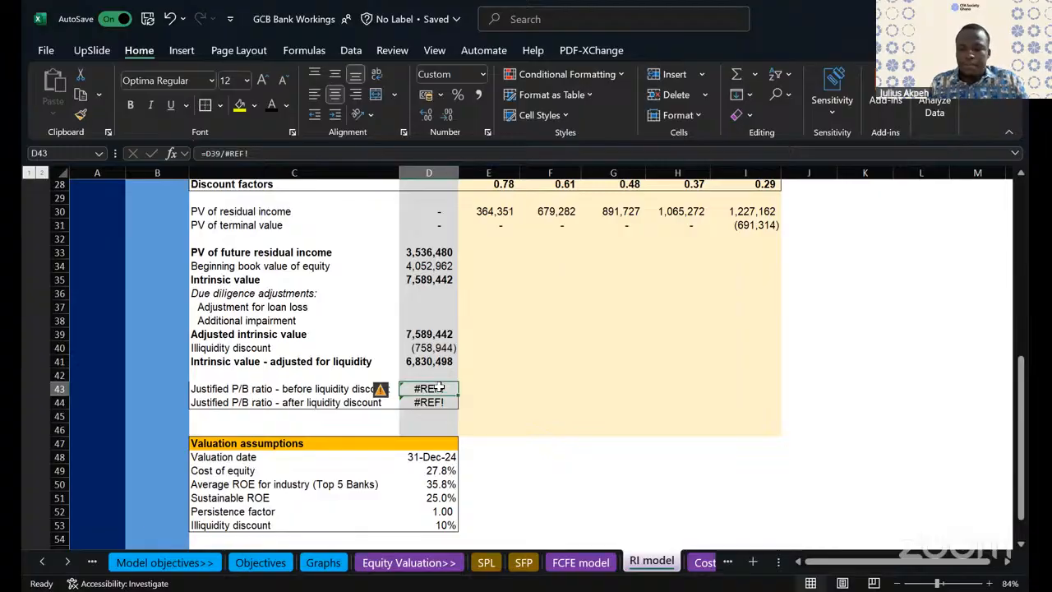
text(=)
click(433, 334)
text(/)
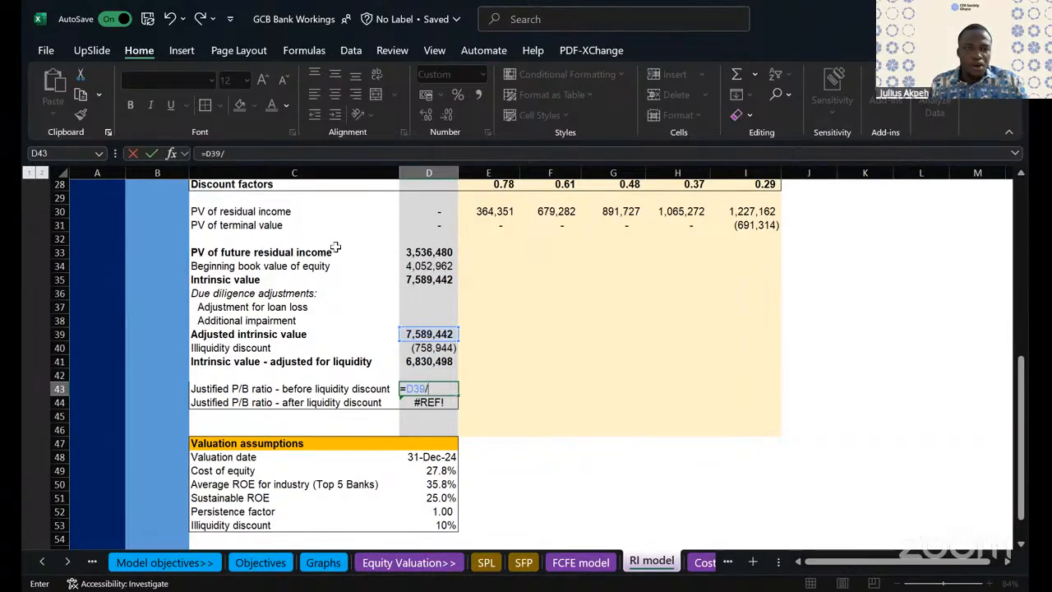
click(428, 269)
key(Return)
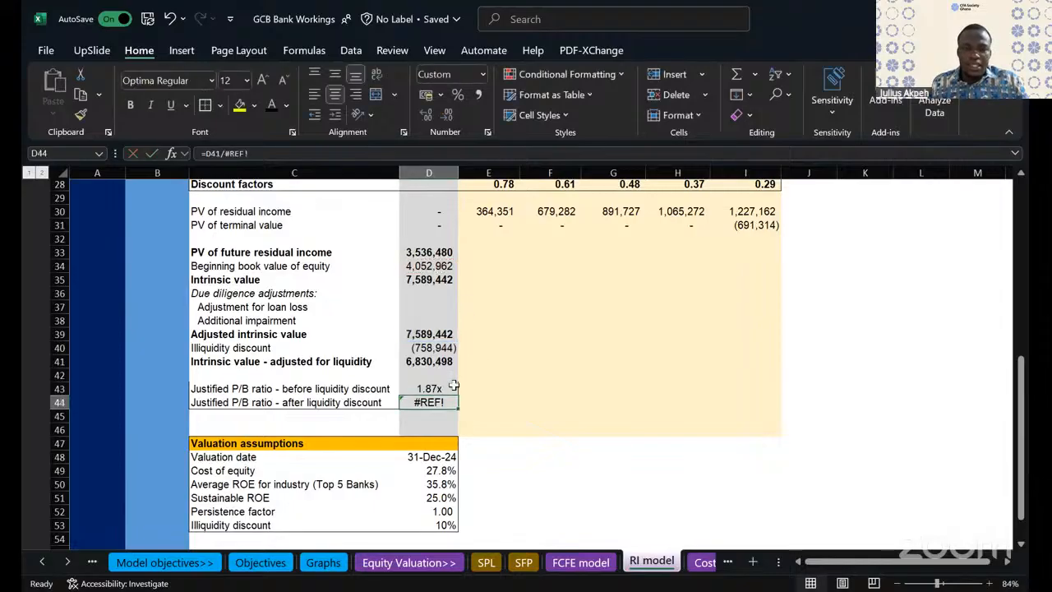
- Repair the justified P/B ratio after liquidity discount in D44 by dividing D41 by the beginning book value of equity, =D41/D34
double_click(429, 400)
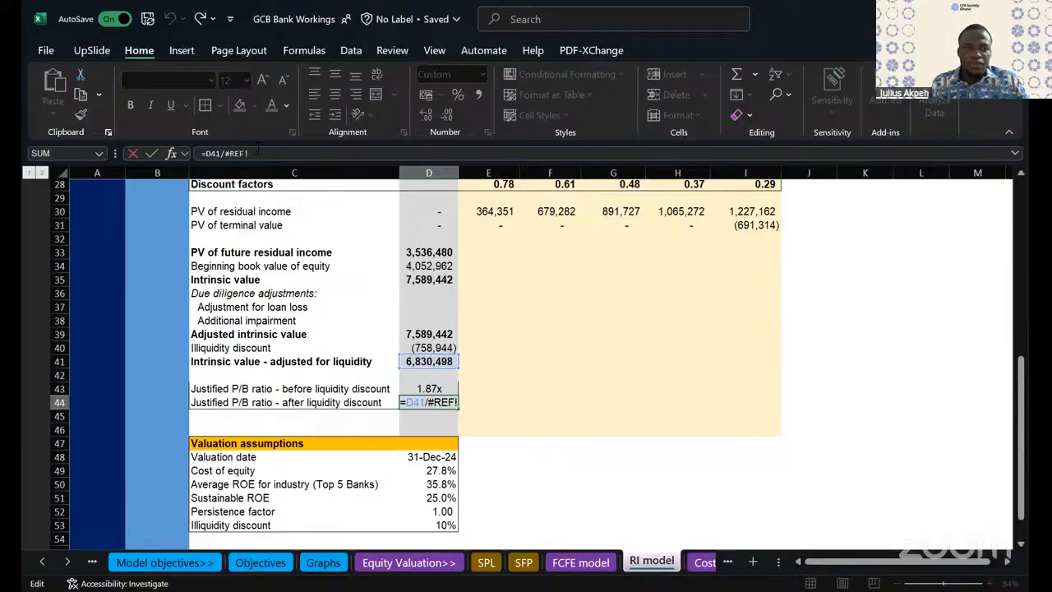
key(BackSpace)
key(BackSpace)
key(BackSpace)
key(BackSpace)
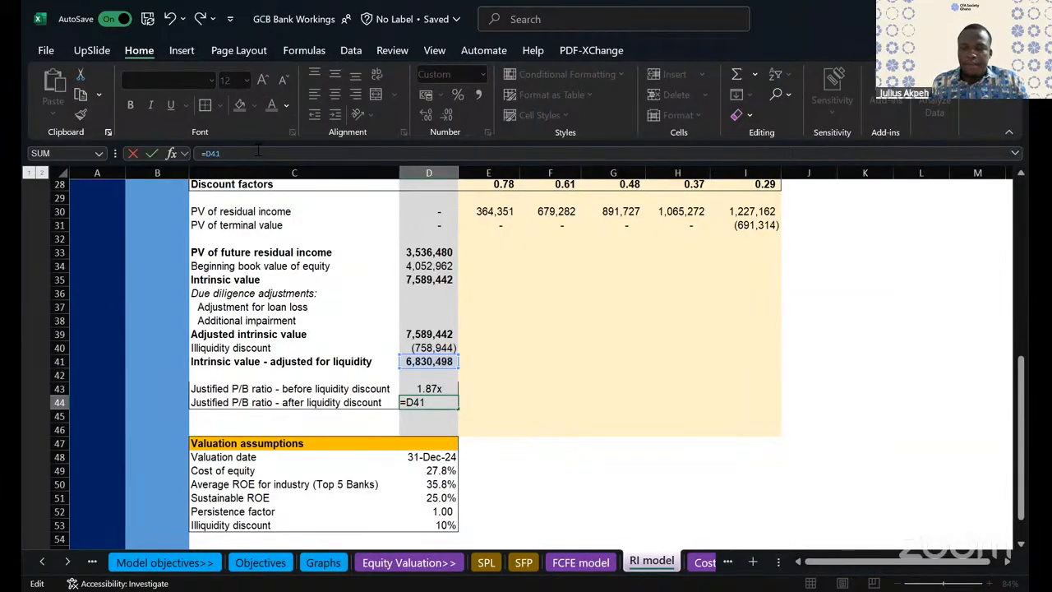
click(446, 267)
key(Return)
click(564, 333)
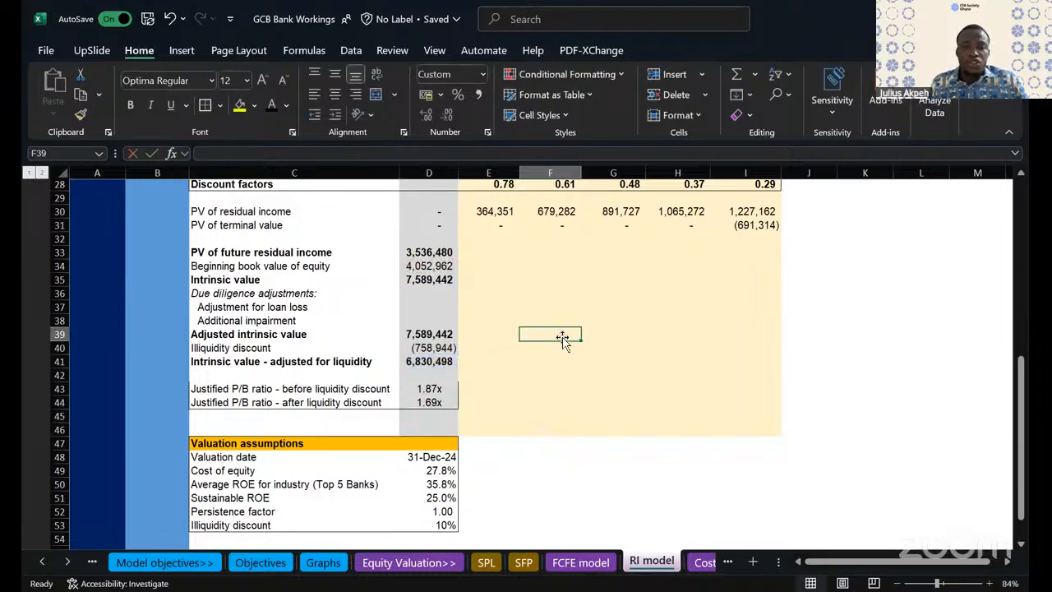
- Try a top and double bottom border on the PV of future residual income row, C33:I33, and undo it
scroll(561, 341, down, 2)
click(479, 393)
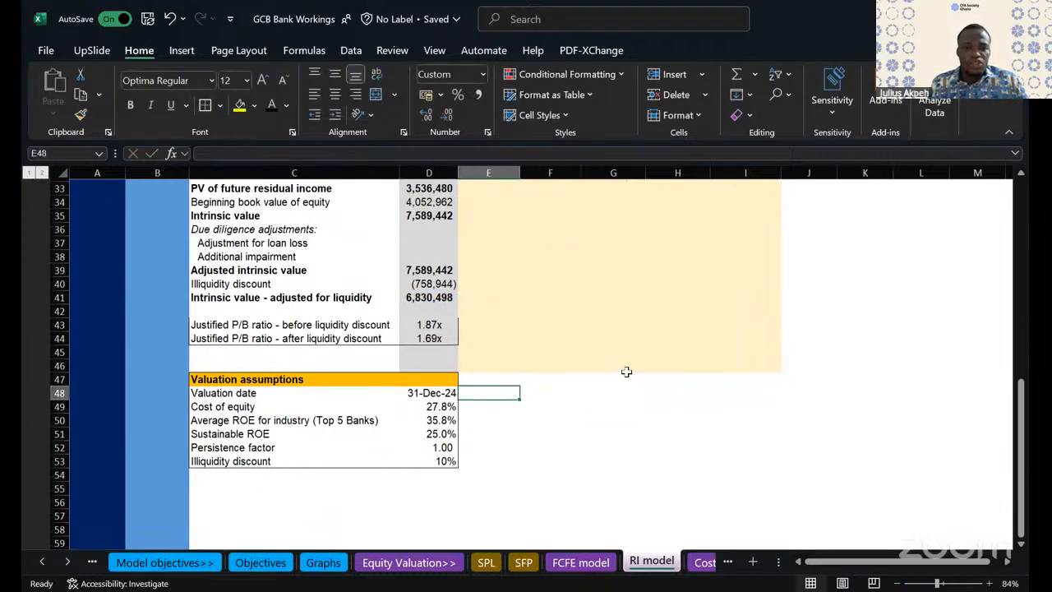
scroll(624, 369, up, 8)
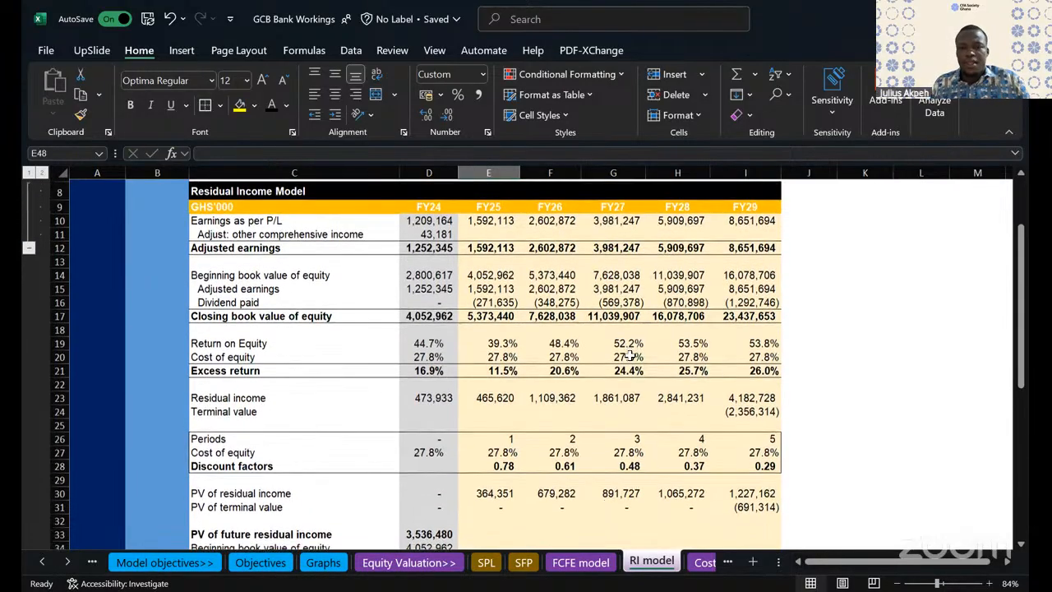
scroll(629, 354, down, 3)
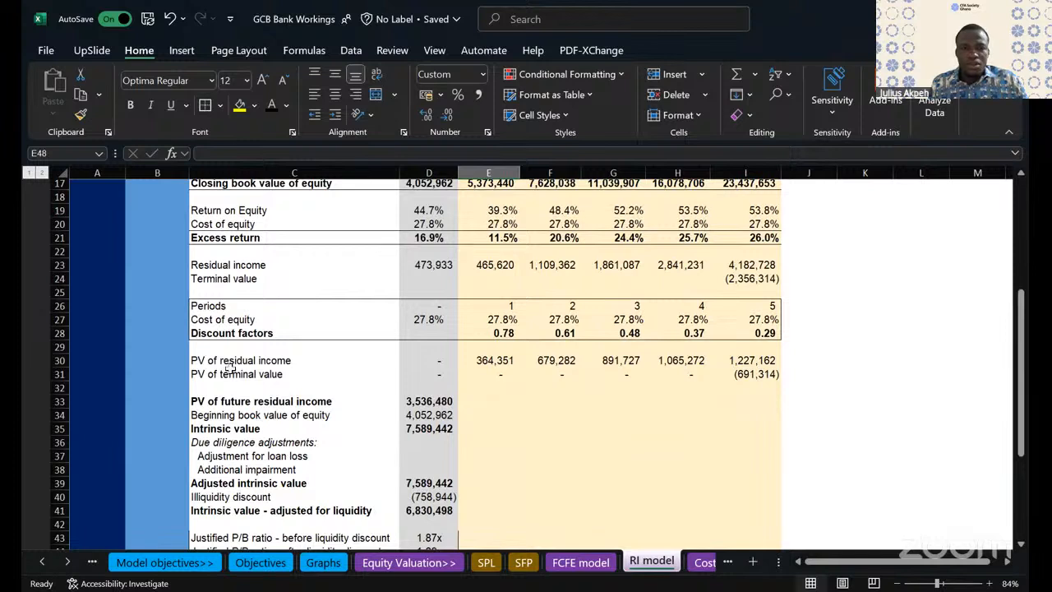
drag(207, 400, 747, 402)
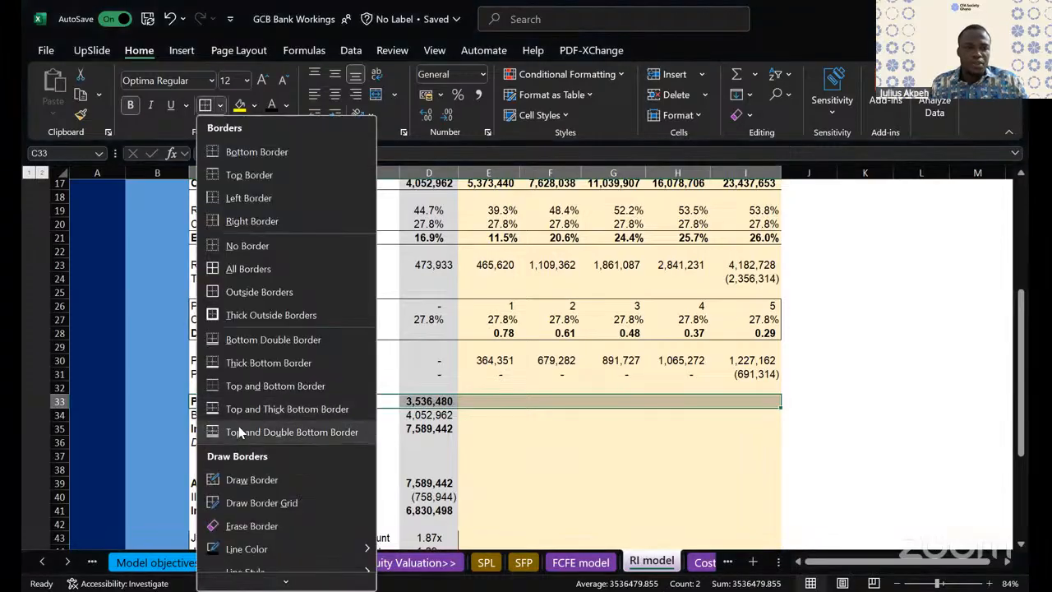
click(580, 326)
scroll(581, 326, down, 3)
click(472, 354)
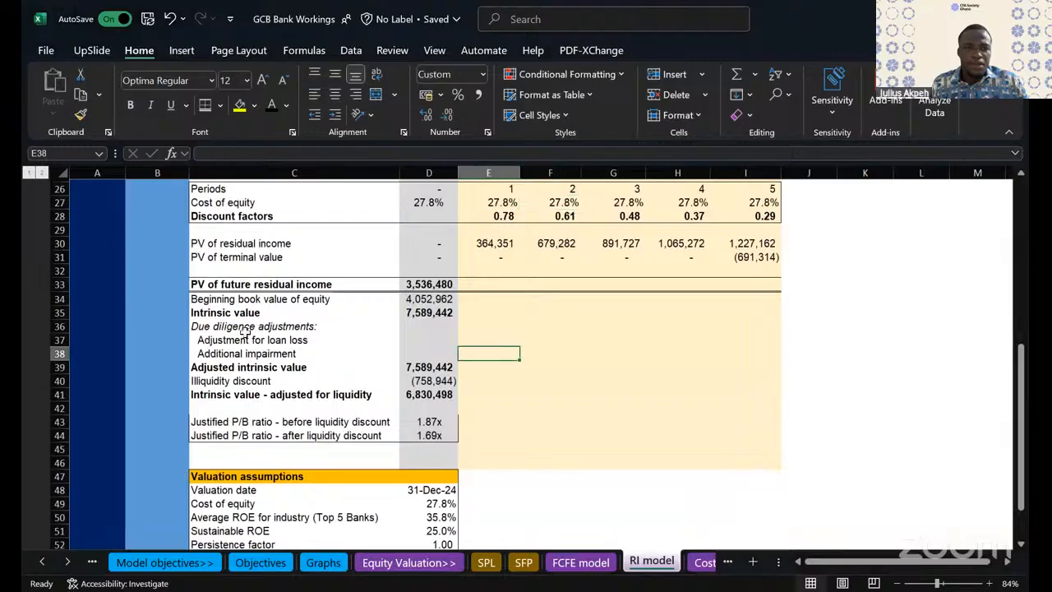
drag(217, 309, 639, 313)
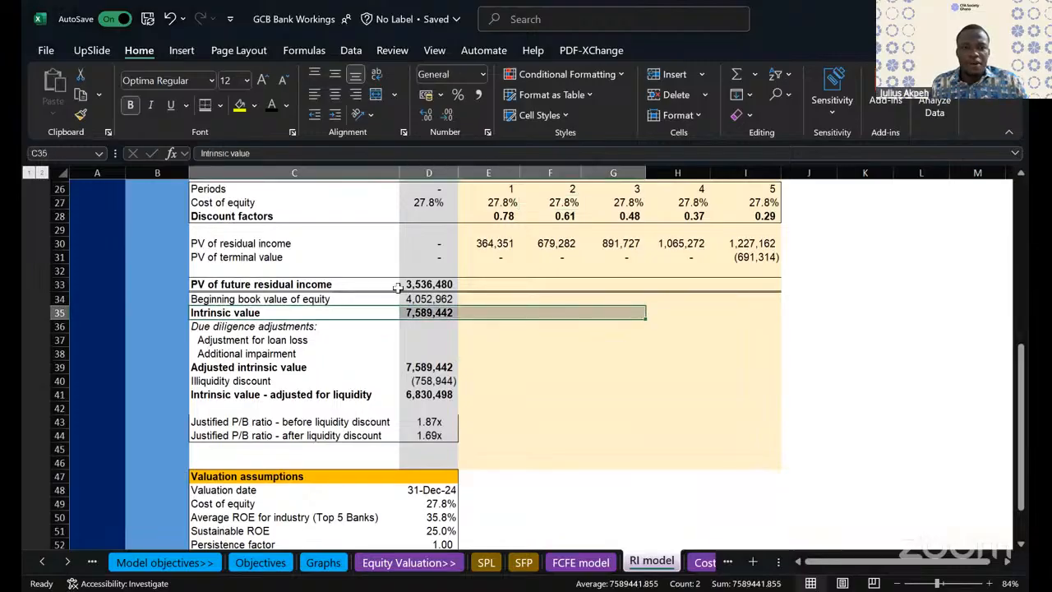
click(170, 21)
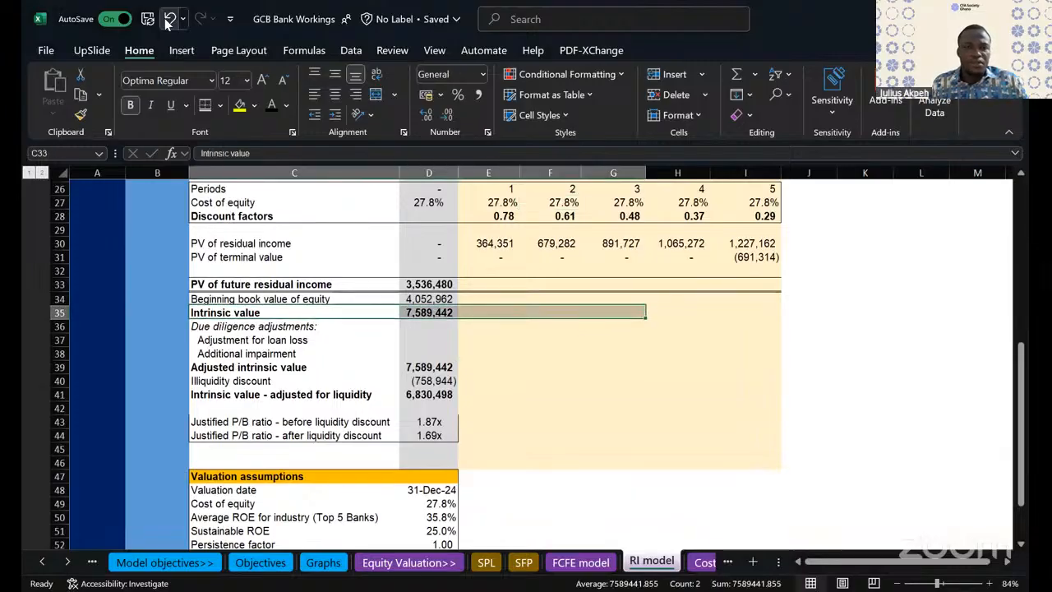
click(170, 21)
- Add a top border to the PV of future residual income row, C33:I33
click(310, 299)
drag(229, 284, 746, 286)
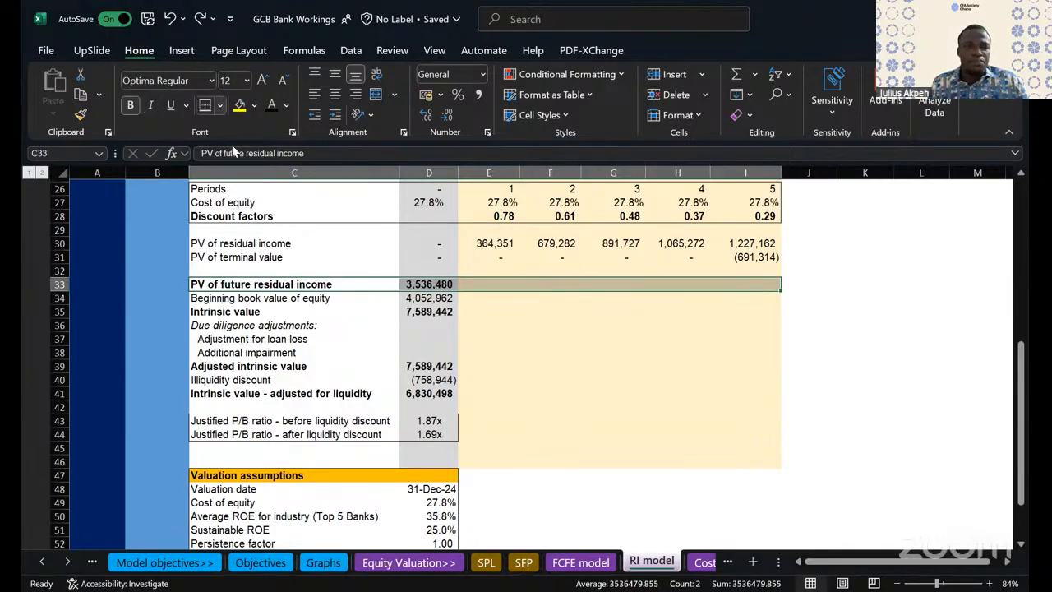
click(219, 106)
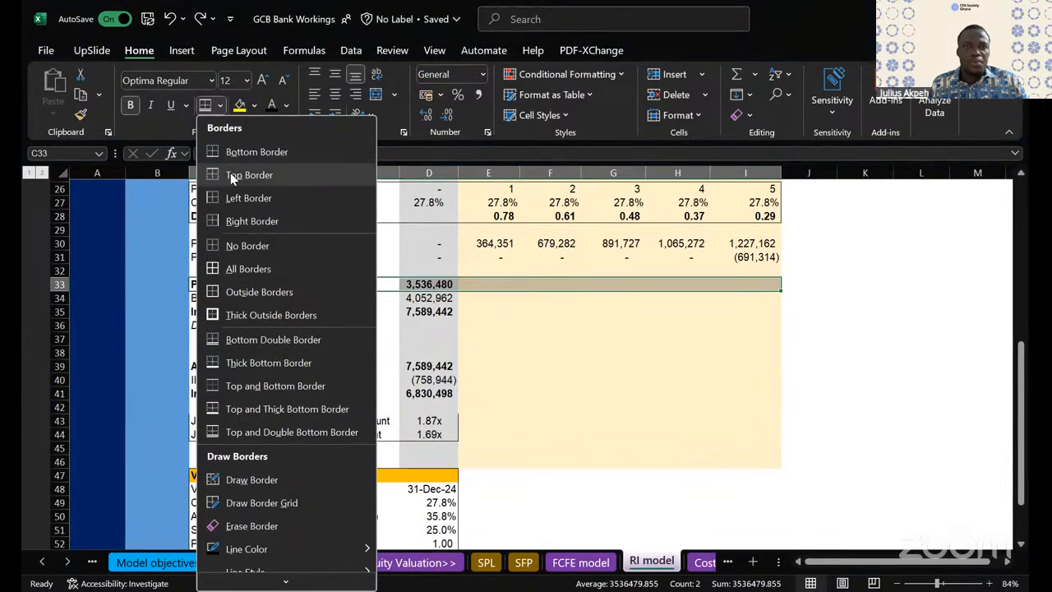
click(231, 174)
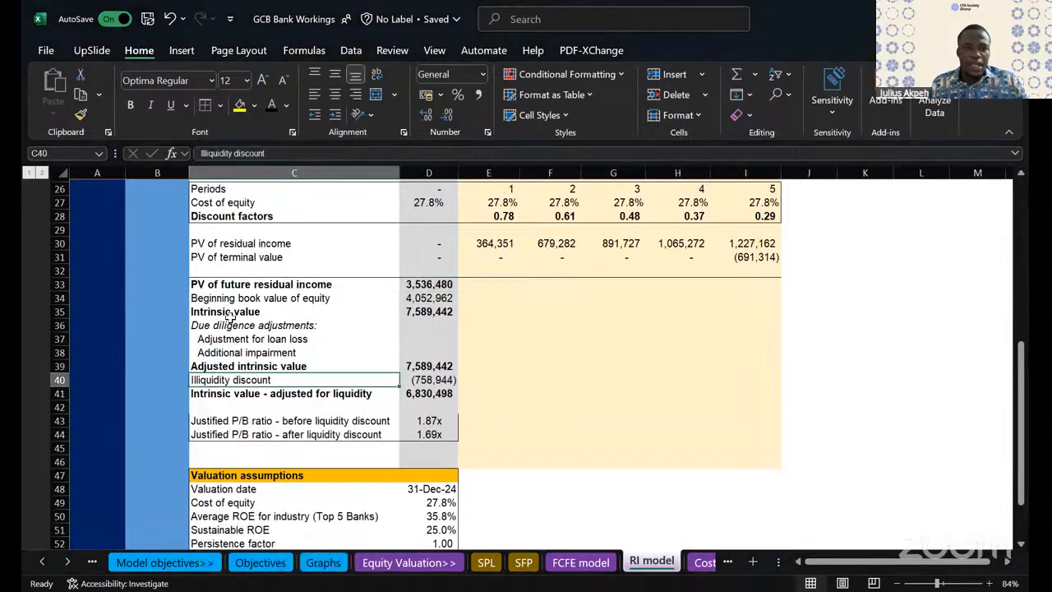
- Add a bottom border to the beginning book value of equity row, C34:I34, and to the additional impairment row, C38:I38
drag(223, 298, 777, 298)
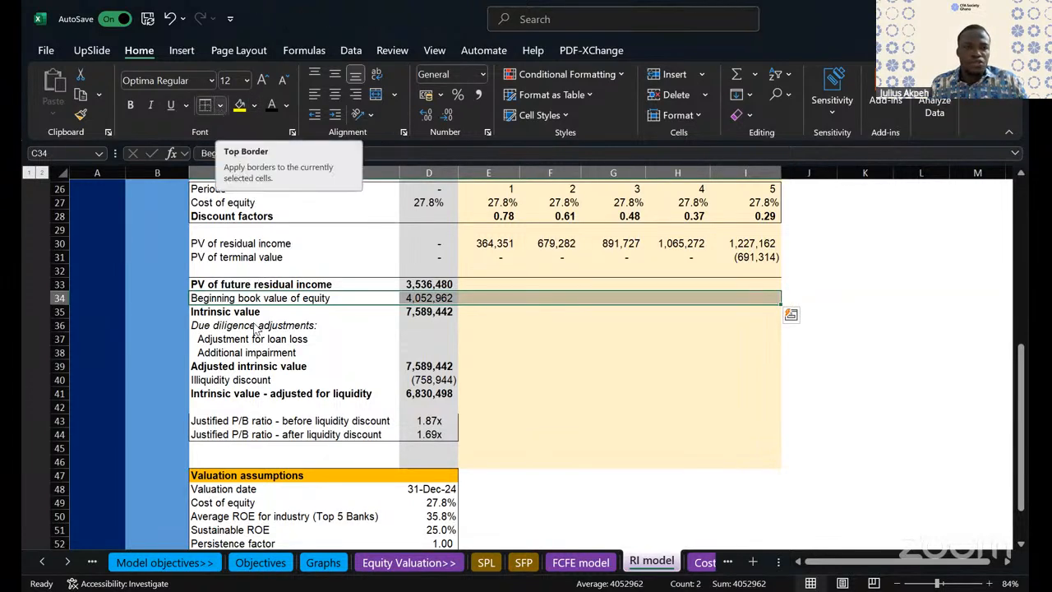
click(220, 106)
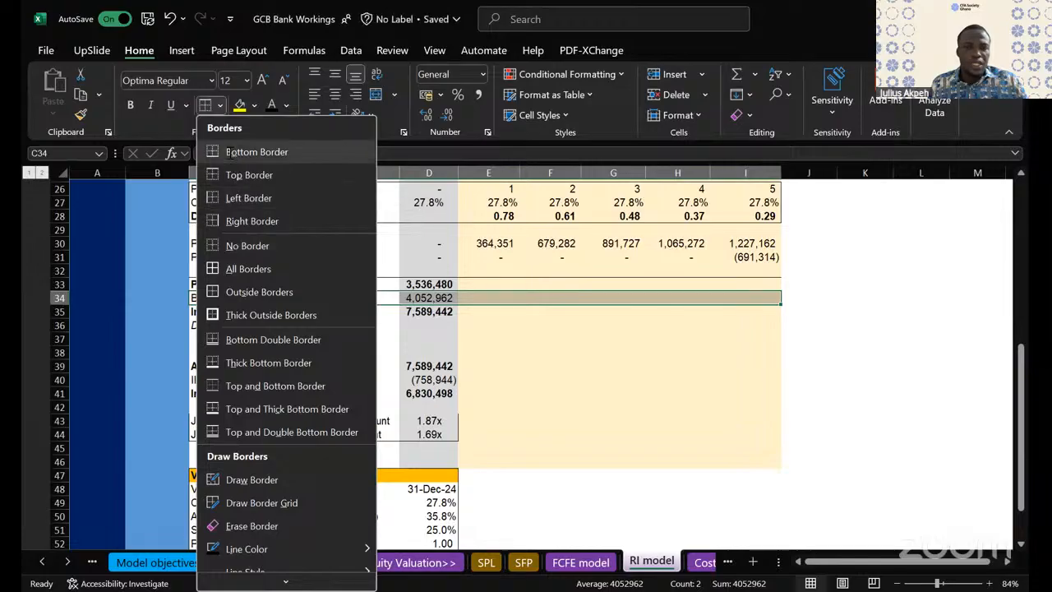
click(262, 390)
click(234, 363)
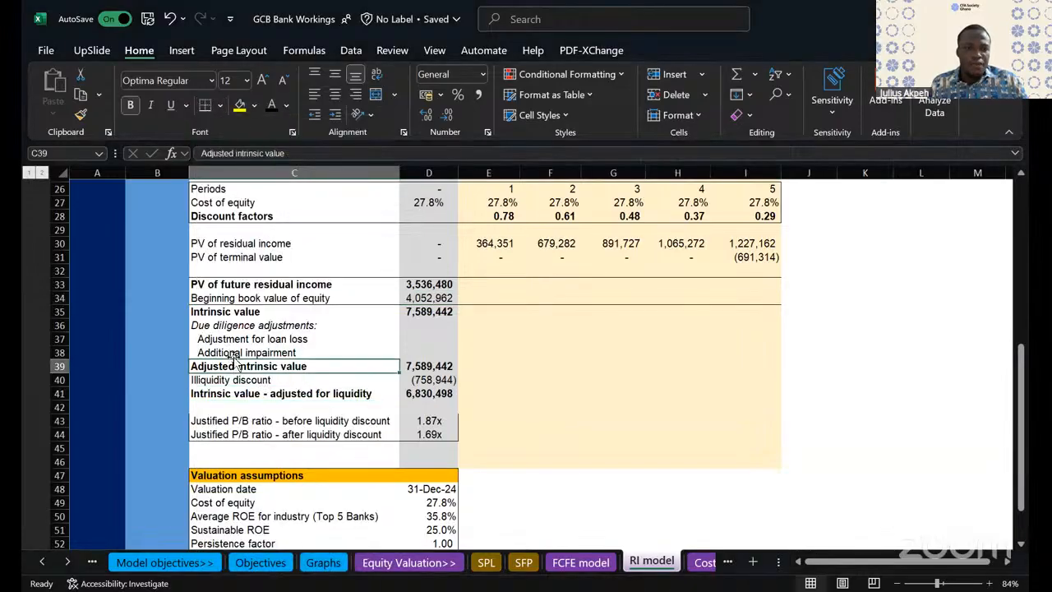
drag(230, 352, 728, 353)
click(206, 105)
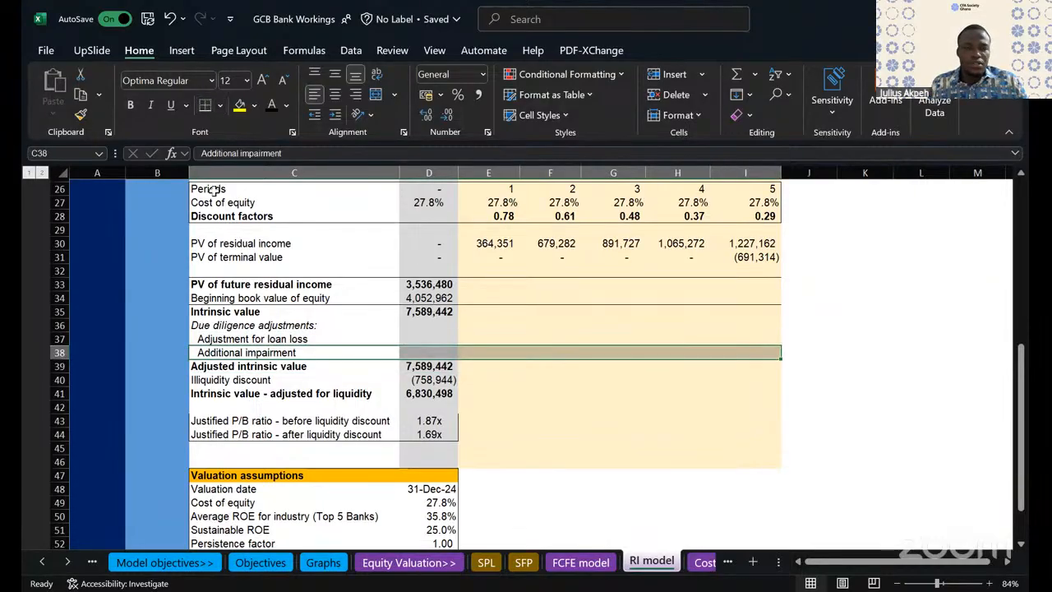
- Apply a top and double bottom border to the liquidity-adjusted intrinsic value row, C41:I41
drag(230, 394, 756, 395)
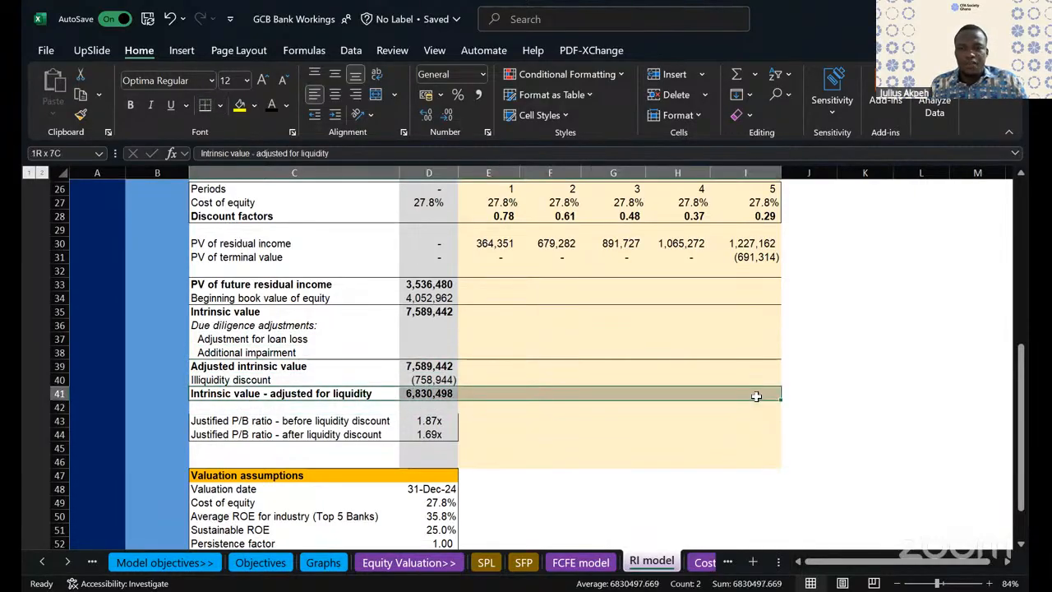
click(220, 105)
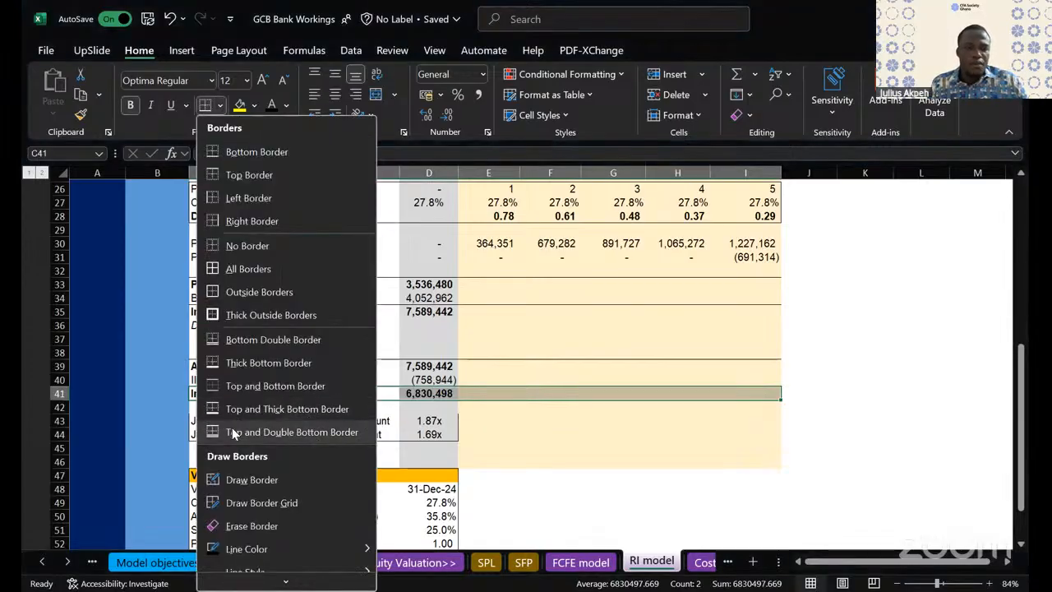
click(235, 433)
click(623, 435)
- Remove all borders from the two justified P/B ratio rows, C43:D44
scroll(626, 436, down, 2)
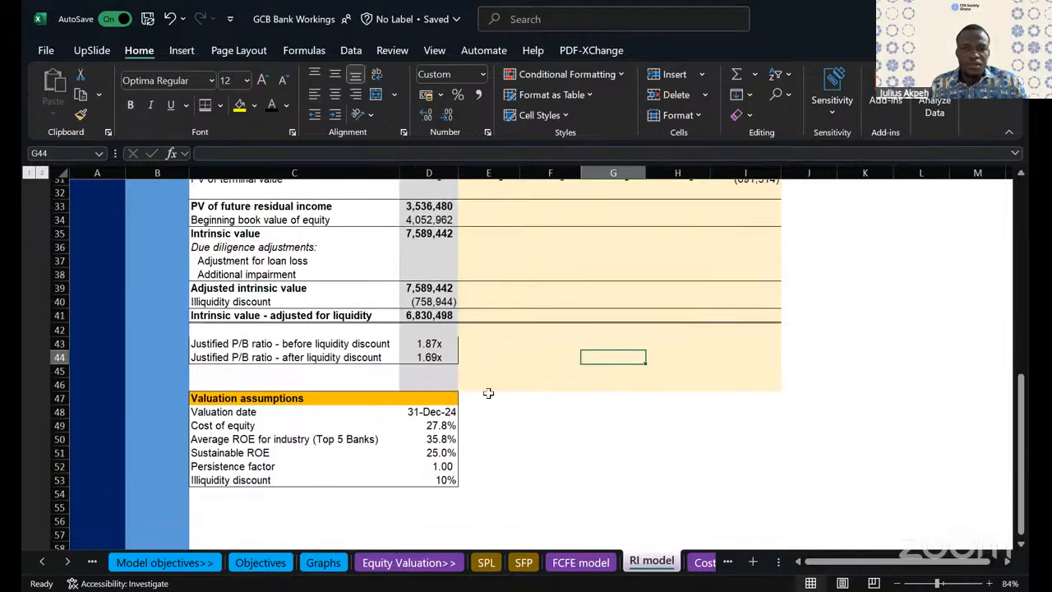
click(511, 376)
drag(211, 344, 431, 359)
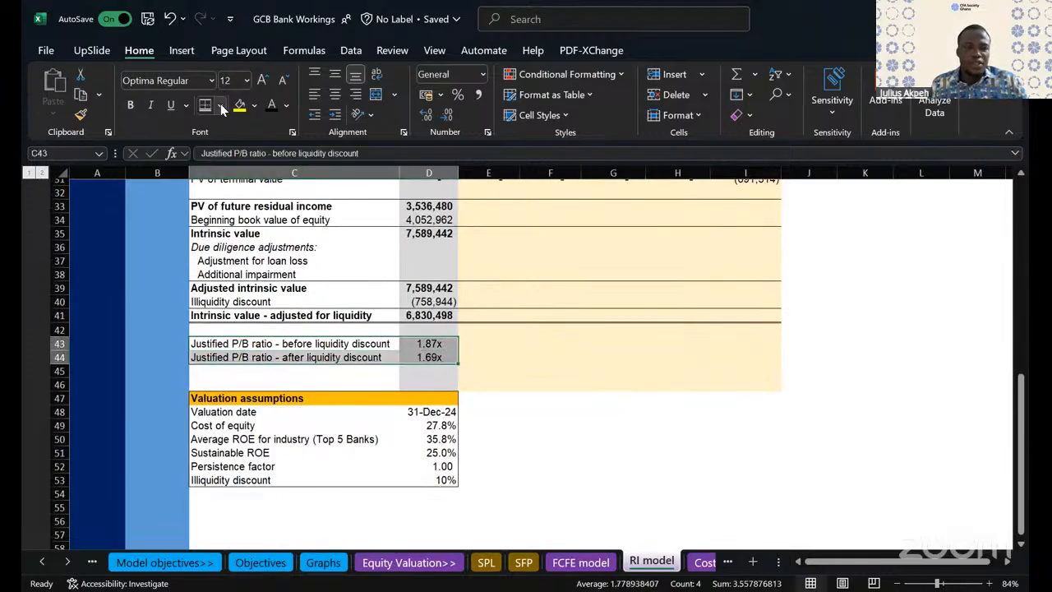
click(221, 106)
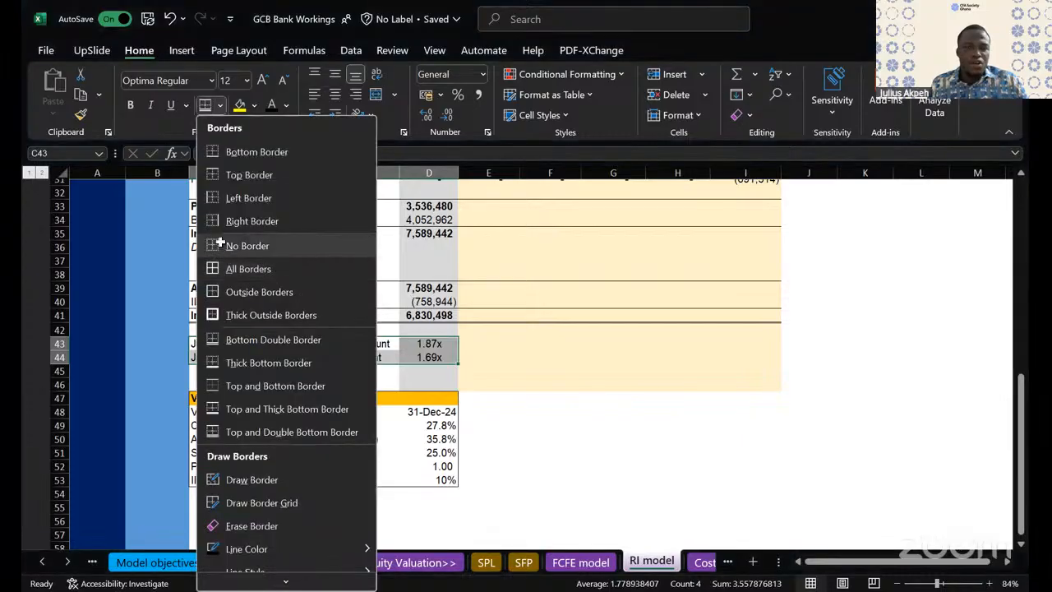
click(606, 443)
- Review the FY24 column of the residual income model, from earnings in D10 down to the justified P/B ratios
scroll(566, 371, up, 1)
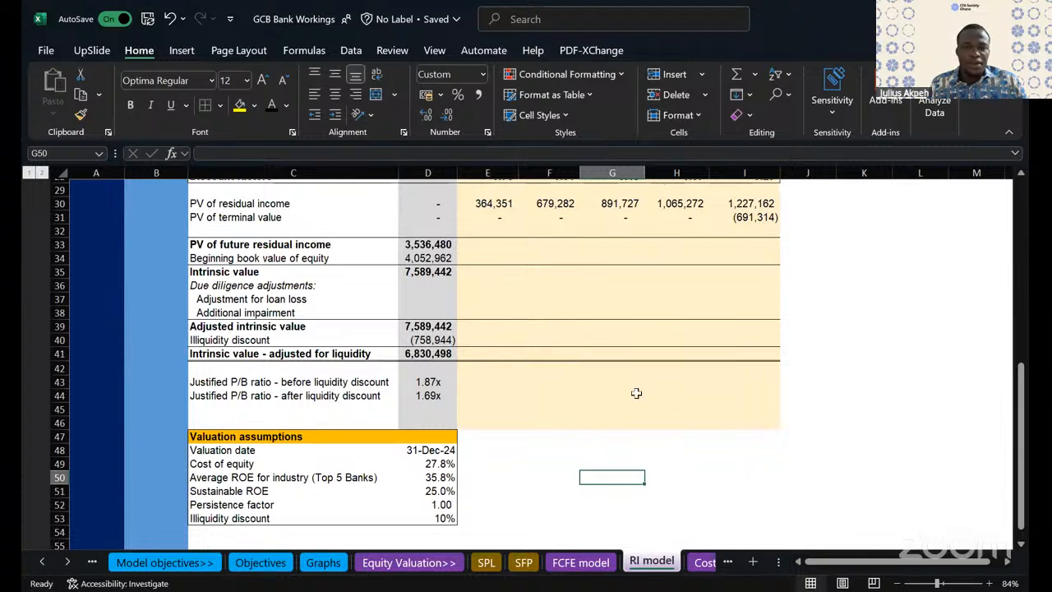
scroll(660, 371, down, 1)
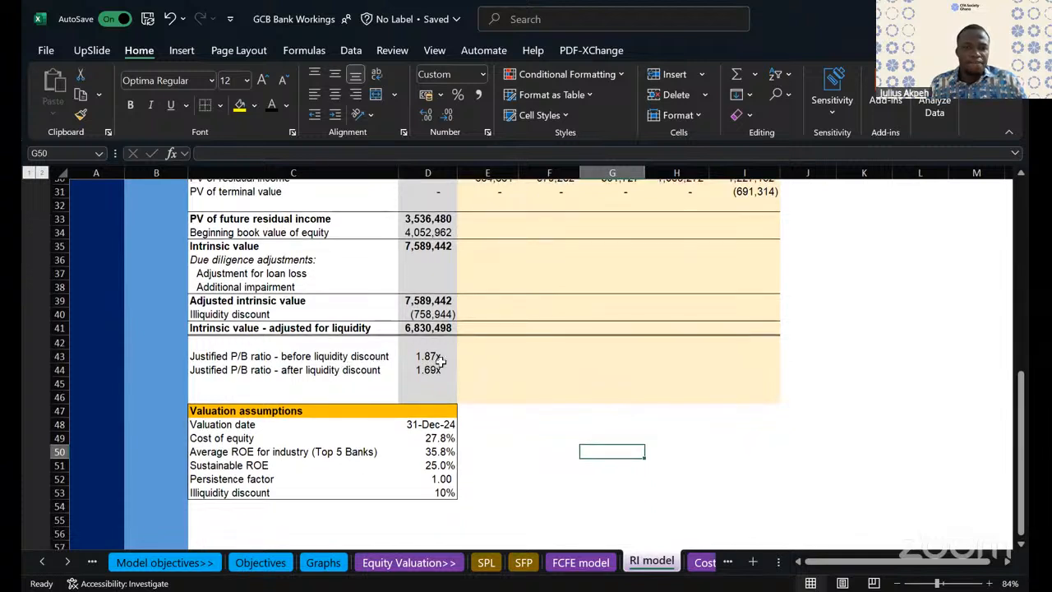
click(224, 345)
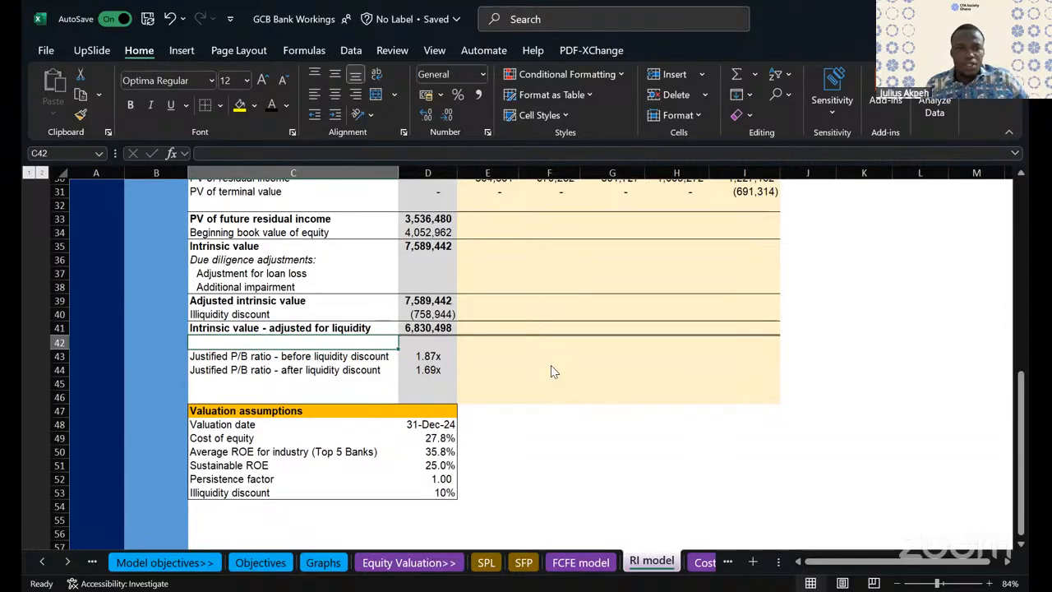
click(549, 76)
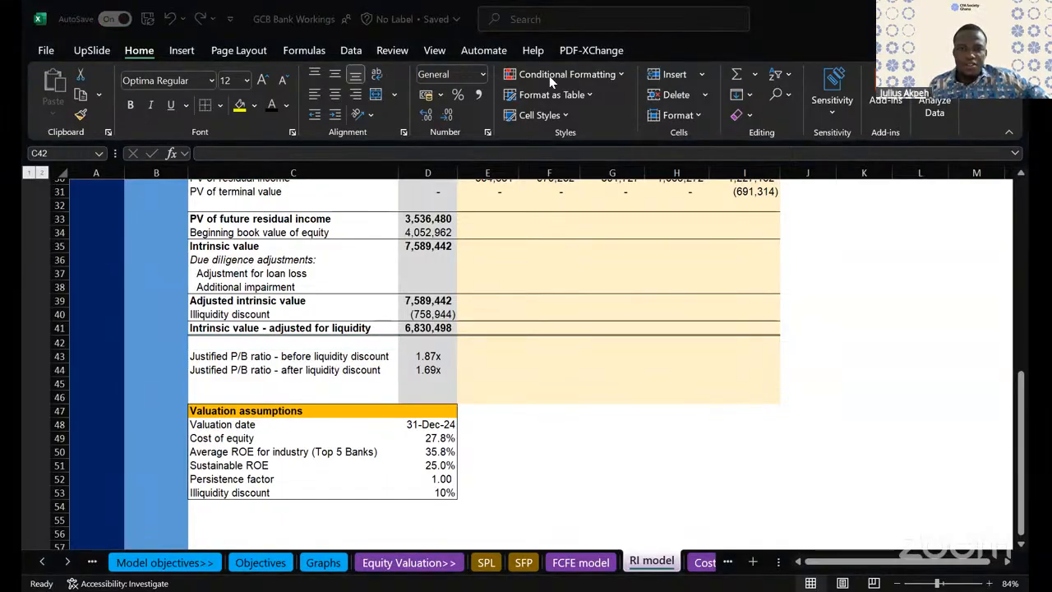
scroll(543, 308, up, 3)
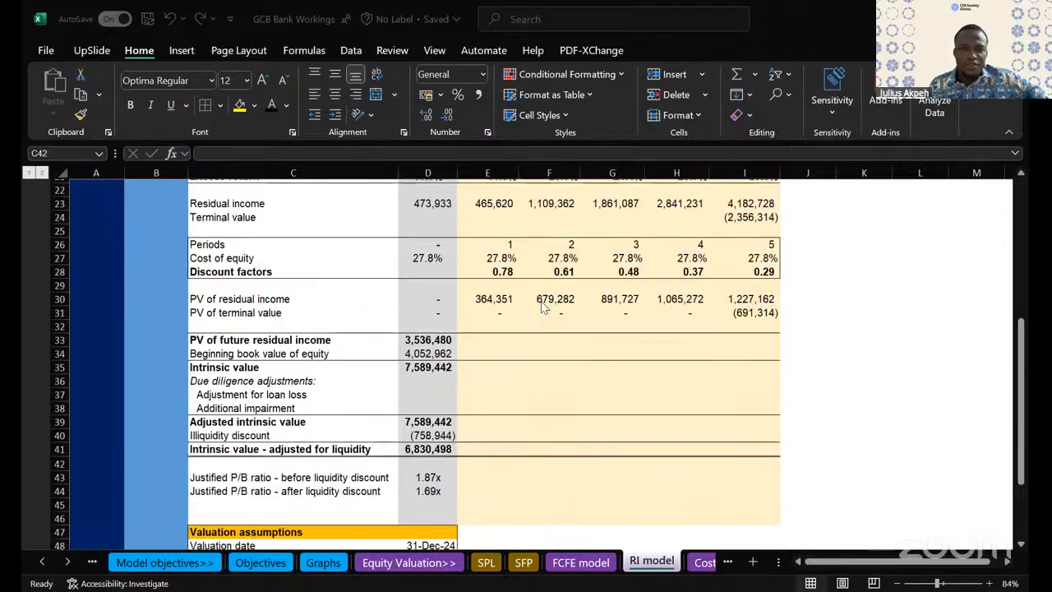
click(430, 317)
scroll(428, 325, up, 1)
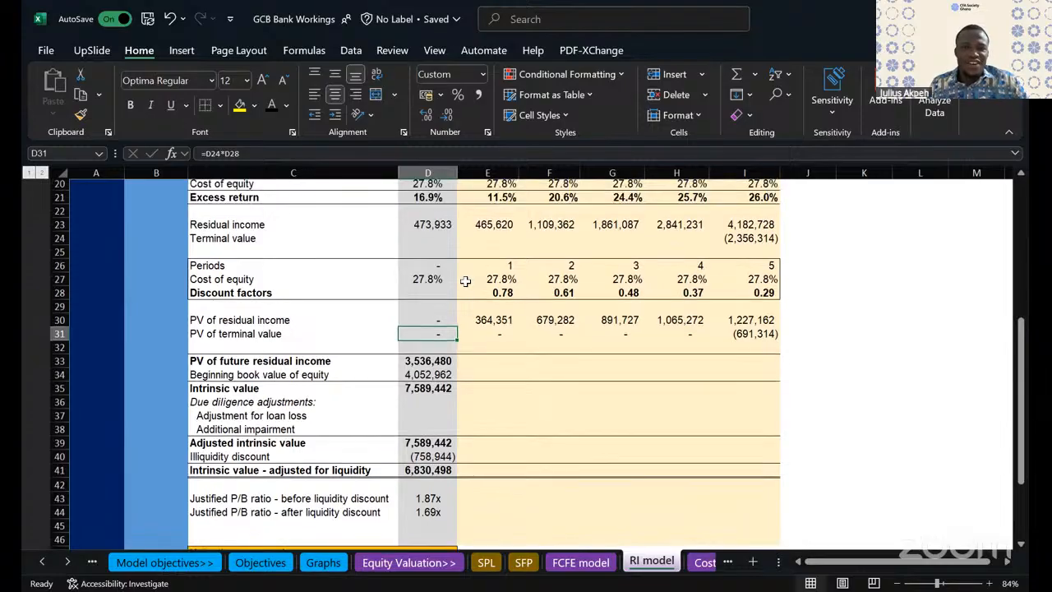
drag(428, 224, 428, 375)
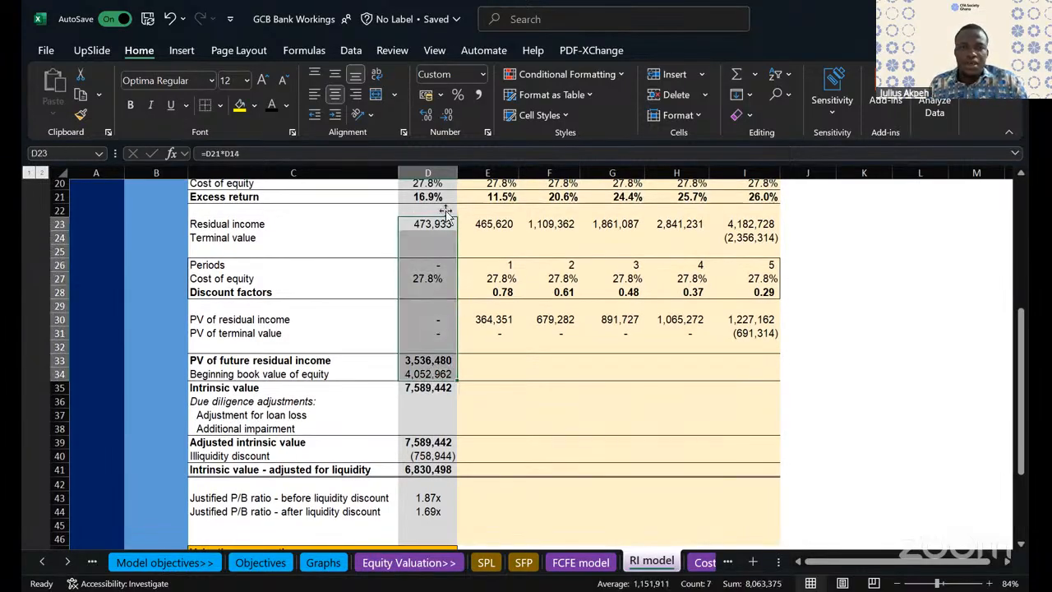
scroll(432, 236, up, 4)
drag(427, 207, 428, 280)
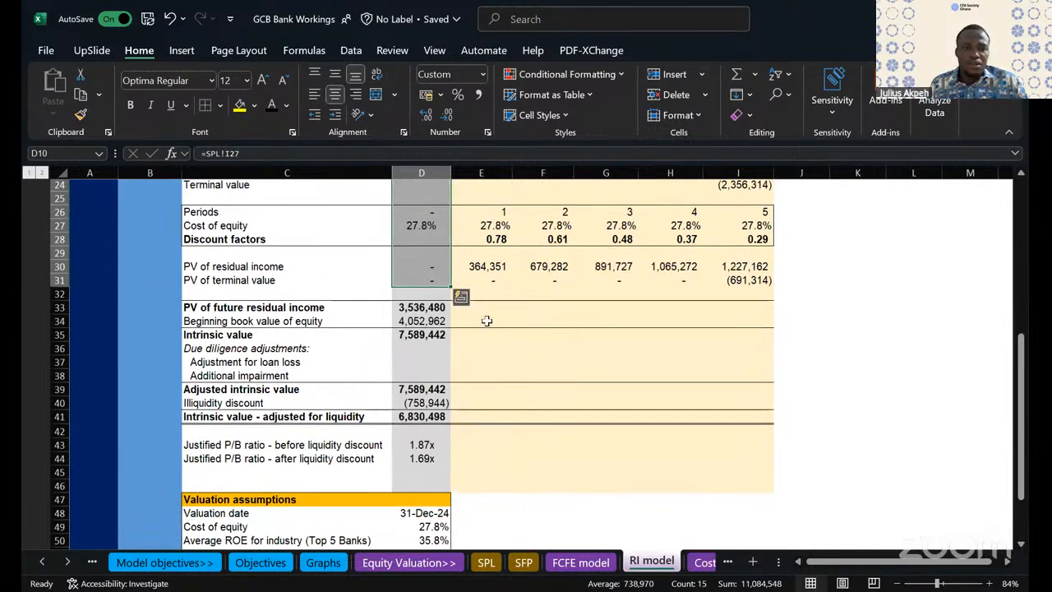
- Change the PV of future residual income formula in D33 to =SUM(E30:I31), excluding the FY24 column
double_click(427, 308)
scroll(427, 272, up, 1)
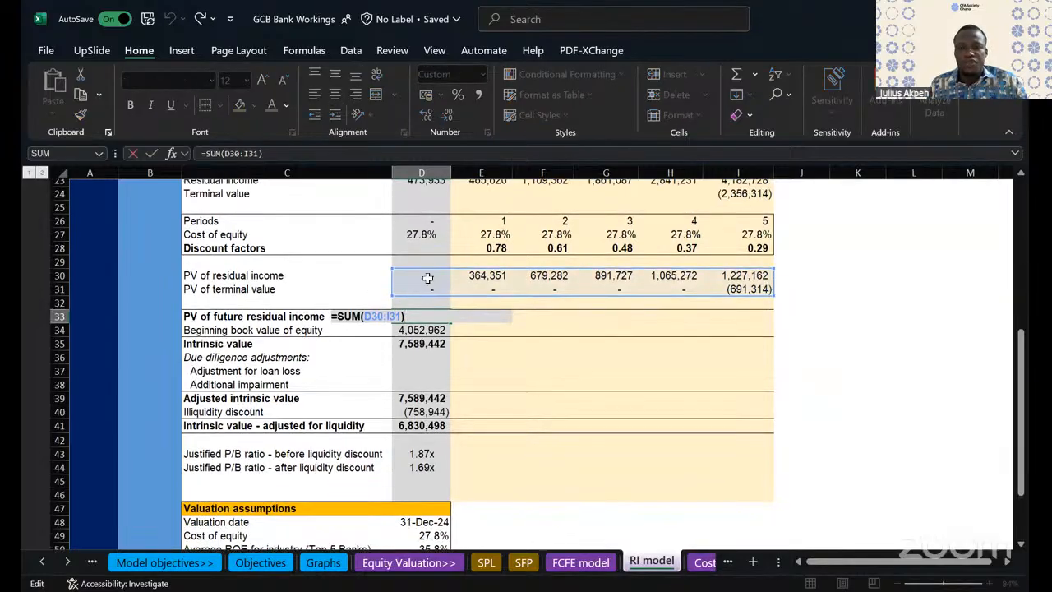
drag(392, 270, 474, 271)
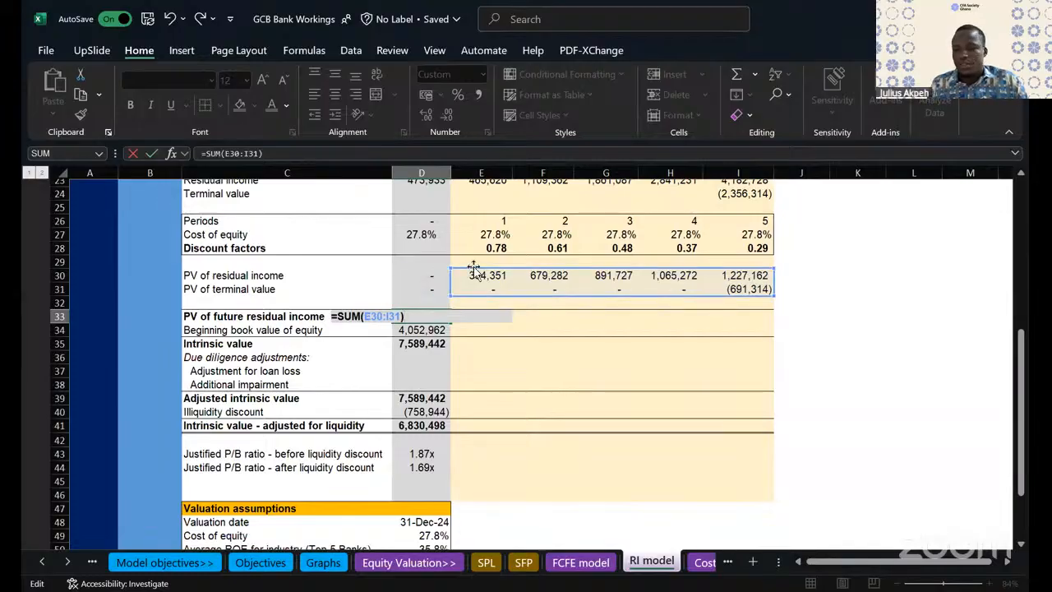
key(Return)
double_click(425, 318)
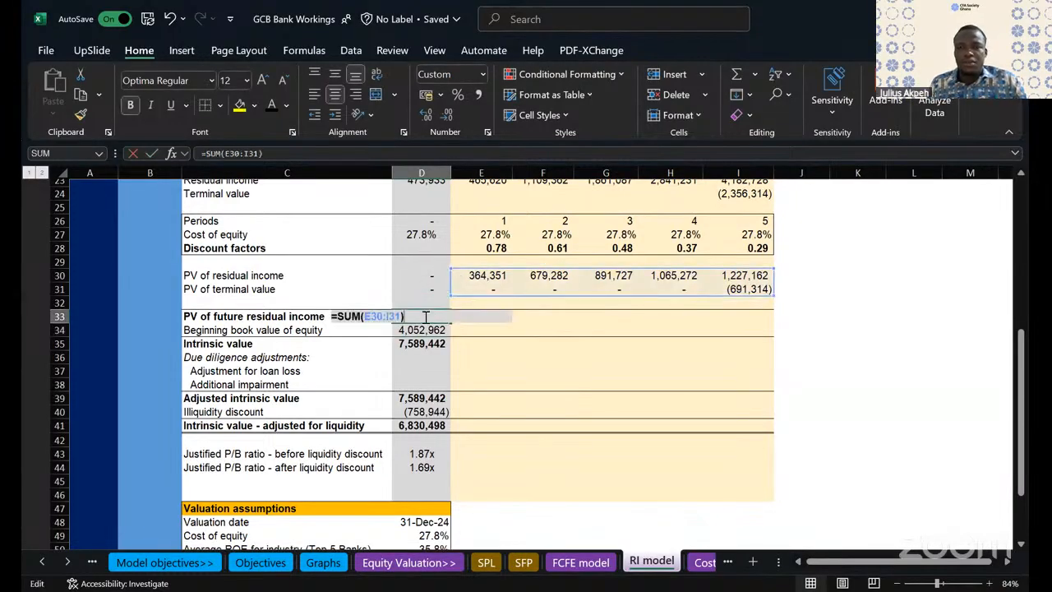
key(Escape)
click(688, 356)
- Review the present value and intrinsic value rows against the valuation assumptions in C48:D53, including the average industry ROE formula
scroll(689, 355, up, 1)
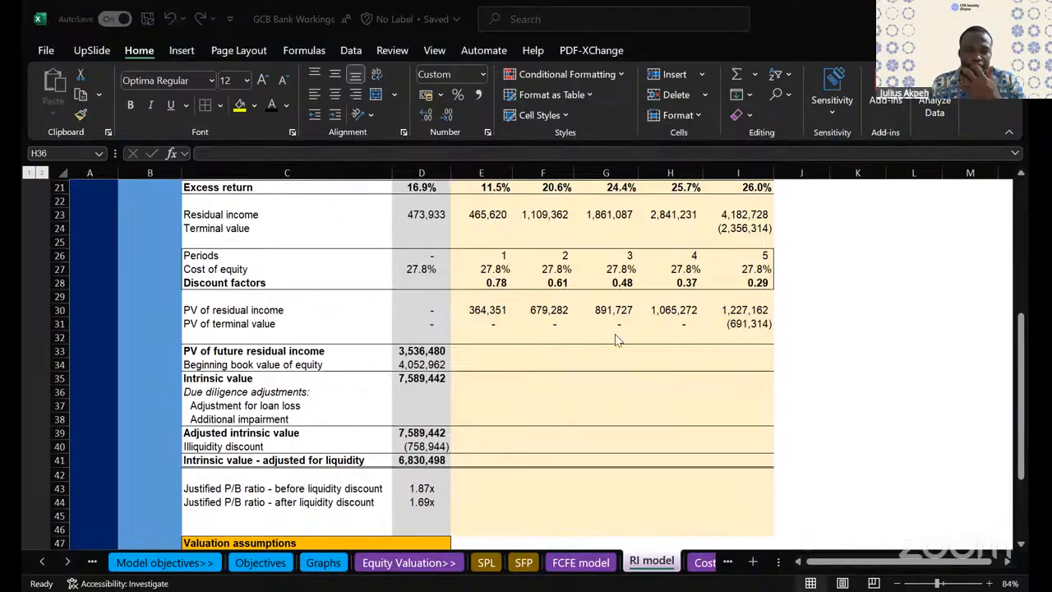
scroll(674, 292, down, 5)
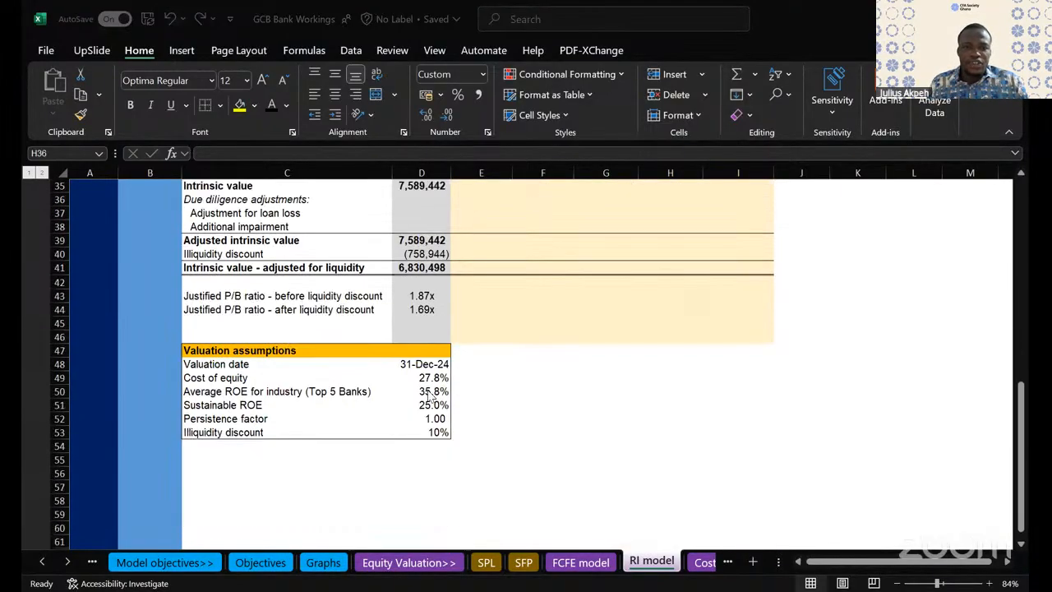
click(428, 392)
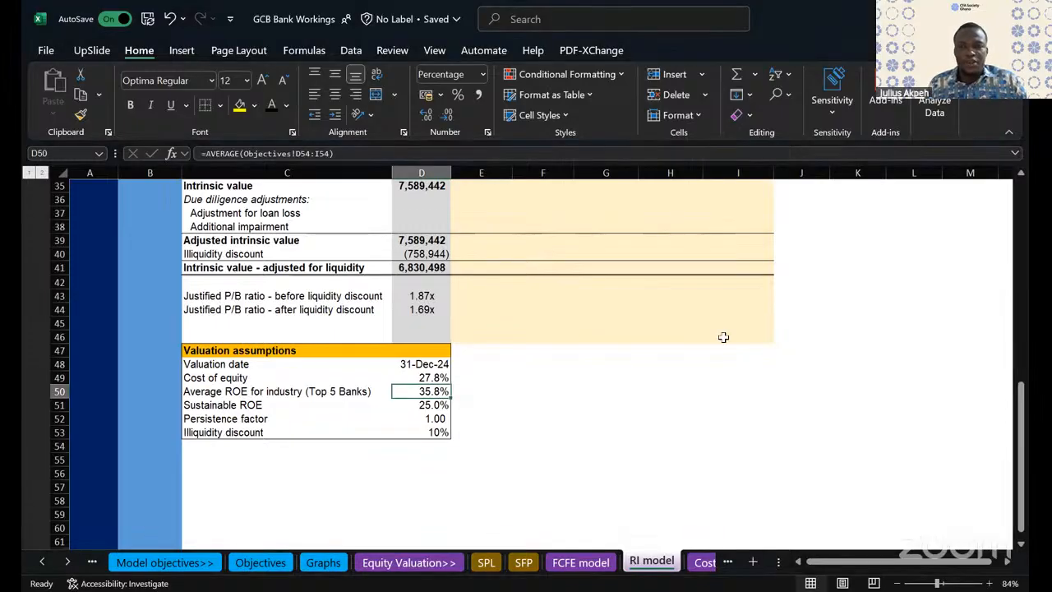
scroll(723, 337, up, 11)
scroll(722, 370, down, 5)
scroll(721, 370, up, 5)
scroll(535, 320, down, 7)
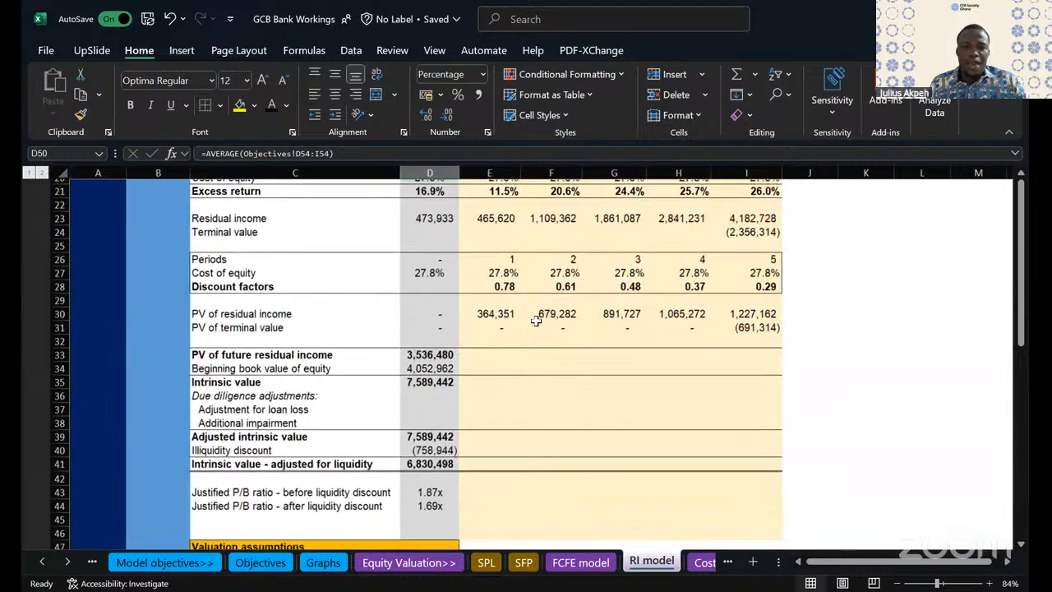
scroll(535, 321, down, 3)
drag(224, 420, 450, 490)
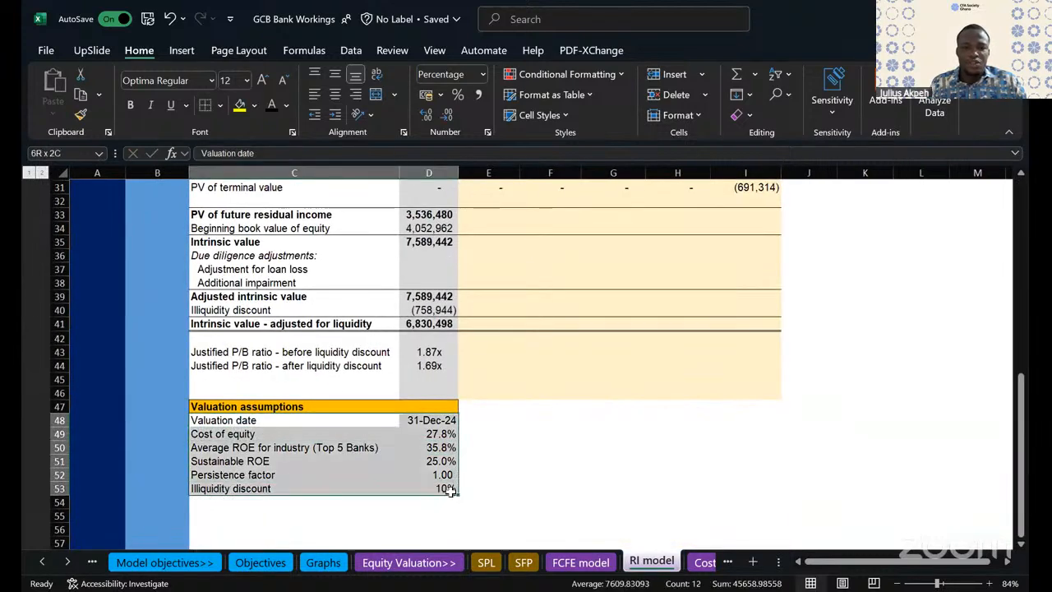
scroll(595, 376, up, 2)
scroll(595, 376, down, 1)
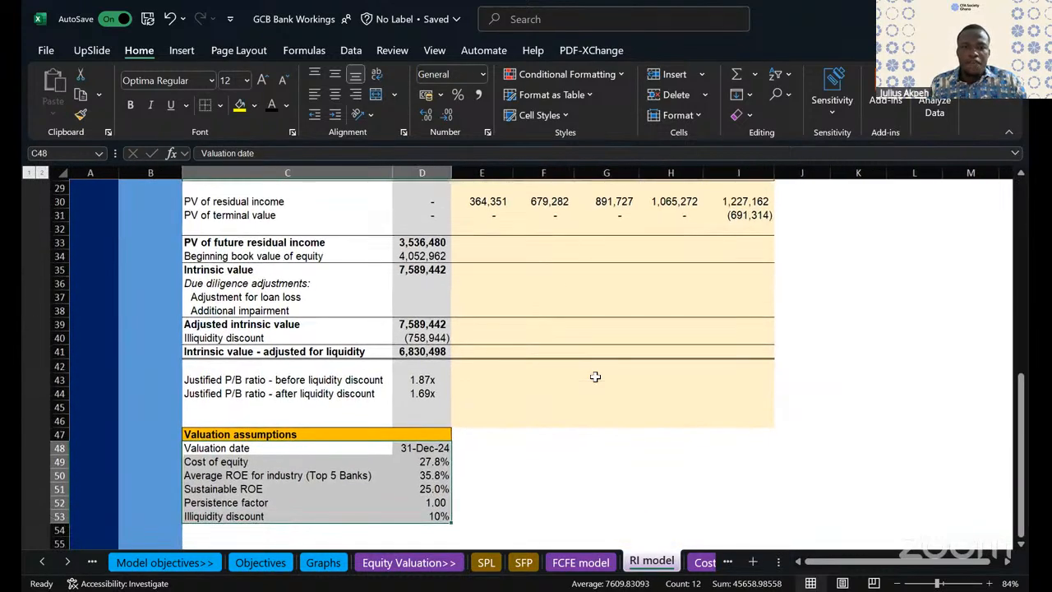
- Test the valuation with a persistence factor of 0.50, followed by 0, in D52
click(436, 501)
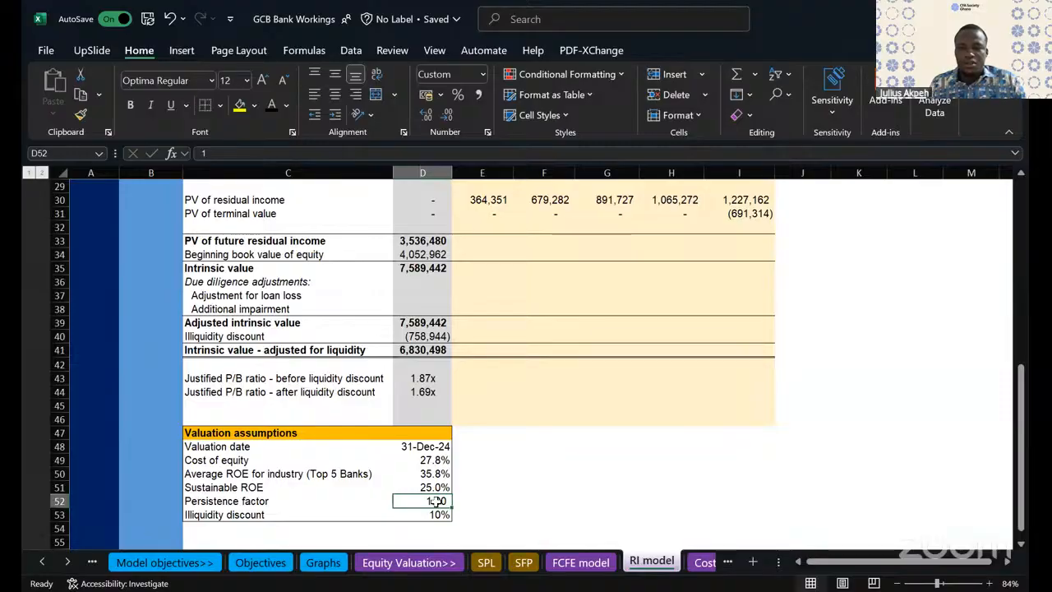
text(0.5)
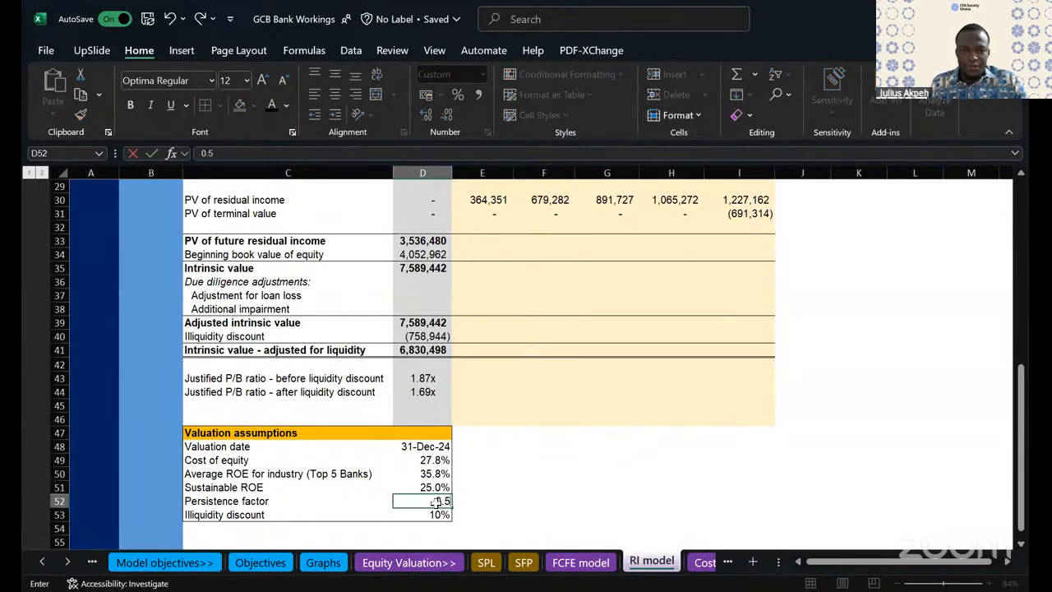
click(583, 458)
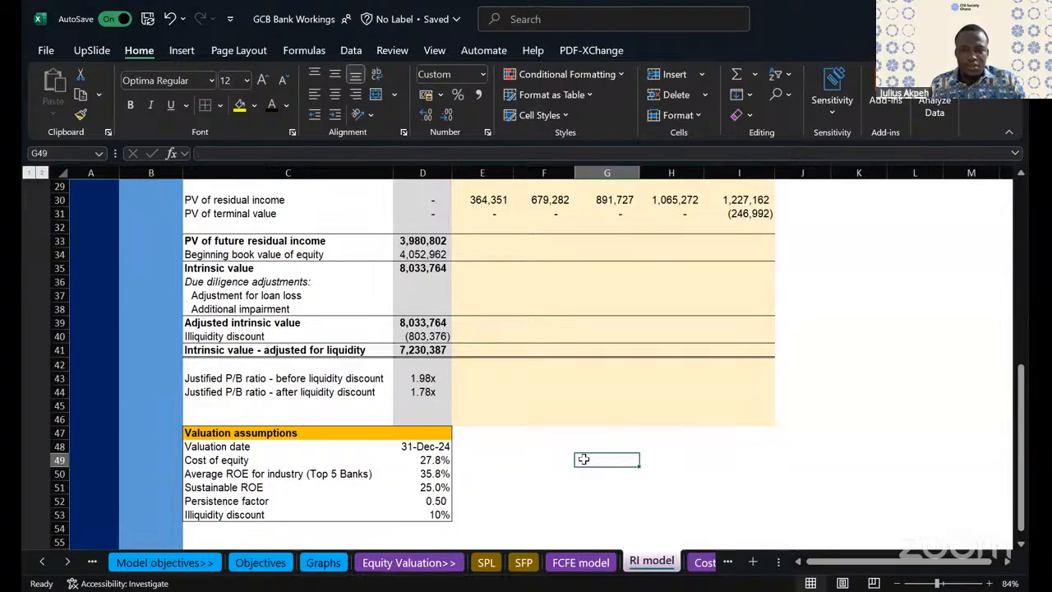
click(434, 503)
text(0)
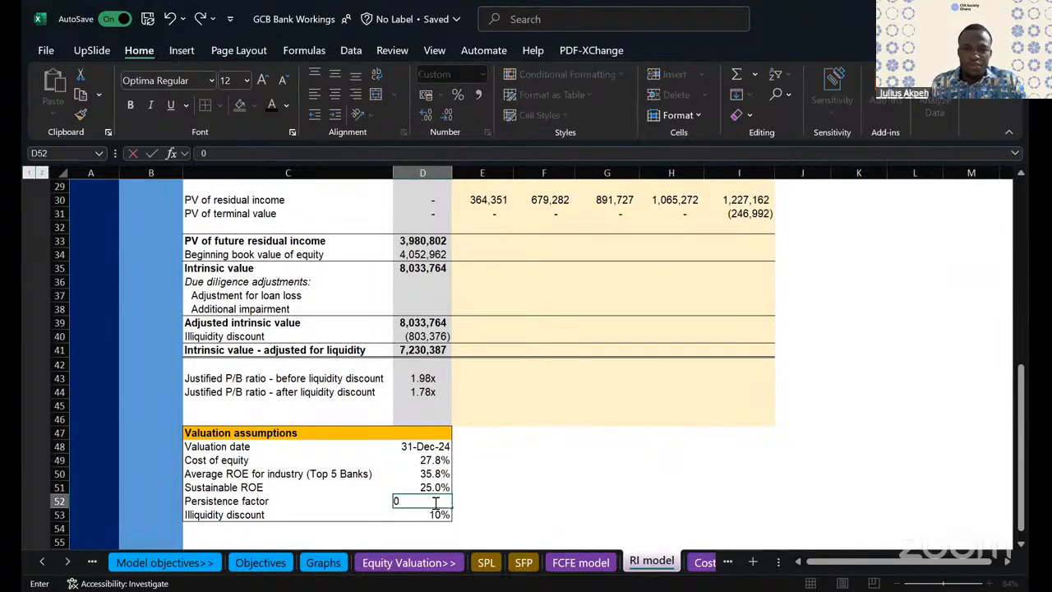
click(576, 475)
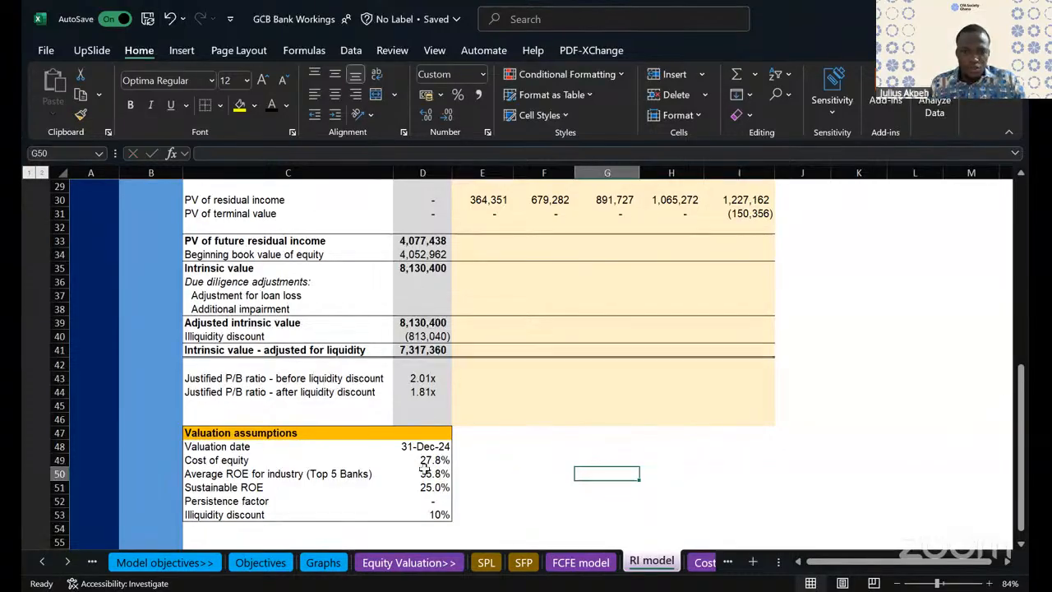
- Set the persistence factor in D52 back to 1
click(440, 501)
text(1)
click(470, 496)
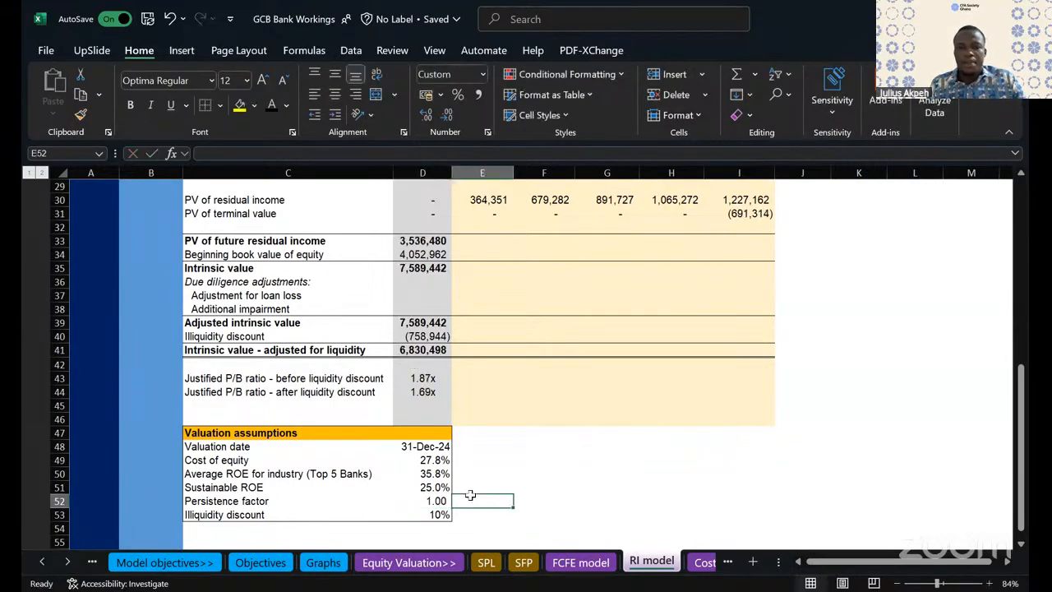
scroll(564, 444, up, 9)
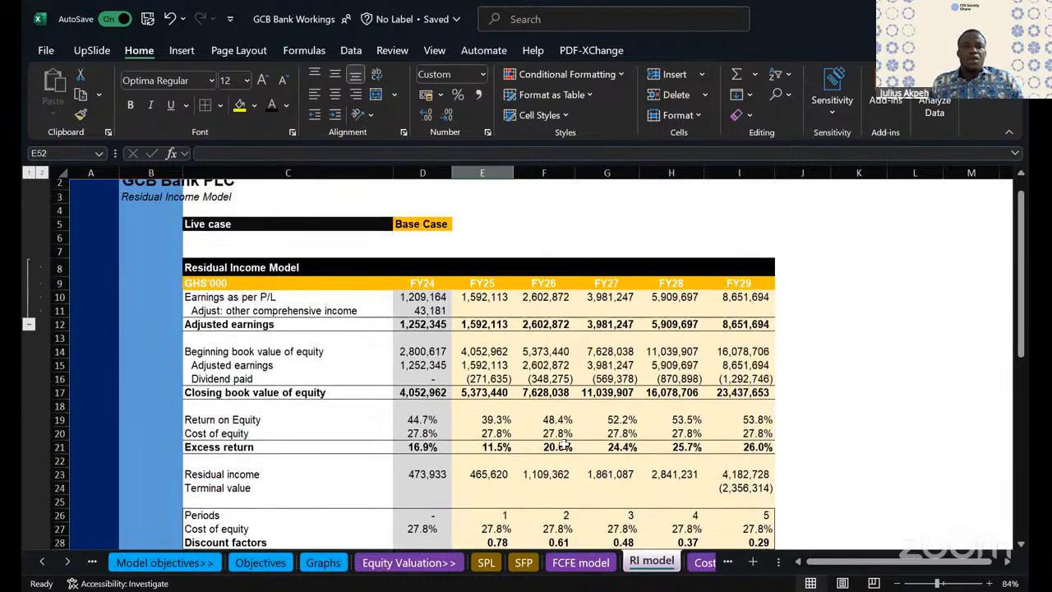
scroll(564, 443, down, 10)
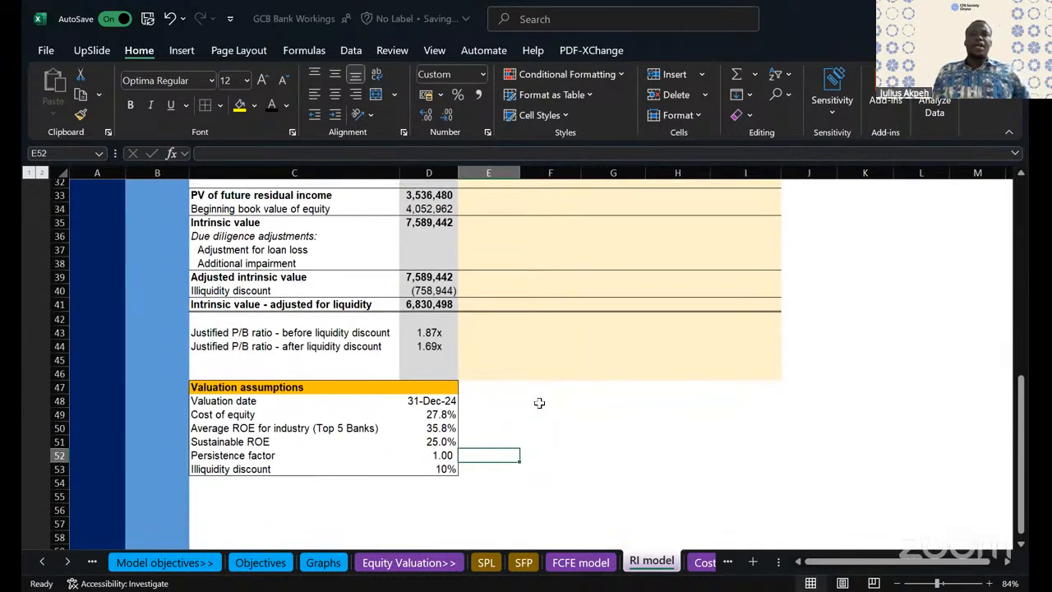
click(549, 398)
scroll(549, 397, up, 9)
scroll(549, 397, up, 1)
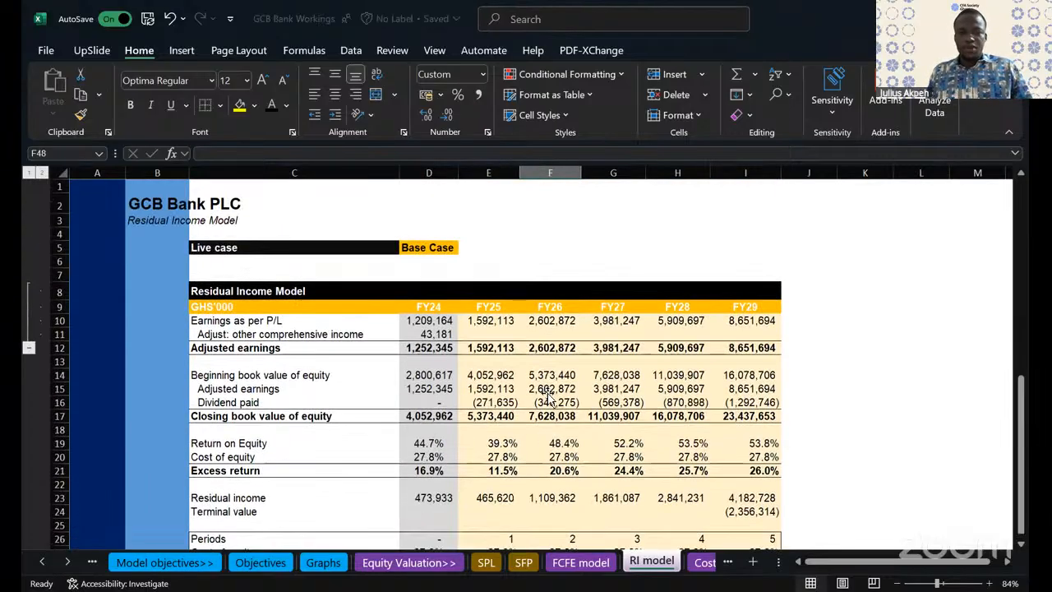
scroll(548, 397, down, 11)
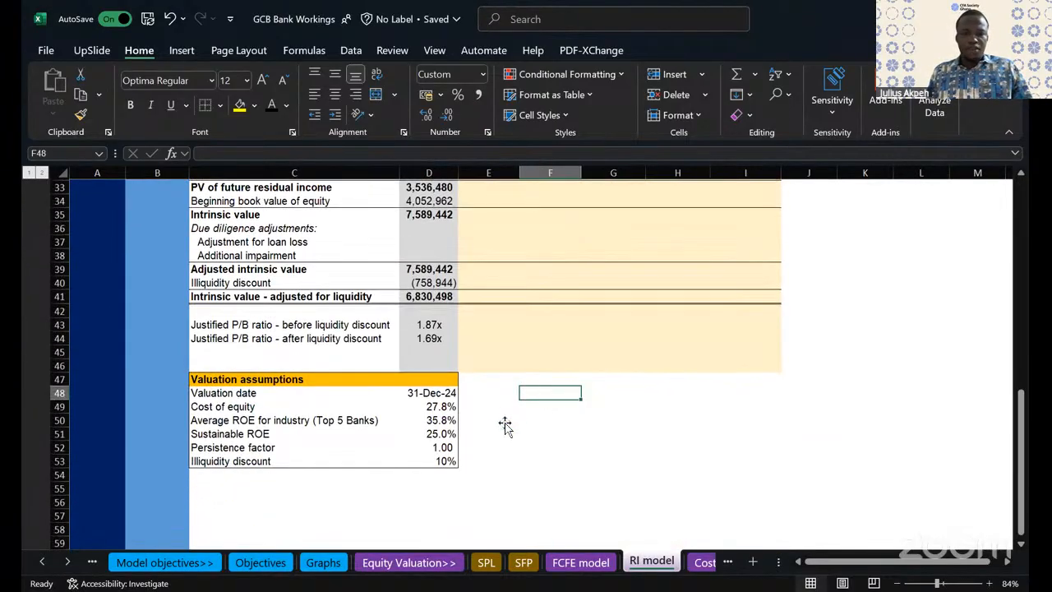
drag(329, 379, 429, 407)
click(612, 419)
click(495, 393)
click(607, 489)
key(Up)
key(Up)
key(Up)
key(Up)
key(Up)
key(Up)
key(Up)
key(Up)
key(Up)
key(Up)
key(Up)
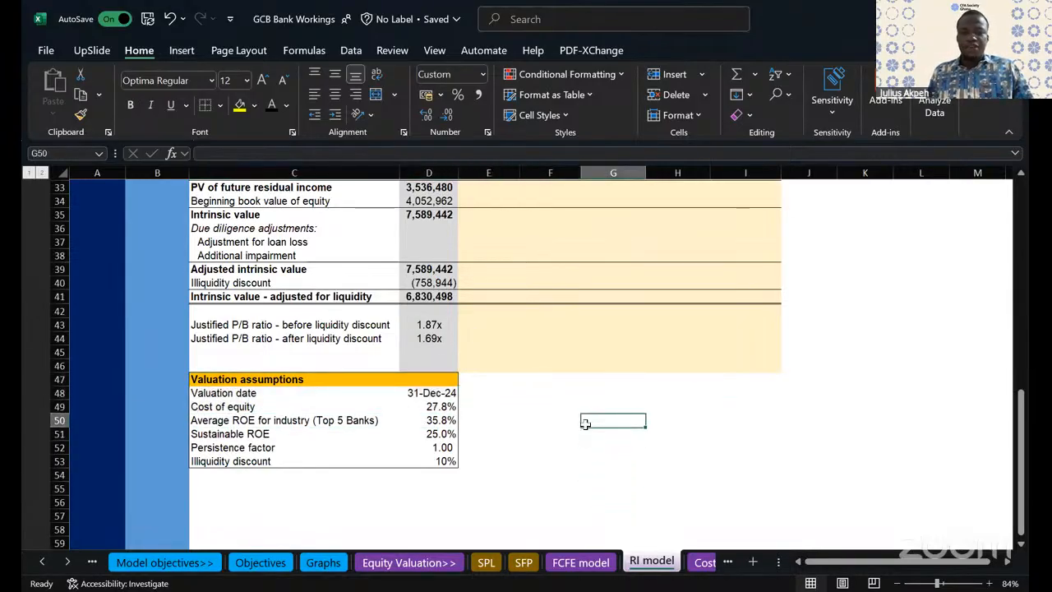
key(Left)
key(Left)
key(Left)
key(Left)
key(Left)
key(Right)
key(Right)
key(Left)
key(Left)
key(Up)
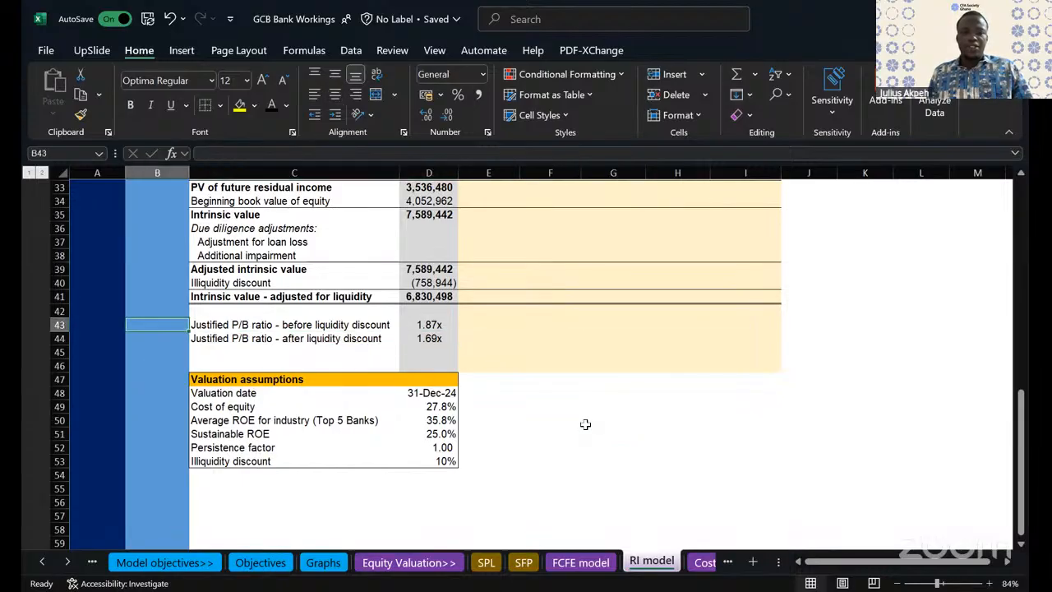
key(Right)
key(Right)
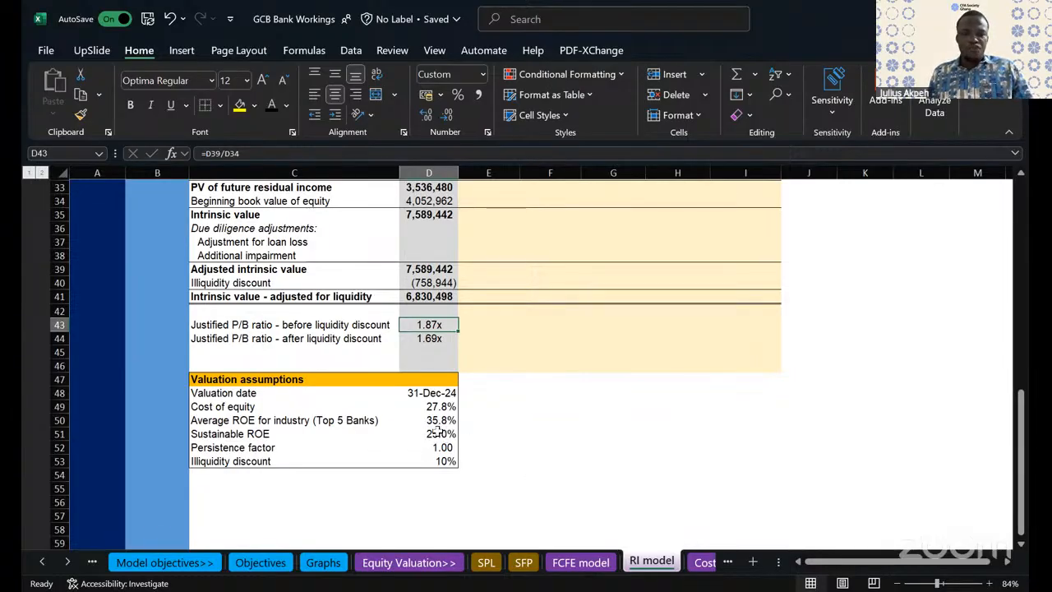
click(429, 503)
key(Up)
key(Up)
key(Up)
key(Up)
key(Up)
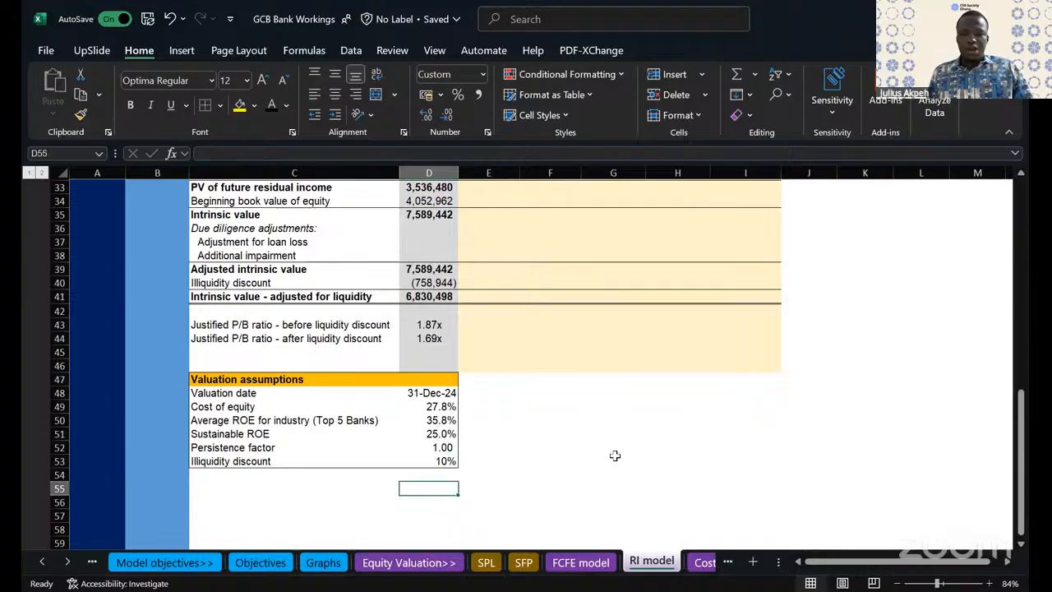
text(=)
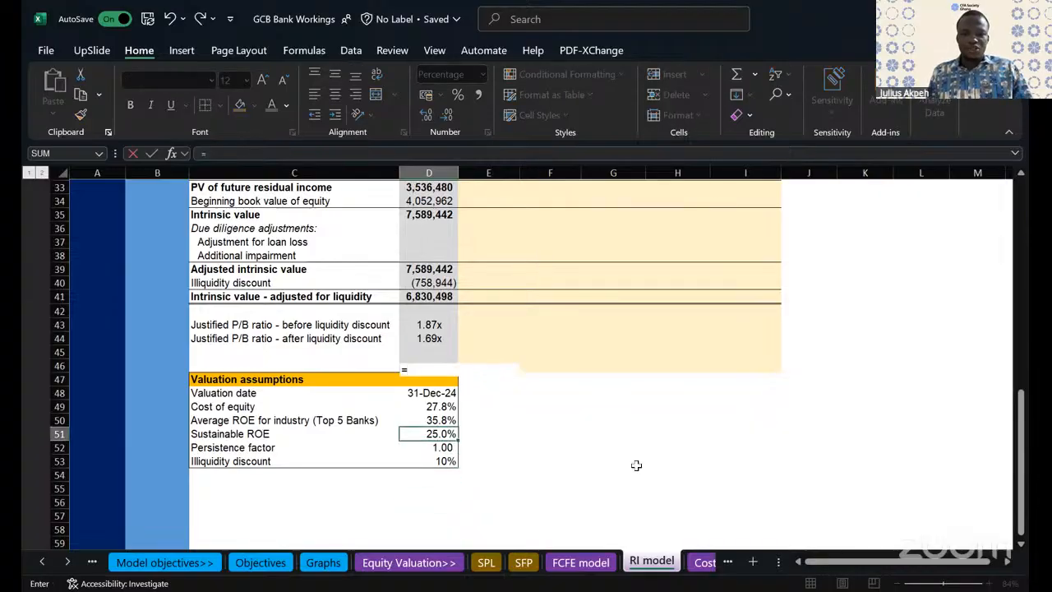
key(Escape)
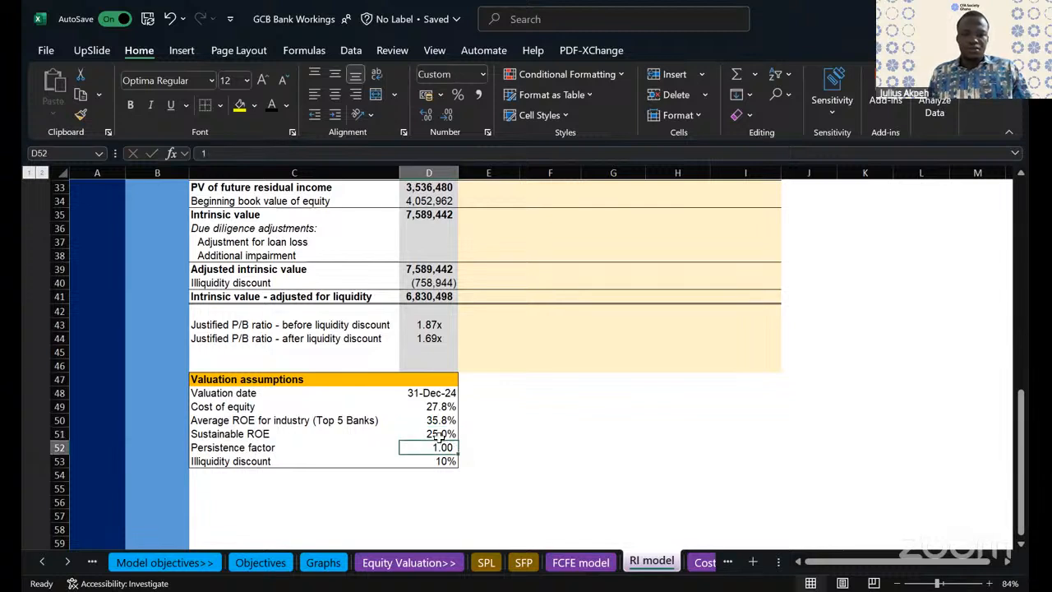
- Link the sustainable ROE in D51 to the average industry ROE with =D50 and check the FY29 PV of terminal value
text(=)
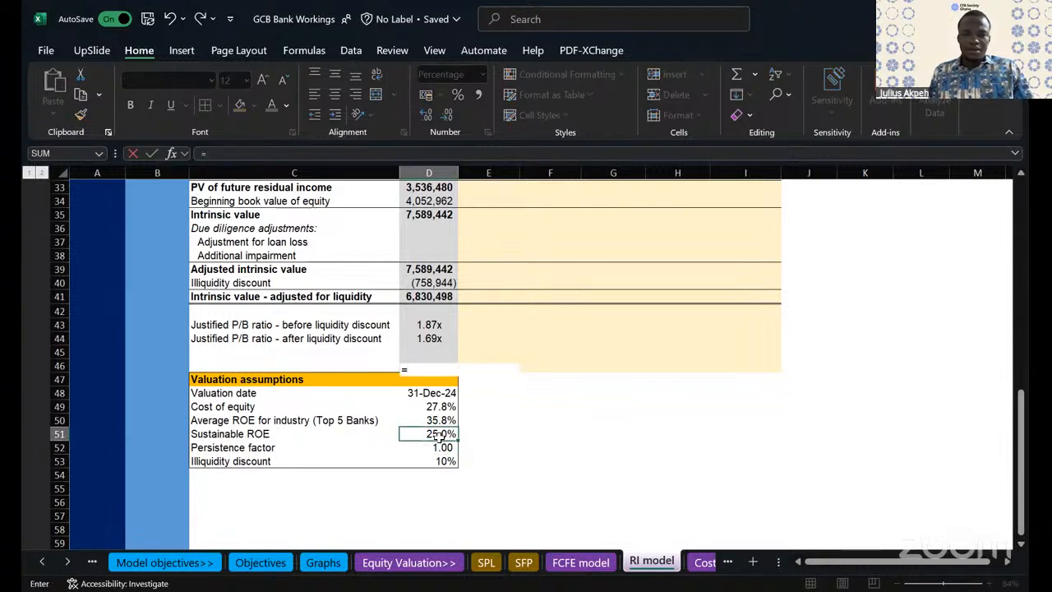
key(Left)
key(Down)
key(Down)
key(Down)
key(Up)
key(Up)
key(Up)
key(Up)
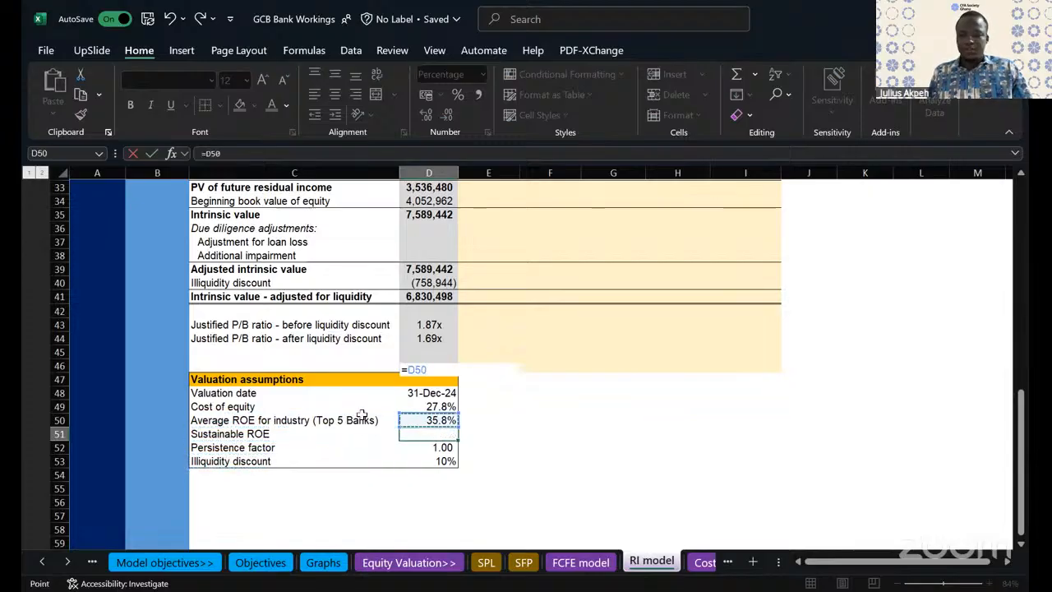
key(Return)
scroll(653, 350, up, 3)
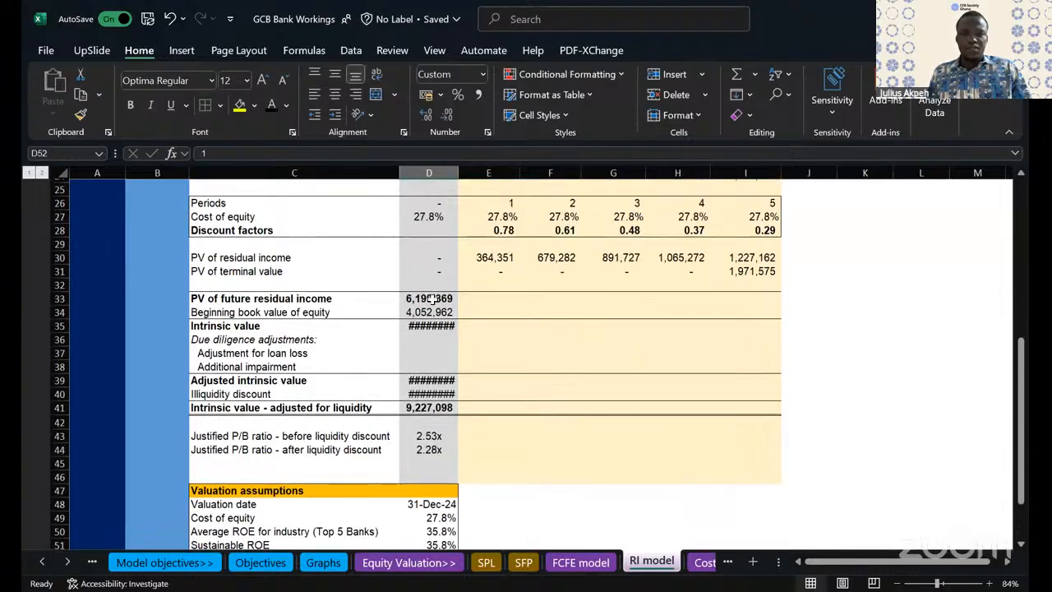
click(751, 271)
- Undo and redo the sustainable ROE link to compare both valuations, finishing with the link undone
click(169, 19)
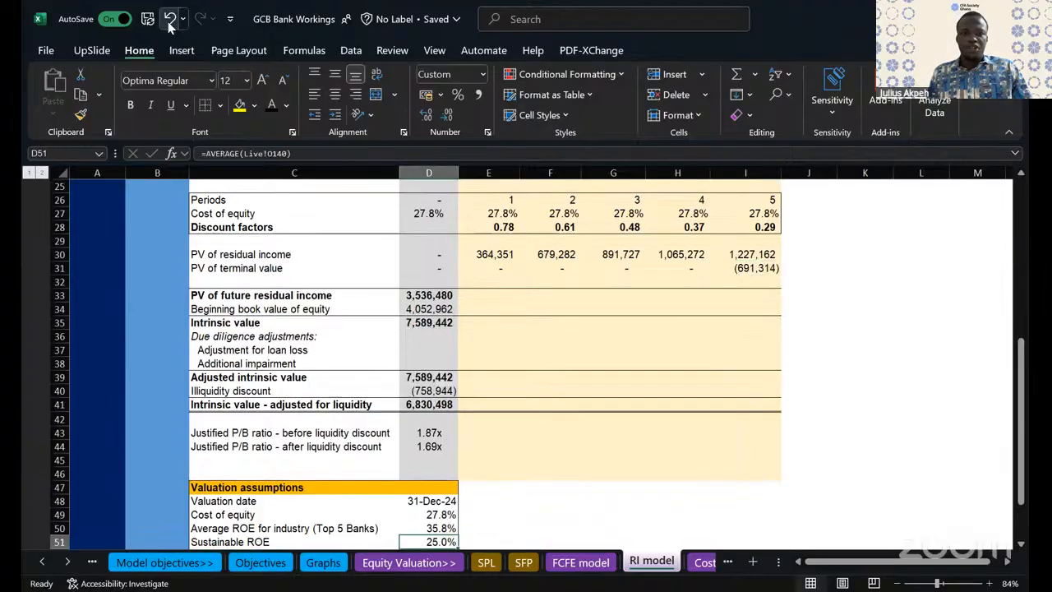
click(200, 18)
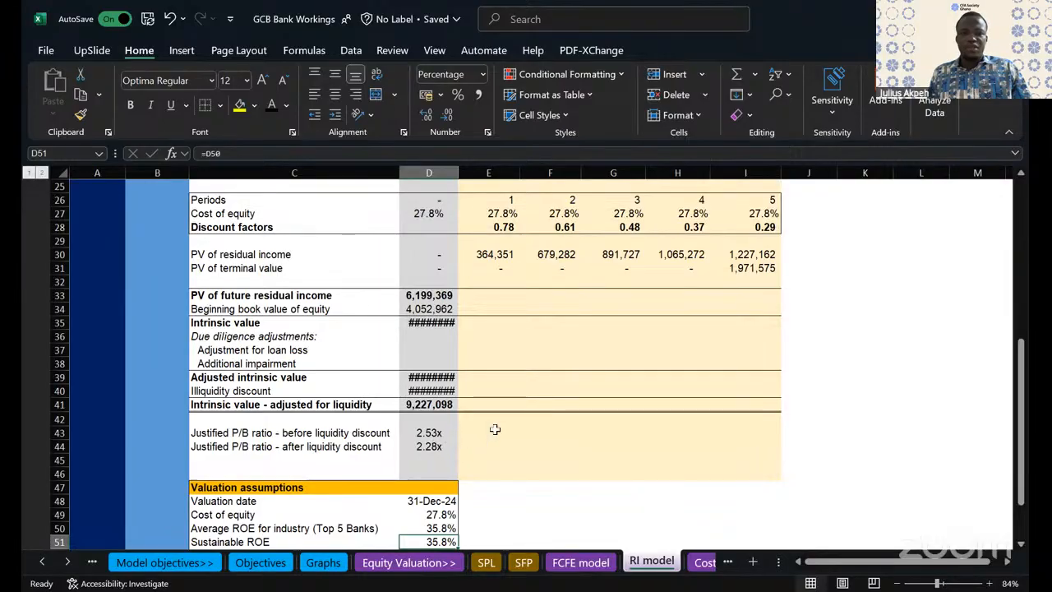
scroll(493, 427, down, 2)
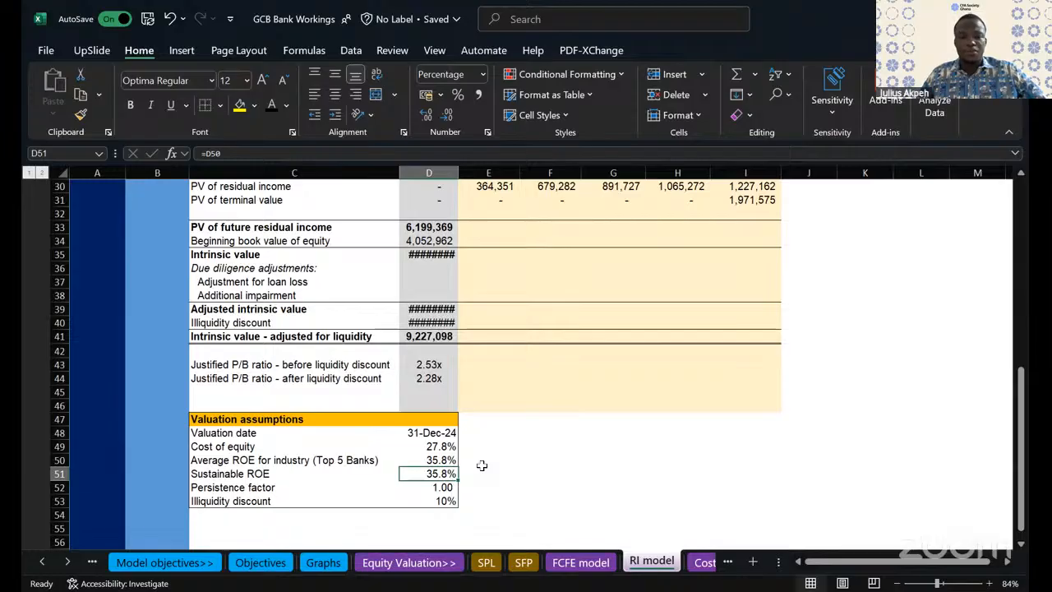
click(172, 18)
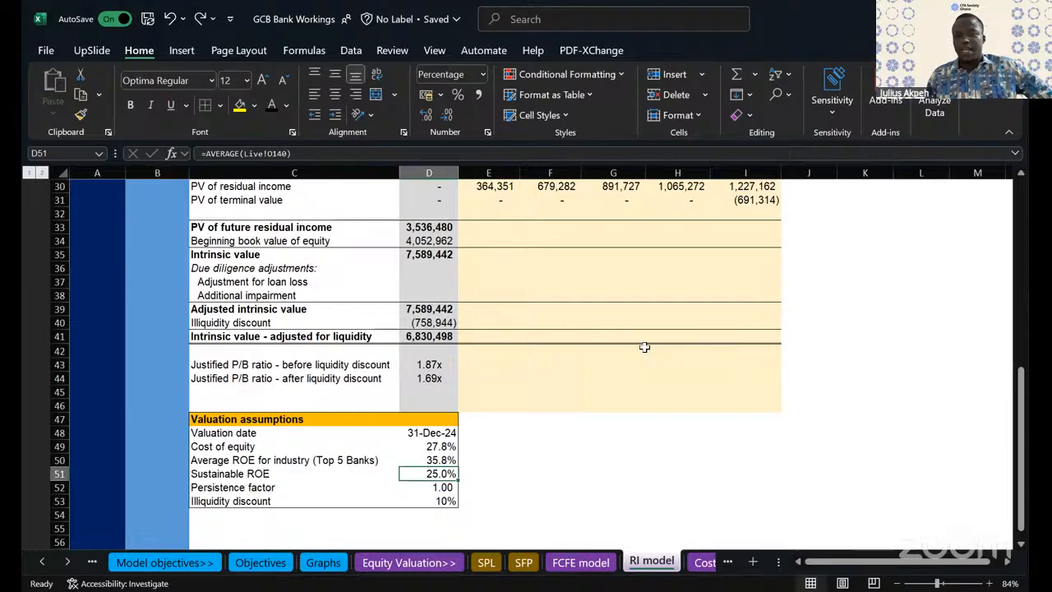
scroll(644, 347, up, 10)
scroll(645, 347, down, 6)
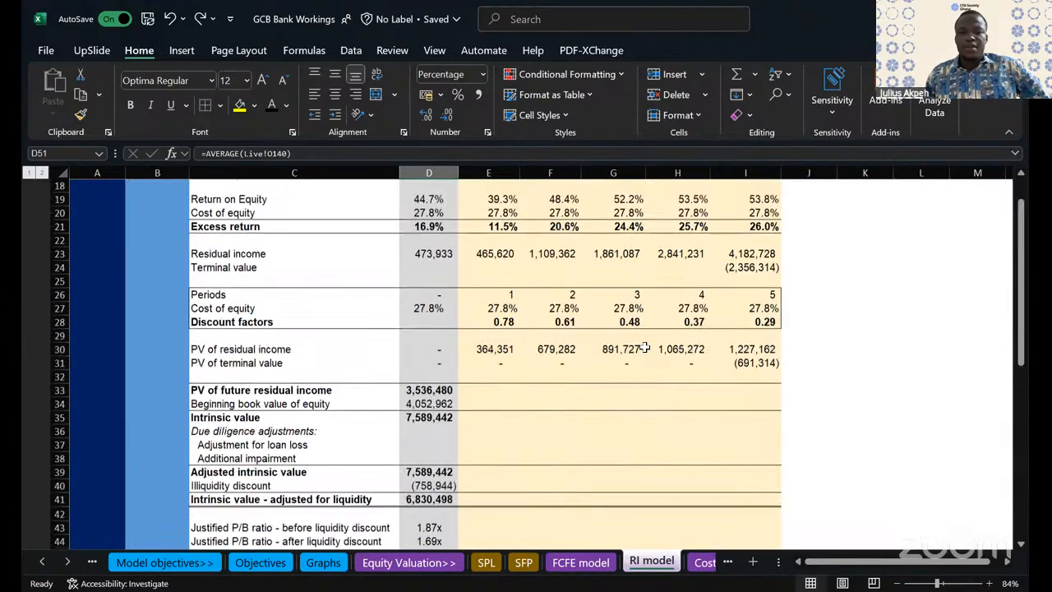
scroll(645, 348, down, 7)
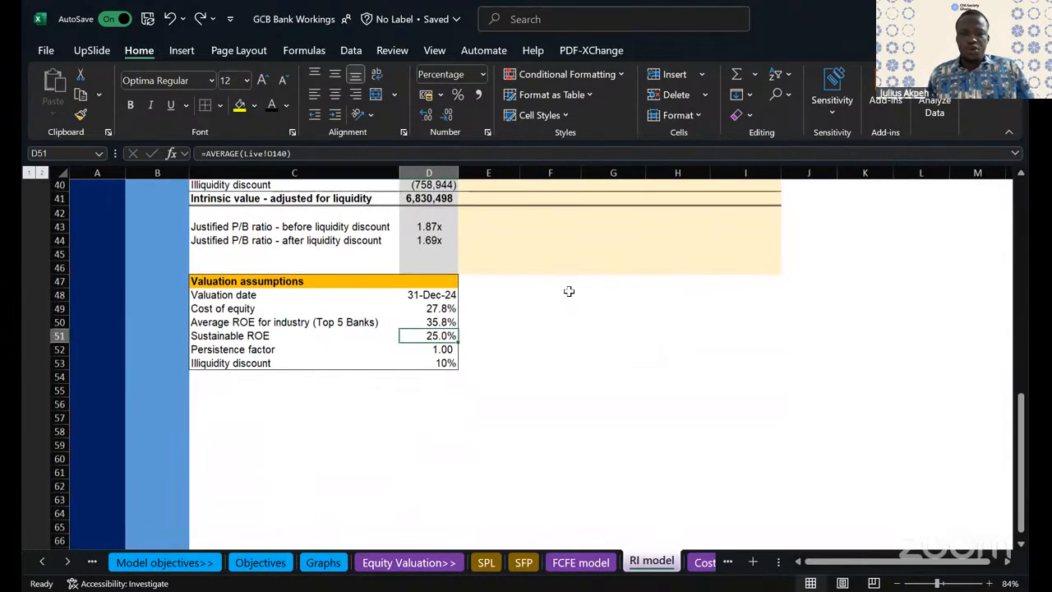
scroll(569, 291, up, 13)
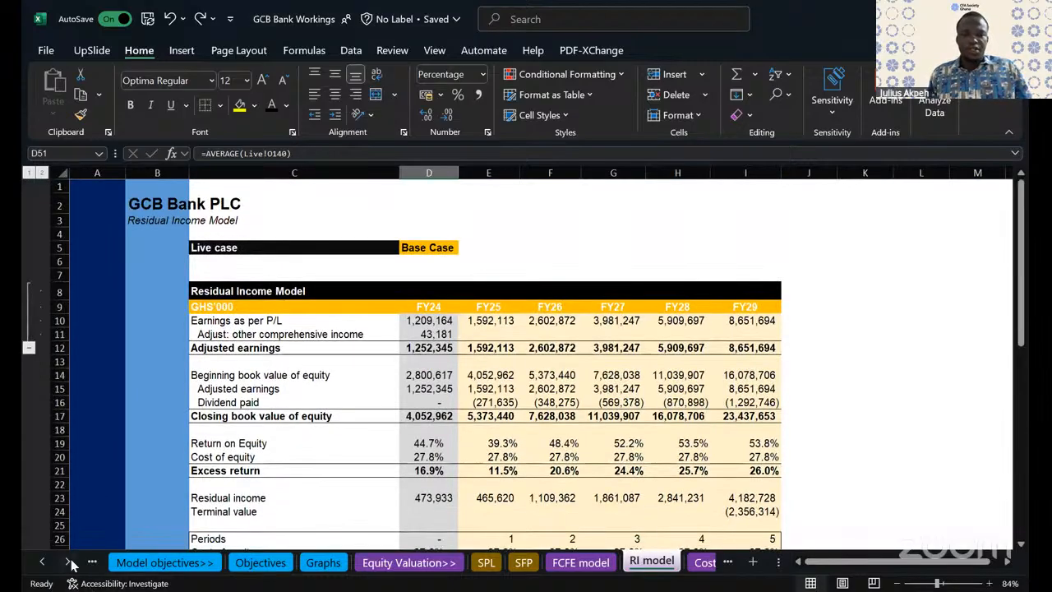
- Examine the residual income model from return on equity and excess return through intrinsic value, justified P/B ratios and valuation assumptions
click(661, 441)
scroll(625, 402, down, 9)
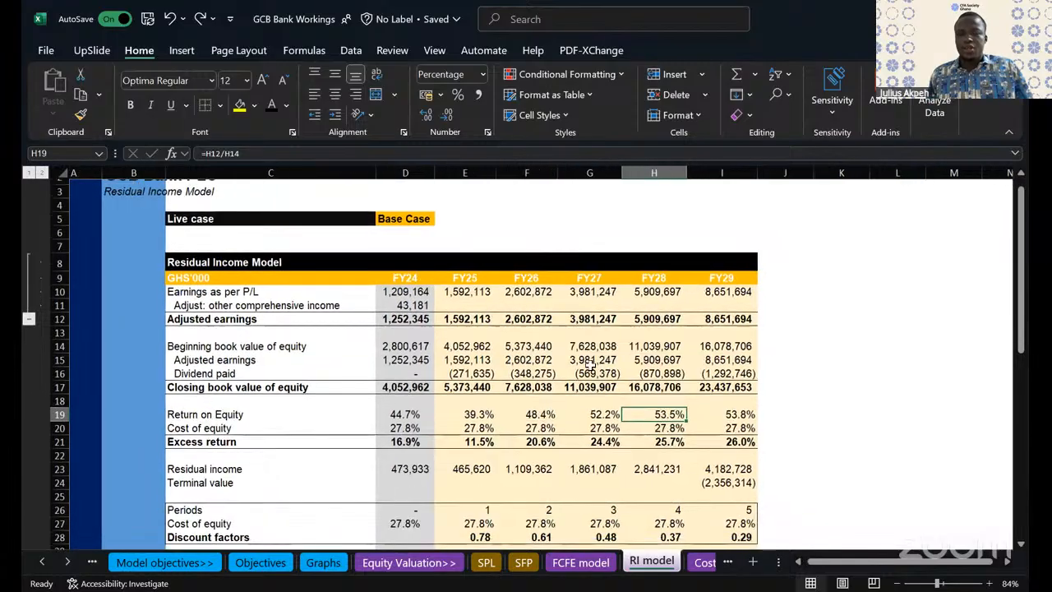
scroll(590, 365, down, 3)
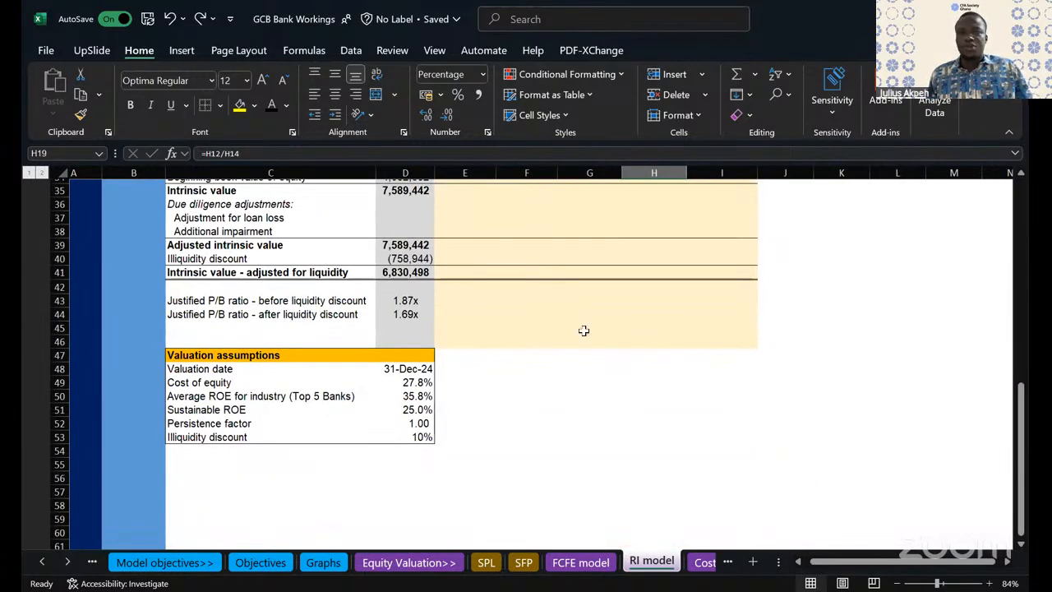
scroll(522, 360, up, 5)
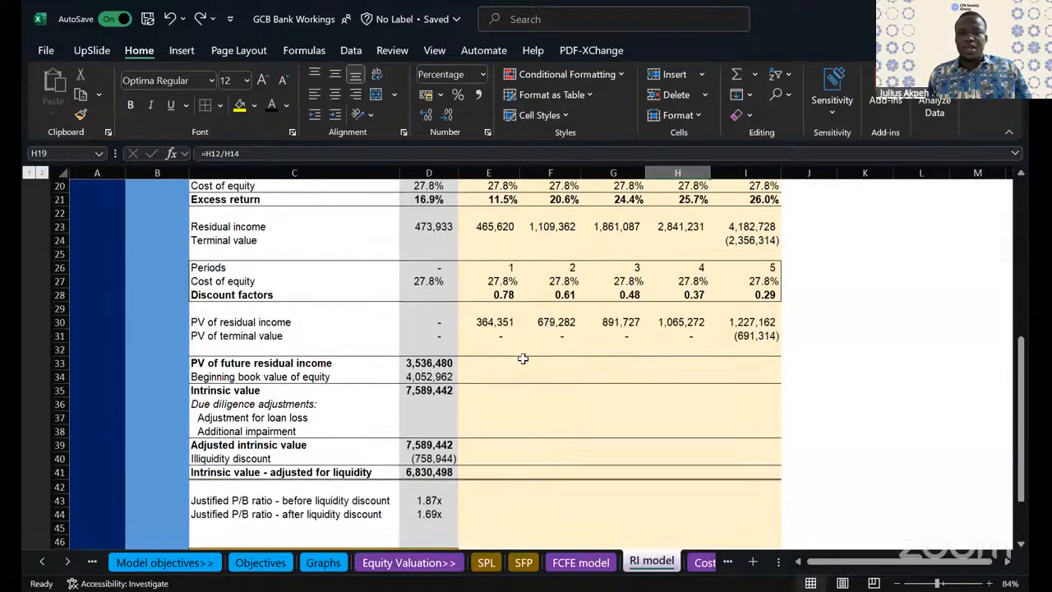
click(523, 359)
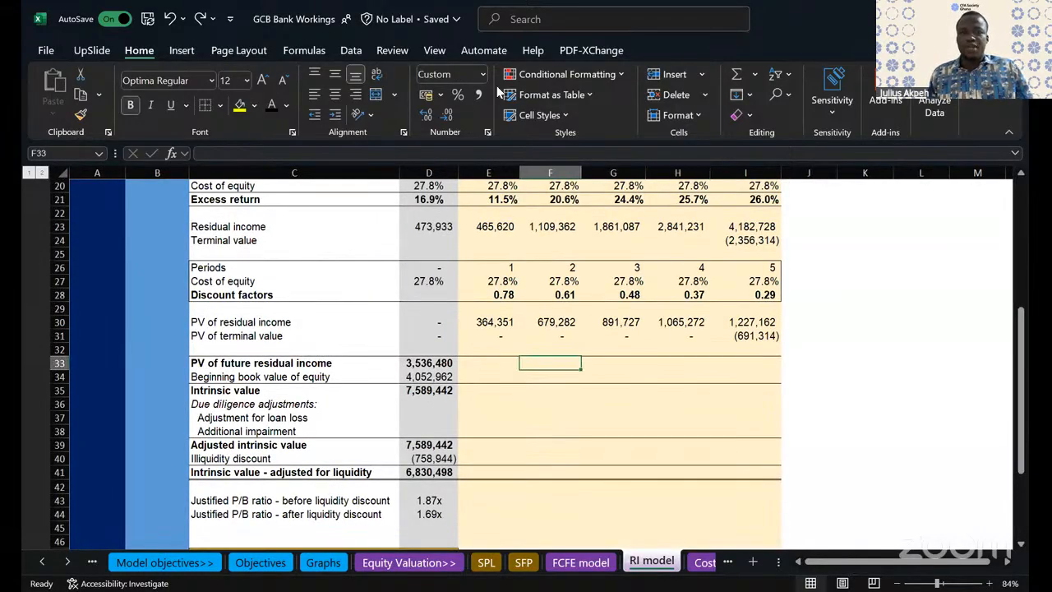
click(531, 430)
scroll(531, 431, up, 5)
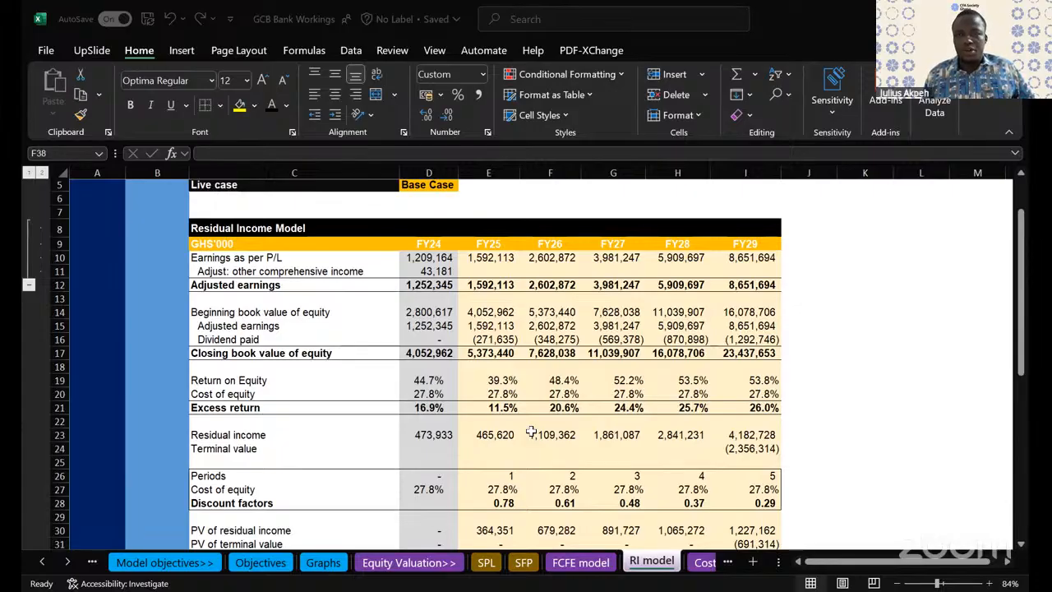
scroll(433, 250, up, 2)
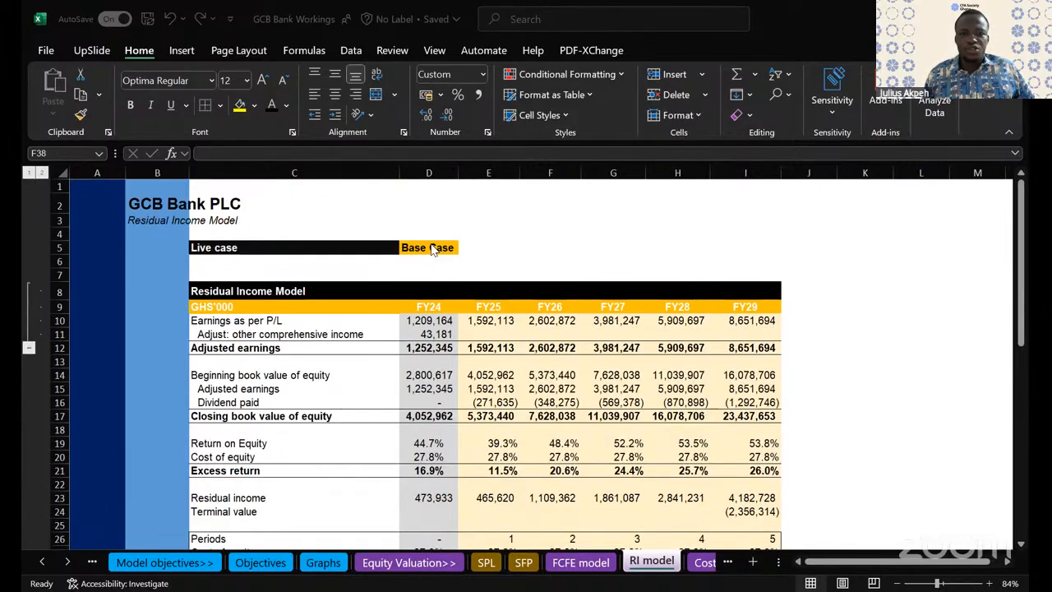
scroll(429, 244, down, 4)
scroll(431, 238, up, 4)
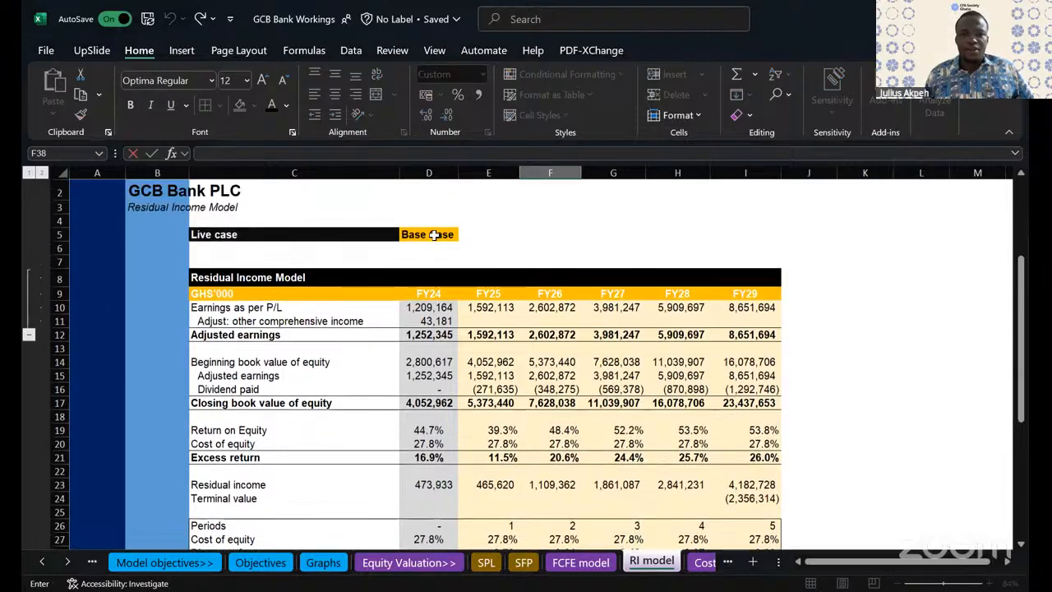
- Trace the live case link in D5 to the Objectives sheet and switch the live case to Worst Case
click(433, 234)
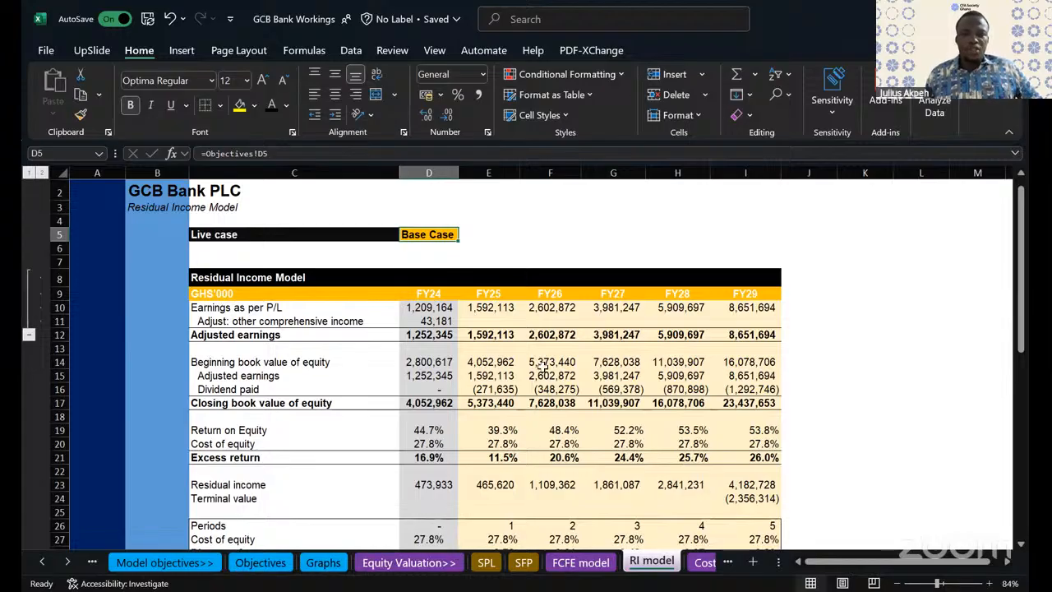
scroll(542, 368, down, 3)
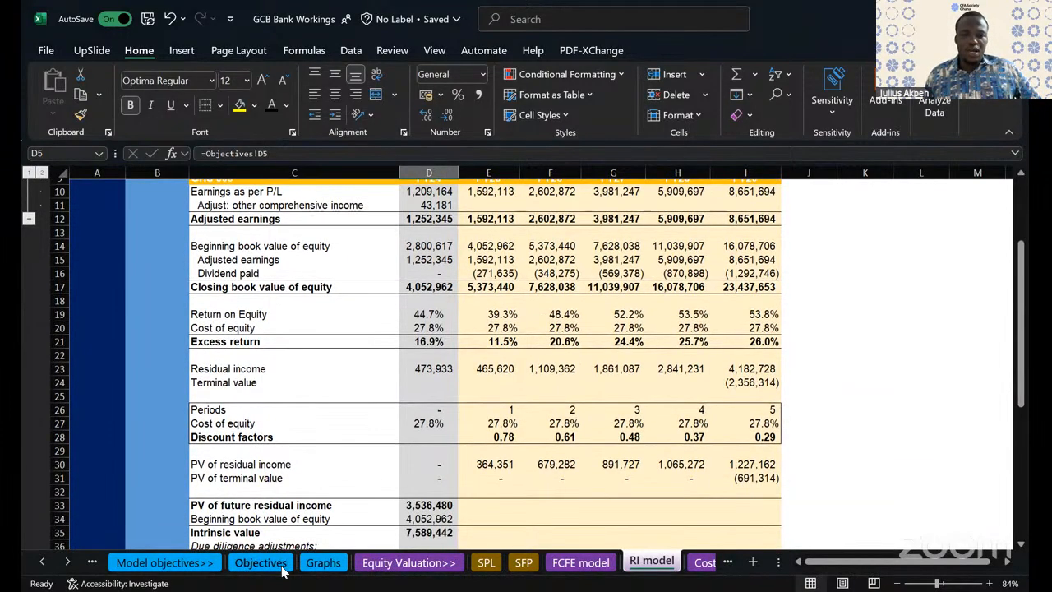
click(261, 563)
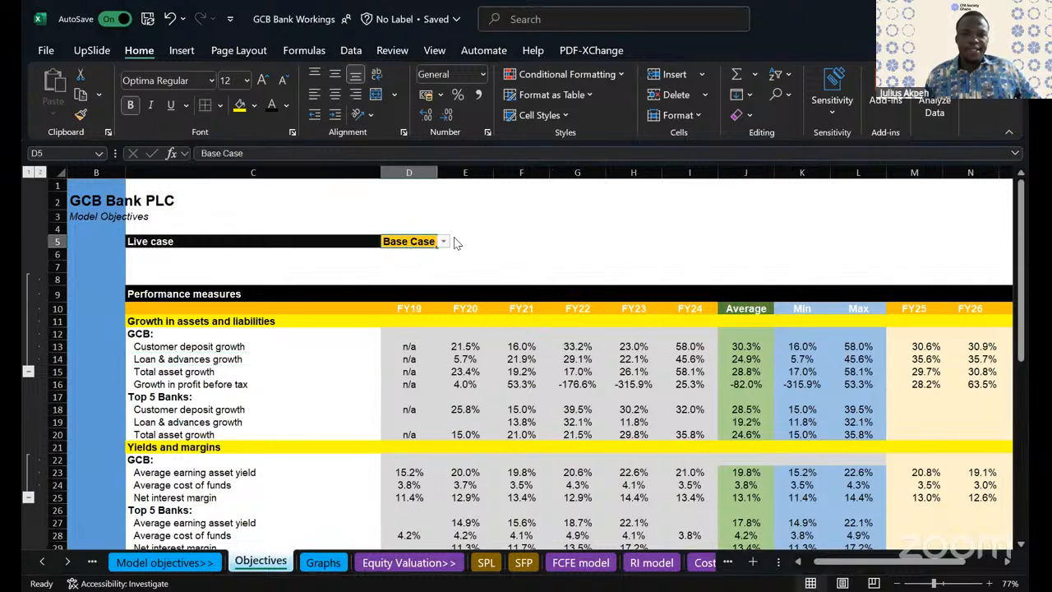
click(445, 244)
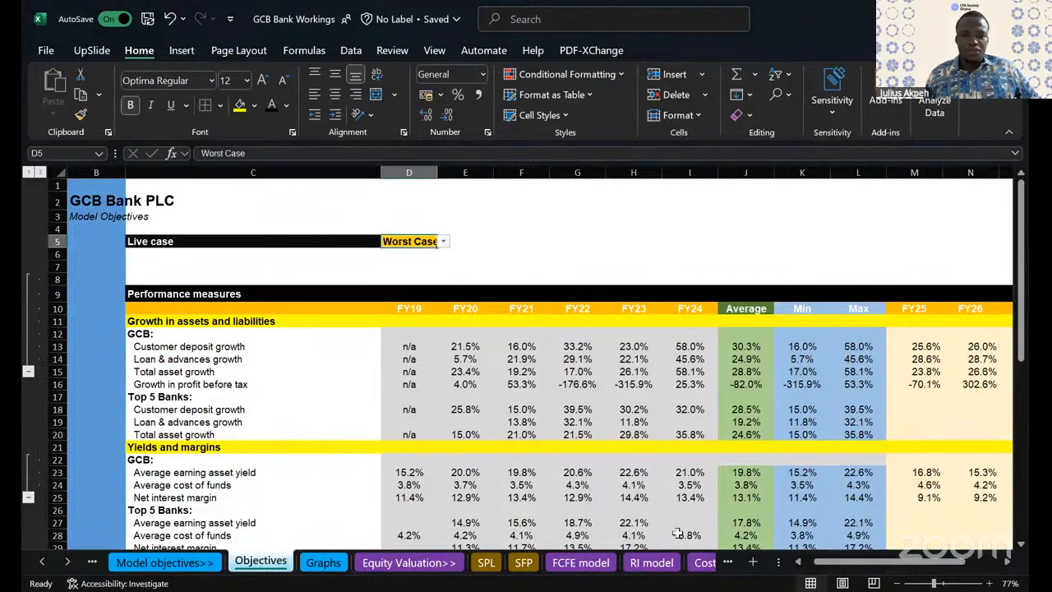
- Check the worst-case justified P/B ratios before and after liquidity discount in D43:D44 of the RI model sheet
click(654, 562)
scroll(436, 453, down, 7)
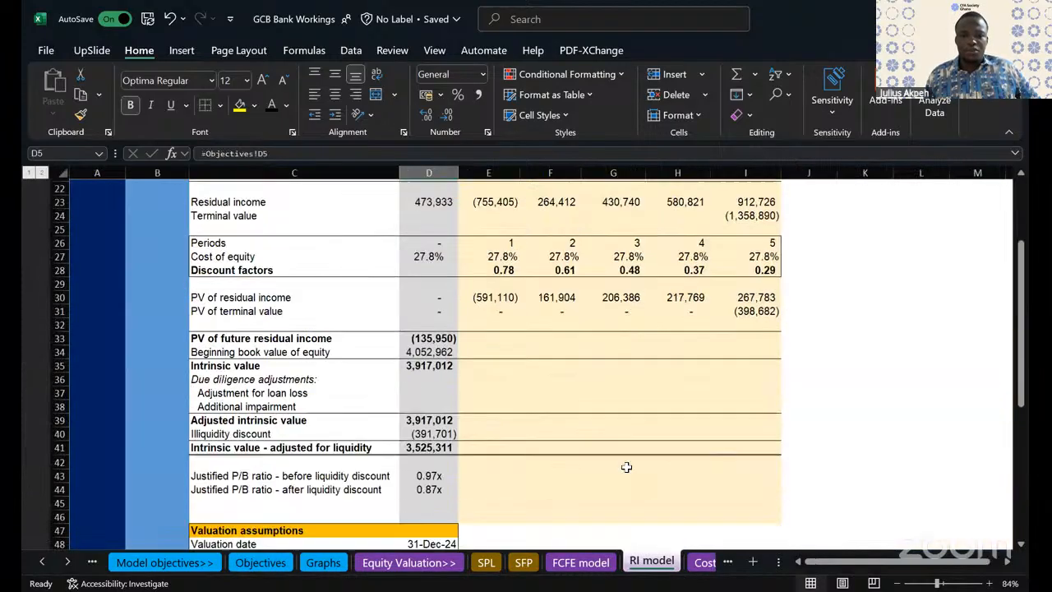
click(435, 453)
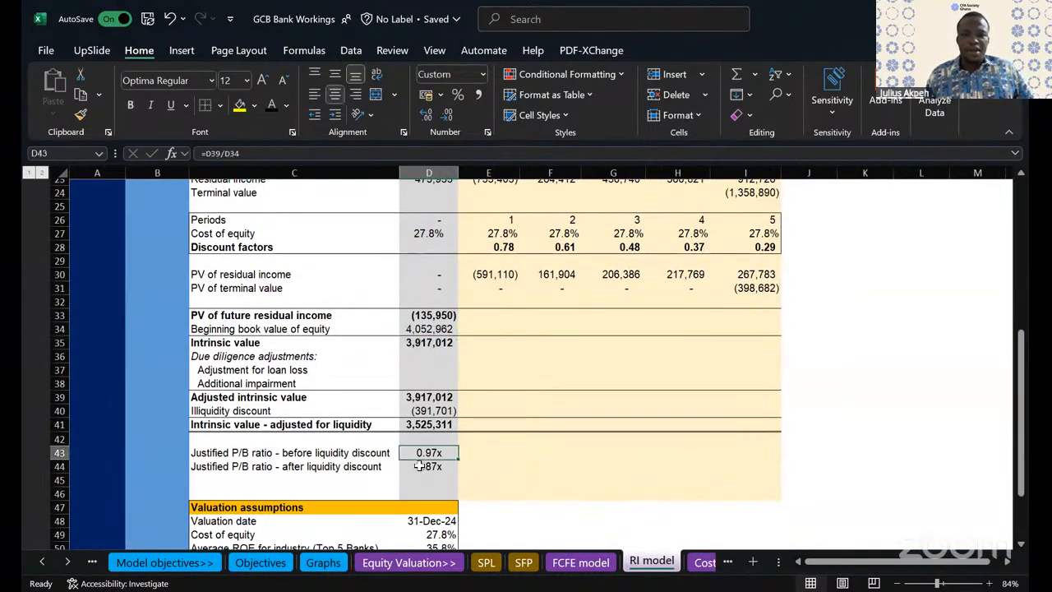
click(421, 467)
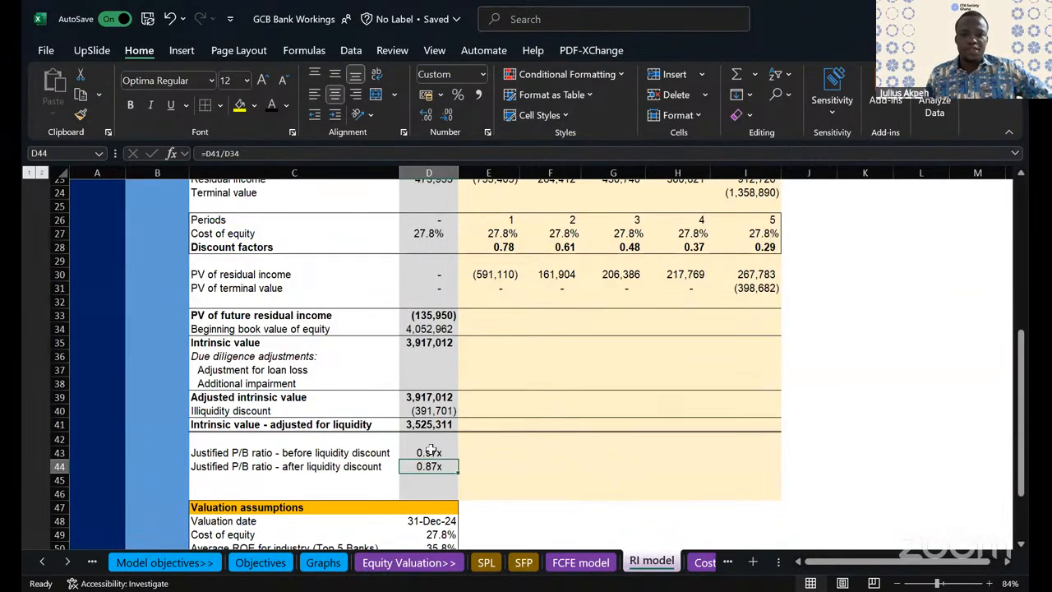
drag(429, 451, 429, 466)
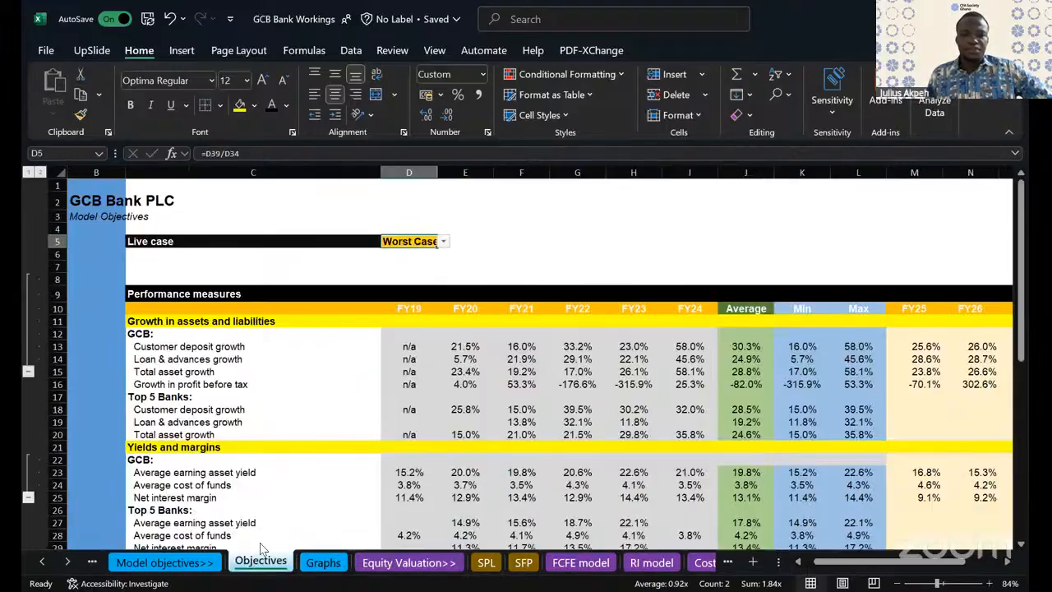
- Switch the live case in D5 of the Objectives sheet to Best Case
click(255, 564)
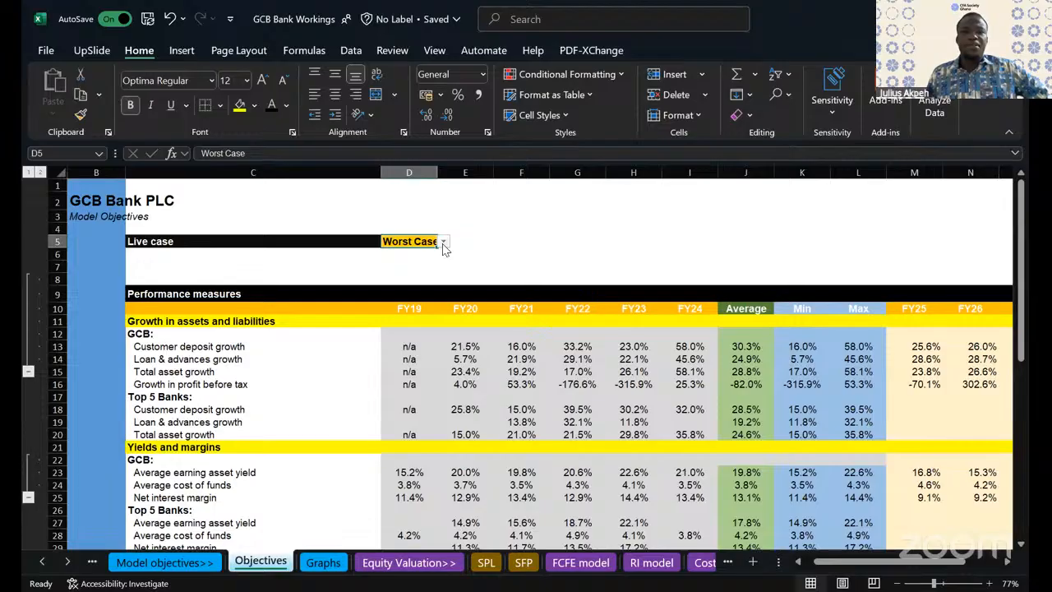
click(443, 242)
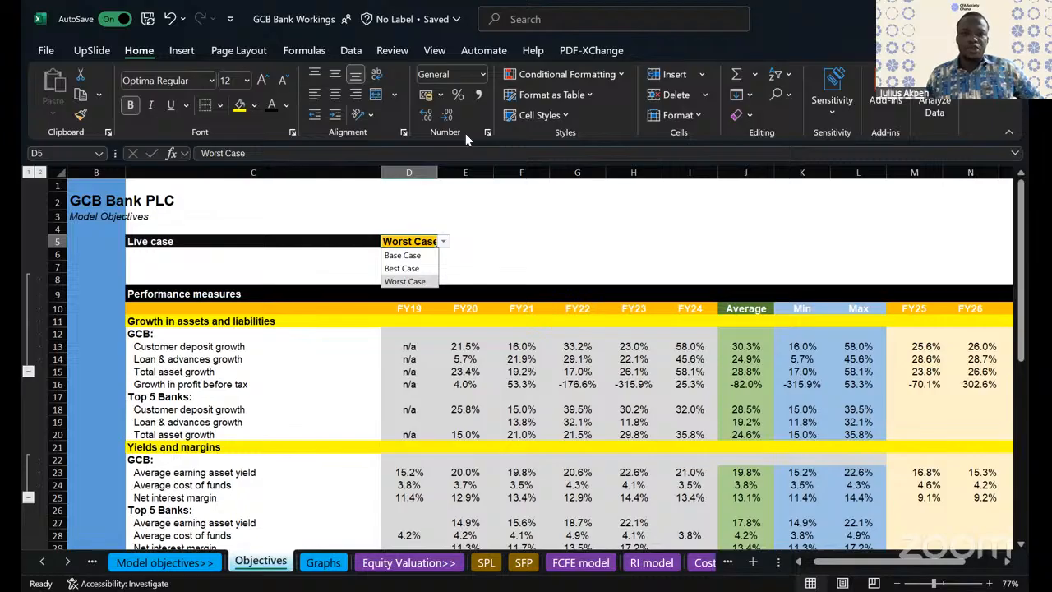
click(392, 269)
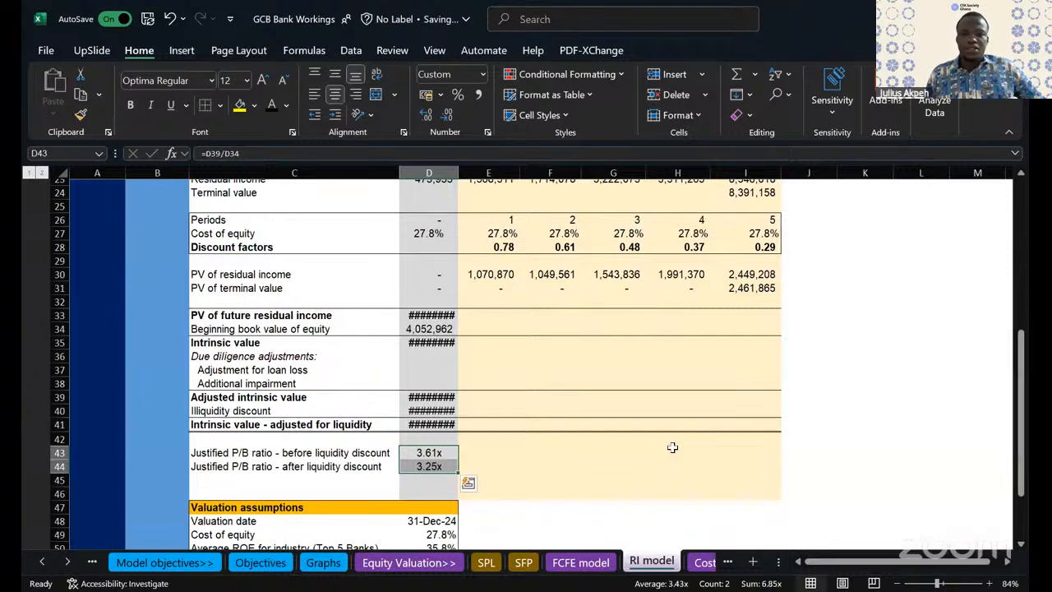
- Check the best-case justified P/B ratios and valuation assumptions on the RI model sheet
scroll(670, 447, down, 3)
click(427, 344)
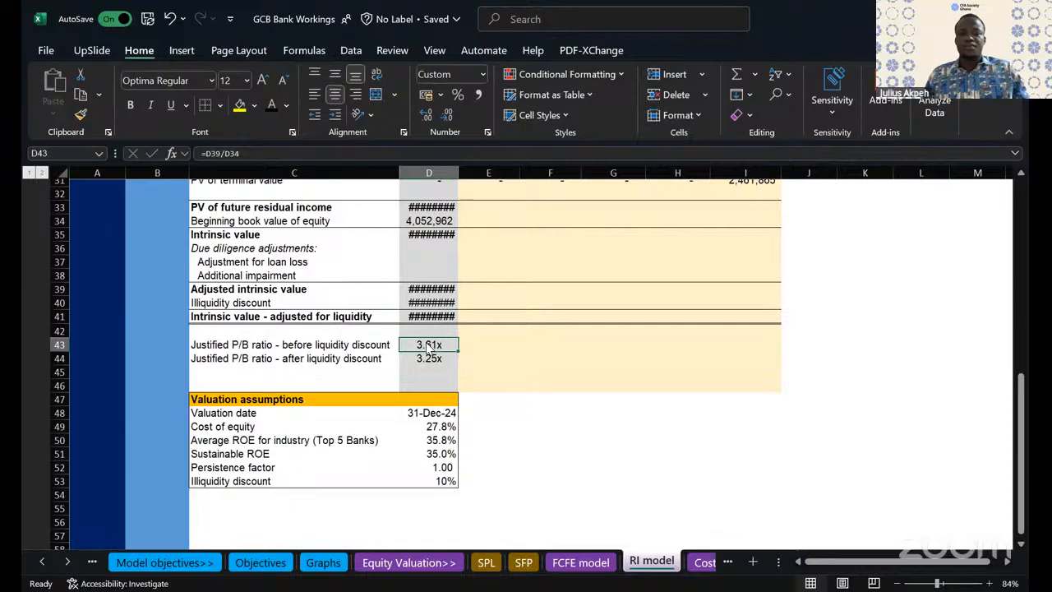
click(533, 384)
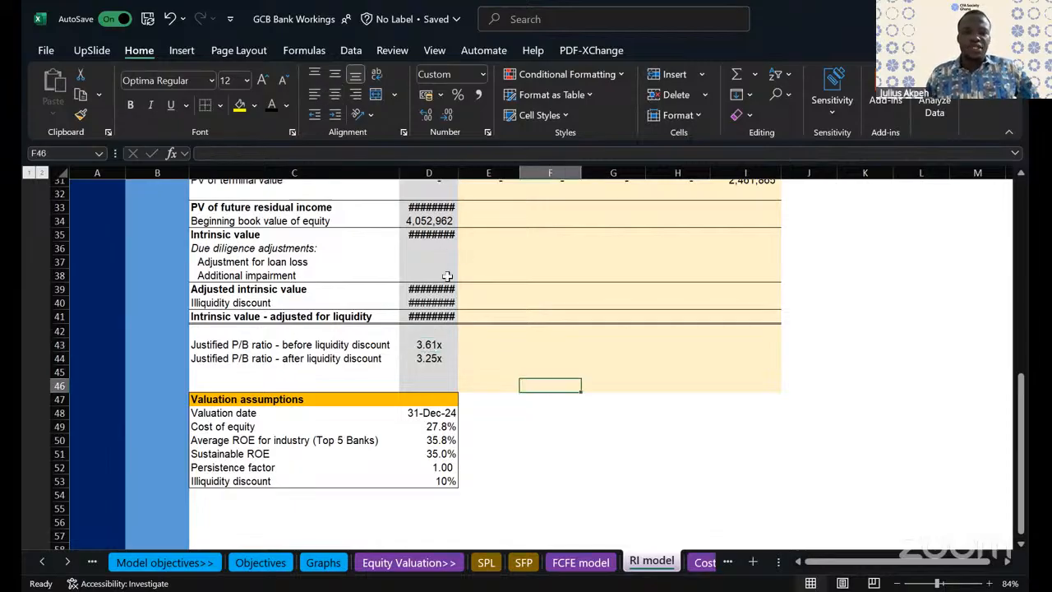
scroll(447, 276, up, 3)
scroll(447, 277, down, 4)
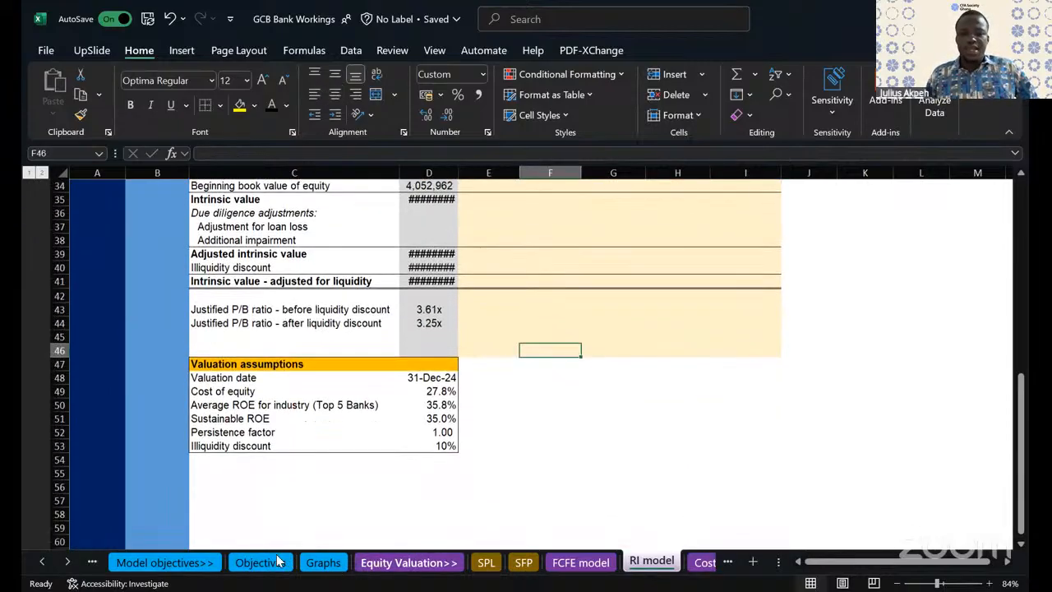
- Set the live case in D5 of the Objectives sheet back to Base Case
click(272, 561)
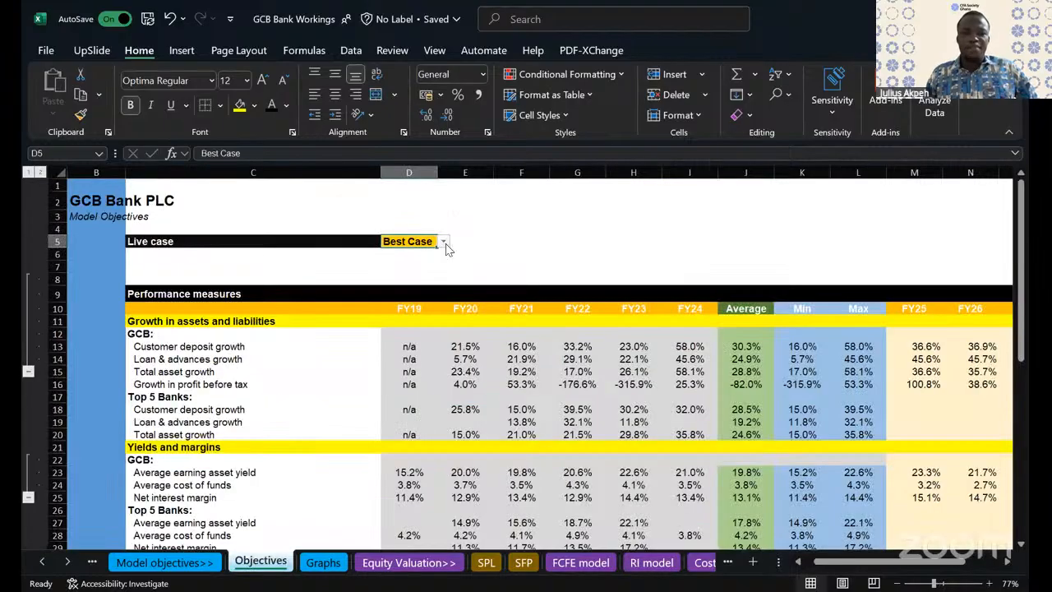
click(443, 242)
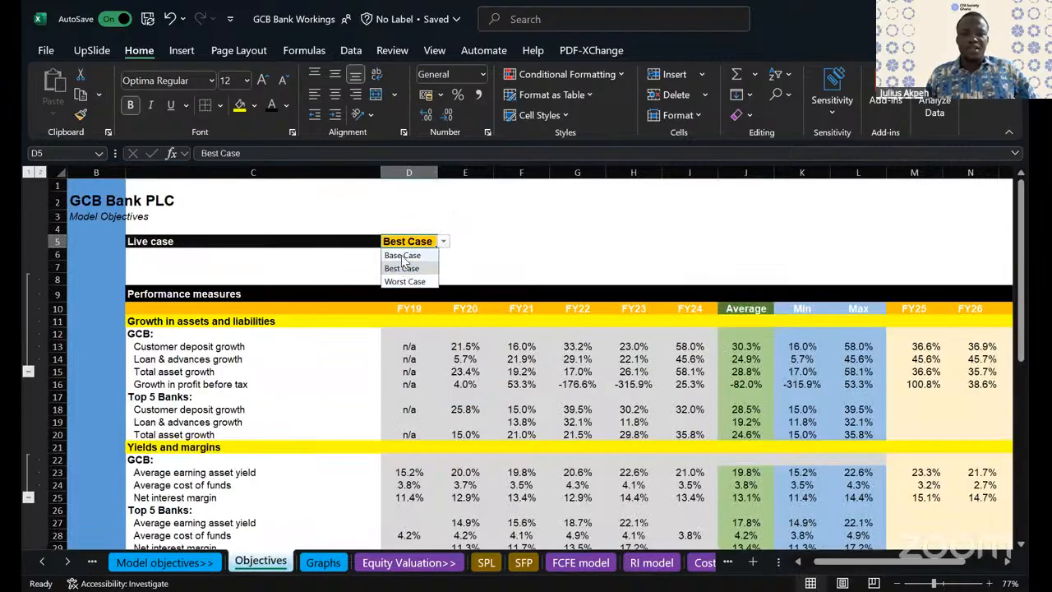
click(402, 256)
click(521, 372)
scroll(521, 372, down, 1)
scroll(521, 372, right, 1)
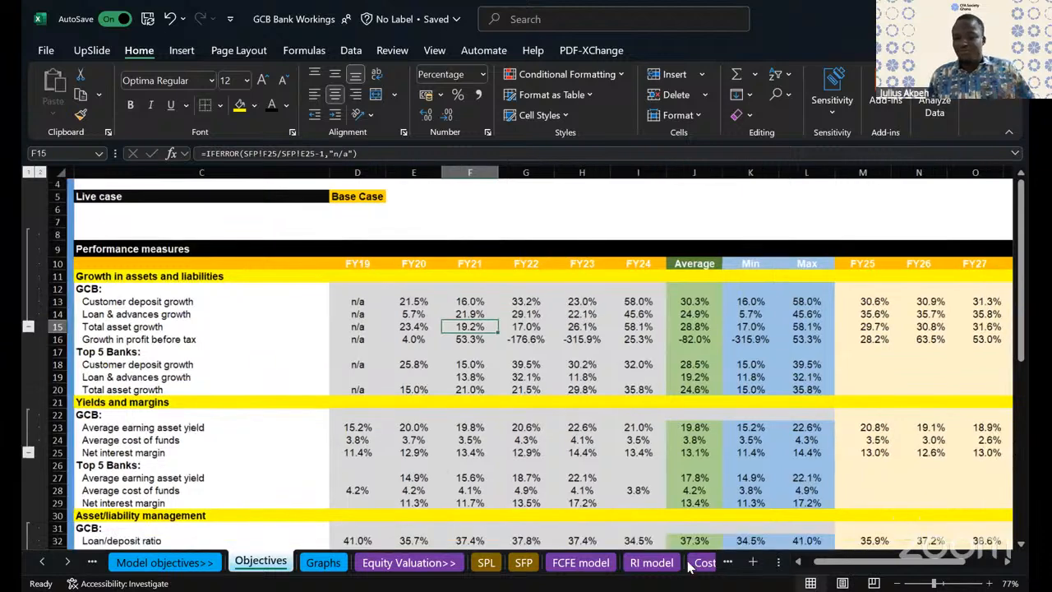
- Review the base-case residual income figures on the RI model sheet
click(651, 562)
scroll(592, 451, up, 10)
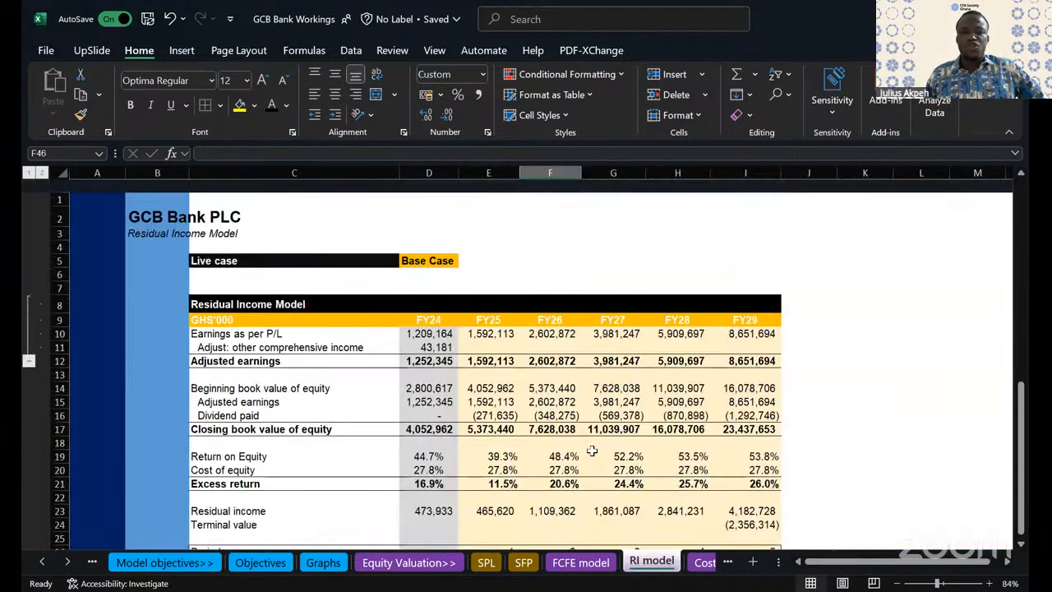
scroll(592, 451, down, 1)
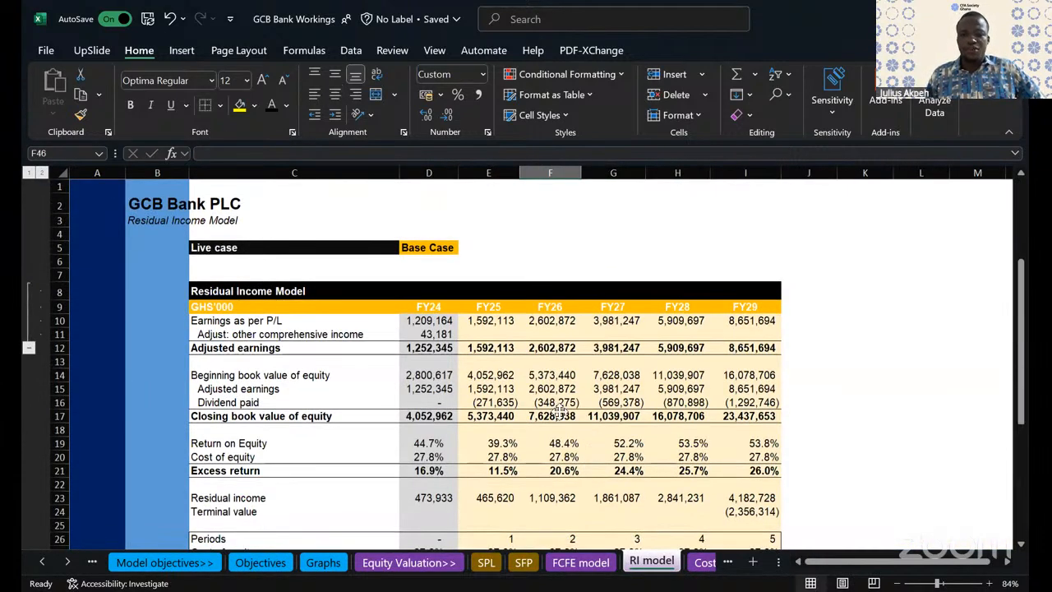
scroll(739, 432, down, 3)
- Inspect the size premium and company specific risk premium inputs in C11:C12 of the Cost of Equity sheet
click(708, 564)
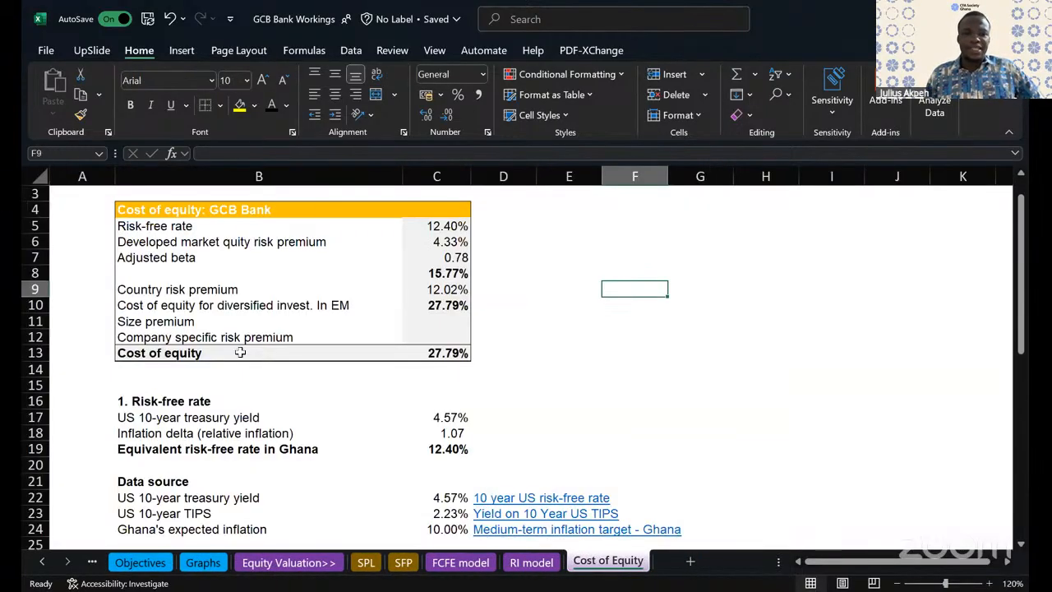
drag(444, 325, 466, 342)
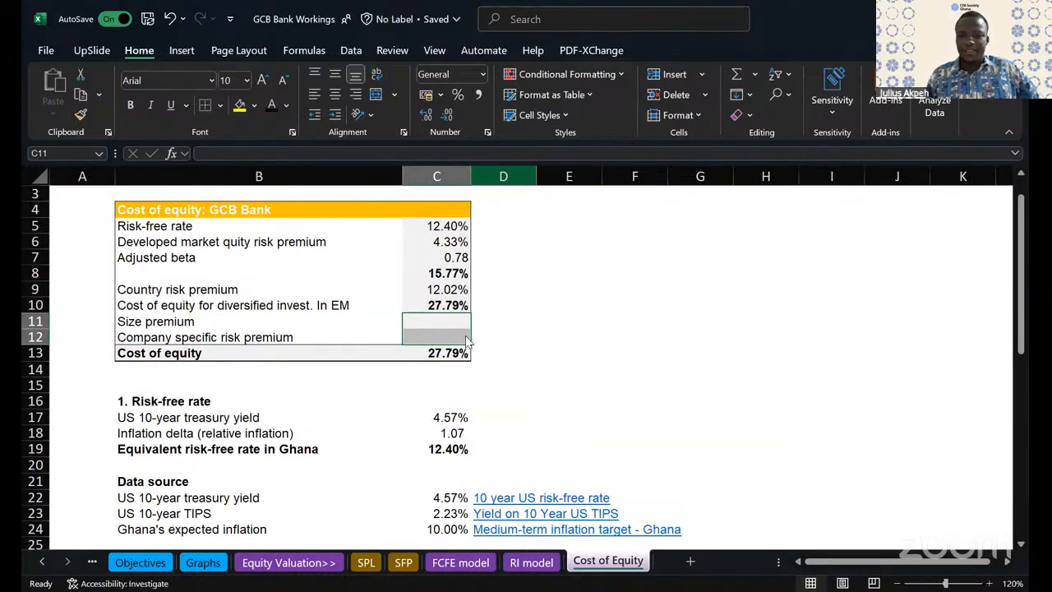
key(ctrl+Page_Up)
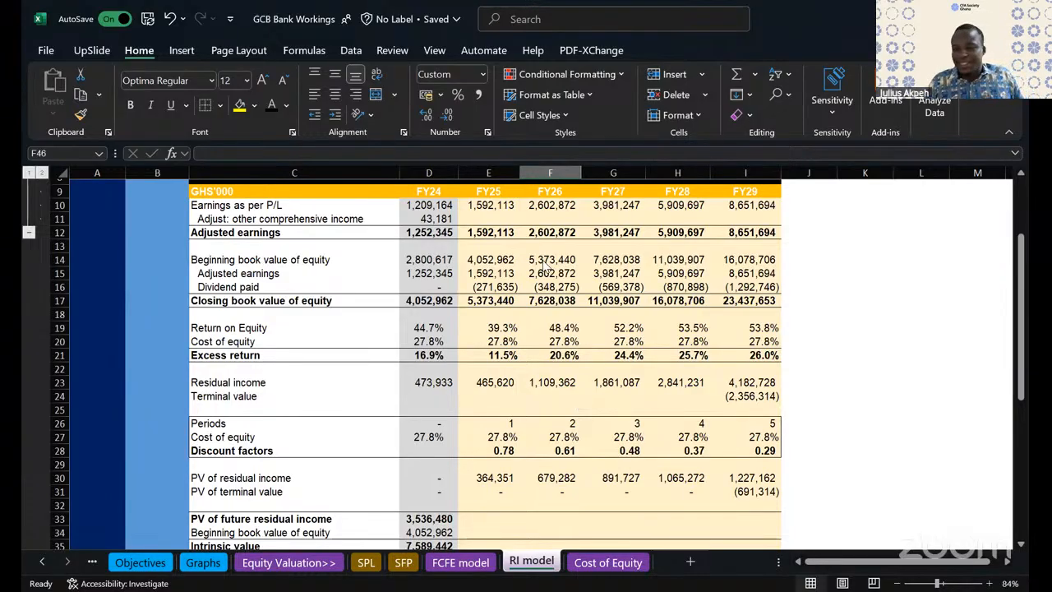
- Inspect the FY28 and FY27 excess return formulas in row 21 of the RI model sheet
click(692, 357)
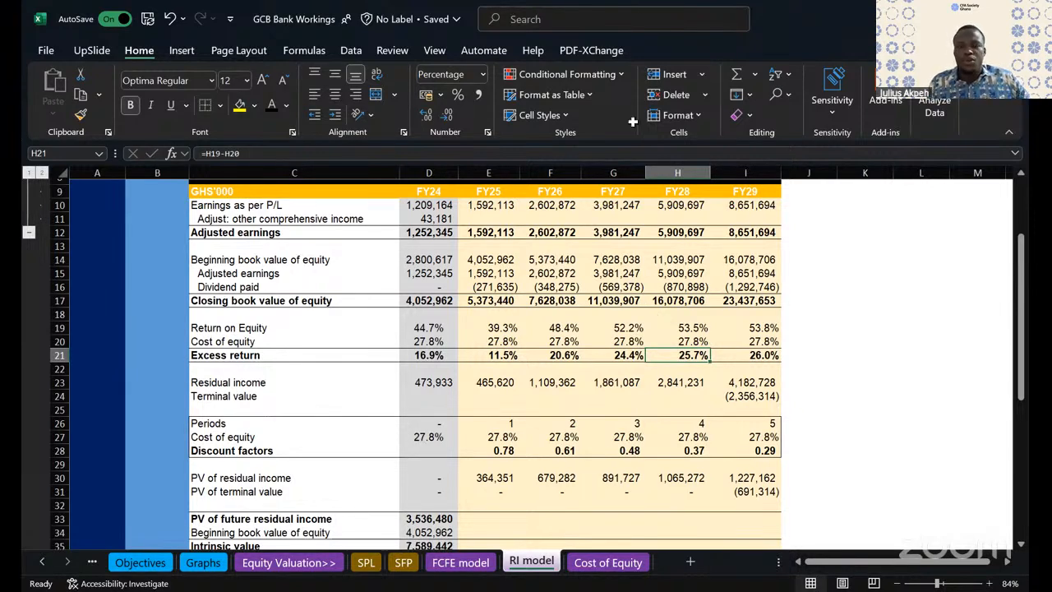
click(613, 355)
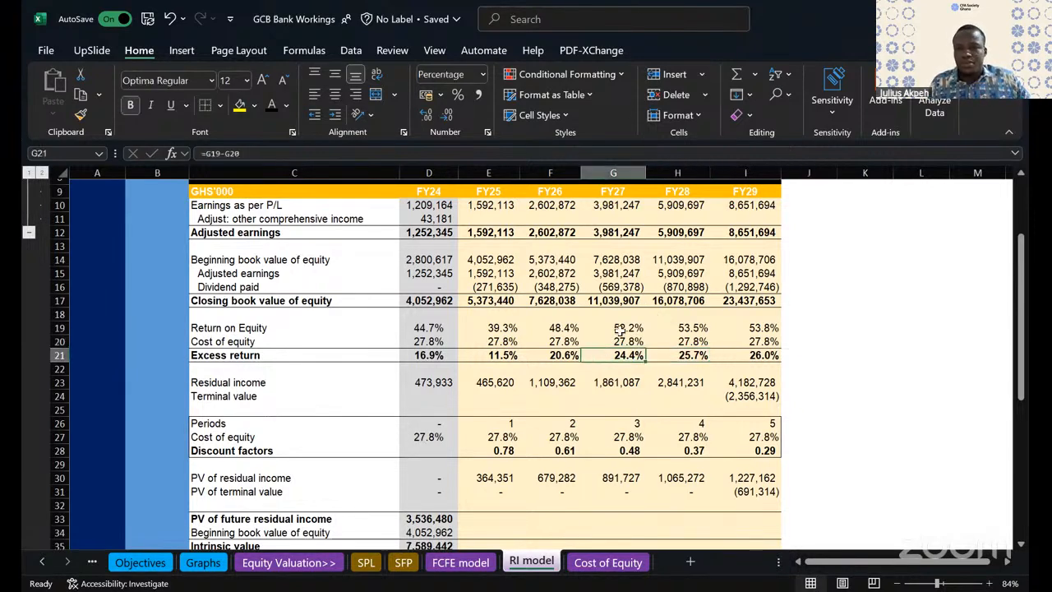
scroll(621, 329, up, 2)
scroll(620, 329, up, 1)
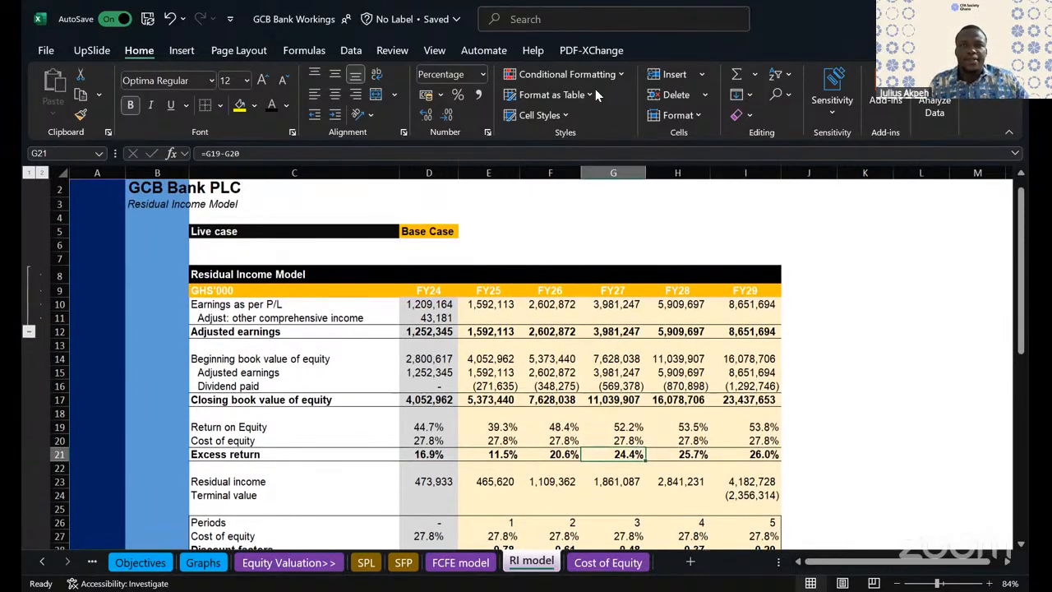
click(520, 117)
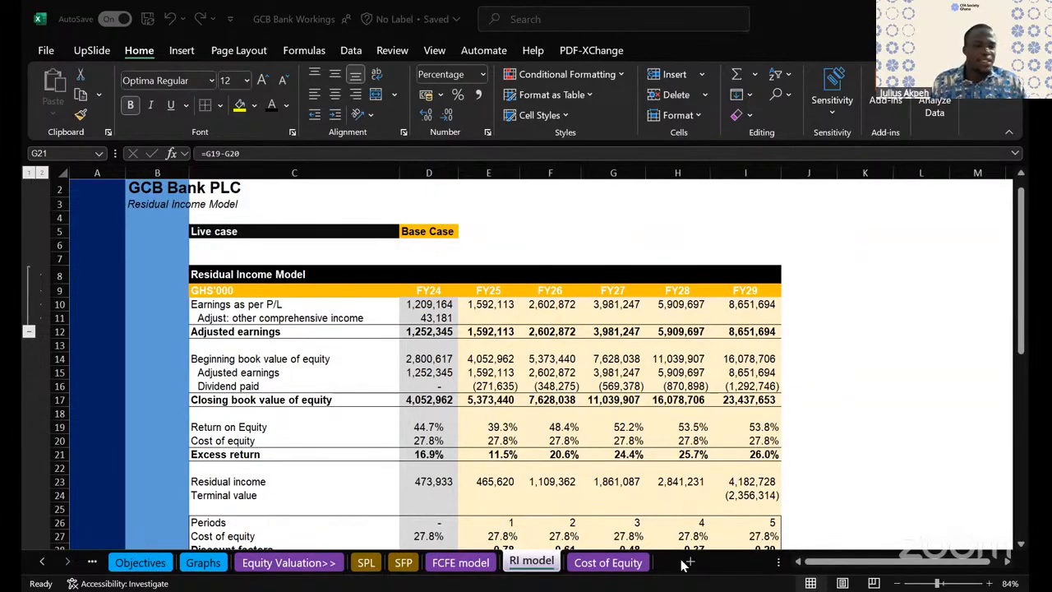
click(867, 399)
click(543, 311)
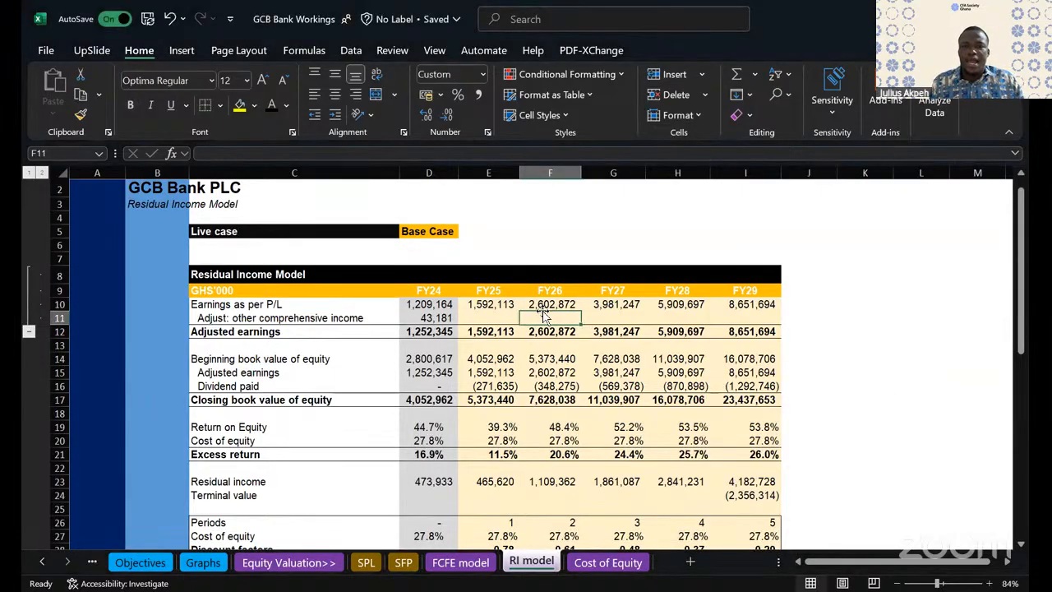
scroll(542, 313, down, 20)
scroll(543, 313, up, 9)
scroll(543, 313, up, 11)
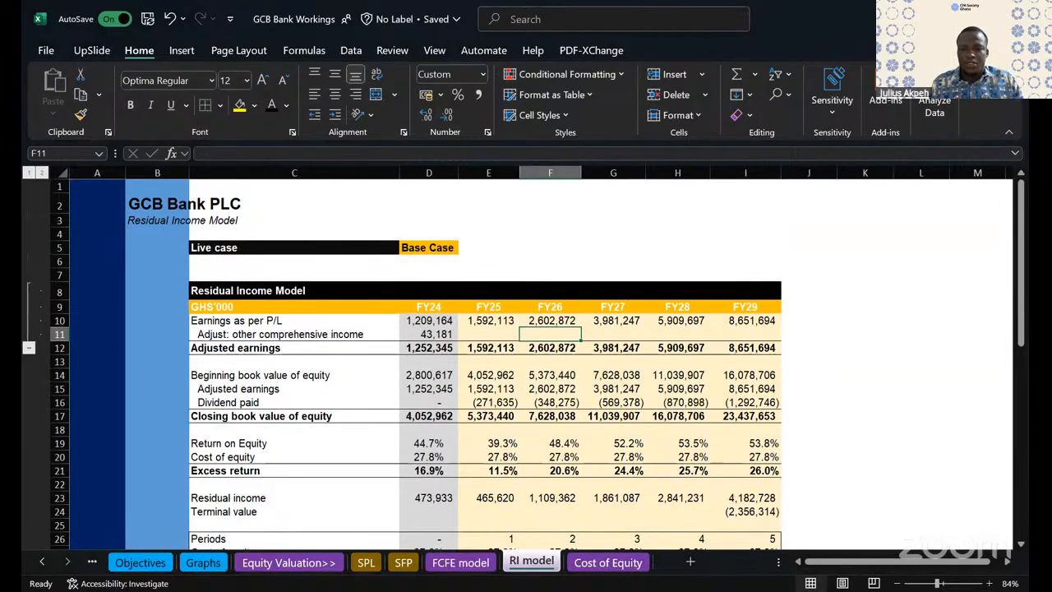
click(698, 399)
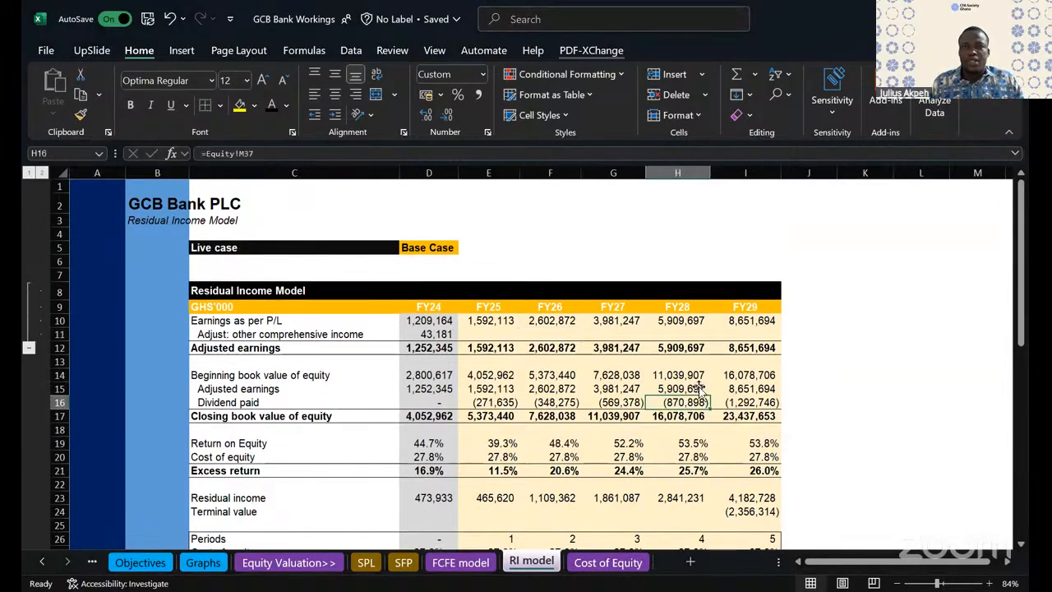
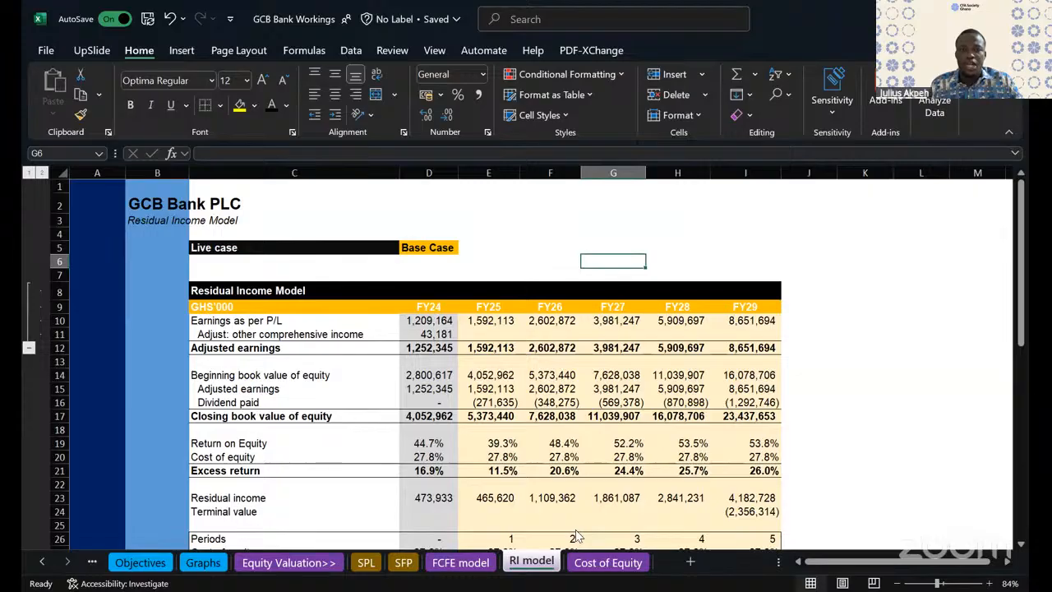
- Create a copy of the RI model sheet at the end of the GCB Bank Workings workbook
key(alt+Tab)
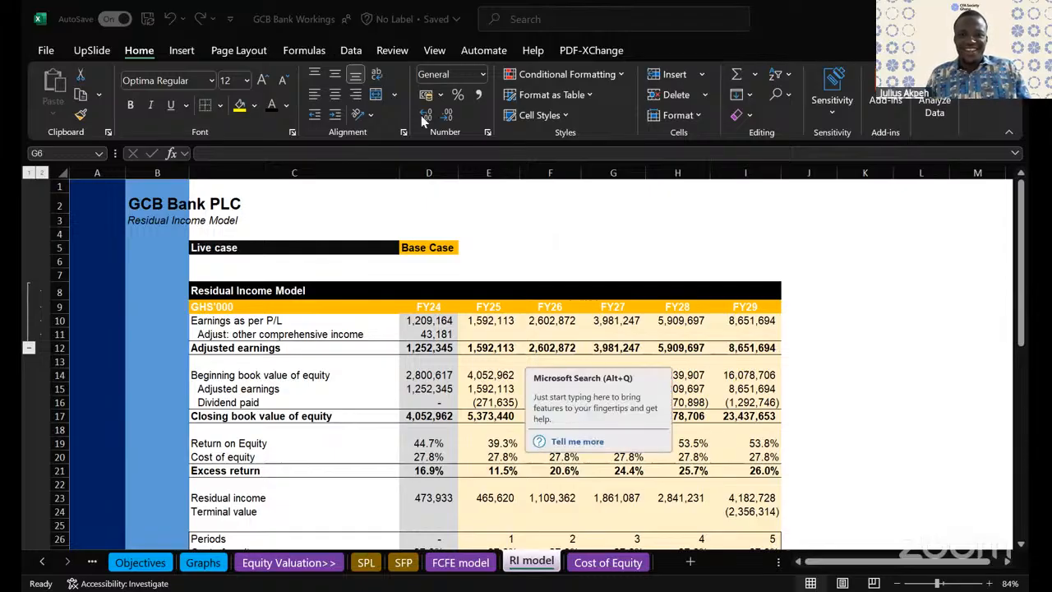
click(679, 376)
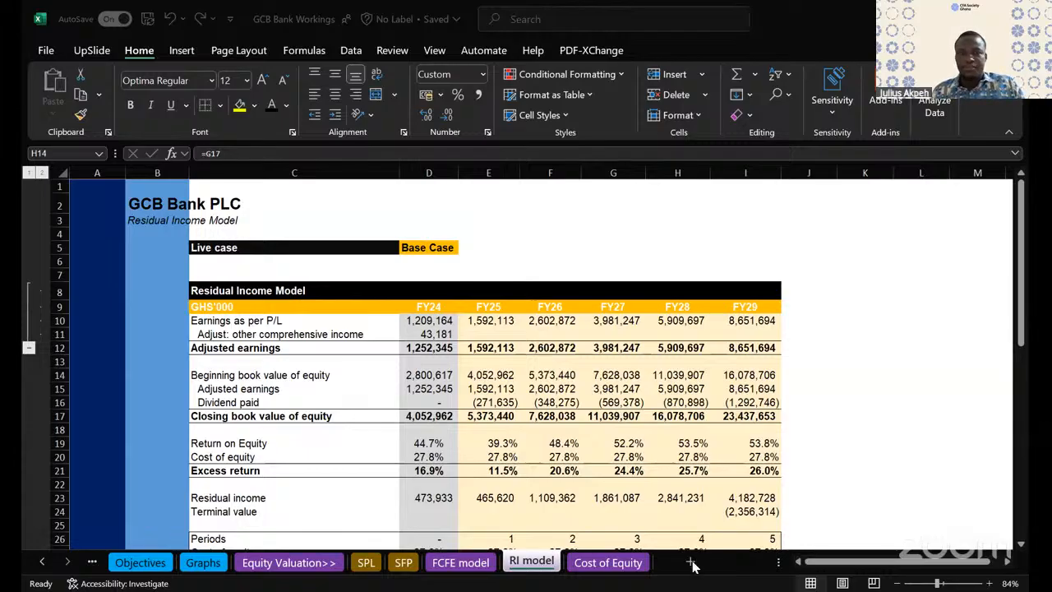
right_click(541, 562)
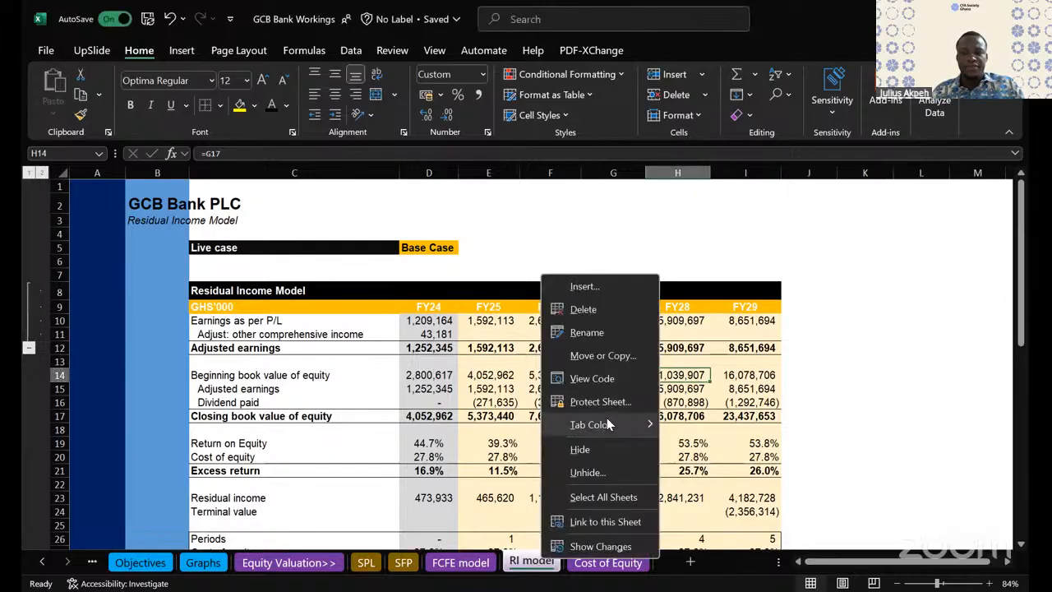
click(607, 424)
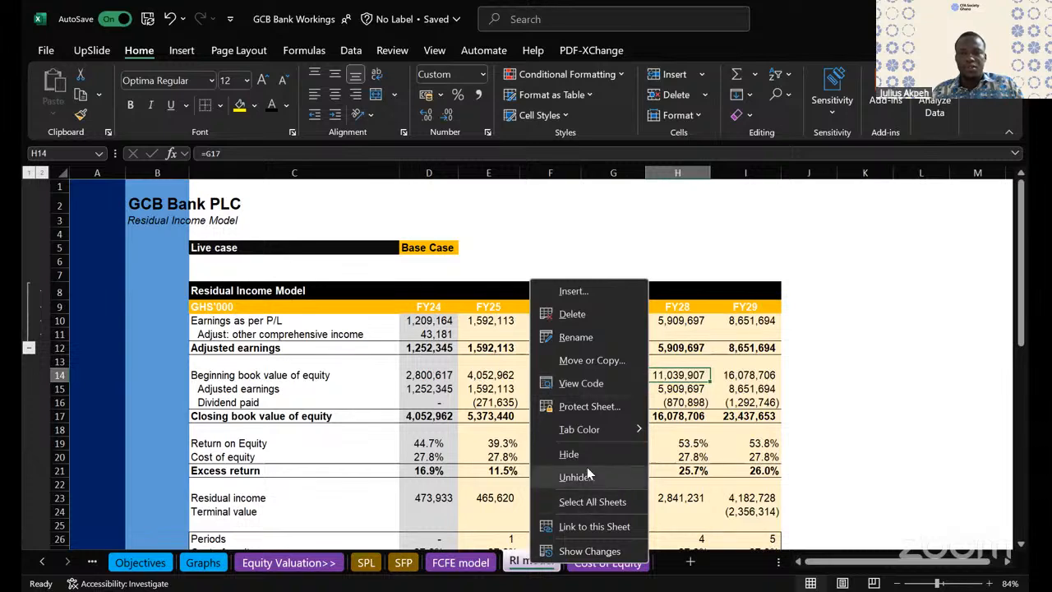
click(598, 363)
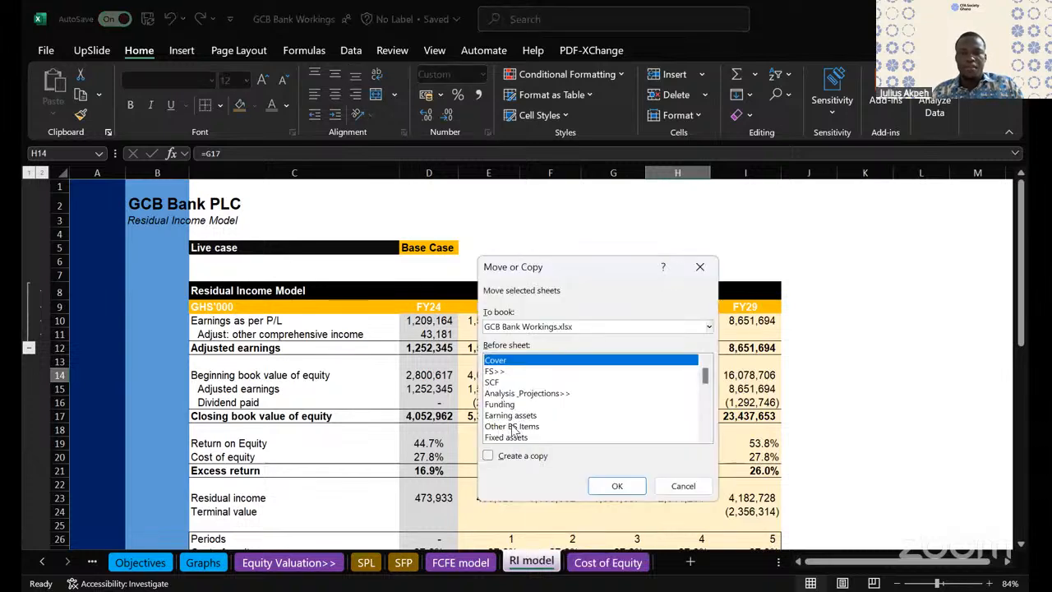
scroll(703, 386, down, 2)
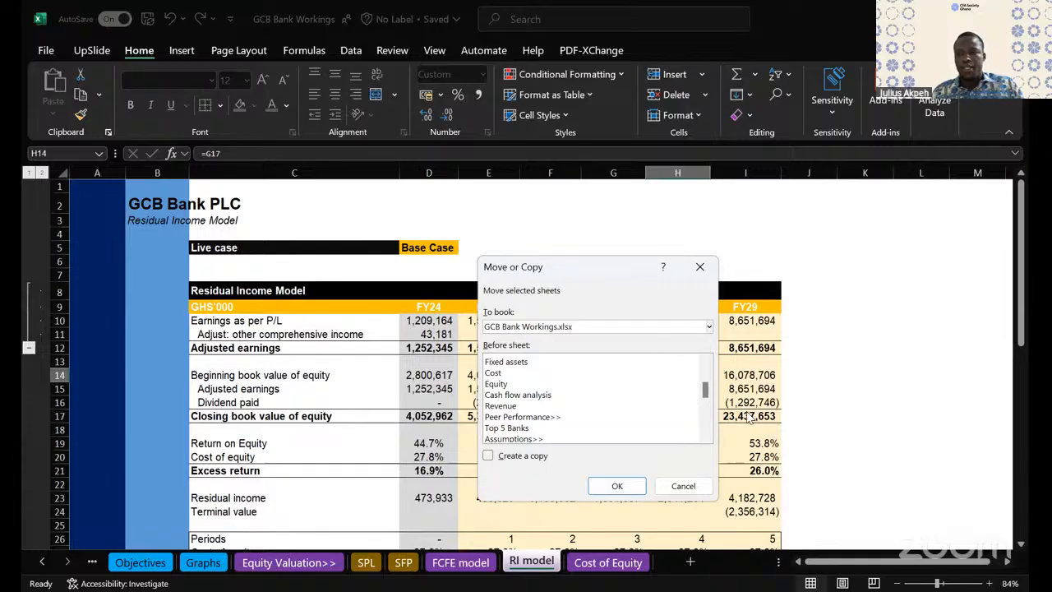
scroll(575, 427, down, 5)
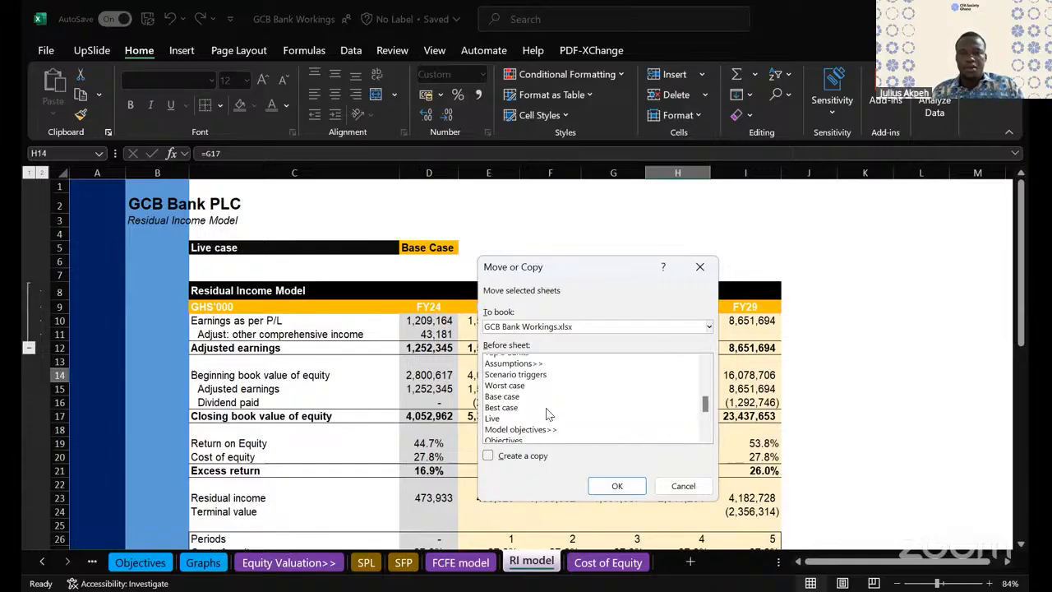
scroll(504, 441, down, 1)
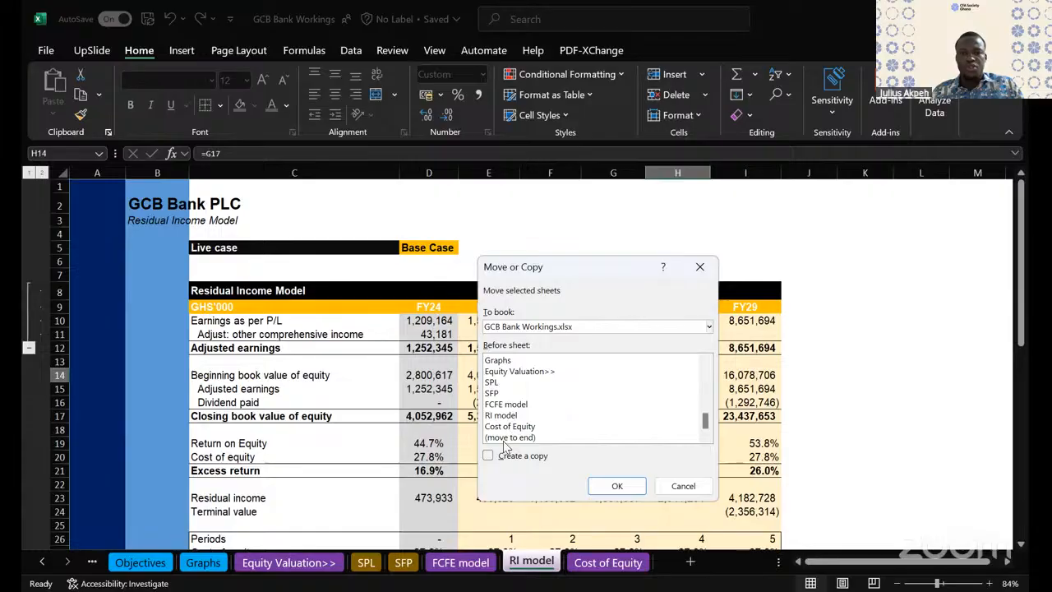
click(507, 438)
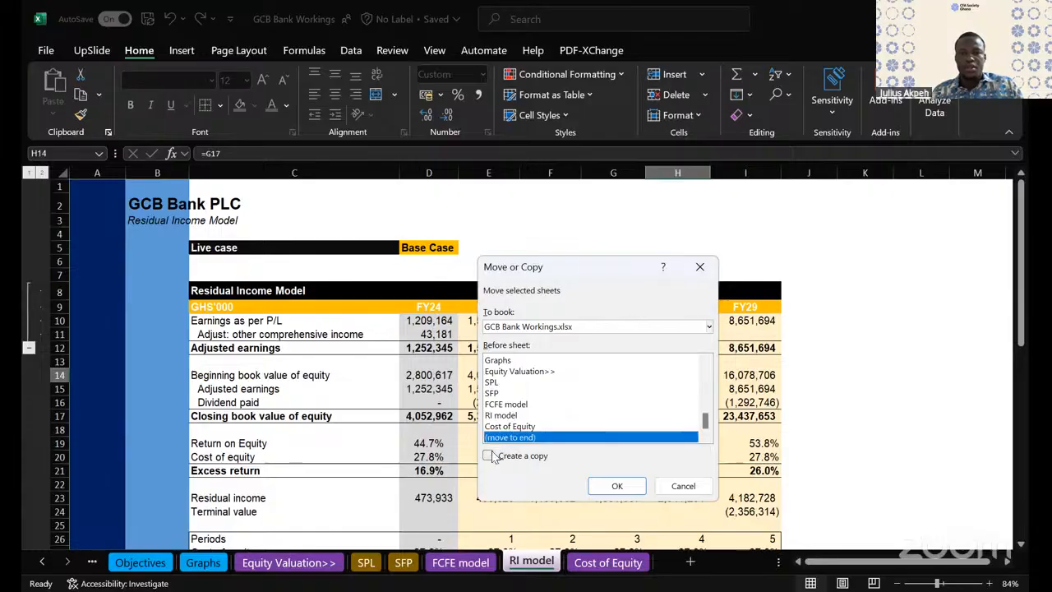
click(490, 457)
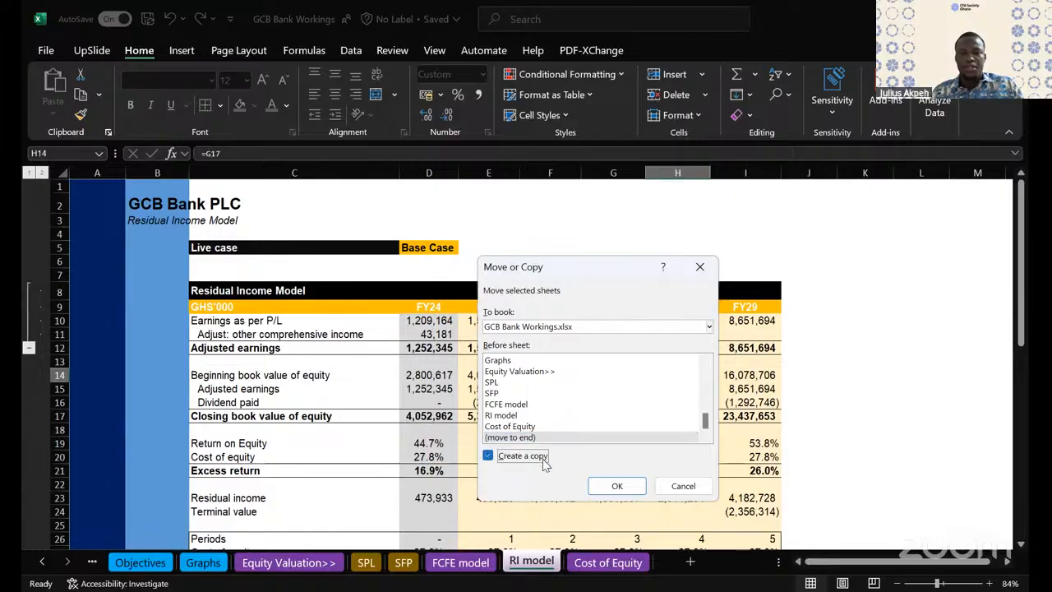
click(612, 486)
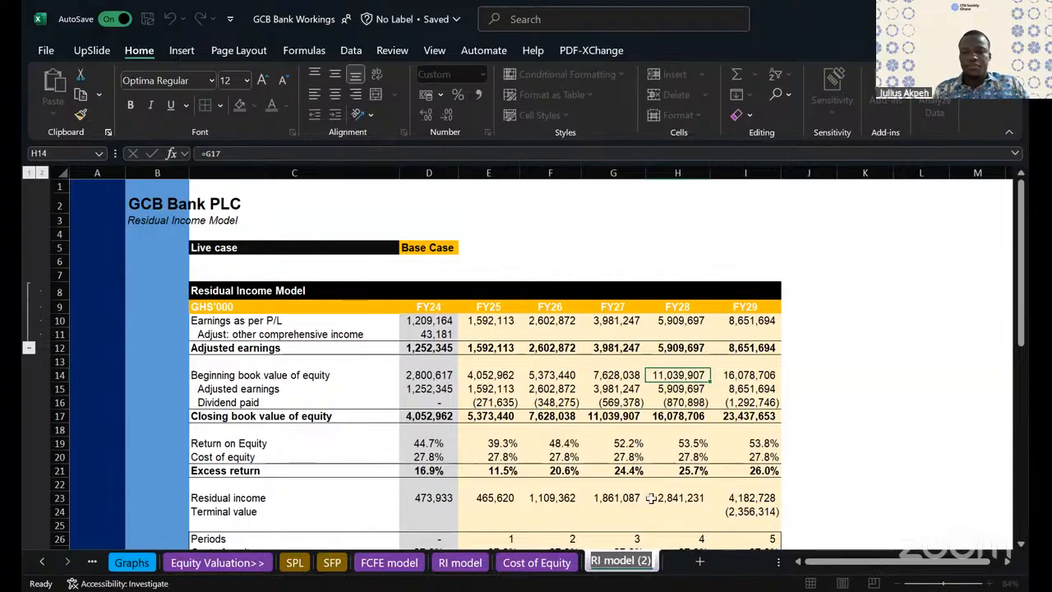
- Rename the copied RI model sheet as "Market multiples"
text(P)
key(BackSpace)
text(Market Mu)
key(BackSpace)
key(BackSpace)
key(BackSpace)
text(multiples)
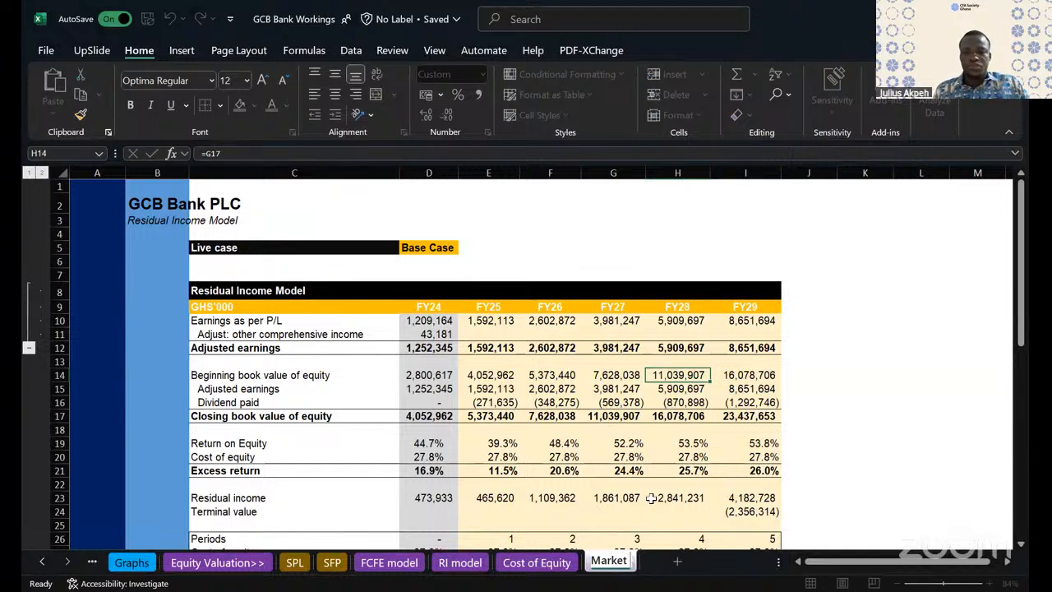
click(808, 388)
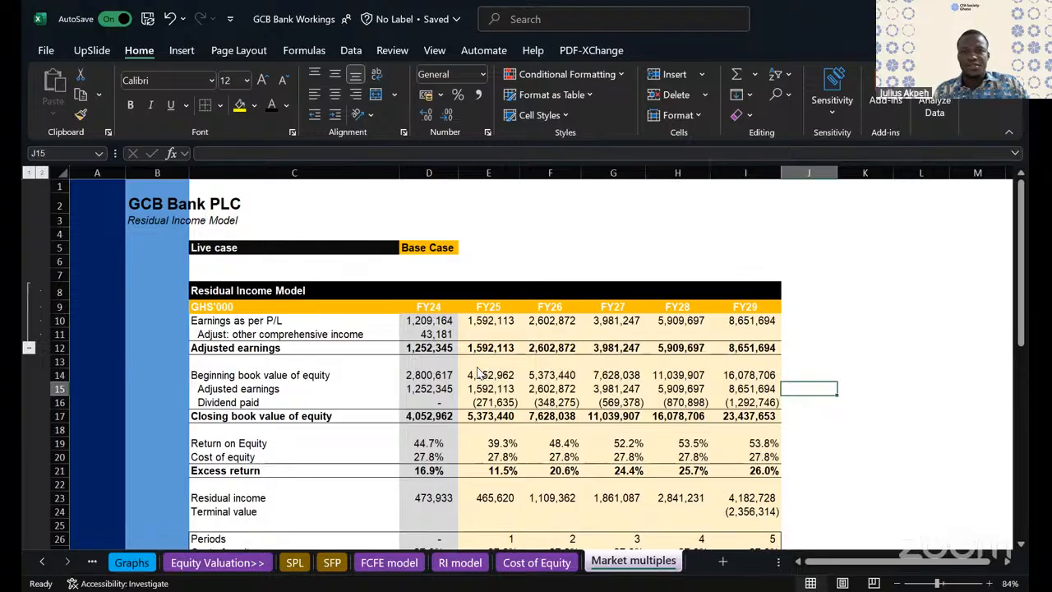
- Replace the sheet subtitle in B3 with "Market multiples"
key(alt+Tab)
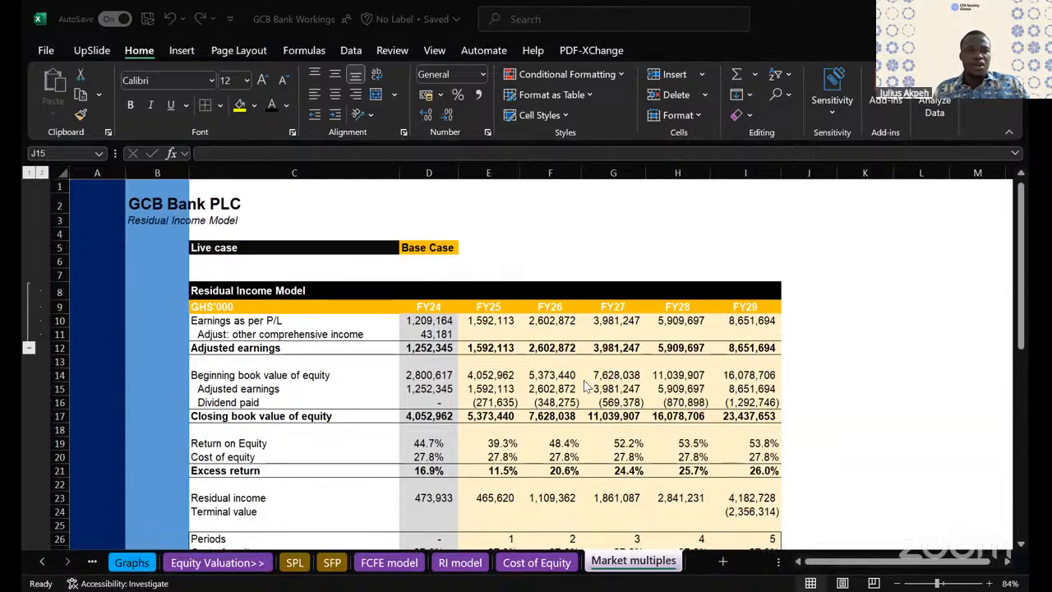
key(alt+Tab)
click(158, 220)
text(M<arket mul)
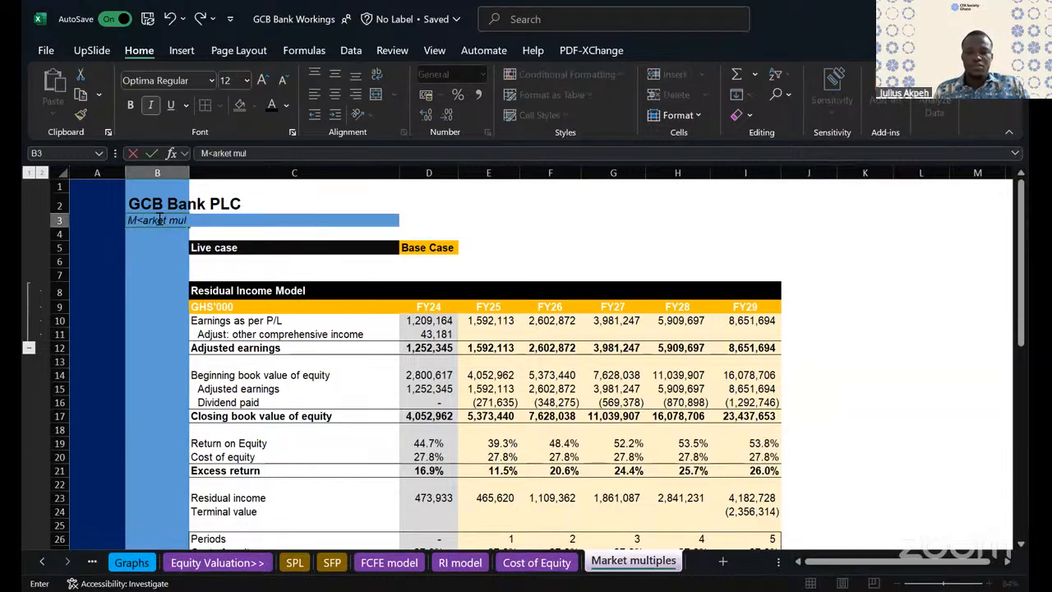
text(tiples)
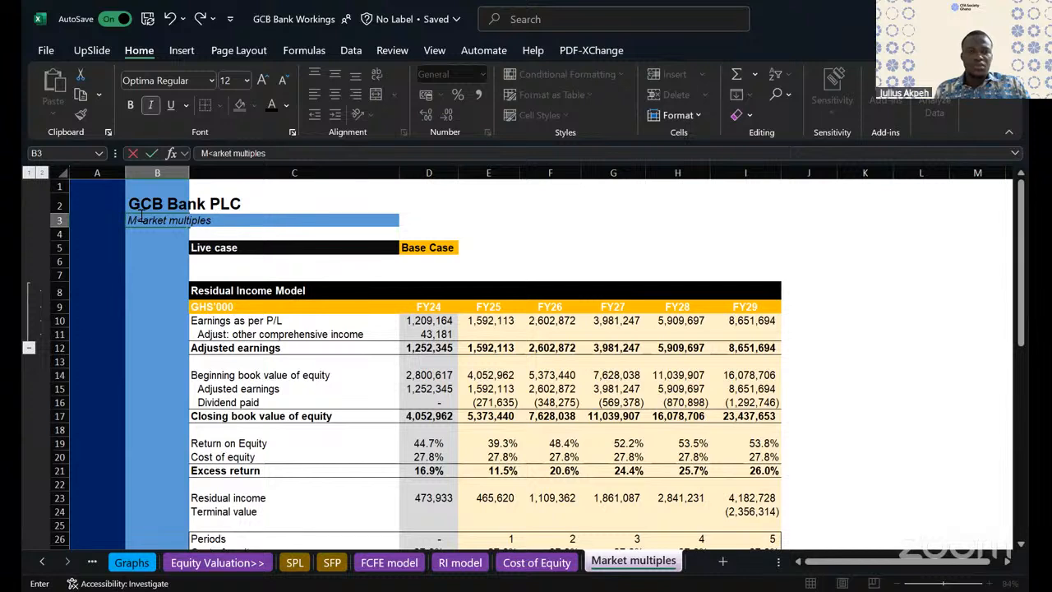
click(142, 217)
key(BackSpace)
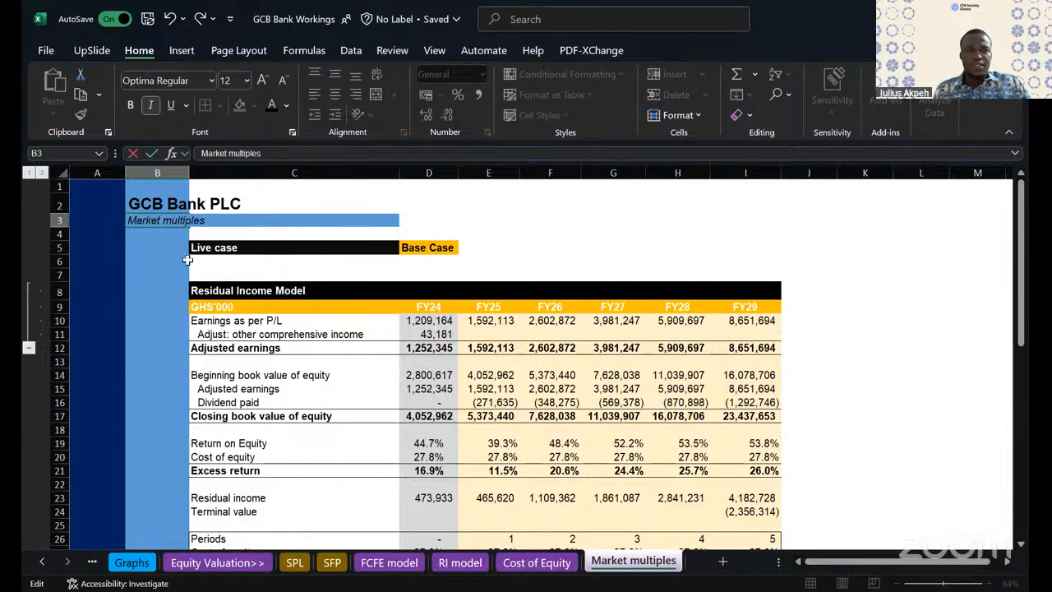
click(177, 320)
click(363, 374)
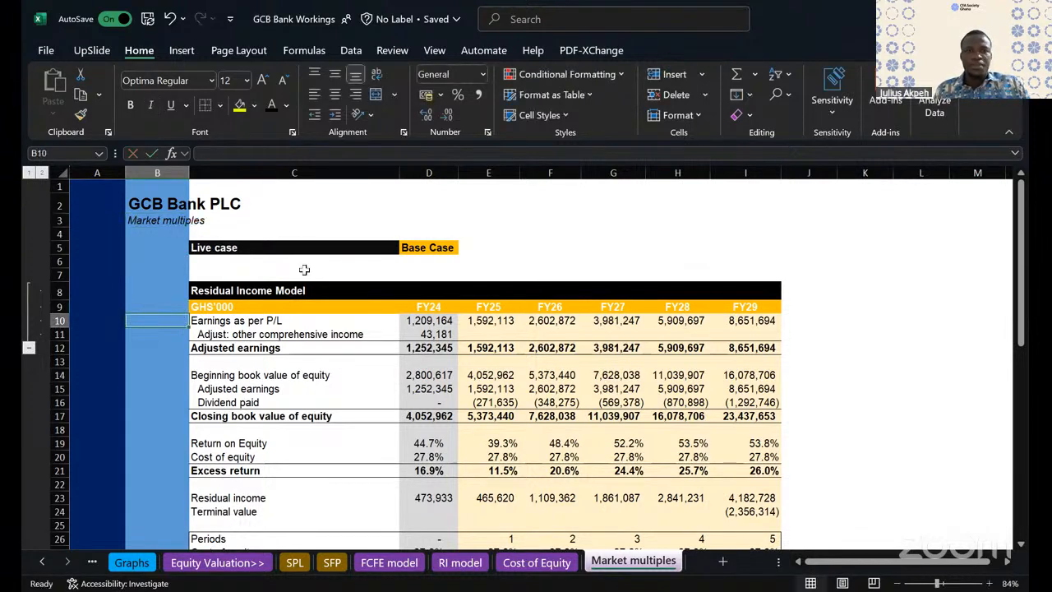
- Delete the copied residual income and valuation assumption rows from row 10 down, keeping the header rows 8 and 9
click(231, 292)
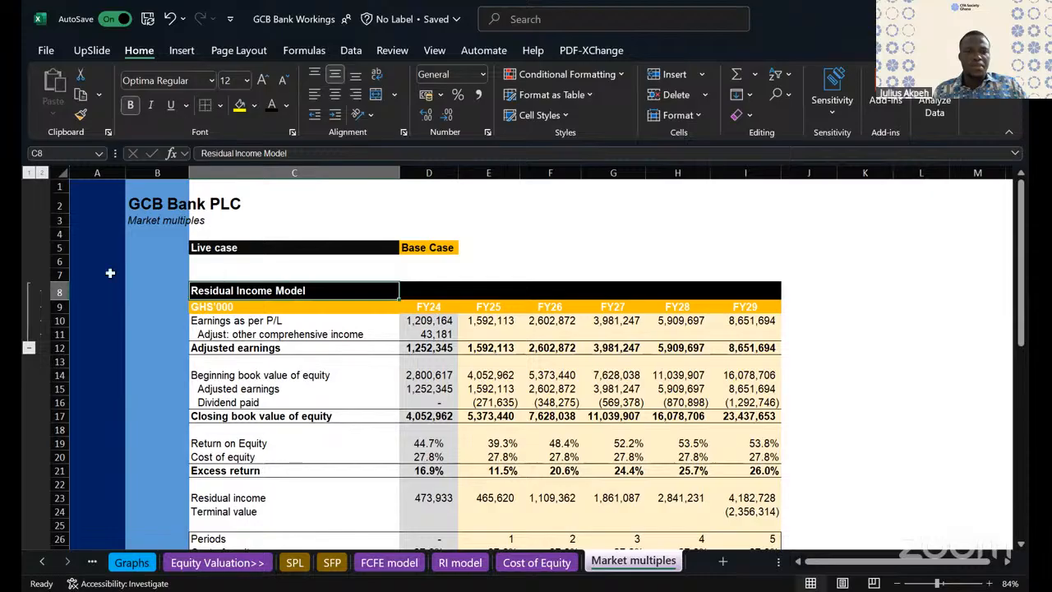
click(60, 291)
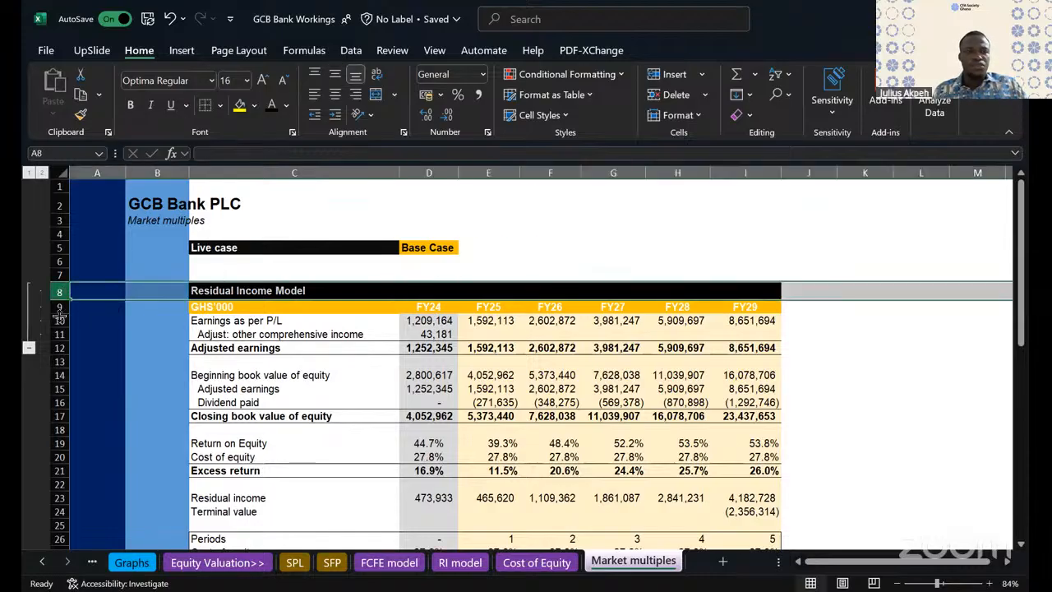
click(59, 307)
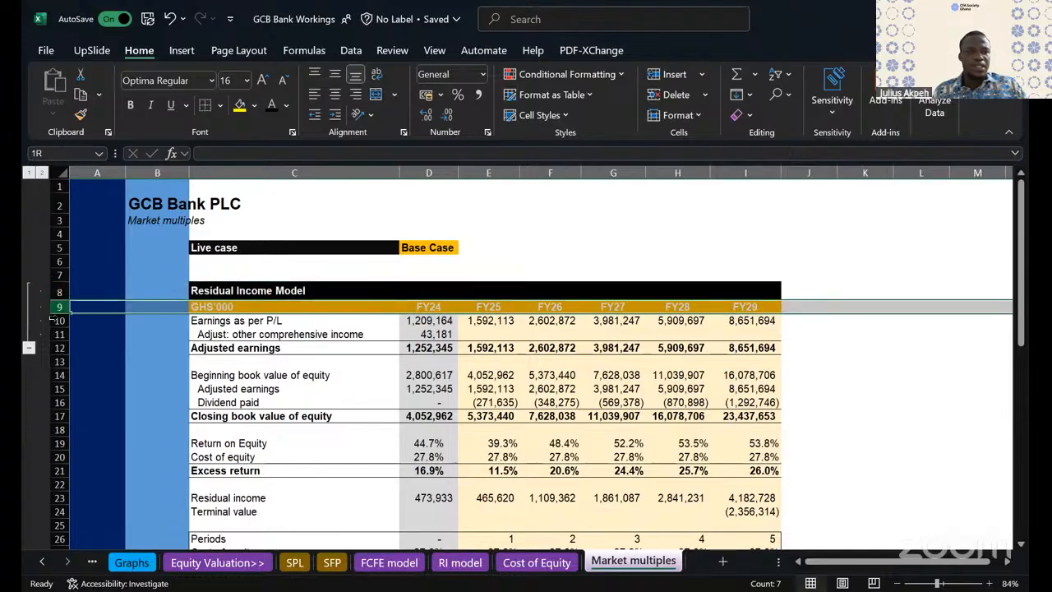
click(60, 320)
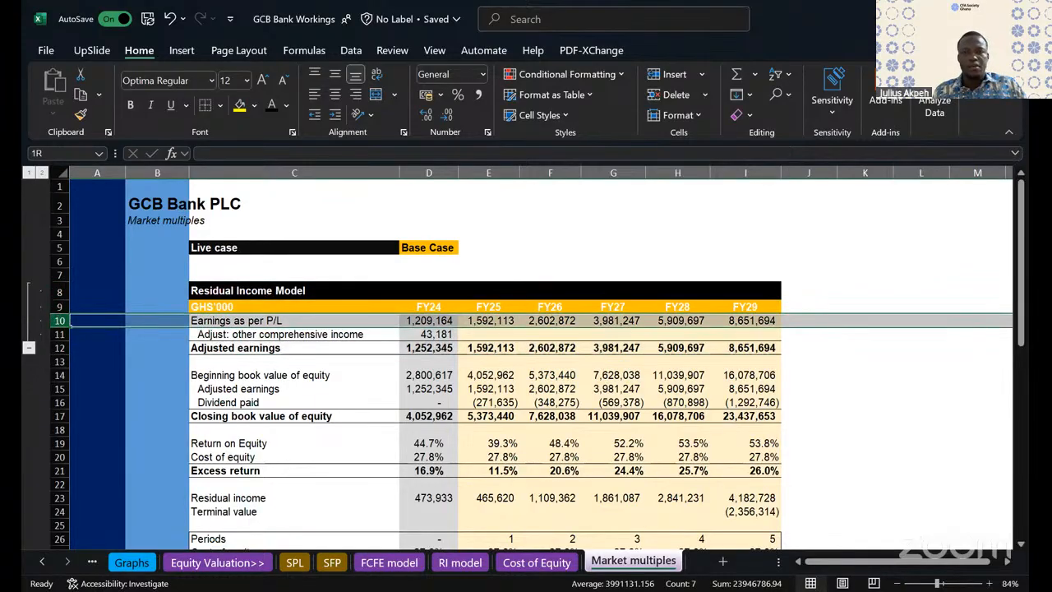
drag(57, 320, 273, 559)
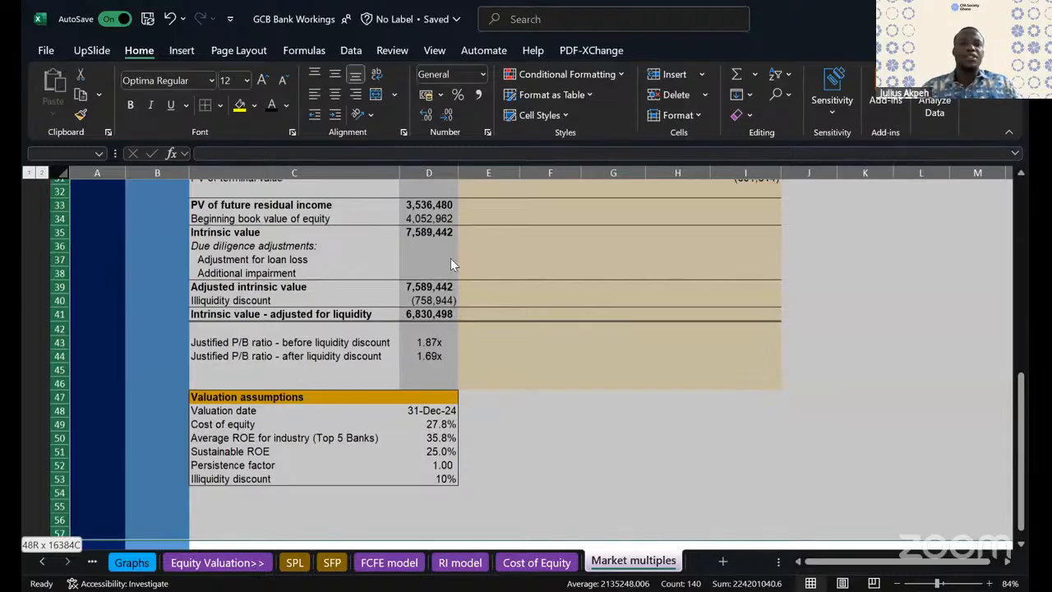
click(549, 348)
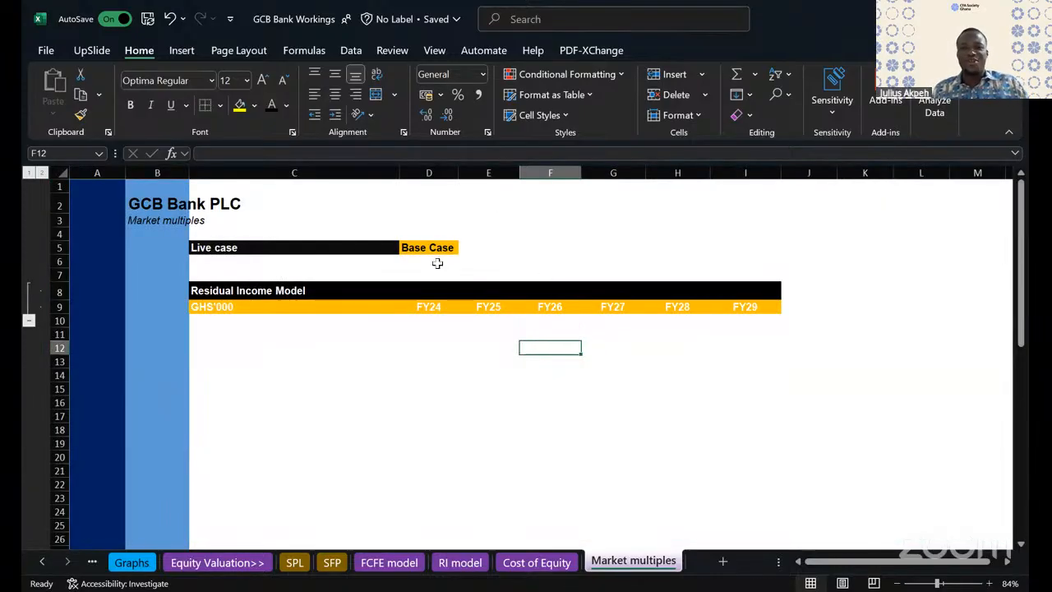
click(527, 334)
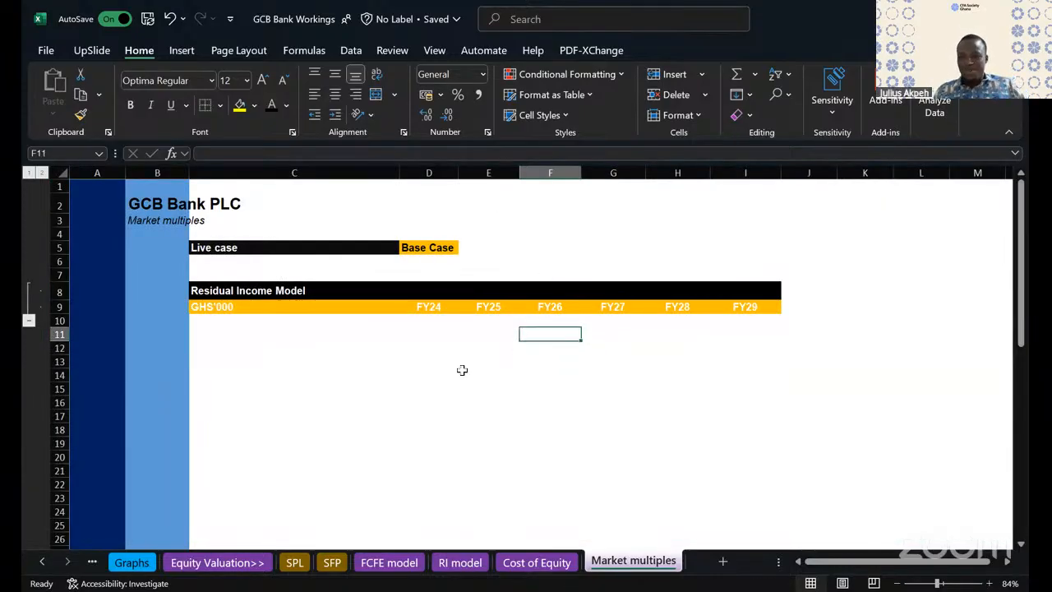
click(391, 441)
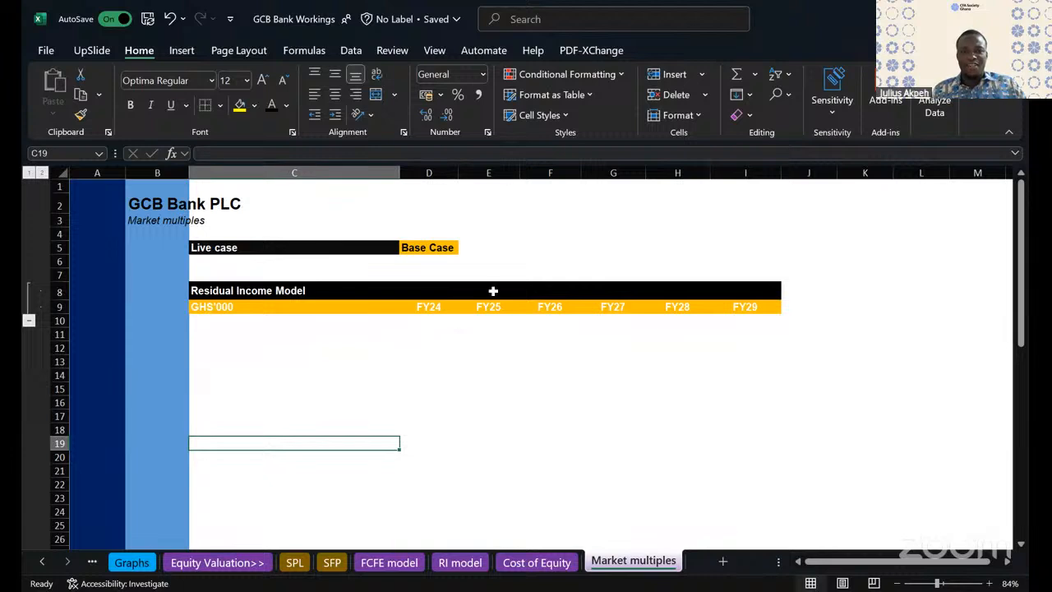
drag(489, 290, 950, 435)
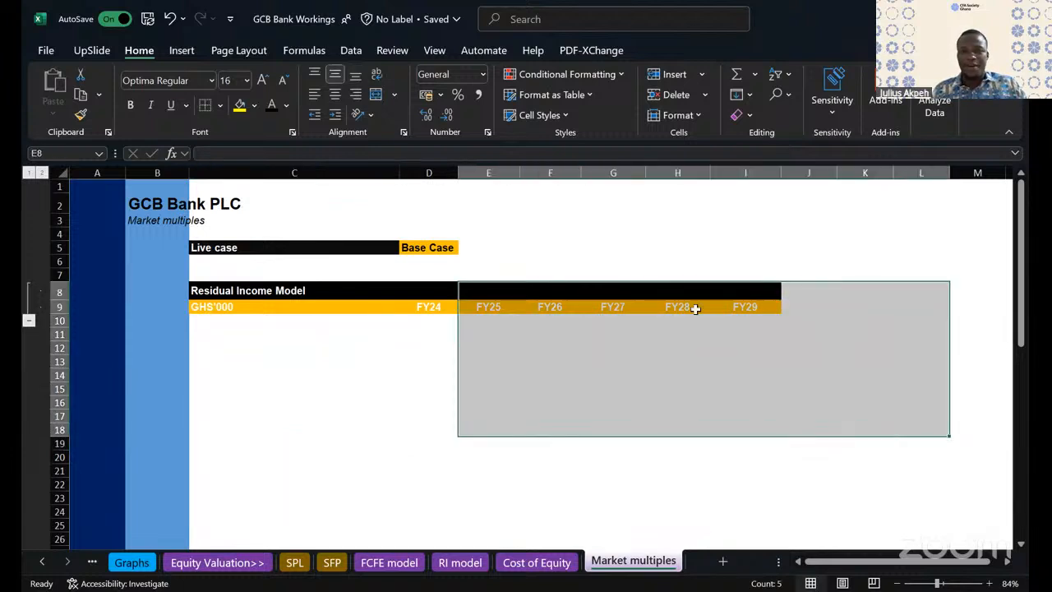
drag(602, 254, 909, 434)
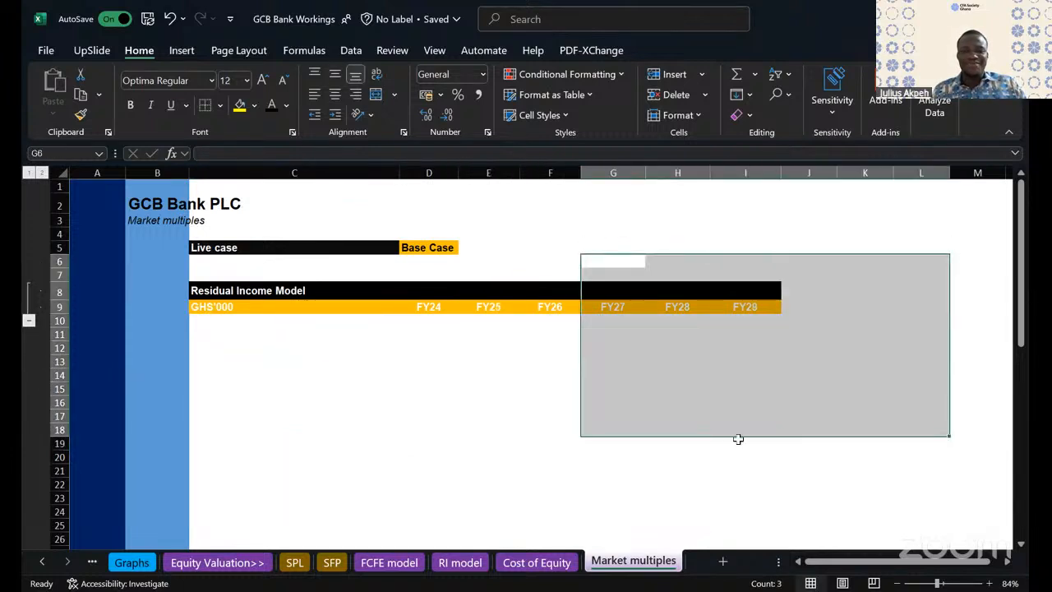
click(221, 288)
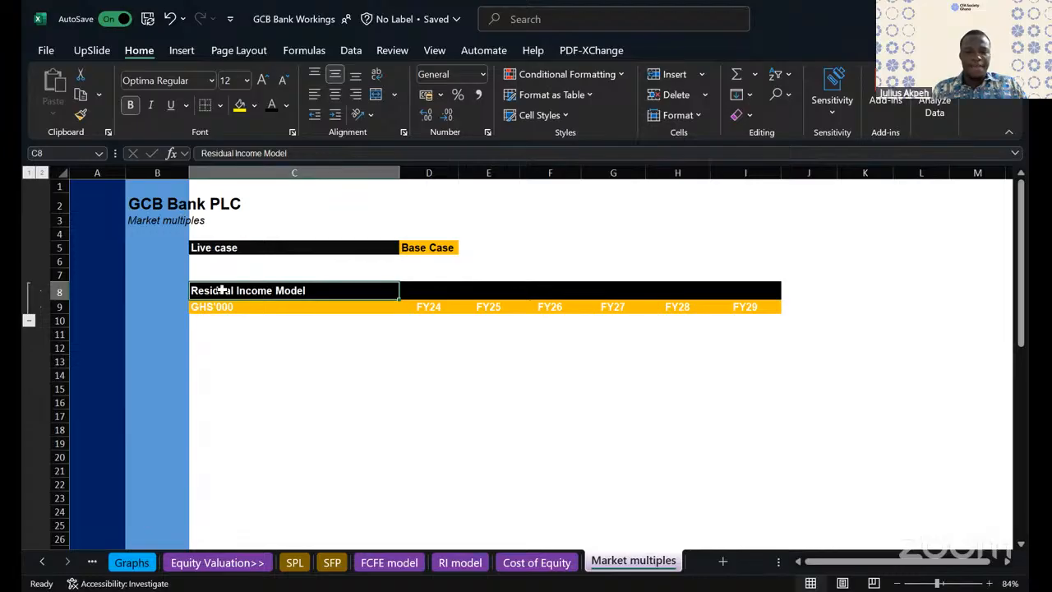
text(Market)
text( data)
key(BackSpace)
key(BackSpace)
key(BackSpace)
key(BackSpace)
text(comparable -)
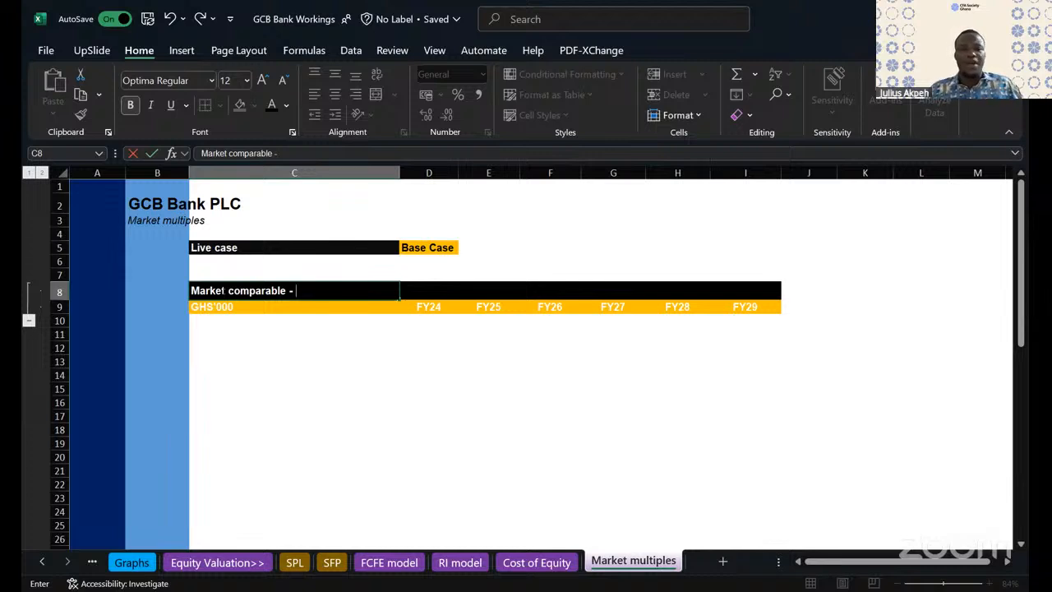
text(C)
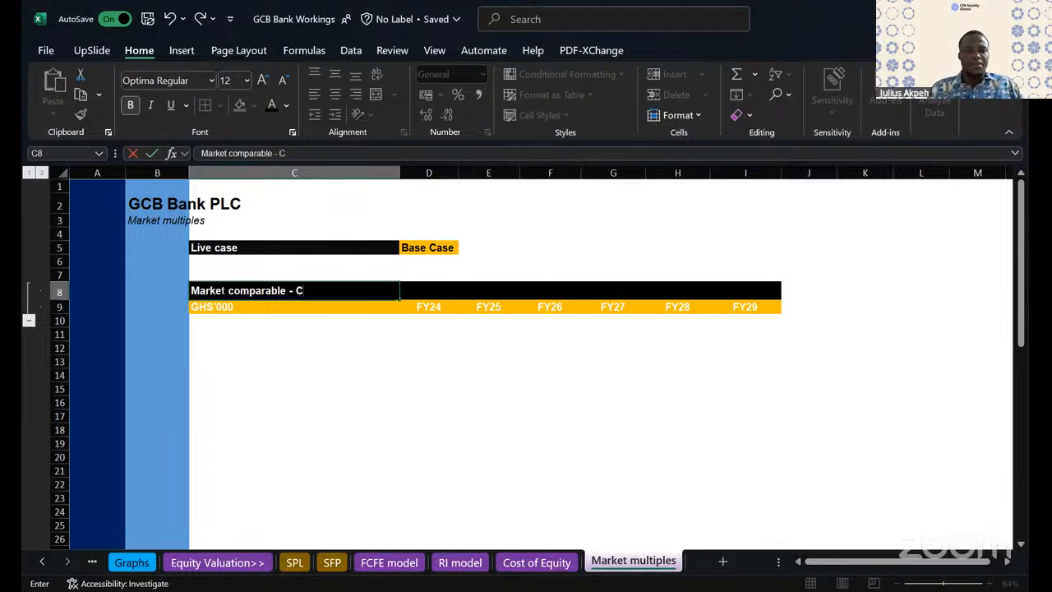
key(BackSpace)
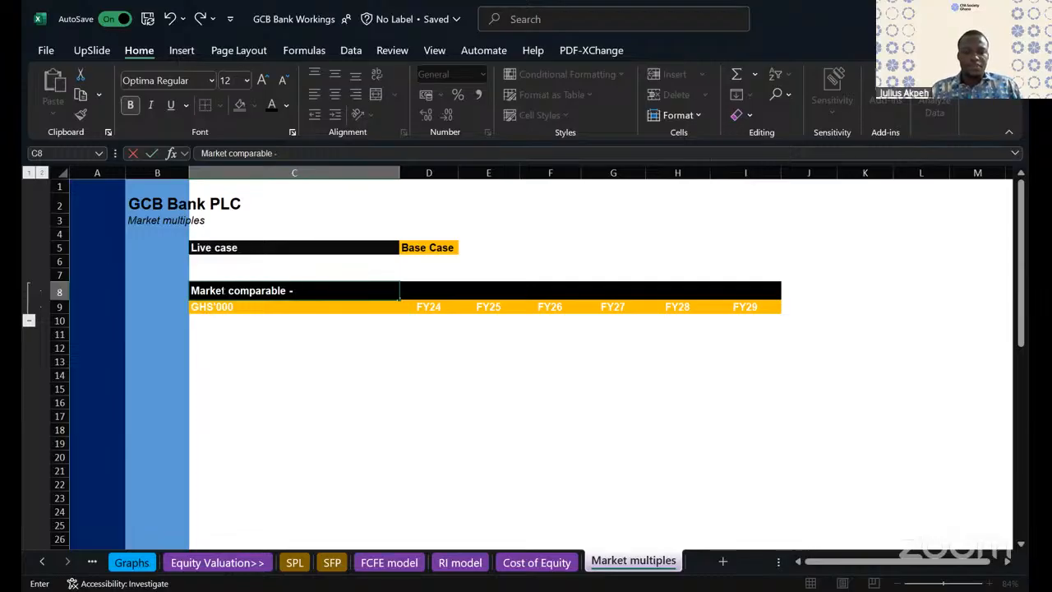
key(Escape)
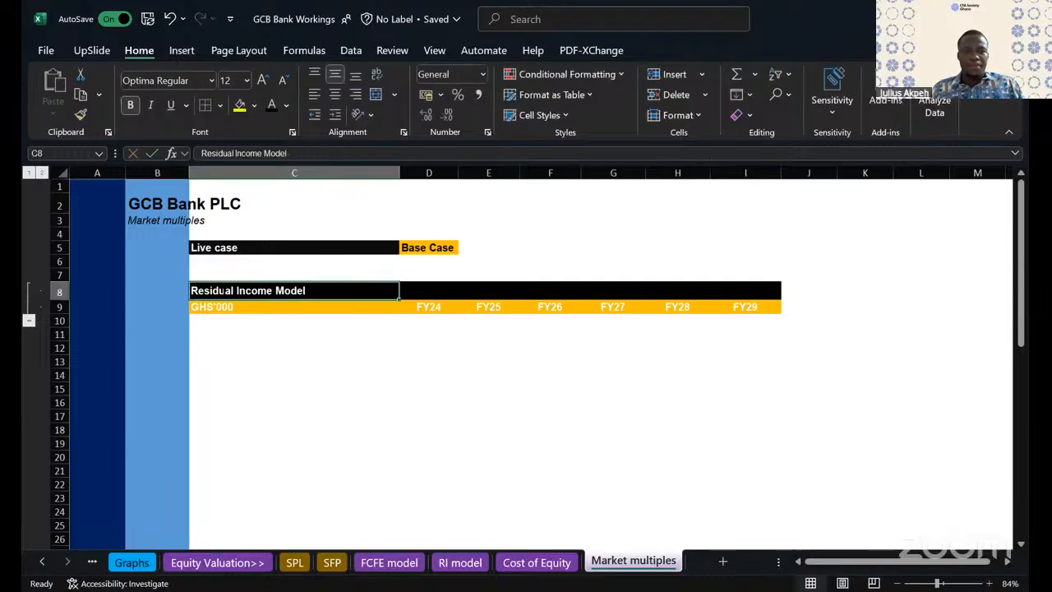
- Enter the first two comparable banks, Stanchart in C10 and Ecobank in C11
click(229, 323)
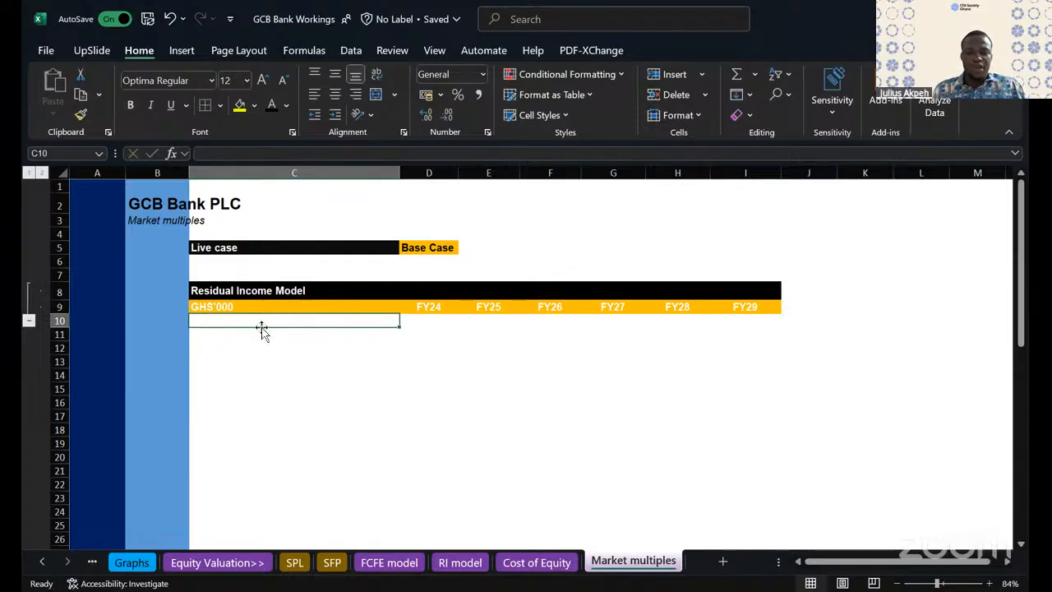
text(Sta)
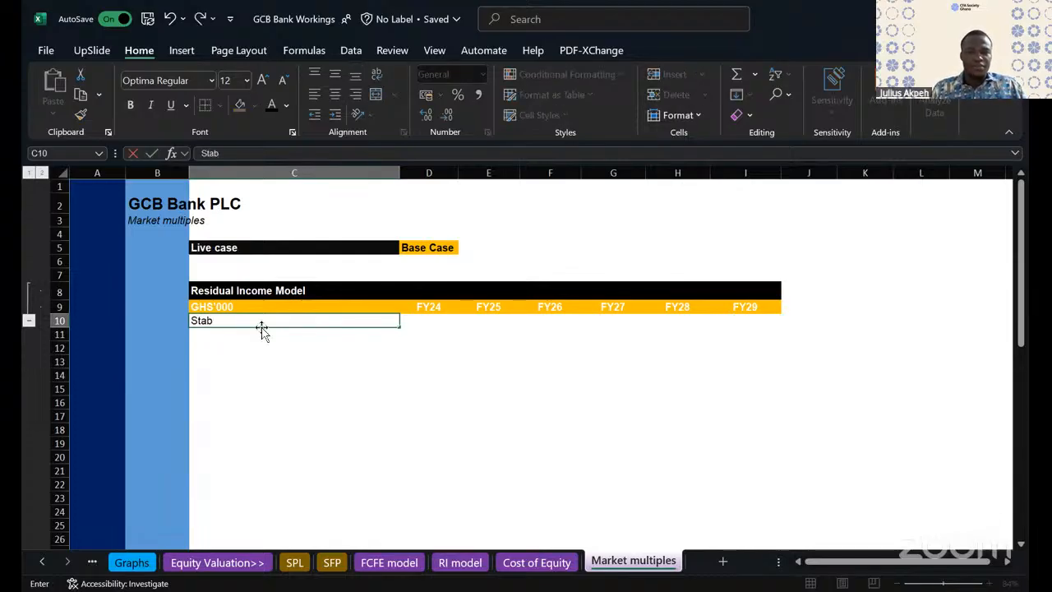
text(nchat)
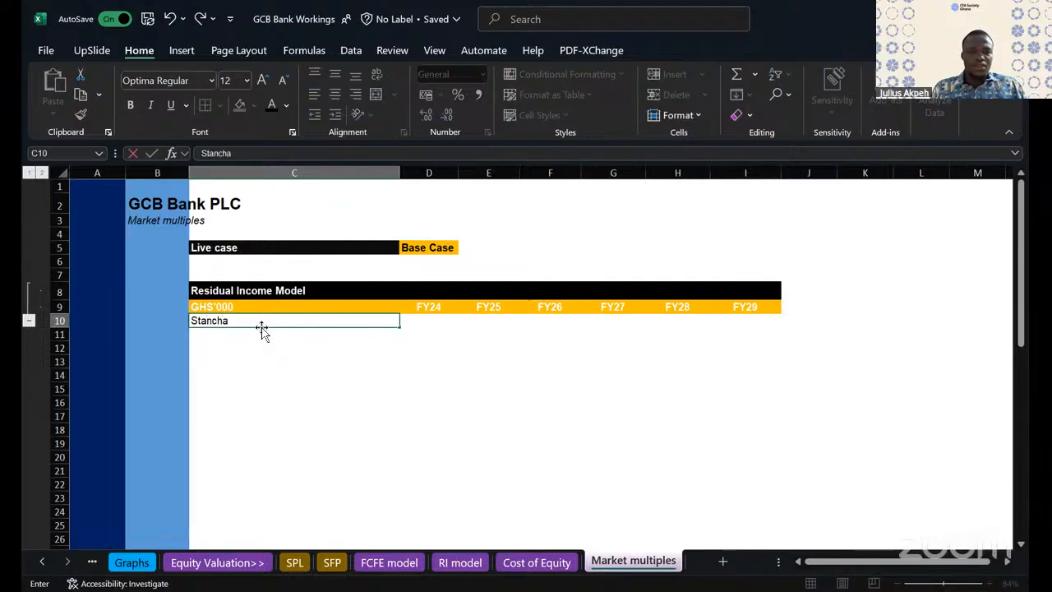
key(BackSpace)
text(rt)
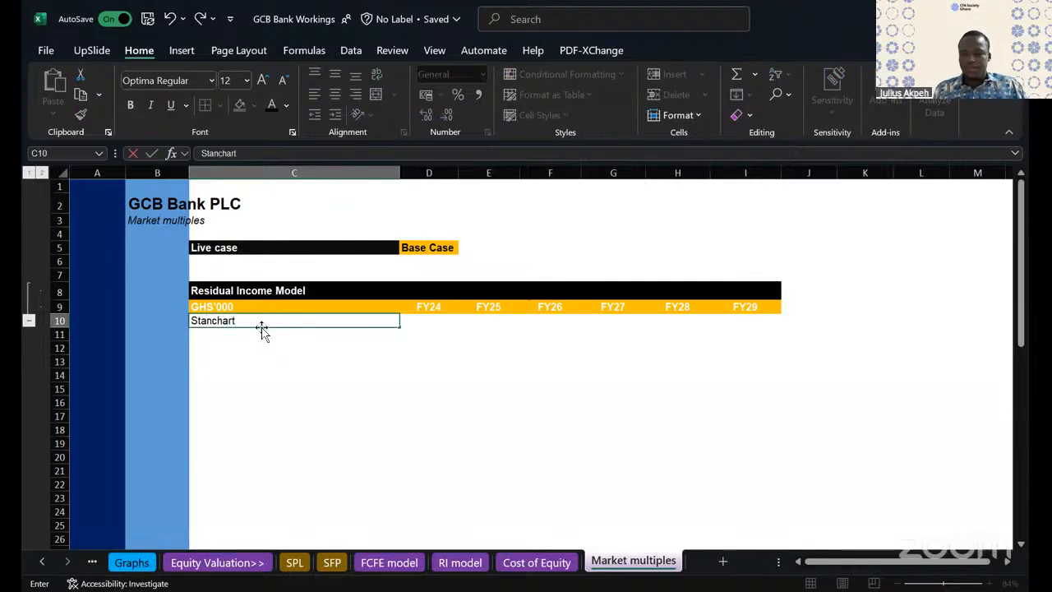
key(Return)
text(Ec)
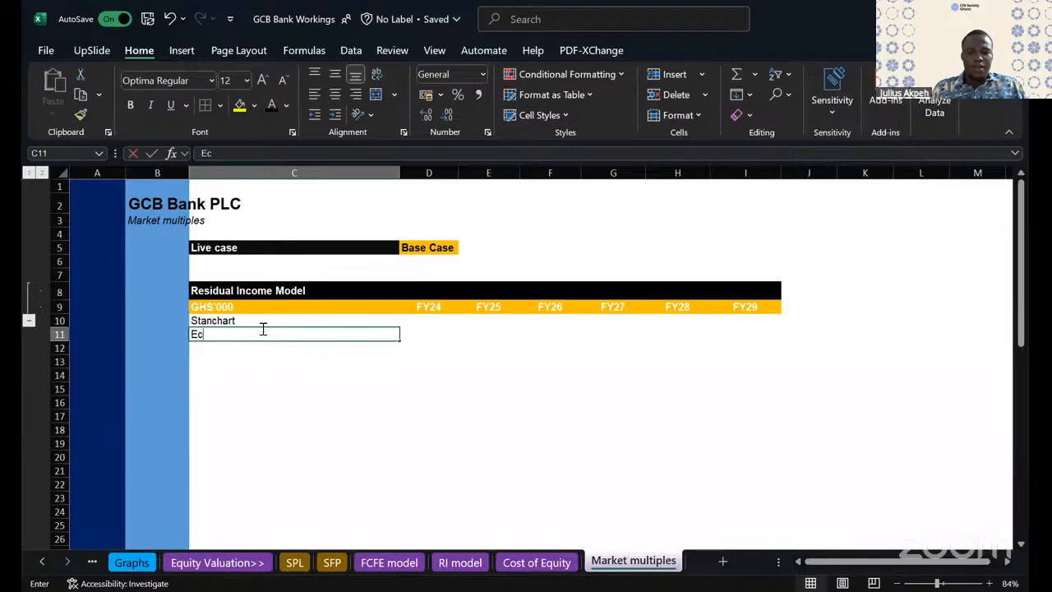
text(obank)
key(Return)
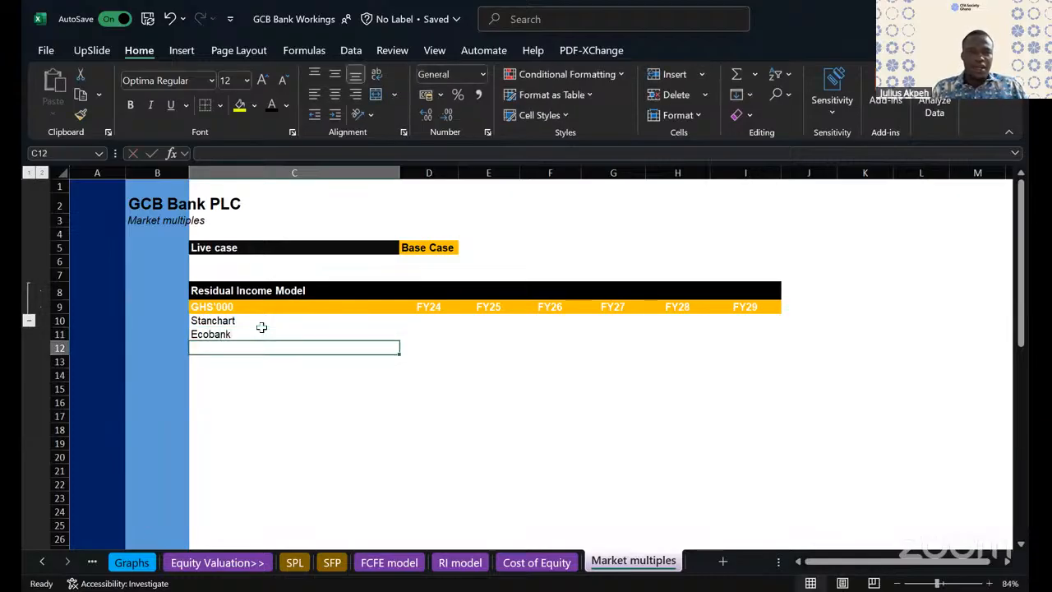
- Continue the bank list with Access in C12, Societe Generale in C13 and ADB in C14
text(Access)
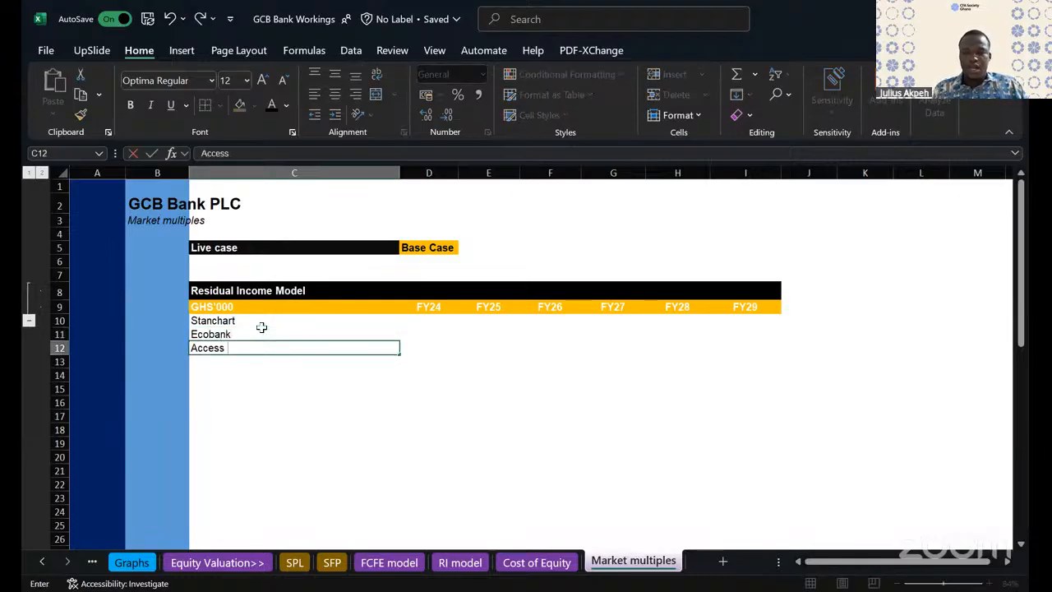
key(Return)
text(So)
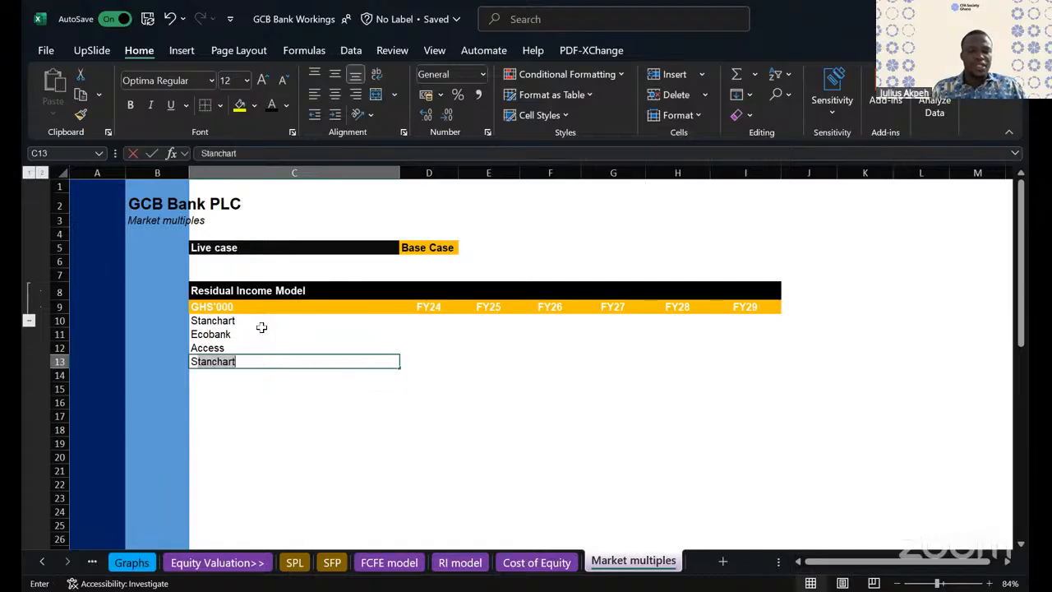
text(ci)
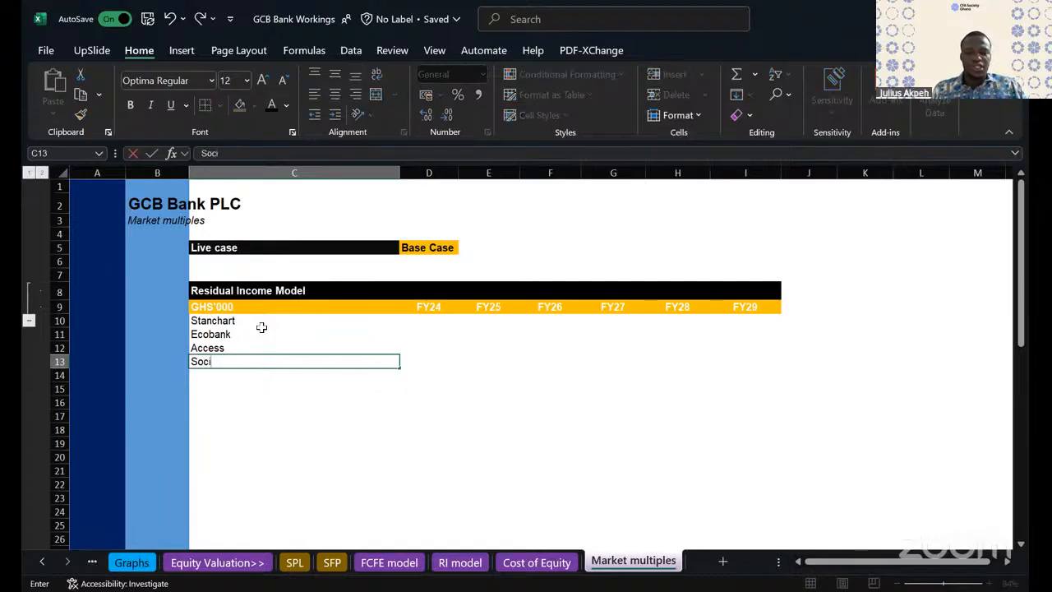
text(ete Generale)
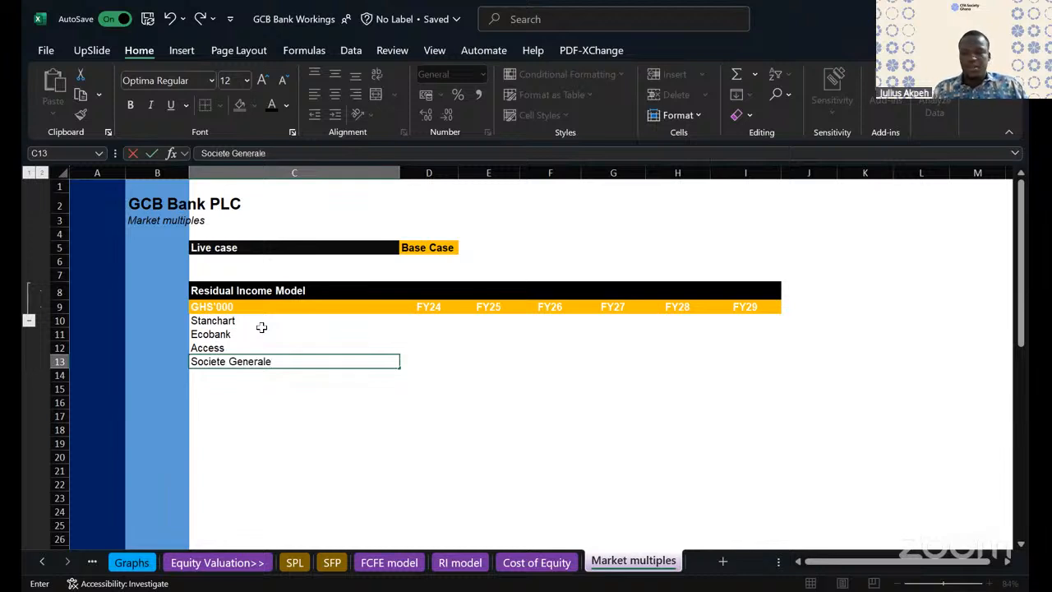
key(Return)
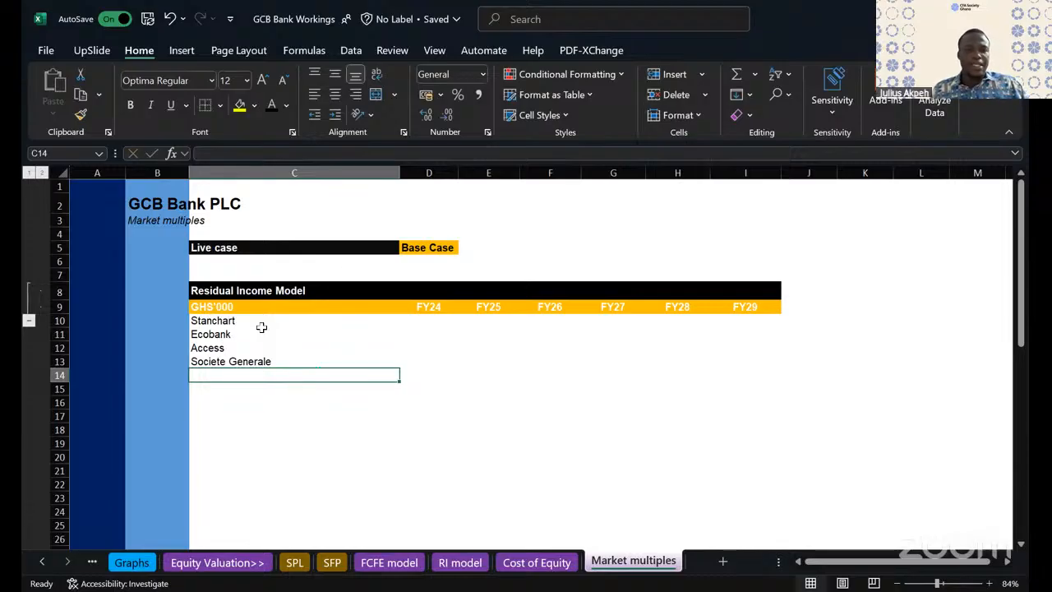
text(ADB)
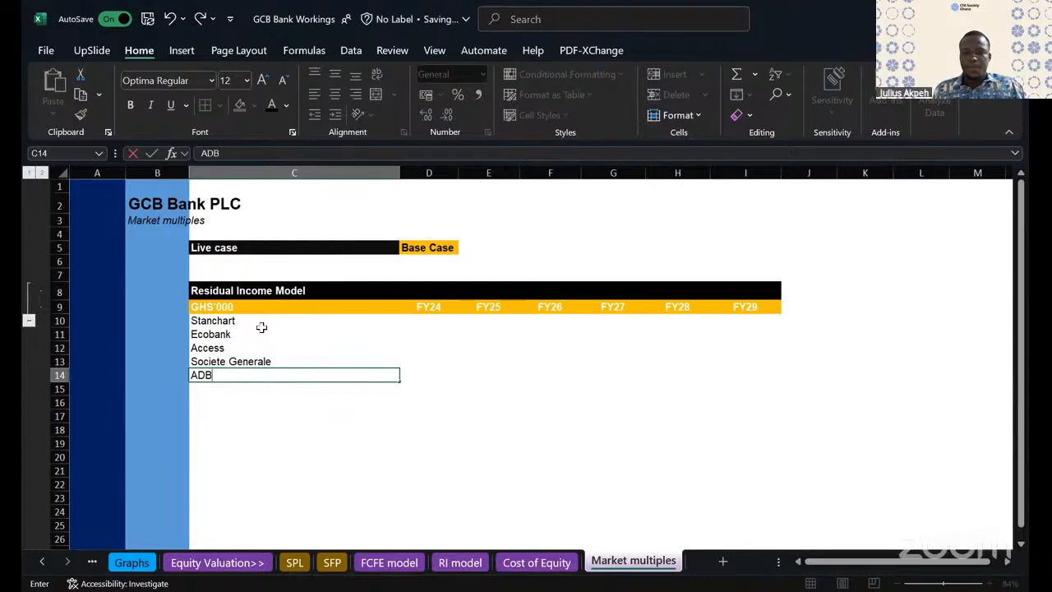
key(Return)
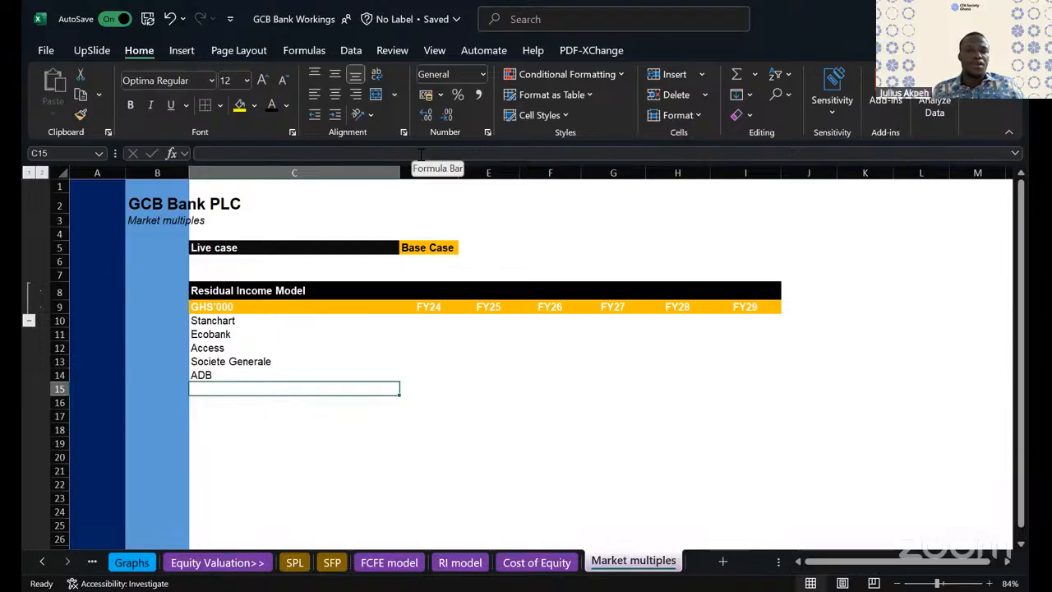
- Add Republic to the bank list in C15
click(225, 319)
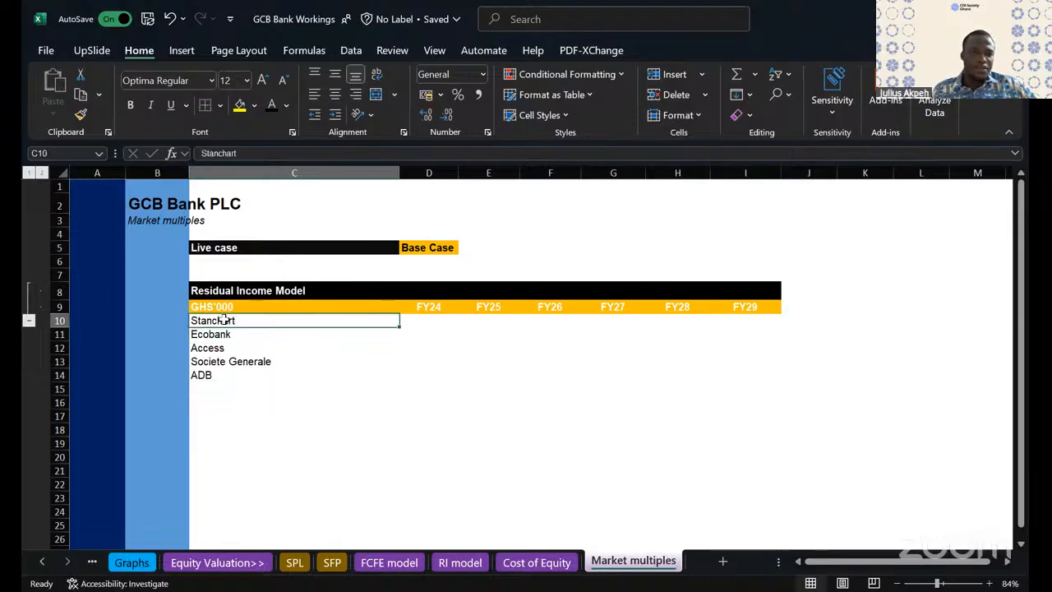
click(207, 388)
text(Rep)
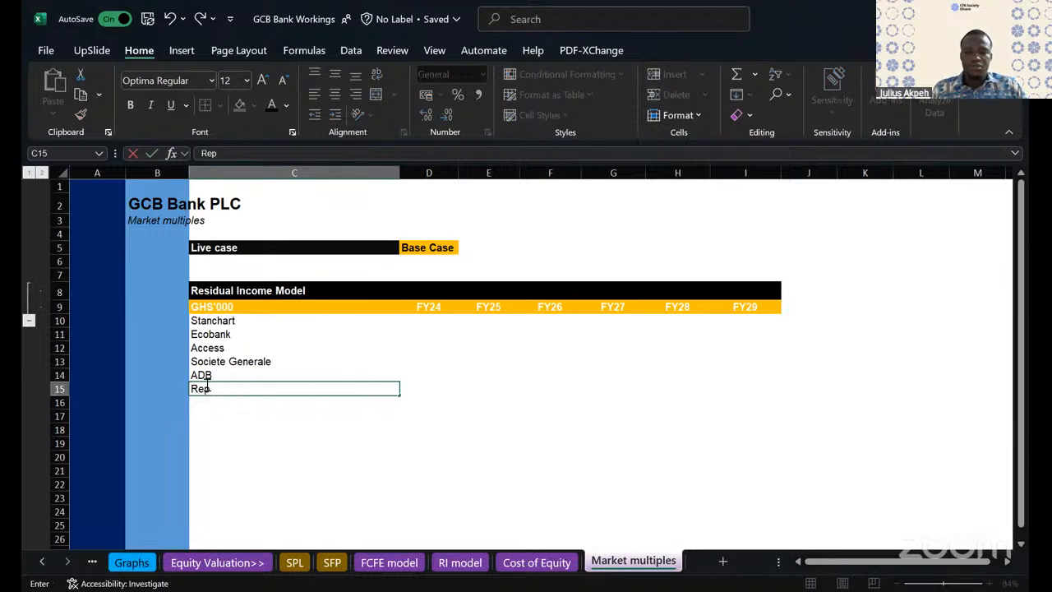
text(ublic)
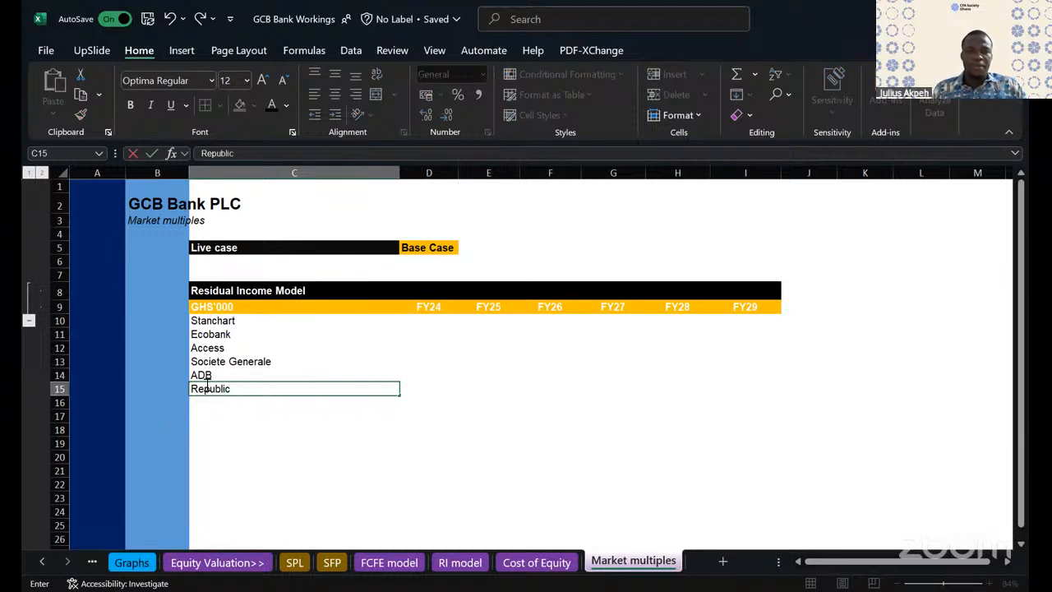
drag(230, 333, 219, 389)
click(214, 413)
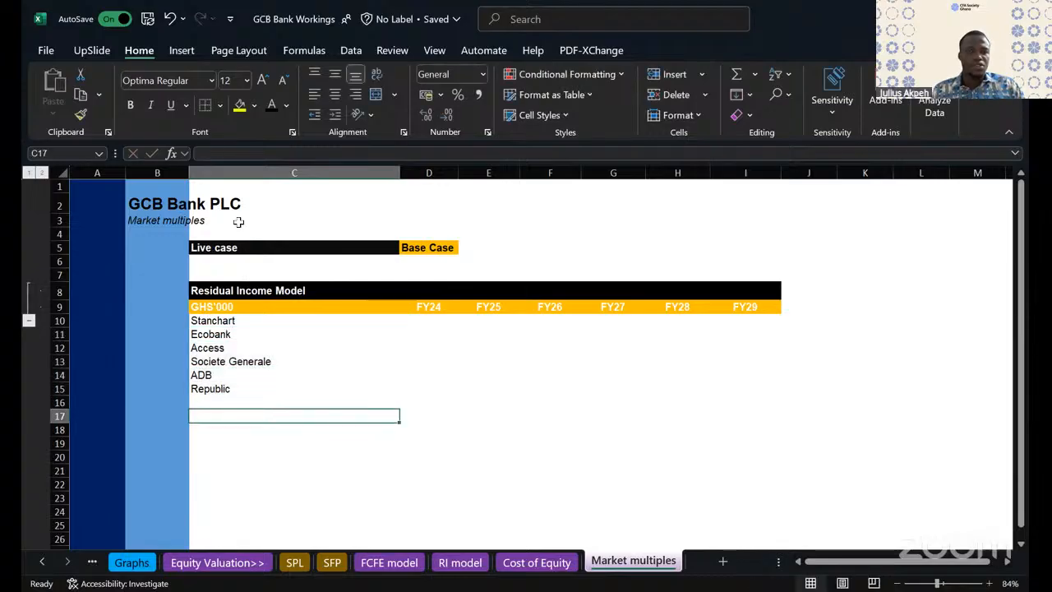
click(207, 319)
- Calculate =6/32 in the empty cell G14 as a scratch figure and clear the cell
click(631, 378)
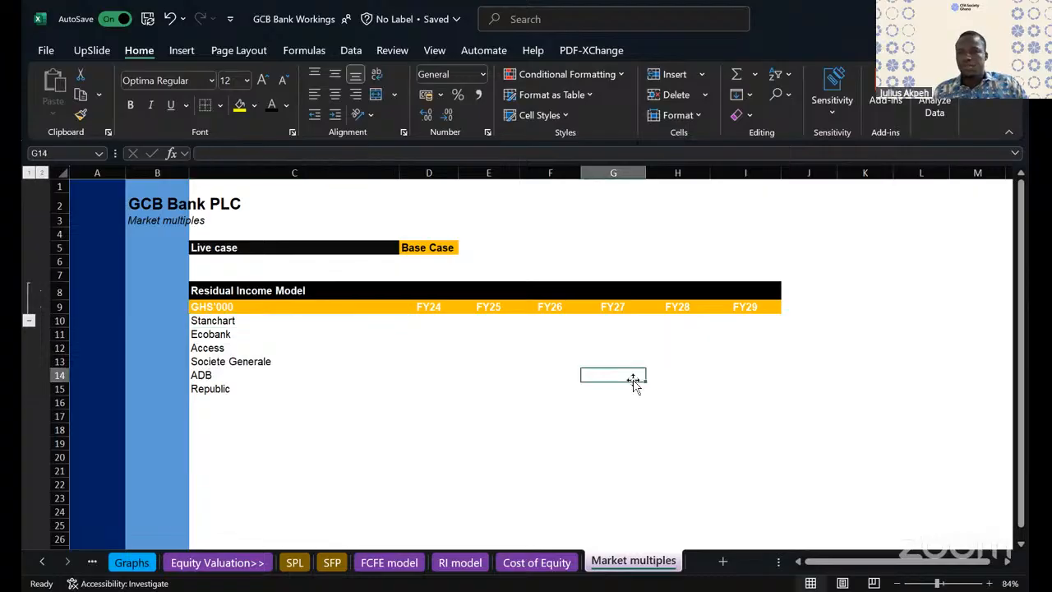
text(=6/32)
key(Return)
click(623, 374)
key(Delete)
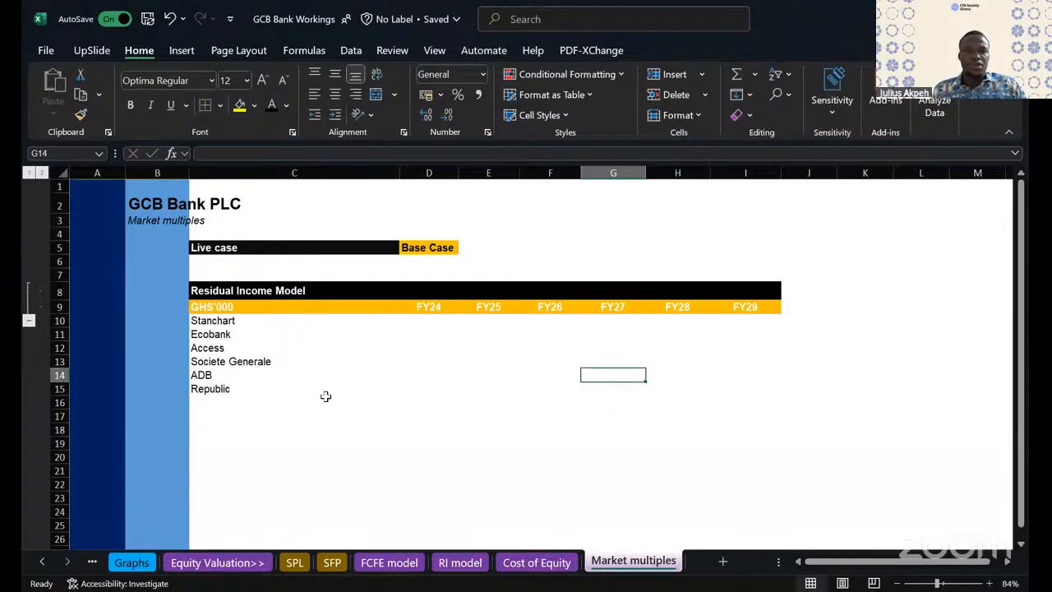
- Add CAL to the bank list in C16, below Republic
drag(219, 320, 228, 376)
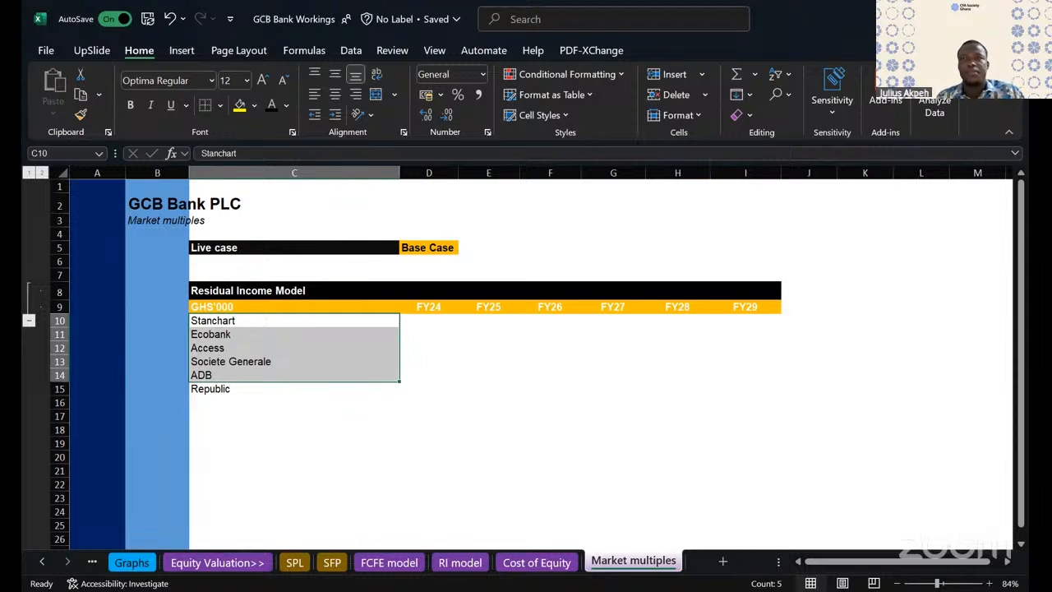
key(alt+Tab)
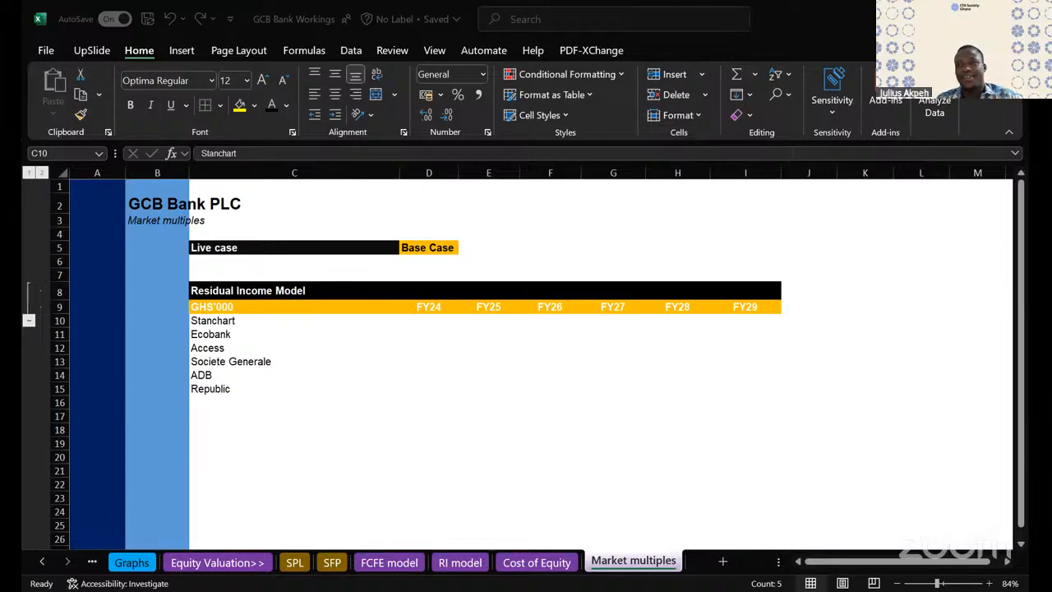
click(207, 400)
text(CAL)
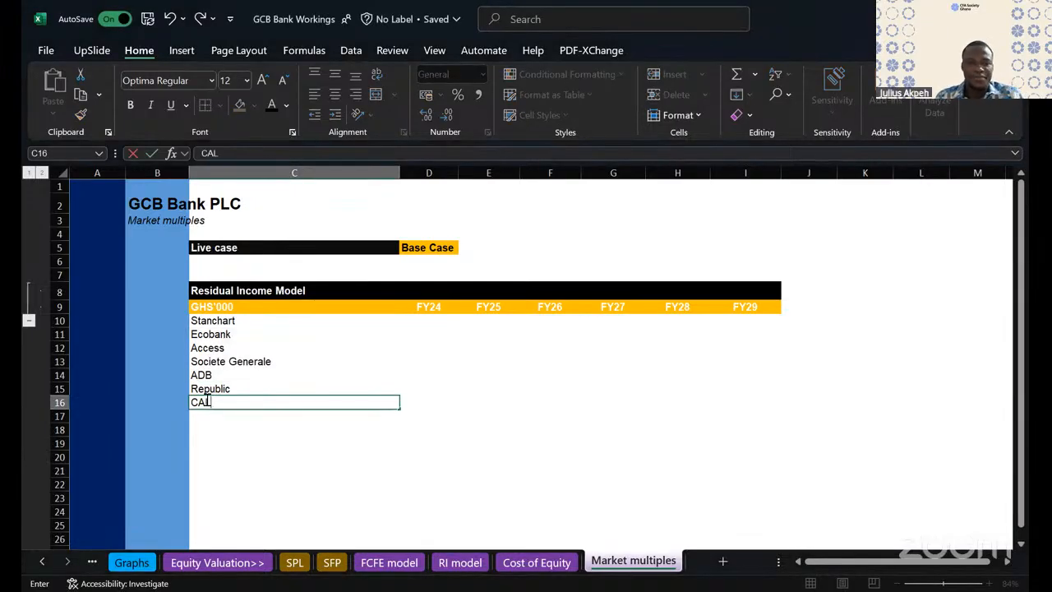
click(529, 386)
click(206, 404)
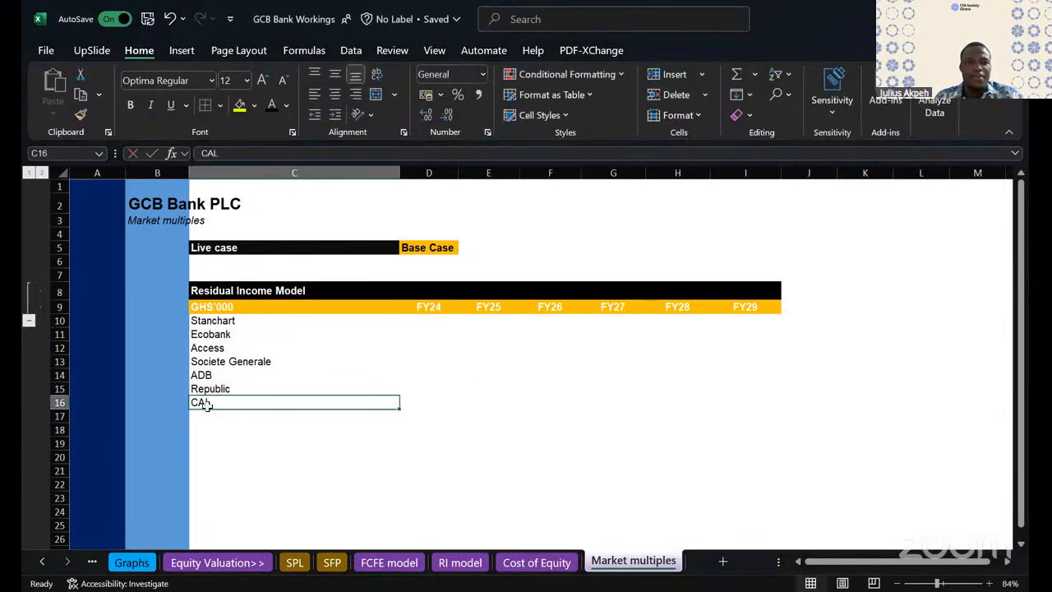
- Clear the GHS'000 unit label from the header cell C9
click(212, 325)
drag(212, 326, 242, 344)
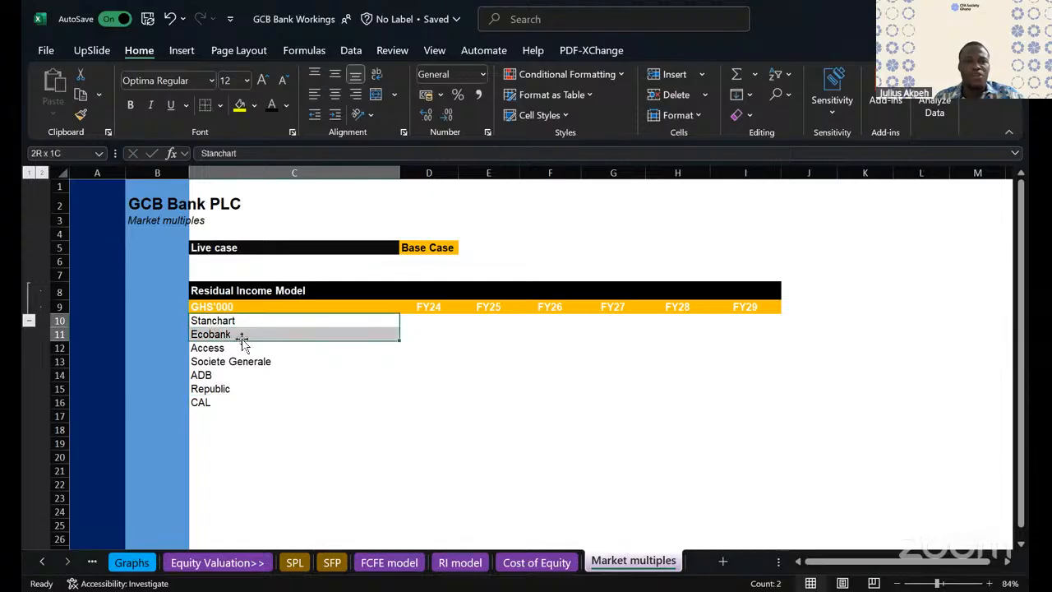
click(222, 306)
key(Delete)
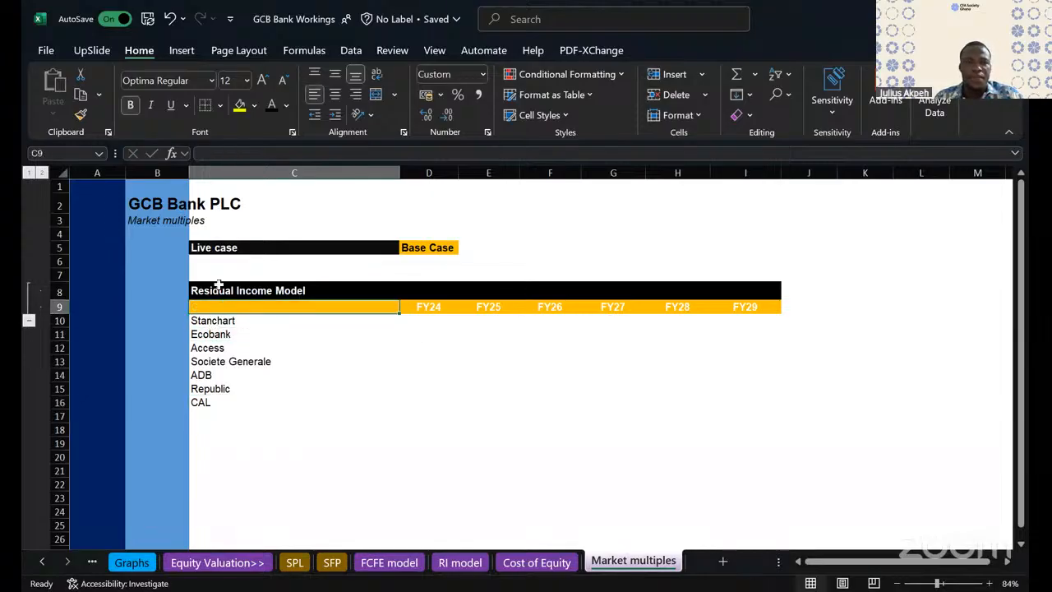
- Replace the section heading in C8 with "Comparable banks - GSE"
click(219, 290)
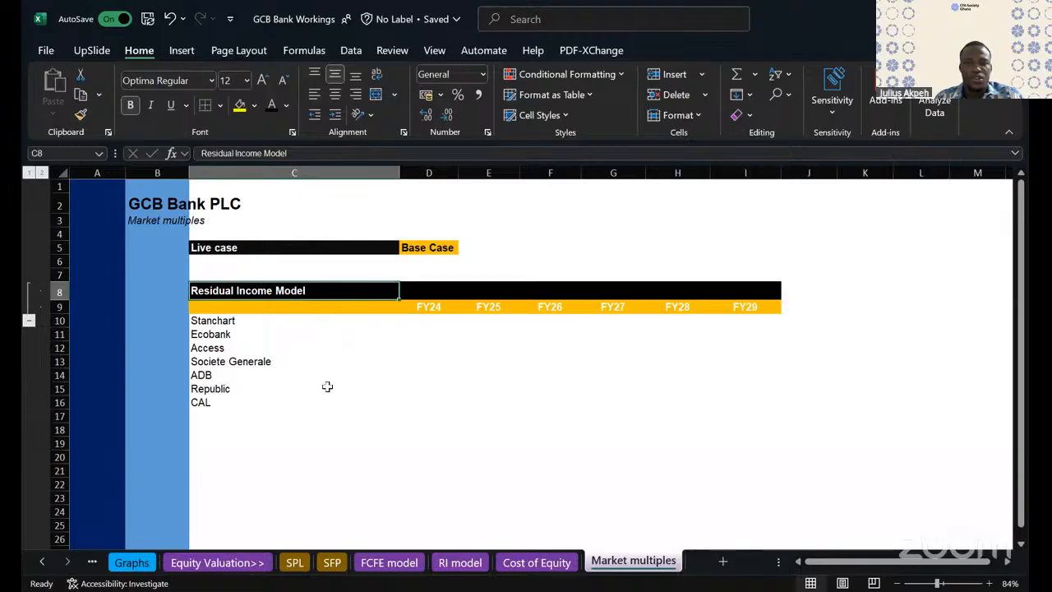
text(Compa)
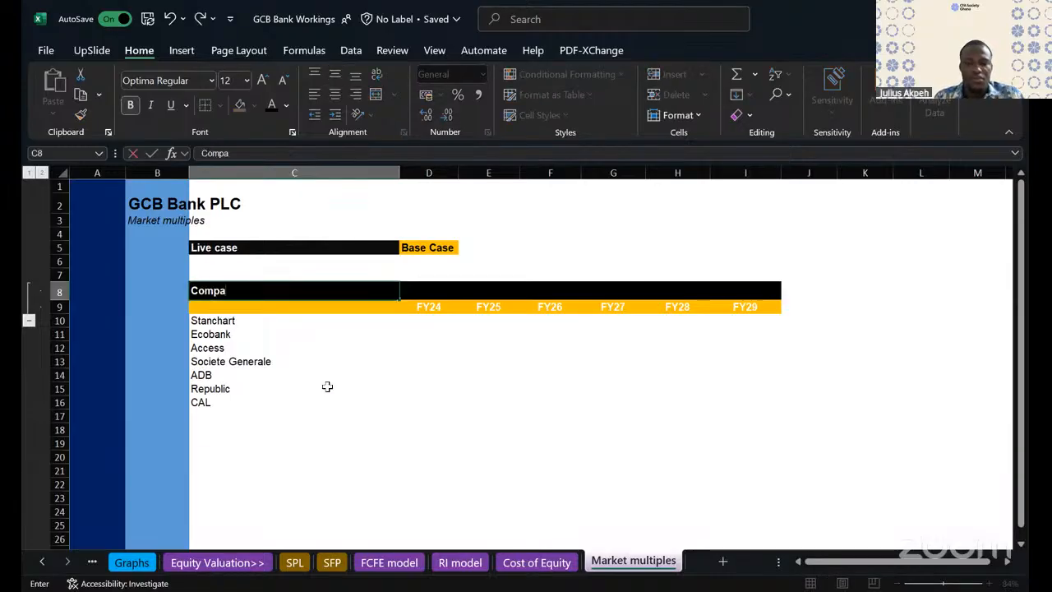
text(rable companie)
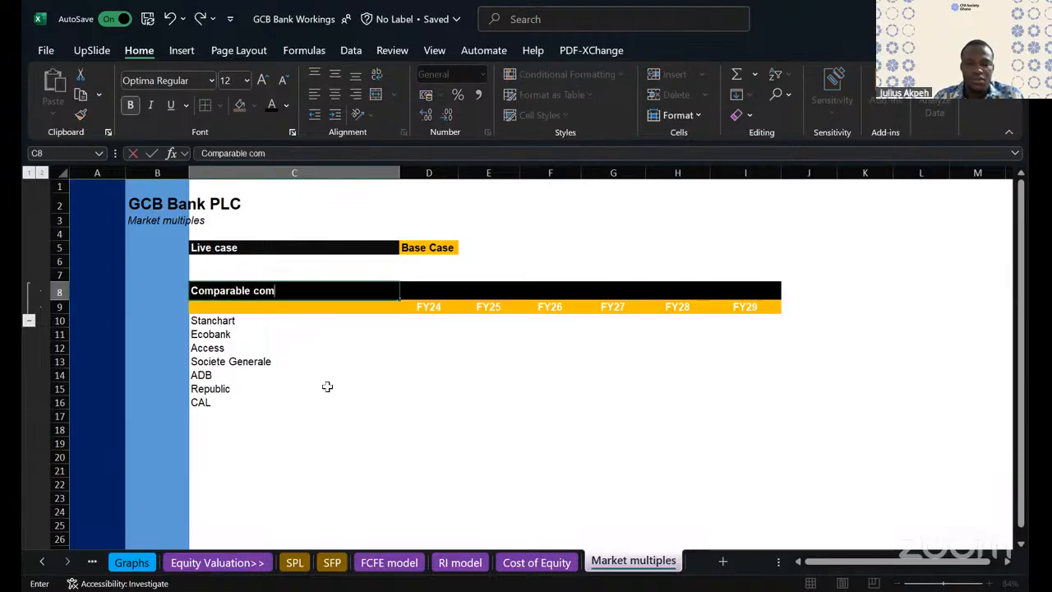
key(BackSpace)
key(BackSpace)
key(BackSpace)
key(BackSpace)
key(BackSpace)
key(BackSpace)
key(BackSpace)
key(BackSpace)
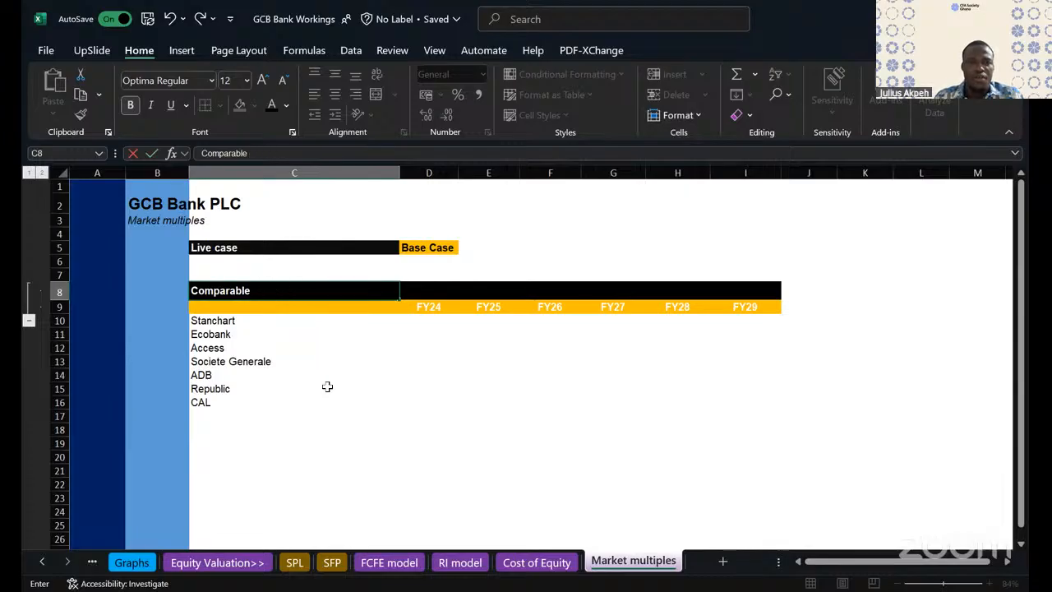
text(banks -)
key(BackSpace)
text(- GSE)
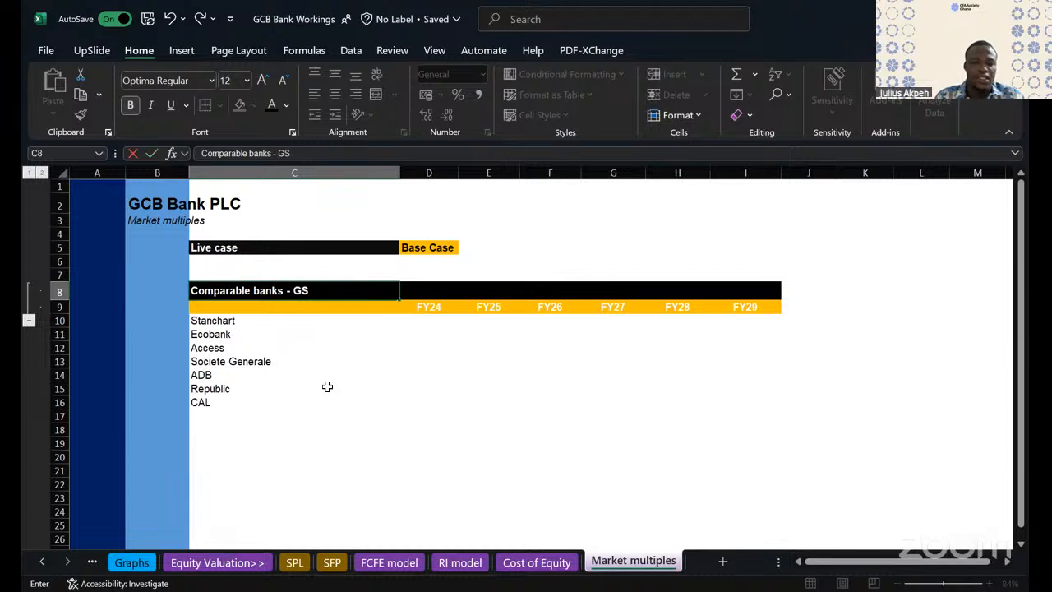
click(396, 437)
click(243, 352)
- Replace the FY24 column header in D9 with "Ticker symbol"
click(416, 306)
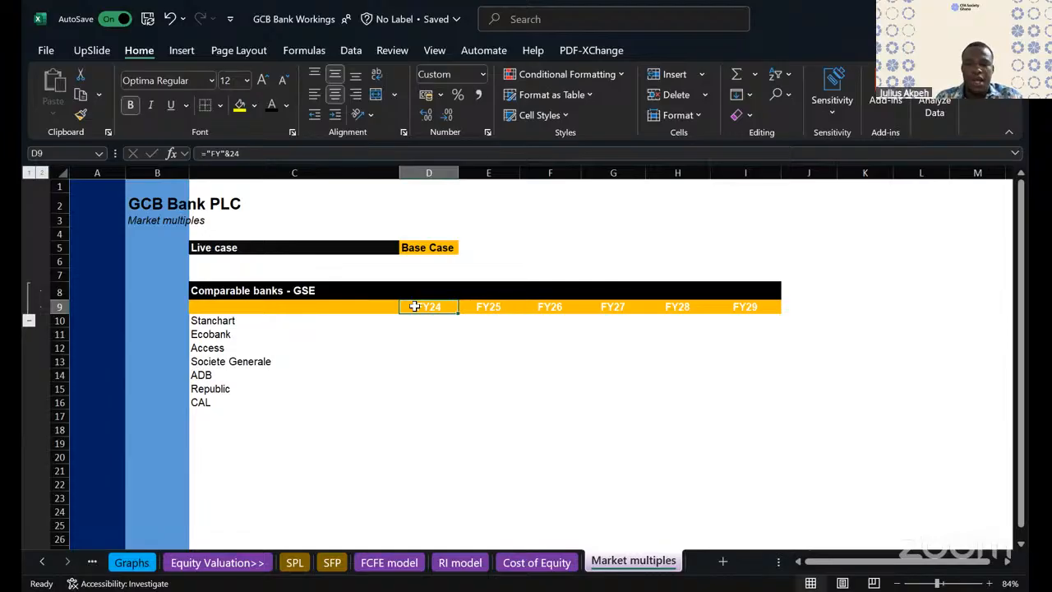
text(Ticker)
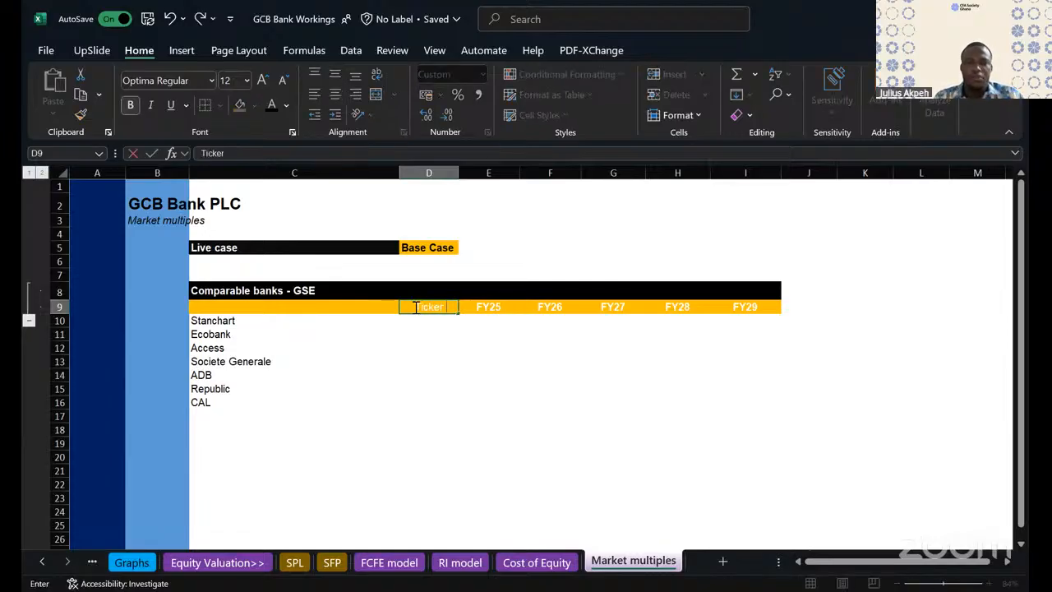
text( symb)
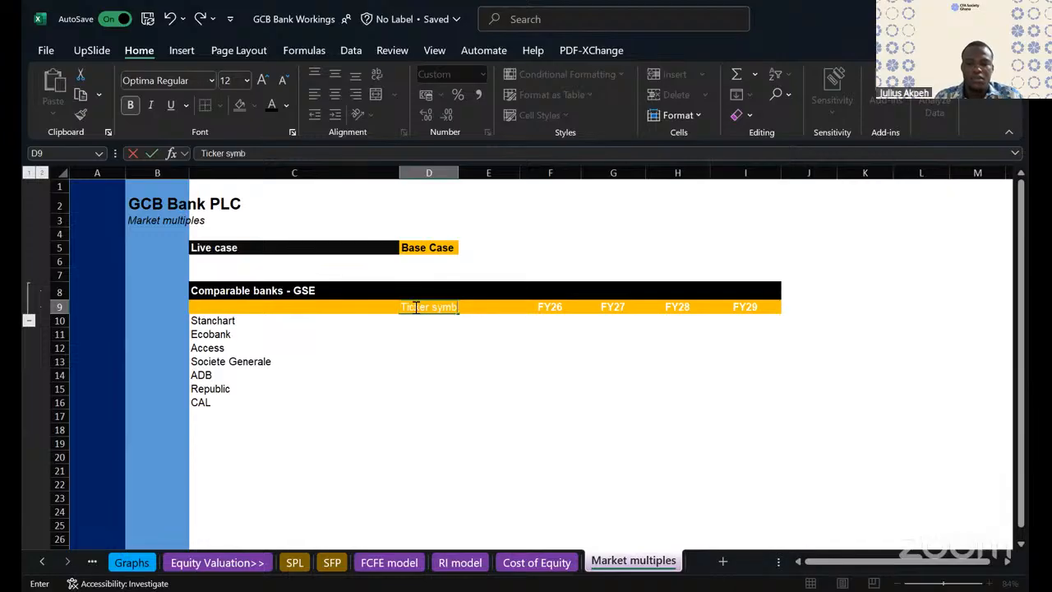
text(ol)
click(506, 418)
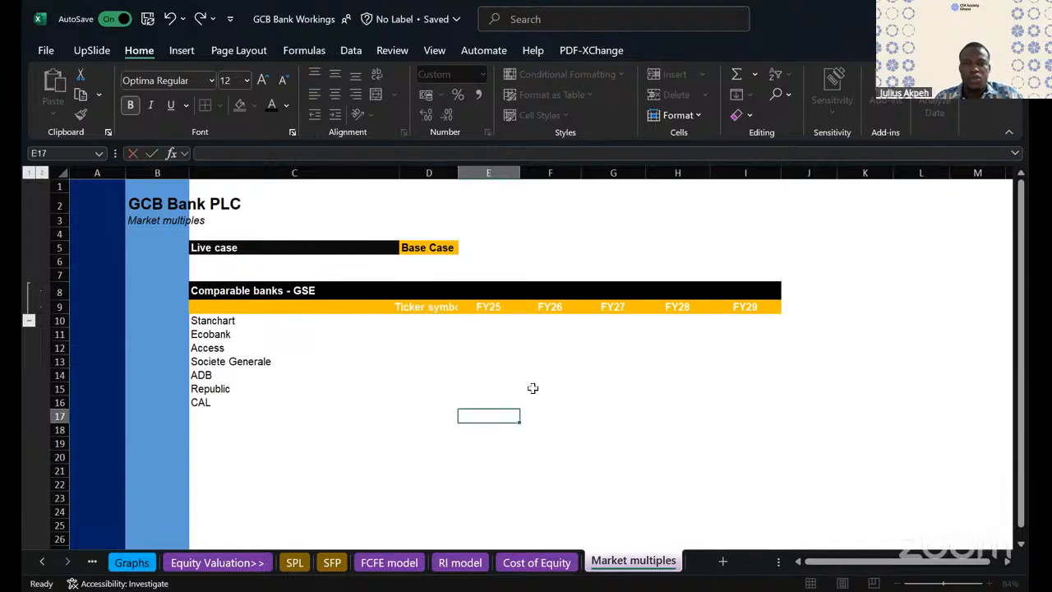
click(447, 306)
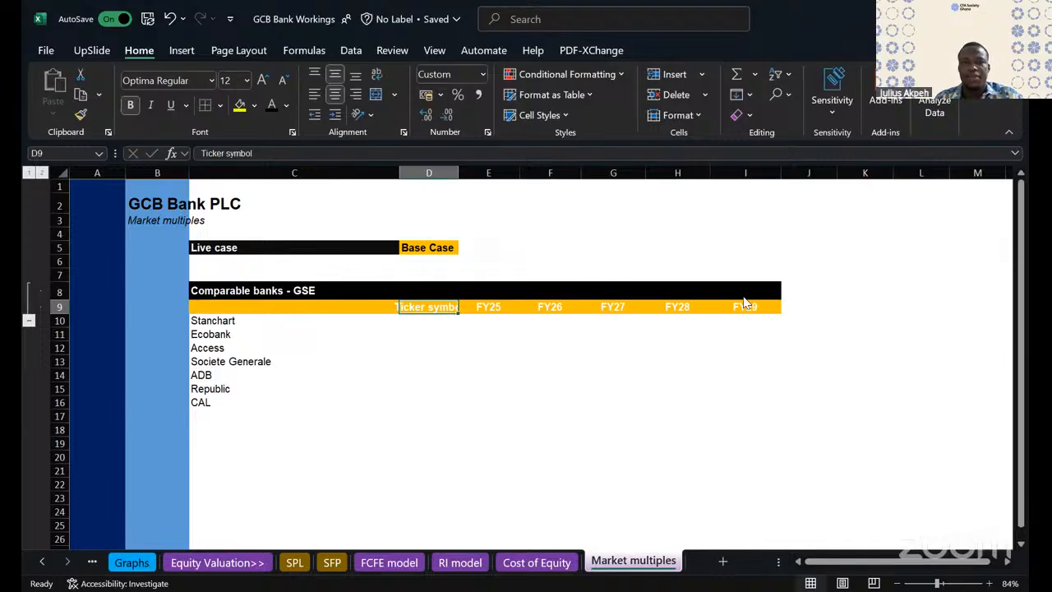
- Auto-fit column D's width to the "Ticker symbol" header
click(427, 292)
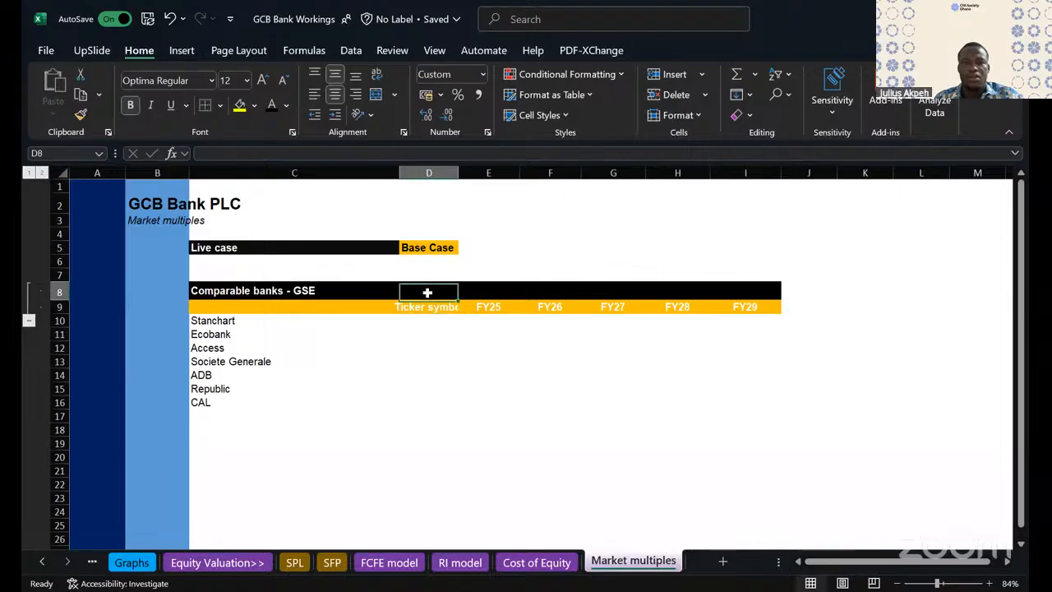
double_click(459, 172)
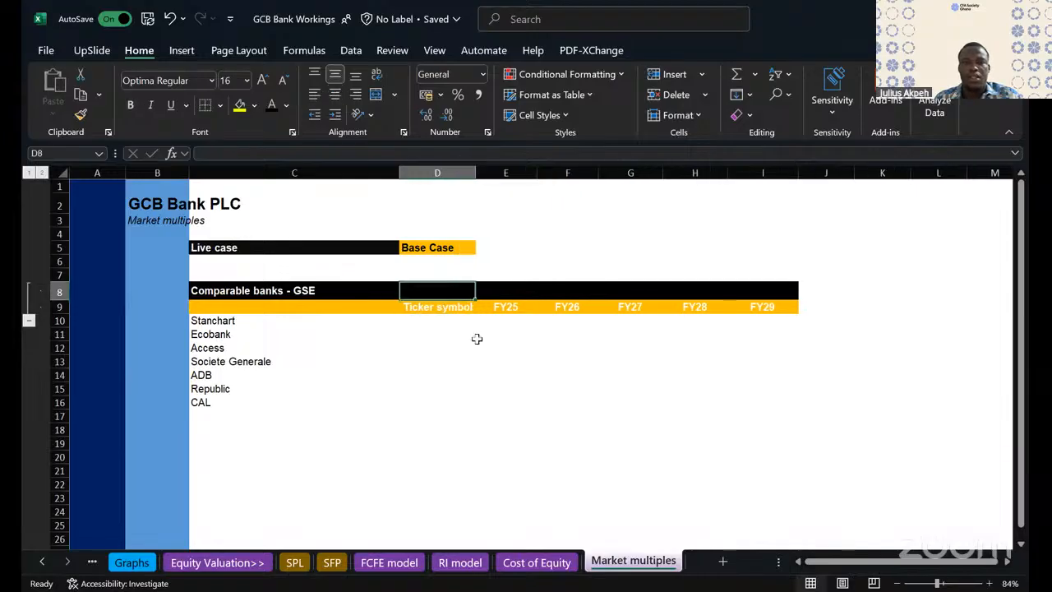
click(463, 387)
click(441, 307)
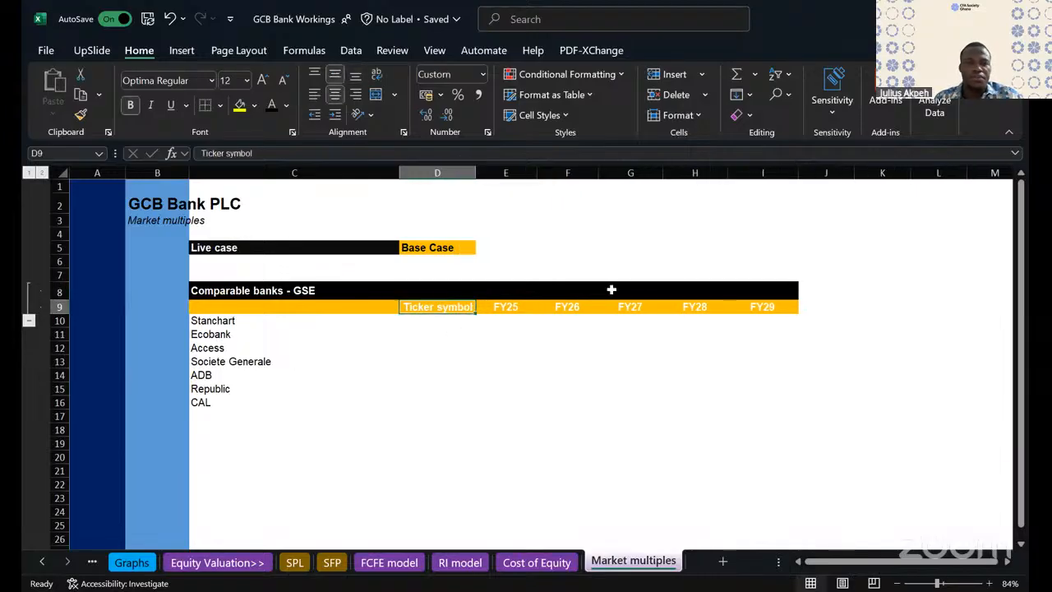
- Clear the FY25 to FY29 year headers from E9:I9
click(506, 307)
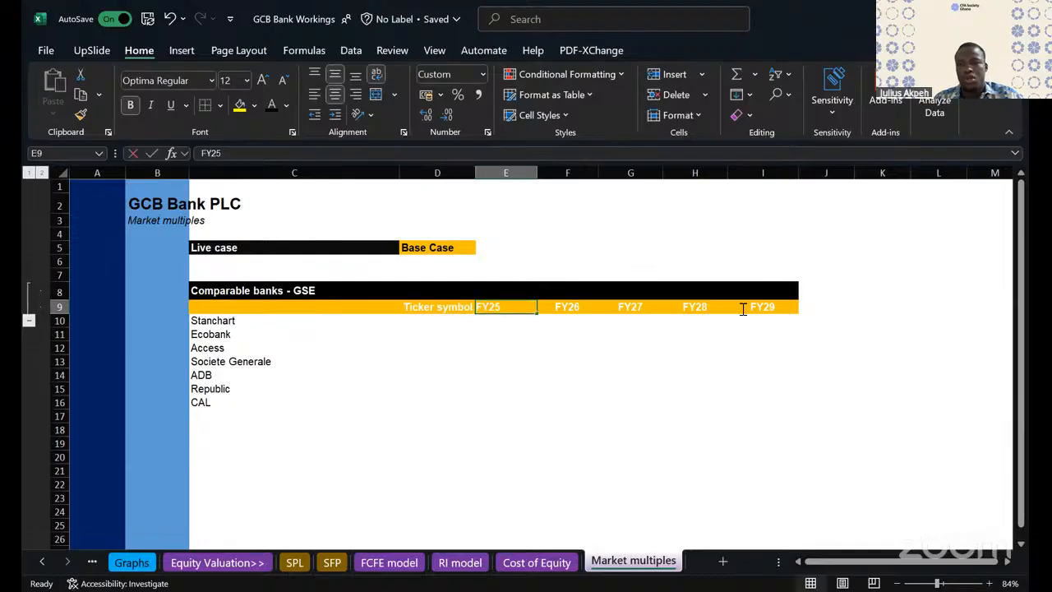
click(583, 376)
click(514, 305)
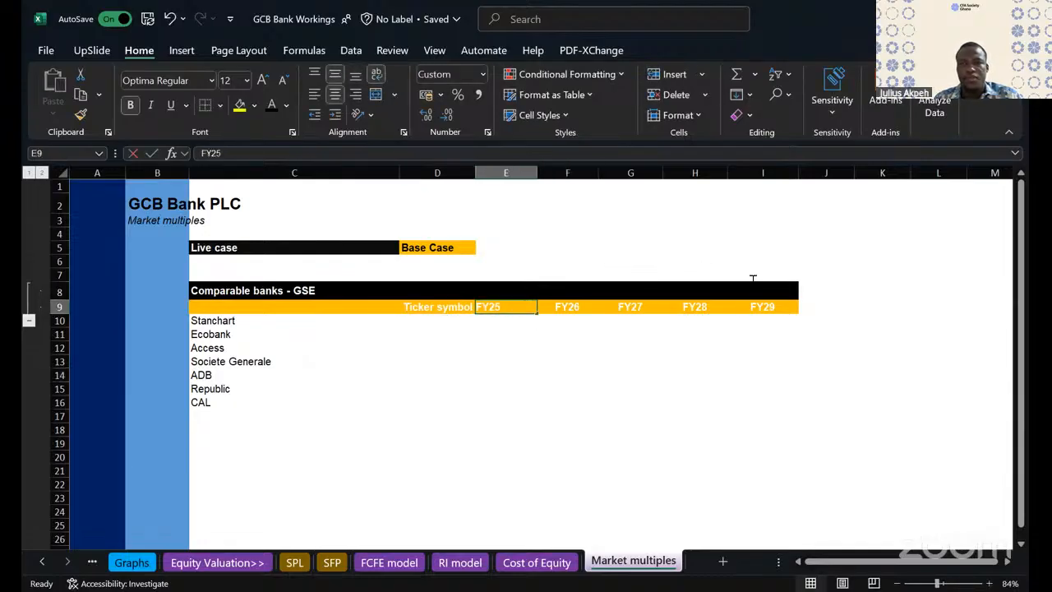
click(547, 391)
drag(508, 309, 793, 316)
key(Delete)
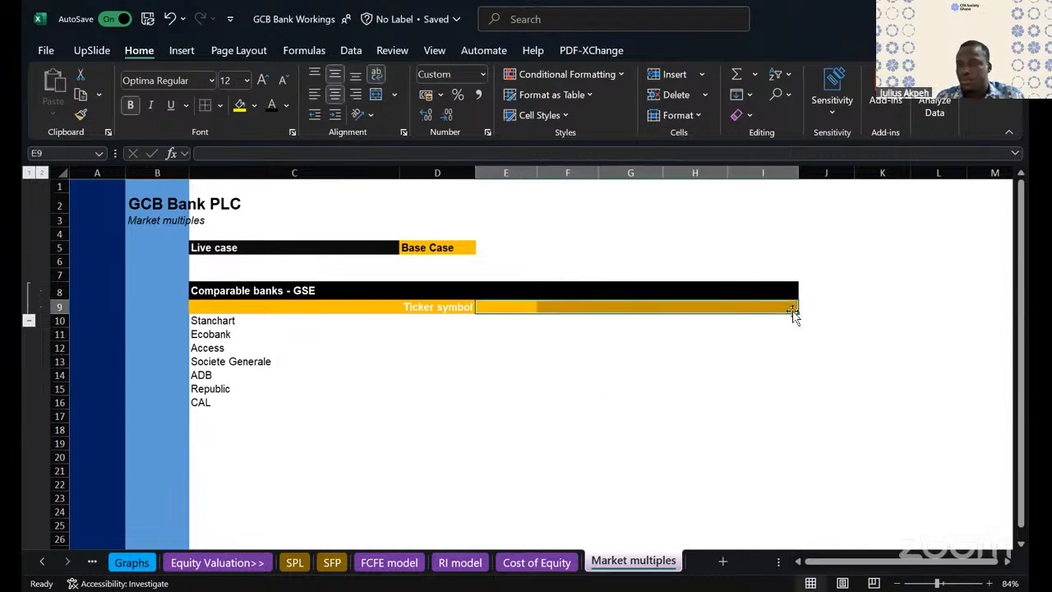
- Enter the column headers "Earnings" in E9 and "Average BV" in F9
click(503, 306)
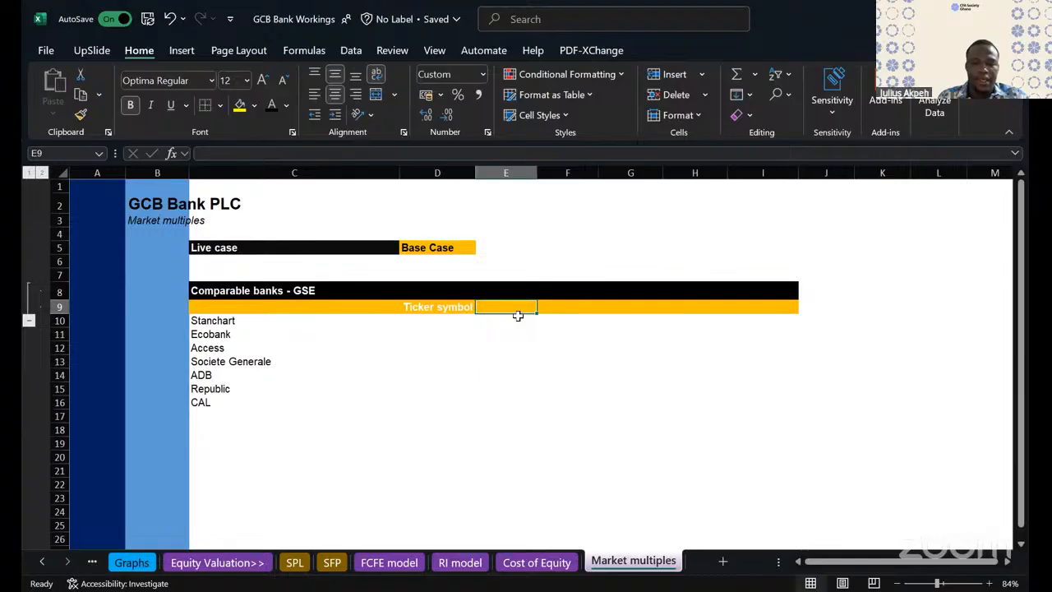
text(Earnings)
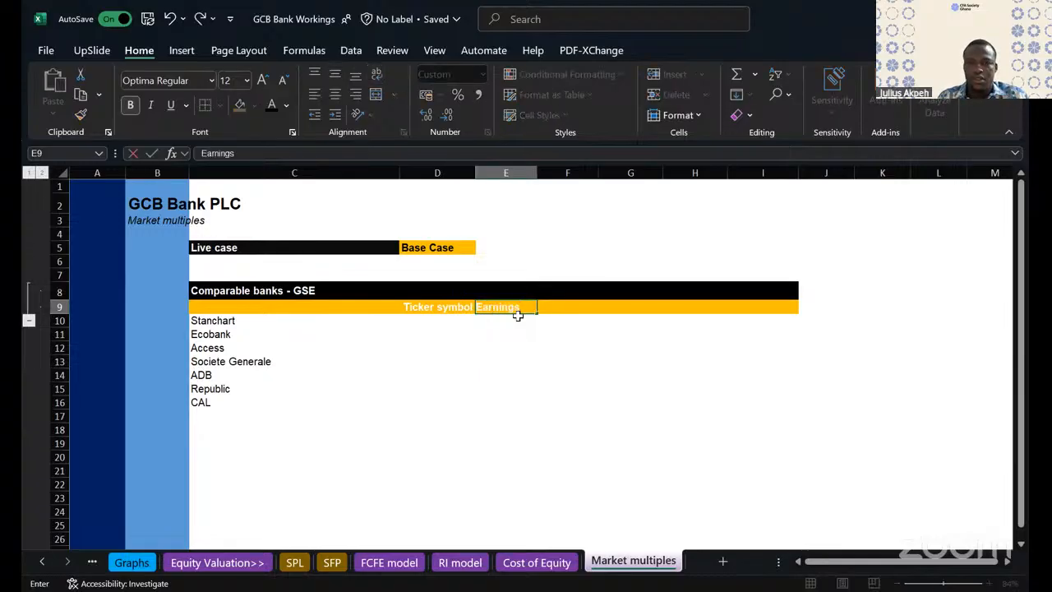
key(Tab)
text(A)
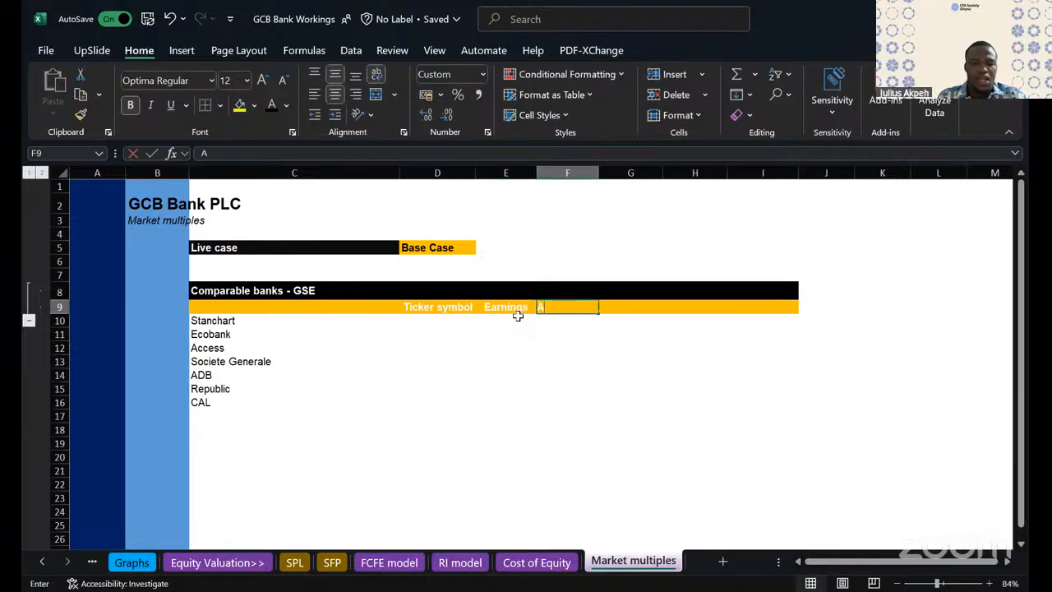
text(verage book values)
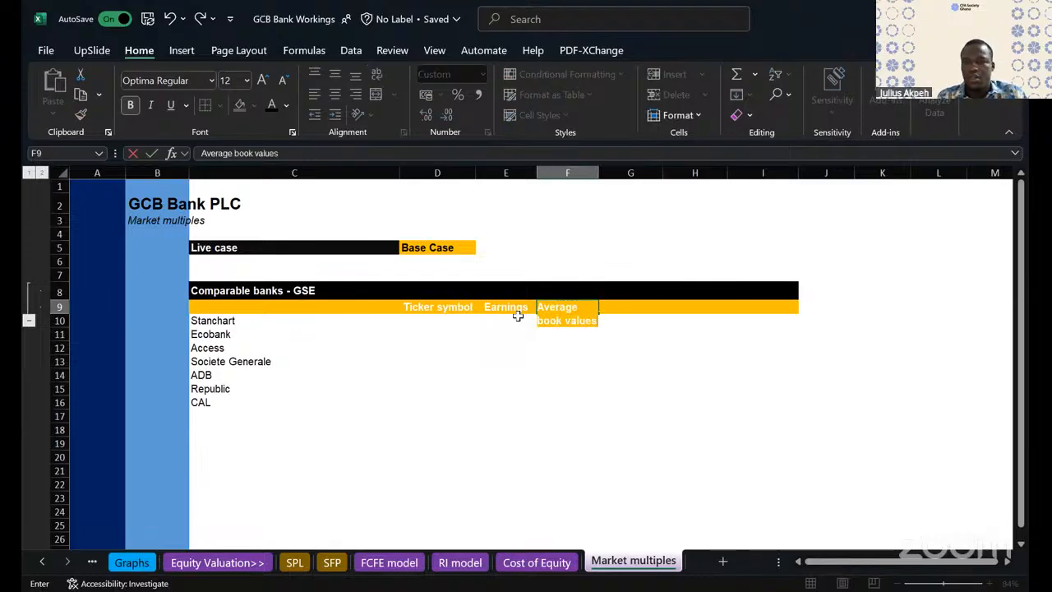
key(BackSpace)
key(BackSpace)
key(BackSpace)
key(BackSpace)
key(BackSpace)
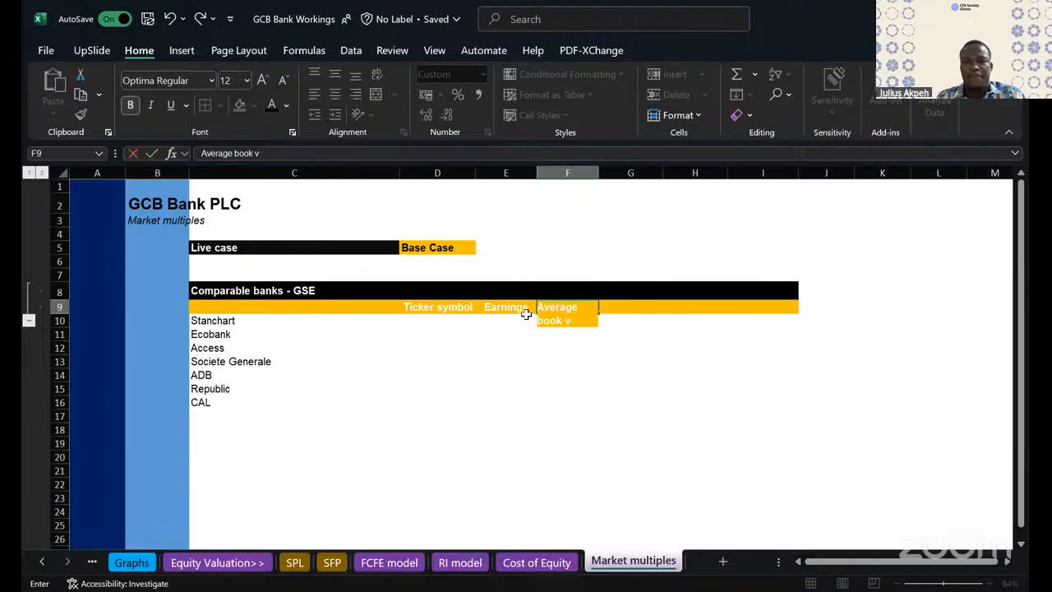
key(BackSpace)
key(BackSpace)
key(BackSpace)
key(BackSpace)
key(BackSpace)
key(BackSpace)
key(BackSpace)
text(BV)
click(526, 374)
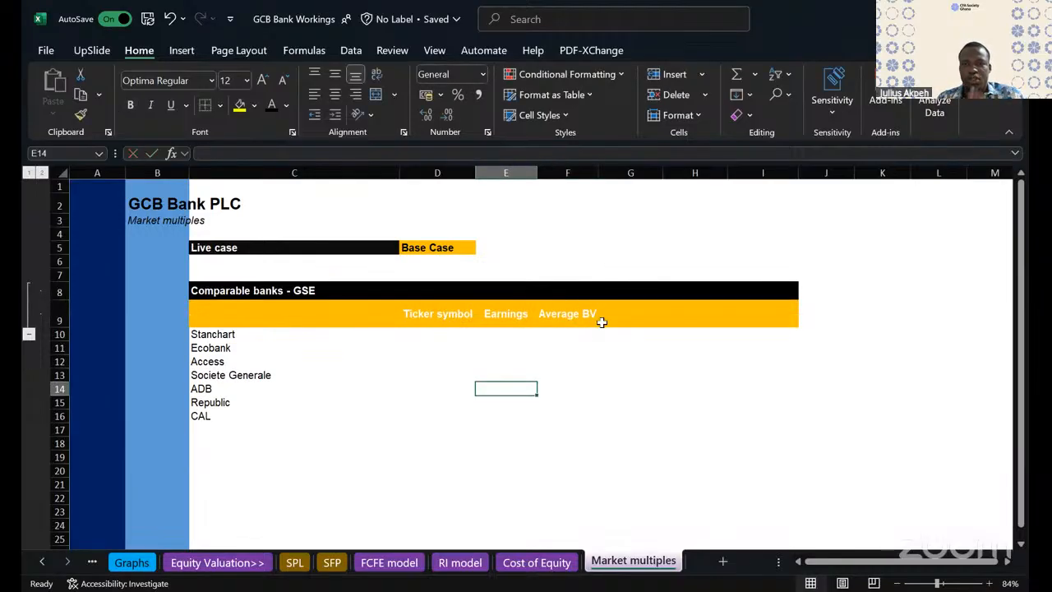
- Reduce the height of header row 9 to fit a single line of text
click(576, 312)
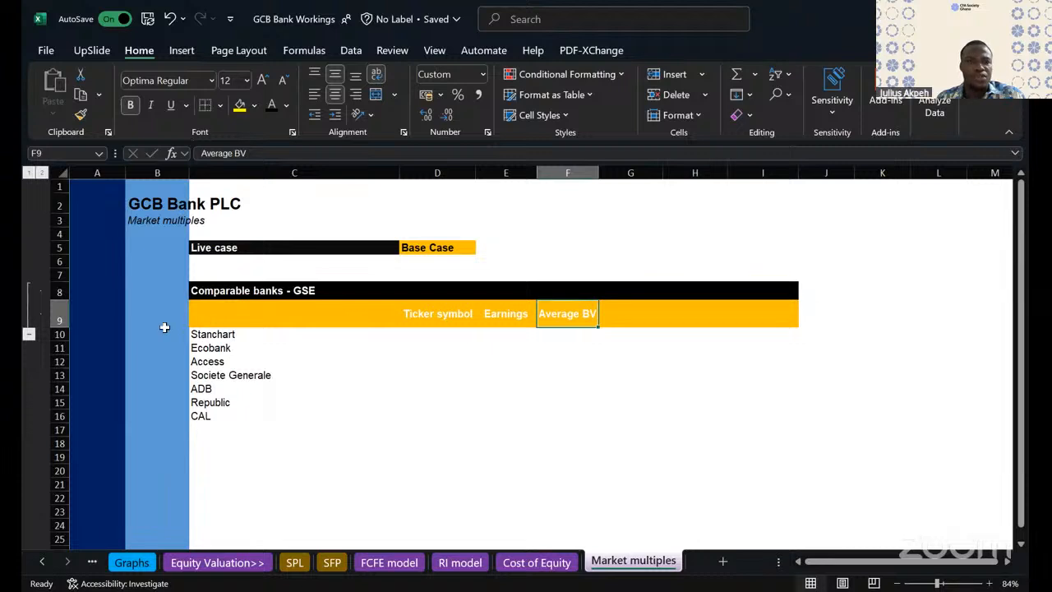
drag(64, 327, 66, 315)
click(448, 372)
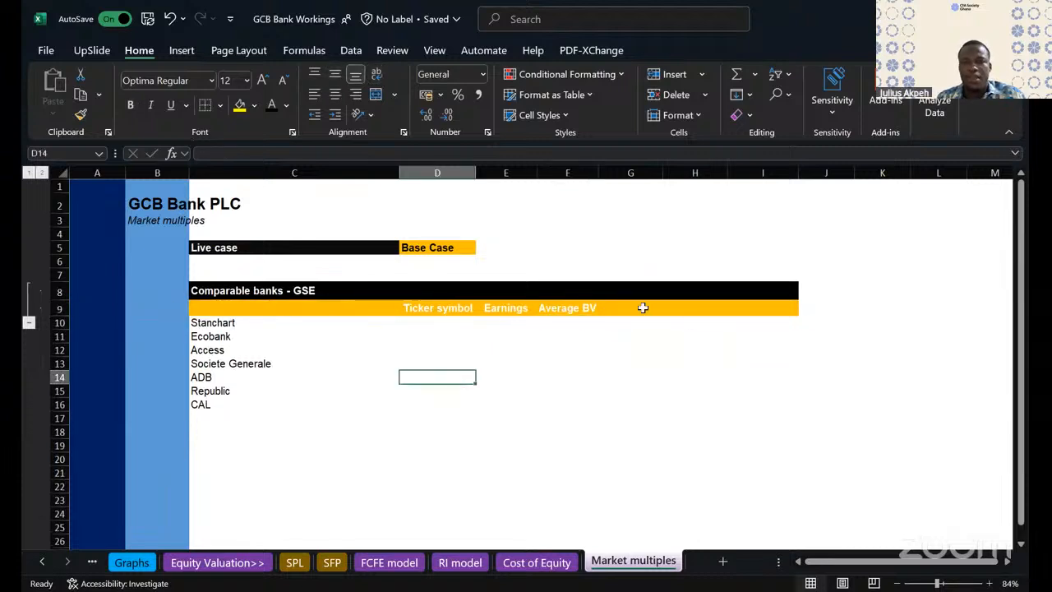
- Enter the column header "P/B" in G9
click(618, 307)
text(P/B)
click(712, 363)
- Delete columns H to J to remove the unused part of the table's header band
drag(692, 179, 816, 179)
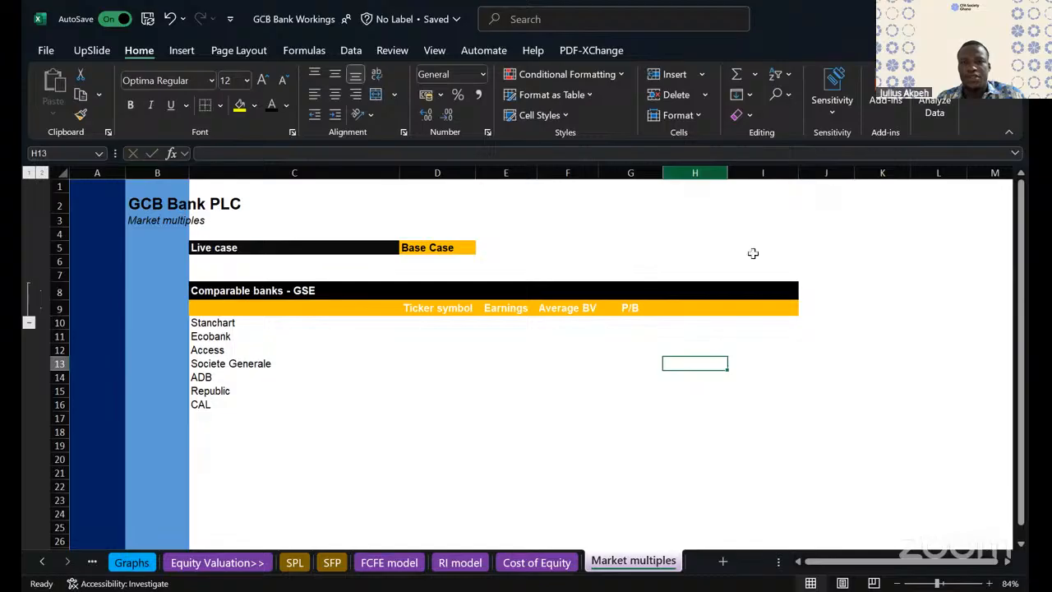
right_click(796, 415)
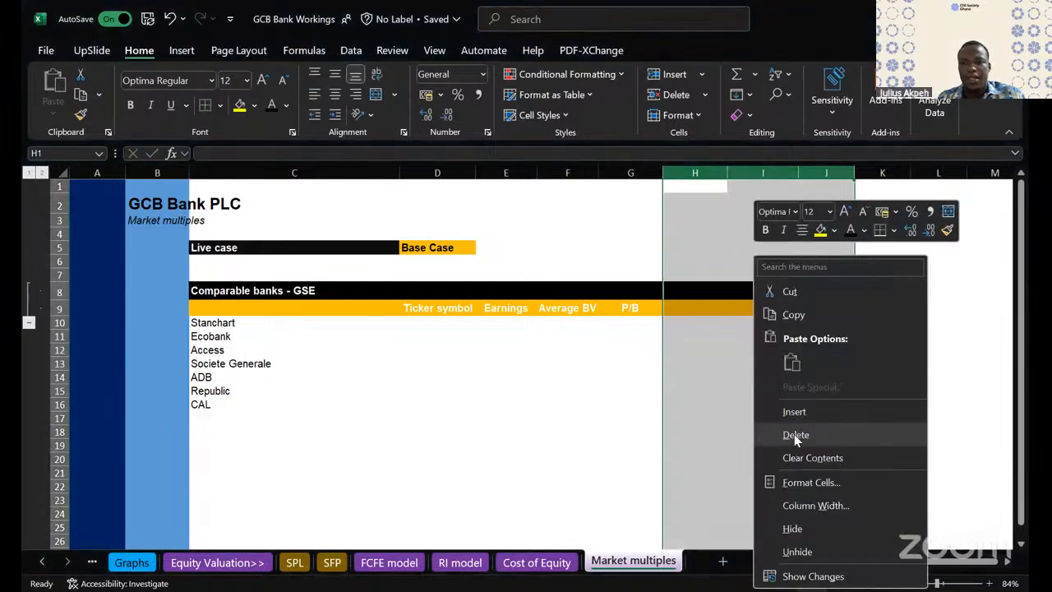
click(500, 388)
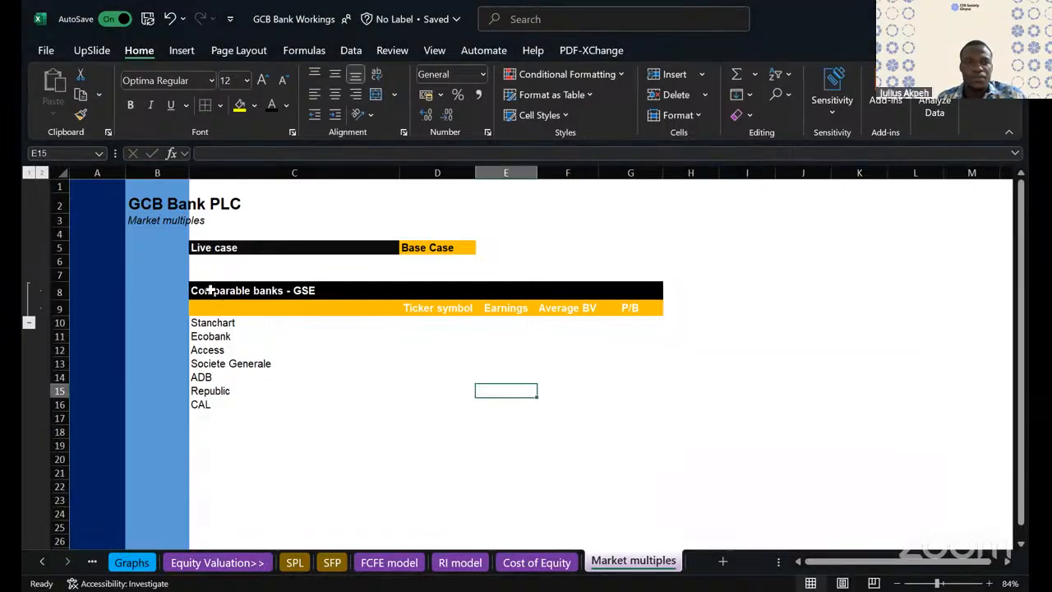
- Copy the black heading formatting from row 8 onto the column headers in C9:G9
click(213, 309)
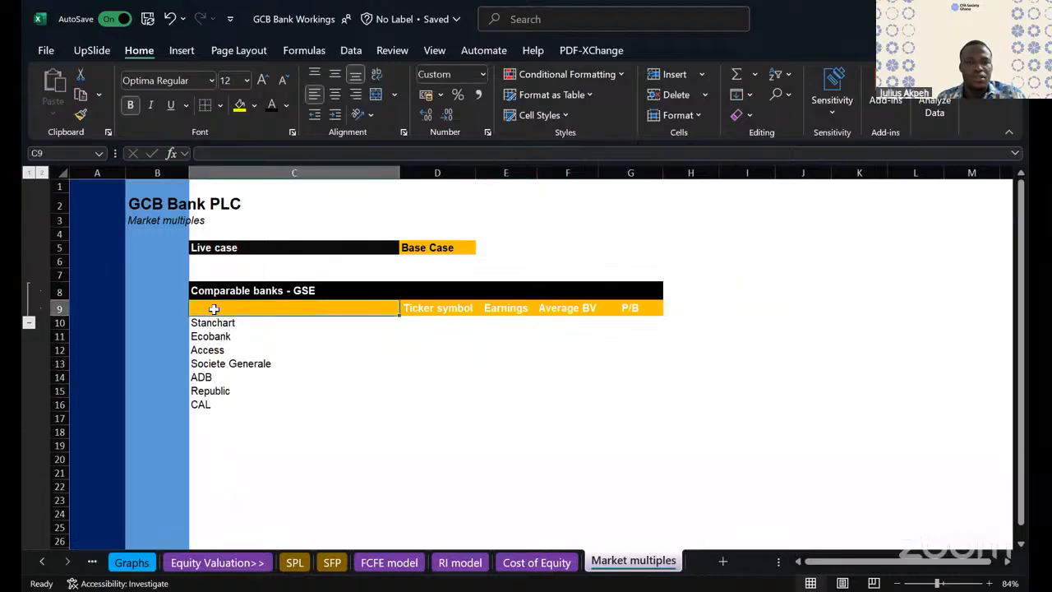
click(237, 288)
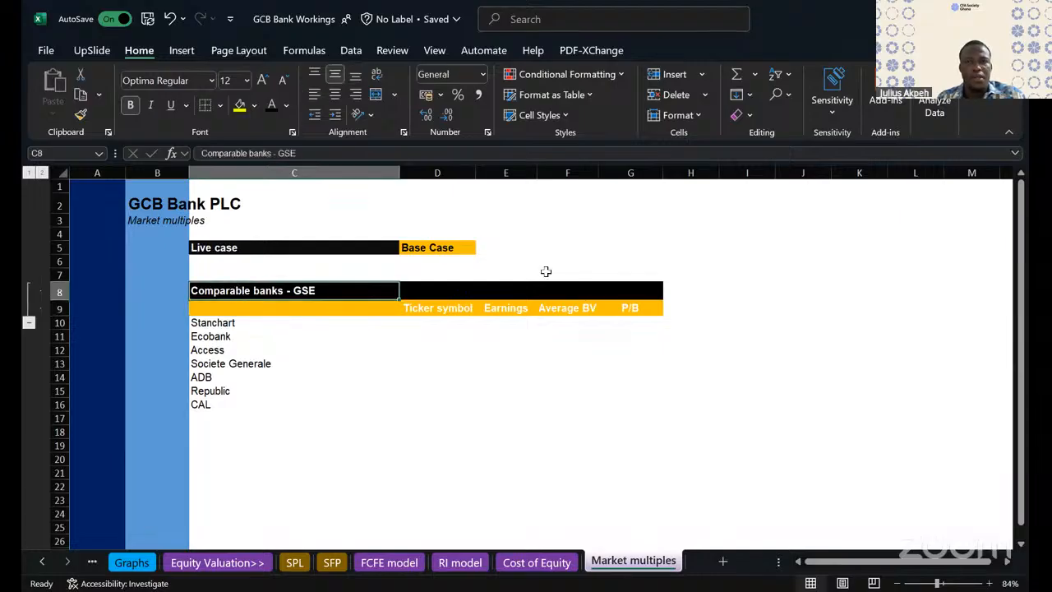
shift+click(621, 287)
click(83, 114)
mouse_move(239, 307)
mouse_down()
mouse_move(576, 286)
mouse_move(626, 304)
mouse_up()
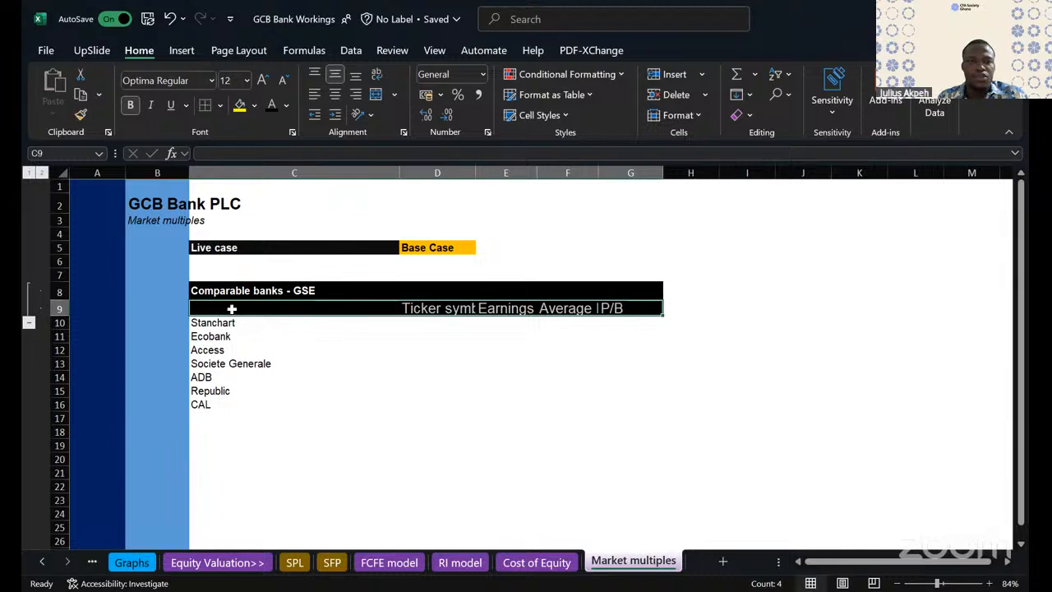
- Copy the "Comparable banks - GSE" heading from C8 into C9
click(228, 288)
key(ctrl+c)
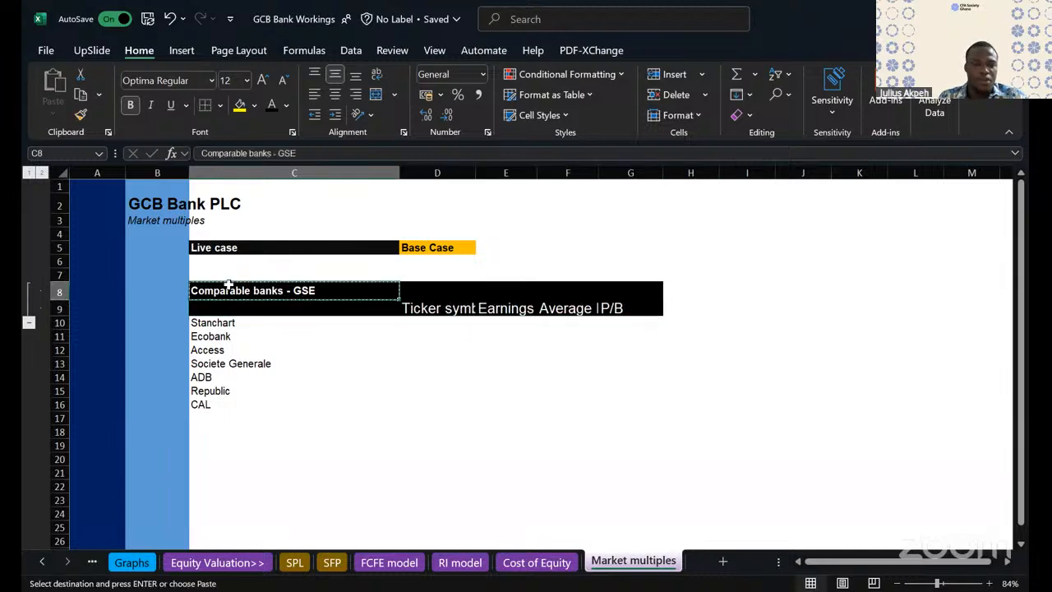
click(226, 306)
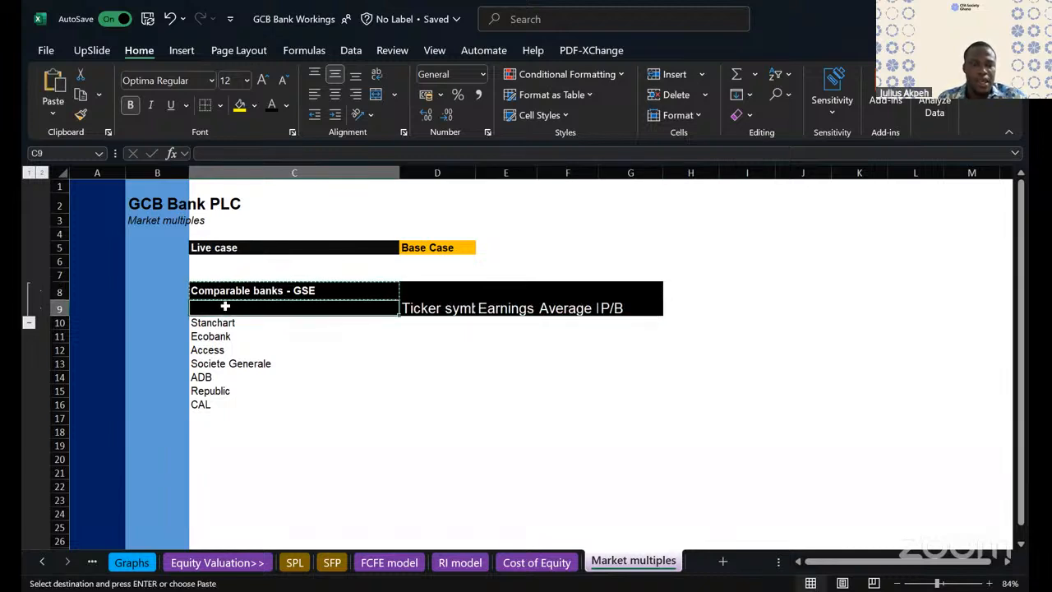
key(ctrl+v)
key(Escape)
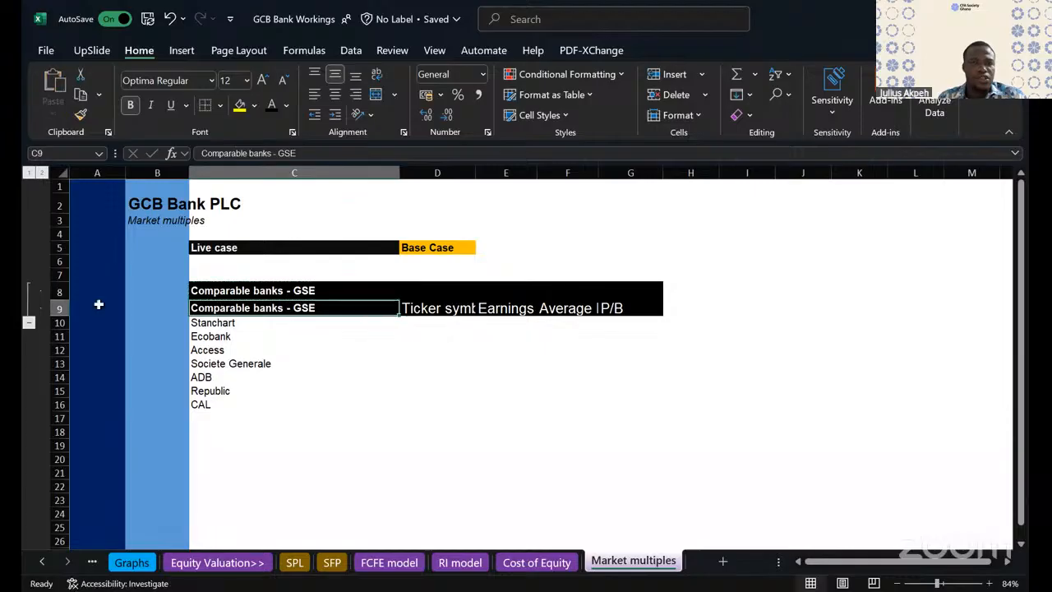
- Delete row 8, leaving a single row with the table heading and column headers
click(58, 292)
right_click(64, 298)
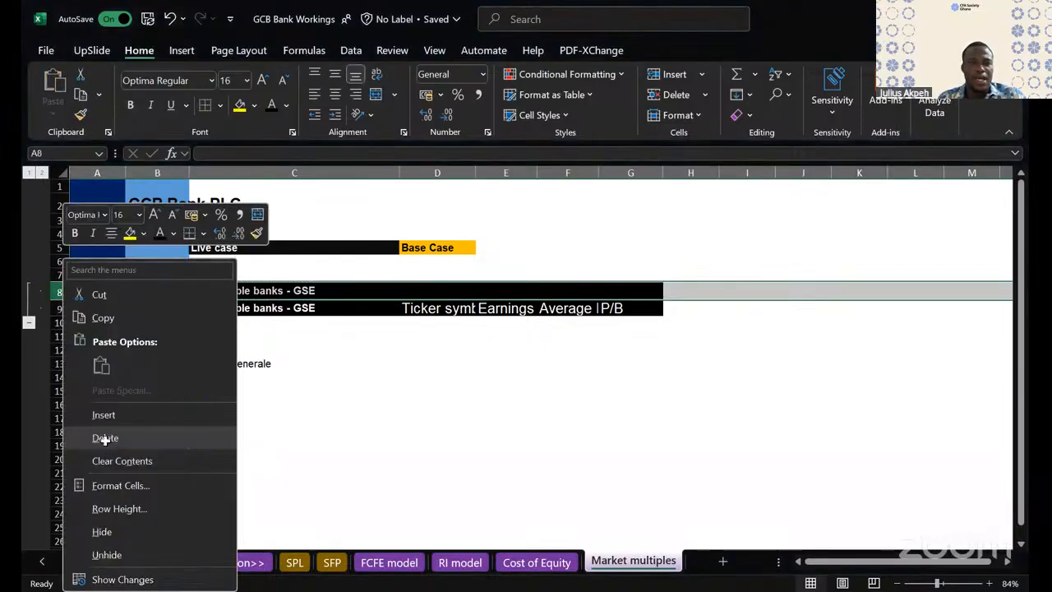
click(105, 438)
click(461, 289)
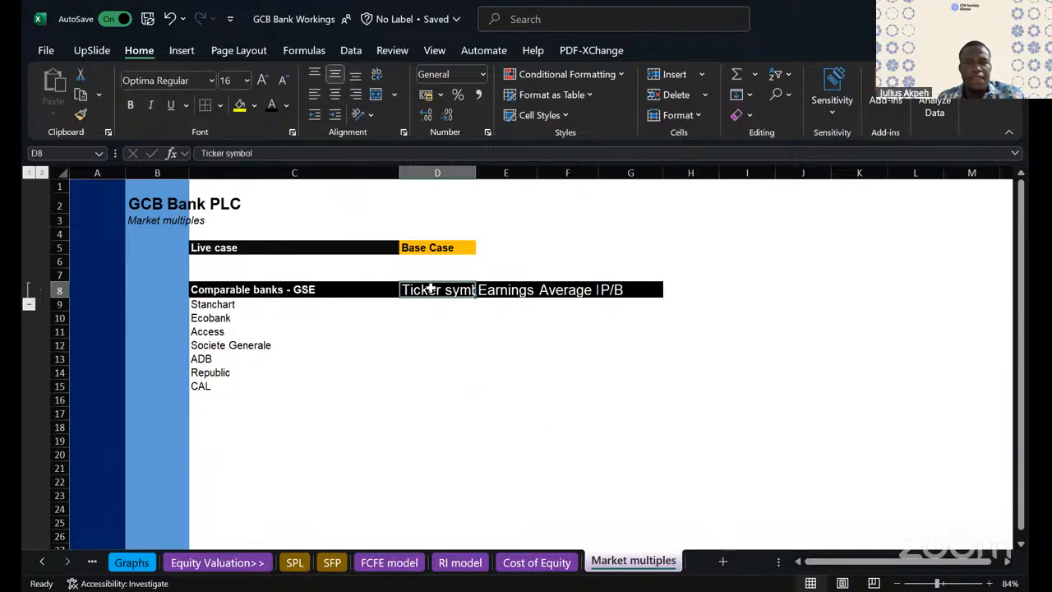
- Set the font of the header row C8:G8 to Arial
click(316, 286)
drag(317, 286, 612, 289)
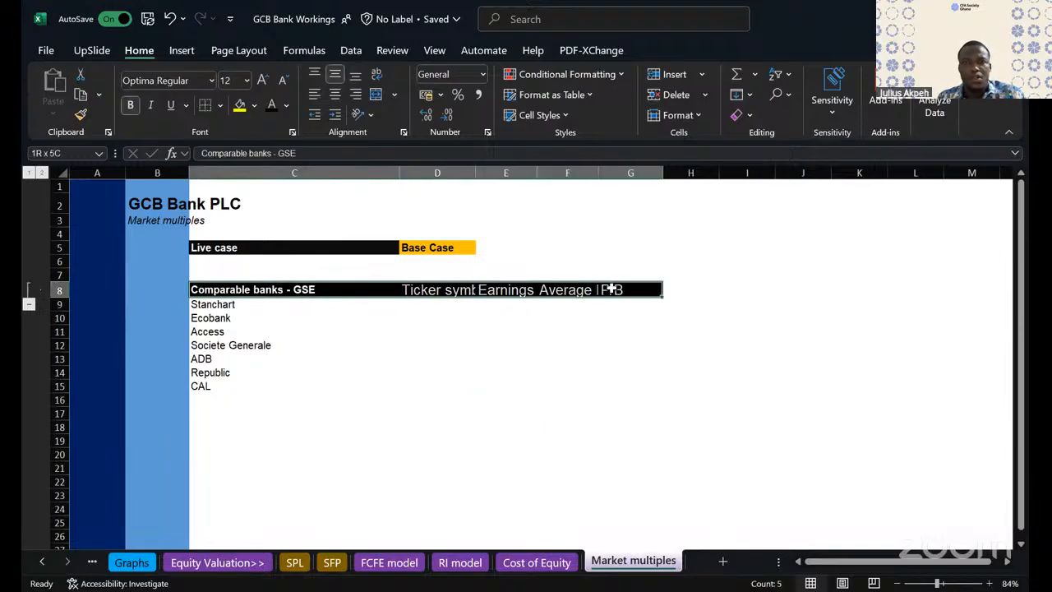
click(212, 83)
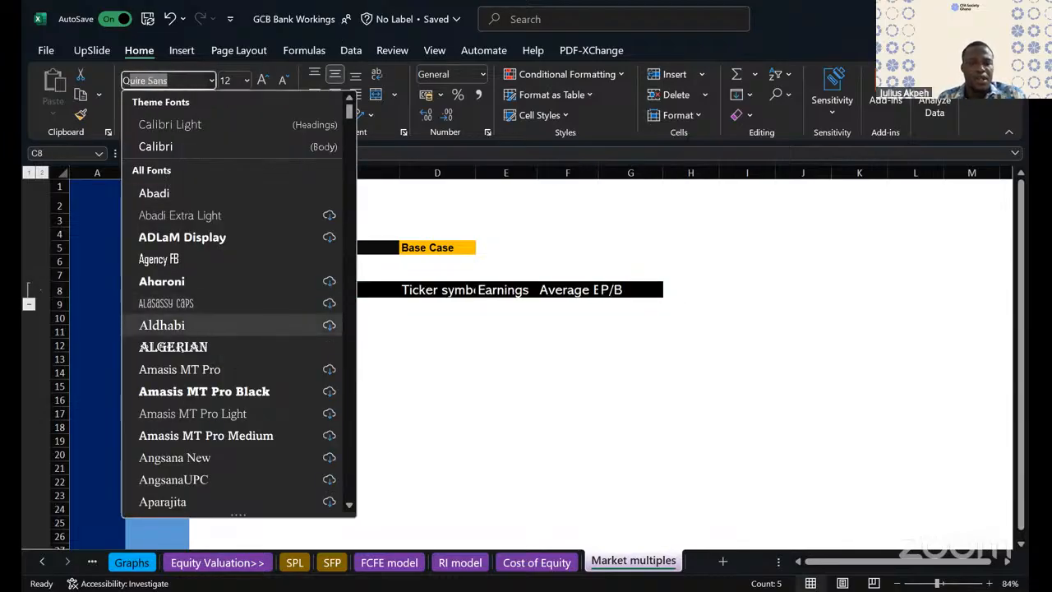
text(Qarial)
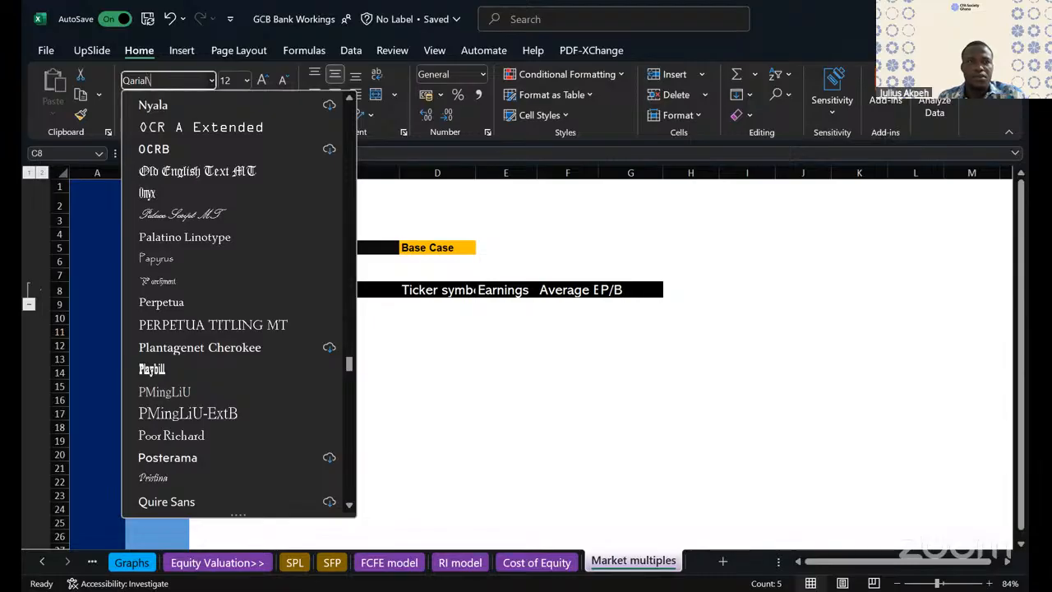
key(BackSpace)
key(BackSpace)
key(BackSpace)
key(BackSpace)
key(BackSpace)
key(BackSpace)
text(Ari)
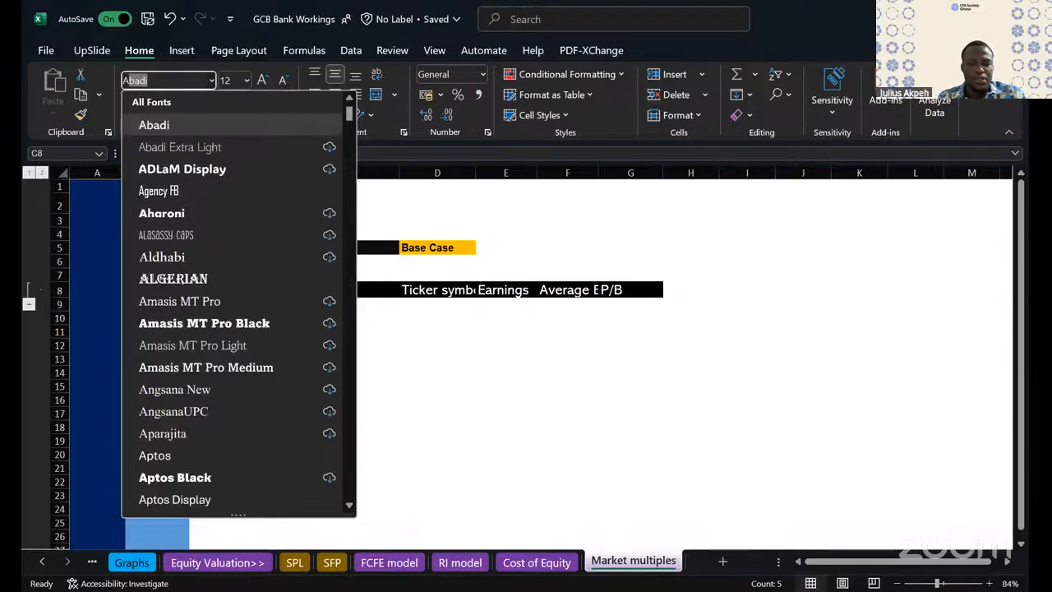
key(Return)
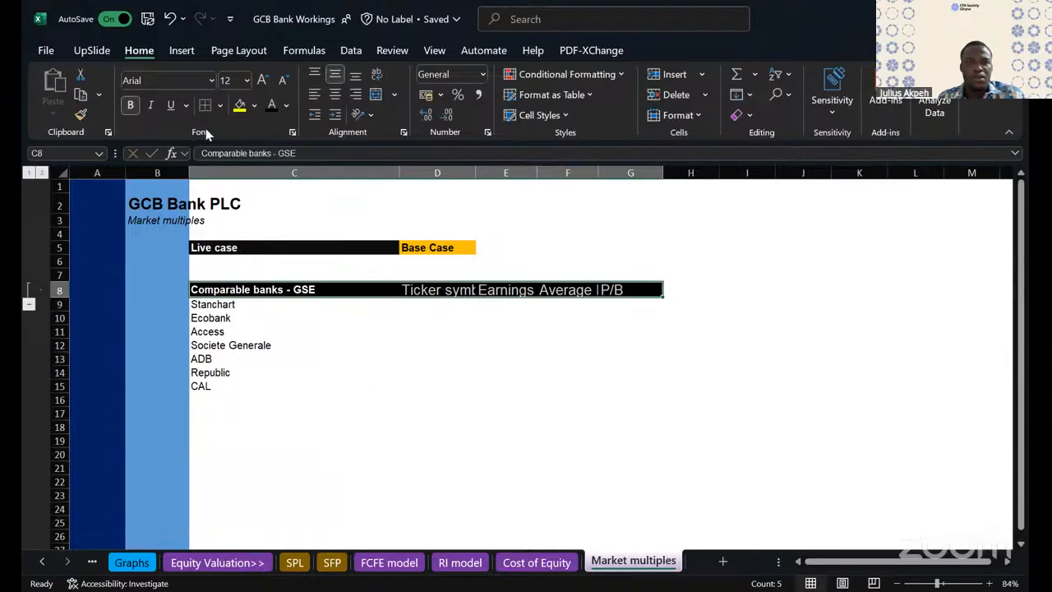
click(211, 80)
text(Arial)
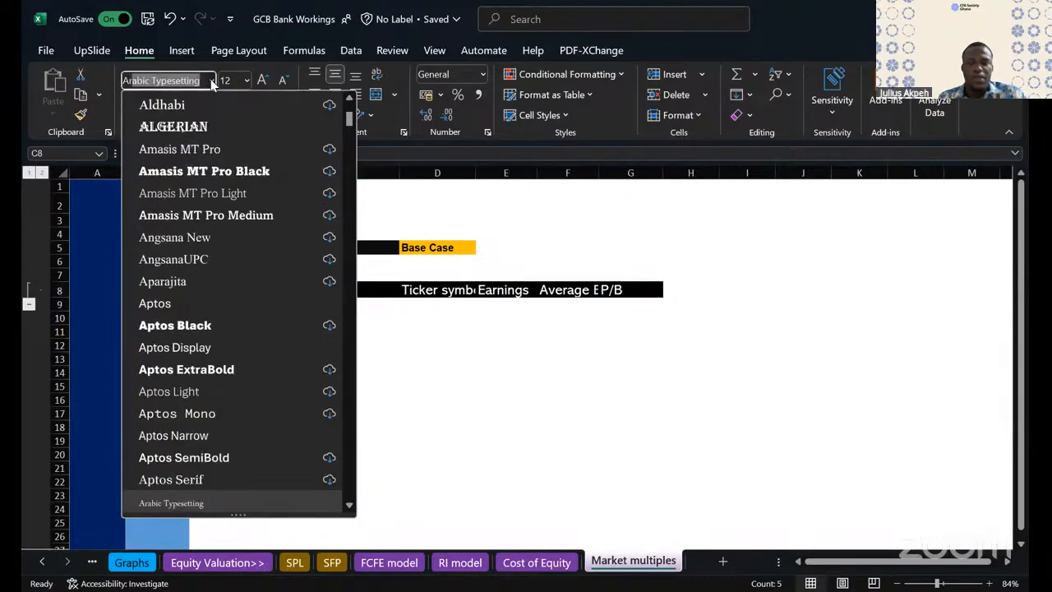
key(Return)
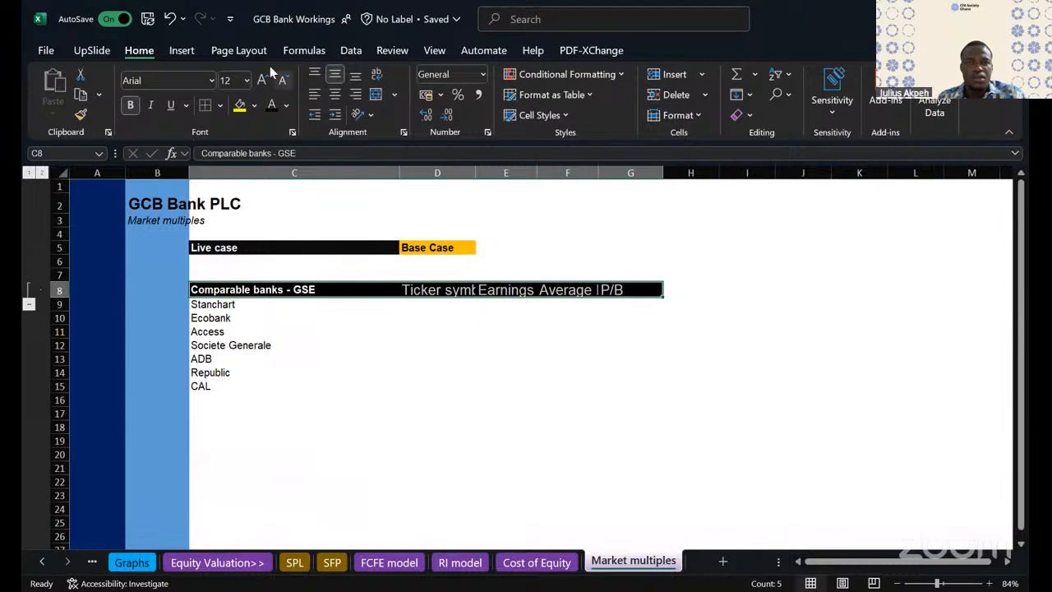
- Set the header row C8:G8 to font size 12 and auto-fit column C's width
click(246, 81)
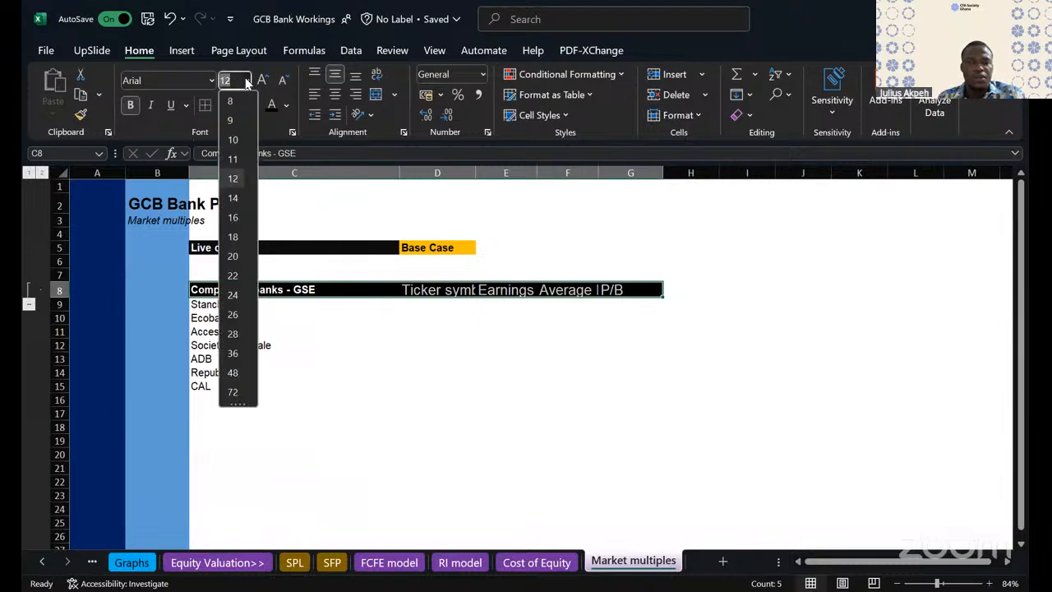
click(231, 178)
click(296, 316)
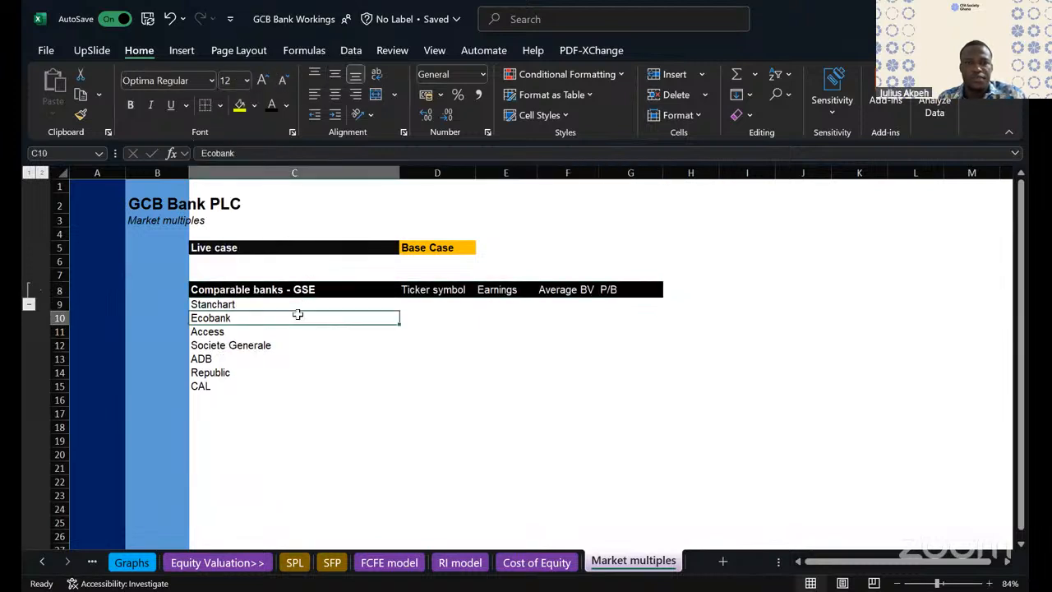
double_click(399, 173)
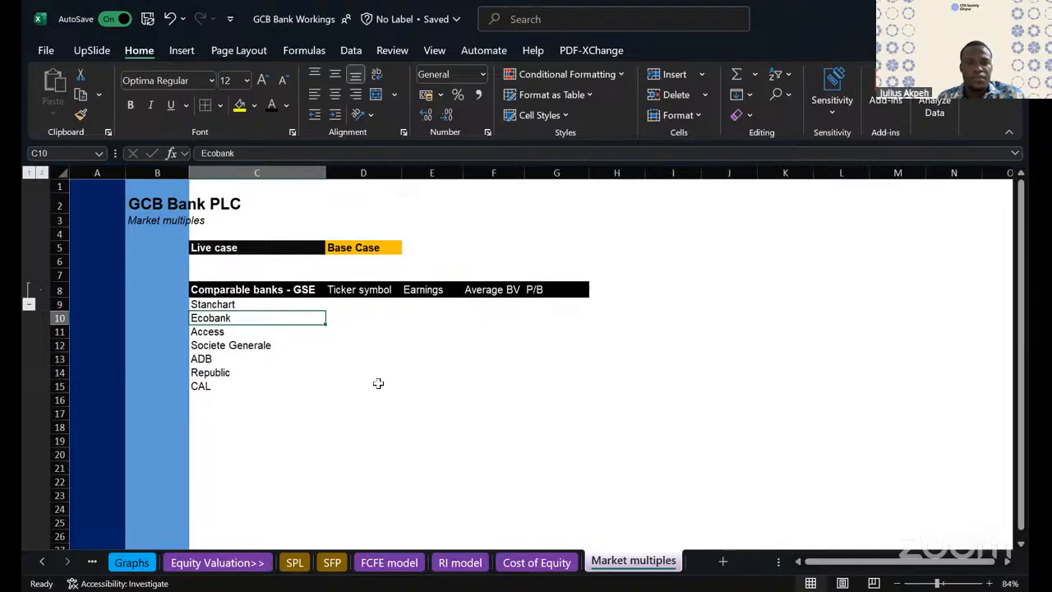
click(350, 383)
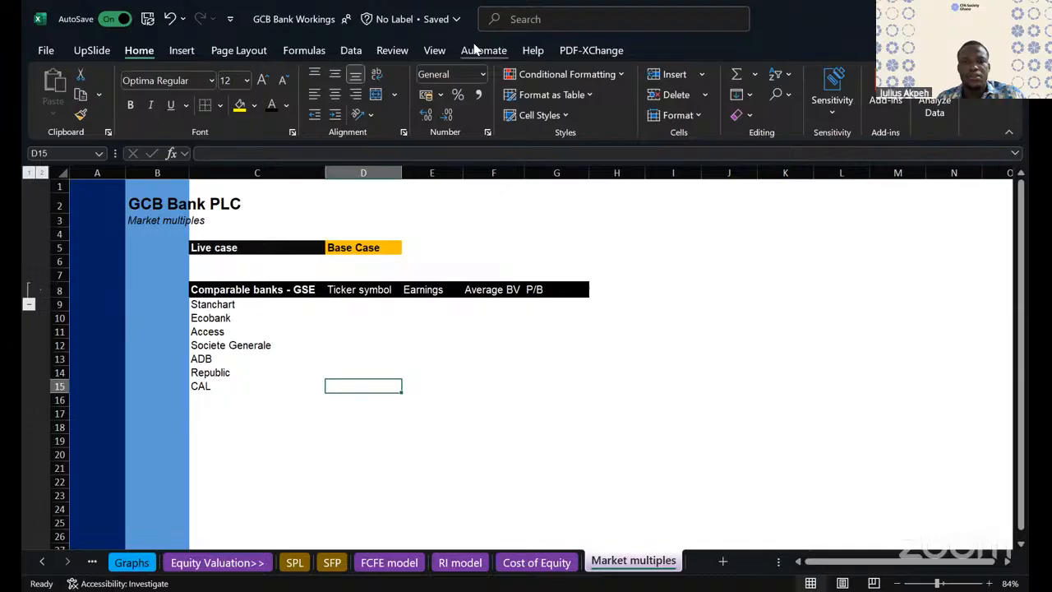
key(alt+Tab)
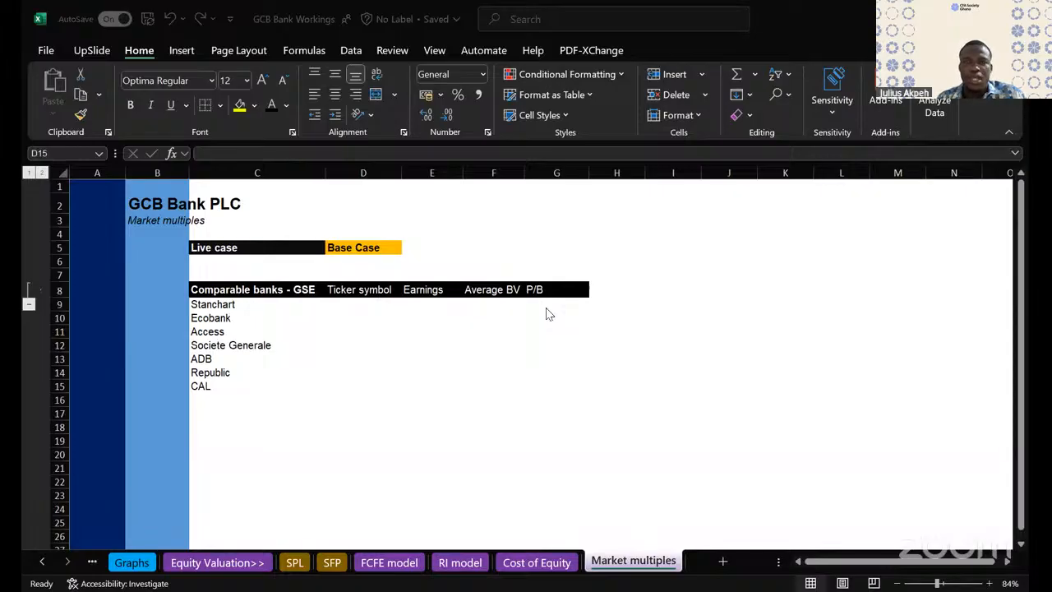
click(696, 75)
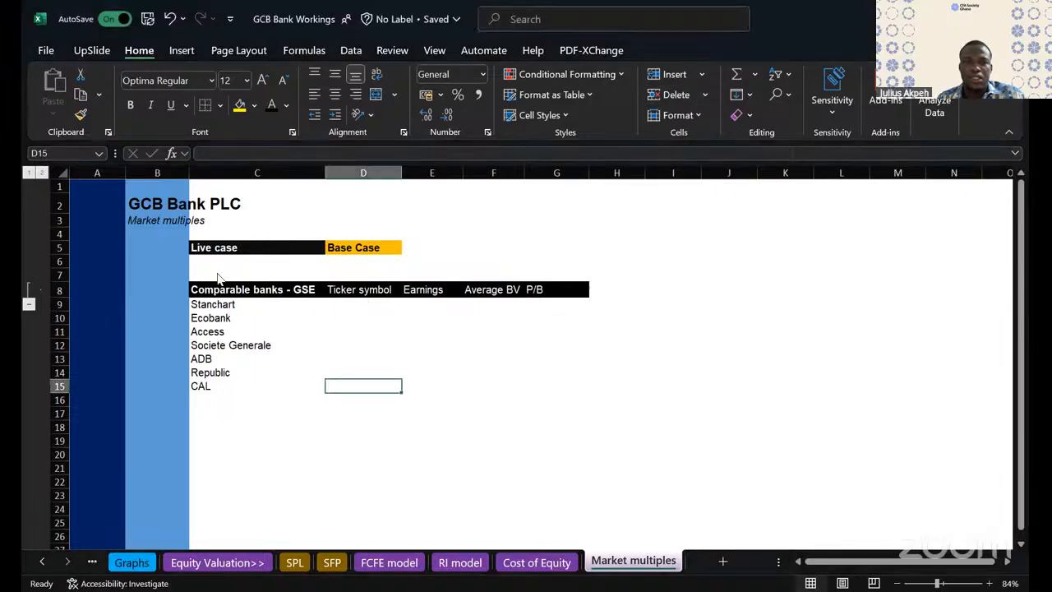
- Try bold formatting on the column headers D8:G8 and undo it
drag(223, 294, 562, 387)
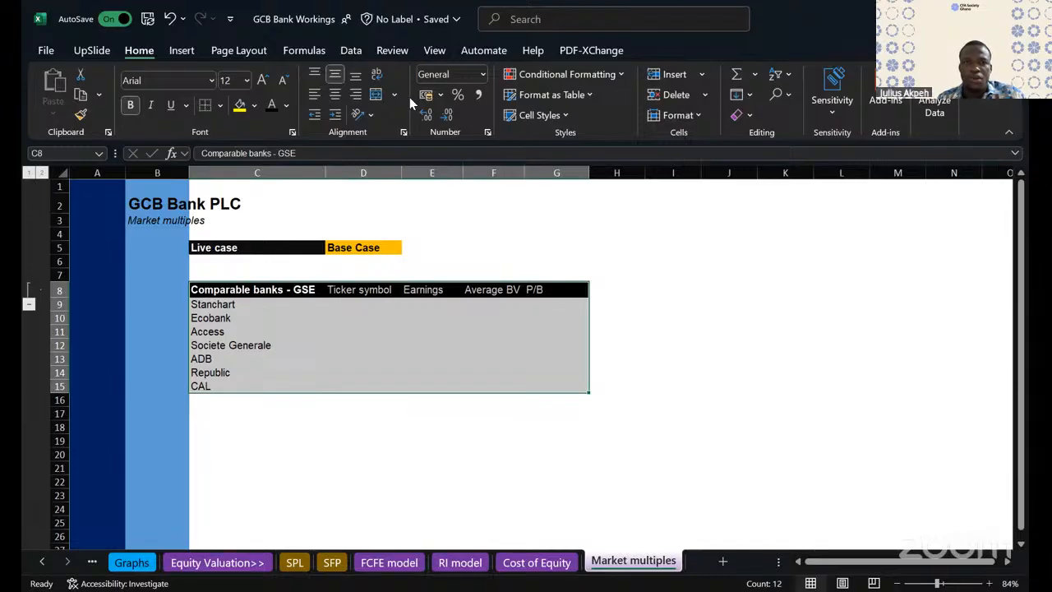
drag(232, 288, 567, 386)
drag(342, 290, 558, 287)
key(ctrl+b)
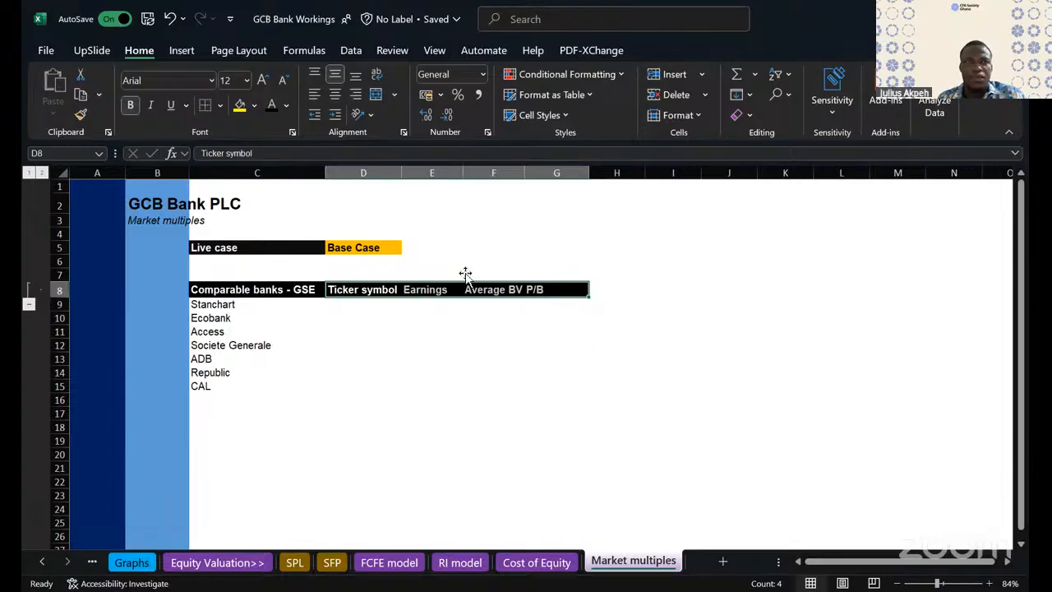
click(170, 20)
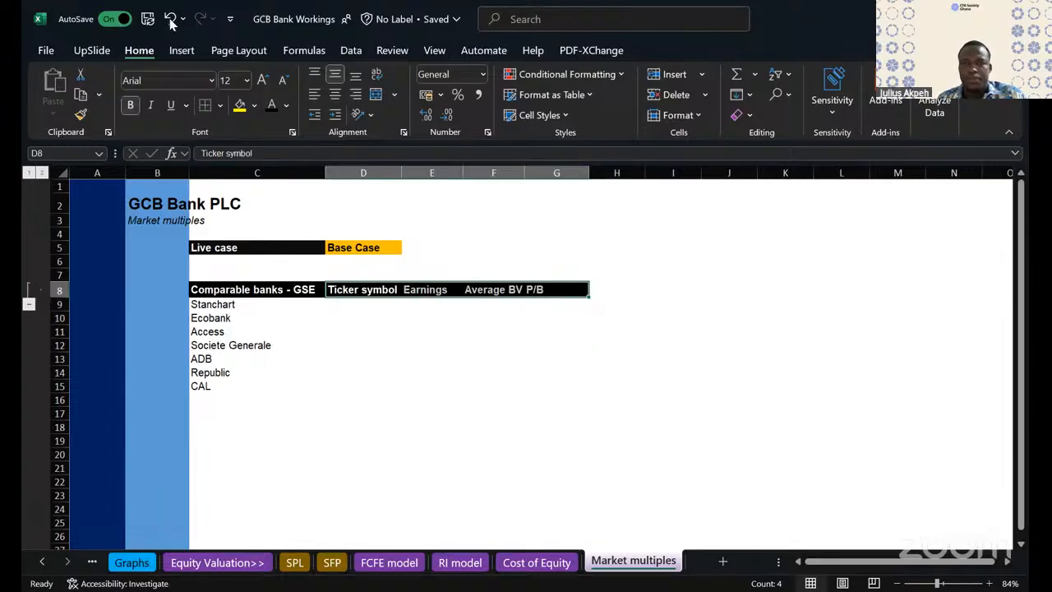
click(557, 289)
click(228, 371)
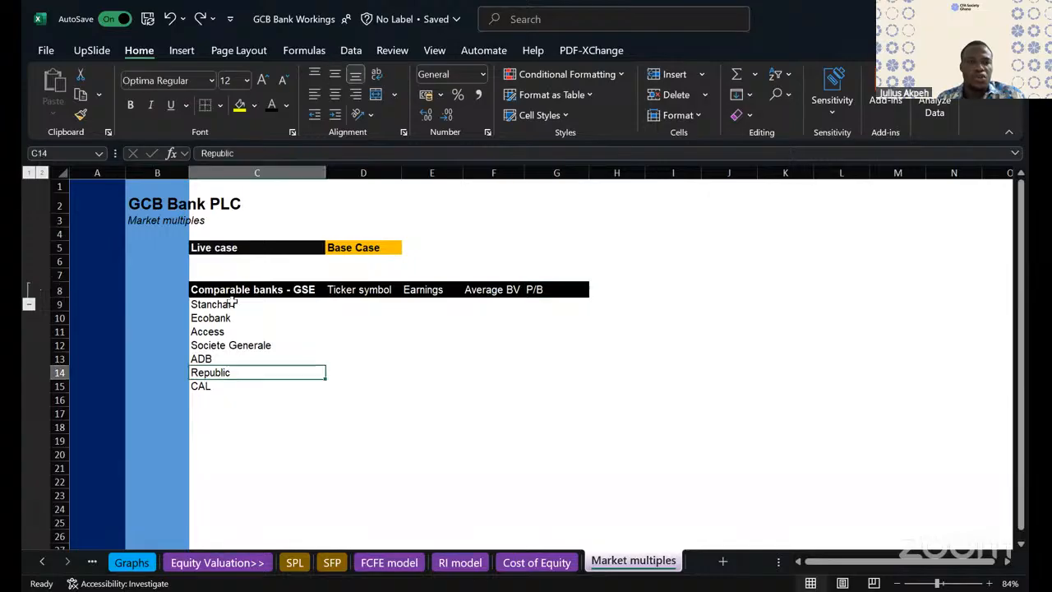
- Add outside borders around the comparable banks table C8:G15 and around its header row C8:G8
drag(195, 289, 587, 386)
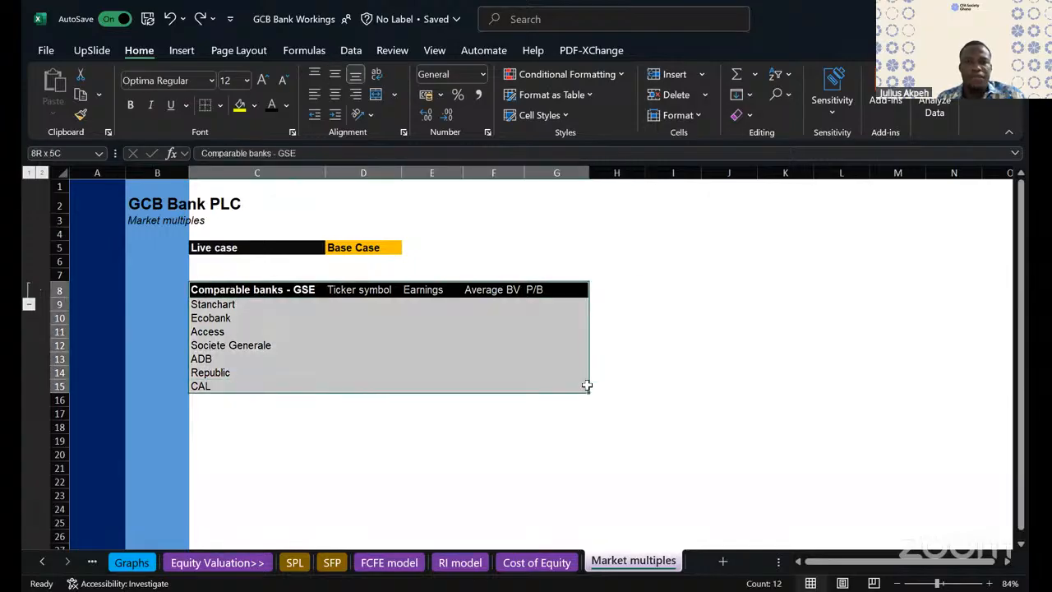
click(219, 105)
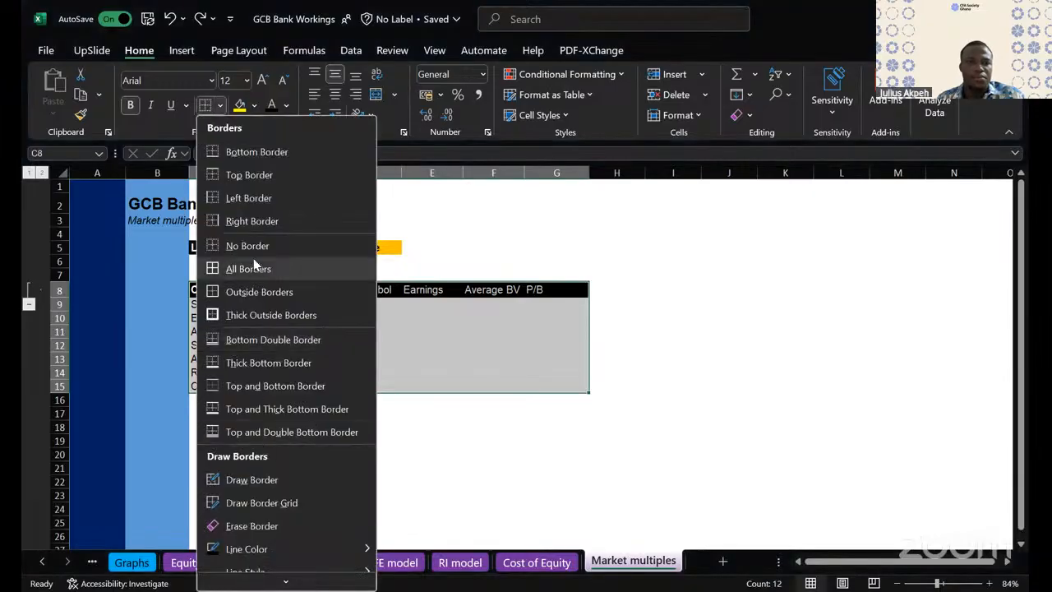
click(674, 273)
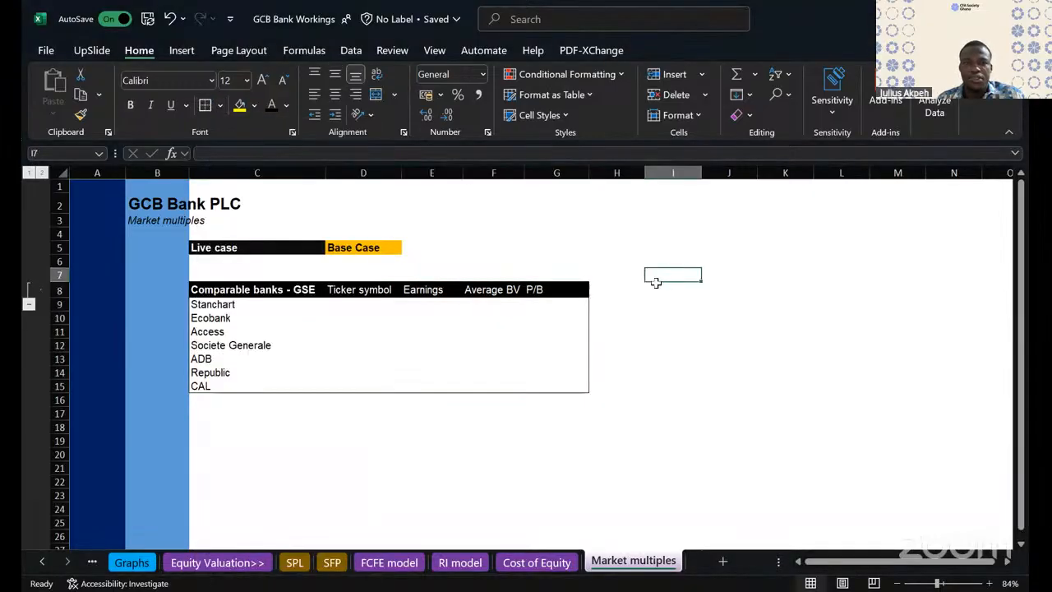
drag(241, 292, 536, 292)
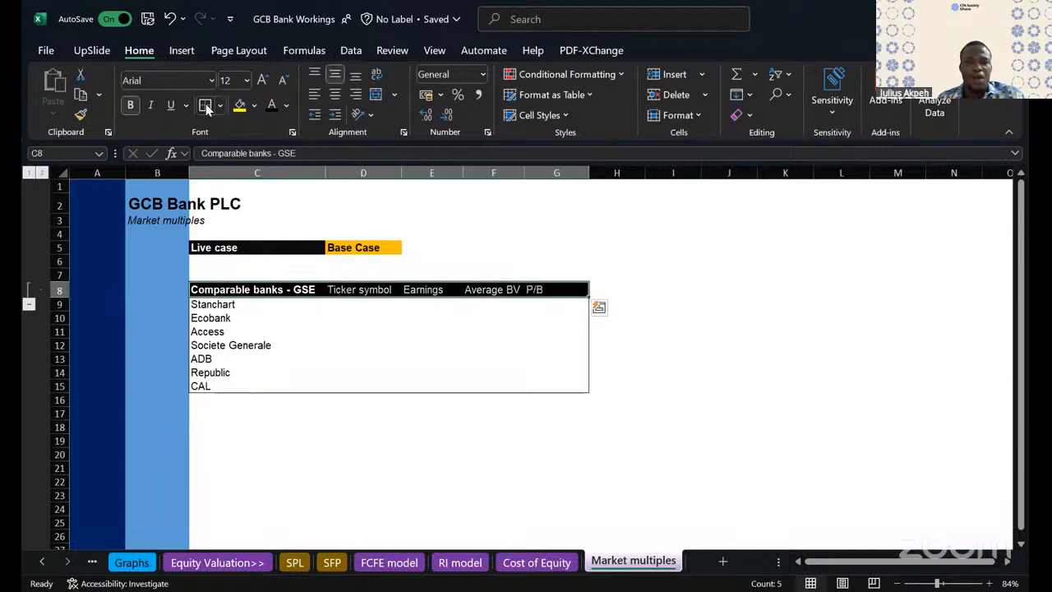
click(494, 386)
scroll(483, 435, down, 1)
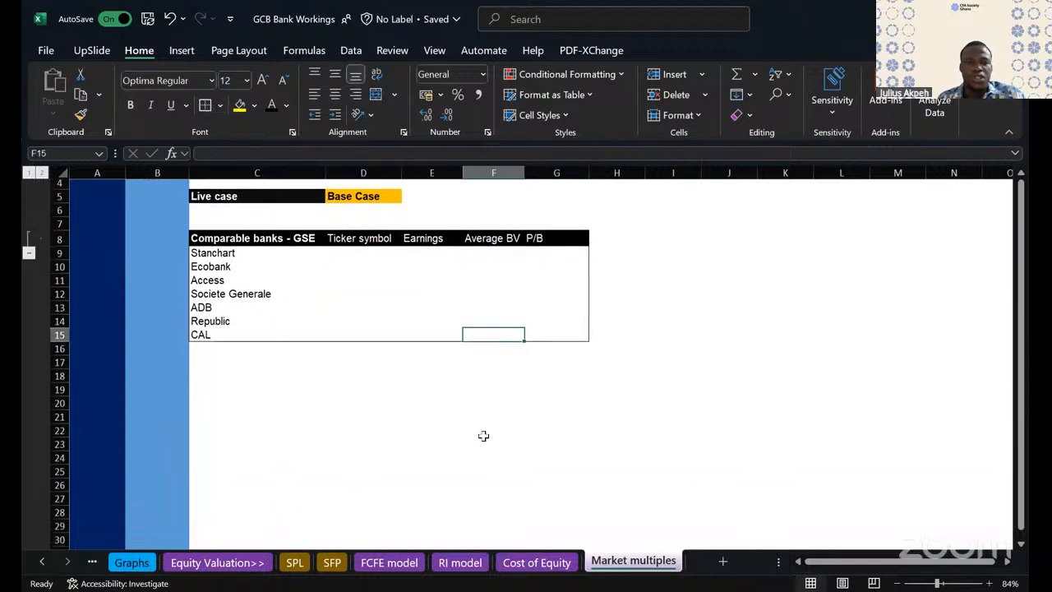
click(327, 449)
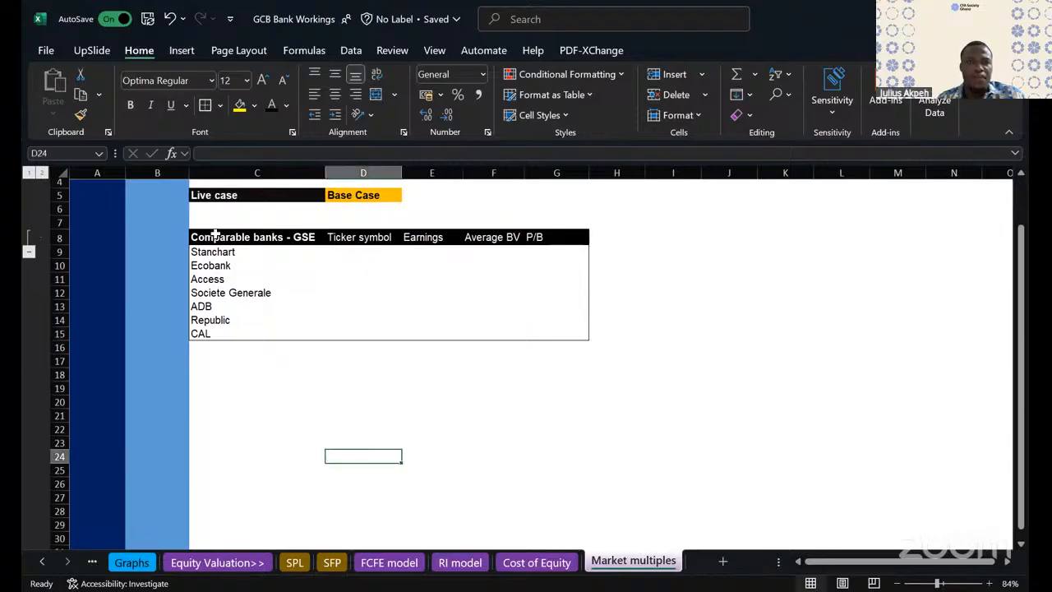
- Fill the header row C8:G8 with standard orange and set its font colour to black
drag(216, 237, 534, 238)
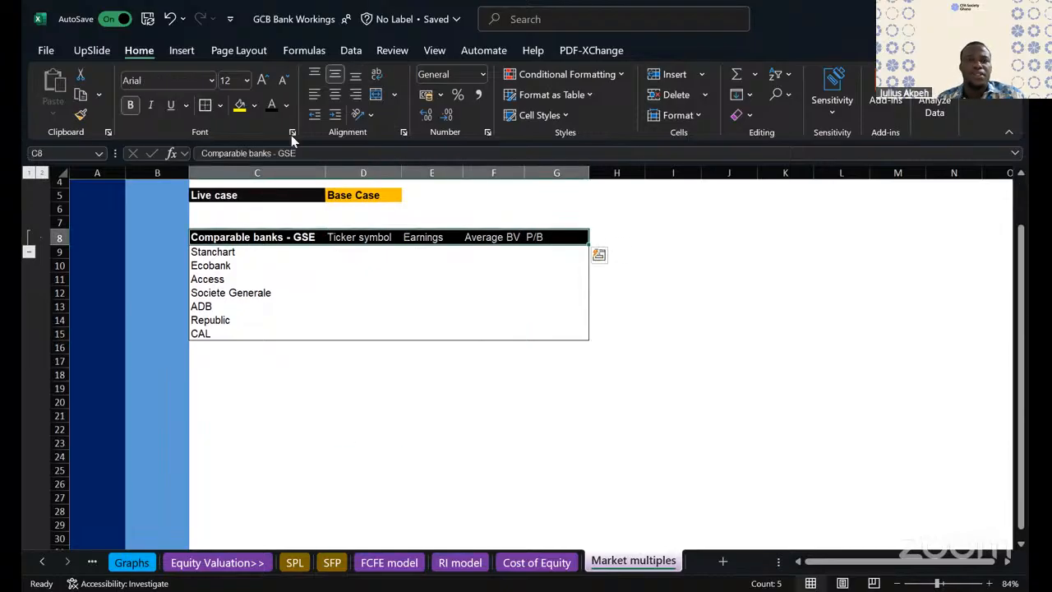
click(255, 111)
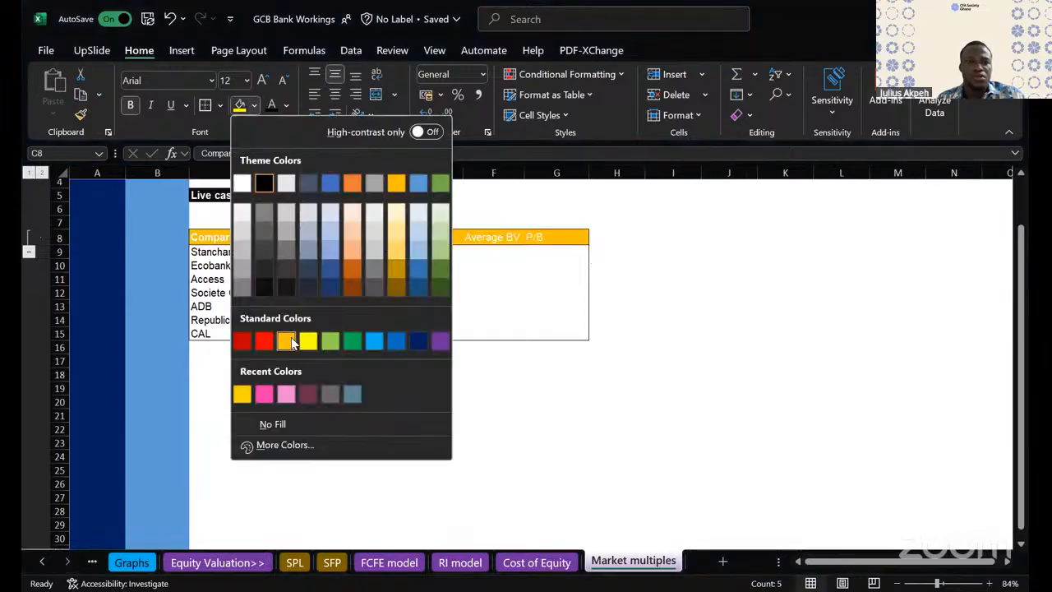
click(292, 340)
click(274, 105)
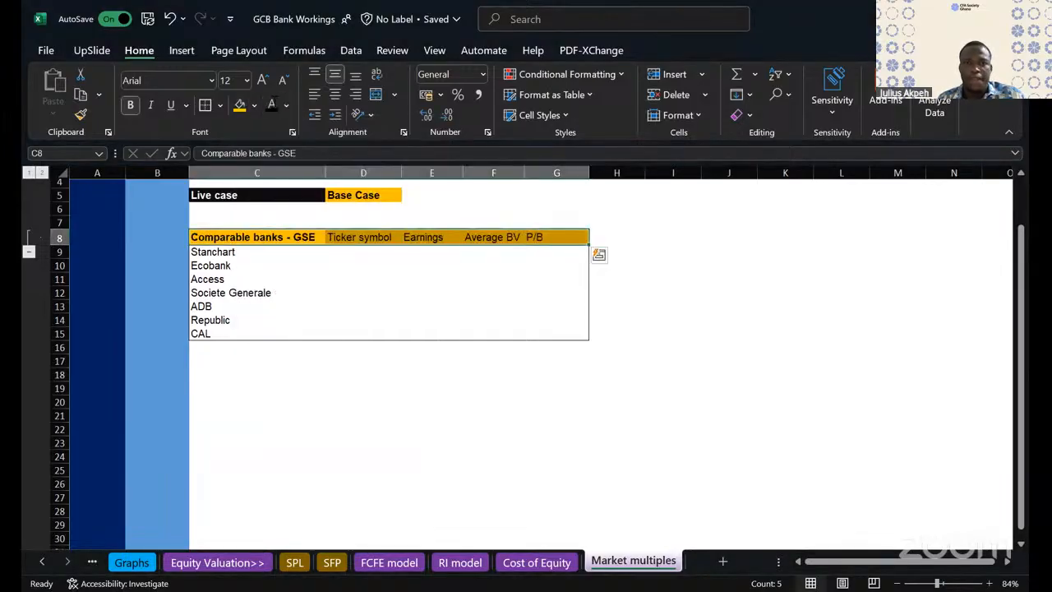
click(320, 321)
- Make the column headers in D8:G8 bold and centre them horizontally
drag(361, 236, 546, 238)
key(ctrl+b)
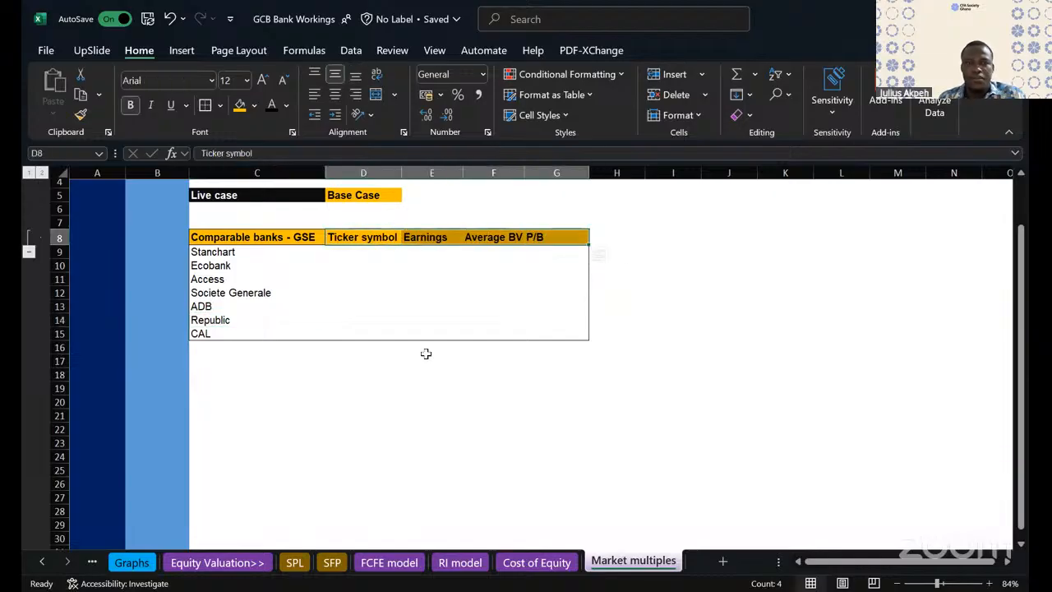
click(425, 359)
click(354, 403)
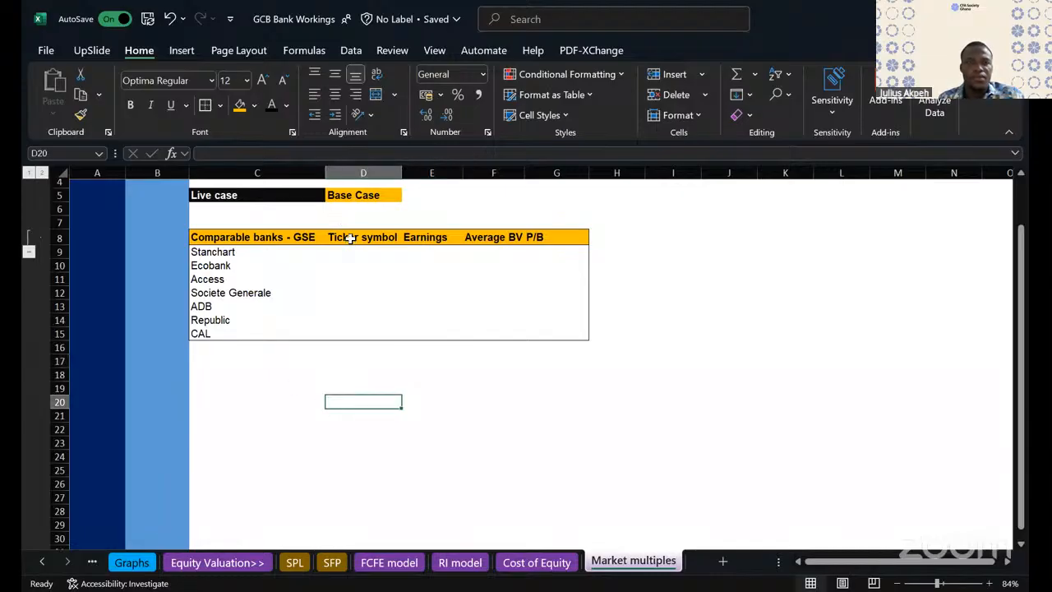
click(535, 237)
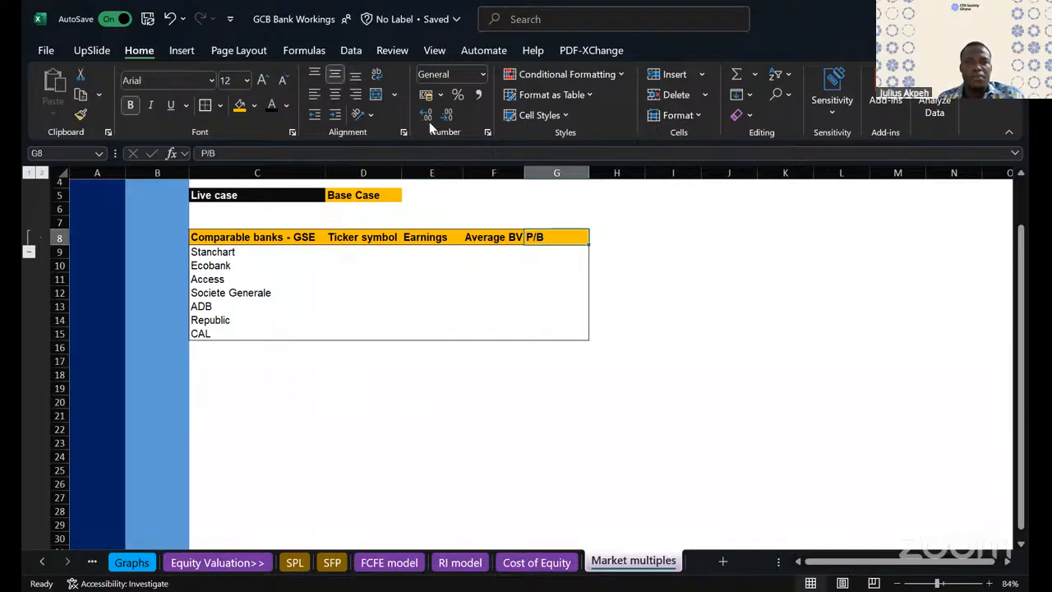
drag(362, 236, 539, 235)
click(335, 93)
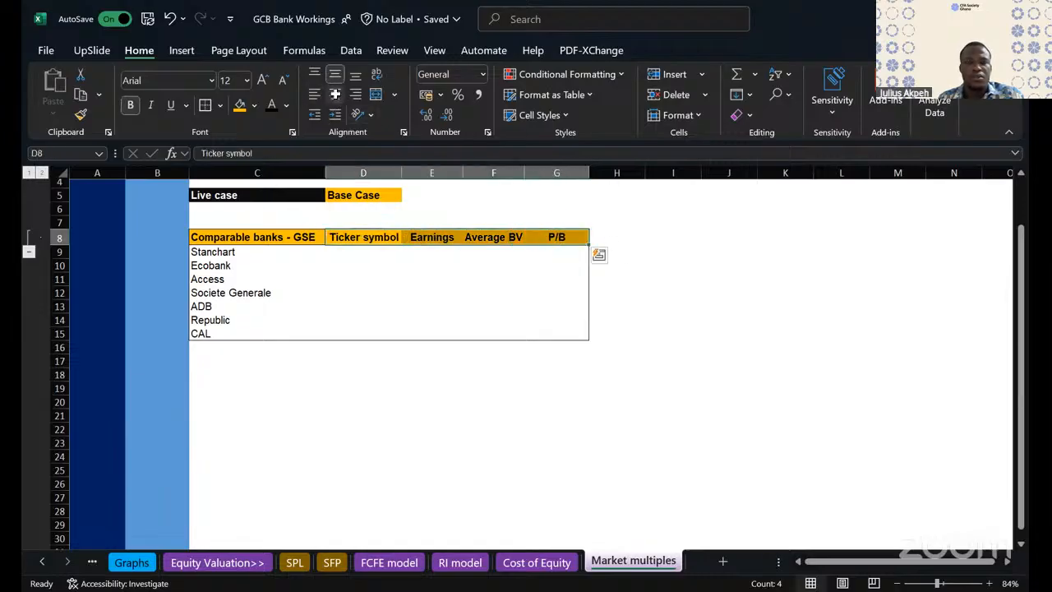
click(400, 335)
- Duplicate the comparable banks table C8:G15 below the original, starting at cell C19
click(204, 237)
drag(203, 237, 540, 331)
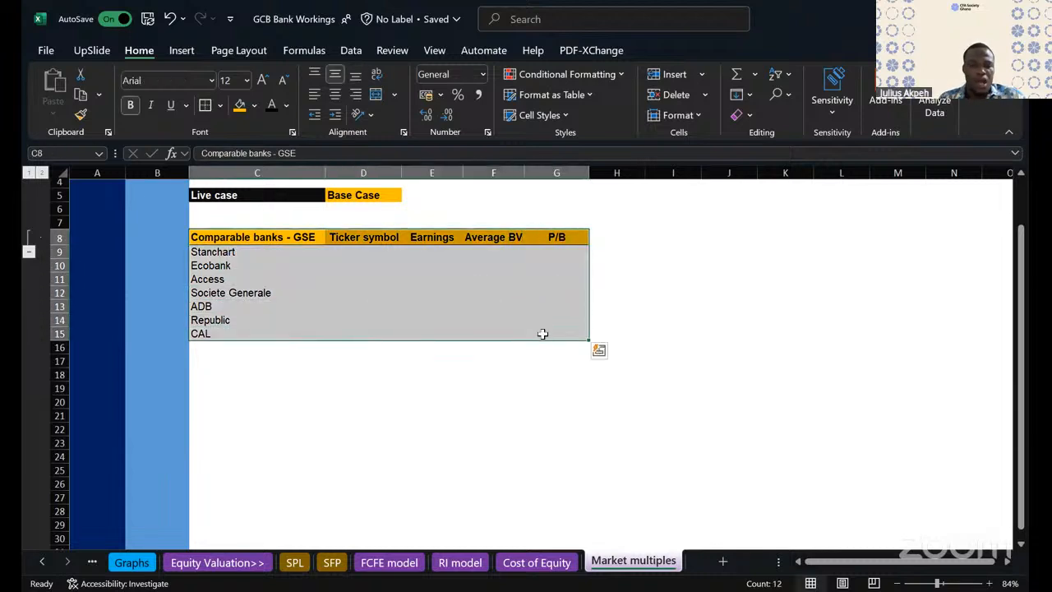
key(ctrl+c)
click(204, 362)
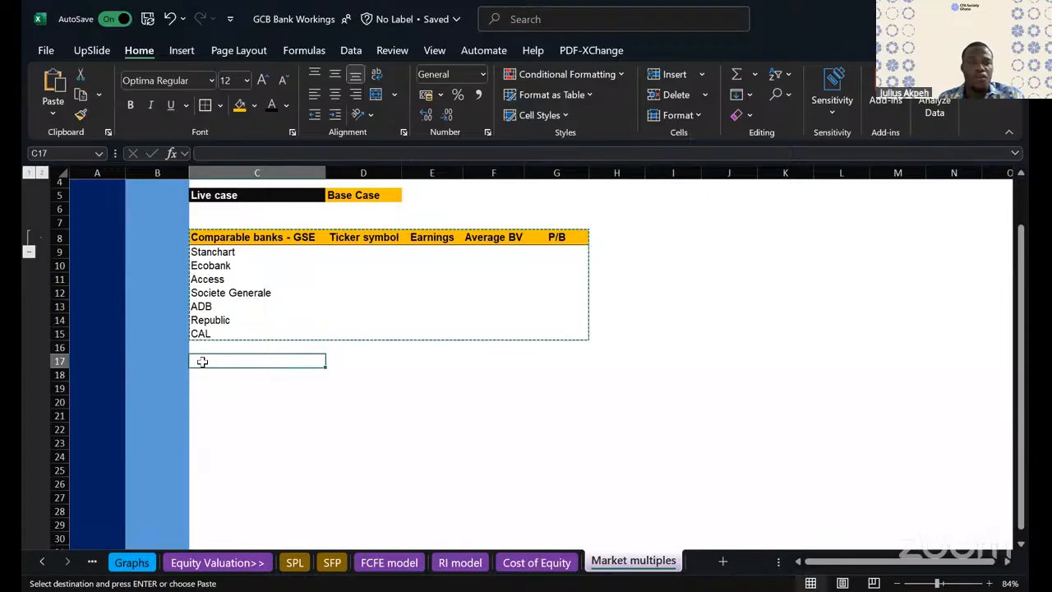
click(204, 384)
key(ctrl+v)
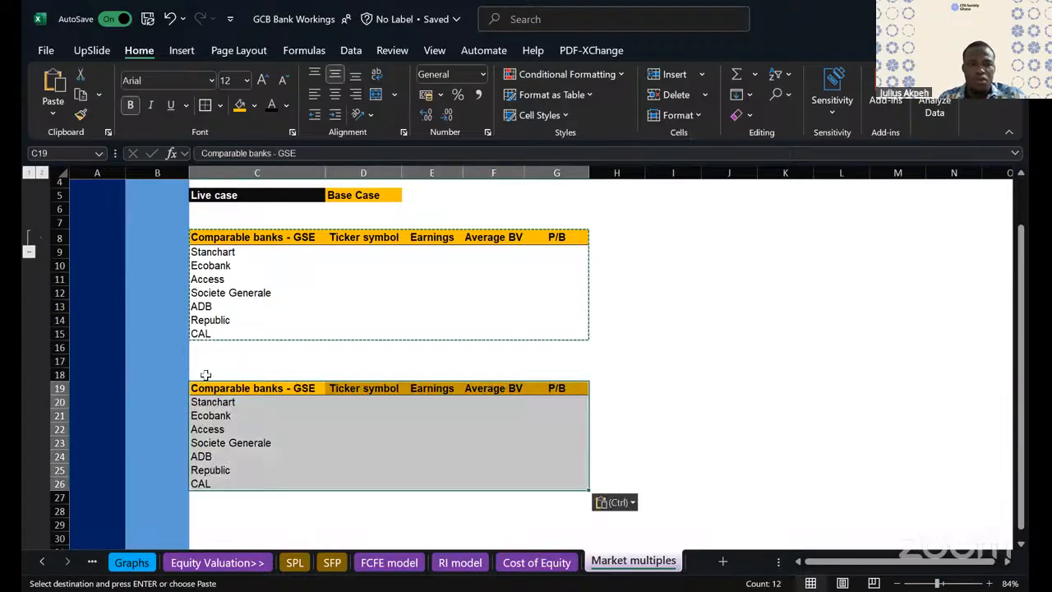
- Enter the heading "Comparable banks - SSA" in C18, directly above the copied table
click(202, 372)
text(CAL)
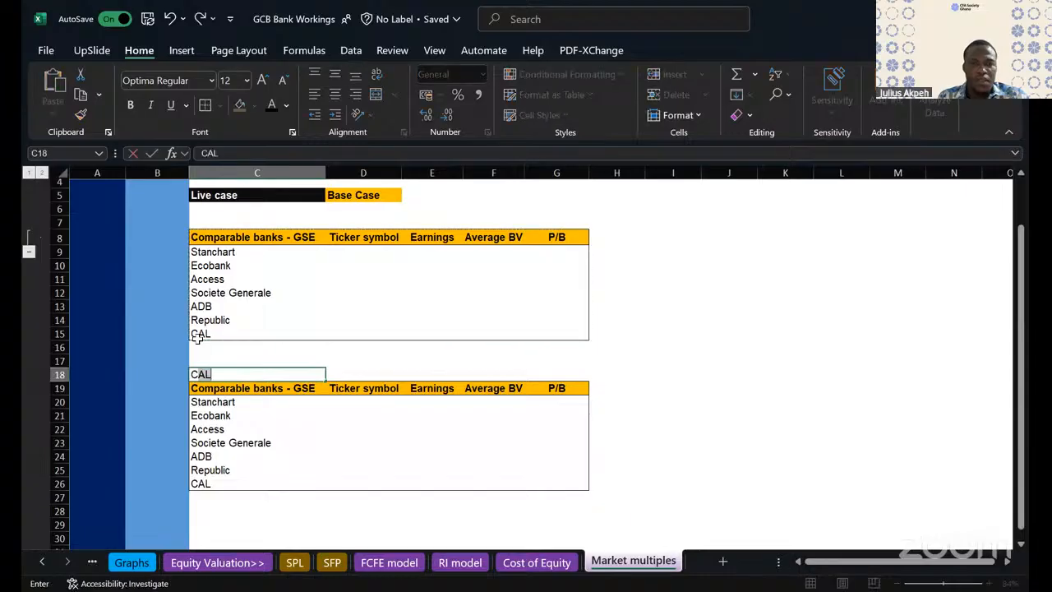
text(ompara)
text(bles)
text( banks)
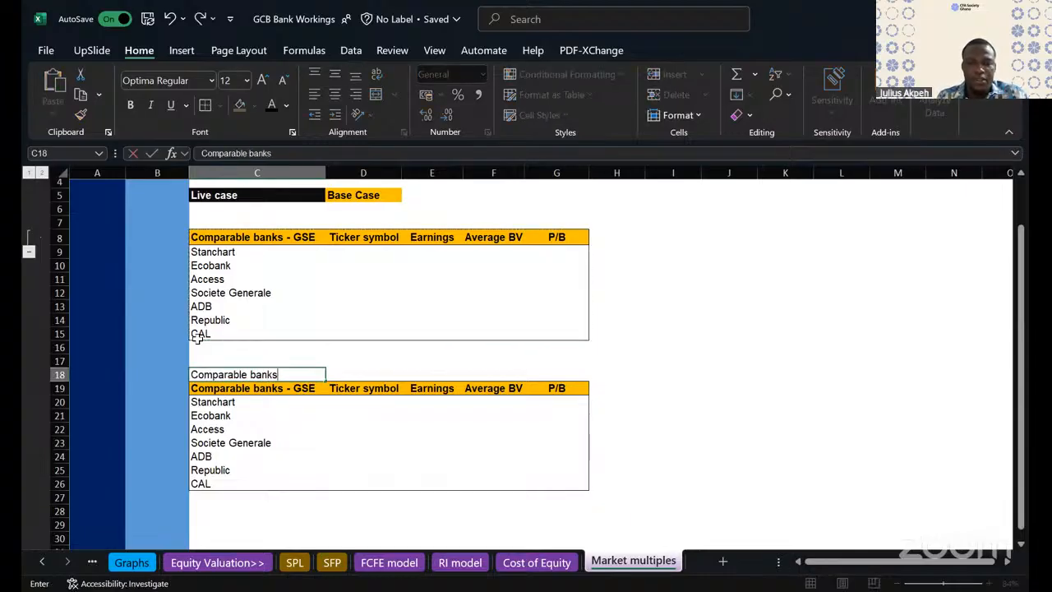
text( - A)
key(BackSpace)
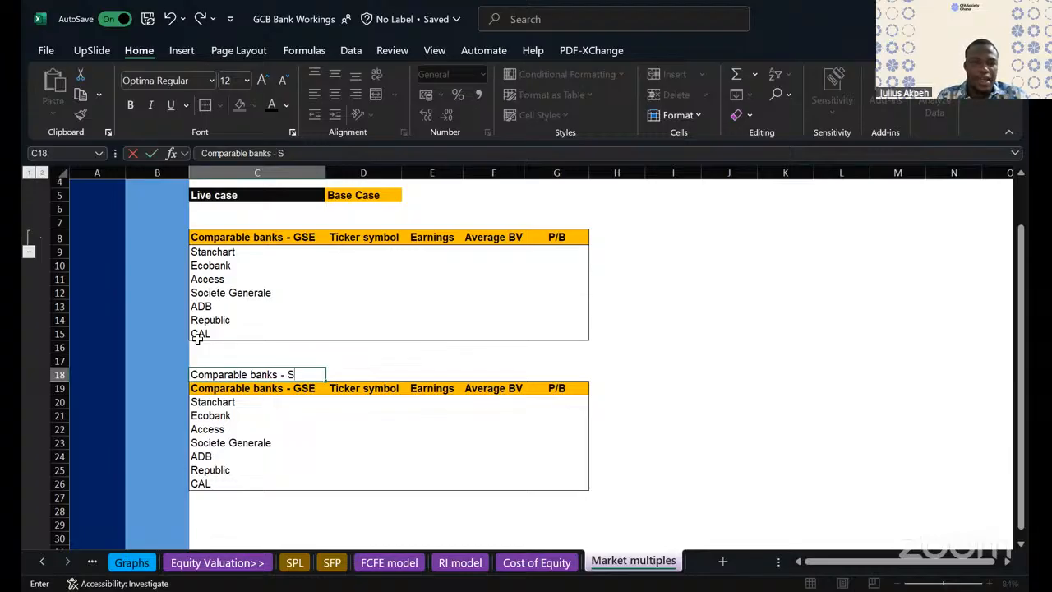
click(266, 427)
- Clear the copied GSE heading from C19 and make the heading row C18:G18 bold
click(249, 387)
key(Delete)
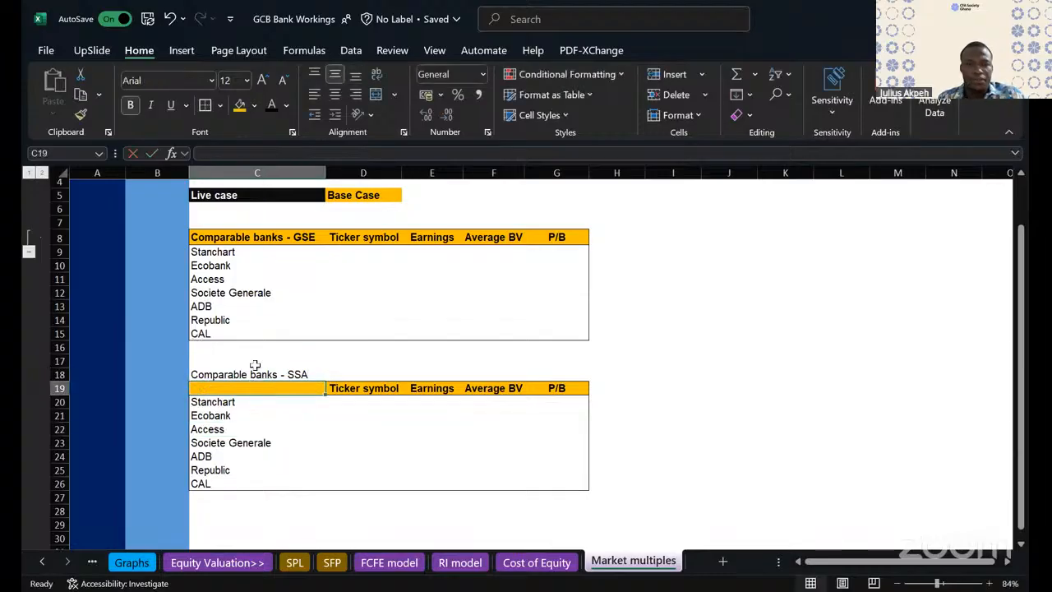
drag(230, 375, 564, 376)
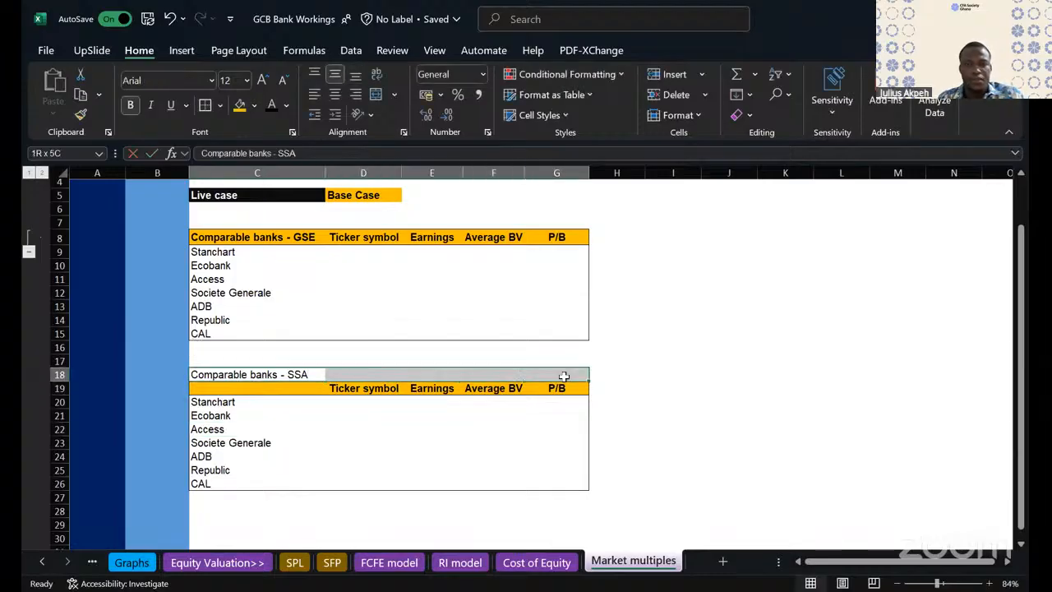
key(ctrl+b)
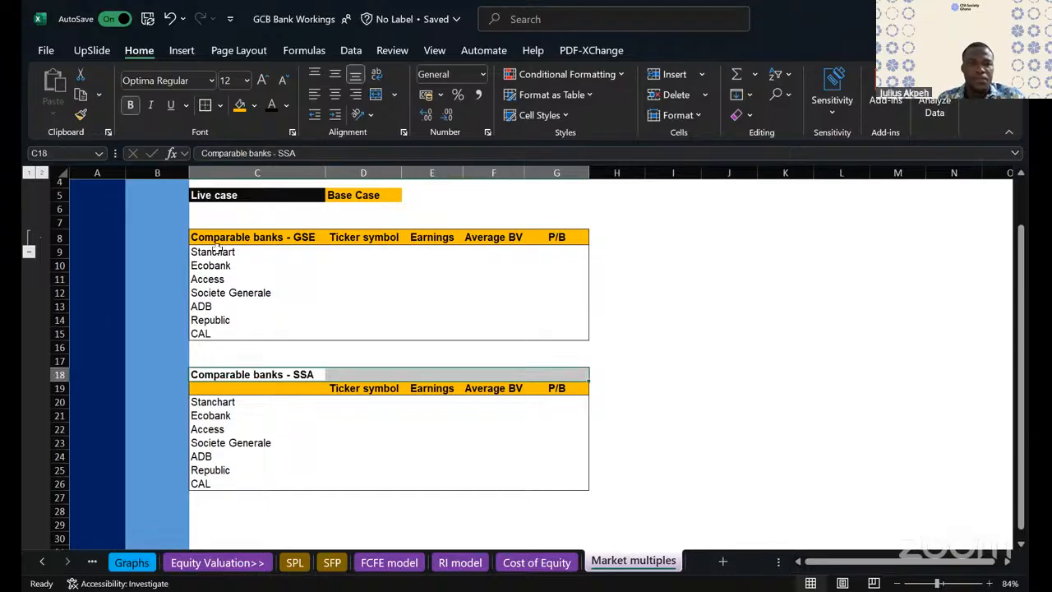
- Copy the heading text of C8 and insert a blank row at row 7 above the first table
click(223, 222)
key(Down)
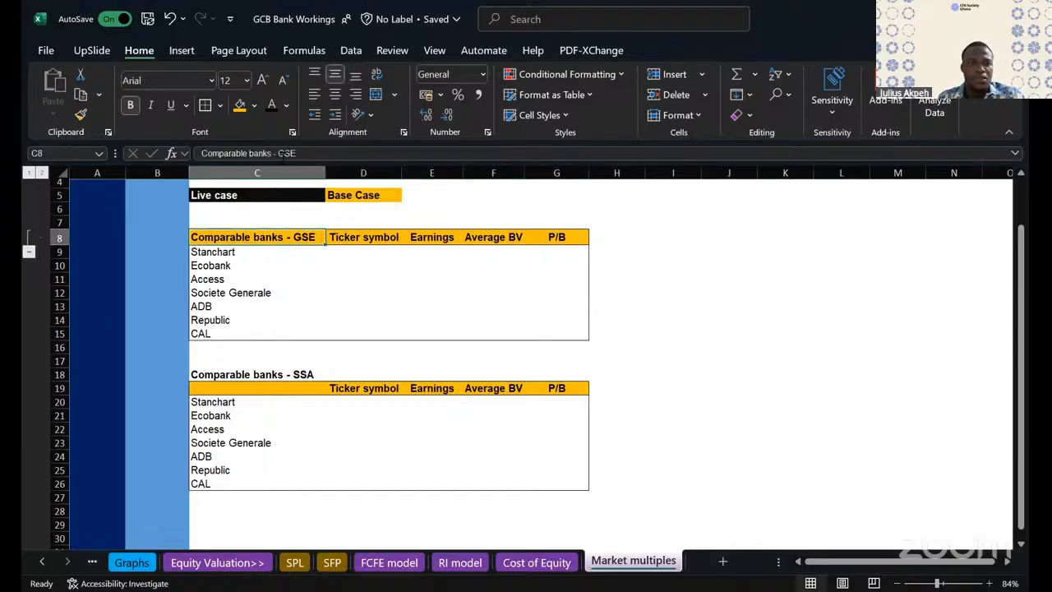
drag(297, 153, 69, 142)
key(ctrl+c)
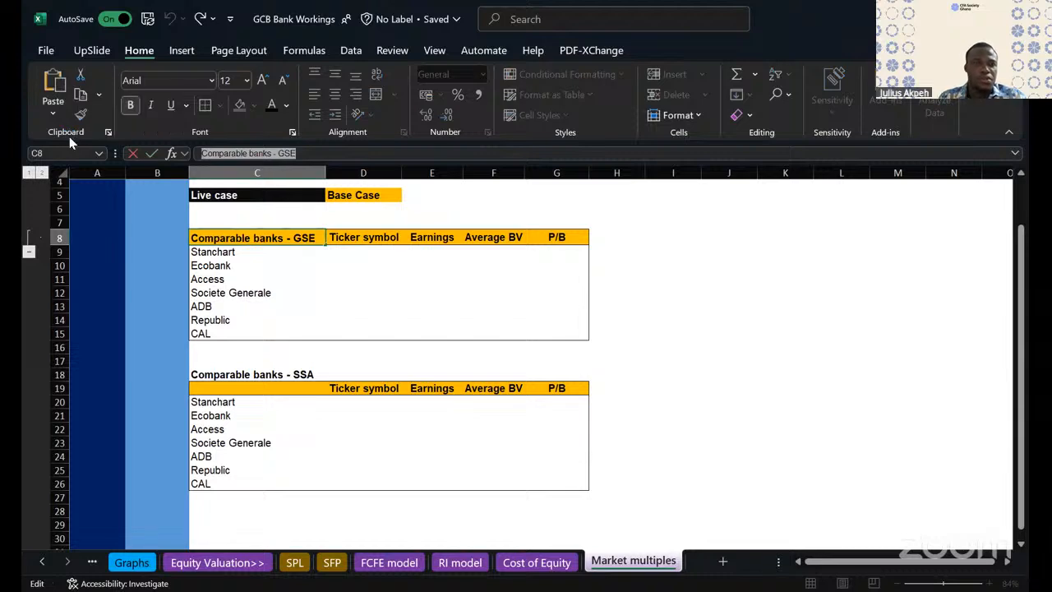
key(Escape)
click(45, 222)
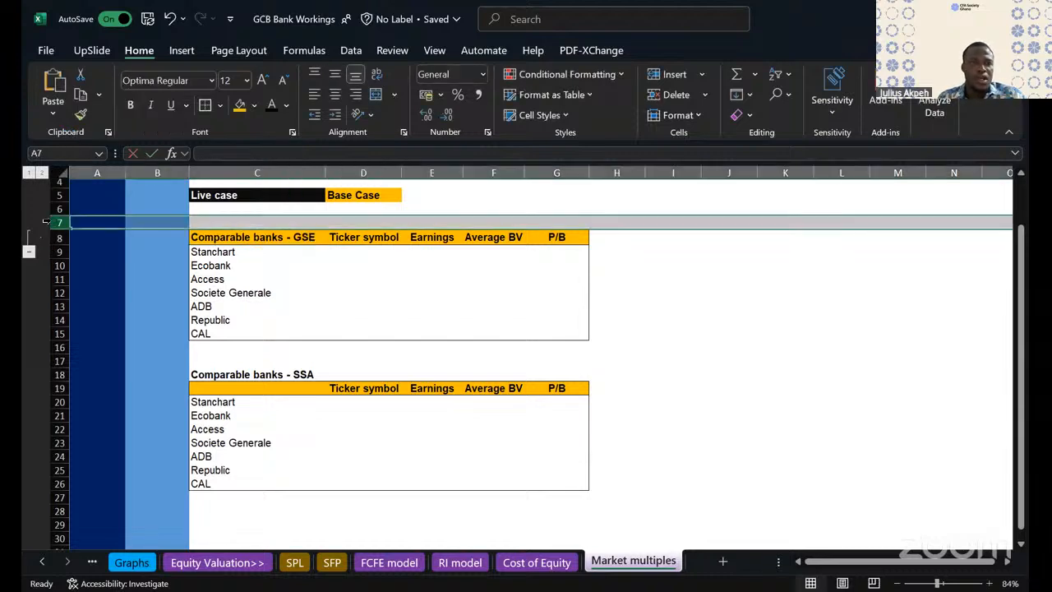
right_click(46, 222)
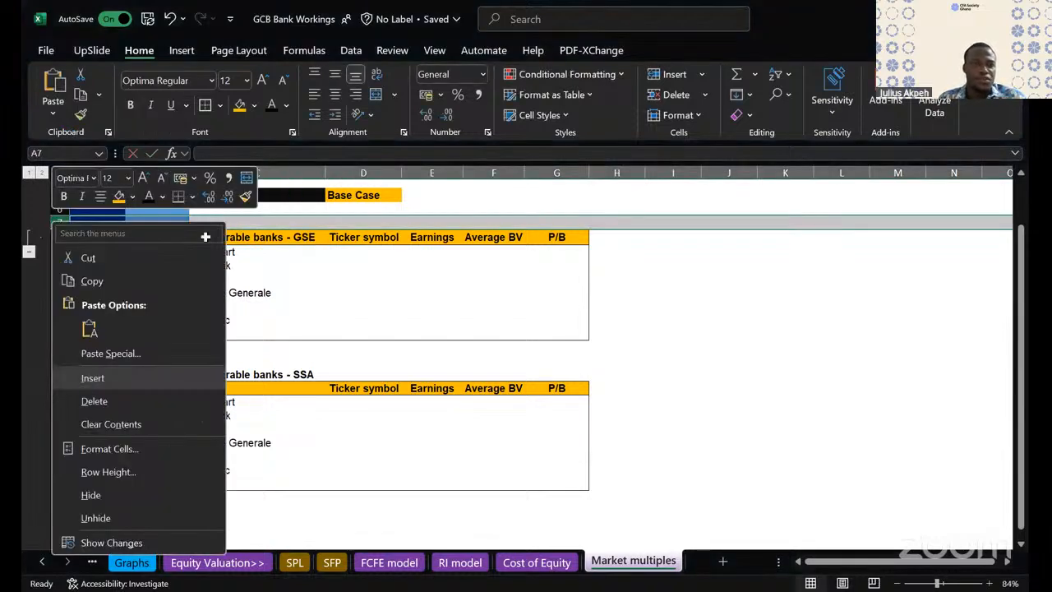
click(81, 377)
- Paste "Comparable banks - GSE" in C8 as a bold heading and clear the duplicate text from C9
click(210, 236)
key(ctrl+v)
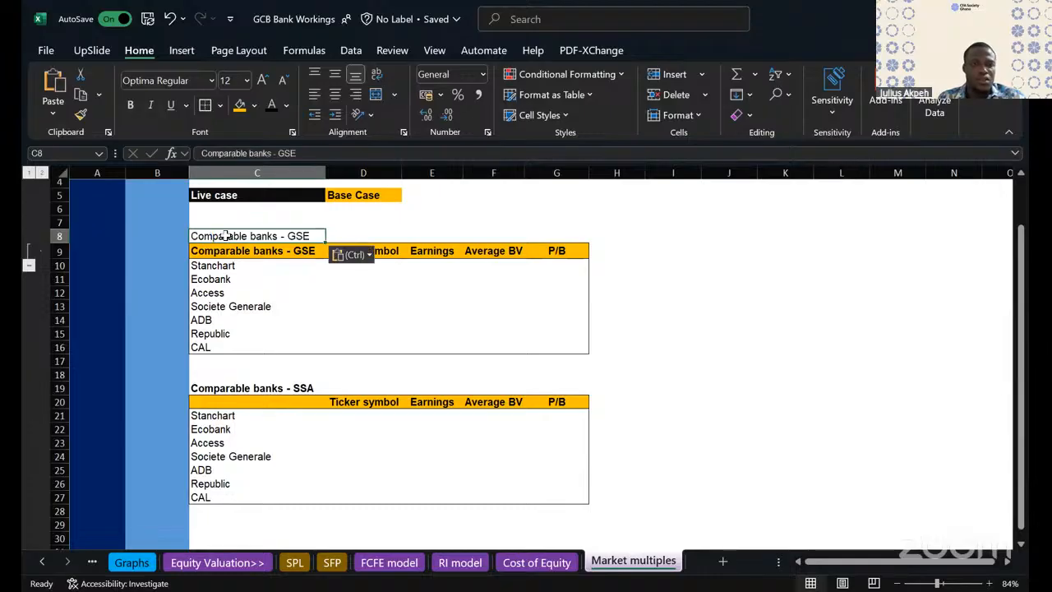
key(ctrl+b)
click(226, 253)
key(Delete)
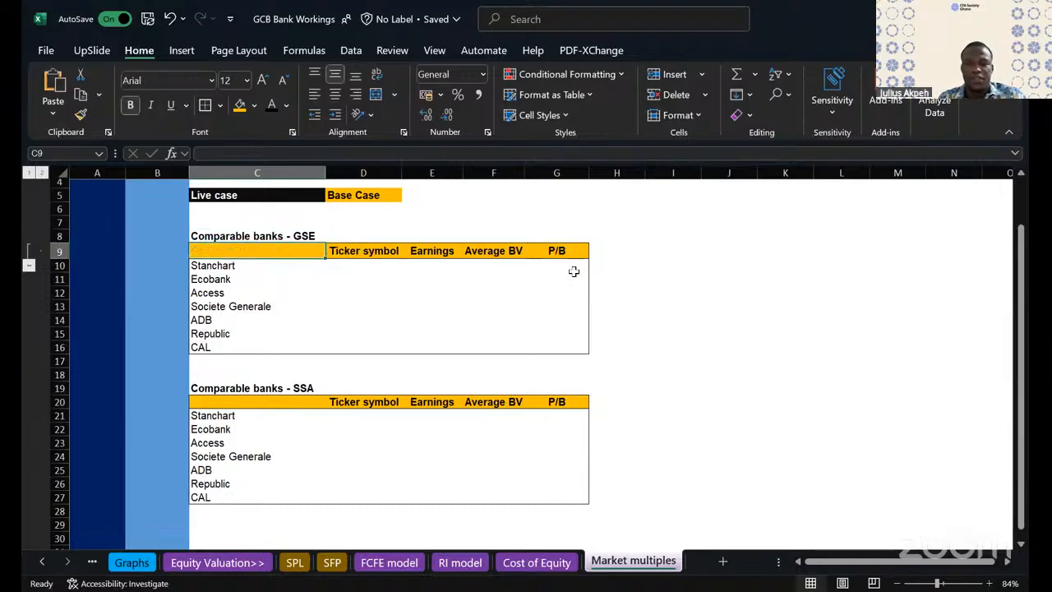
- Enter the date 31 December 2024 in C9, the first header cell of the GSE table
click(669, 318)
click(234, 252)
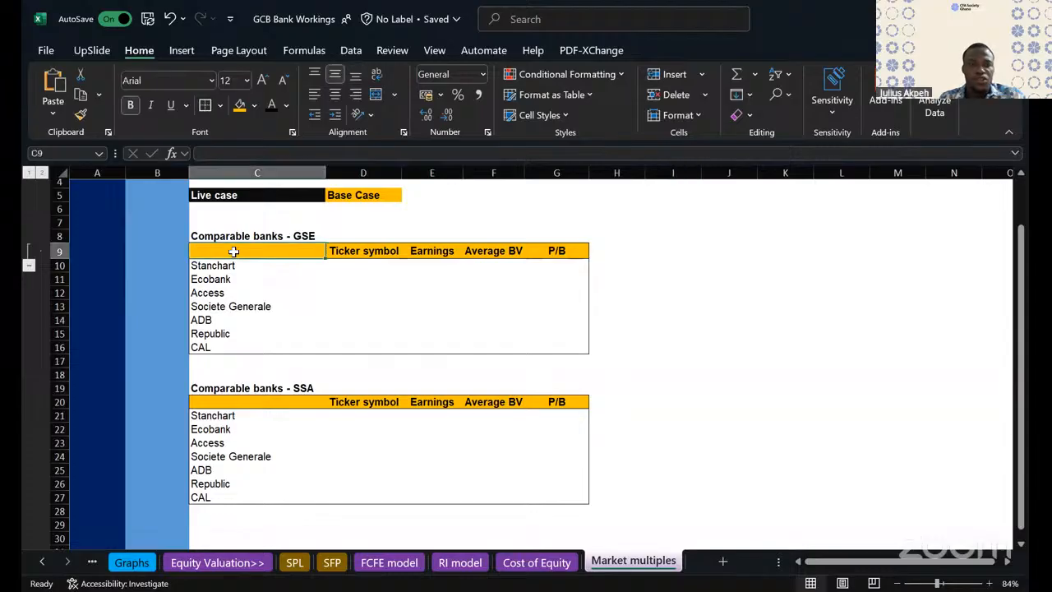
text(31)
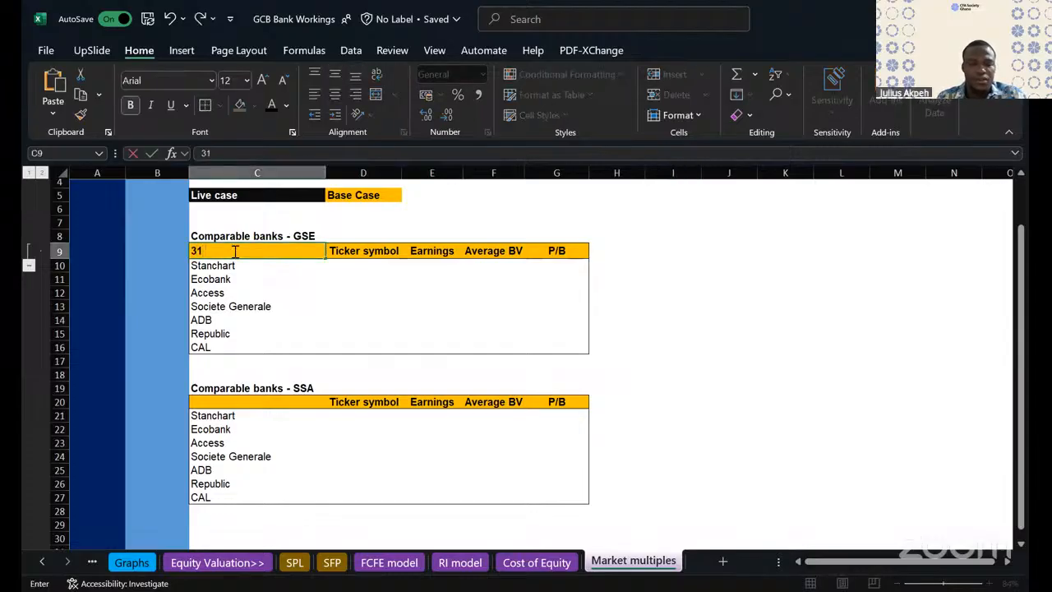
text( December)
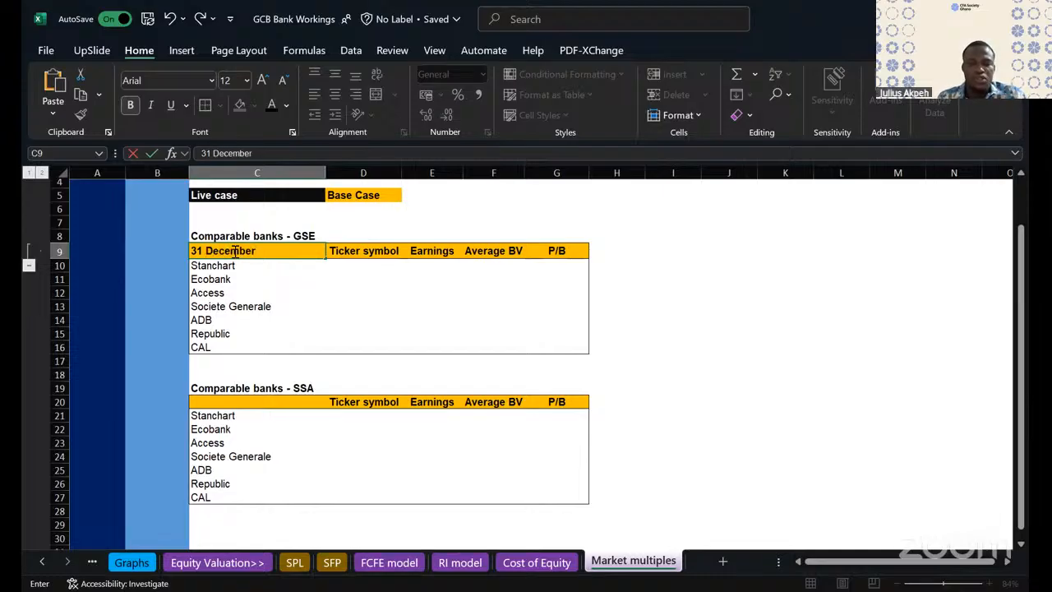
text( 2024)
click(338, 315)
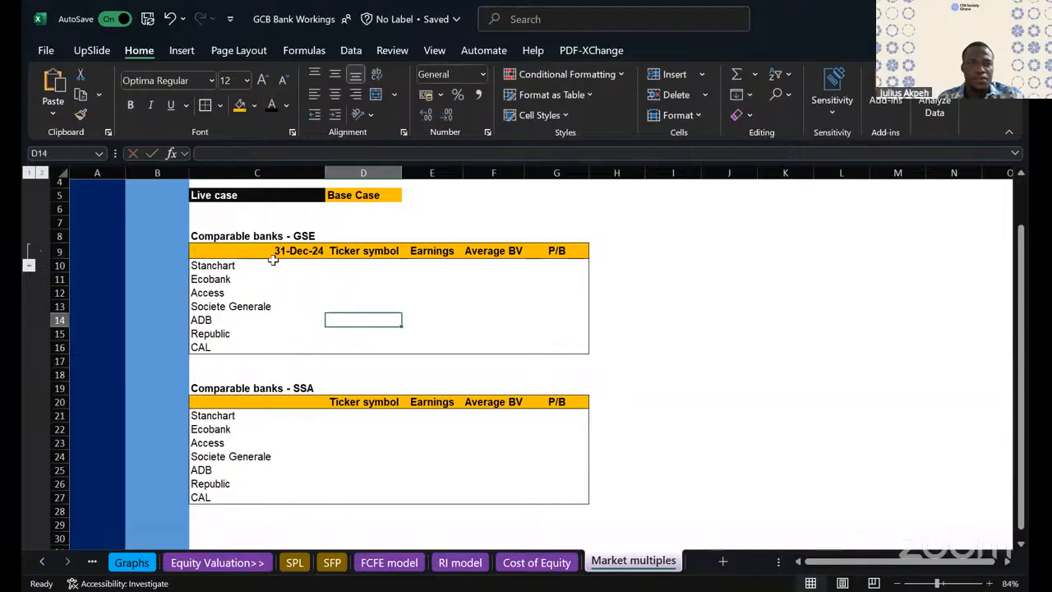
- Try to show the full date in C9 by applying the General format and re-entering 31 December 2024
click(274, 253)
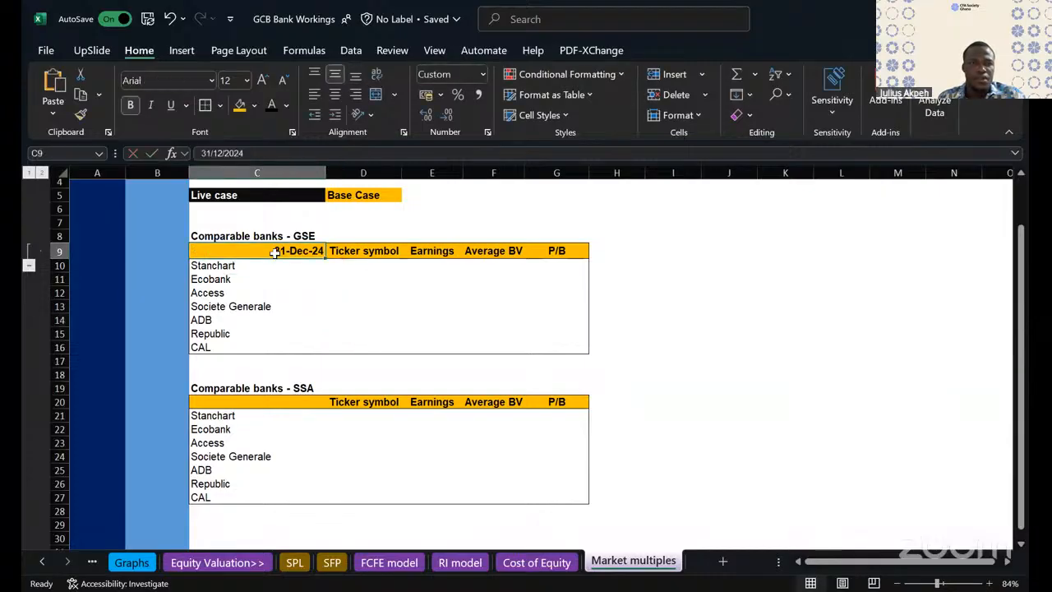
click(484, 72)
click(481, 114)
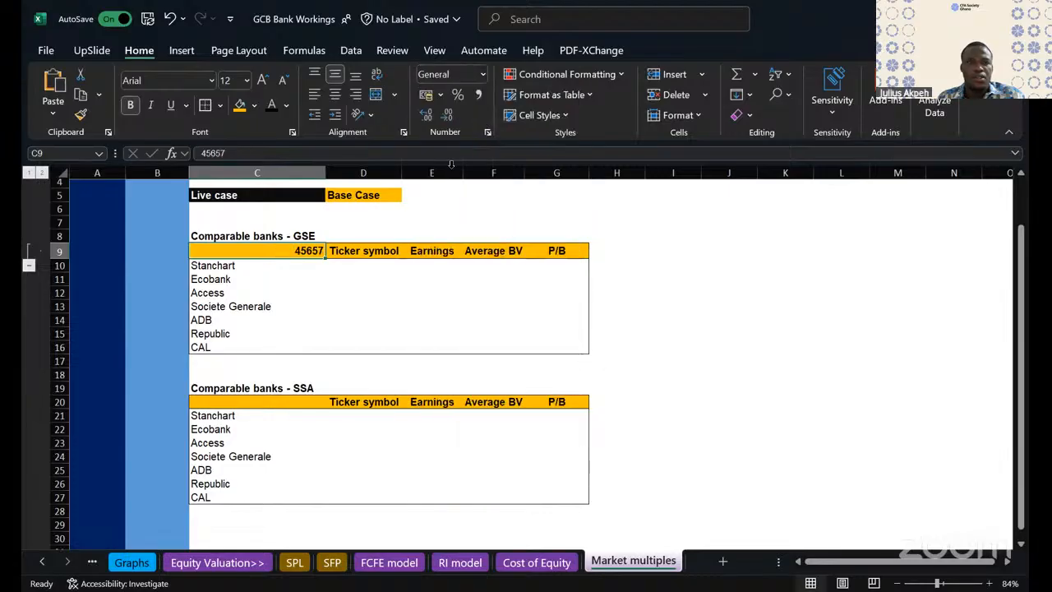
text(31 Decem)
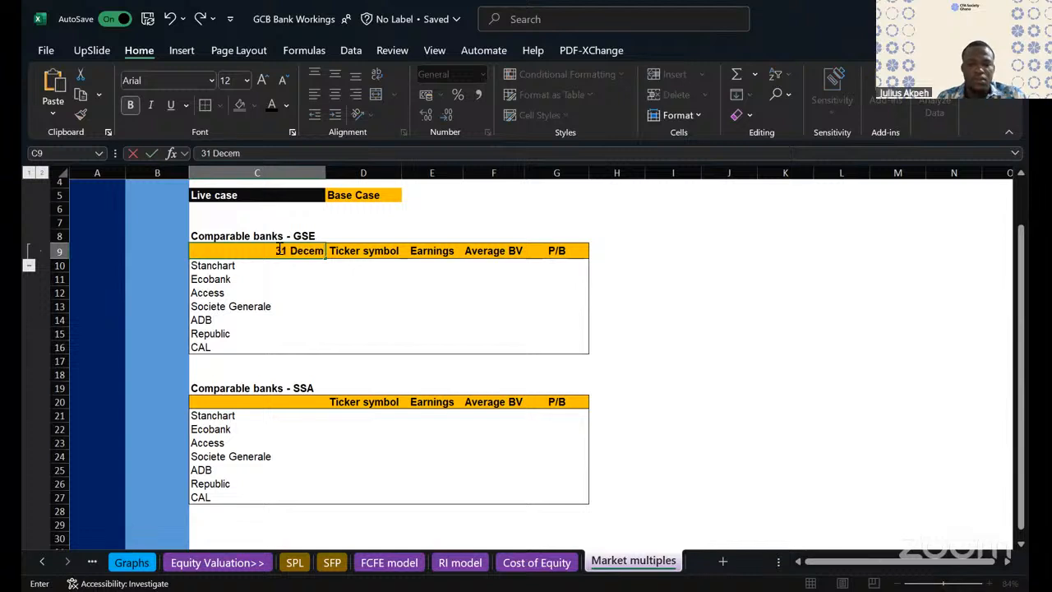
text(ber 2024)
key(Return)
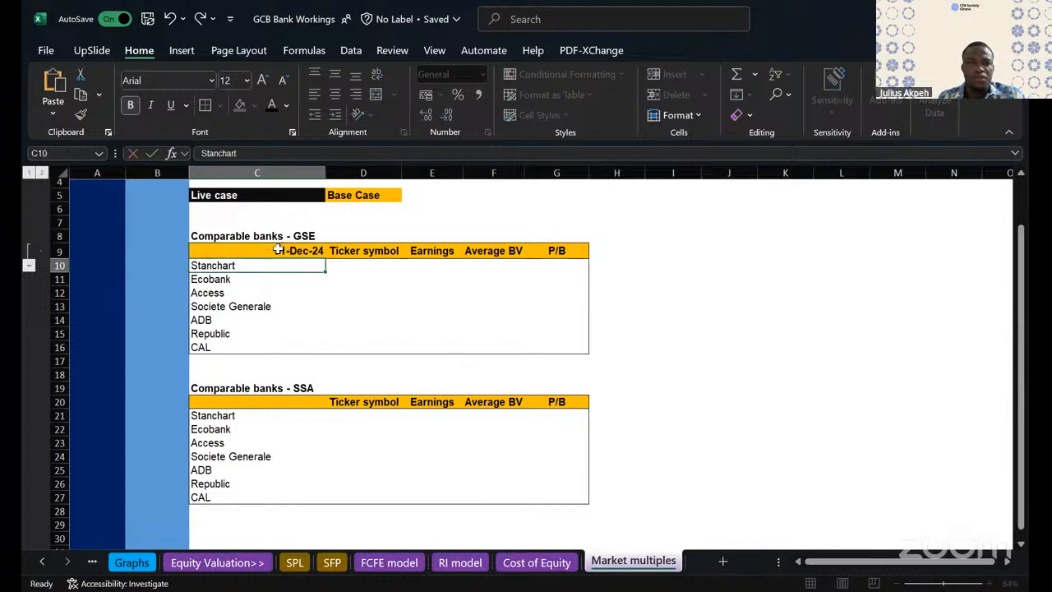
- Format C9 as Text and enter "31 Demeber 2024" as a text label
click(280, 254)
click(483, 74)
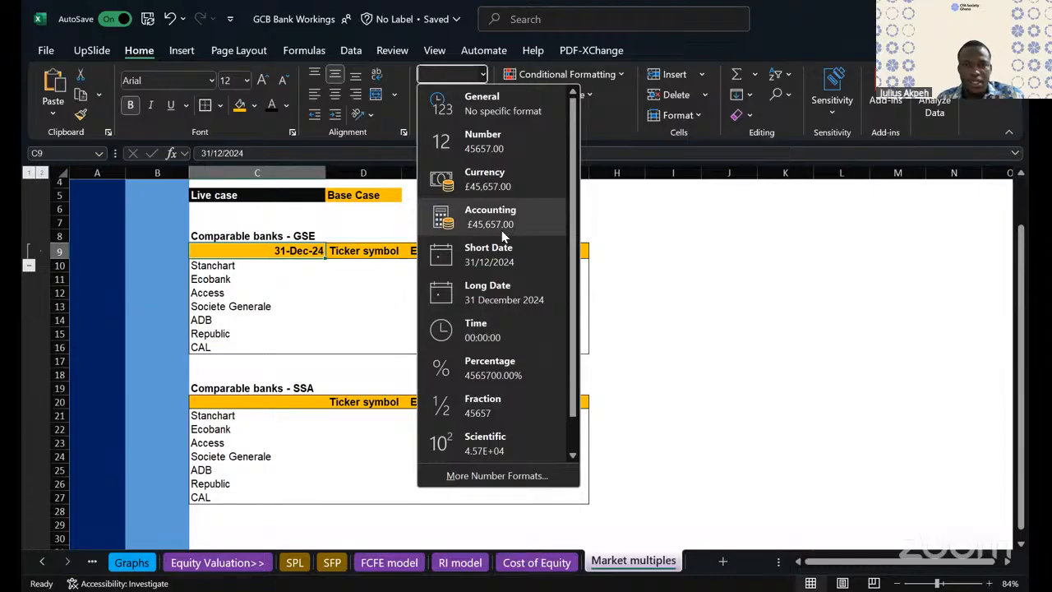
scroll(502, 231, down, 1)
click(491, 452)
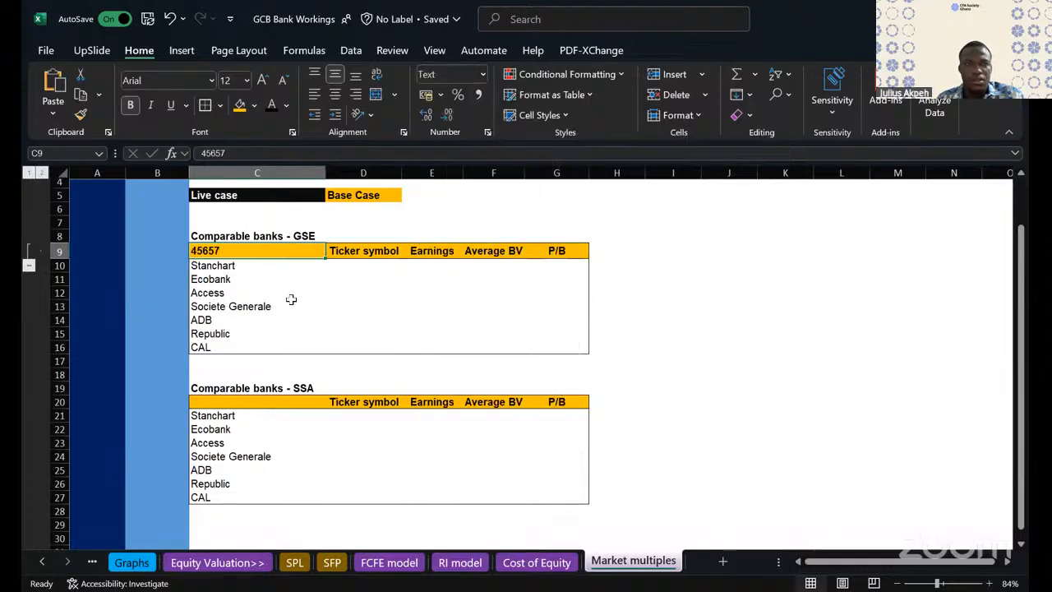
text(2)
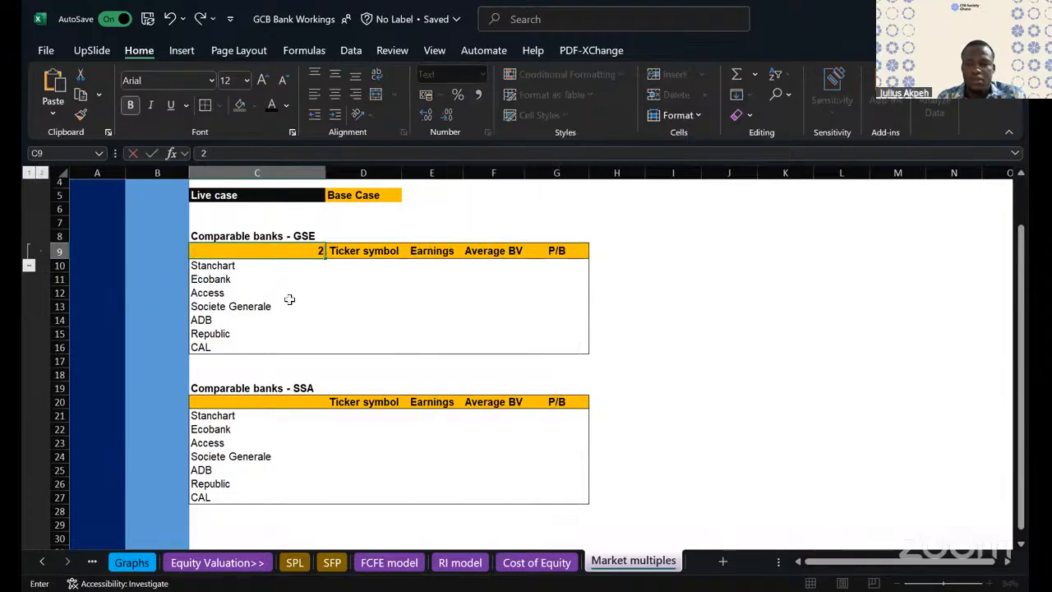
text(31)
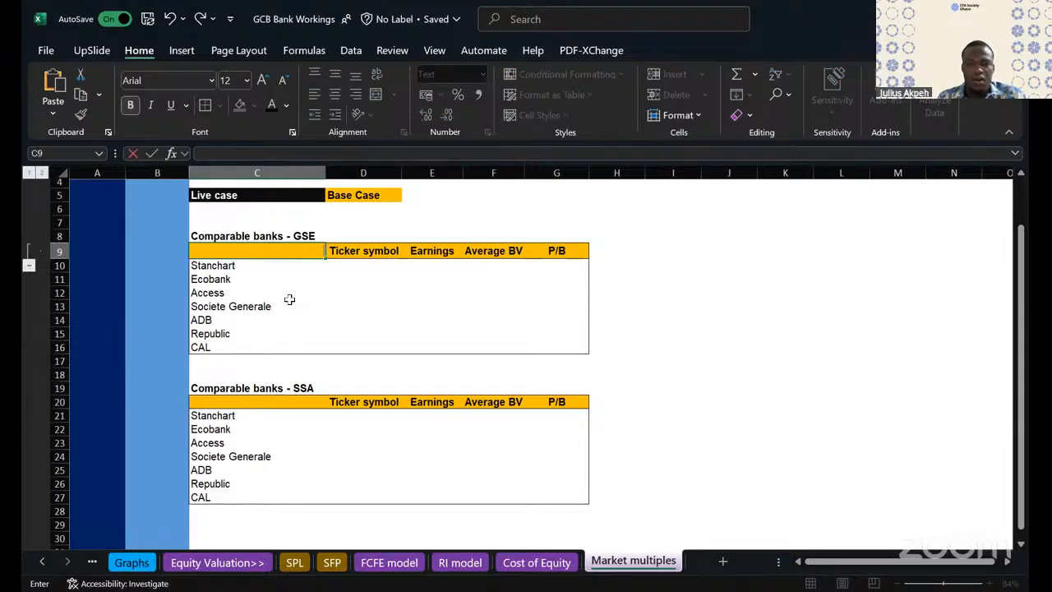
text( Demeber)
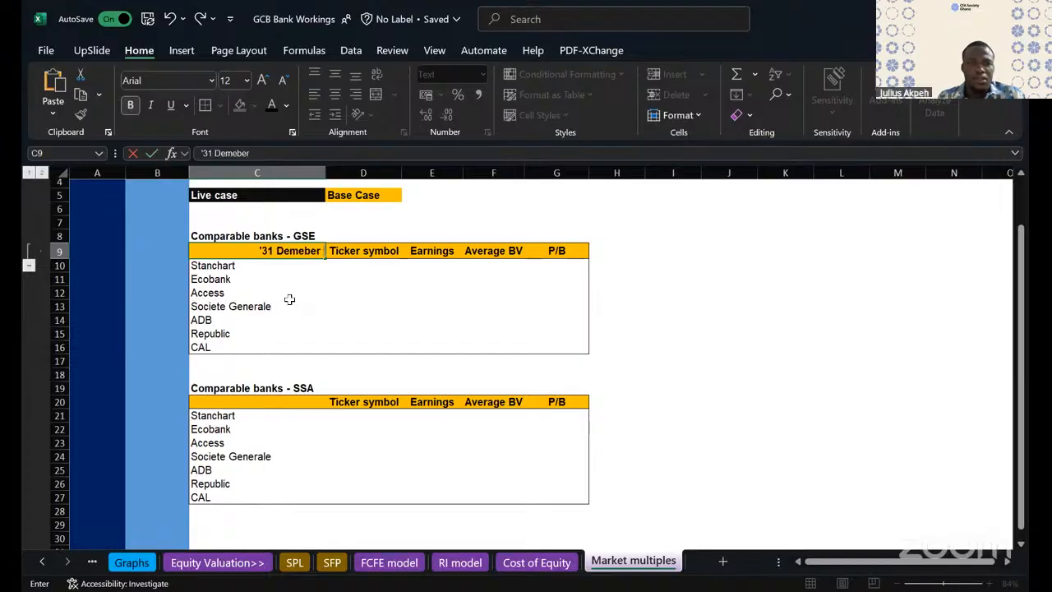
text( 2024)
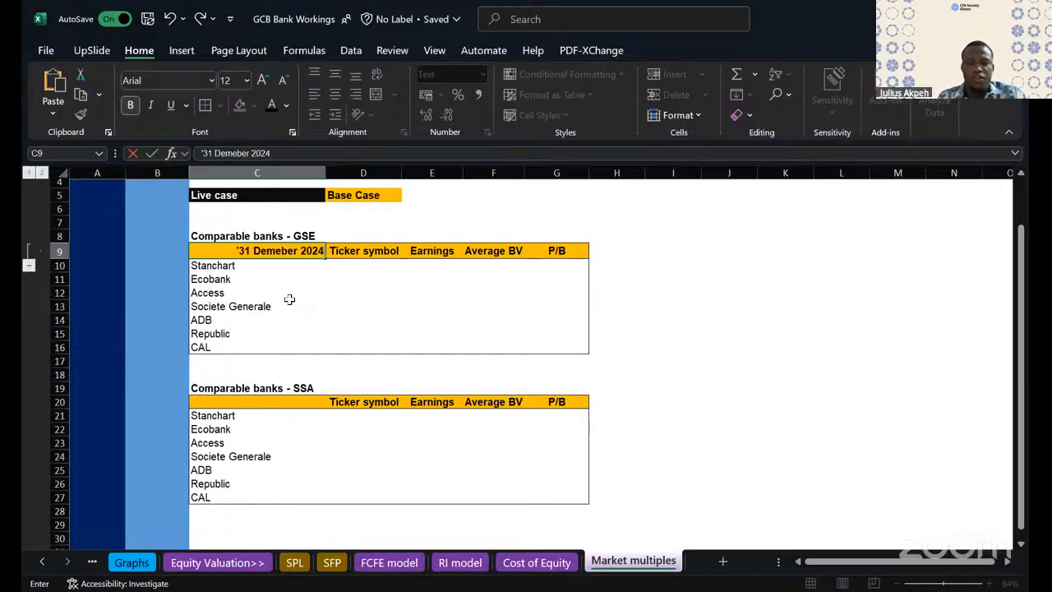
click(357, 366)
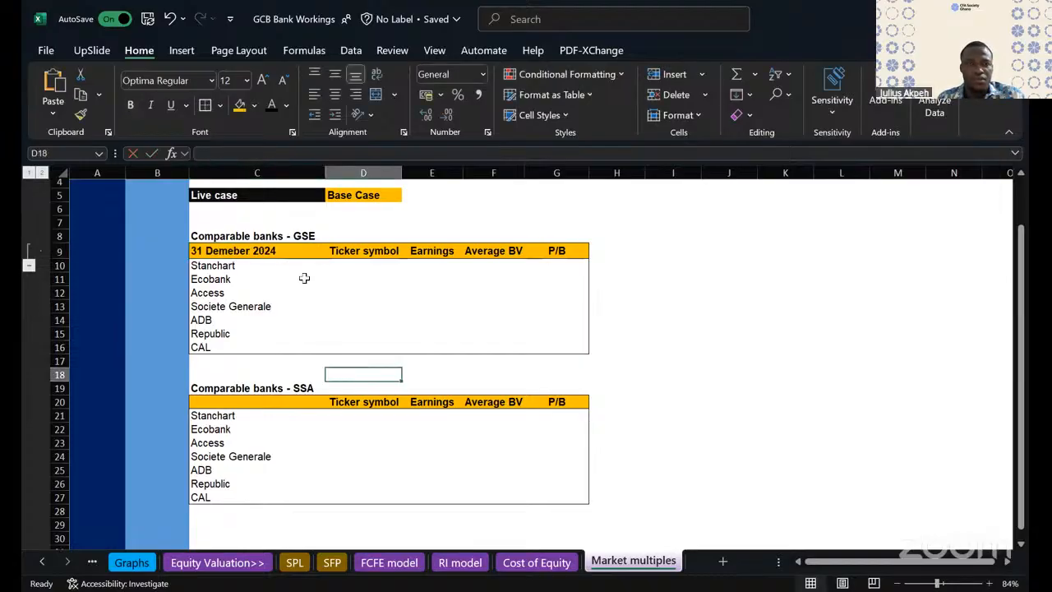
- Copy the date label from C9 into C20, the first header cell of the SSA table
click(250, 248)
key(ctrl+c)
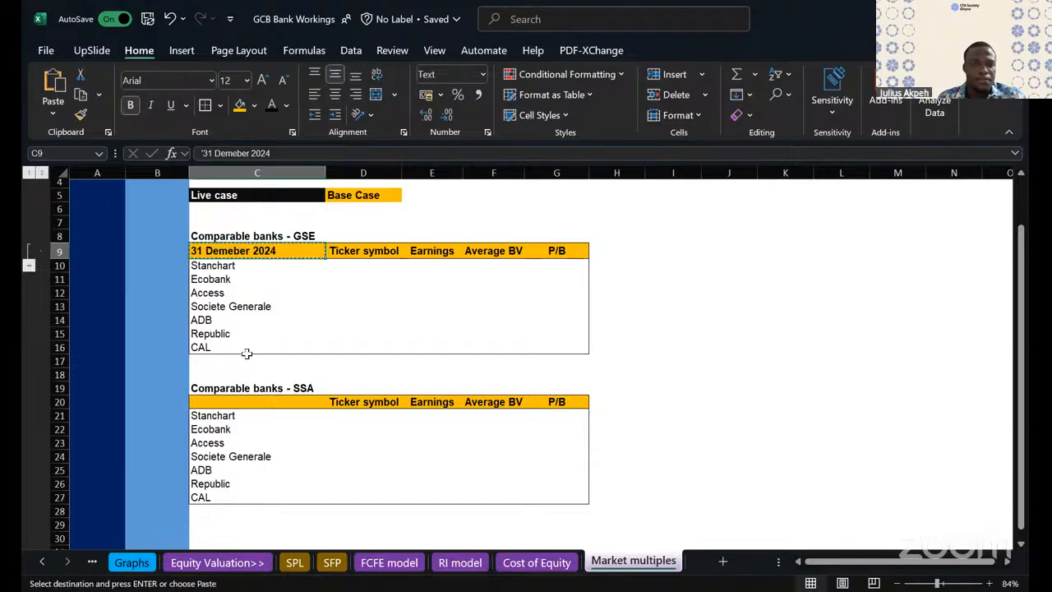
click(225, 404)
key(ctrl+v)
click(620, 344)
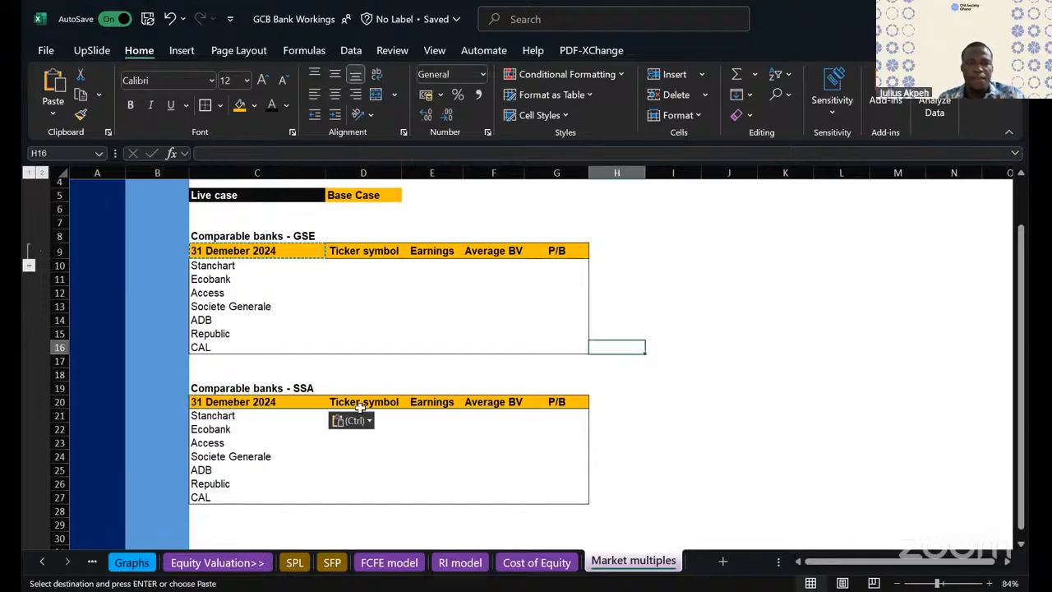
key(Escape)
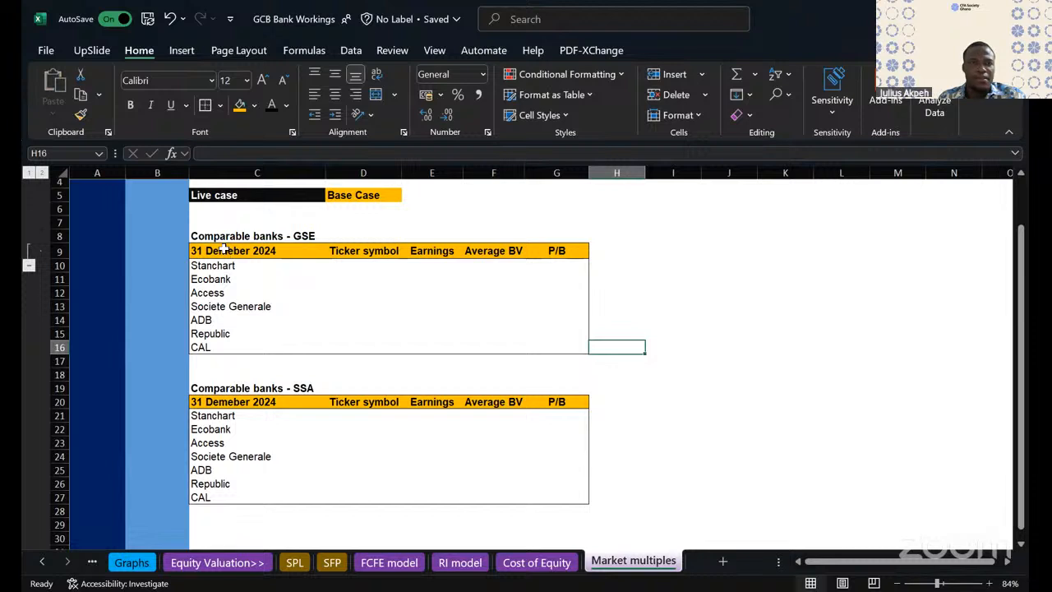
- Correct the month spelling in C9 so the label reads "31 December 2024"
double_click(224, 251)
key(Delete)
text(ce)
key(Delete)
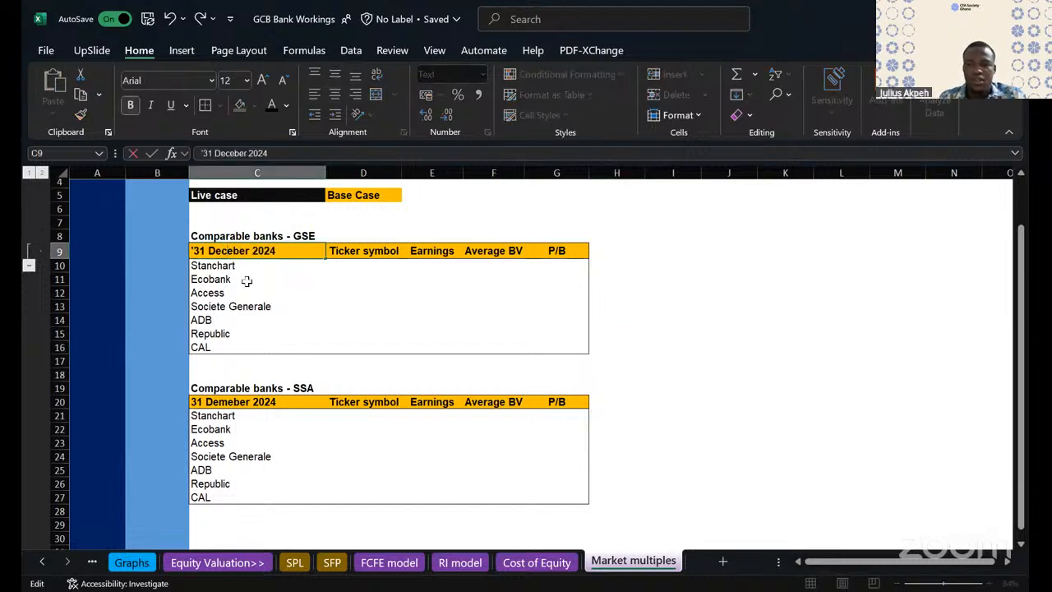
text(m)
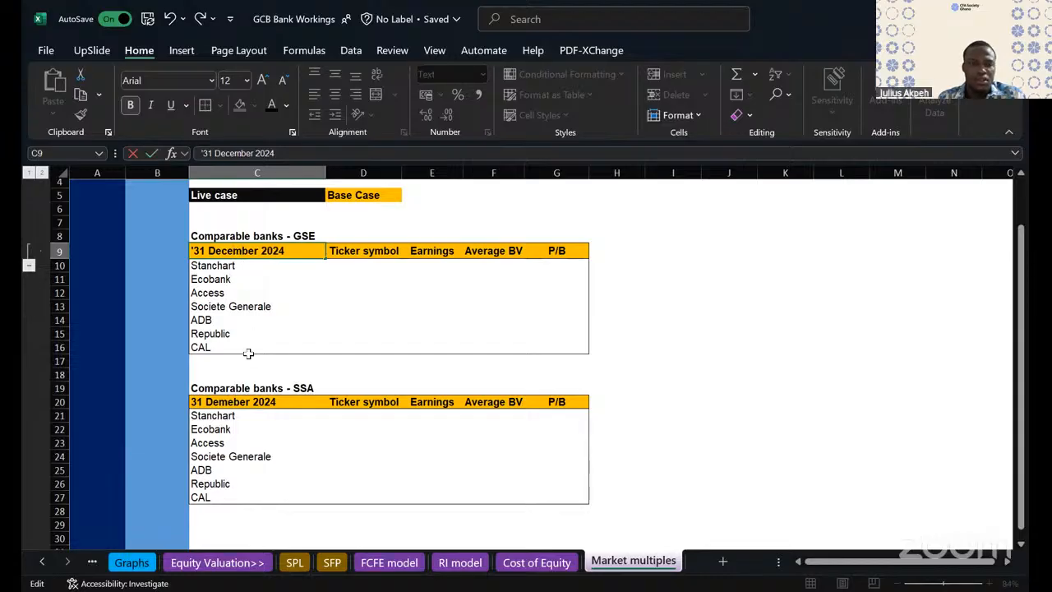
click(228, 307)
- Copy the corrected "31 December 2024" label from C9 over the misspelled one in C20
click(227, 251)
key(ctrl+c)
click(215, 401)
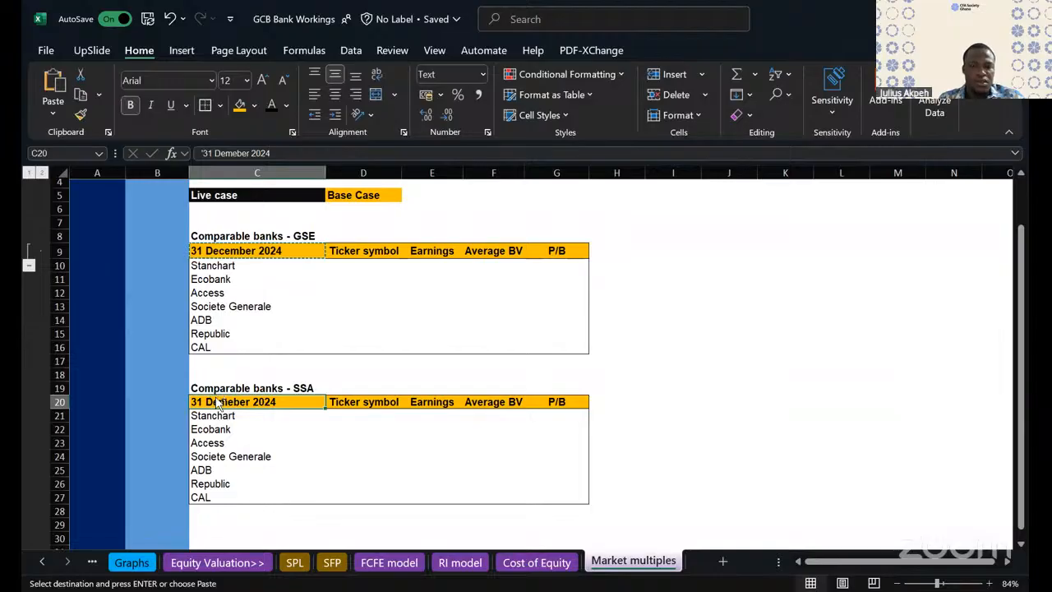
key(ctrl+v)
click(732, 273)
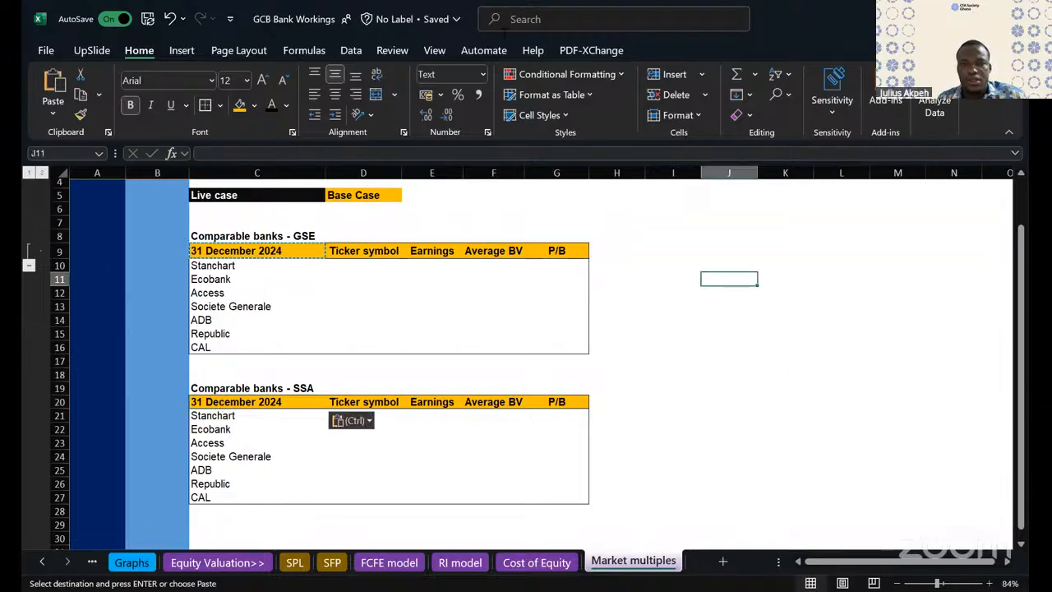
- Clear the copied bank names from C21:C27 in the SSA table
key(alt+Tab)
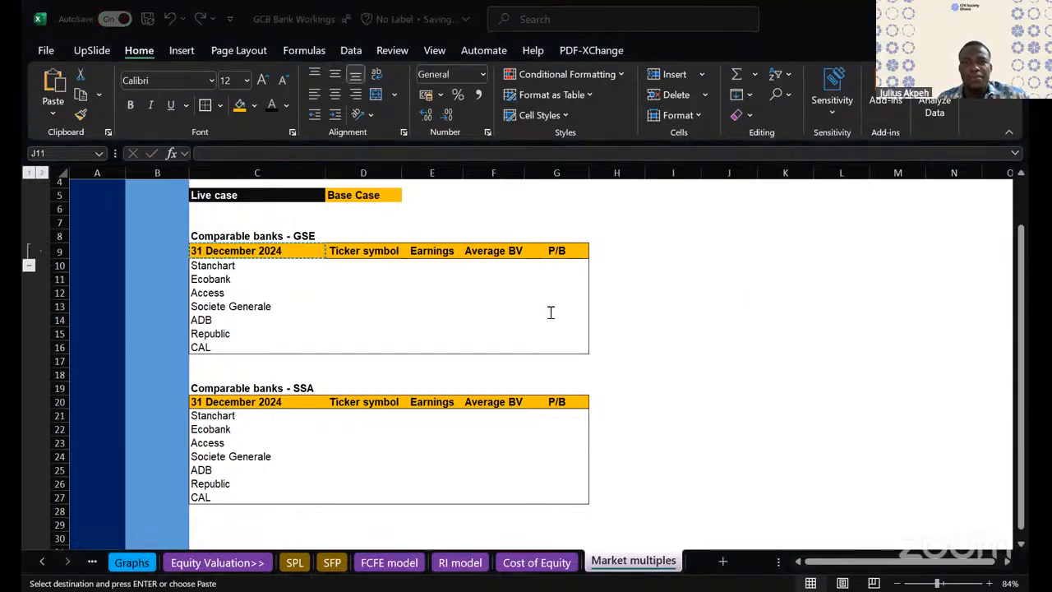
click(468, 467)
scroll(467, 465, down, 1)
click(284, 372)
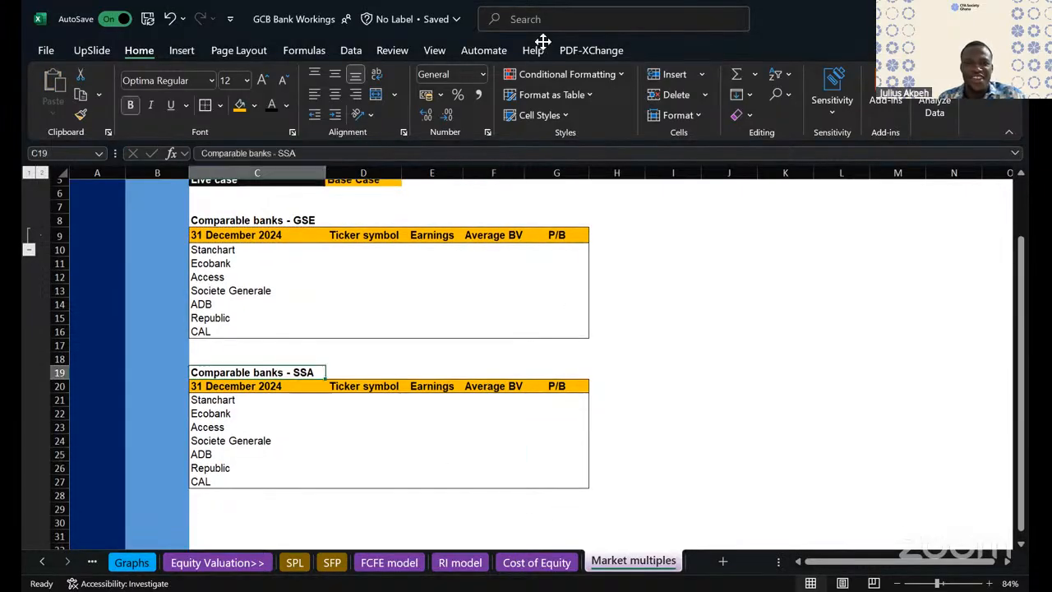
scroll(220, 375, down, 1)
drag(220, 375, 217, 454)
key(Delete)
click(518, 371)
scroll(684, 332, up, 1)
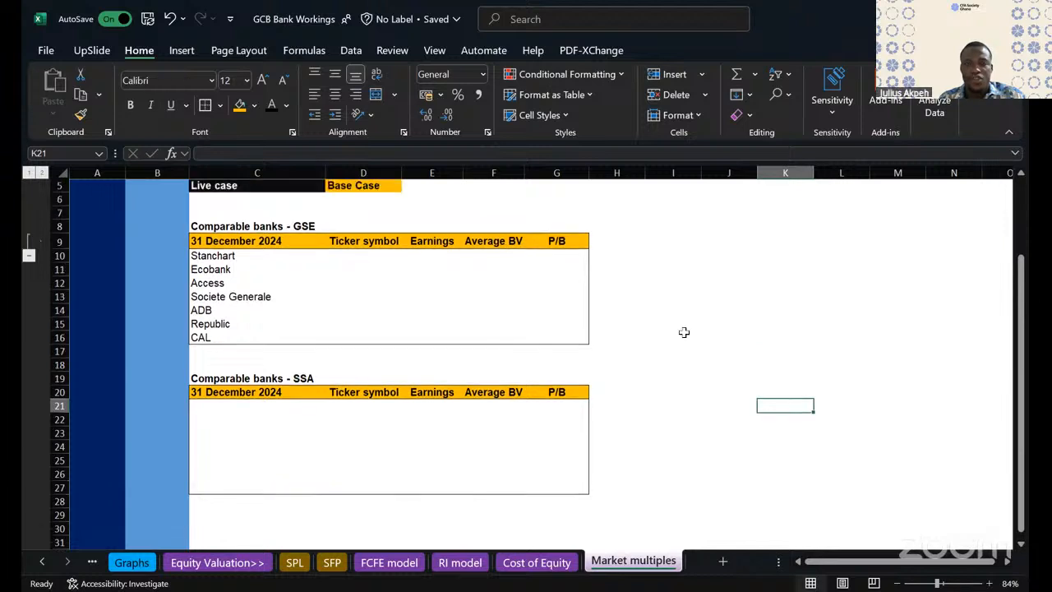
scroll(684, 332, down, 2)
scroll(684, 332, up, 2)
scroll(684, 333, down, 2)
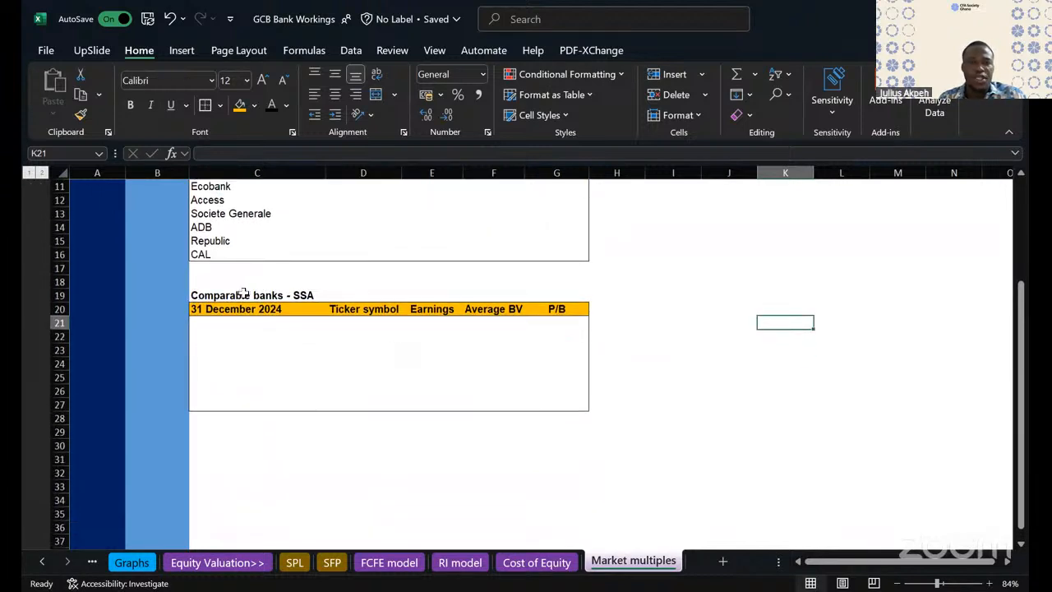
click(256, 294)
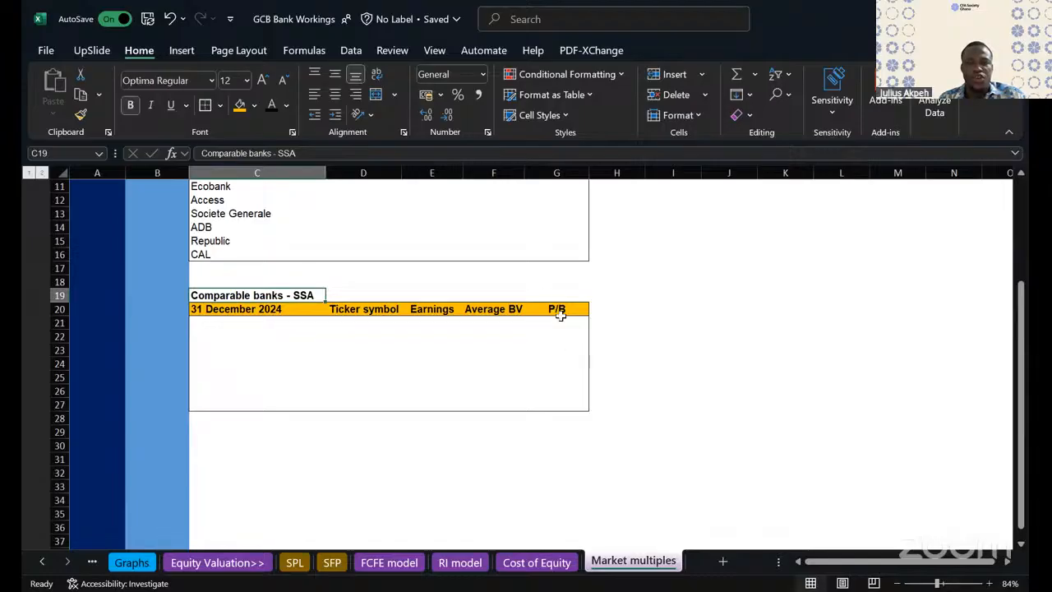
scroll(559, 315, up, 2)
click(559, 265)
double_click(559, 264)
text(=)
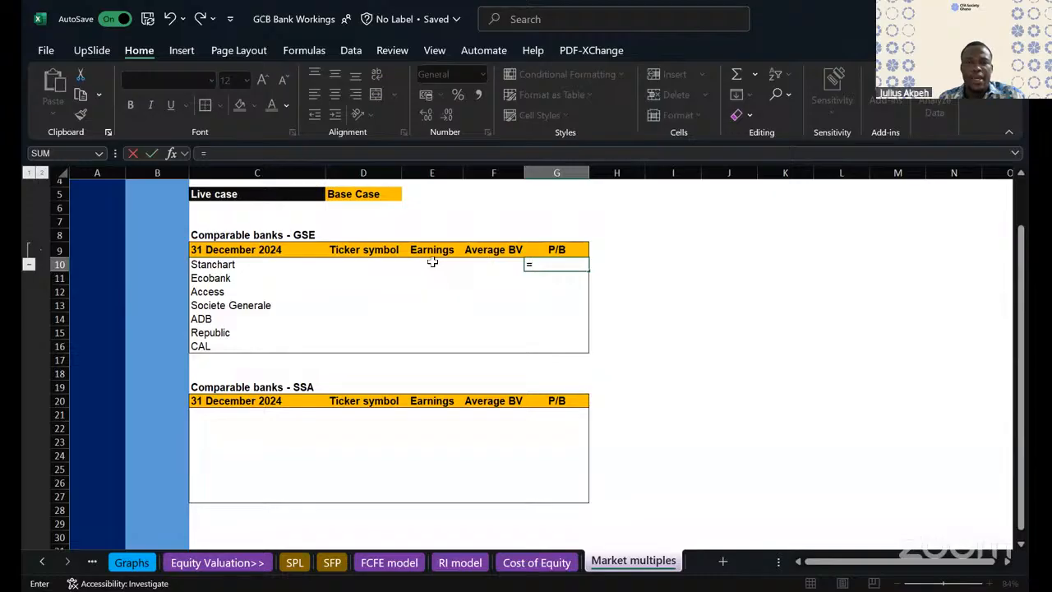
key(Escape)
- Replace the Earnings header in E9 of the GSE table with "MV"
click(435, 250)
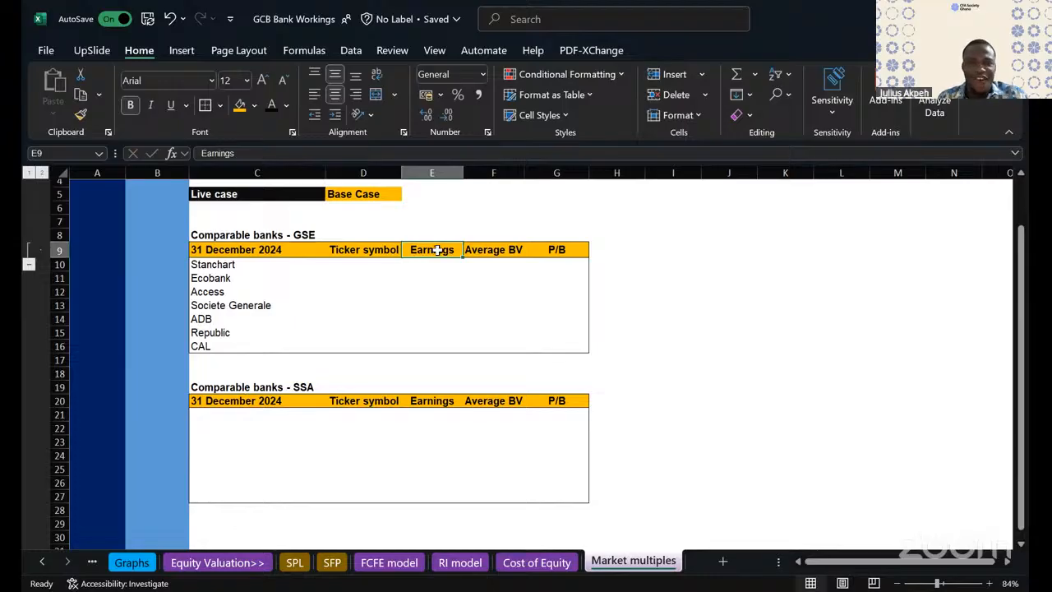
scroll(438, 250, up, 1)
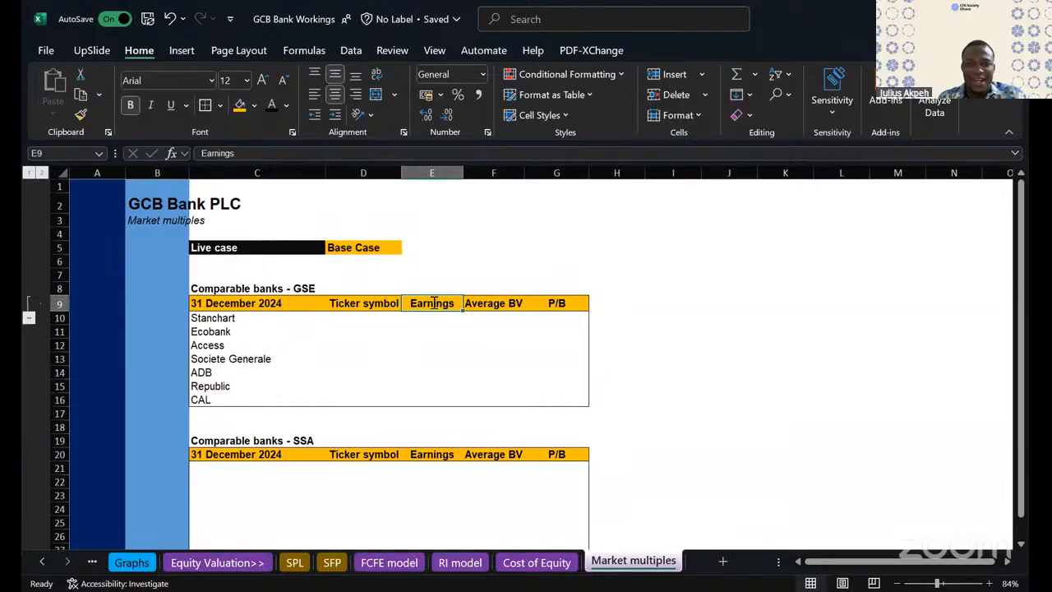
text(M)
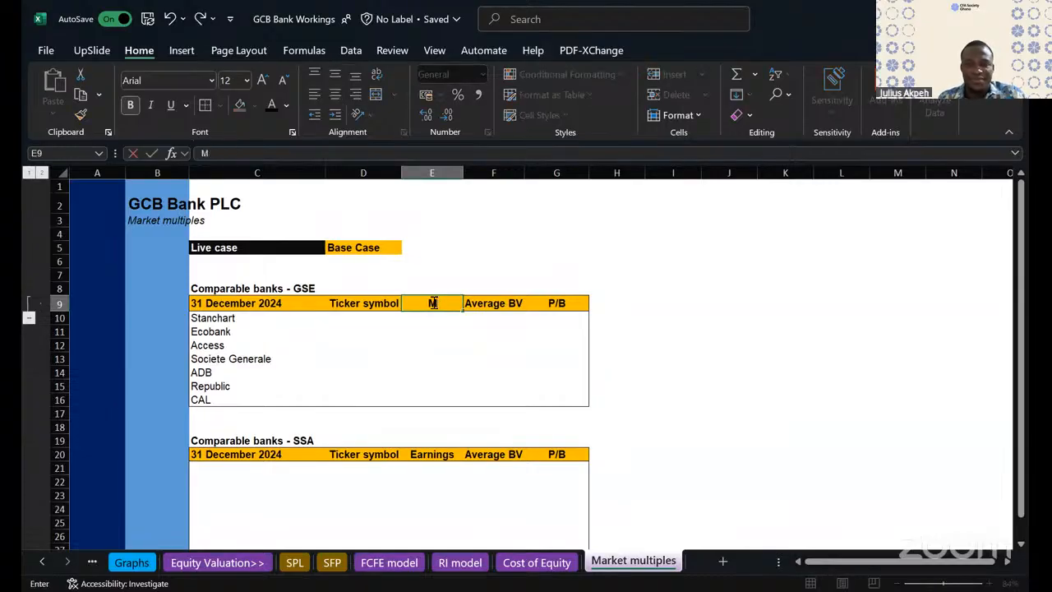
key(BackSpace)
text(M)
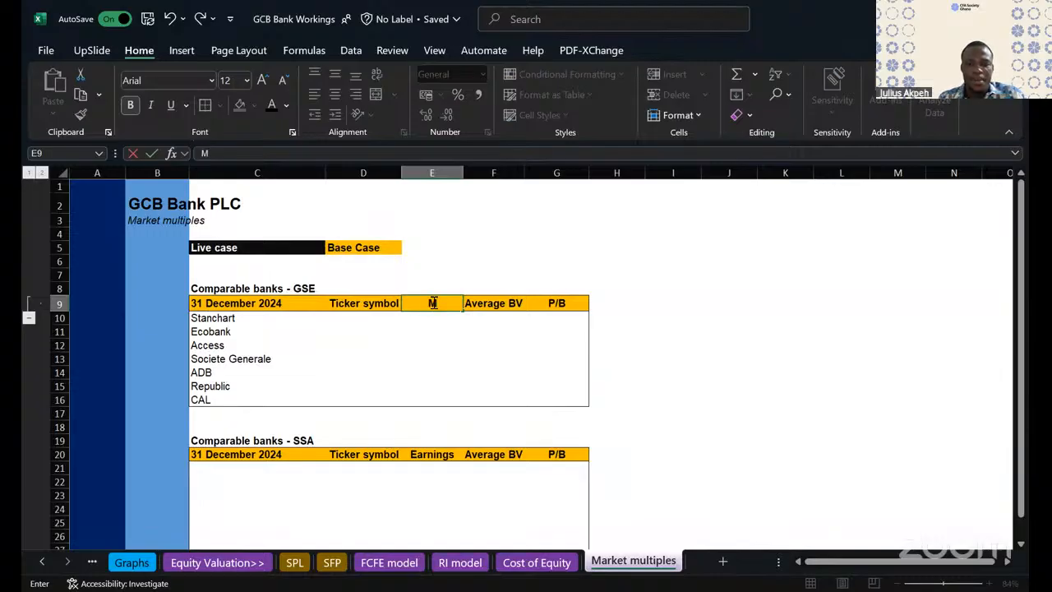
key(Return)
key(Return)
key(Return)
key(Return)
key(Return)
key(Return)
key(Return)
key(Return)
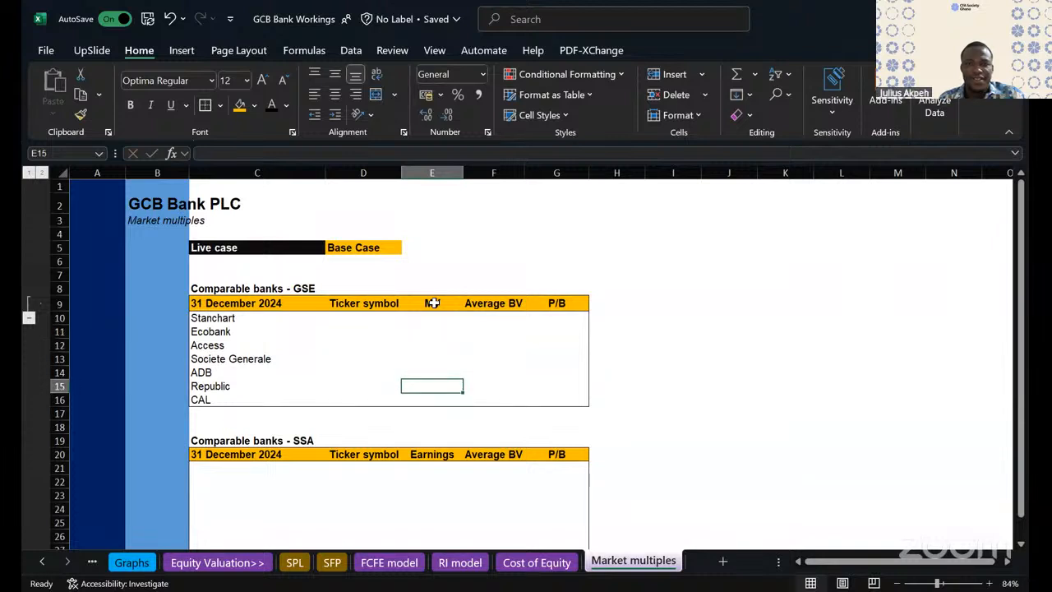
- Replace the Earnings header in E20 of the SSA table with "MV"
key(Return)
key(Return)
key(Return)
text(MV)
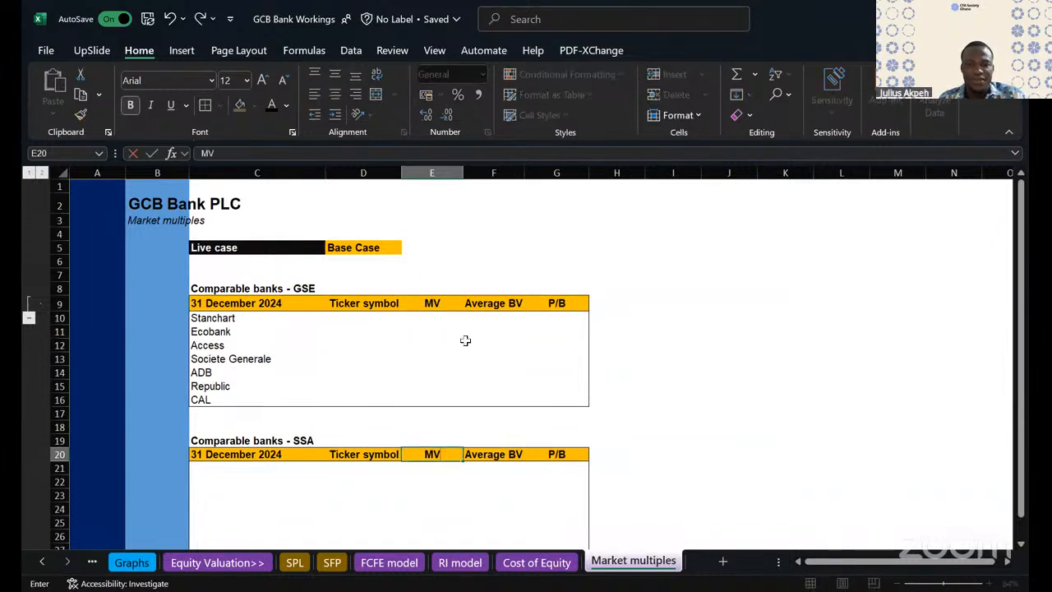
click(504, 386)
scroll(505, 386, down, 3)
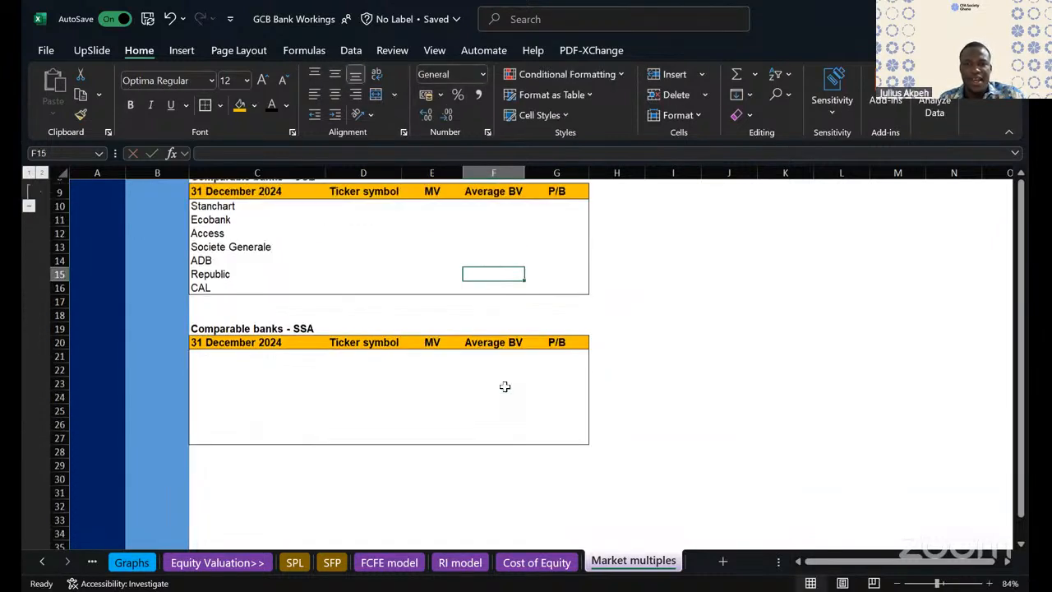
click(557, 337)
click(544, 378)
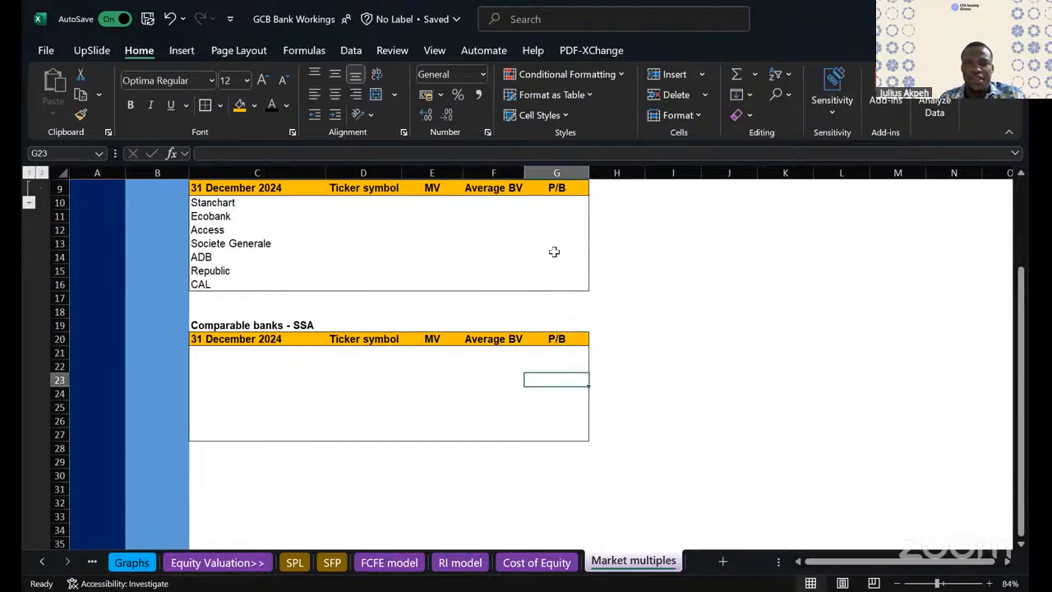
click(554, 202)
text(=)
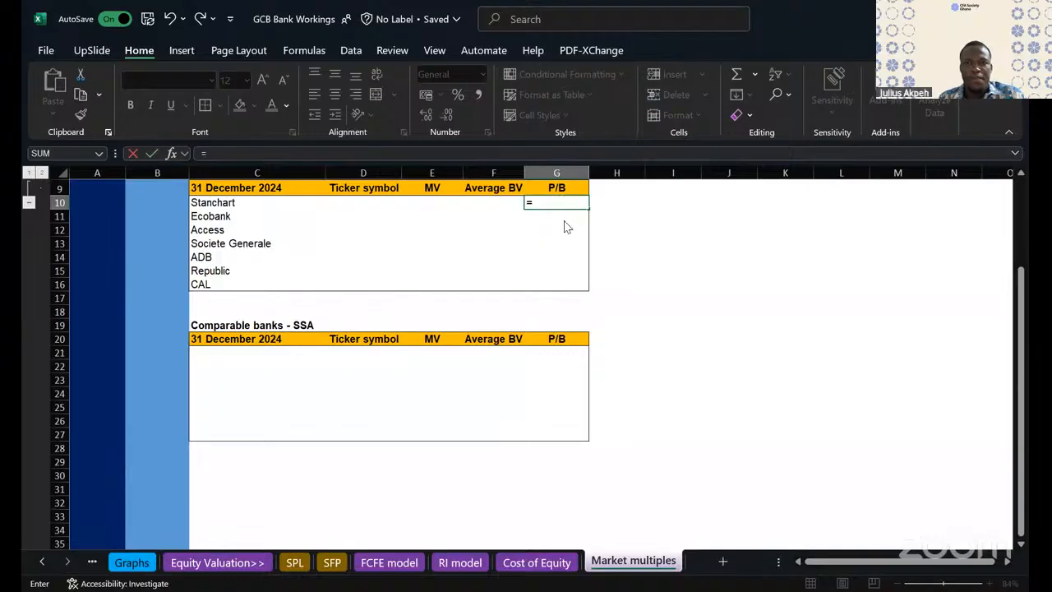
text(ife)
double_click(566, 218)
click(435, 201)
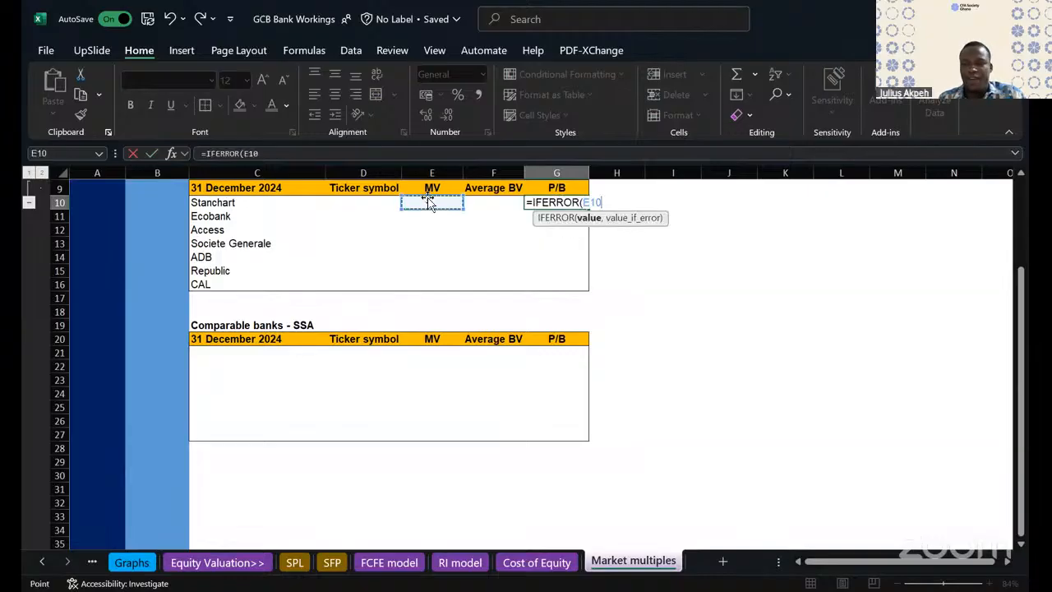
text(/)
click(509, 200)
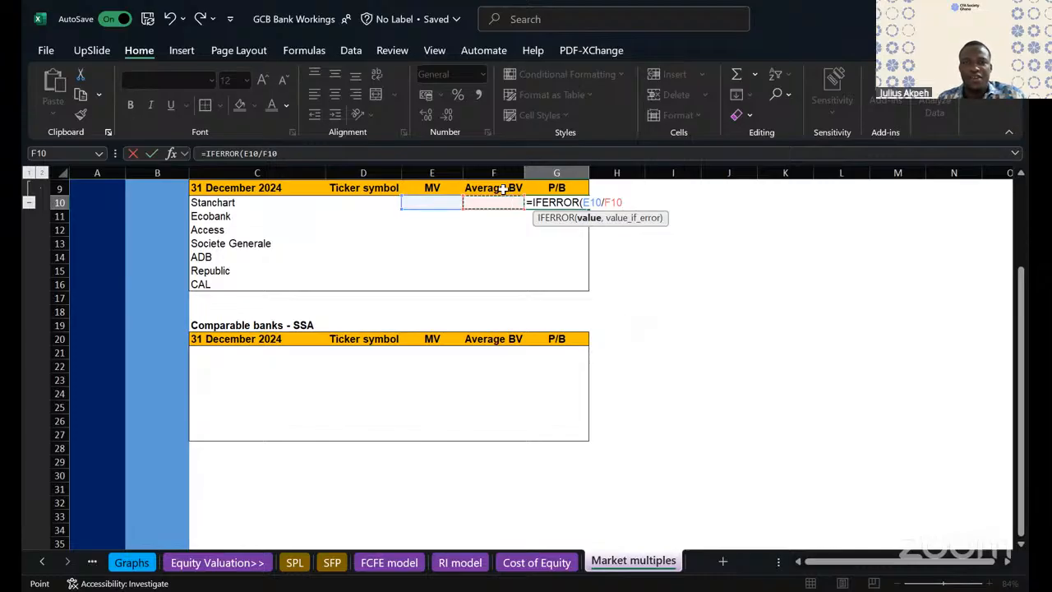
key(F2)
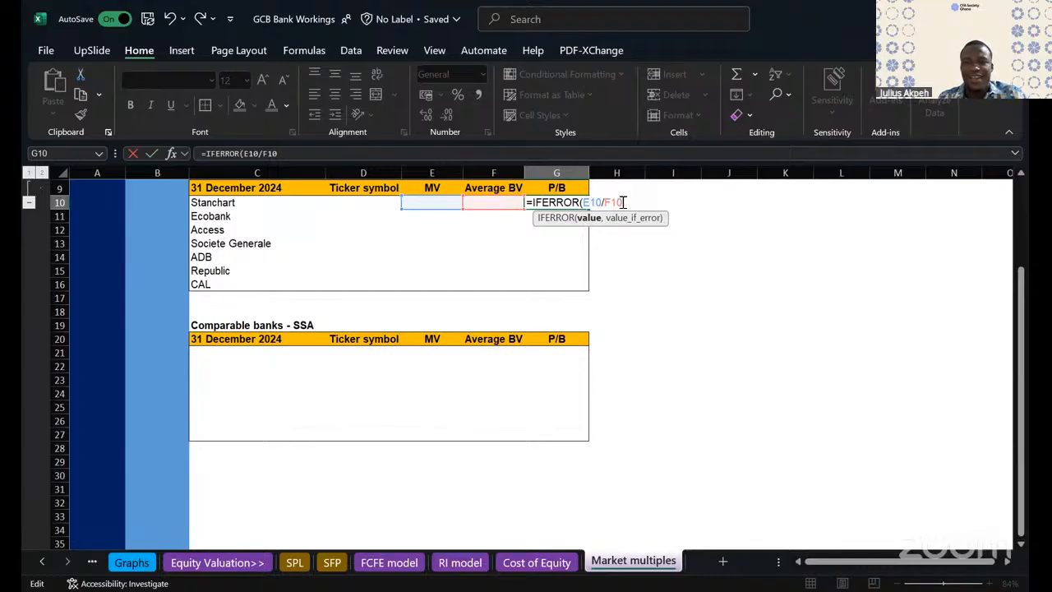
text())
key(Return)
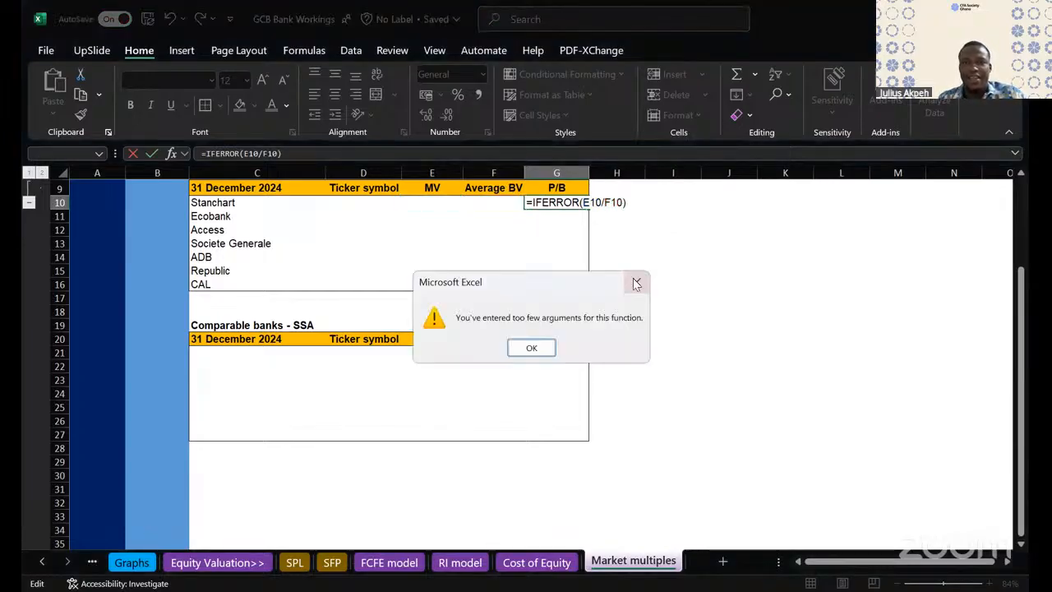
click(633, 280)
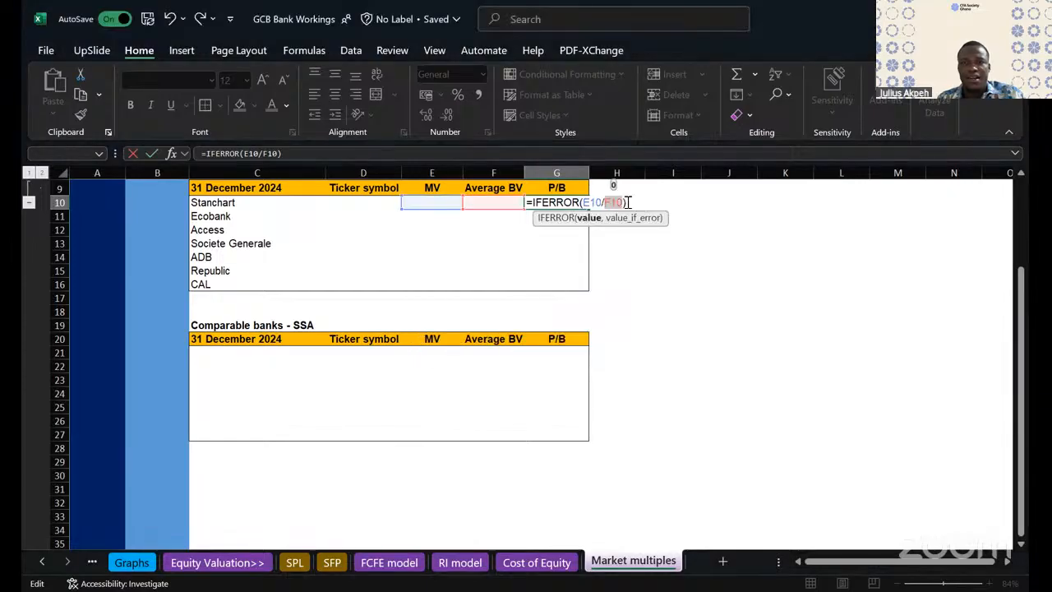
key(Escape)
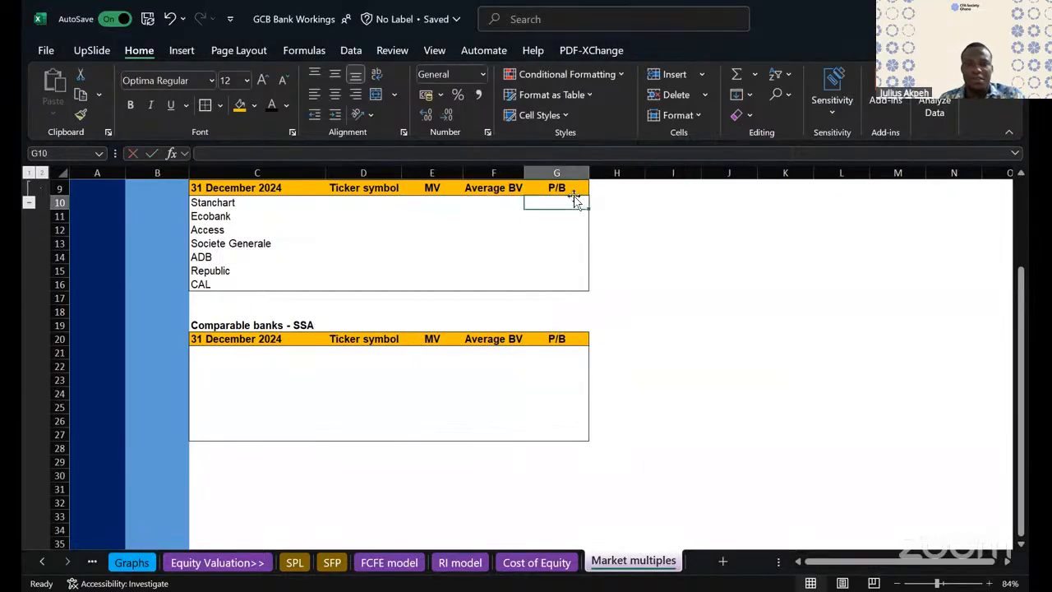
text(=)
key(Escape)
- Replace the Average BV headers in F9 of the GSE table and F20 of the SSA table with "BV"
click(490, 189)
text(BV)
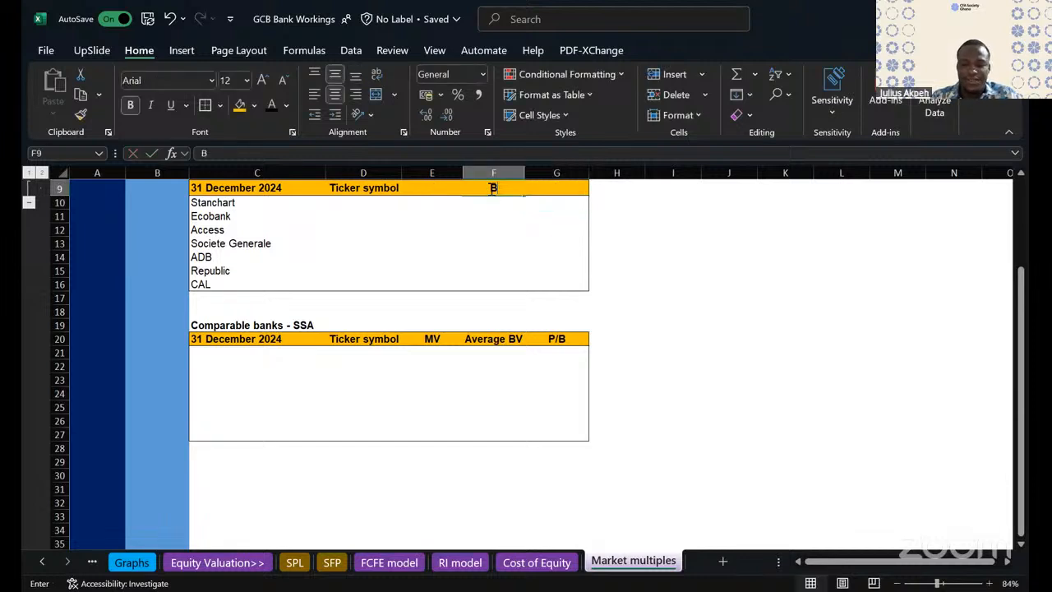
click(498, 230)
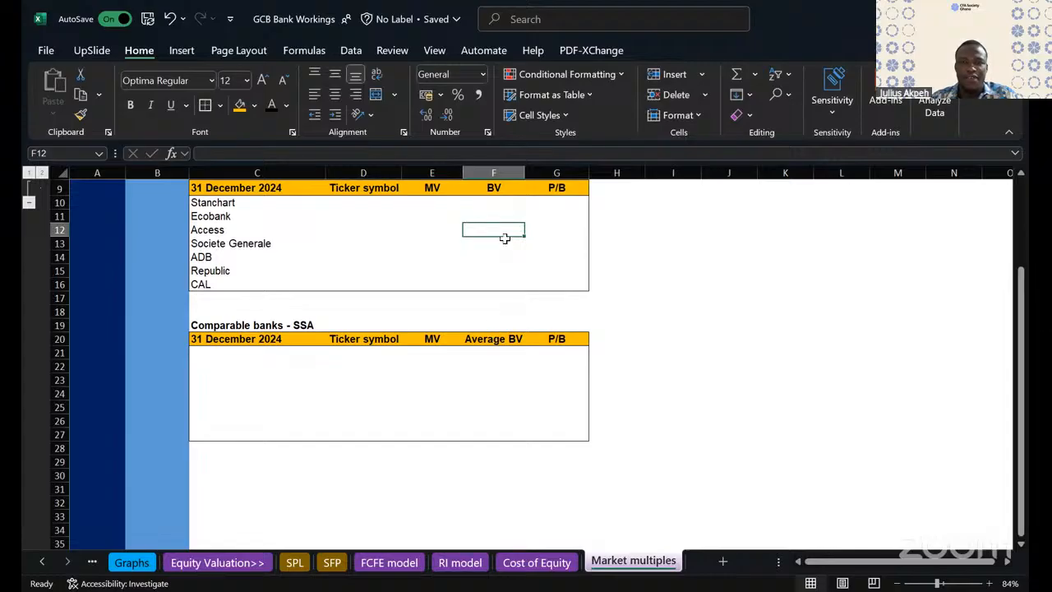
click(493, 340)
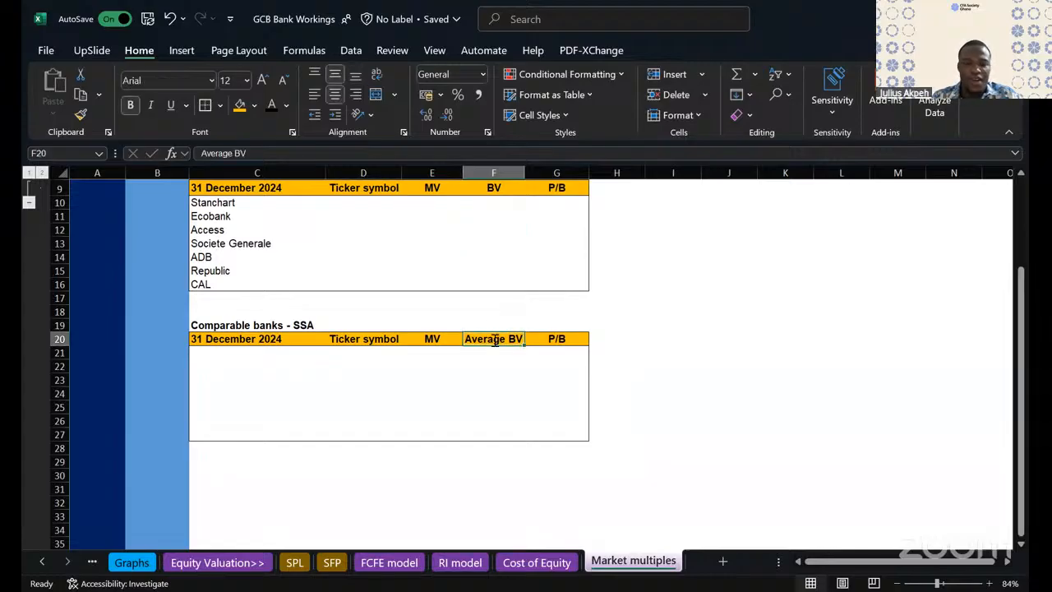
text(BV)
click(493, 393)
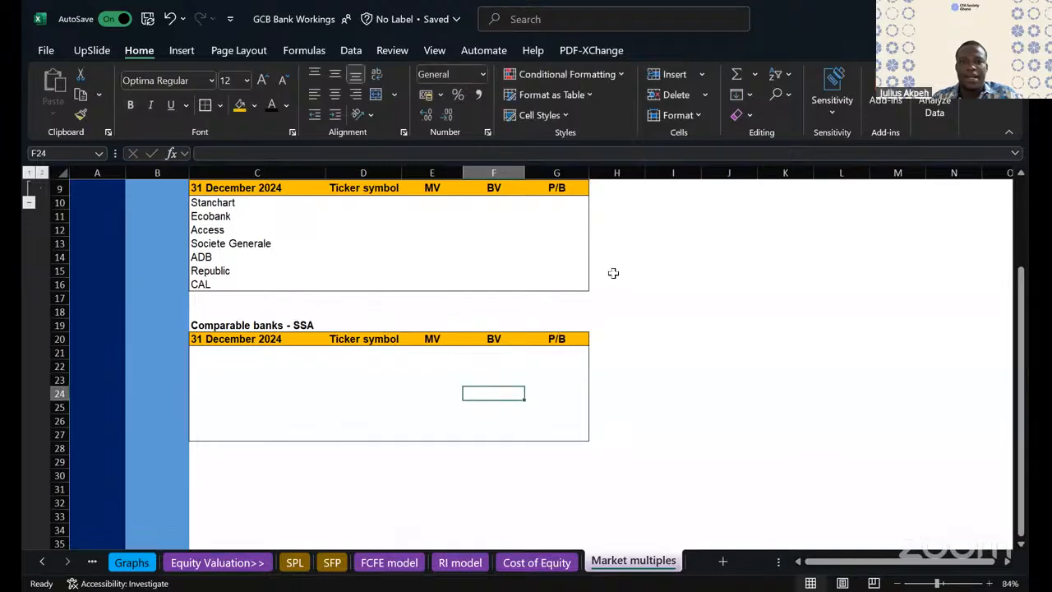
- Enter the P/B formula =IFERROR(E10/F10,"n/a") for Stanchart in G10 of the GSE table
scroll(617, 282, up, 1)
scroll(619, 283, down, 2)
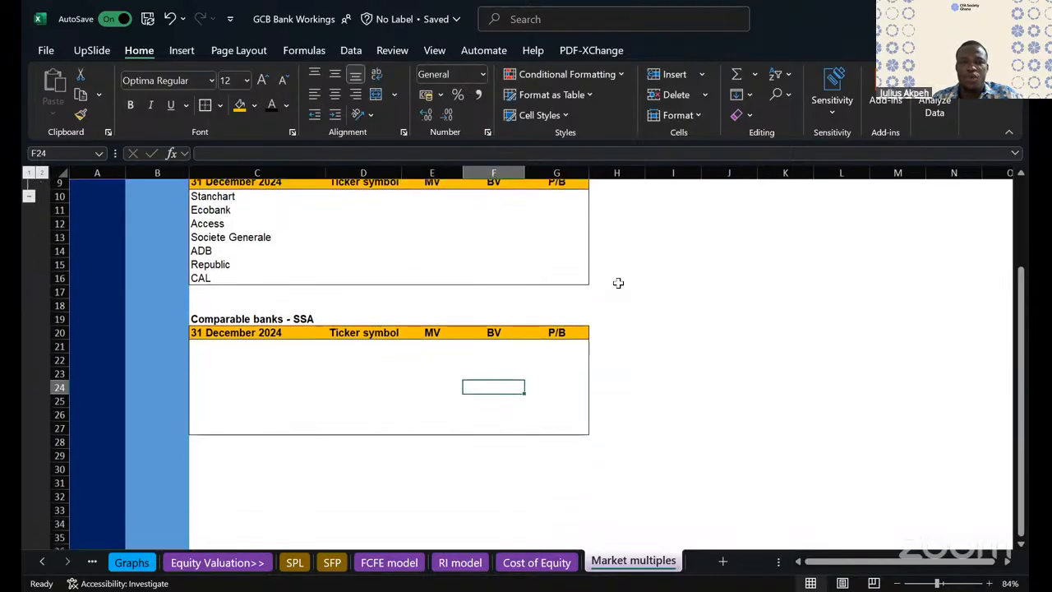
click(566, 197)
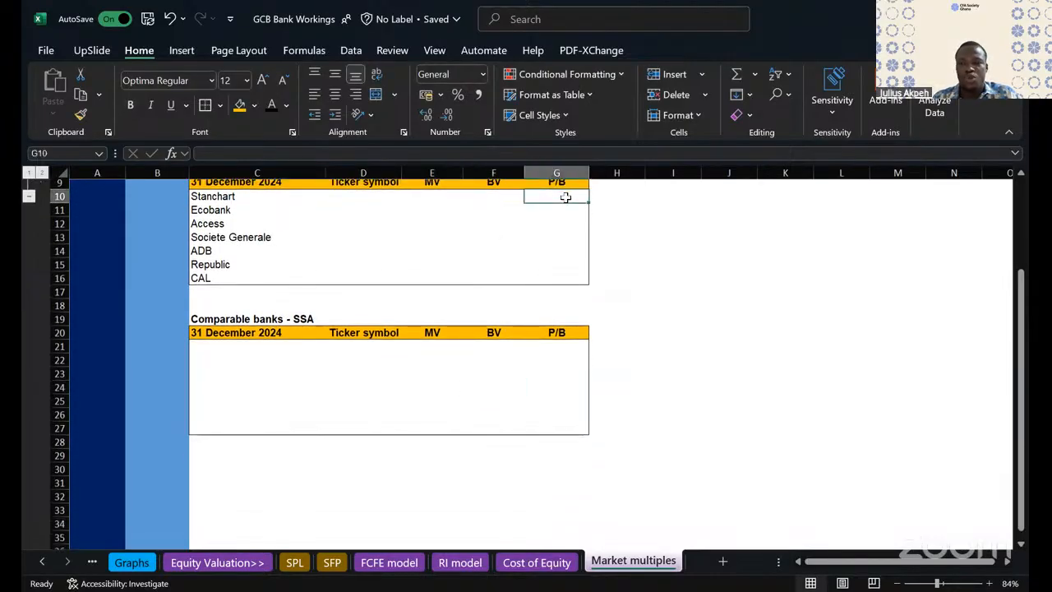
text(=)
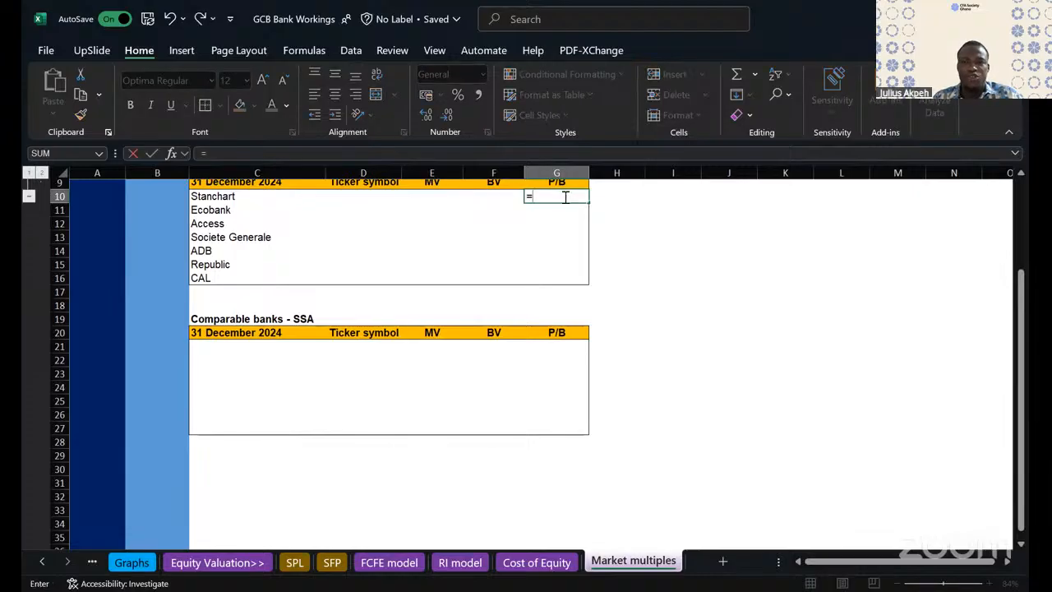
text(if)
double_click(570, 224)
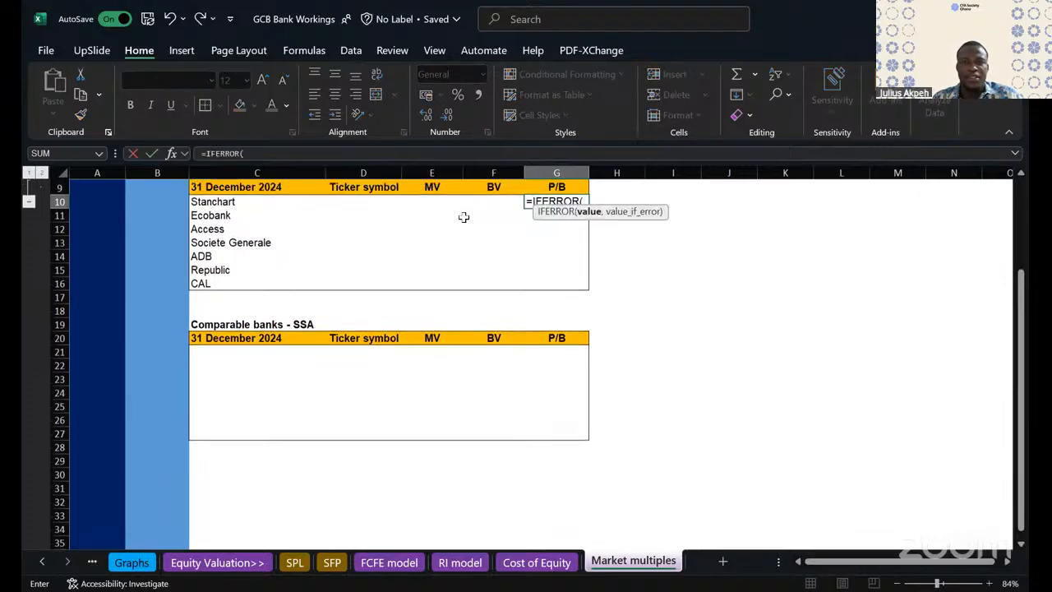
click(435, 203)
text(/)
click(481, 206)
text(,"n)
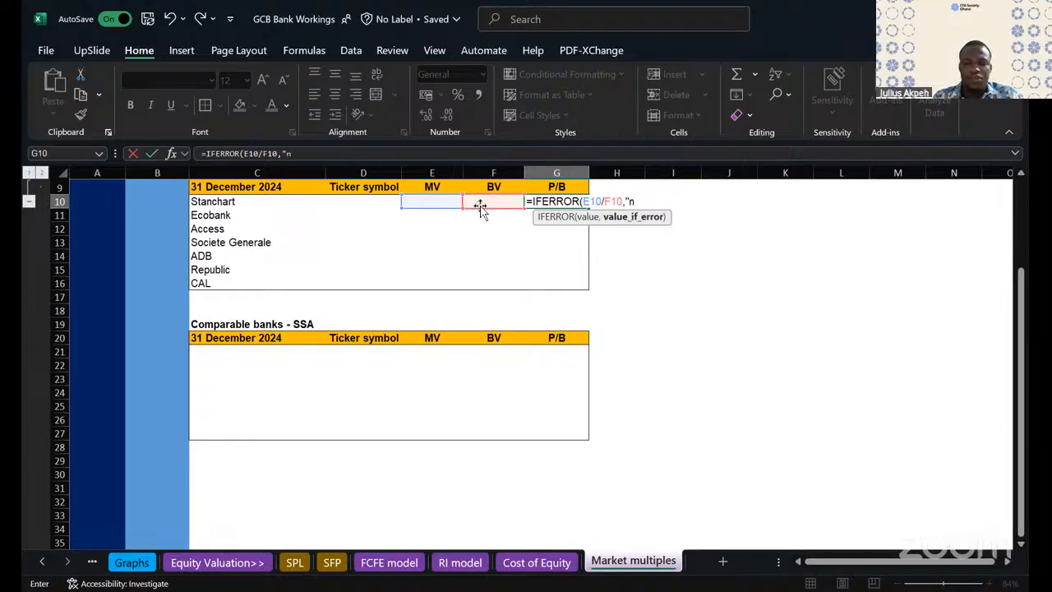
text(/a"))
key(Return)
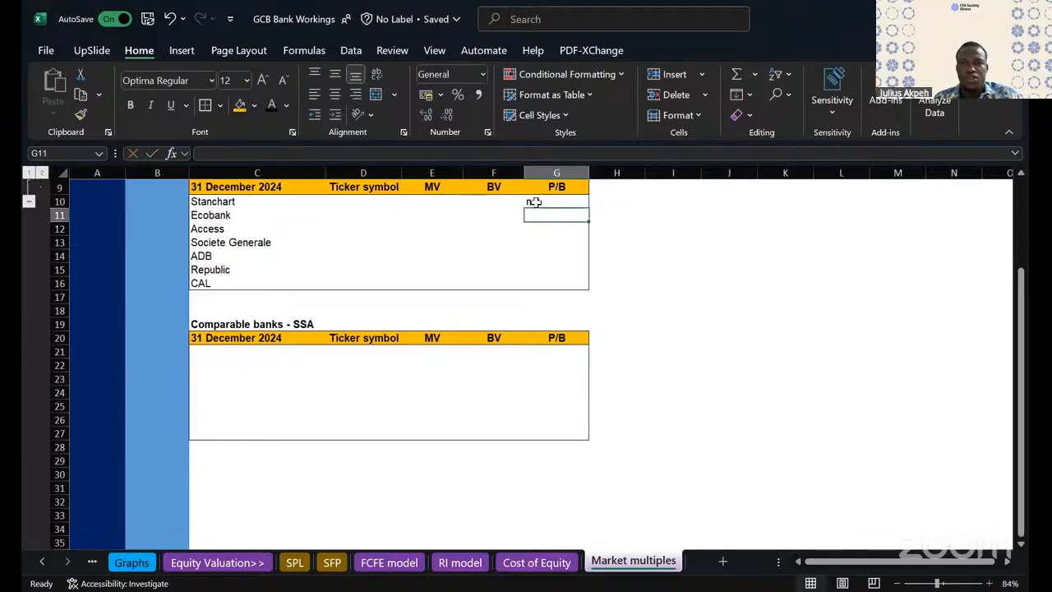
- Fill the P/B formula from G10 down to G16 and copy it into G21:G27 of the SSA table
click(534, 202)
drag(590, 208, 589, 289)
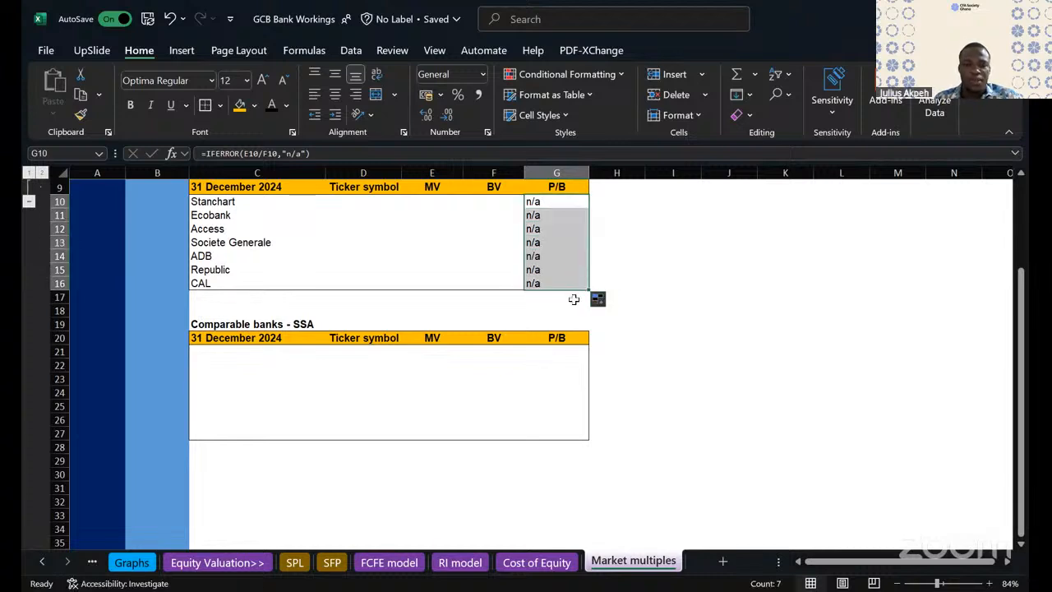
key(ctrl+c)
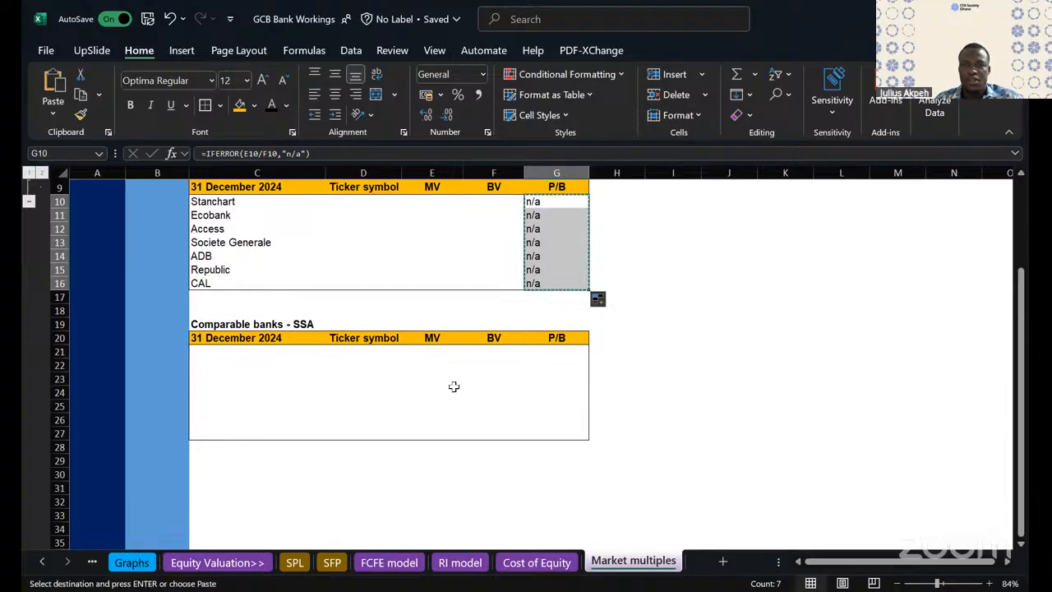
click(557, 349)
key(ctrl+v)
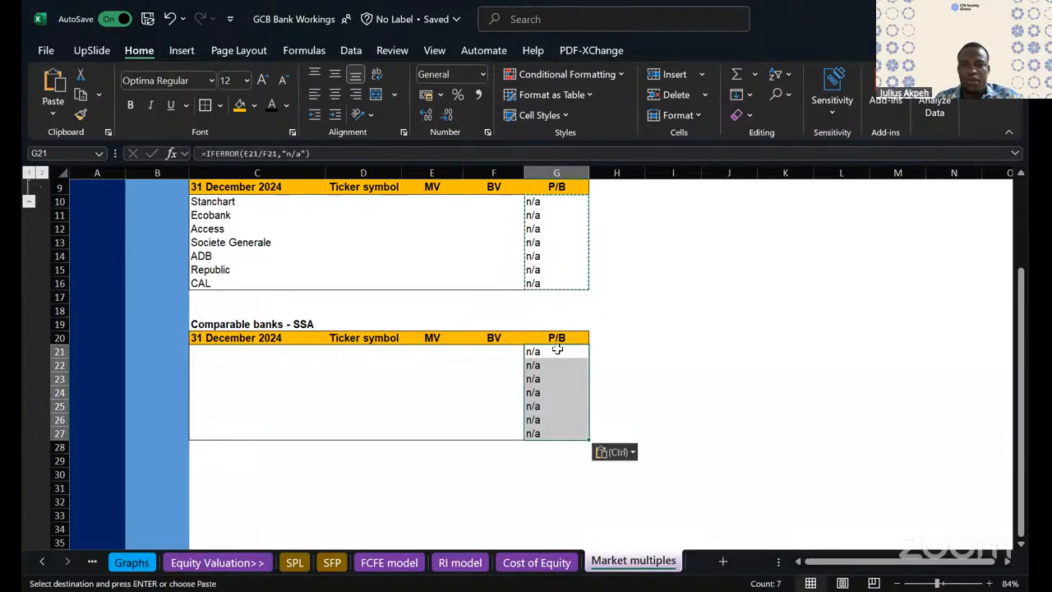
- Center the P/B values horizontally in G21:G27 and G10:G16
click(337, 94)
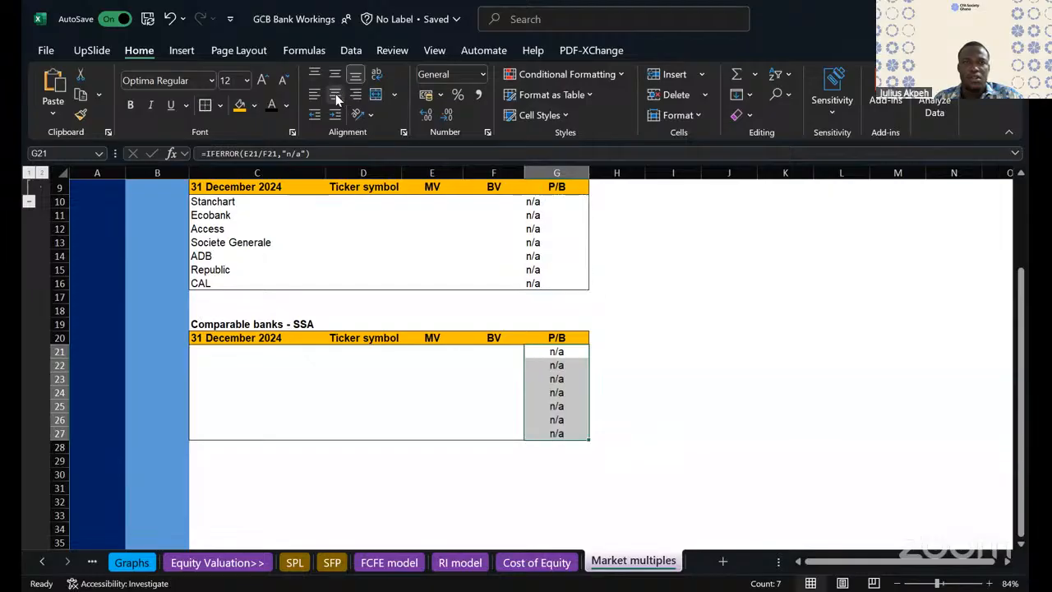
drag(554, 204, 559, 282)
key(ctrl+v)
click(337, 95)
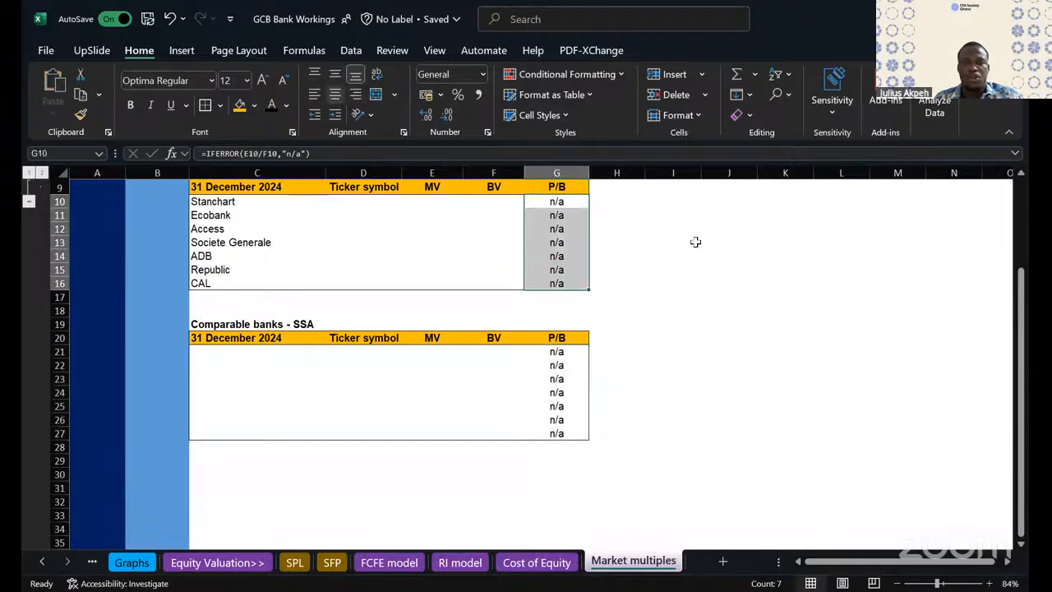
click(761, 270)
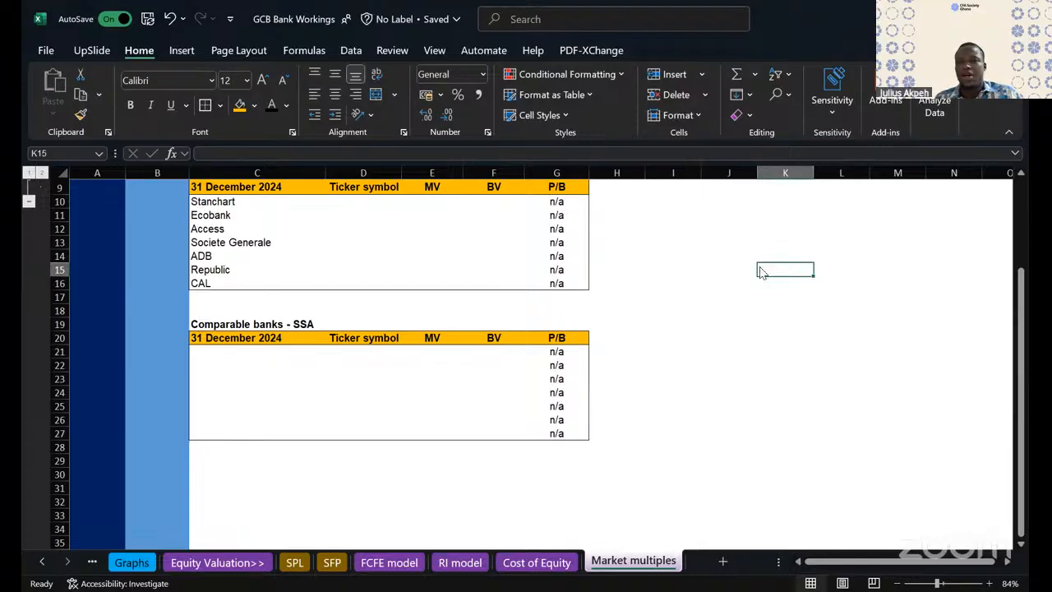
click(665, 267)
scroll(664, 249, up, 2)
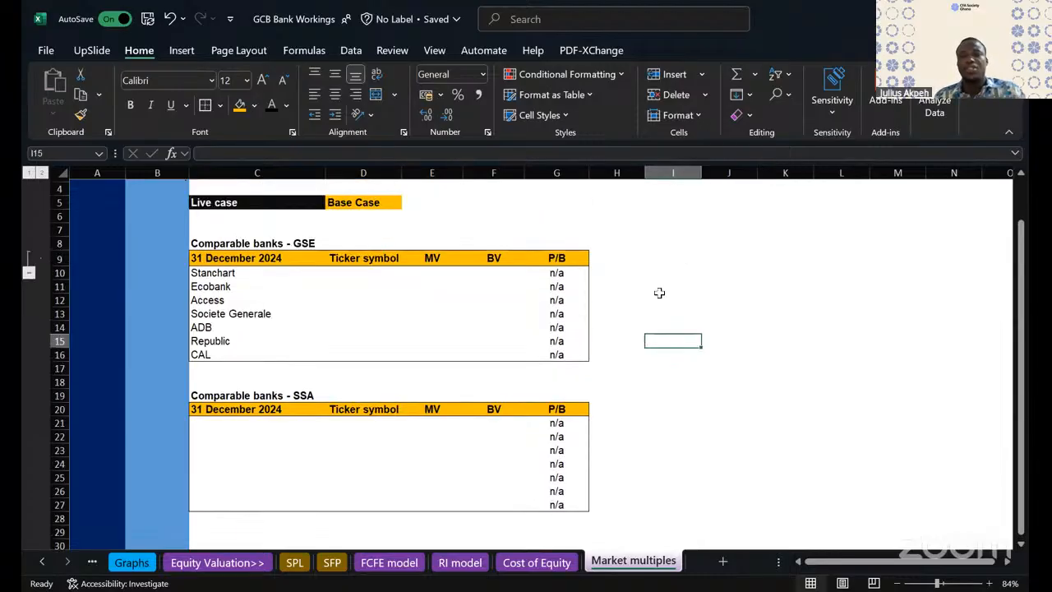
click(659, 440)
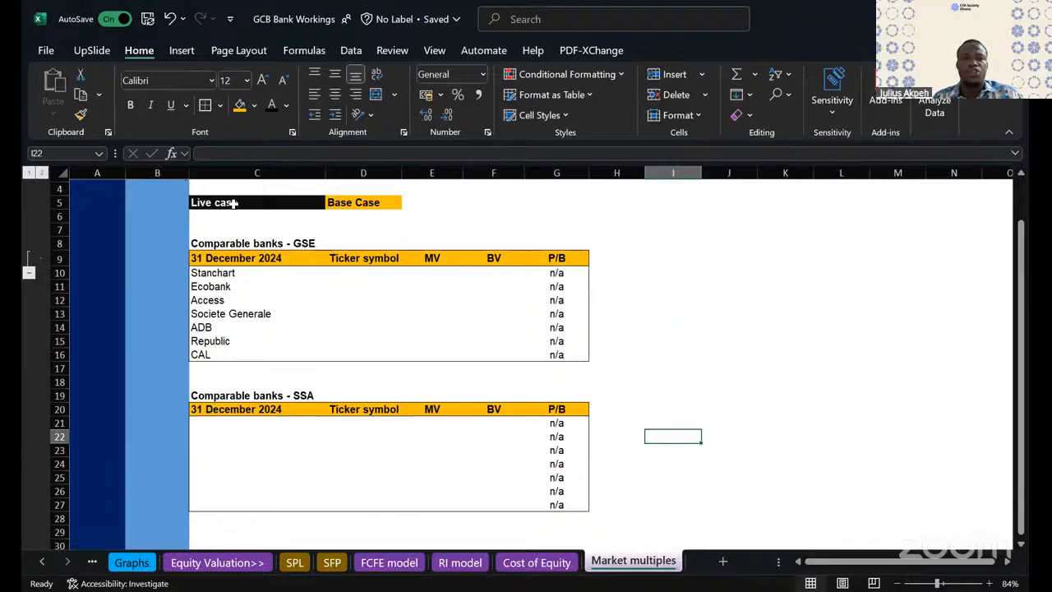
drag(233, 204, 555, 503)
- Change the GSE table title in C8 to "Comparable Universe - GSE"
click(224, 246)
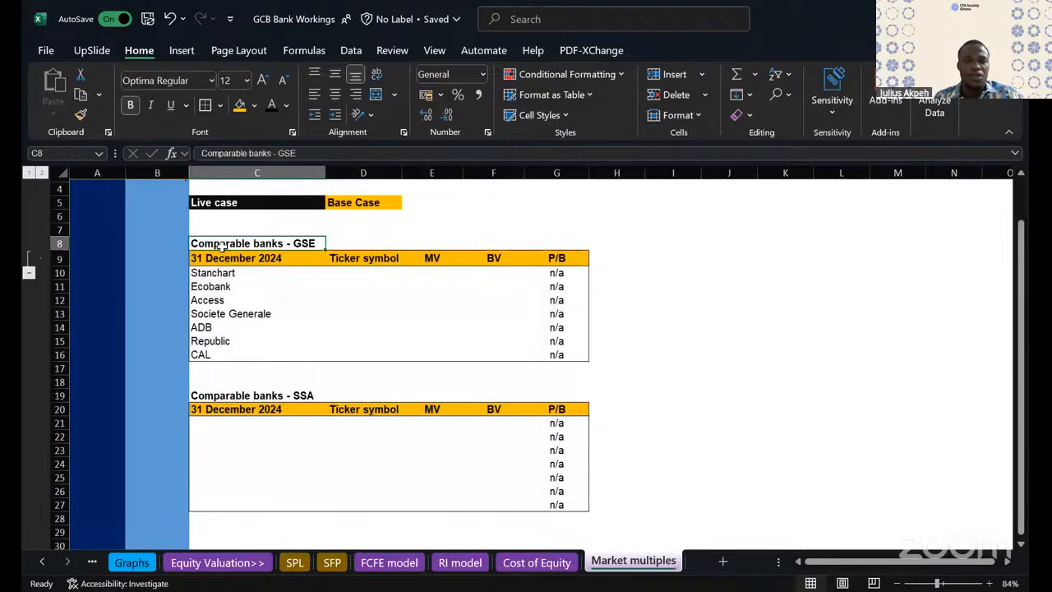
click(273, 151)
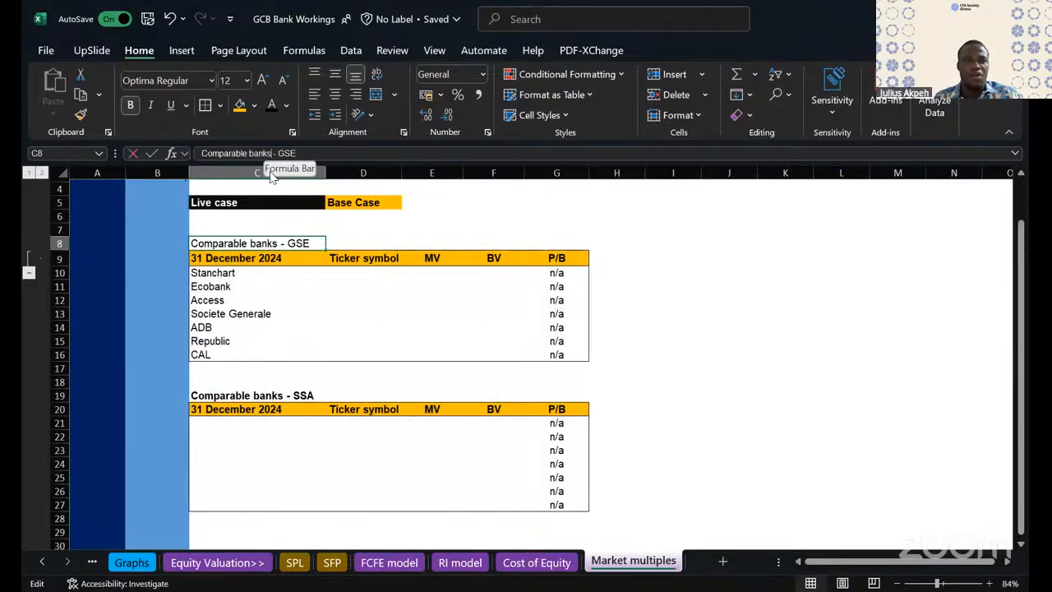
key(BackSpace)
key(BackSpace)
key(BackSpace)
key(BackSpace)
key(BackSpace)
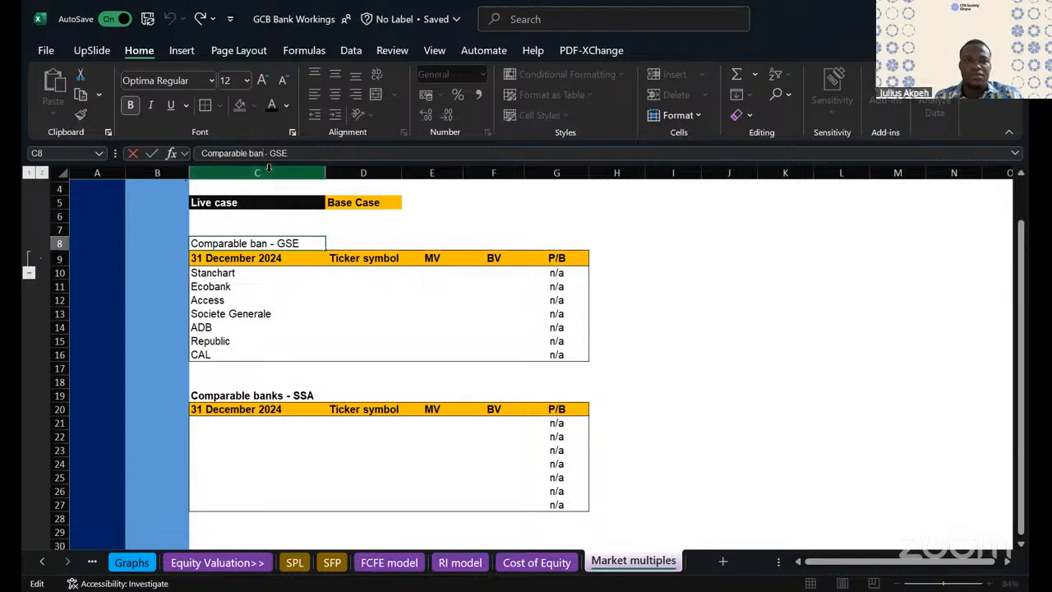
text(Universe)
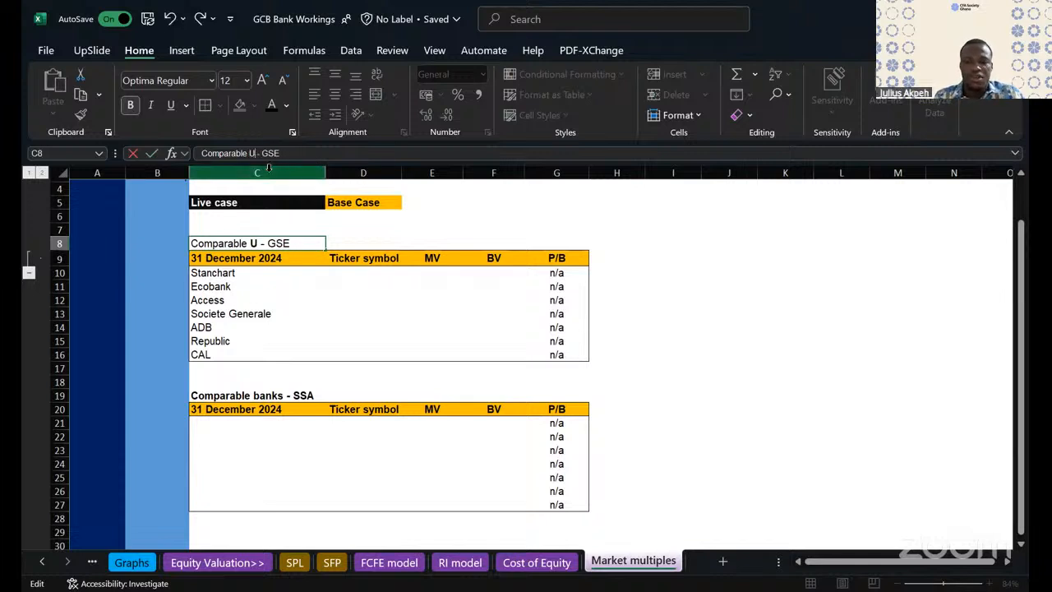
click(316, 327)
- Change the SSA table title in C19 to "Comparable Universe - SSA"
click(280, 396)
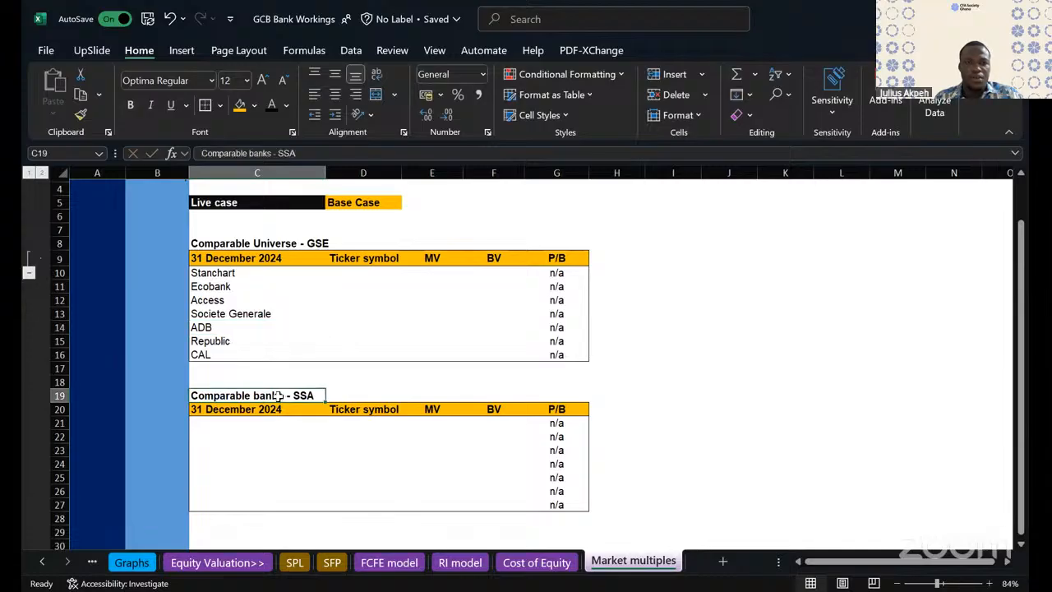
click(274, 153)
key(BackSpace)
key(BackSpace)
key(BackSpace)
key(BackSpace)
key(BackSpace)
key(BackSpace)
text(Universe)
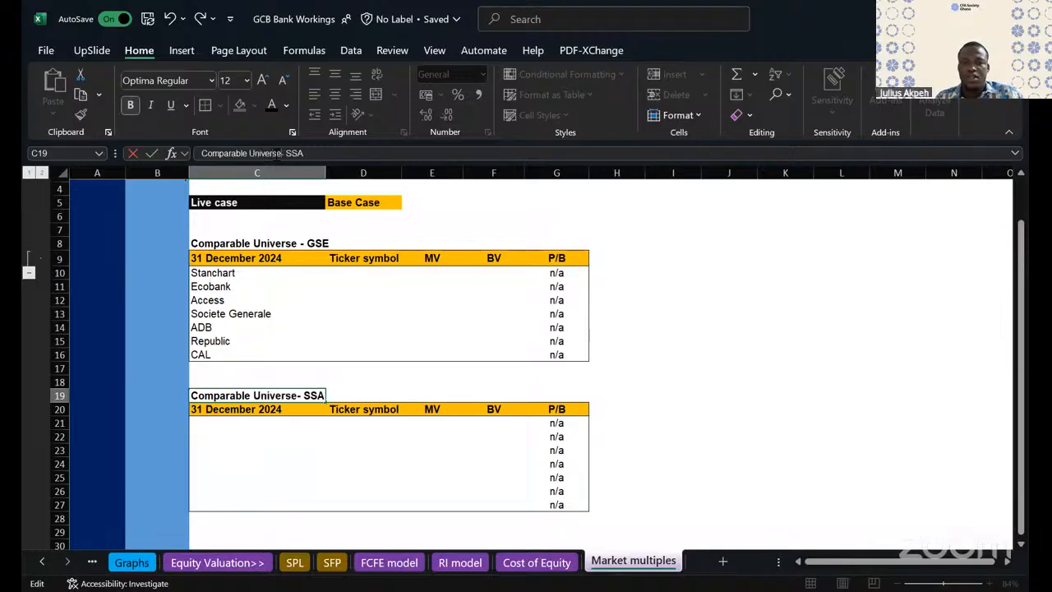
click(415, 339)
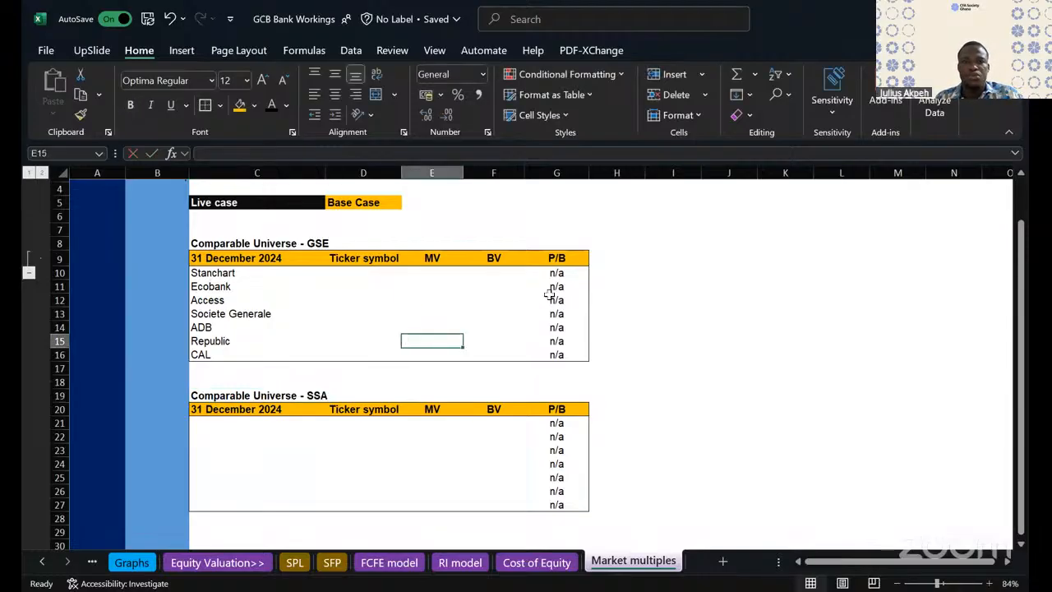
- Insert a new column before P/B and head it "ROE" in G9 of the GSE table and G20 of the SSA table
click(516, 170)
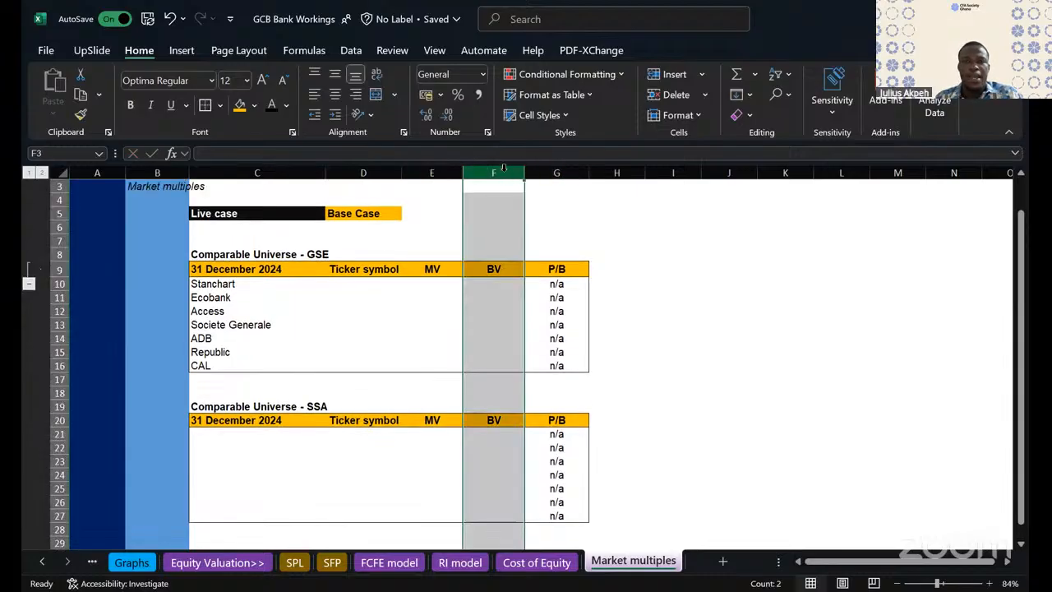
click(558, 172)
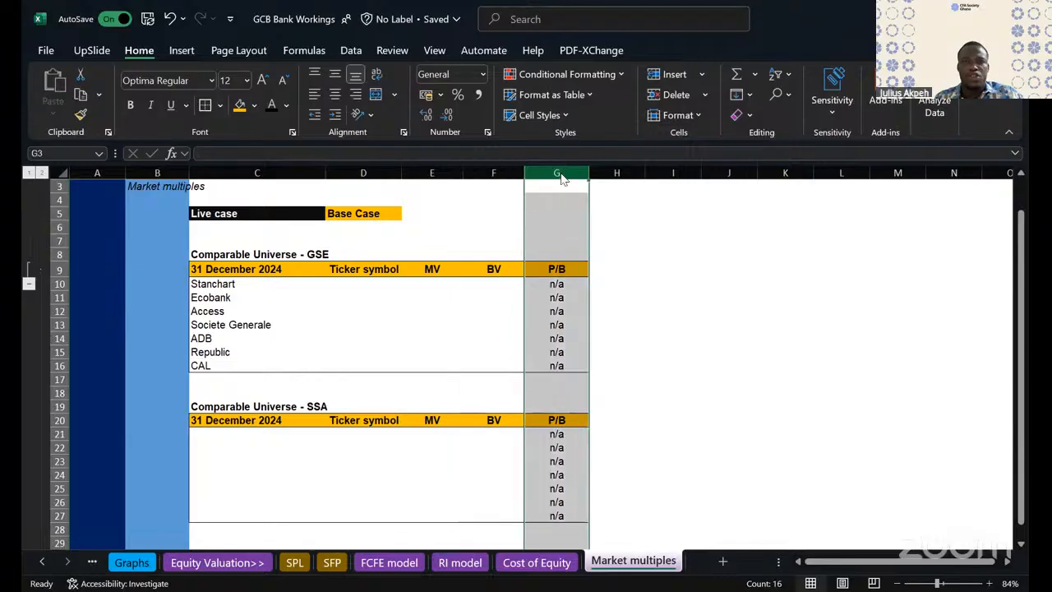
right_click(563, 178)
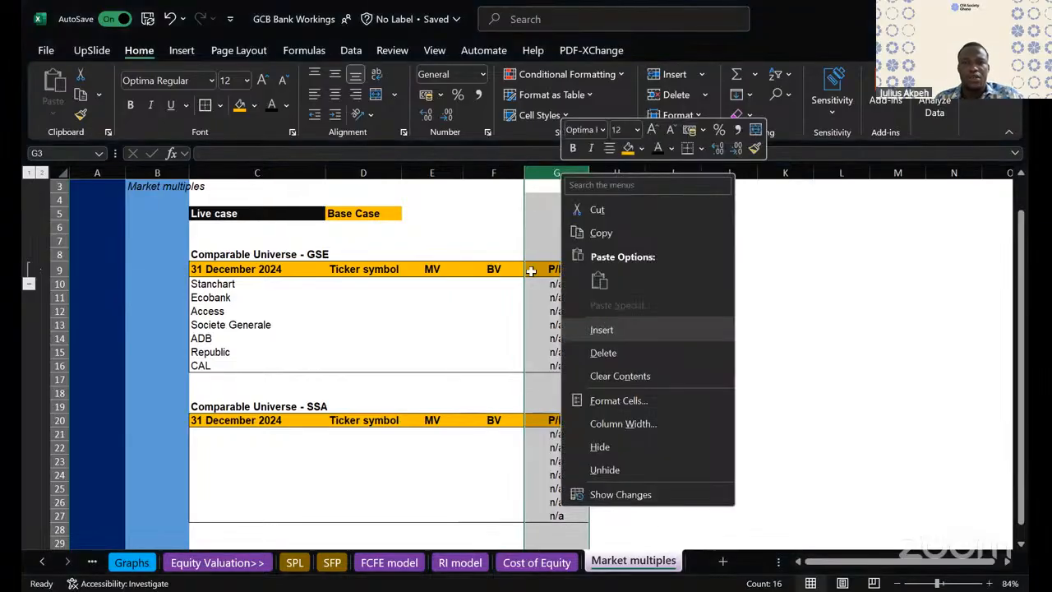
click(602, 329)
click(532, 272)
text(ROE)
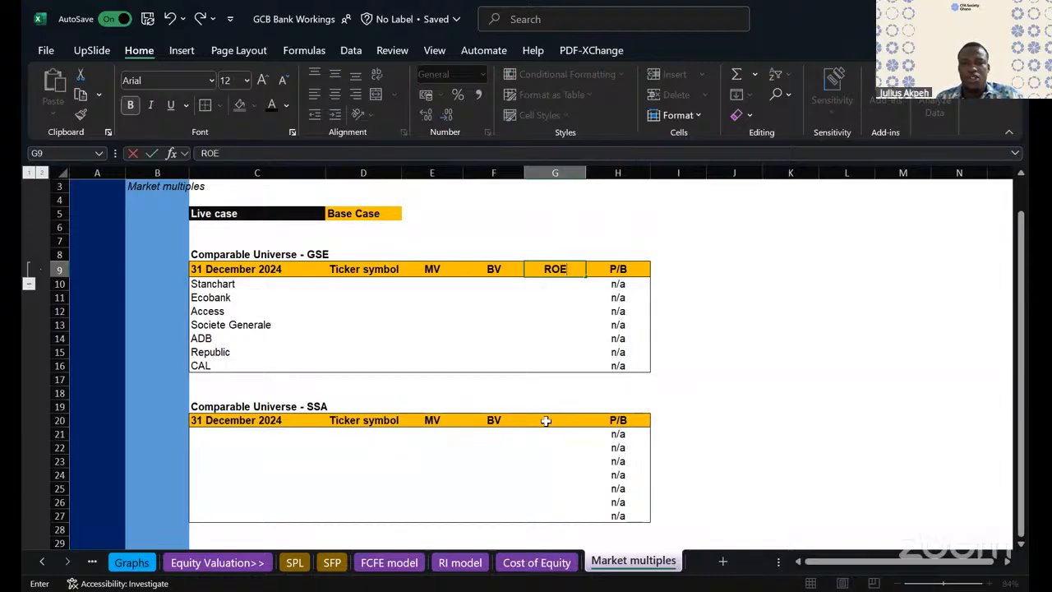
click(546, 420)
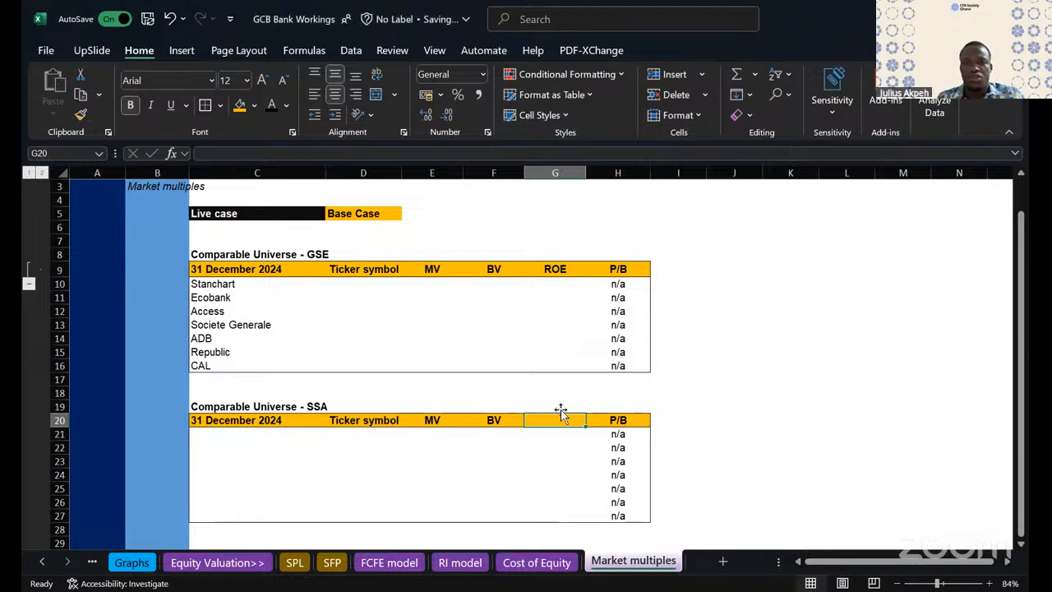
text(ROE)
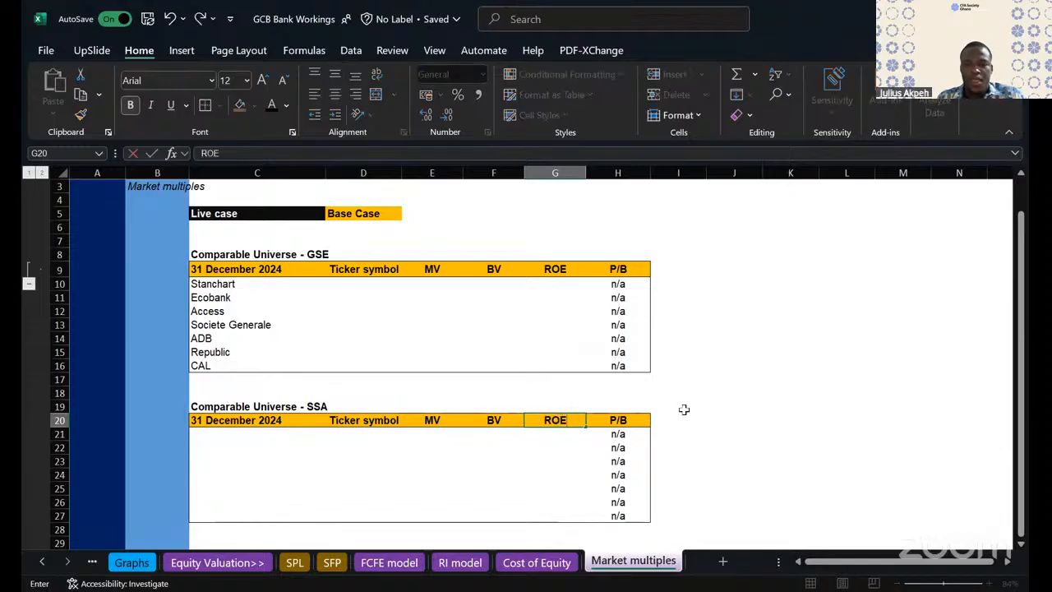
click(728, 390)
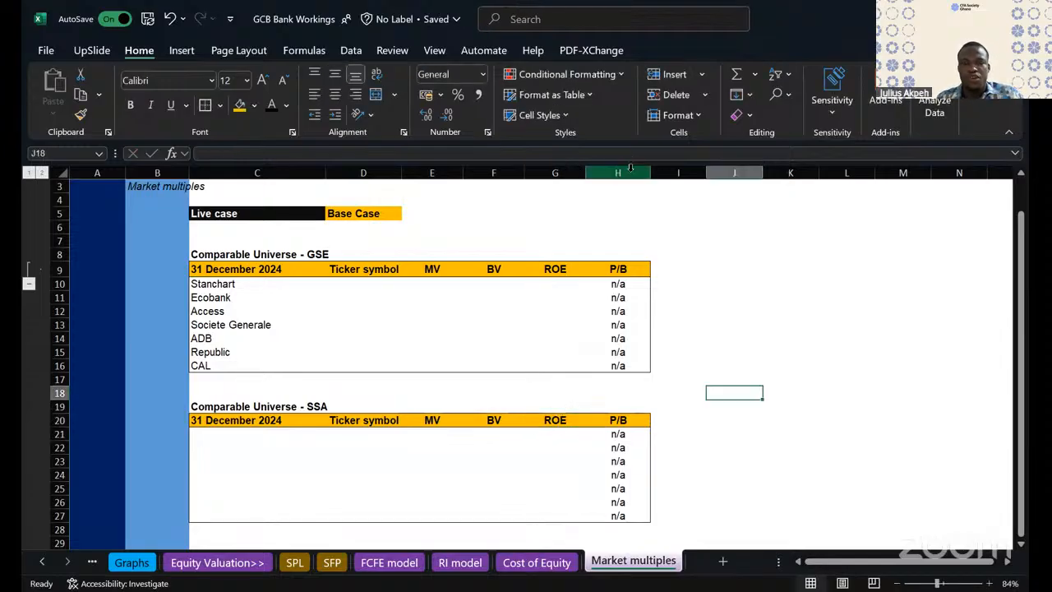
- Insert another column before P/B, head it "Earnings growth" in H9, and fit the column width to the heading
click(630, 173)
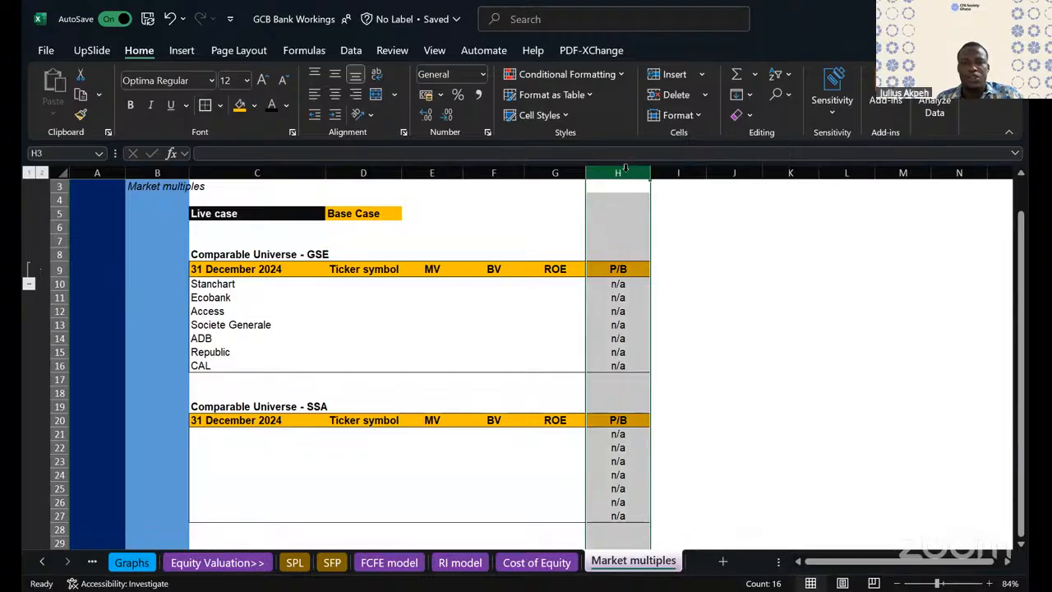
right_click(629, 179)
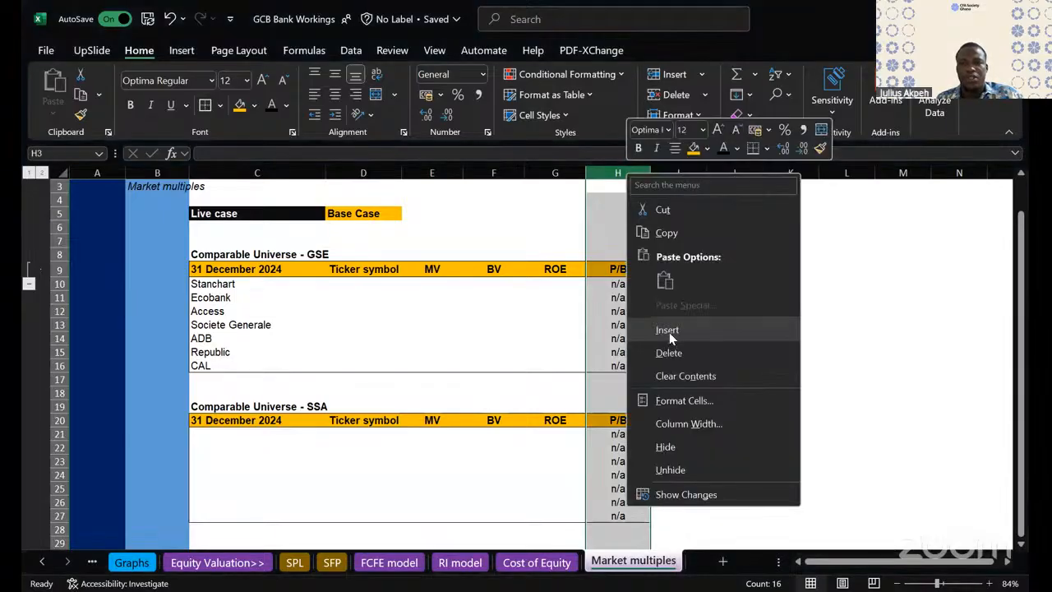
click(668, 330)
click(611, 271)
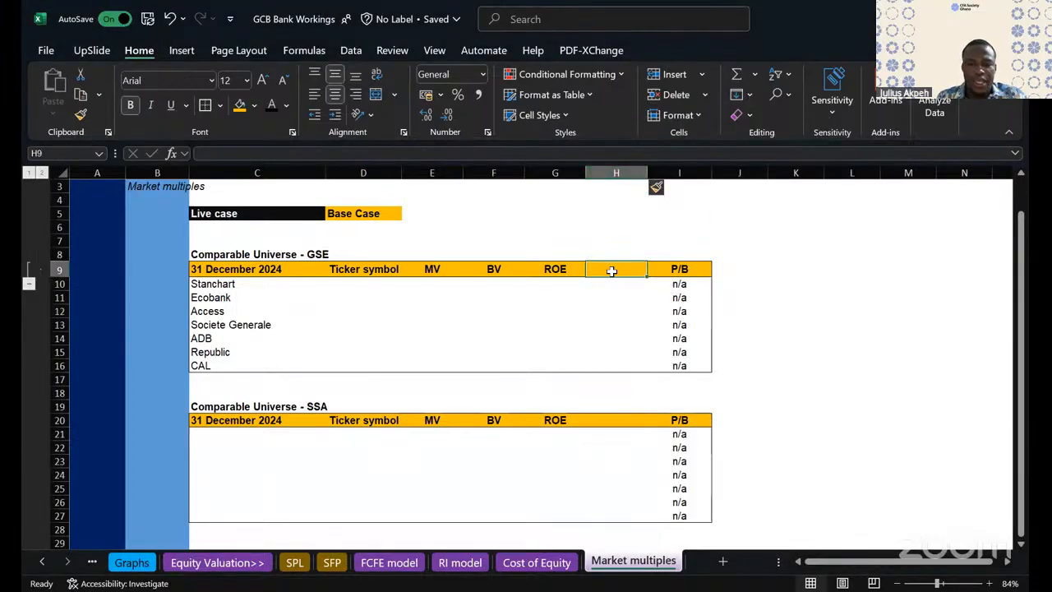
text(Earninsg)
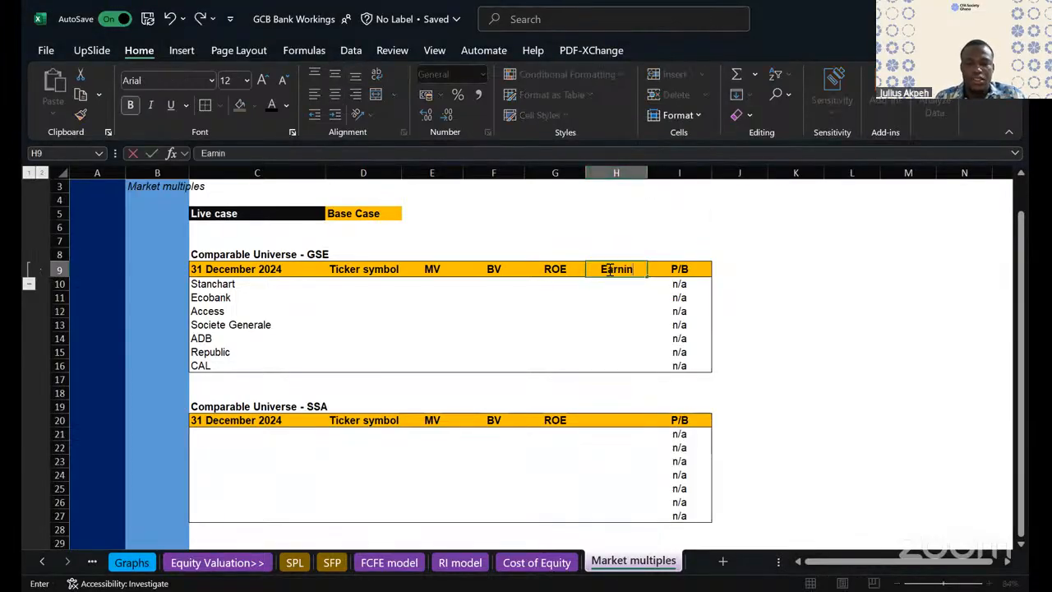
key(BackSpace)
key(BackSpace)
key(BackSpace)
text(ngs)
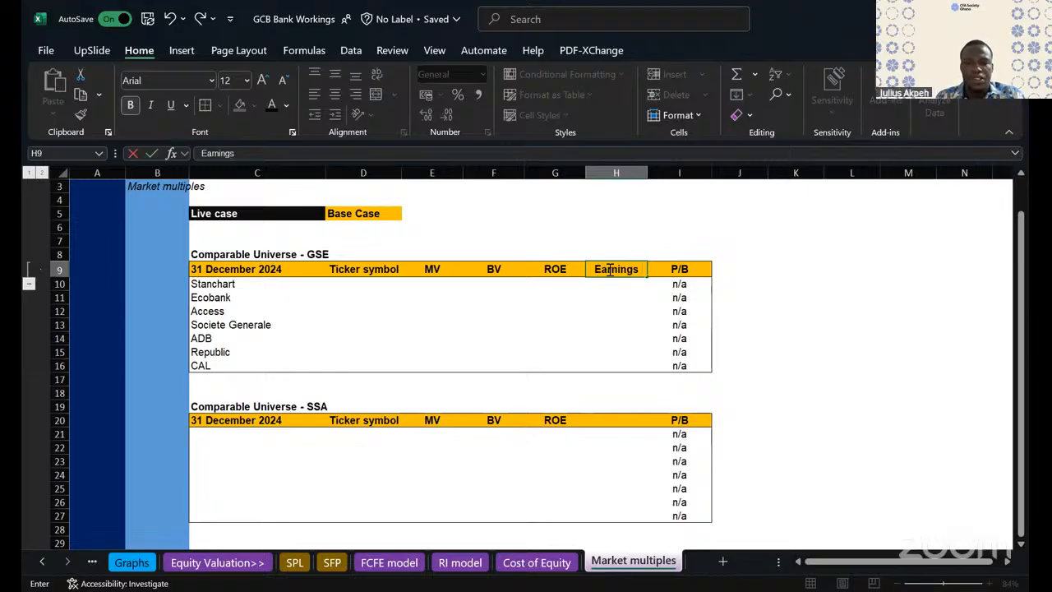
text( growth)
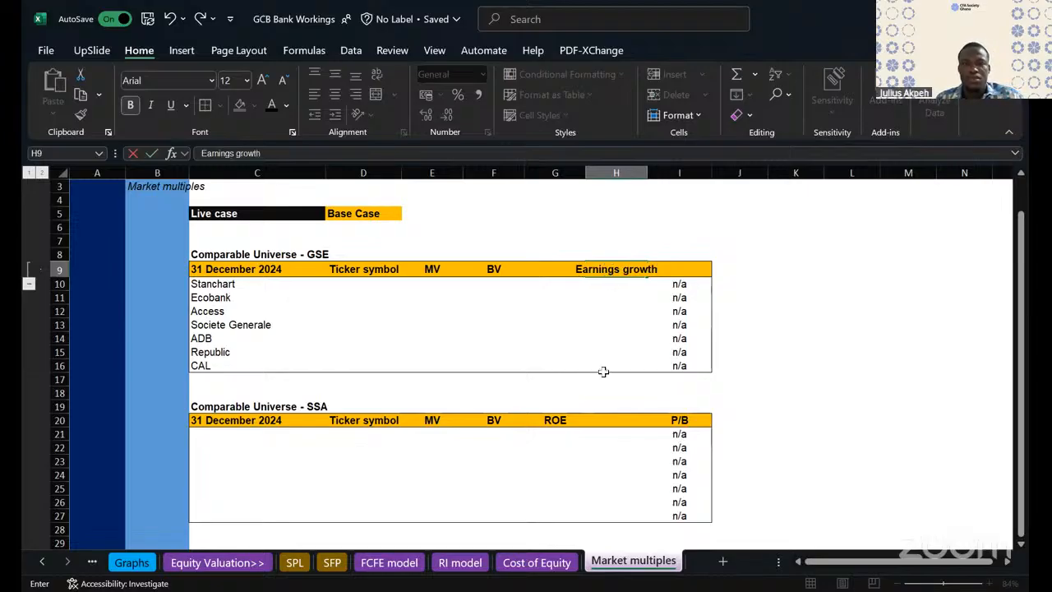
click(608, 378)
double_click(647, 173)
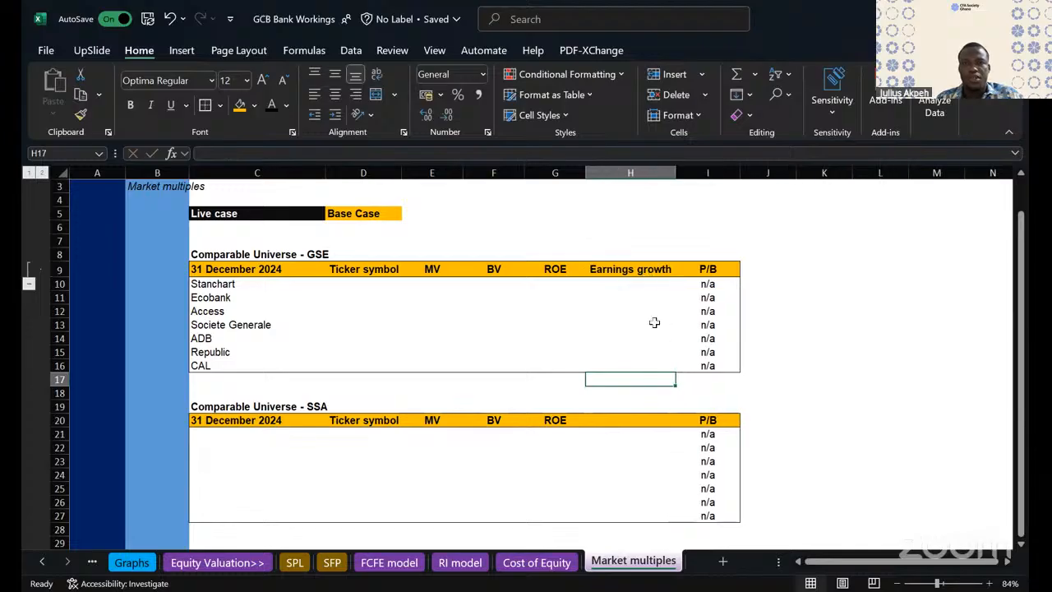
- Change the heading in H9 to "Growth rate" and refit column H to its contents
click(601, 336)
click(633, 272)
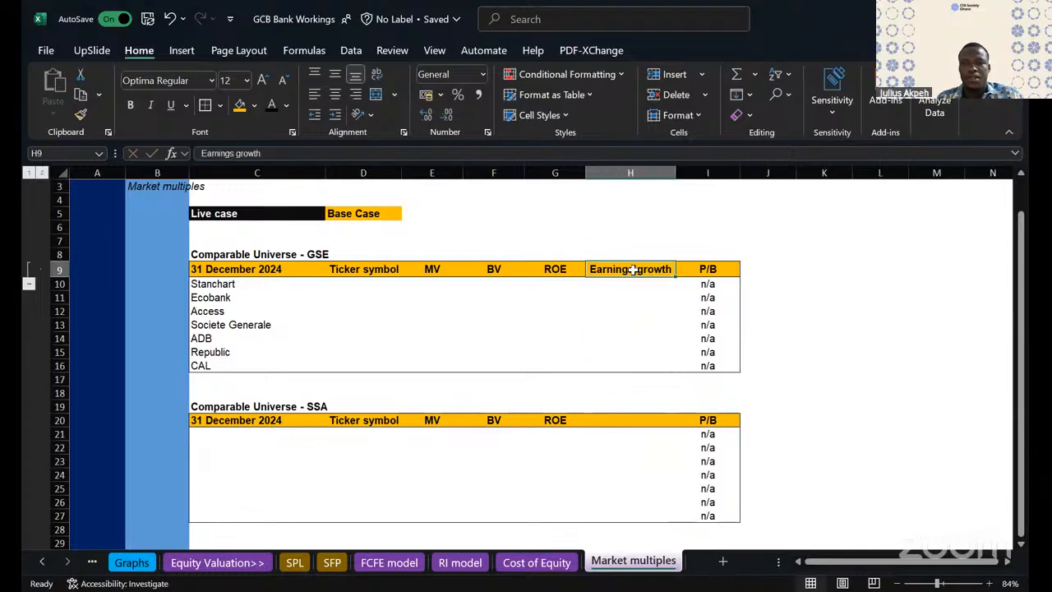
text(Growth)
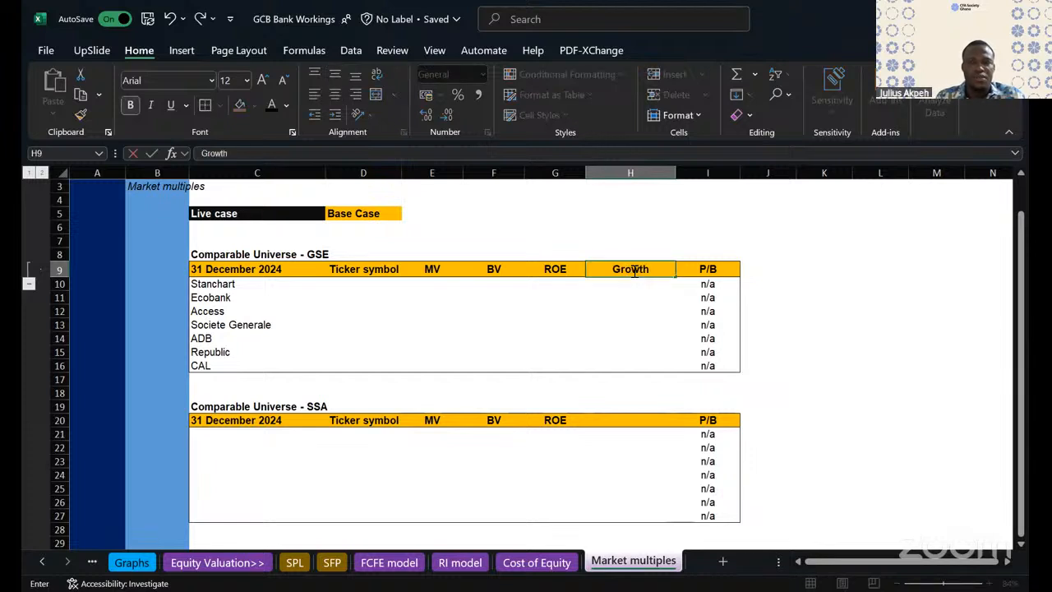
text( rate)
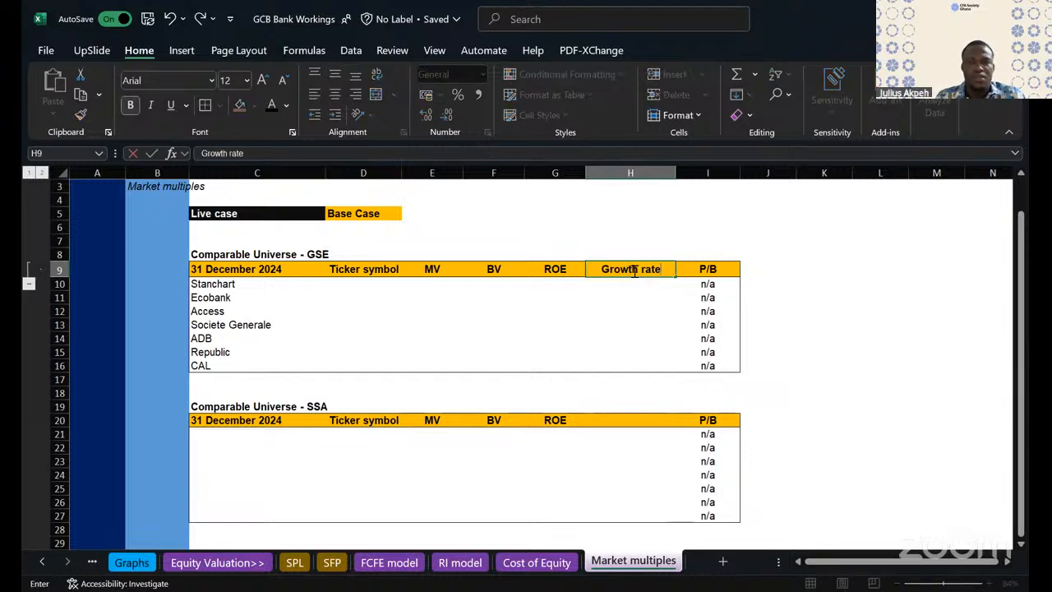
double_click(675, 173)
- Copy the "Growth rate" heading from H9 into H20 of the SSA table
click(620, 258)
click(621, 268)
key(ctrl+c)
click(600, 420)
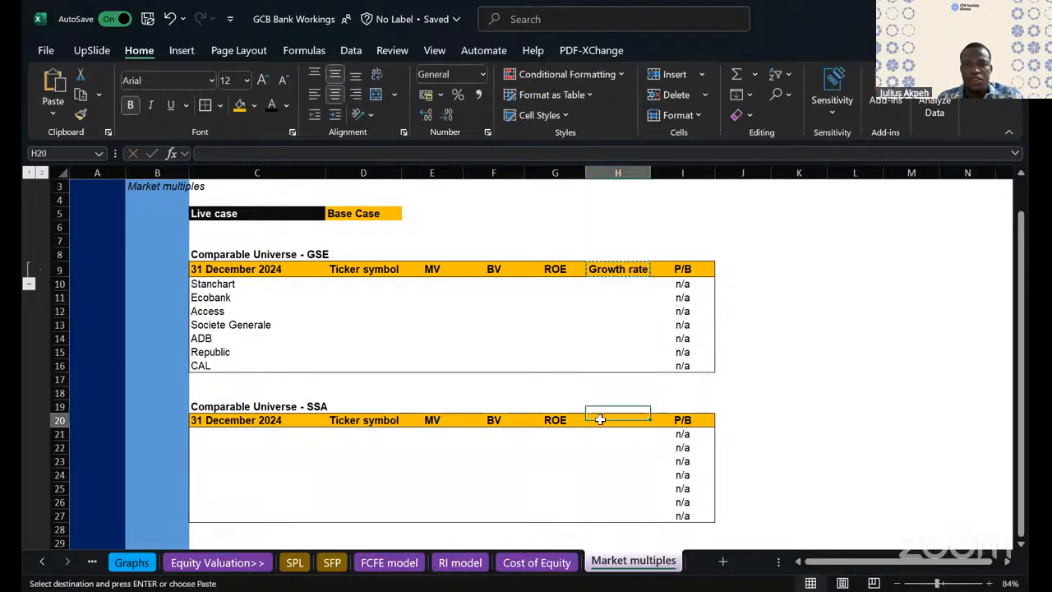
key(ctrl+v)
- Copy the GSE table's title, headers and bank rows in C8:E16 and paste them below the SSA table at C31
scroll(559, 307, down, 1)
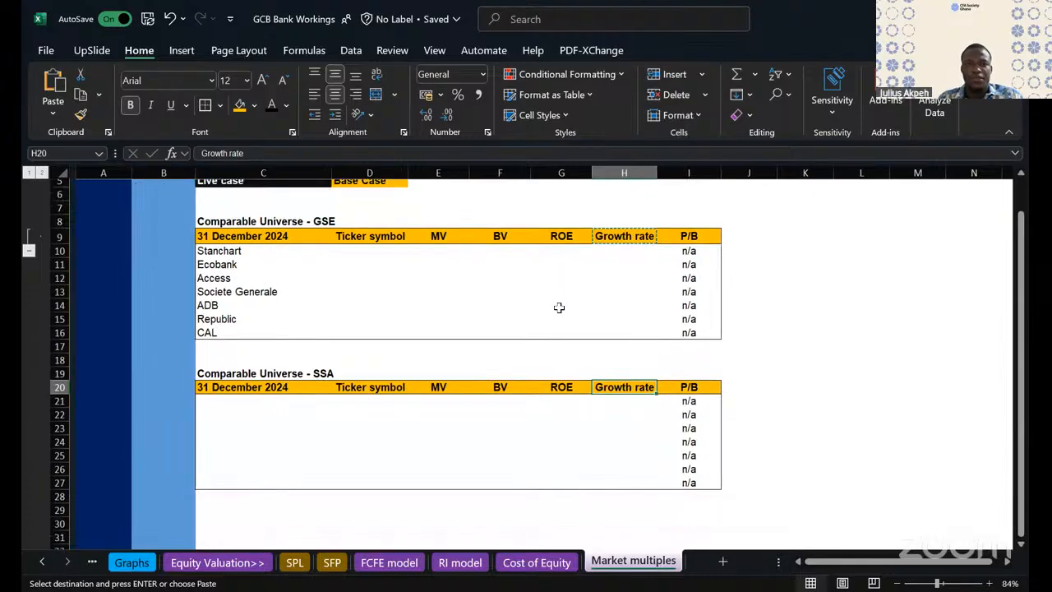
drag(225, 215, 433, 286)
key(Escape)
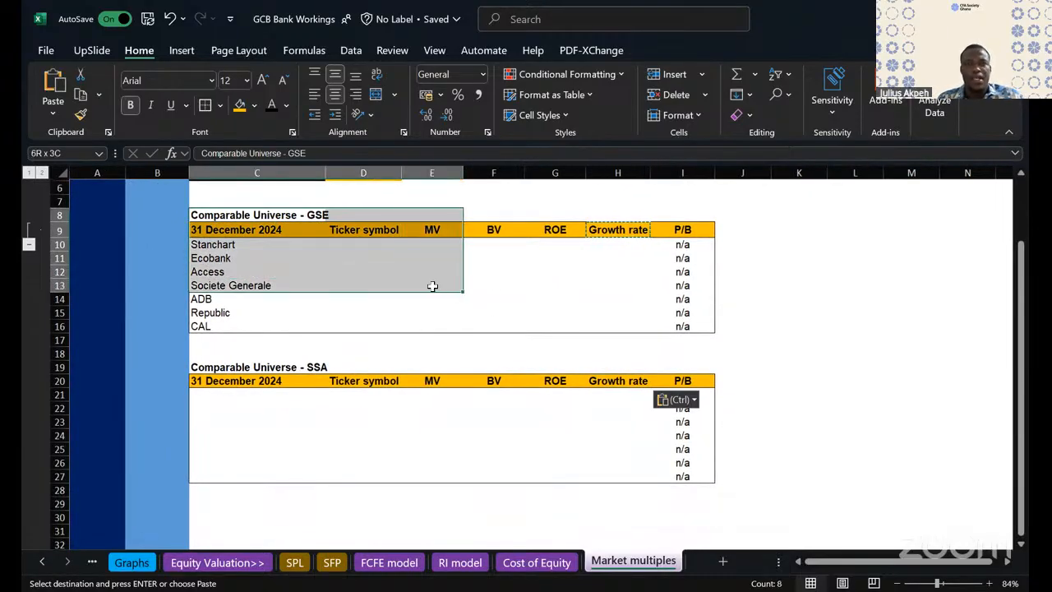
scroll(381, 306, down, 1)
scroll(382, 306, down, 1)
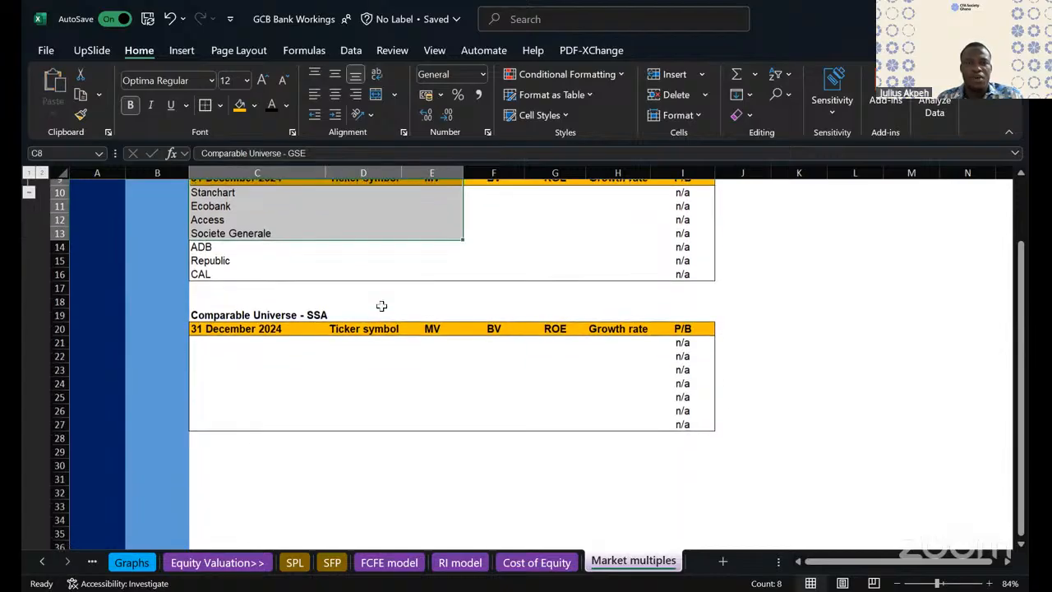
scroll(382, 304, up, 2)
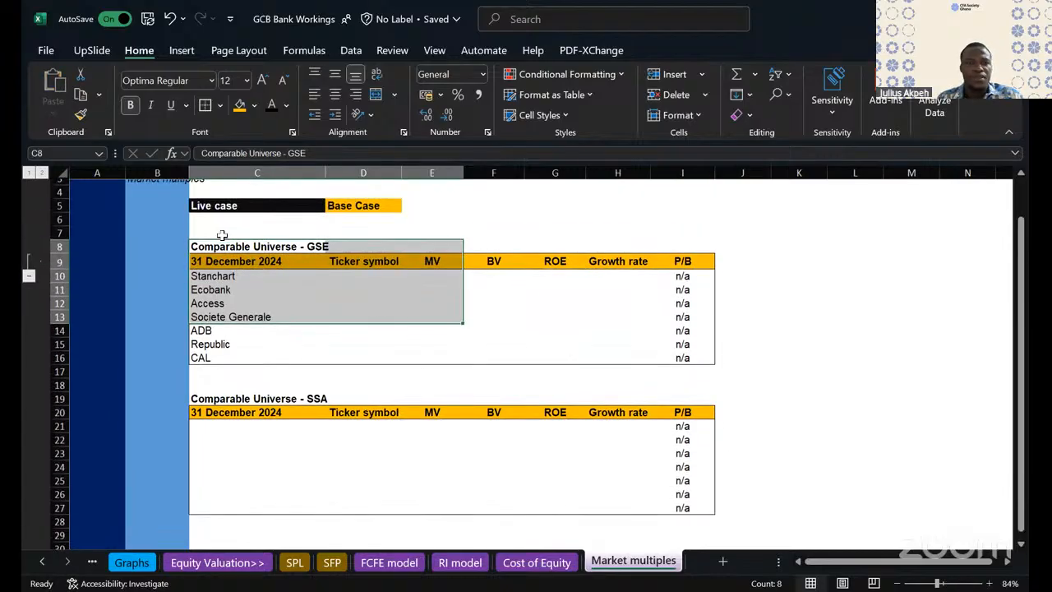
click(222, 248)
mouse_move(426, 347)
mouse_down()
mouse_move(497, 360)
mouse_move(430, 364)
mouse_up()
key(ctrl+c)
scroll(399, 323, down, 4)
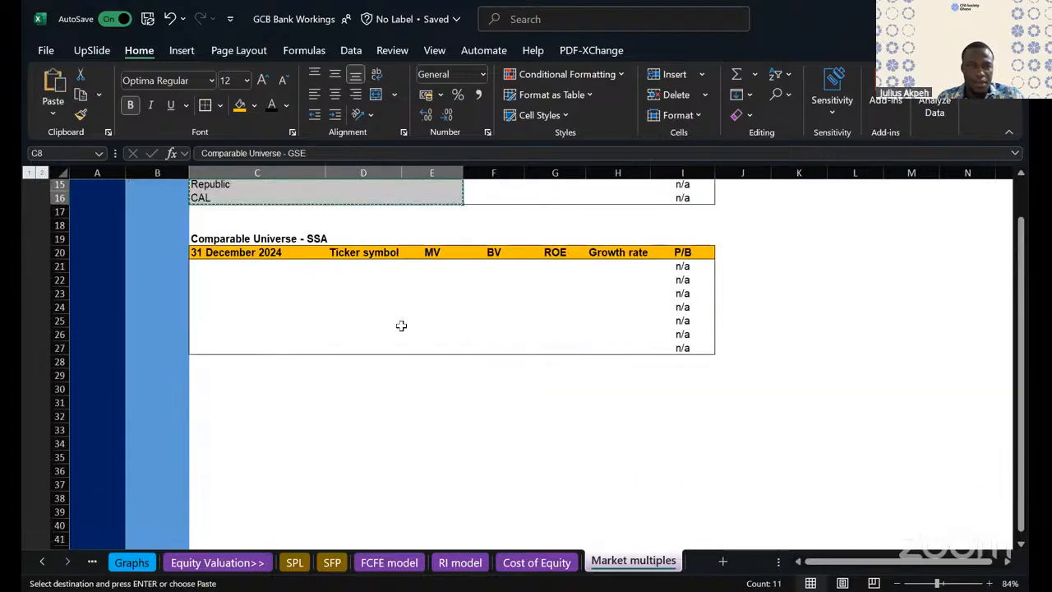
click(207, 384)
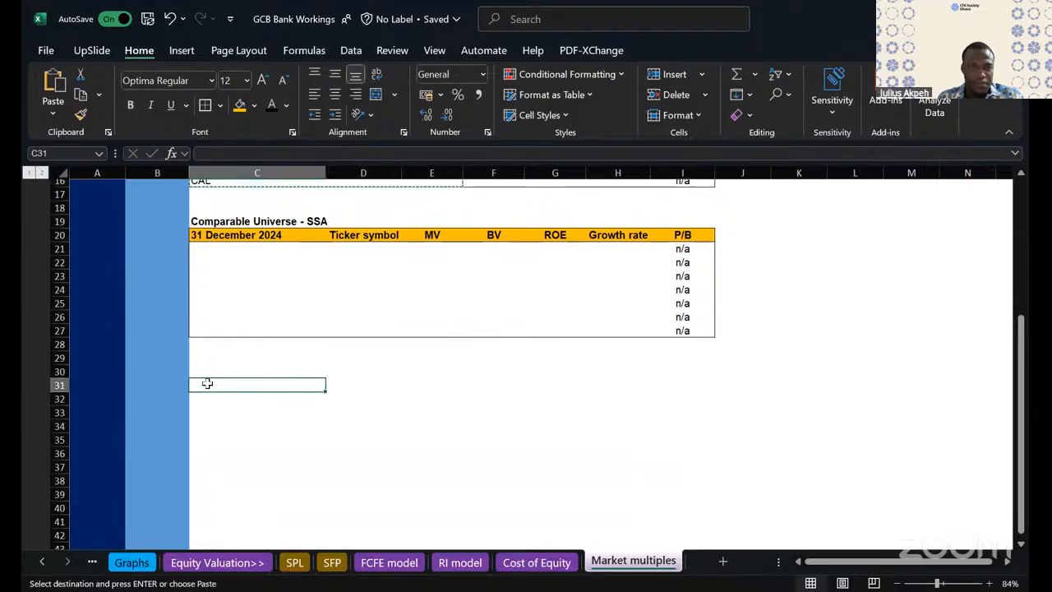
key(ctrl+v)
- Retitle the pasted table in C31 as "Selected comparables"
click(211, 382)
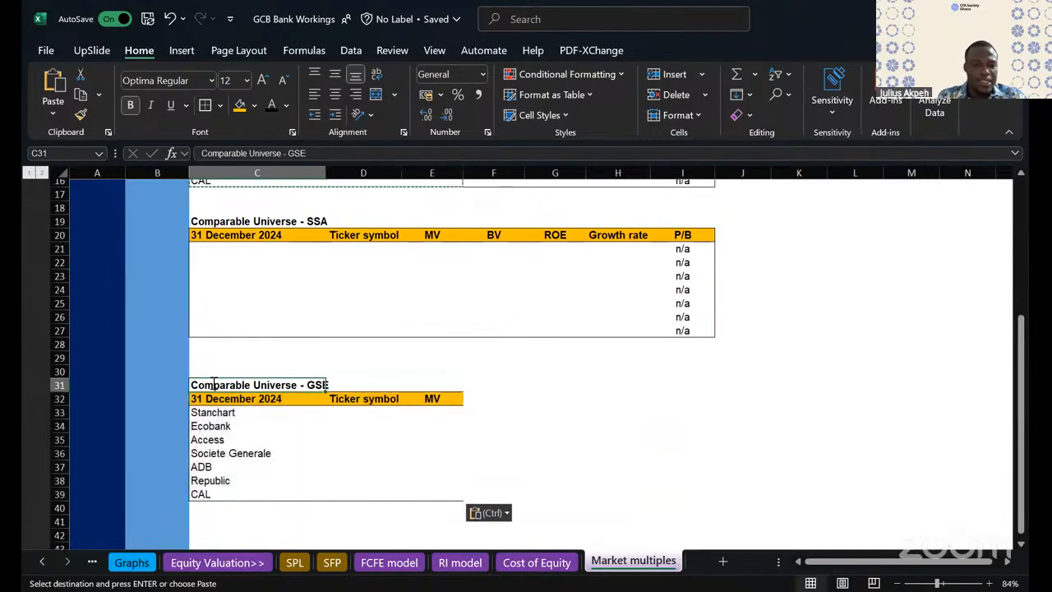
text(Selected)
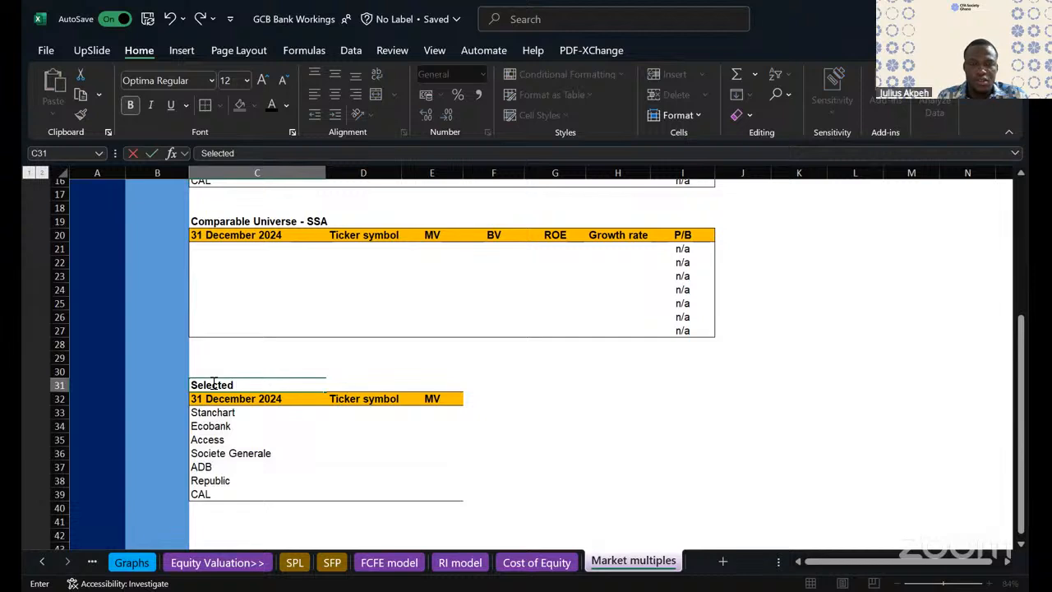
text( comparables)
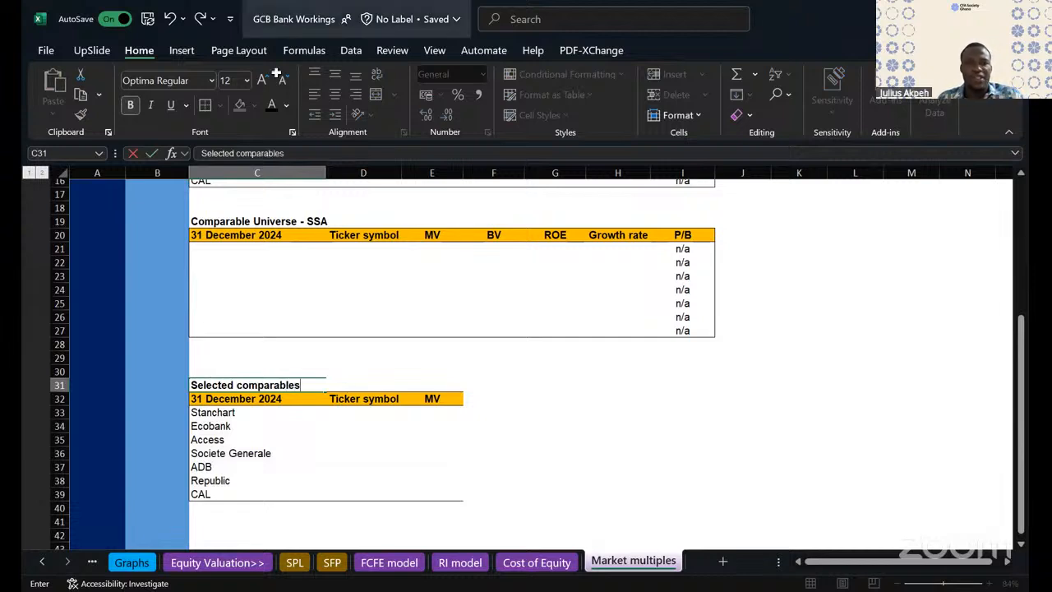
click(275, 440)
- Apply an outside border around the pasted table in C32:E39
drag(247, 398, 437, 493)
click(205, 105)
click(618, 399)
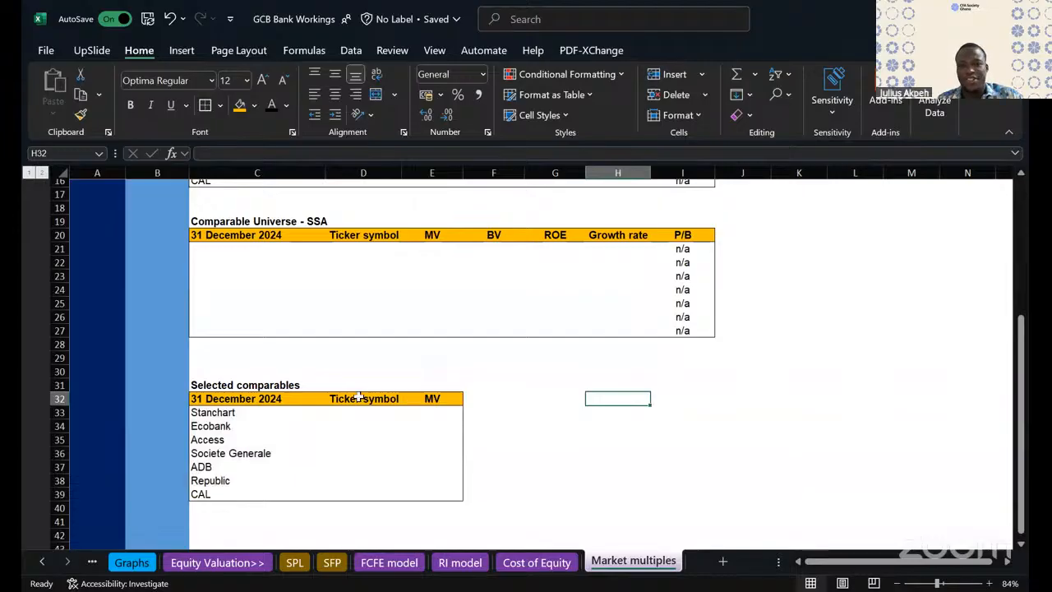
- Change the MV heading in E32 of the Selected comparables table to "P/B"
click(440, 398)
text(P/B)
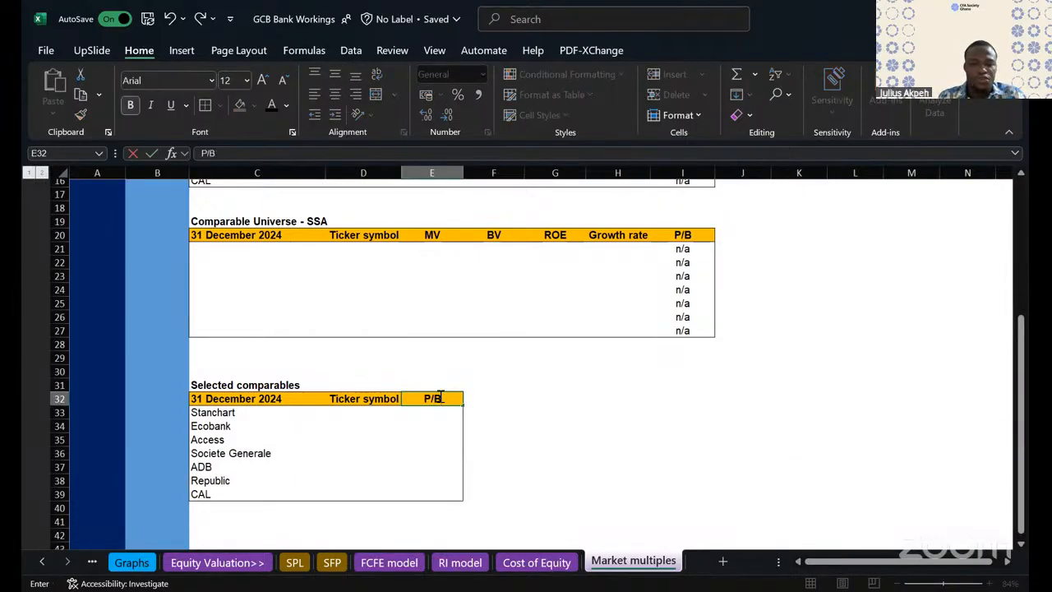
click(541, 408)
- Review the layout of the GSE and SSA universe tables, ending with the Selected comparables table in C31:E39 selected
scroll(541, 409, down, 1)
scroll(540, 406, up, 2)
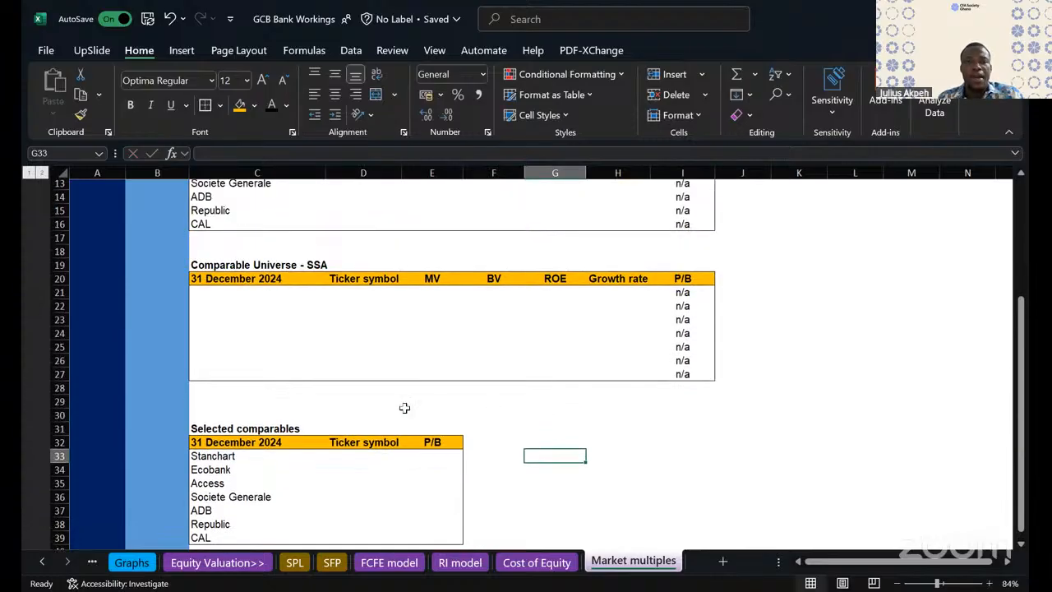
scroll(490, 373, up, 2)
scroll(490, 373, down, 1)
scroll(490, 373, up, 2)
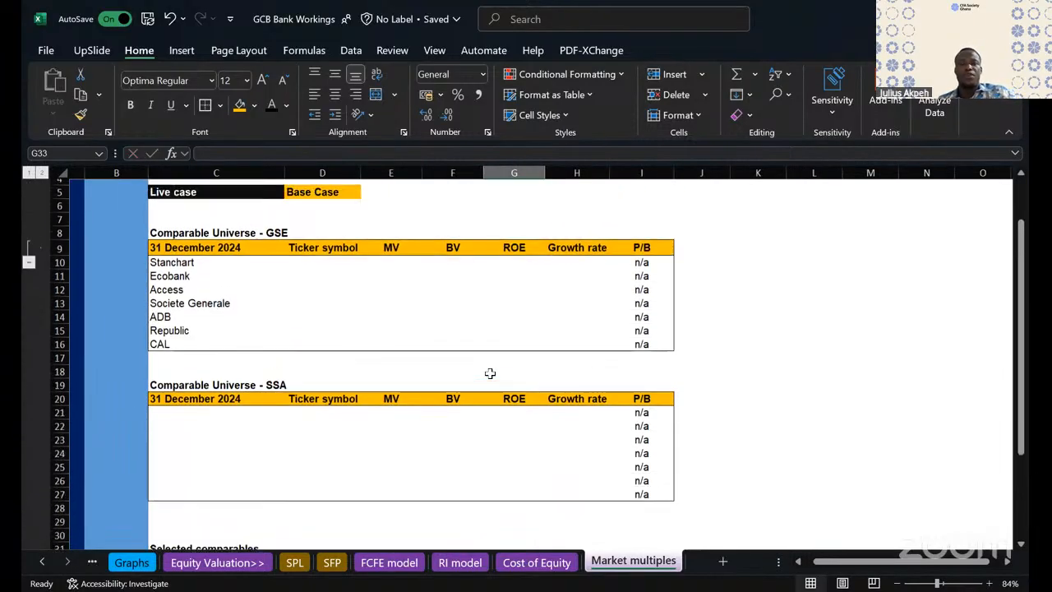
scroll(490, 373, down, 6)
scroll(490, 373, up, 5)
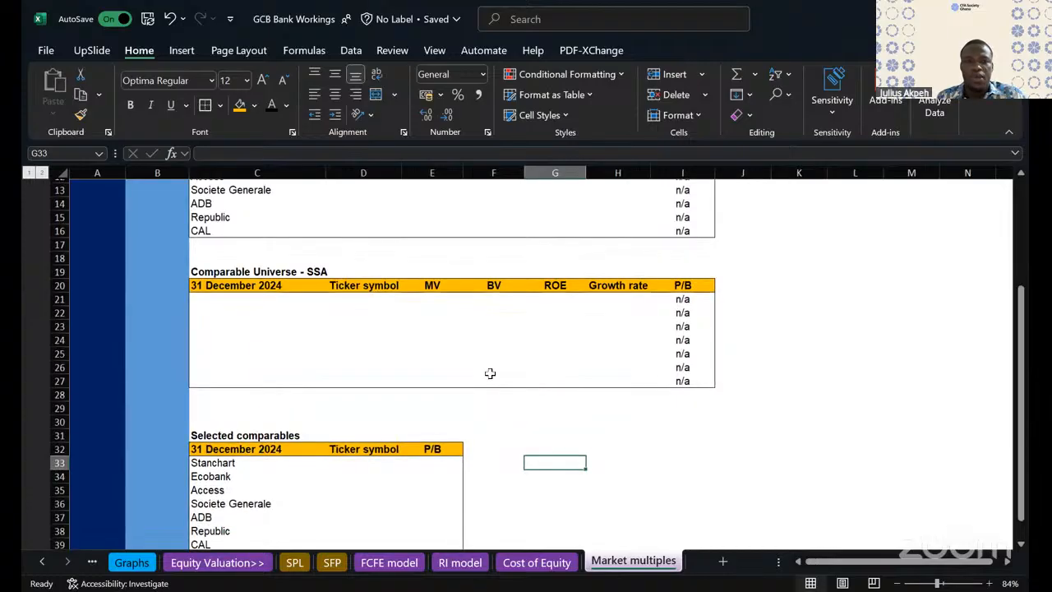
scroll(490, 373, up, 2)
scroll(489, 373, down, 3)
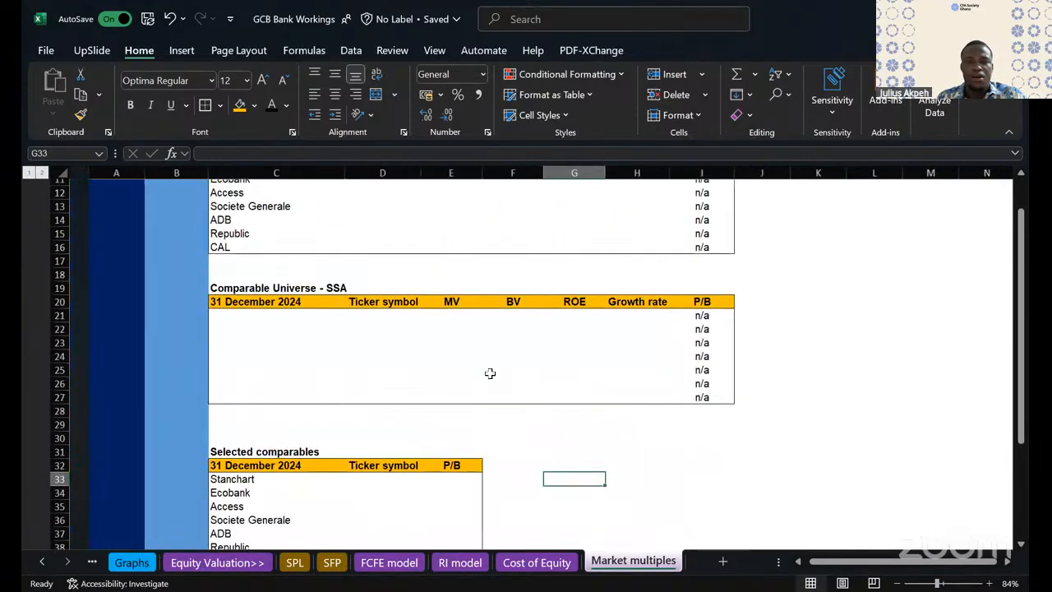
scroll(490, 373, down, 1)
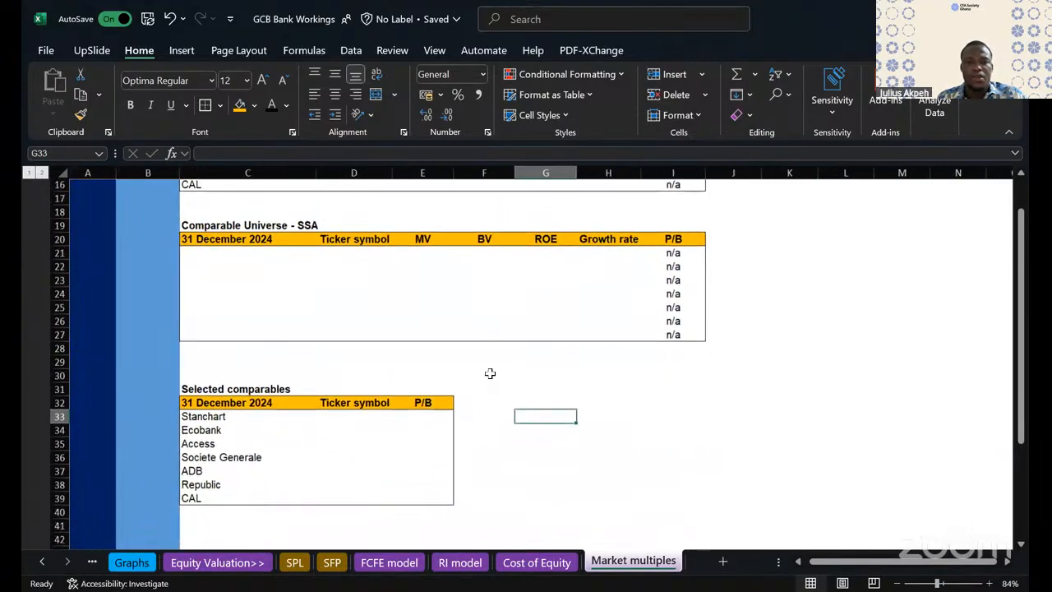
click(205, 385)
drag(205, 385, 424, 496)
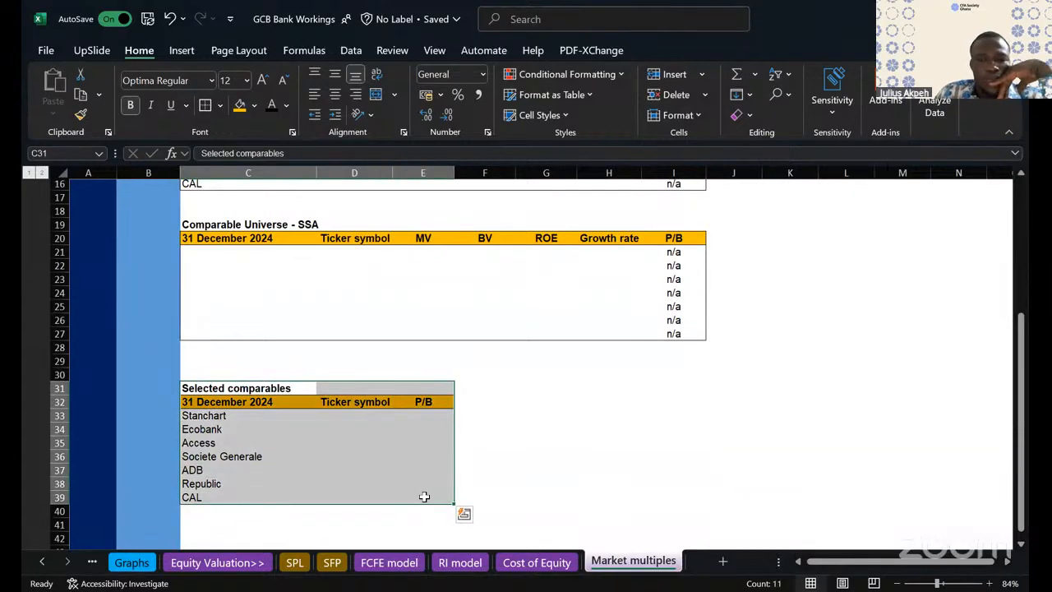
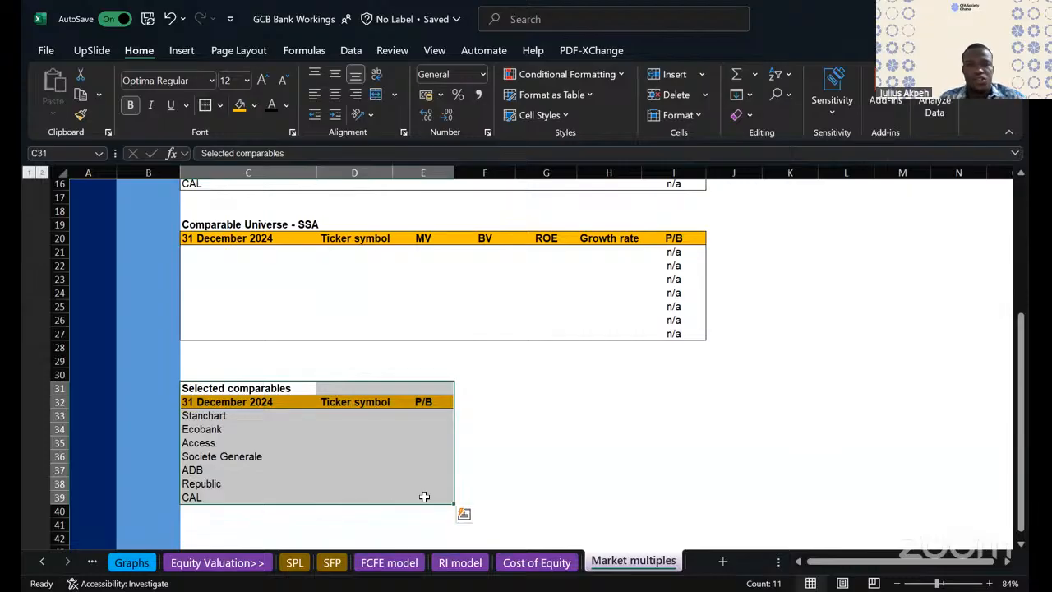
- Copy the Selected comparables table in C31:E39 and paste it into columns L:N beside the GSE comparable universe table
scroll(463, 416, up, 4)
scroll(463, 416, right, 1)
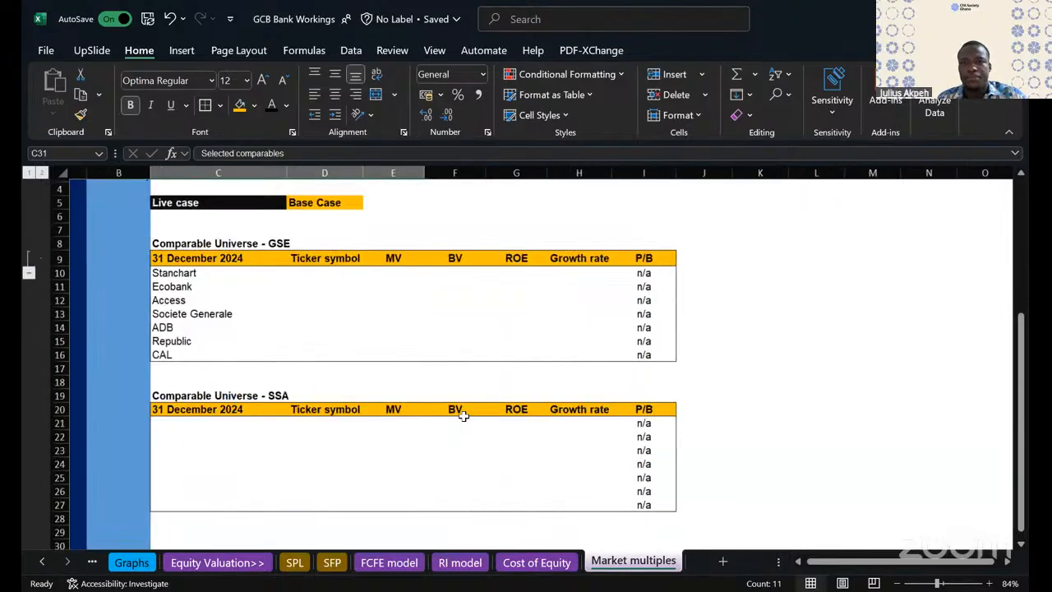
scroll(464, 416, down, 3)
scroll(464, 416, right, 2)
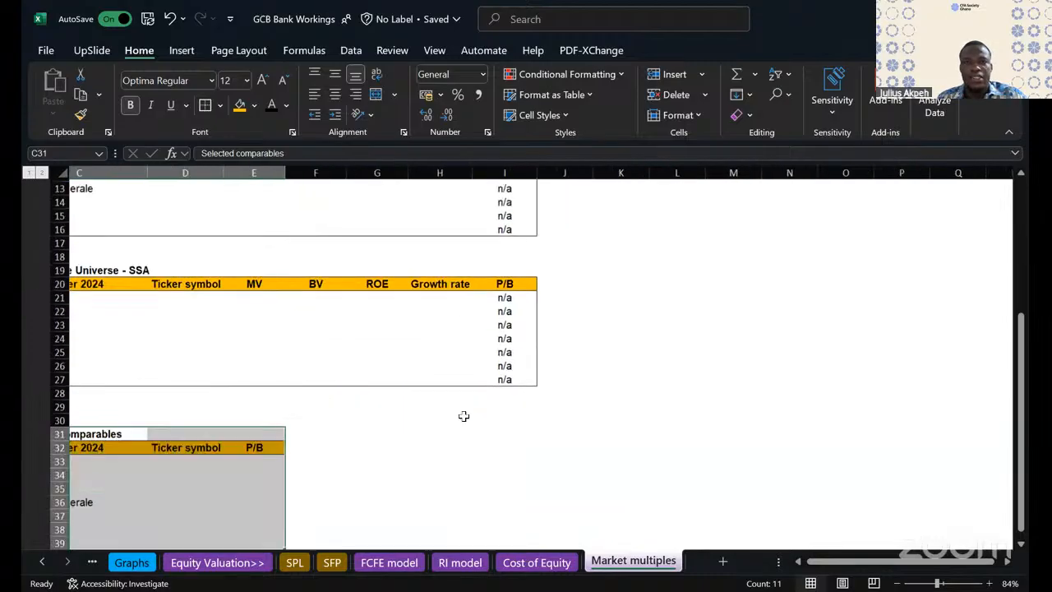
scroll(463, 415, down, 1)
scroll(463, 416, left, 2)
key(ctrl+c)
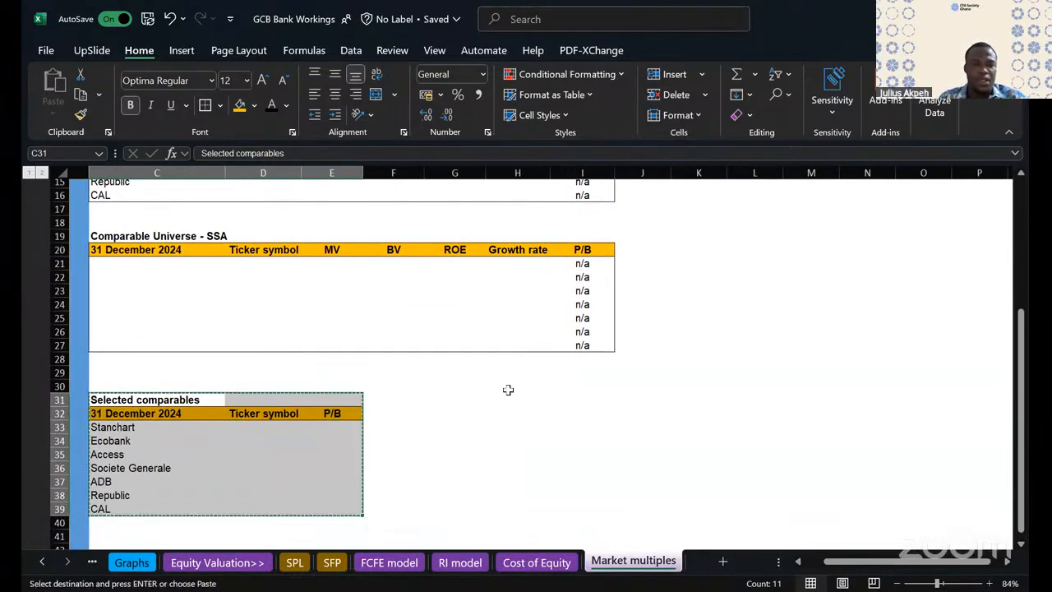
scroll(554, 389, up, 5)
scroll(554, 390, right, 1)
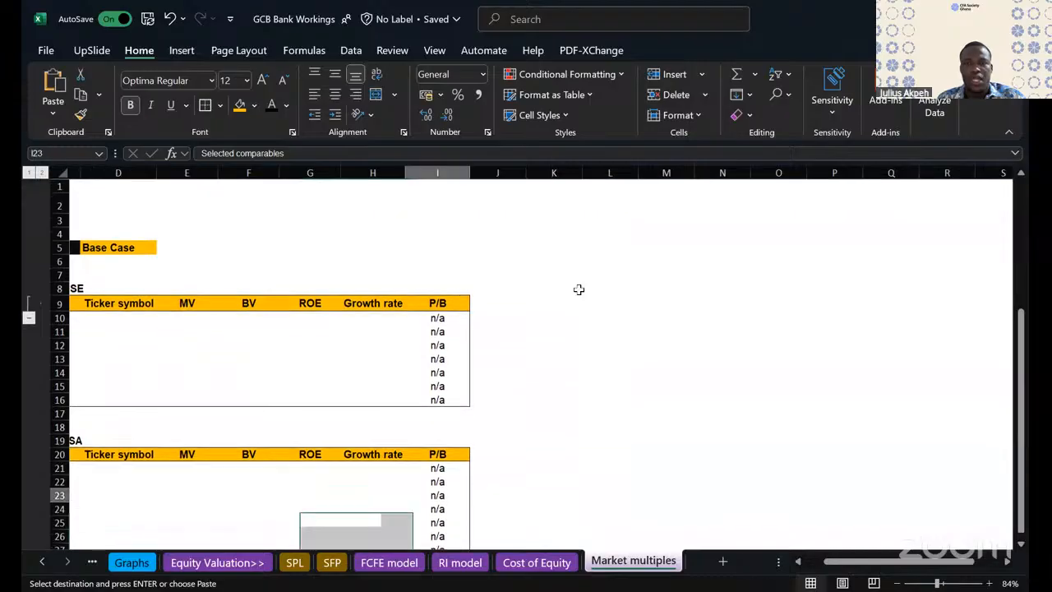
click(590, 289)
key(ctrl+v)
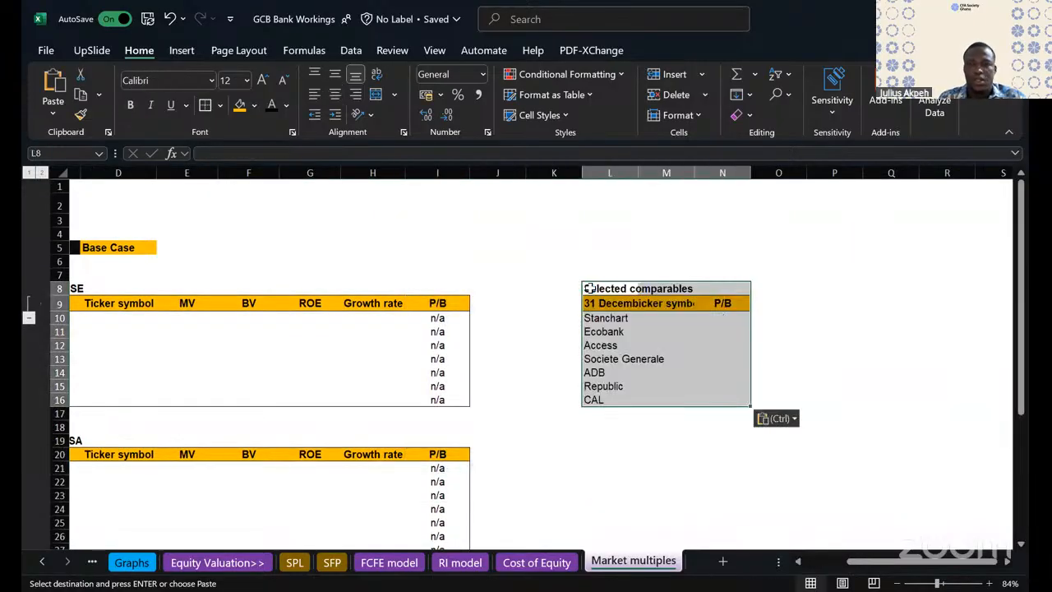
key(Escape)
- Delete the original Selected comparables table from the rows below the SSA comparable universe table
scroll(135, 526, down, 6)
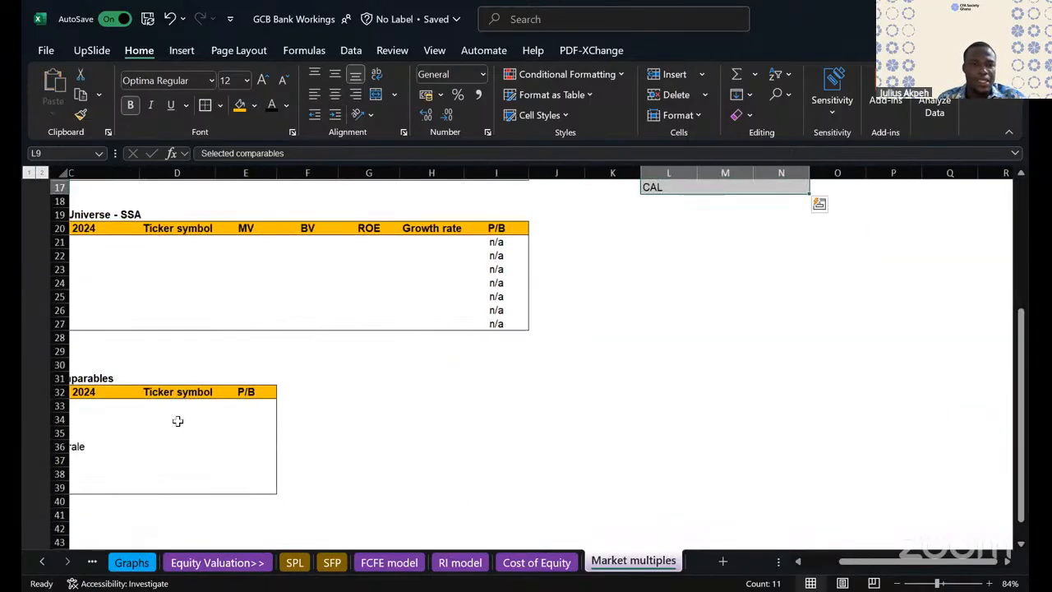
scroll(176, 420, left, 2)
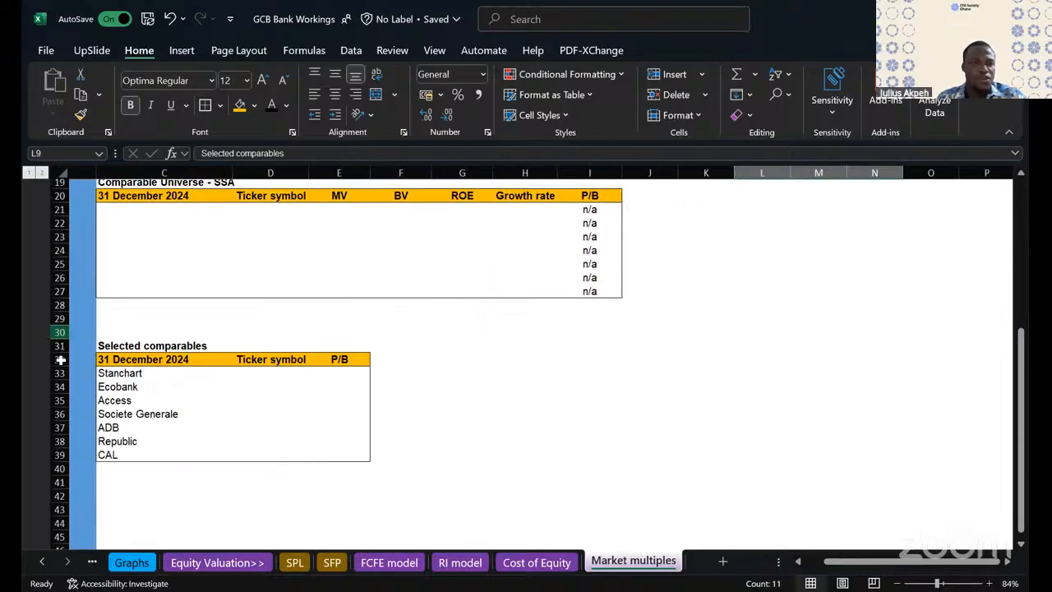
click(46, 332)
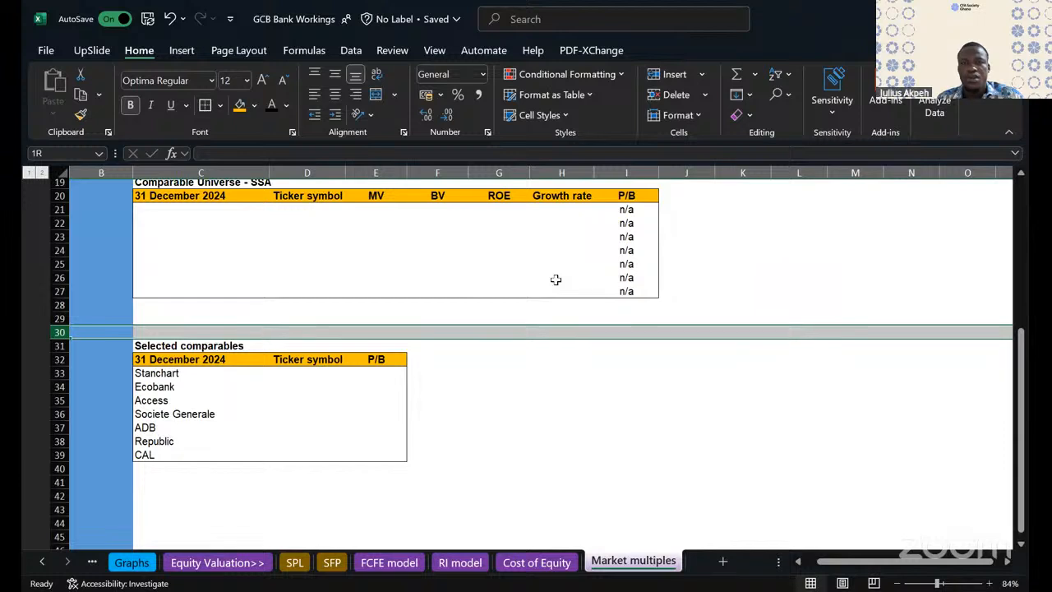
- Widen columns L and M so the pasted table's date and Ticker symbol headers fit
scroll(724, 208, up, 6)
scroll(723, 208, right, 2)
drag(640, 173, 775, 172)
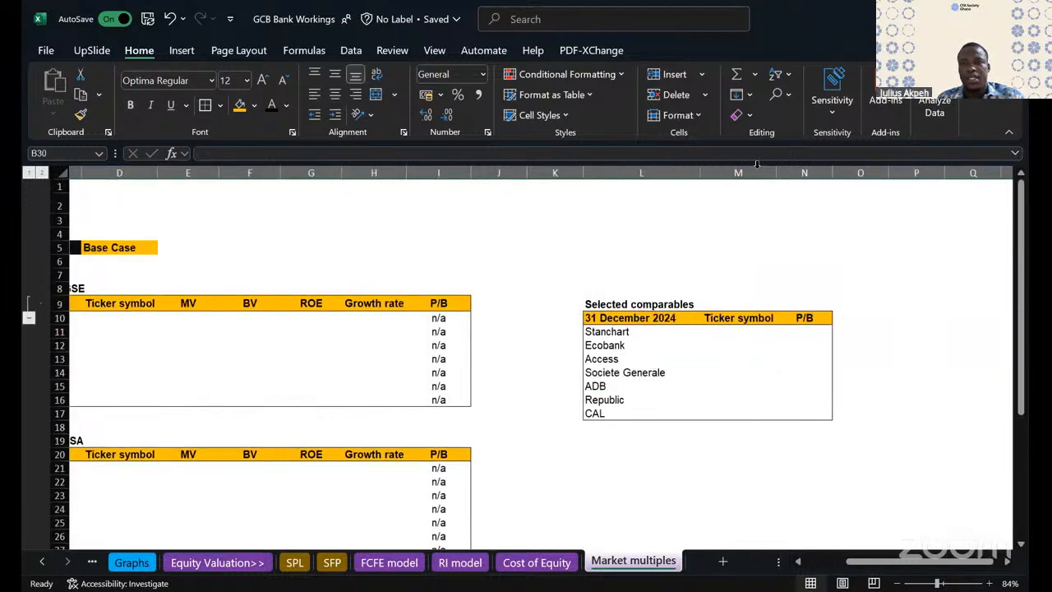
click(628, 477)
scroll(628, 478, right, 1)
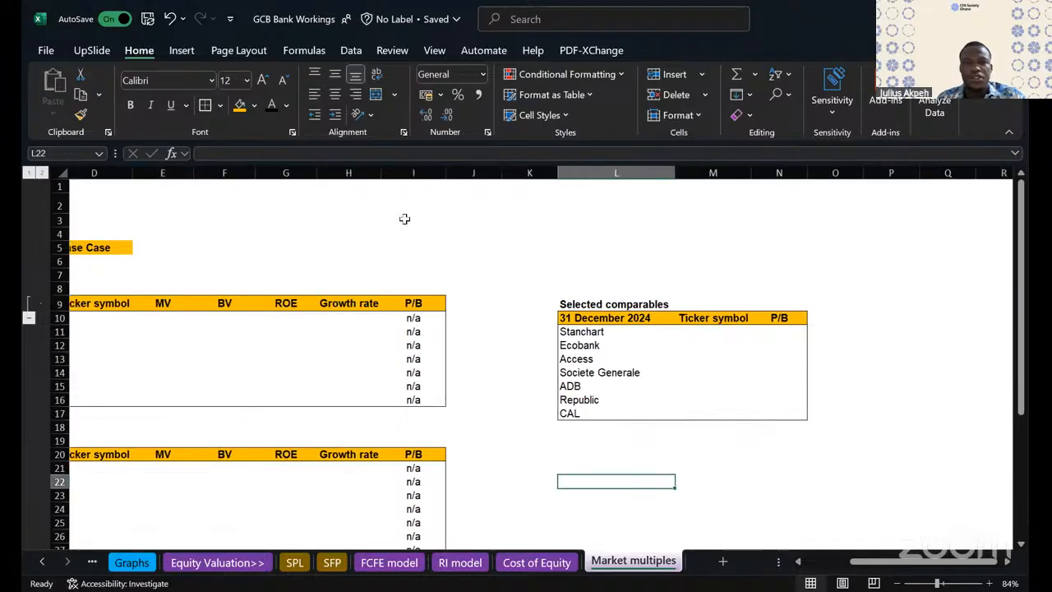
- Delete the blank cells L8:N8 above the pasted table, shifting the cells below up
drag(575, 289, 763, 274)
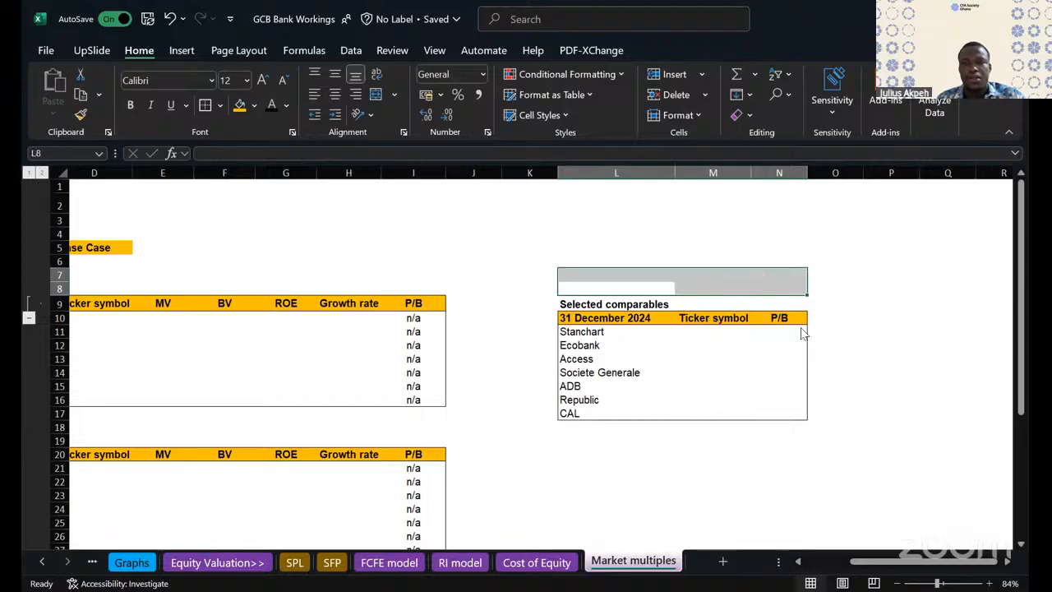
right_click(732, 287)
drag(663, 285, 763, 289)
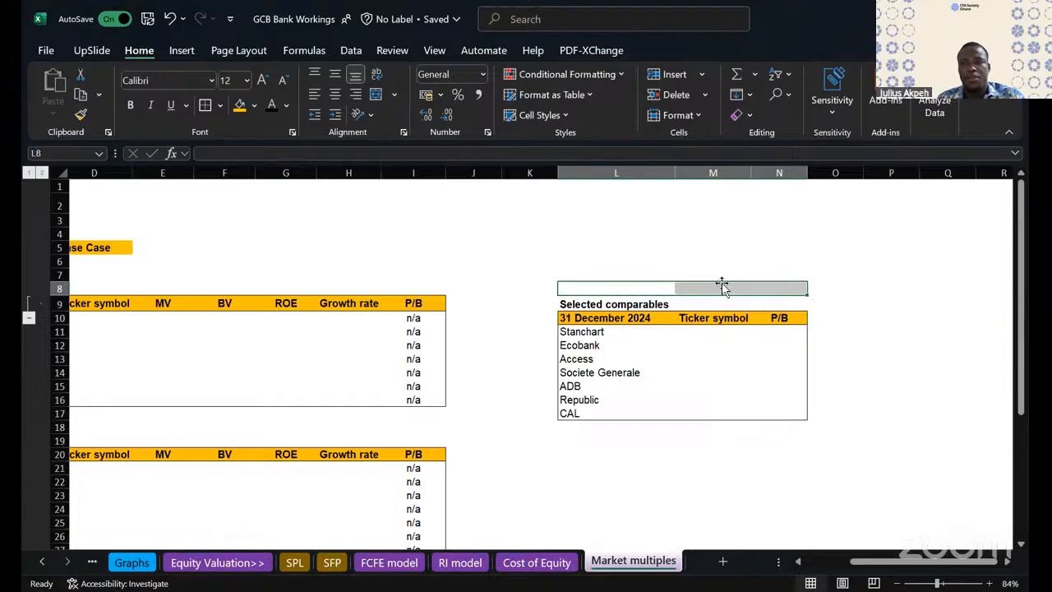
right_click(722, 285)
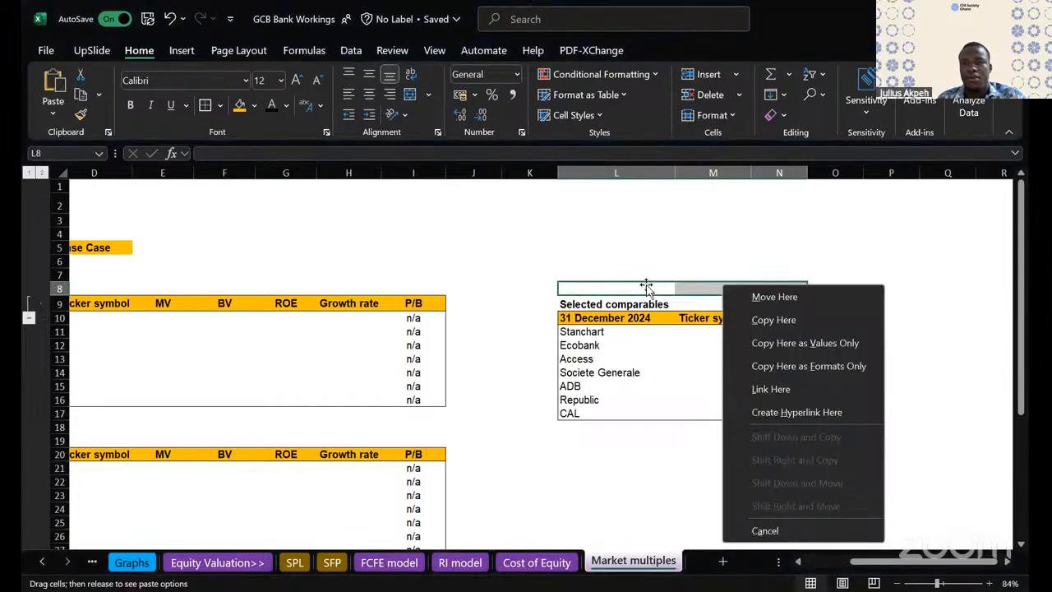
click(646, 287)
right_click(684, 270)
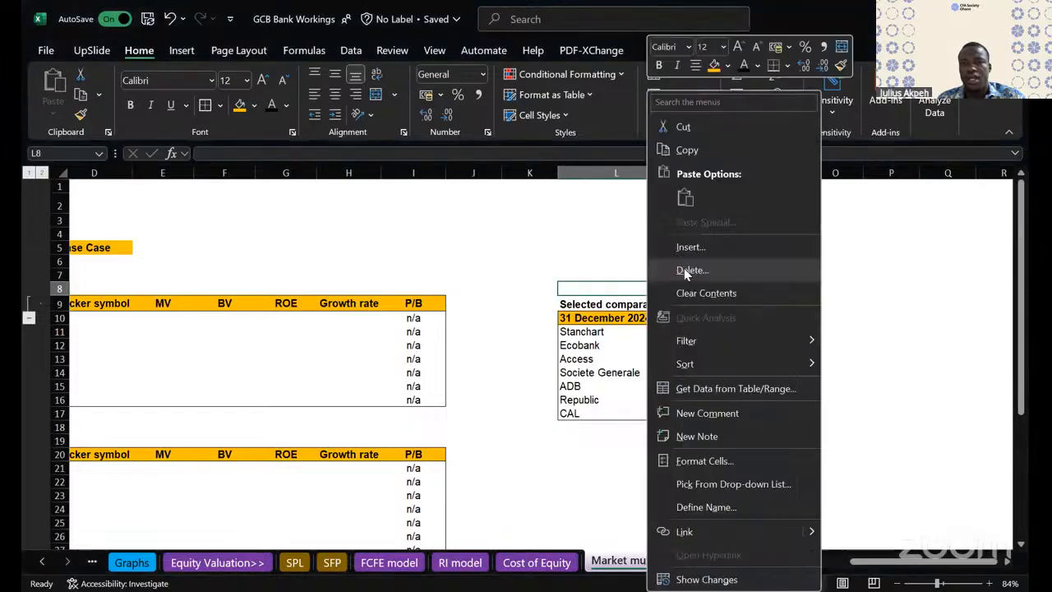
click(683, 269)
click(663, 284)
click(656, 342)
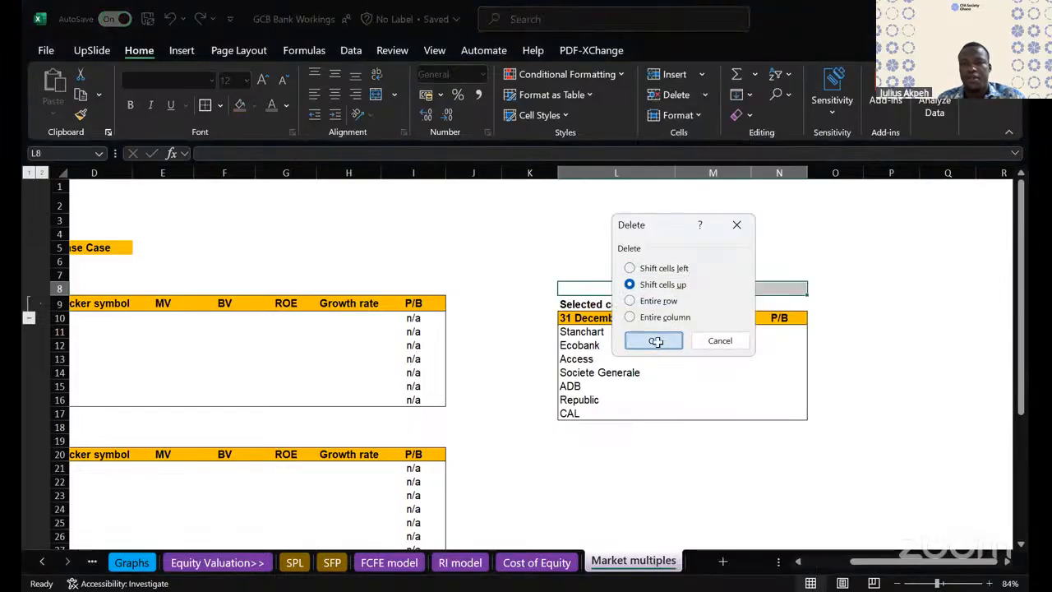
click(616, 440)
click(724, 466)
scroll(723, 463, down, 1)
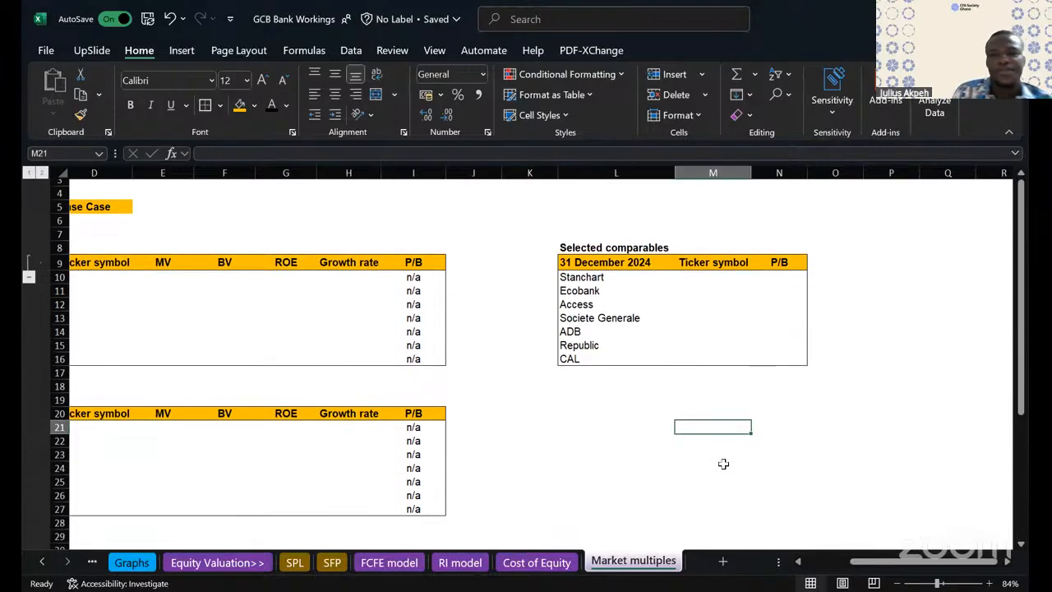
- Enter the label Median in L17, directly below CAL in the Selected comparables table
click(577, 383)
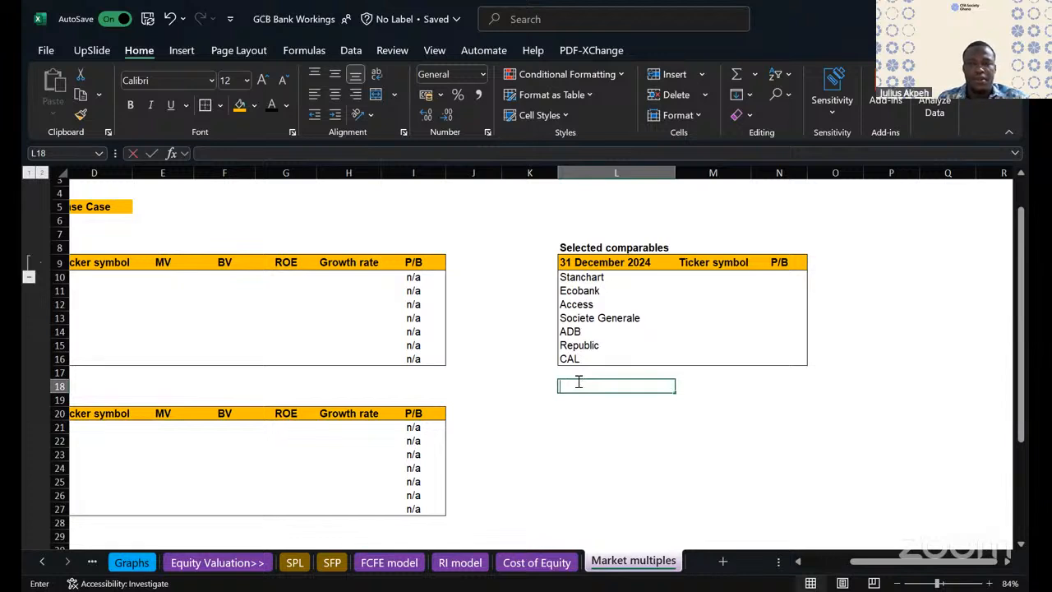
key(Up)
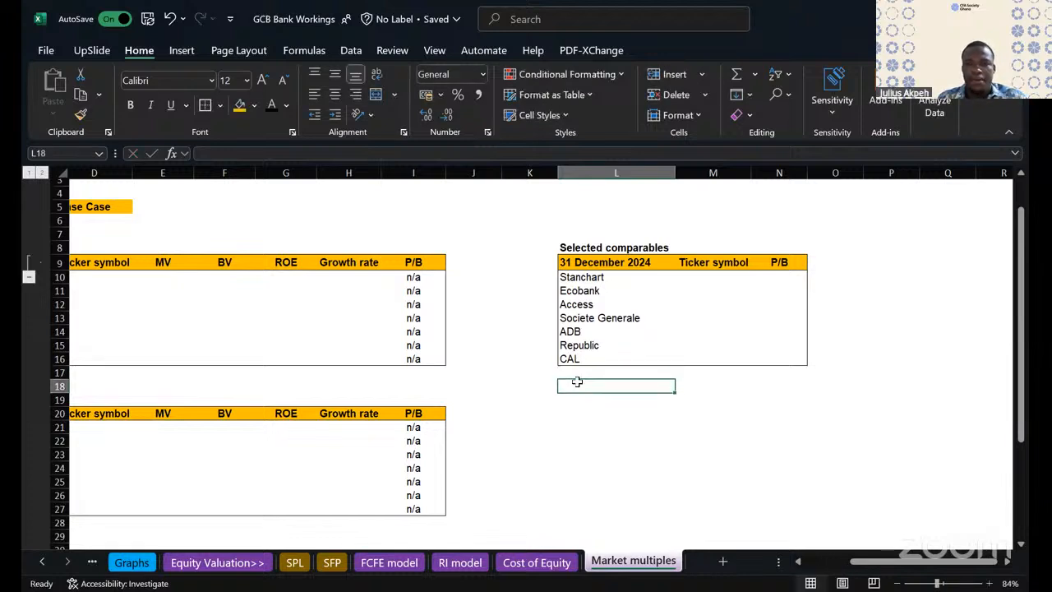
text(Median)
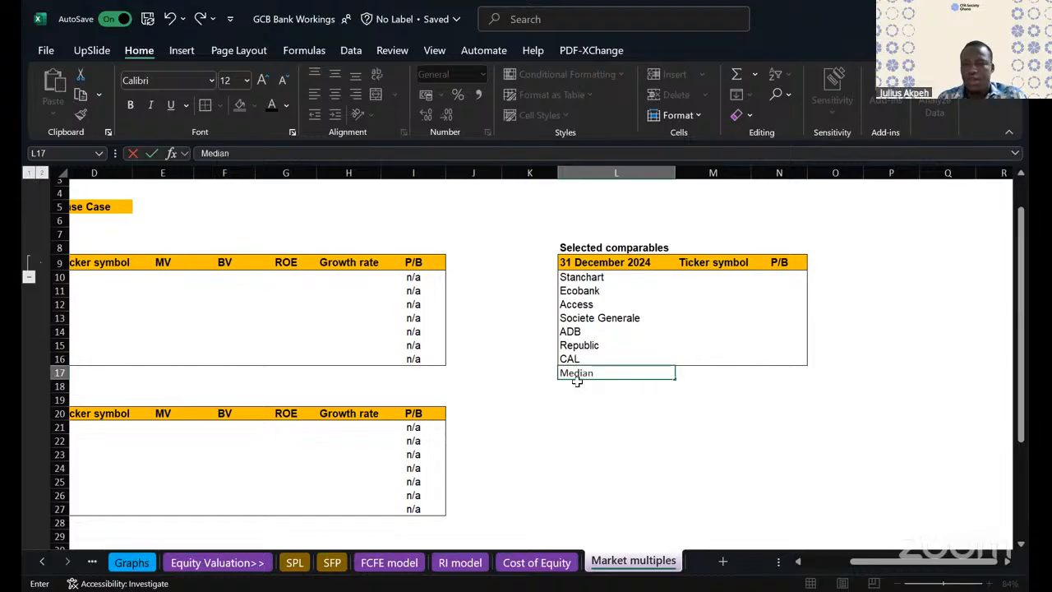
key(Return)
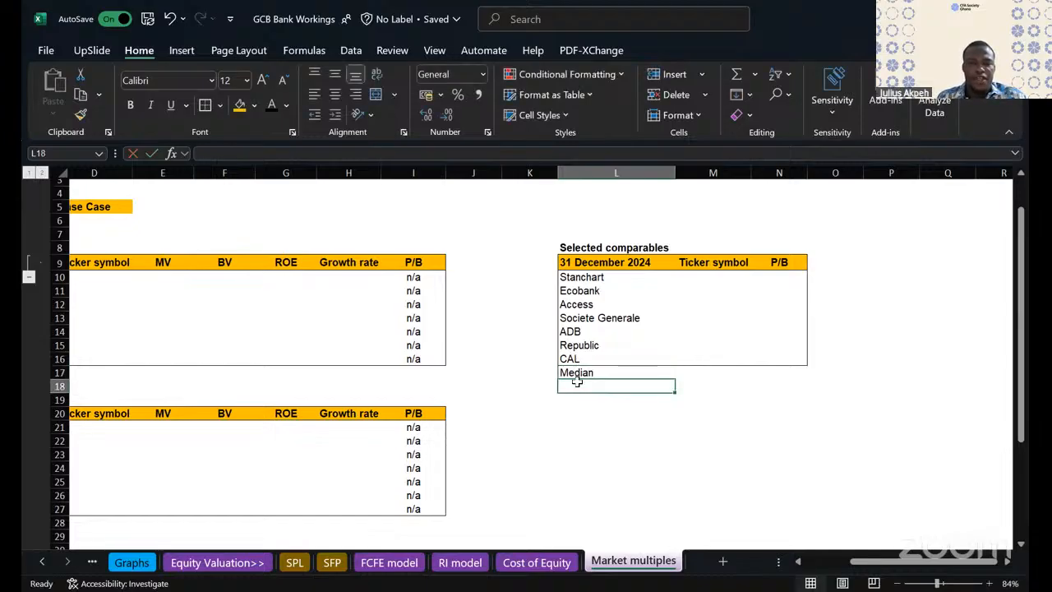
- Enter the labels 1st quatile, Median and 3rd quartile in L17:L19 and put an outside border around L17:N19
key(Up)
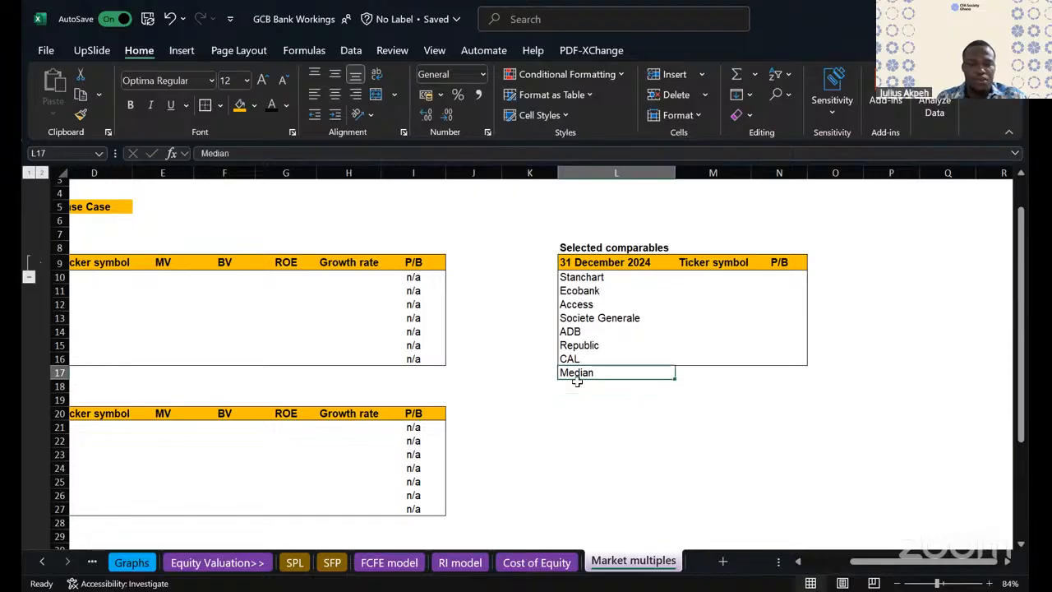
text(1)
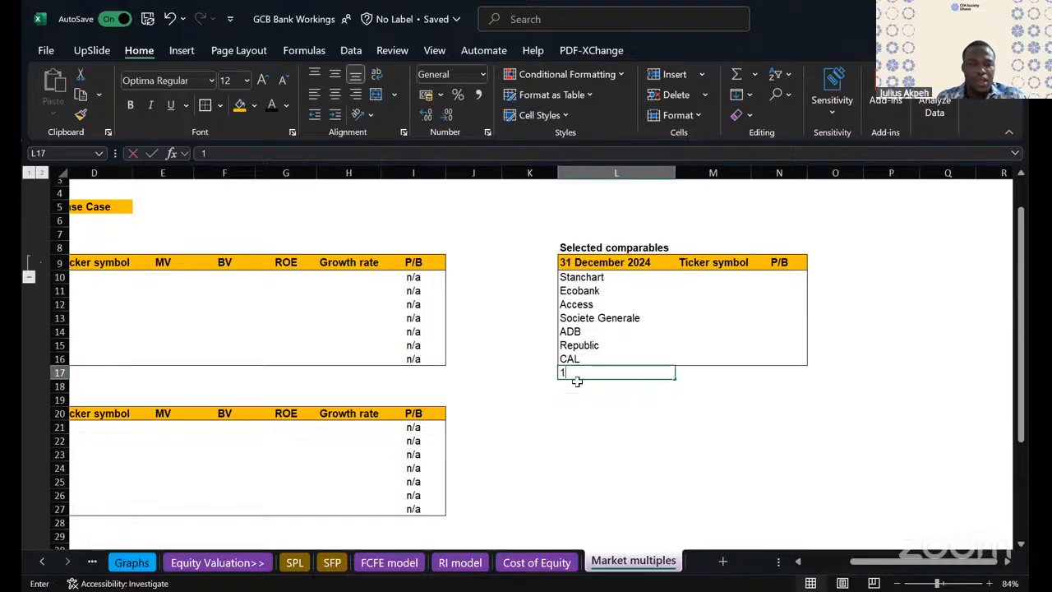
text(st qua)
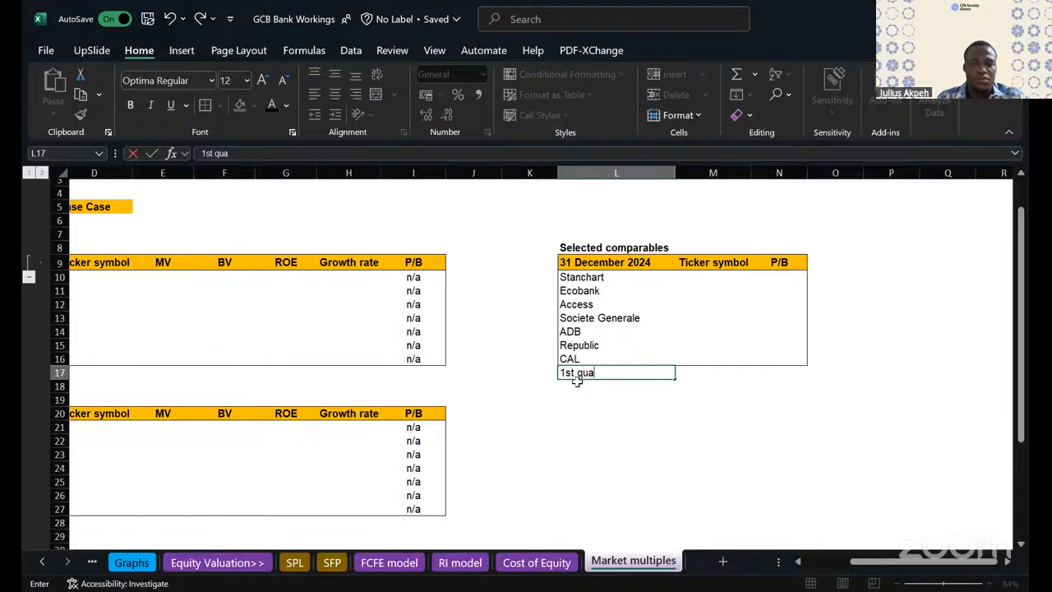
text(tire)
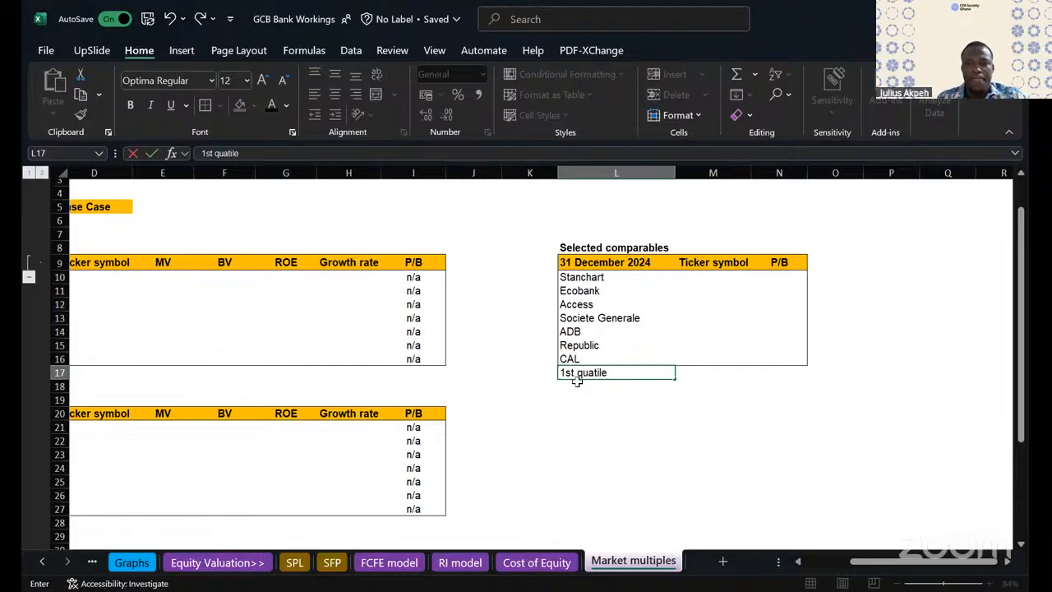
key(Return)
text(Median)
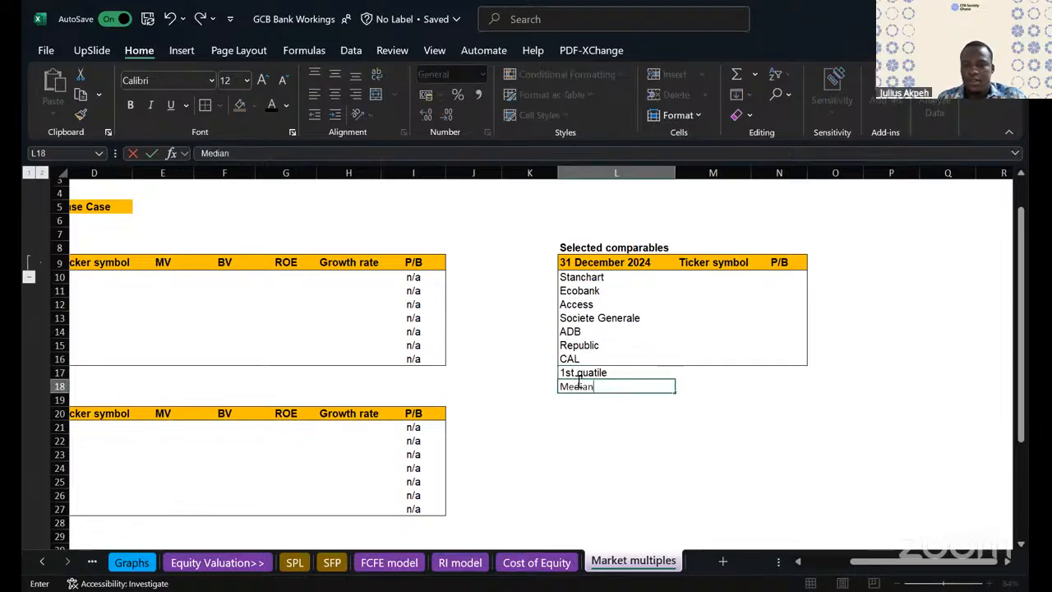
key(Return)
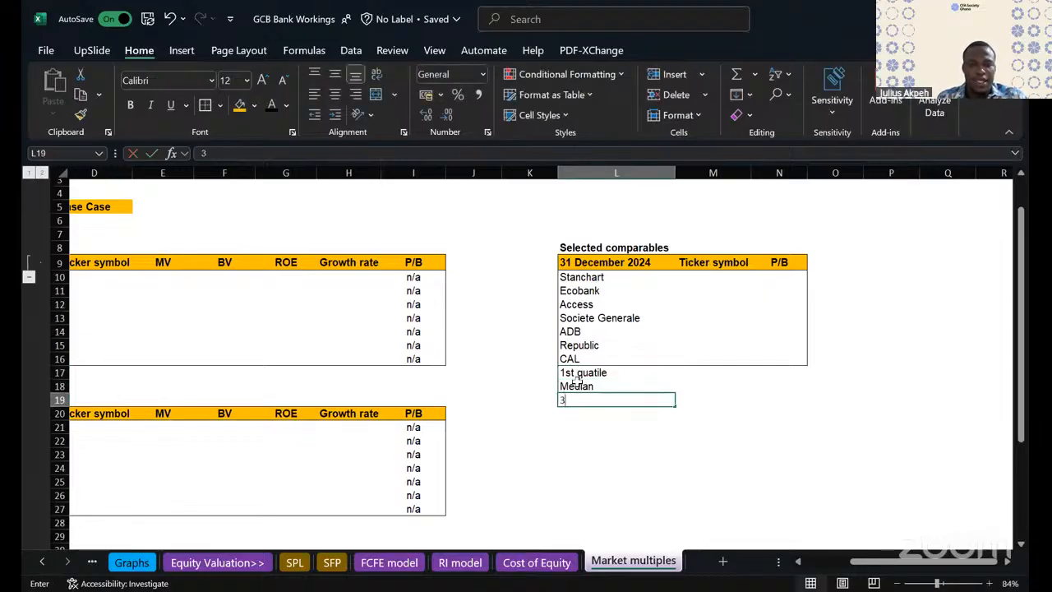
text(3rd)
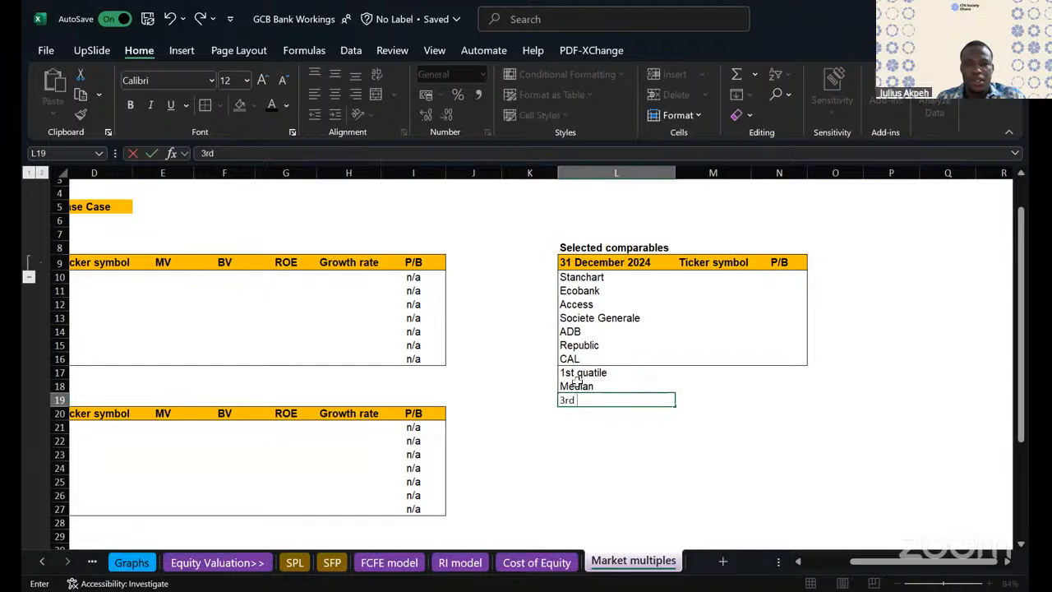
text( quartile)
click(603, 465)
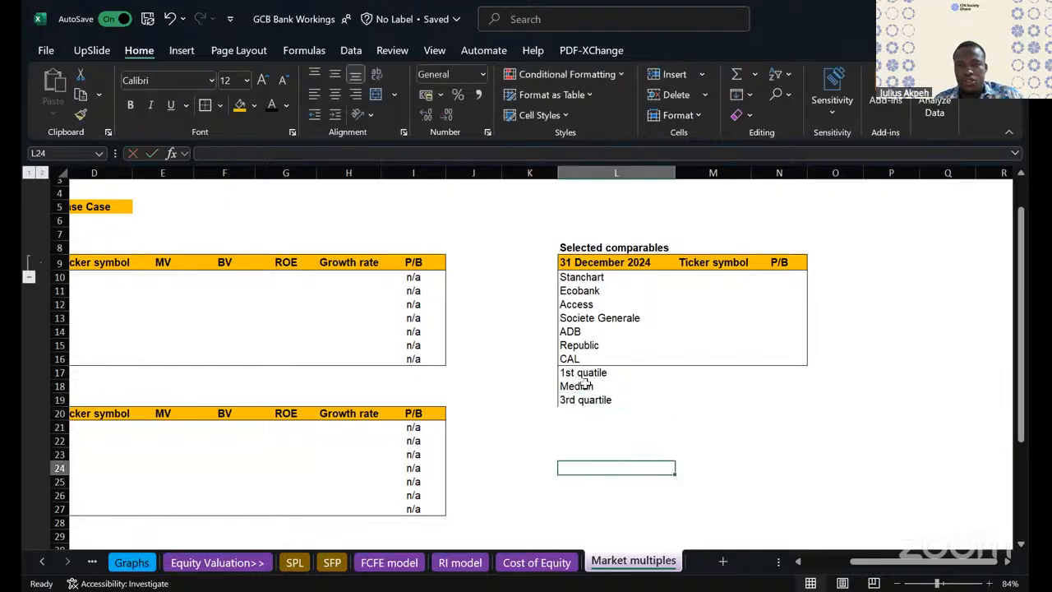
drag(573, 372, 774, 395)
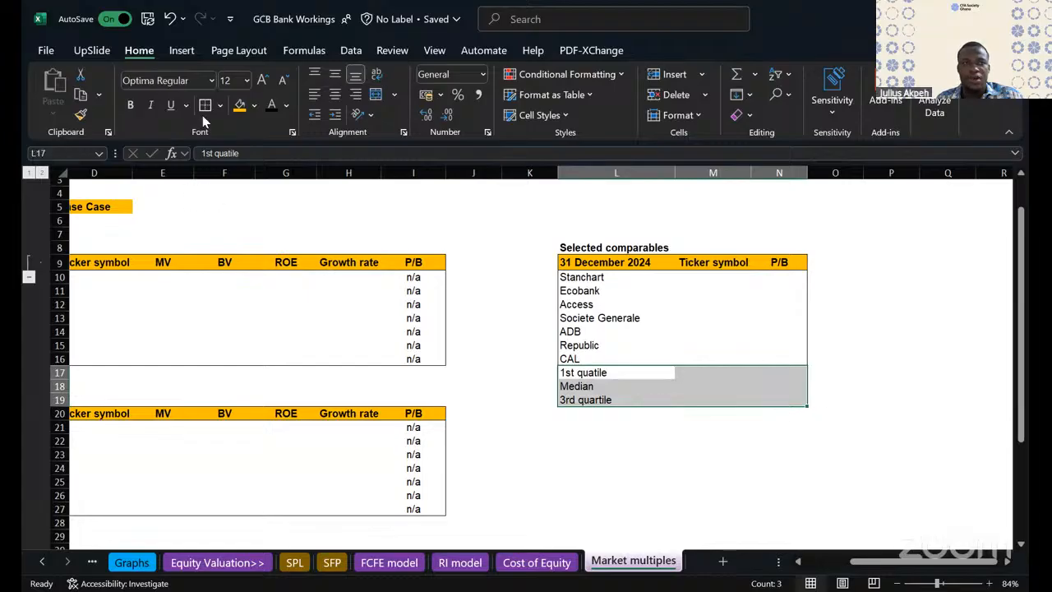
click(490, 358)
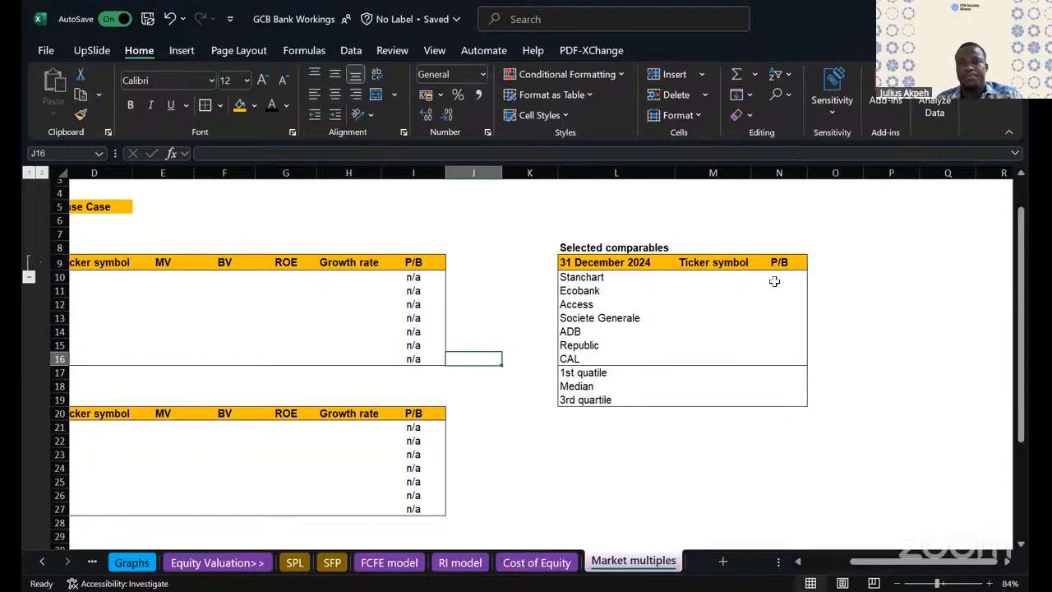
drag(773, 280, 779, 339)
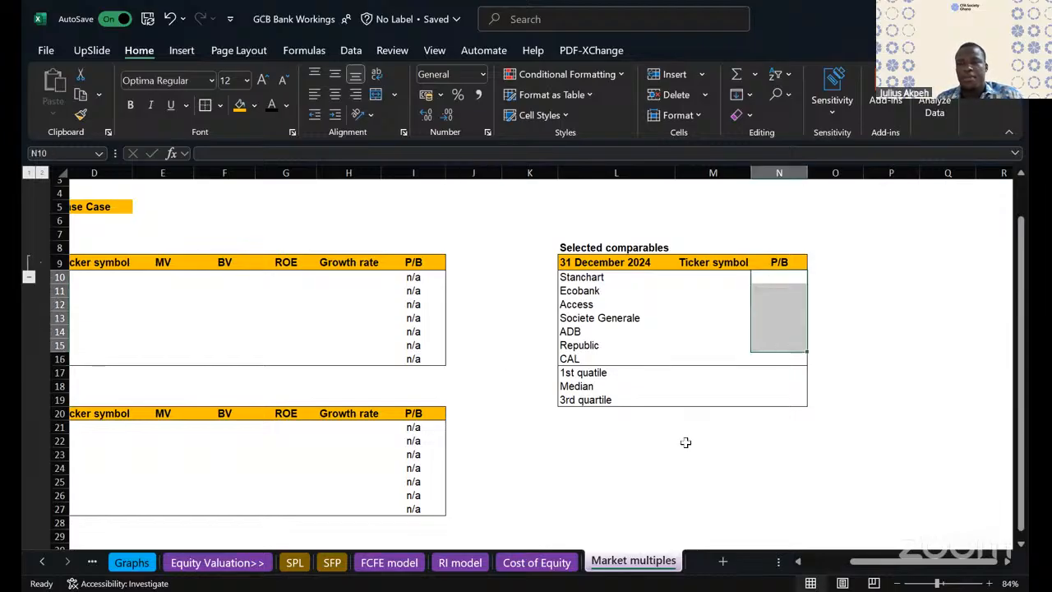
click(620, 462)
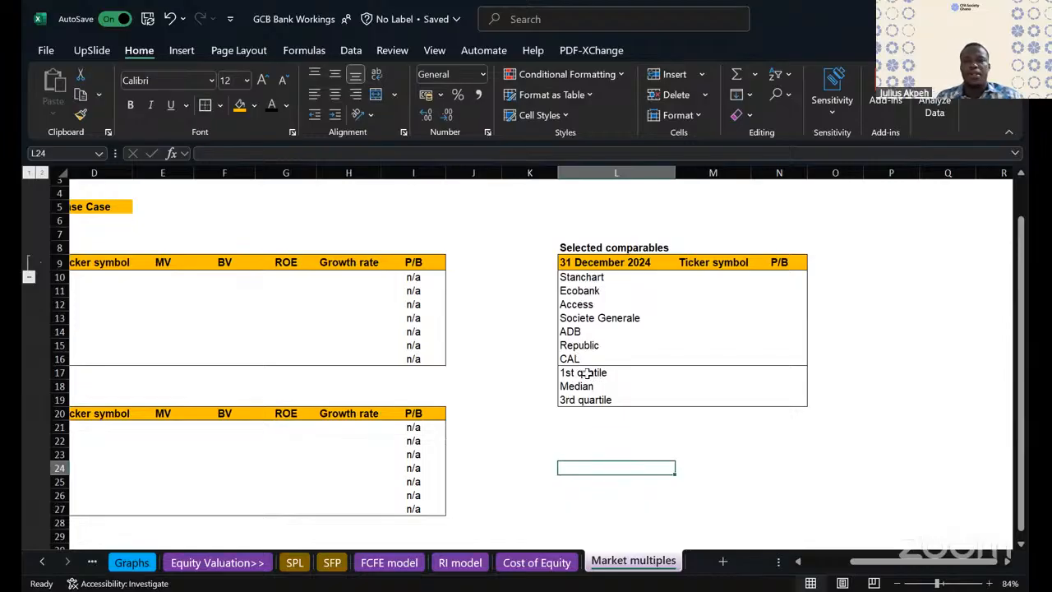
drag(587, 372, 767, 400)
drag(712, 377, 706, 374)
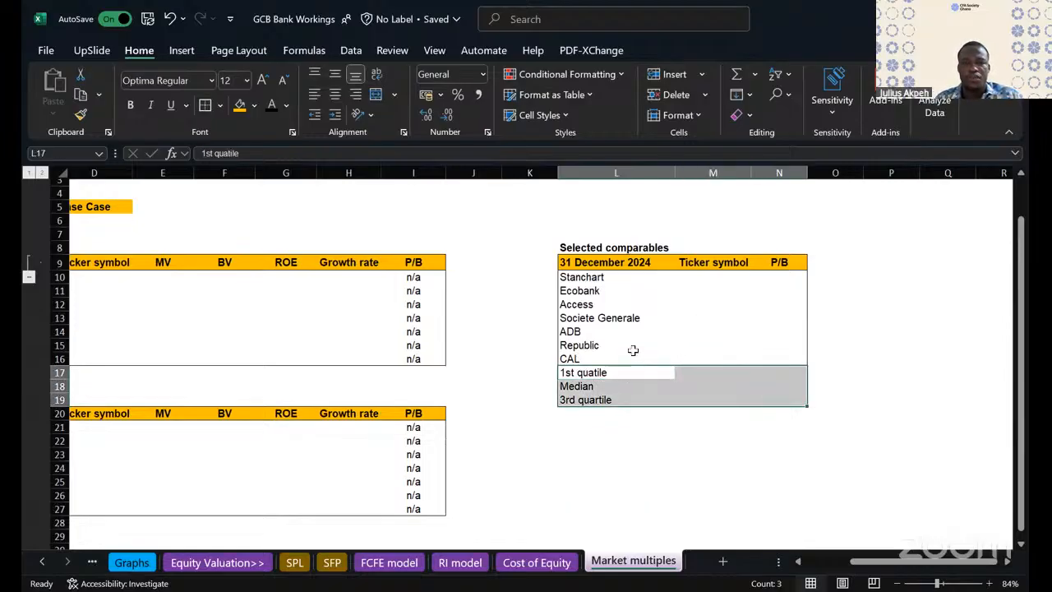
scroll(590, 448, down, 1)
scroll(590, 448, left, 3)
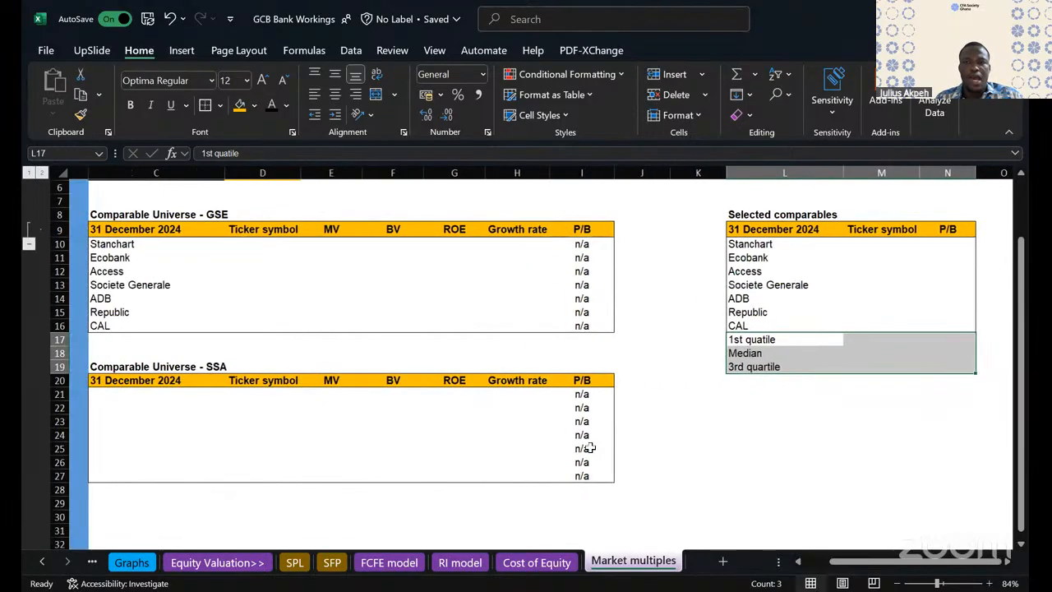
- Clear the bank names in L10:L16 of the Selected comparables table
scroll(590, 448, right, 1)
scroll(559, 238, right, 2)
drag(563, 245, 556, 325)
key(Delete)
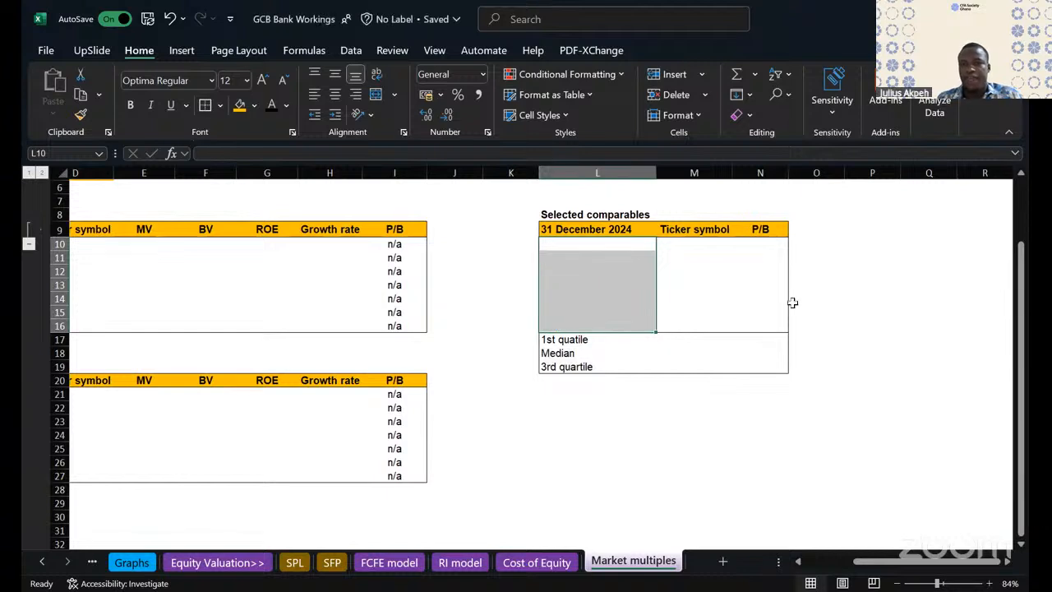
- Enter the formula =QUARTILE(N10:N16,1) in N17, the P/B cell of the 1st quatile row
click(761, 339)
scroll(568, 98, up, 1)
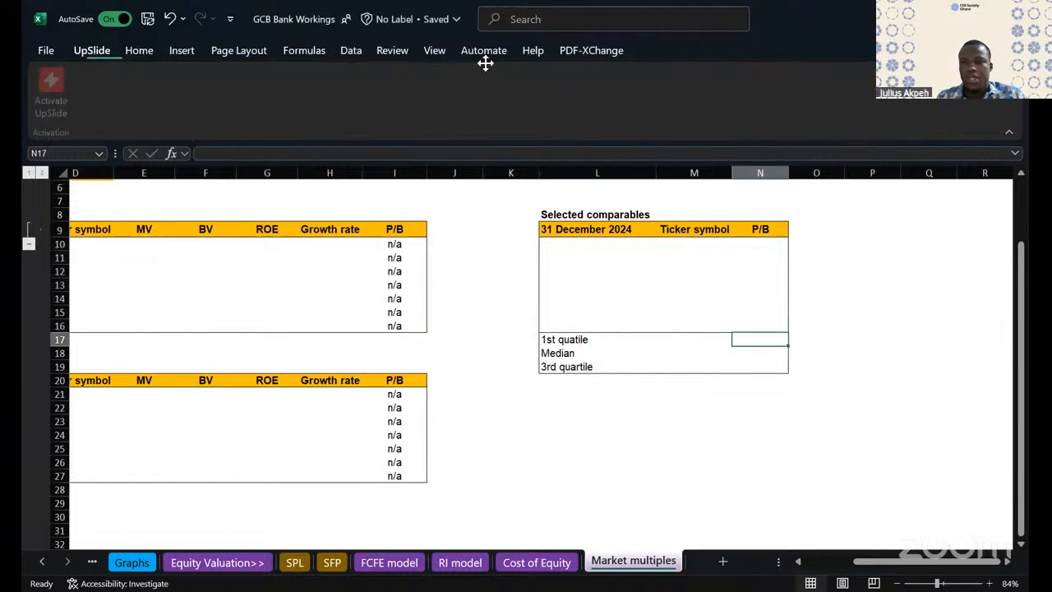
text(=)
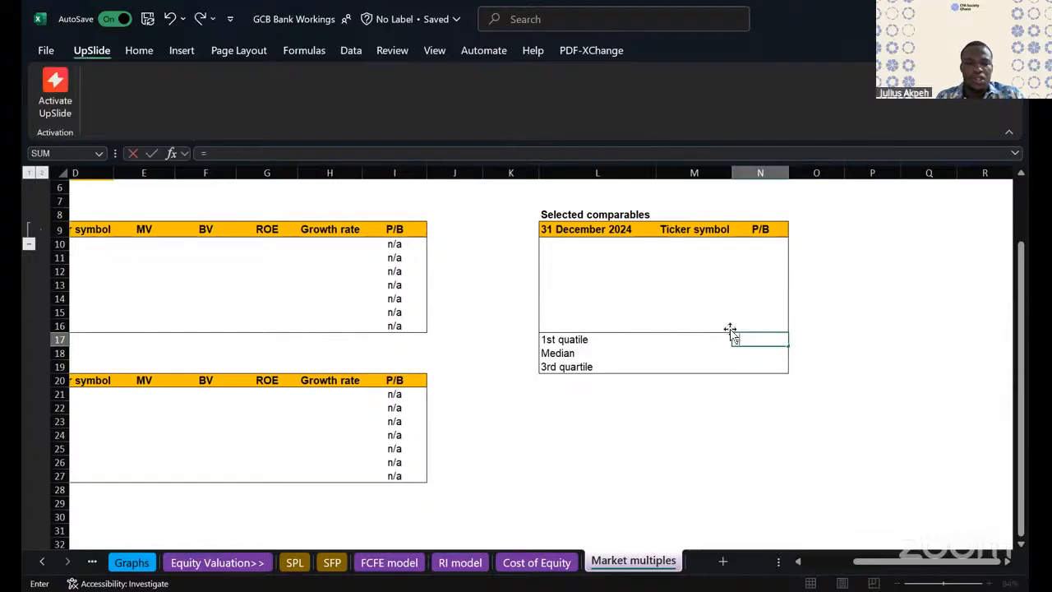
text(qu)
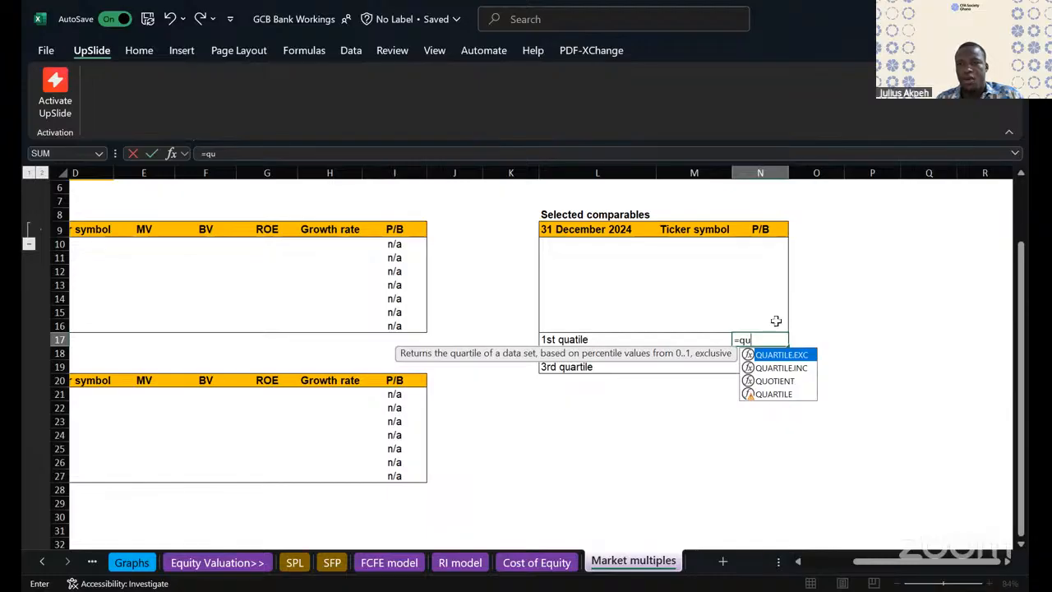
text(artile()
click(763, 247)
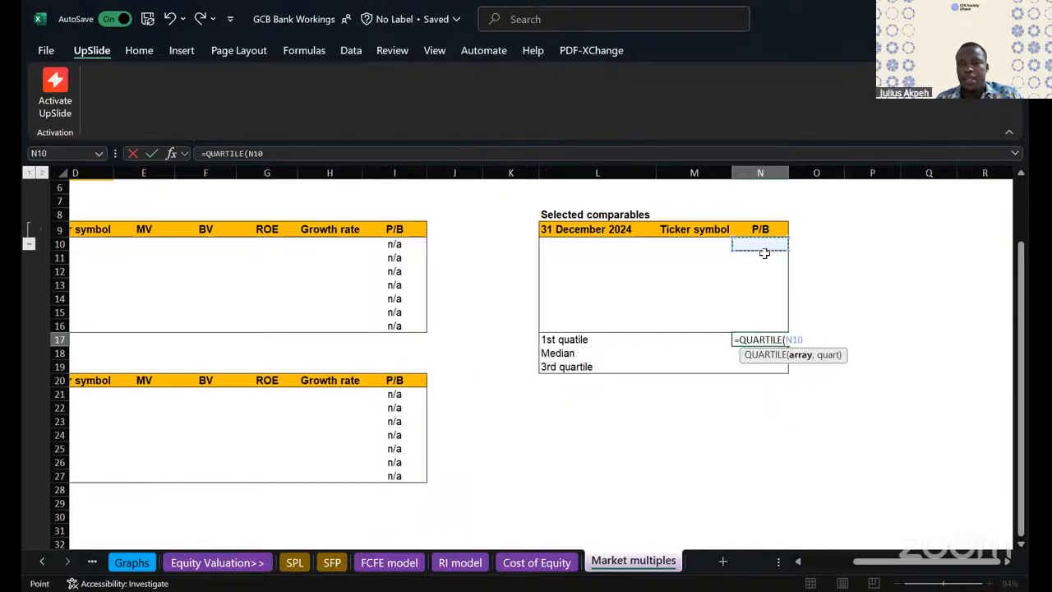
shift+click(767, 327)
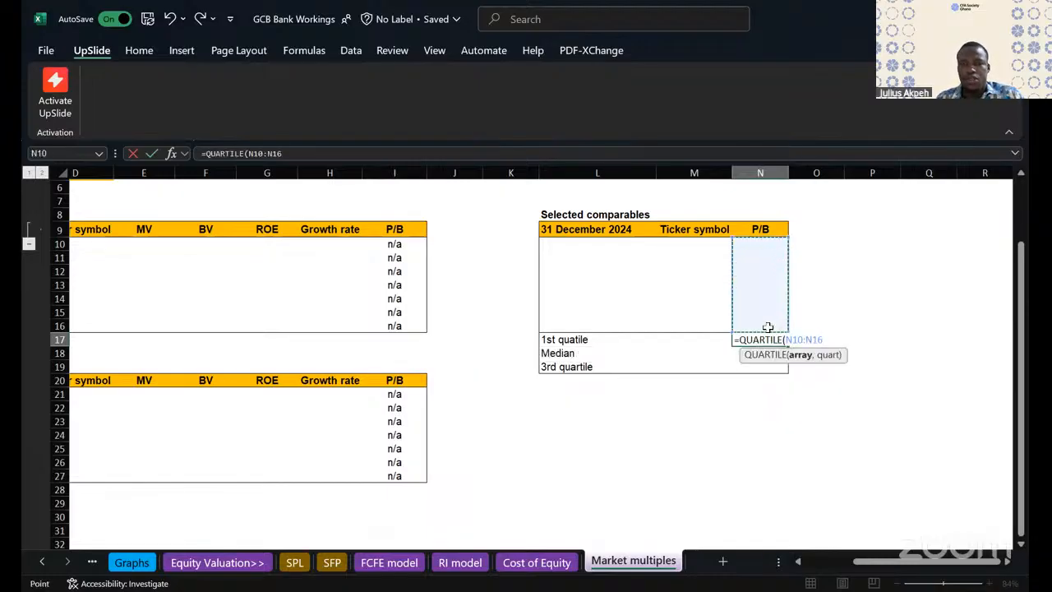
text(,)
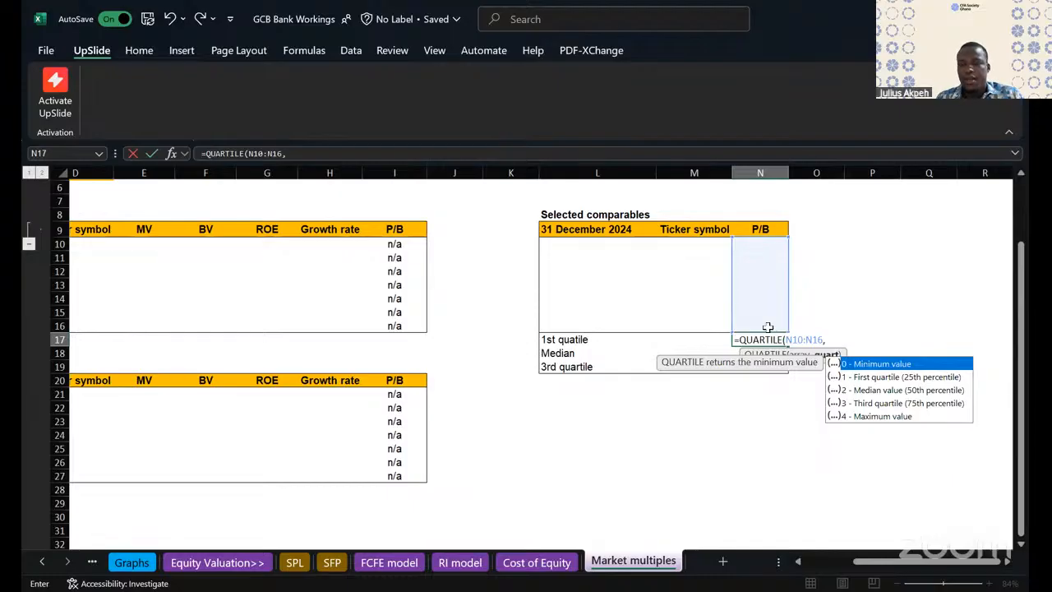
text(1))
key(Return)
- Fill the QUARTILE formula from N17 down to N19 without carrying over the formatting
click(768, 339)
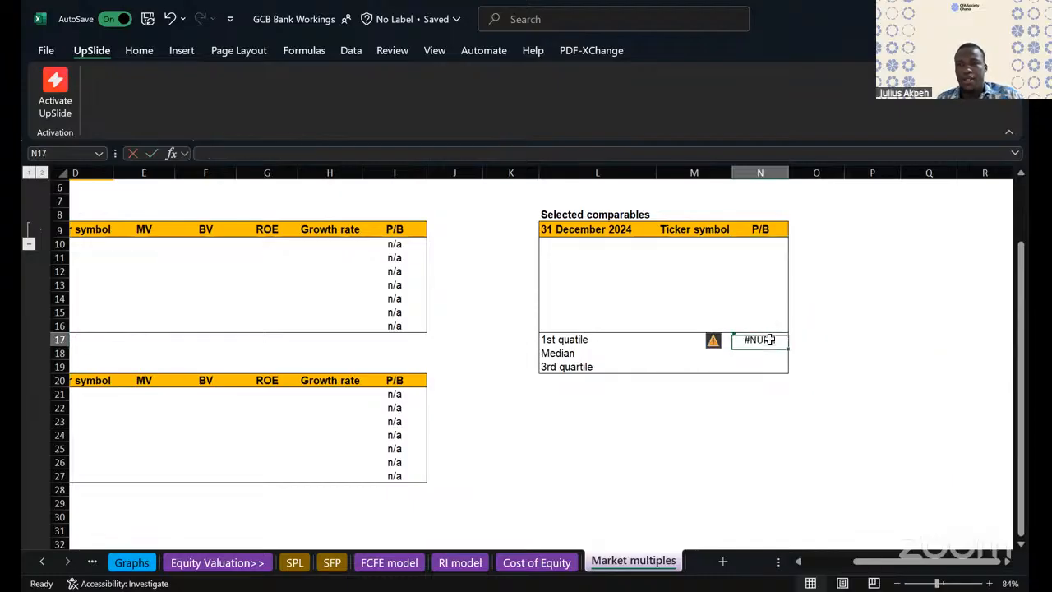
key(F2)
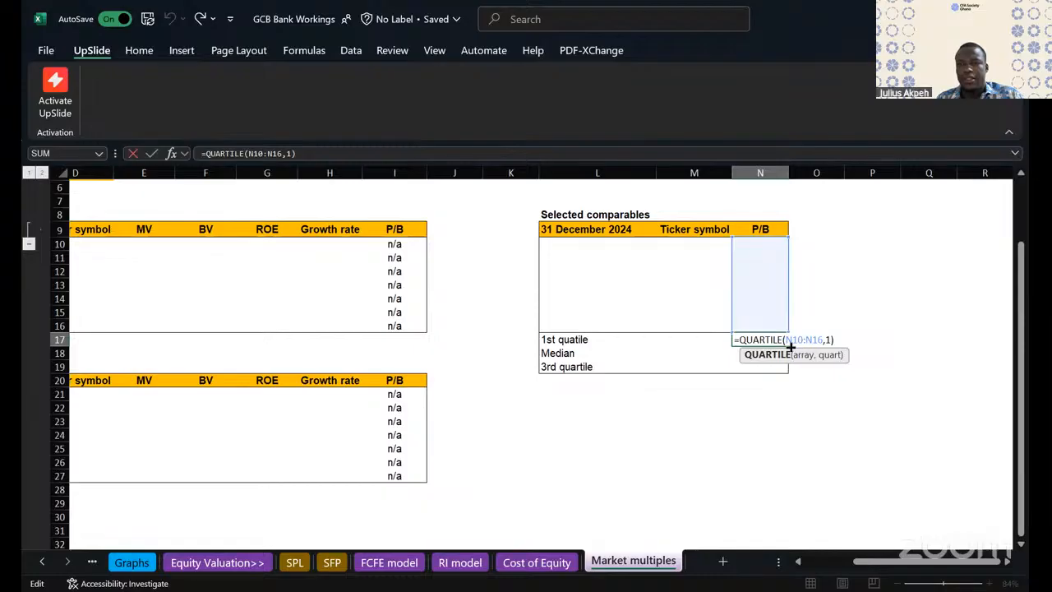
drag(790, 346, 781, 370)
click(803, 383)
click(808, 436)
- Set the quart argument of the Median row's QUARTILE formula in N18 to 2
click(758, 354)
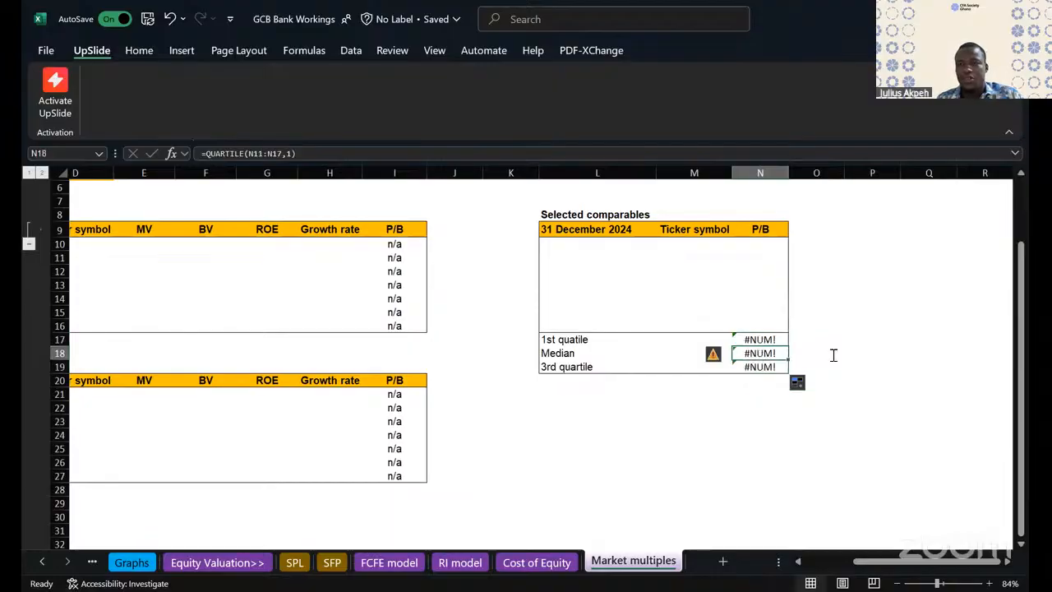
key(F2)
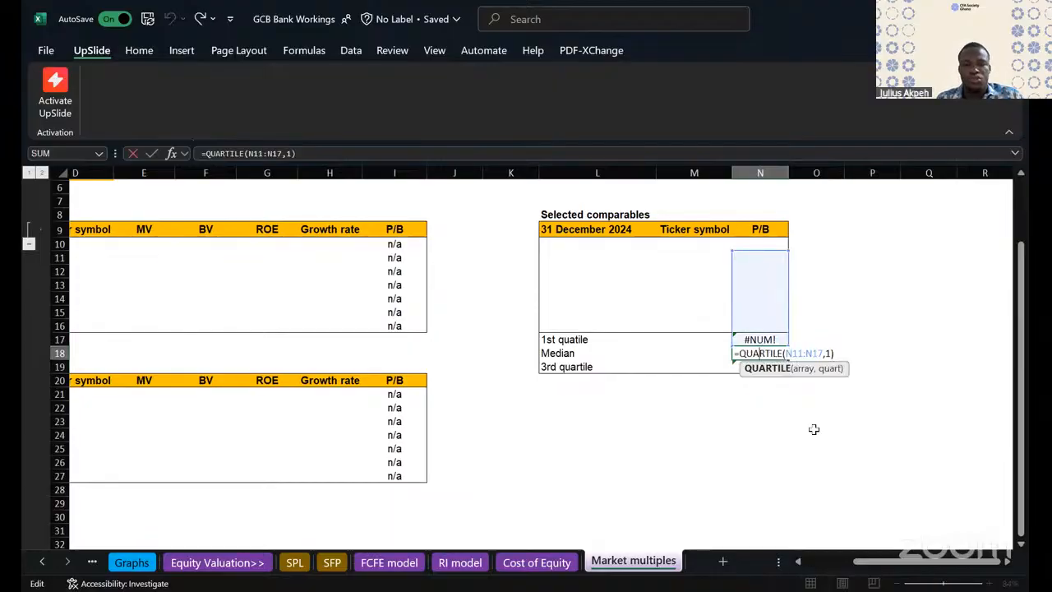
key(End)
key(Left)
key(BackSpace)
text(2)
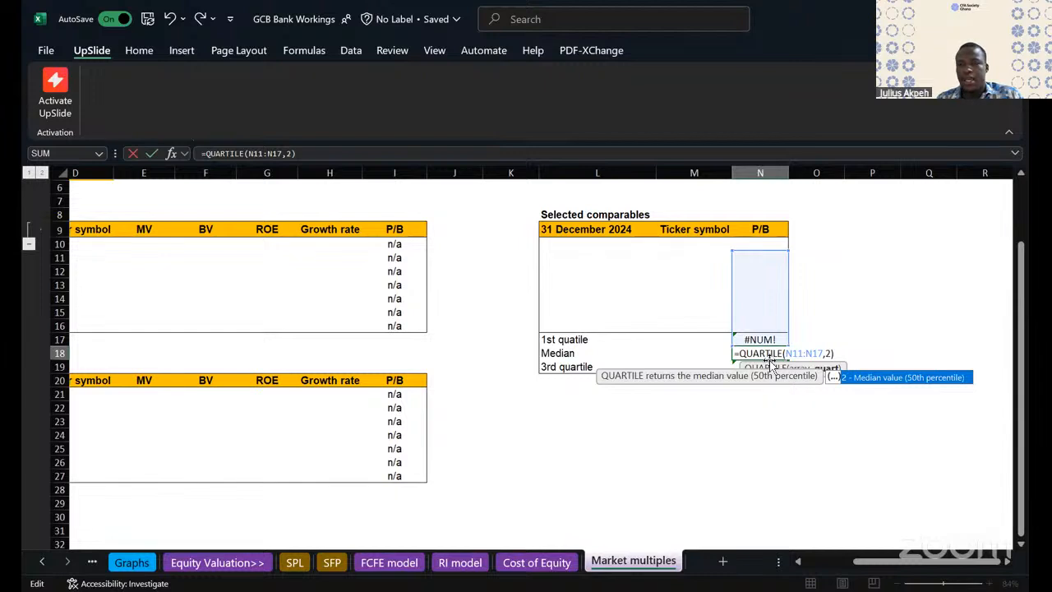
key(Return)
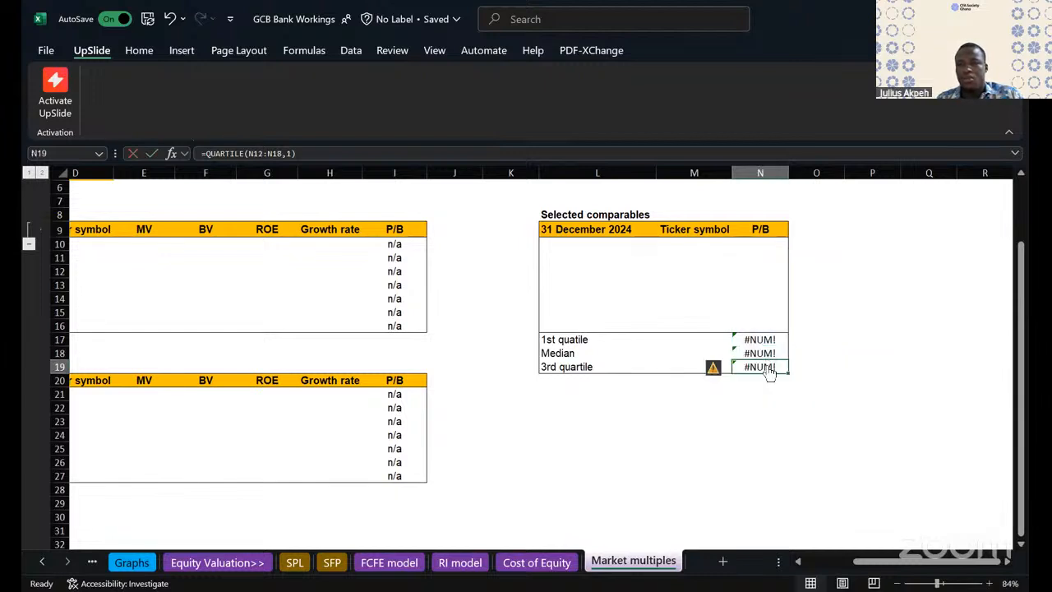
- Try to adapt the quart argument of the QUARTILE formula in N19 to the 3rd quartile
key(F2)
key(End)
key(Left)
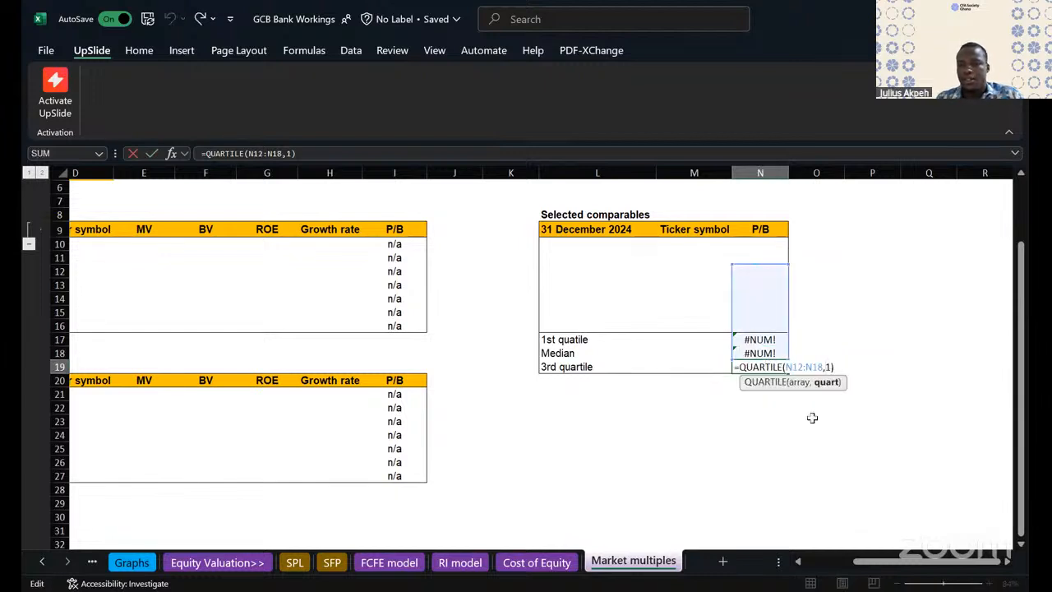
key(Return)
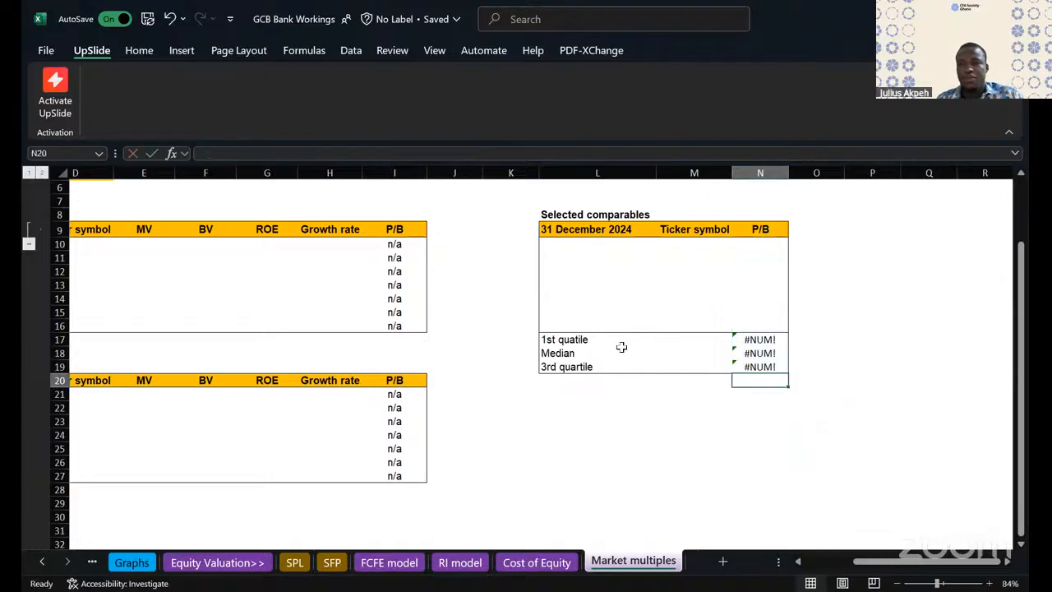
- Wrap the N17 formula in an error check: =IFERROR(QUARTILE(N10:N16,1),"n/a")
click(764, 342)
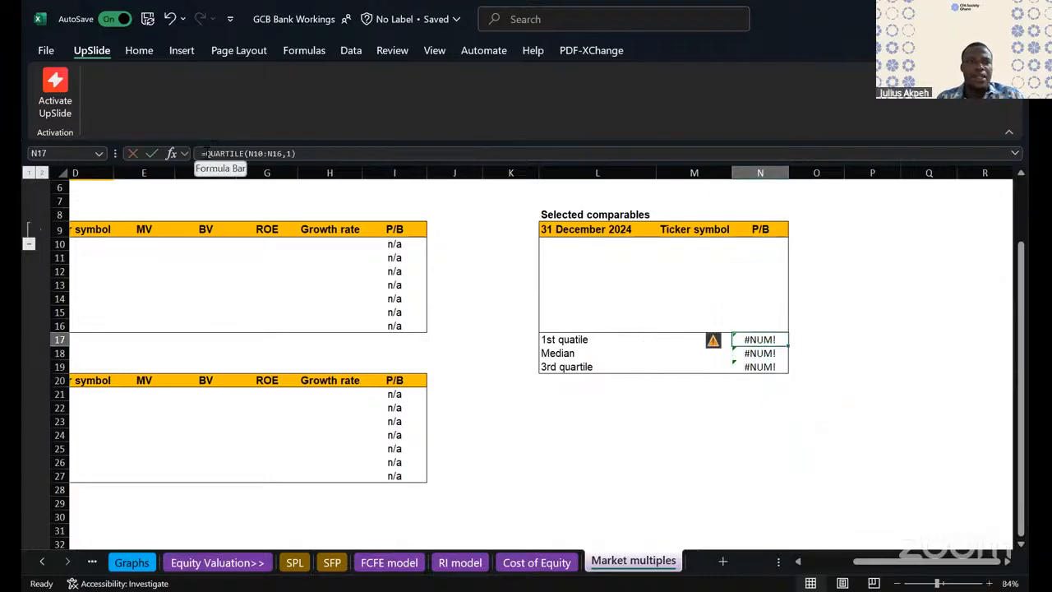
key(F2)
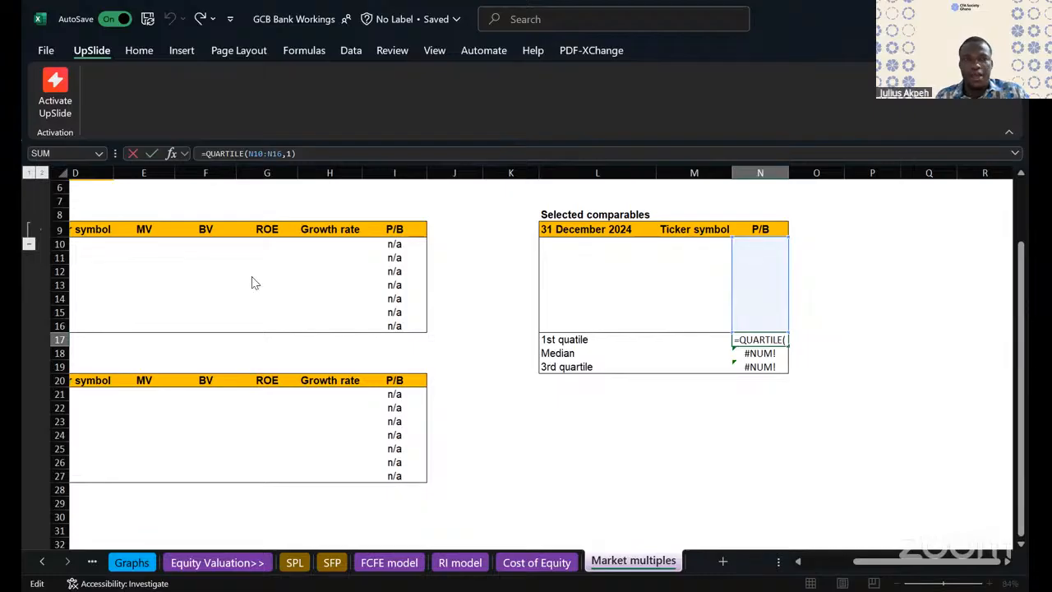
text(ifer)
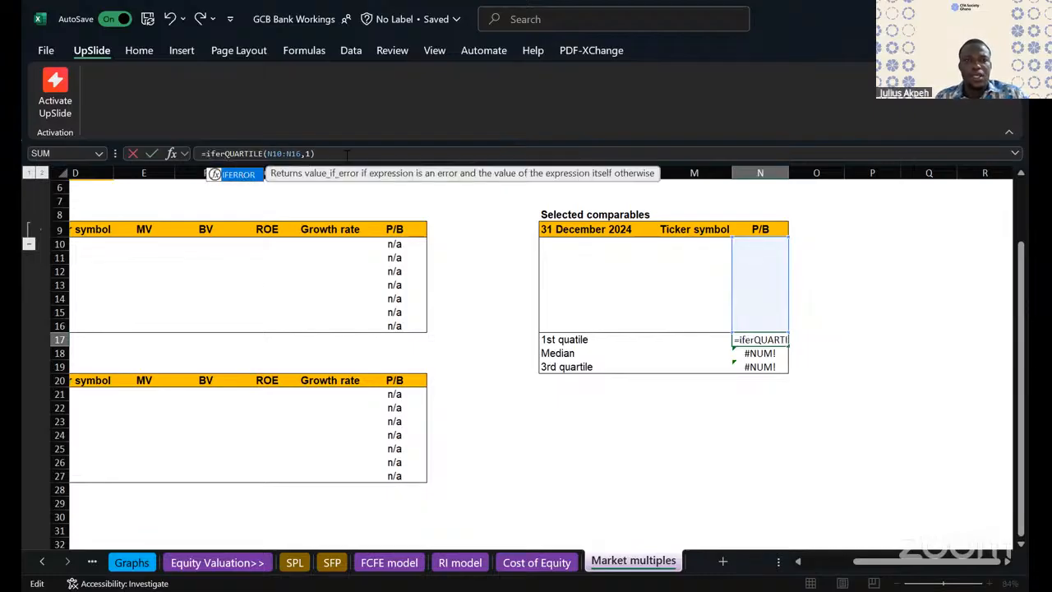
double_click(238, 175)
click(347, 155)
text(,"n/a")
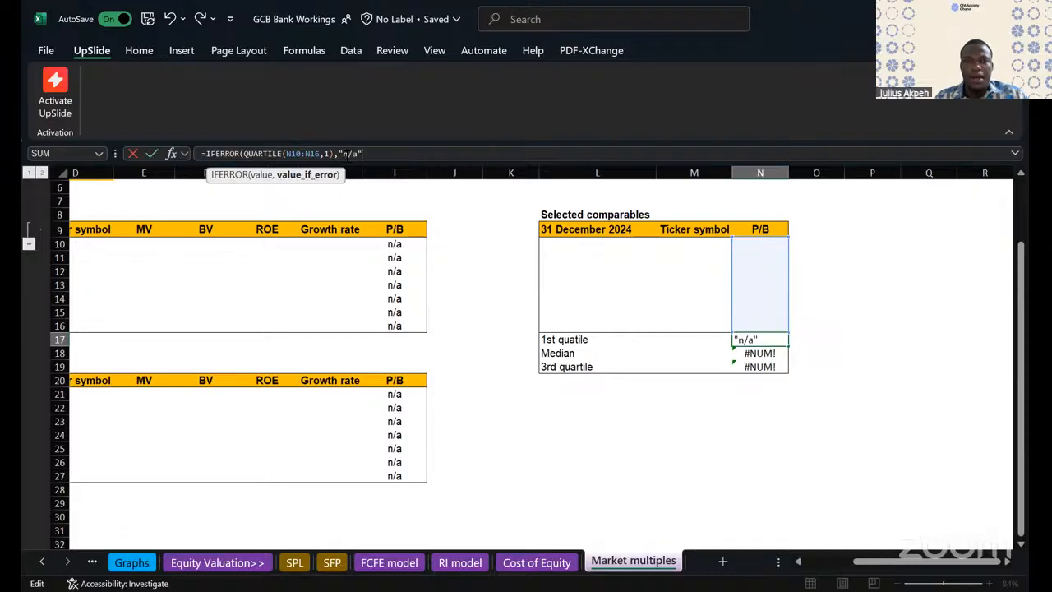
text())
key(Return)
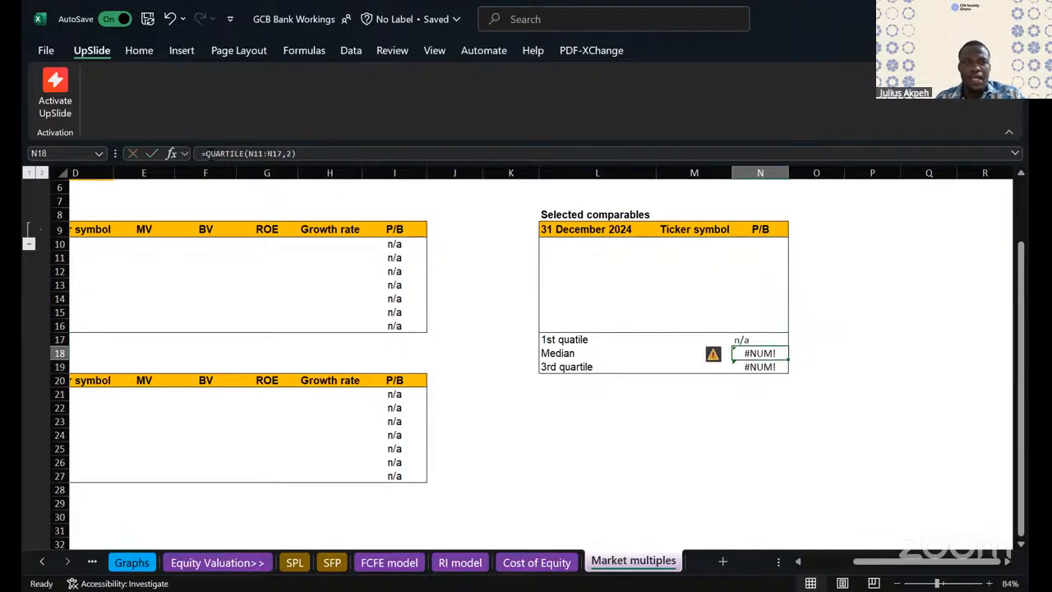
- Fill the IFERROR formula from N17 down to N19 without carrying over the formatting
click(750, 338)
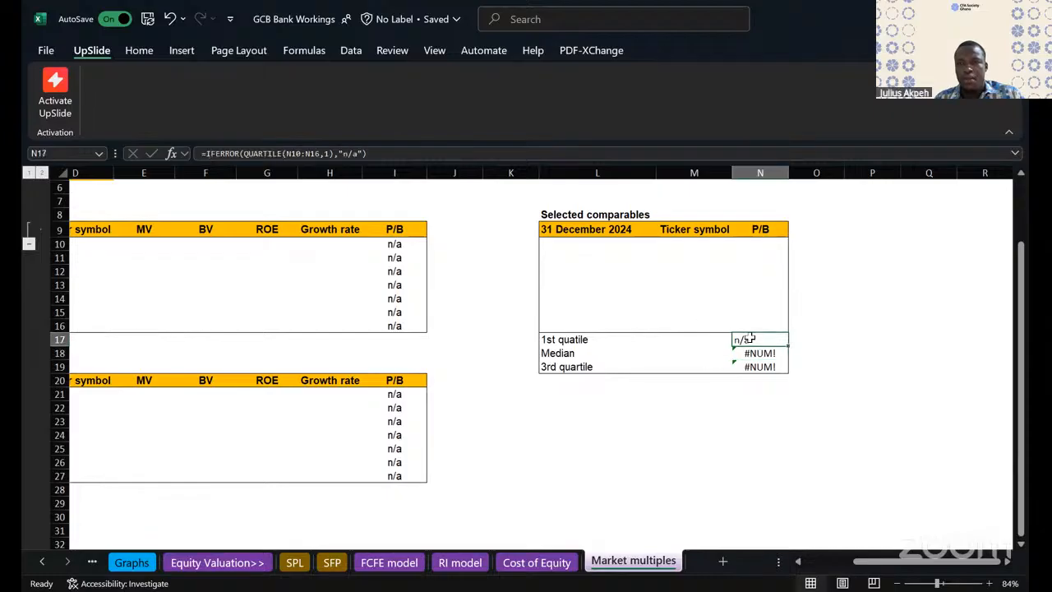
drag(787, 345, 784, 370)
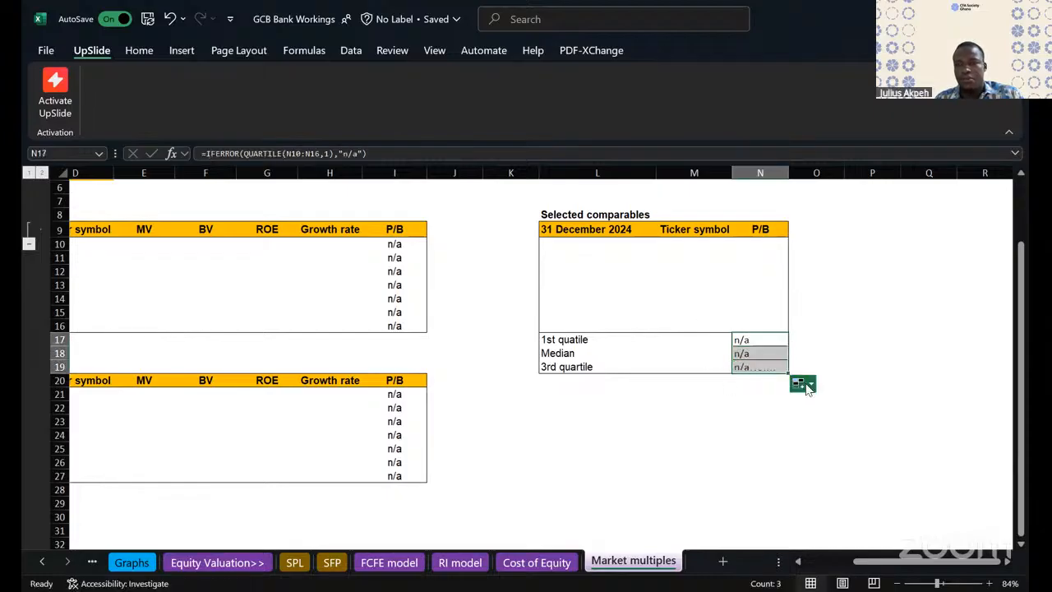
click(808, 386)
click(819, 439)
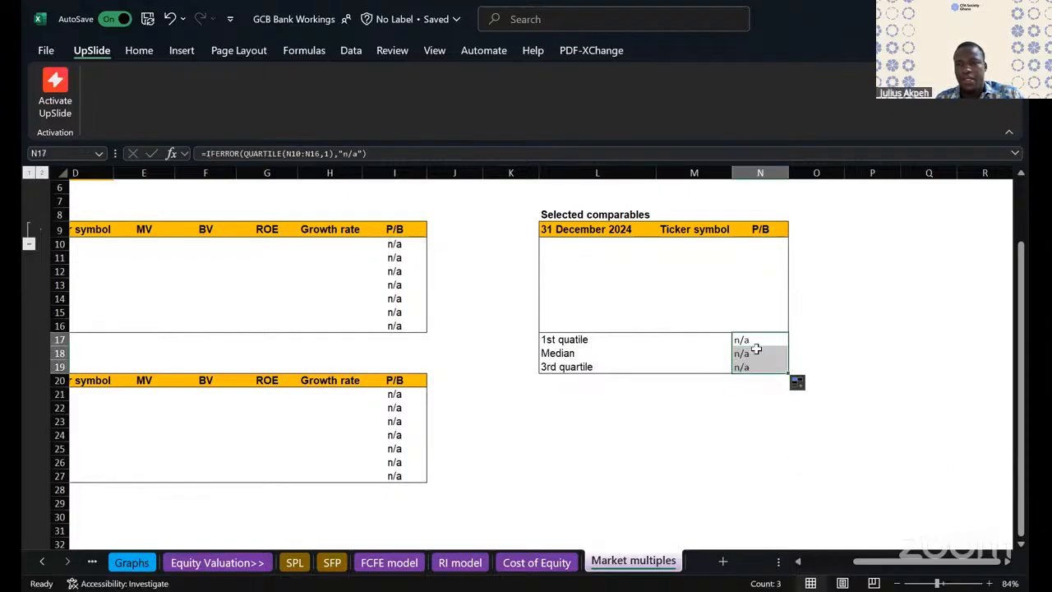
- Adapt the quart arguments of the IFERROR formulas in N18 and N19 to the median and the 3rd quartile
click(756, 349)
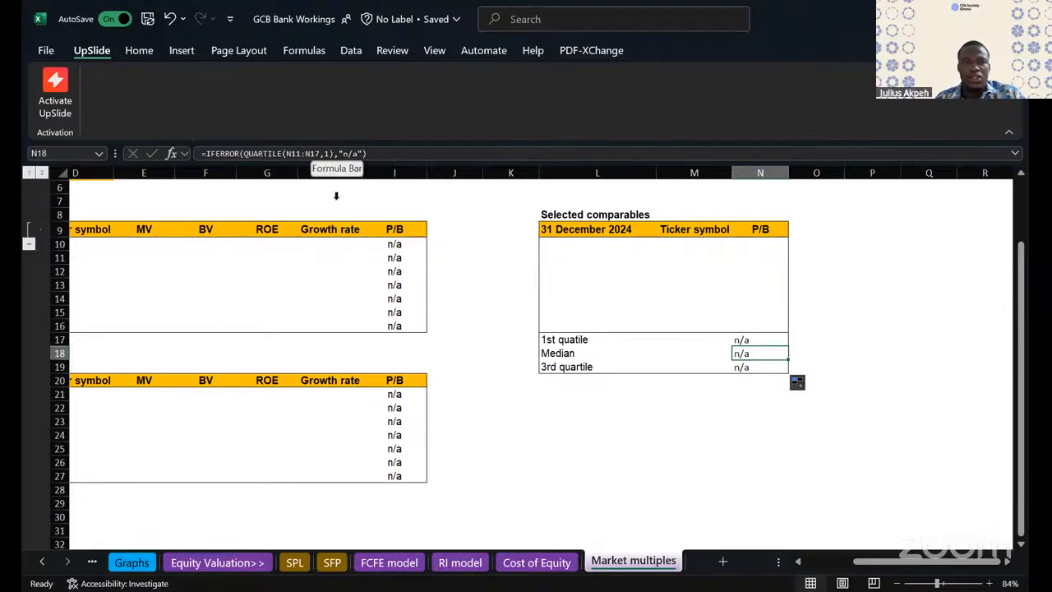
key(Down)
key(F2)
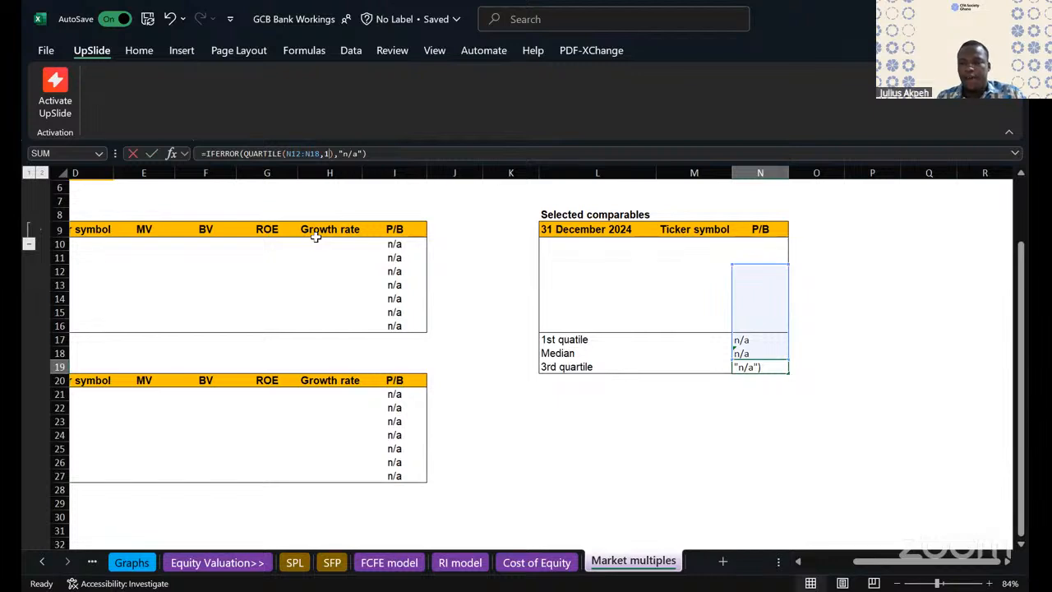
key(Return)
- Centre the P/B summary cells N17:N19 horizontally
drag(746, 340, 747, 366)
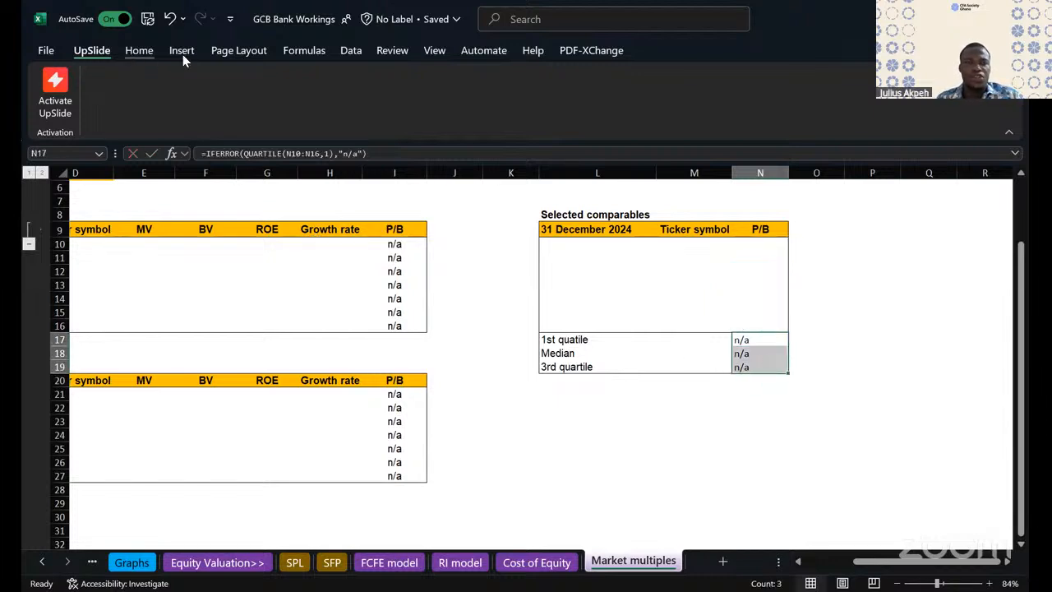
click(139, 50)
click(337, 94)
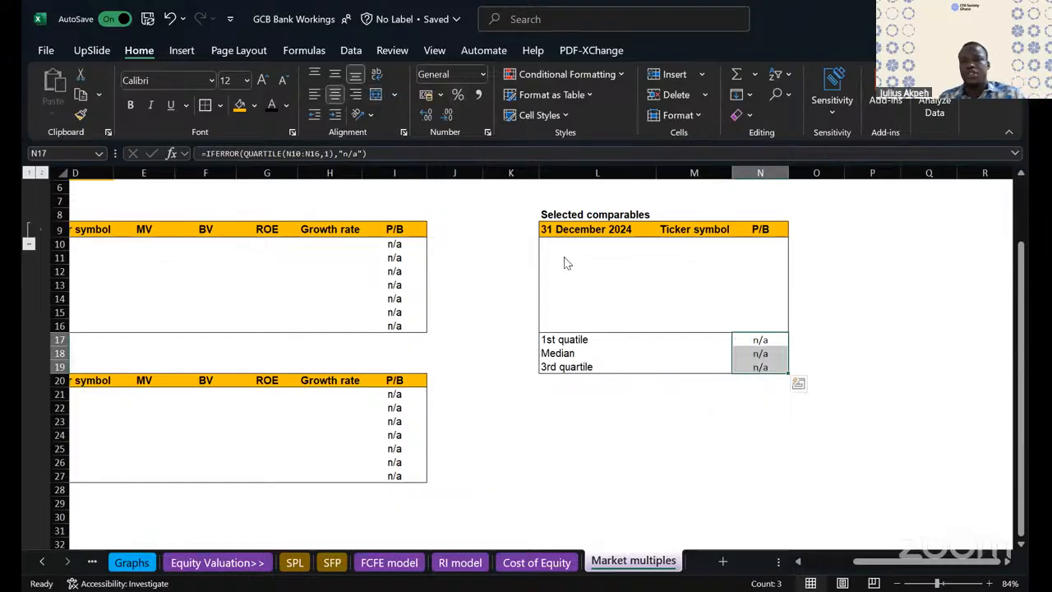
click(353, 95)
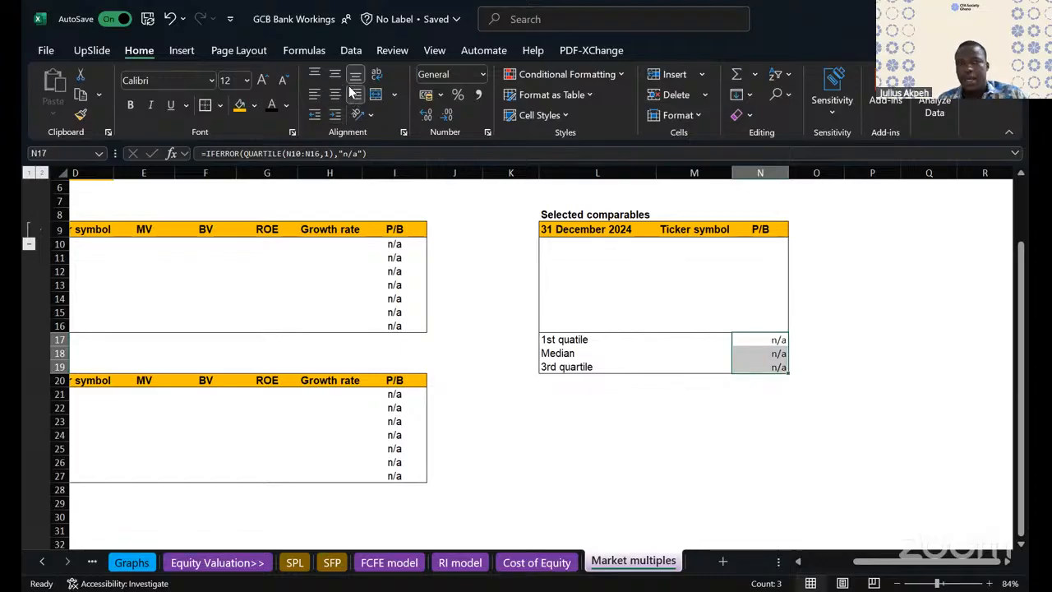
click(335, 93)
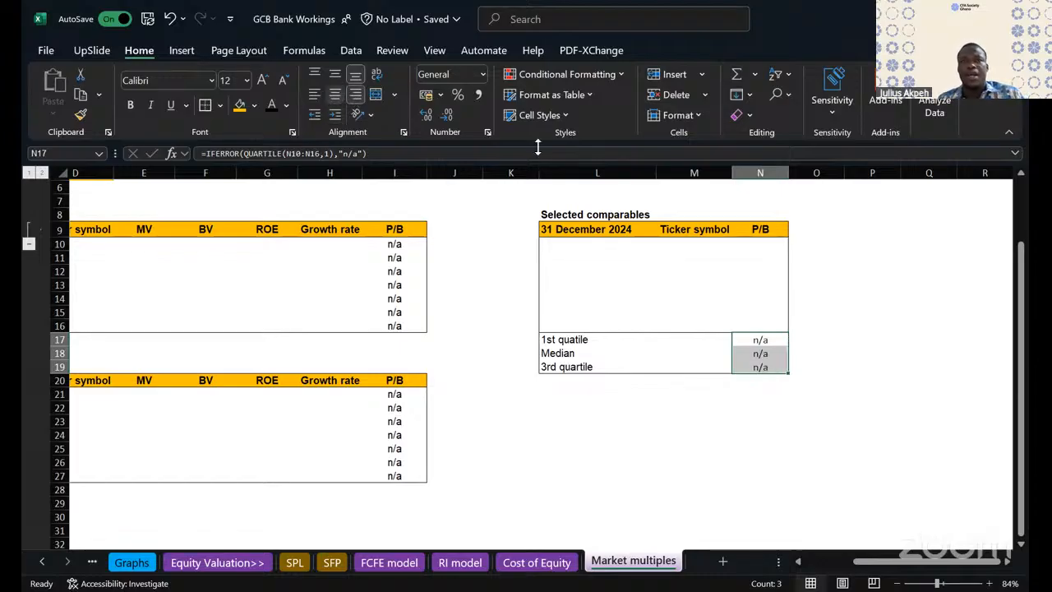
click(619, 419)
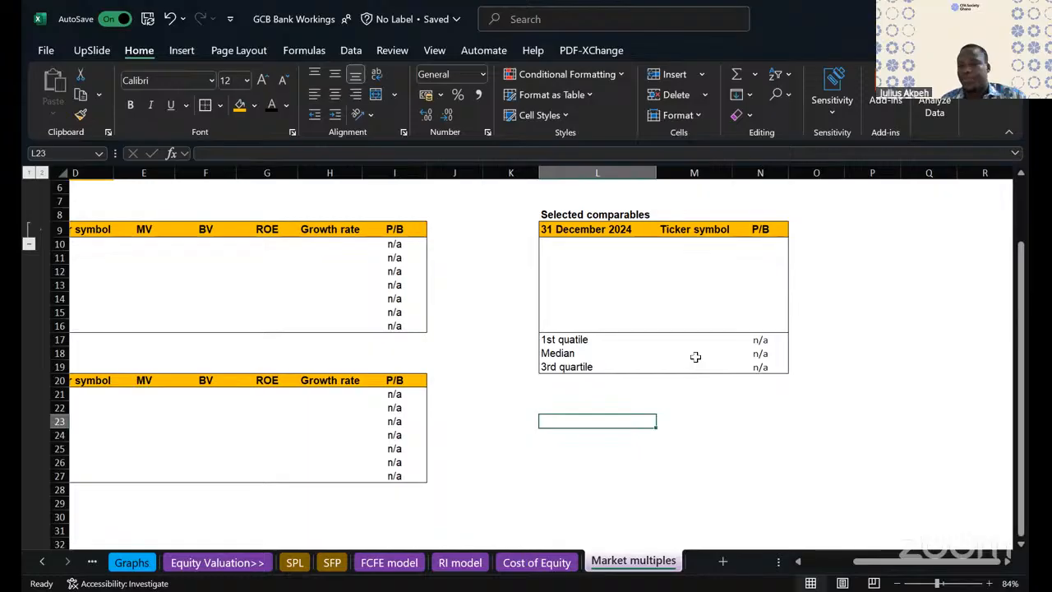
click(549, 382)
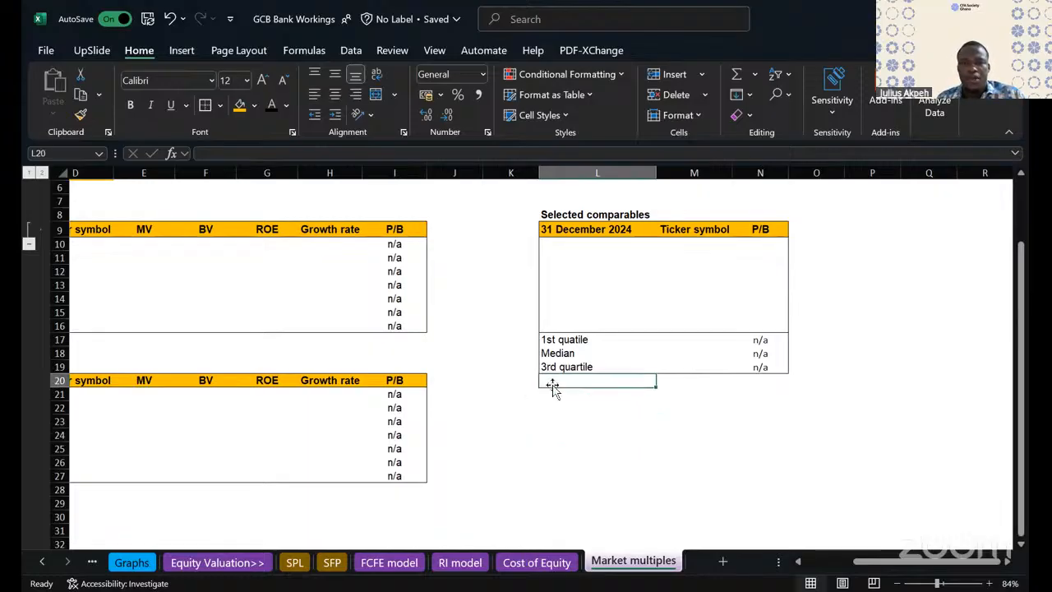
- Try inserting entire rows at C18:I21 above the SSA comparable universe table, and undo the insertion
scroll(554, 390, left, 5)
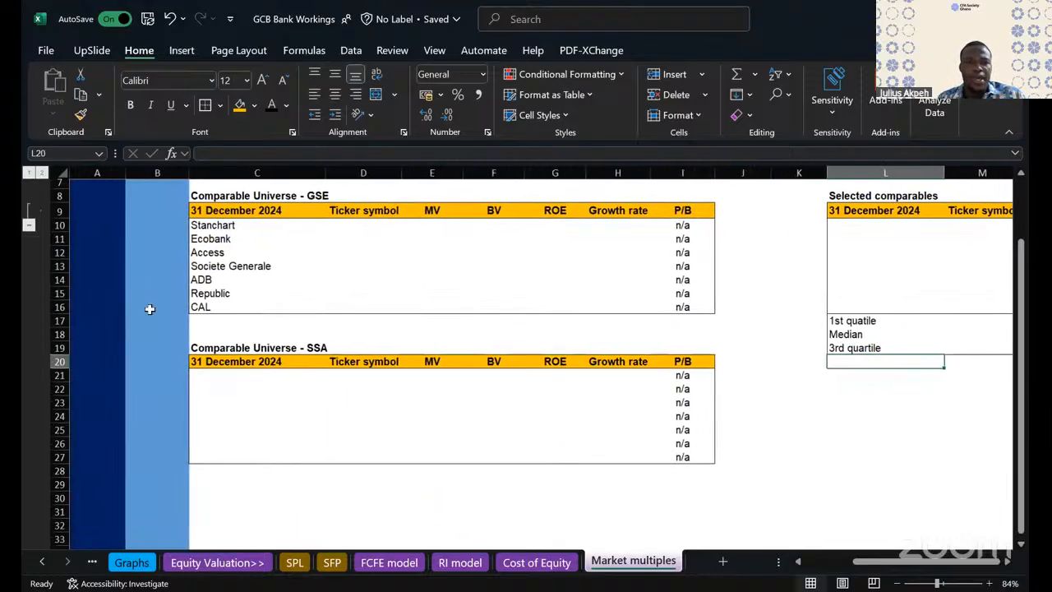
drag(191, 337, 698, 383)
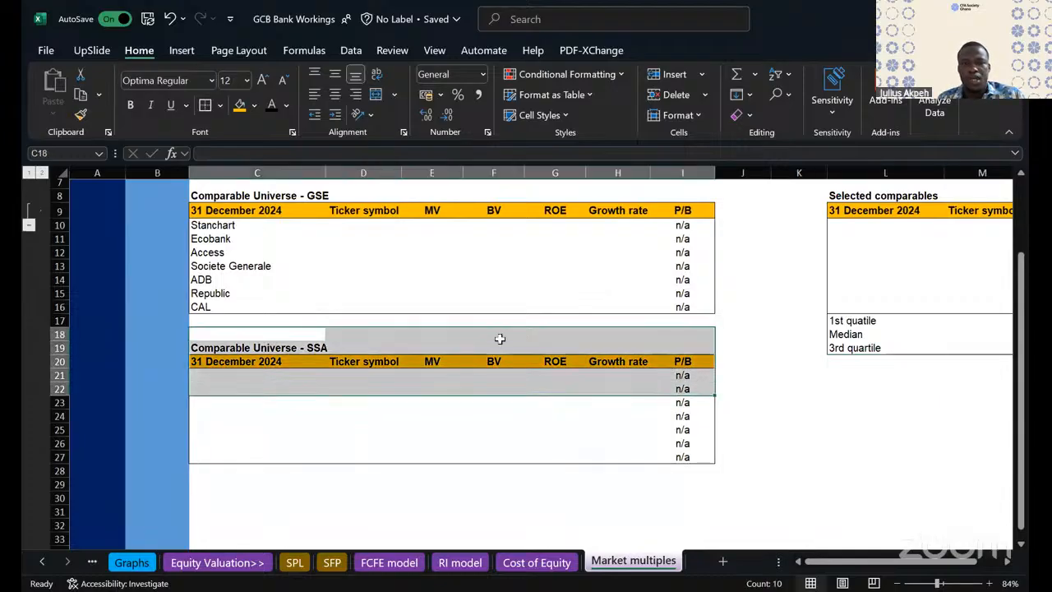
shift+click(617, 387)
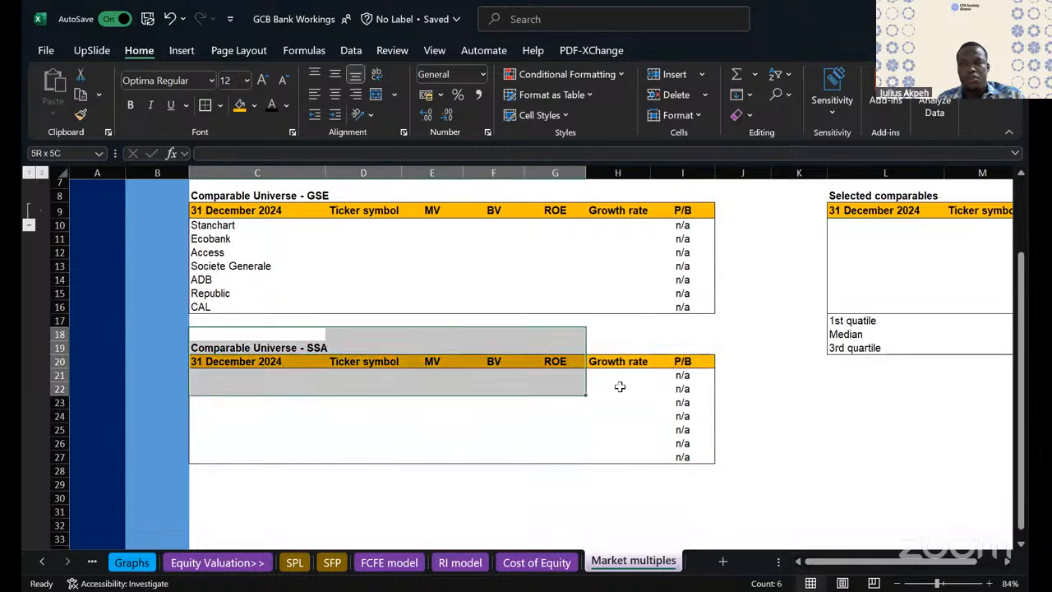
drag(662, 377, 664, 377)
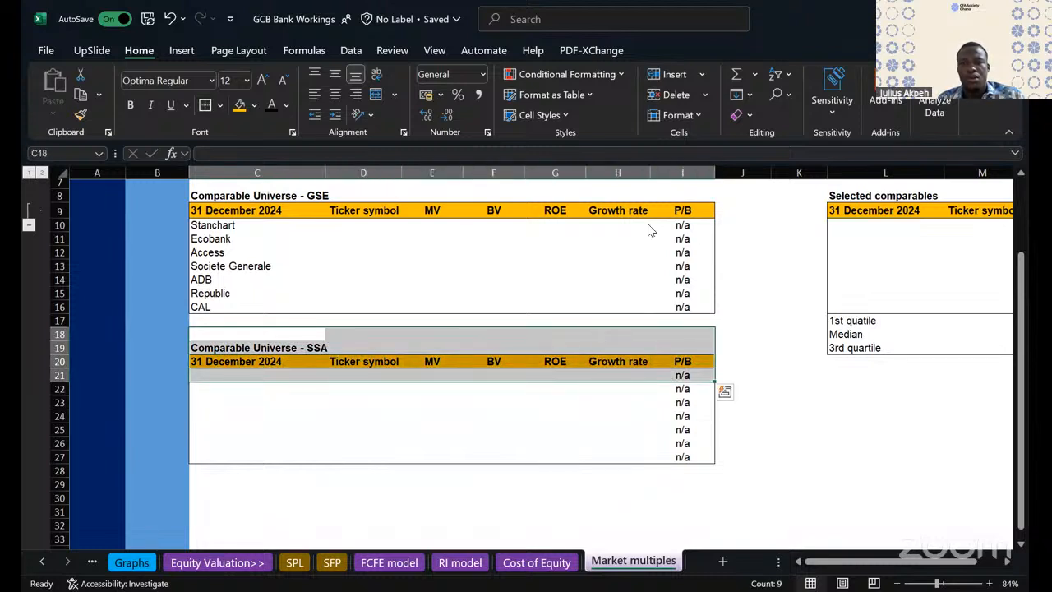
key(ctrl+shift+plus)
click(621, 256)
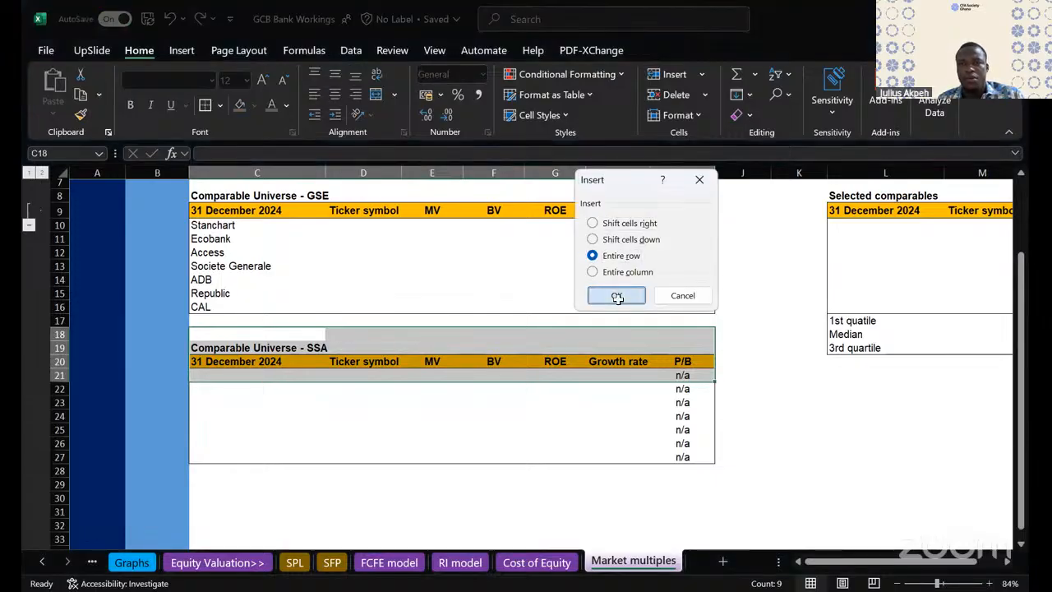
click(617, 296)
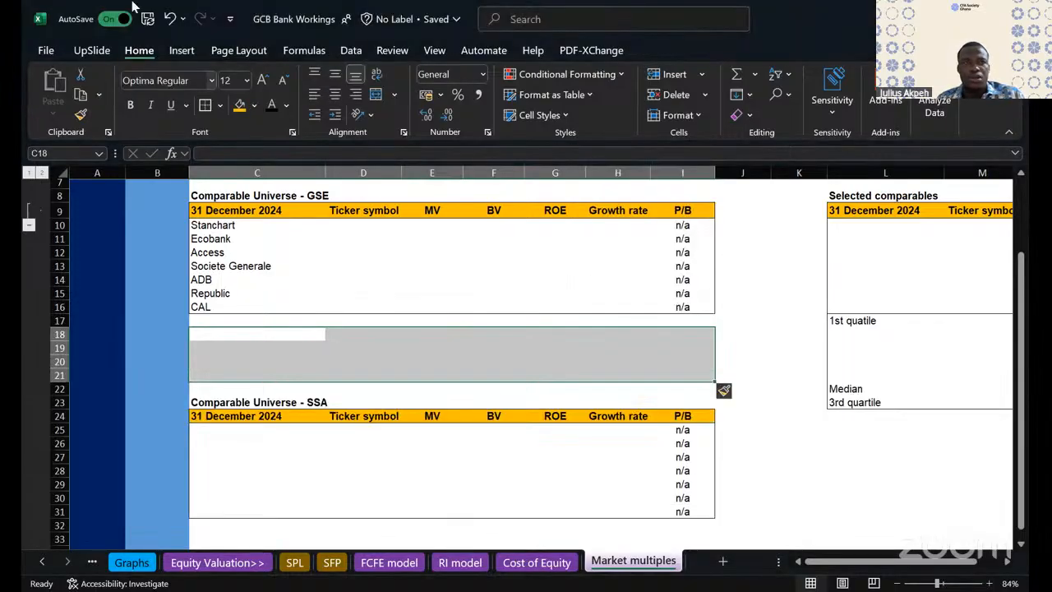
click(169, 19)
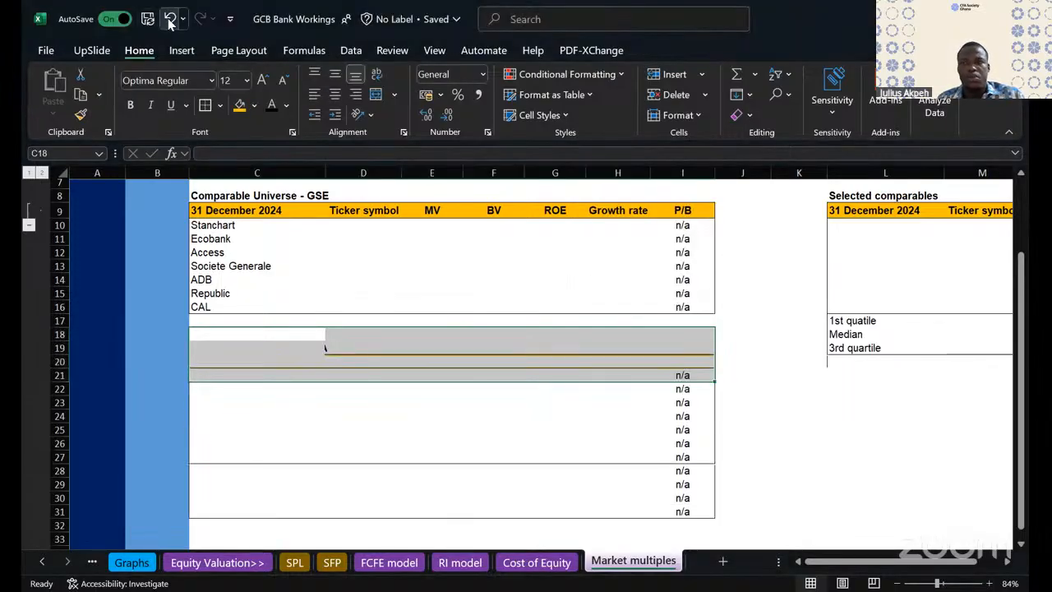
- Insert blank cells at C18:I21, shifting the SSA comparable universe table down four rows
right_click(614, 348)
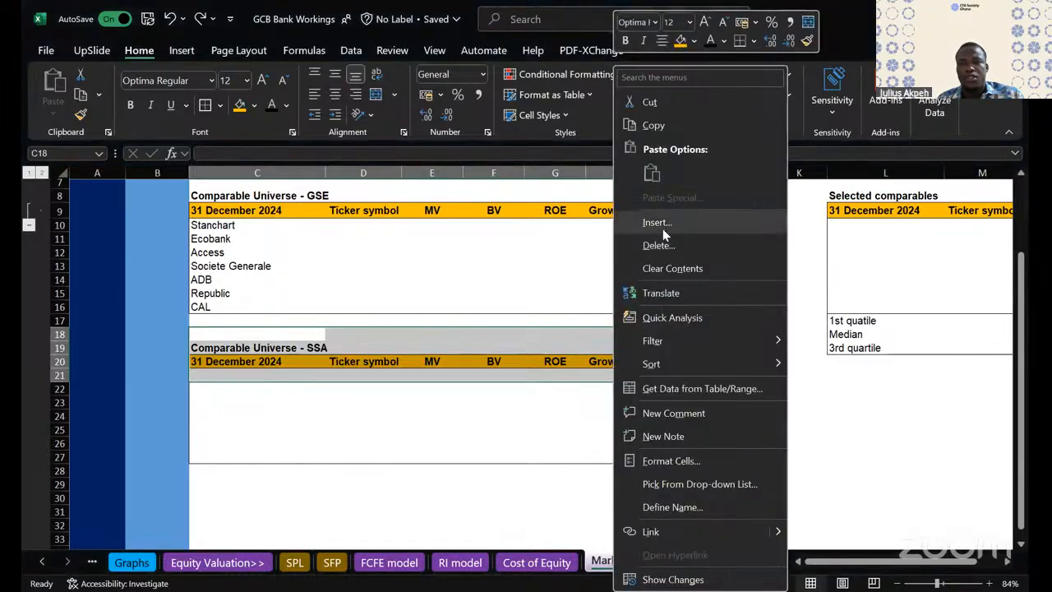
click(658, 223)
click(646, 244)
click(635, 300)
click(801, 430)
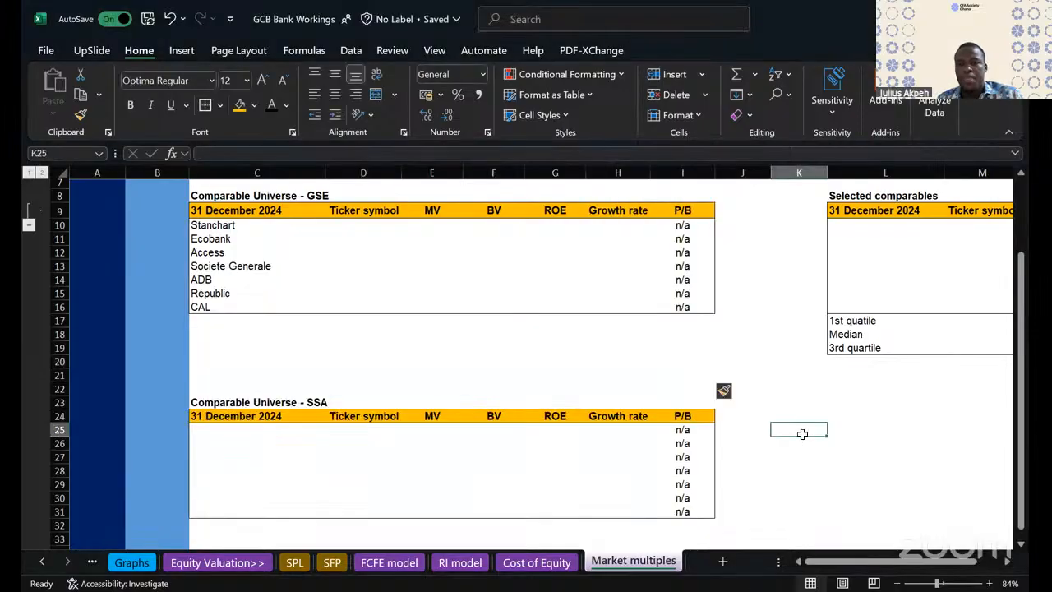
- Copy the Selected comparables title, header and blank body L8:N16 and paste it at L24
scroll(677, 293, right, 3)
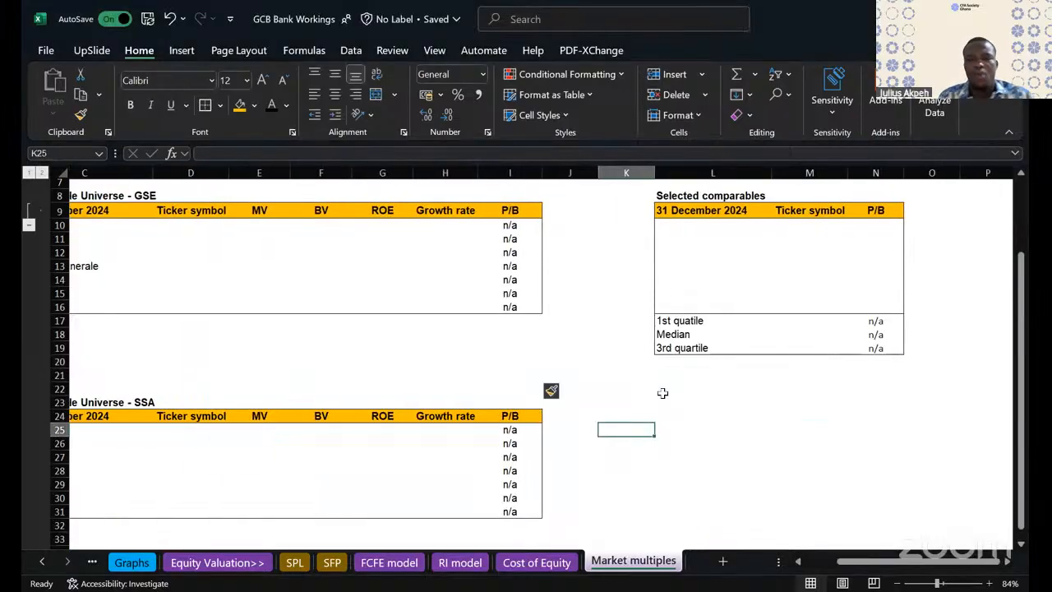
scroll(663, 394, left, 1)
scroll(662, 394, right, 1)
drag(655, 195, 856, 309)
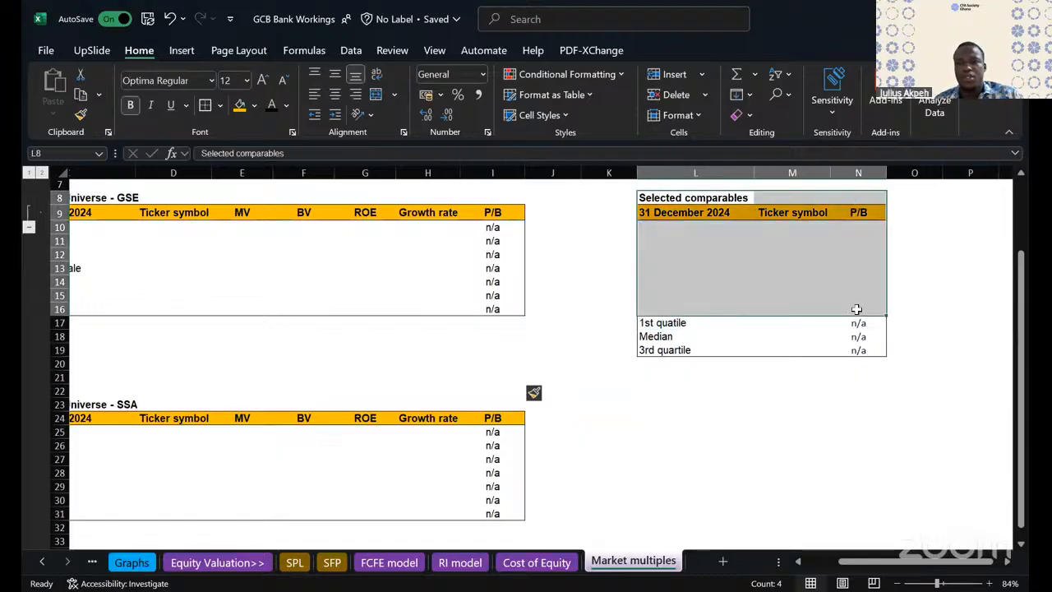
key(ctrl+c)
click(658, 409)
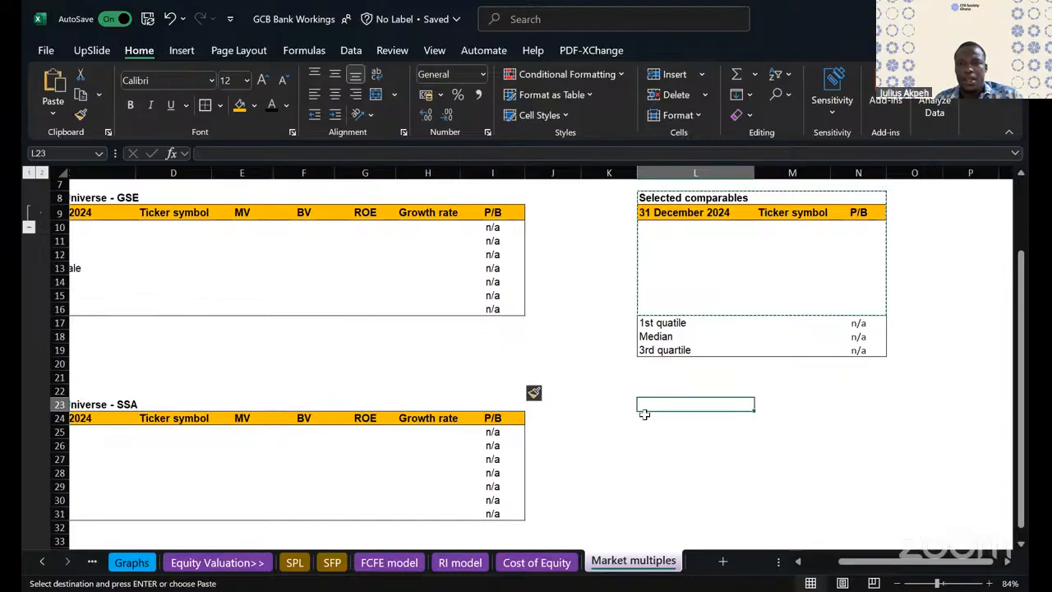
key(ctrl+v)
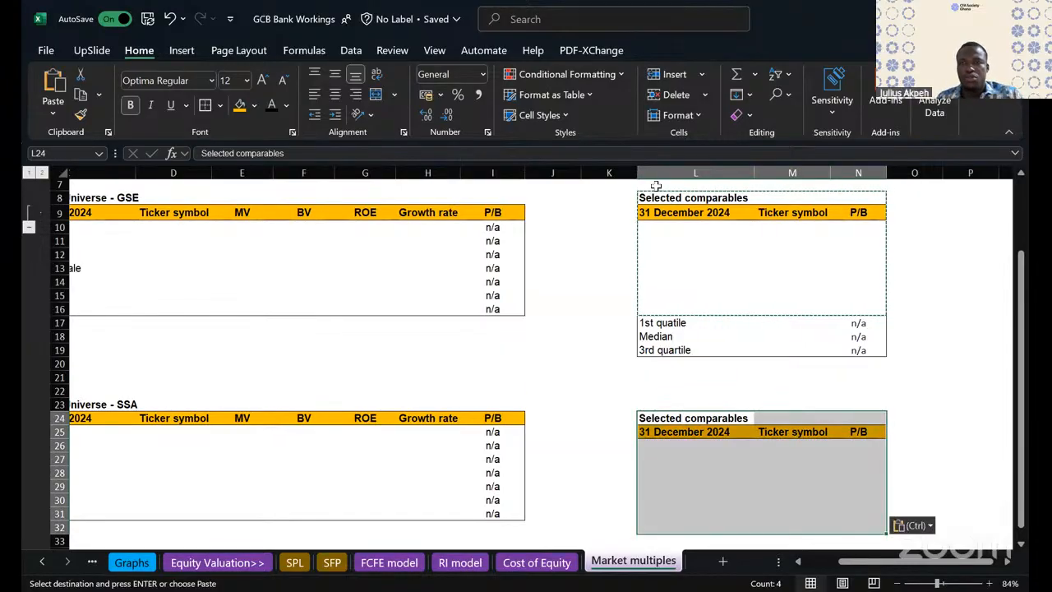
key(Escape)
click(657, 198)
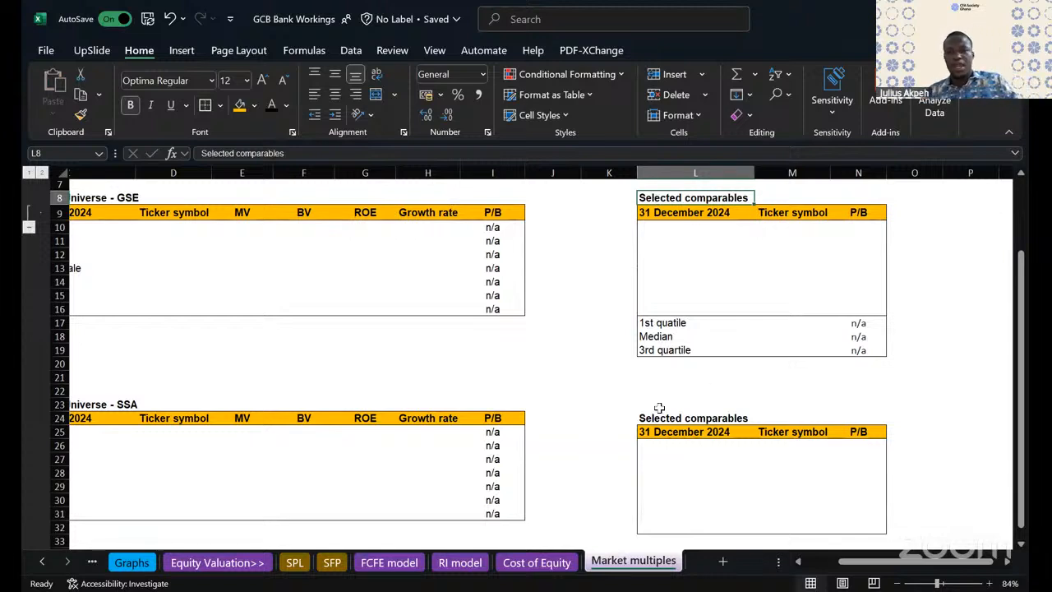
- Delete the blank cells L23:N23 with the cells shifted up, aligning the pasted table with the SSA table
drag(660, 407, 839, 399)
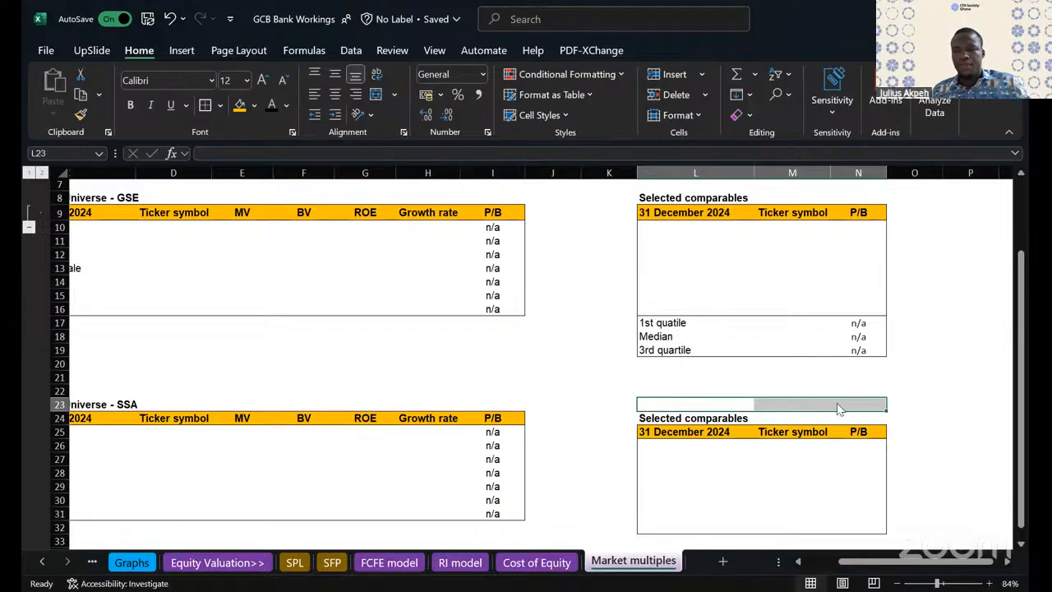
right_click(839, 409)
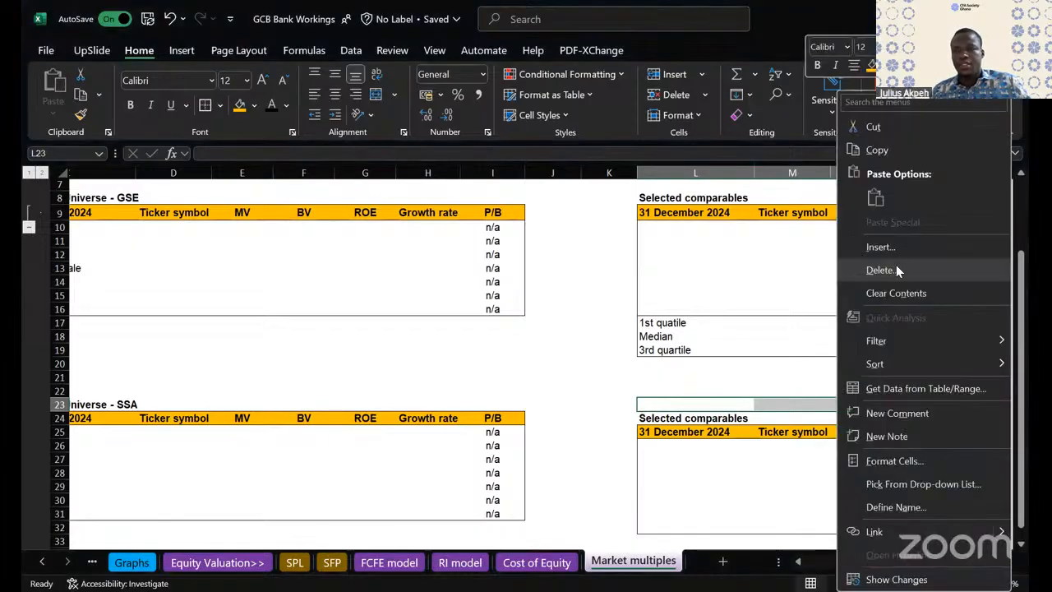
click(882, 269)
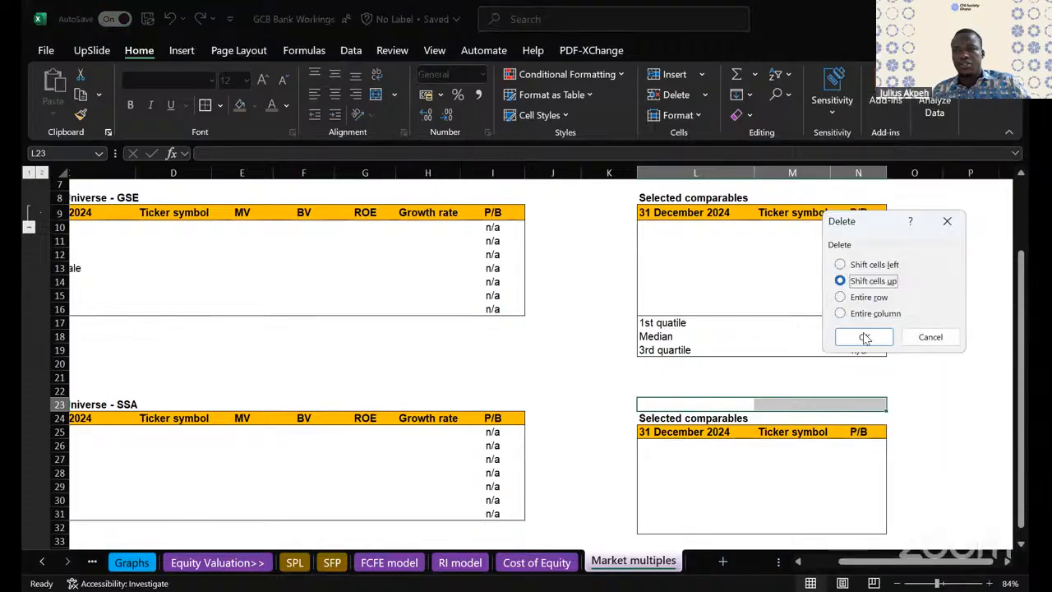
click(864, 343)
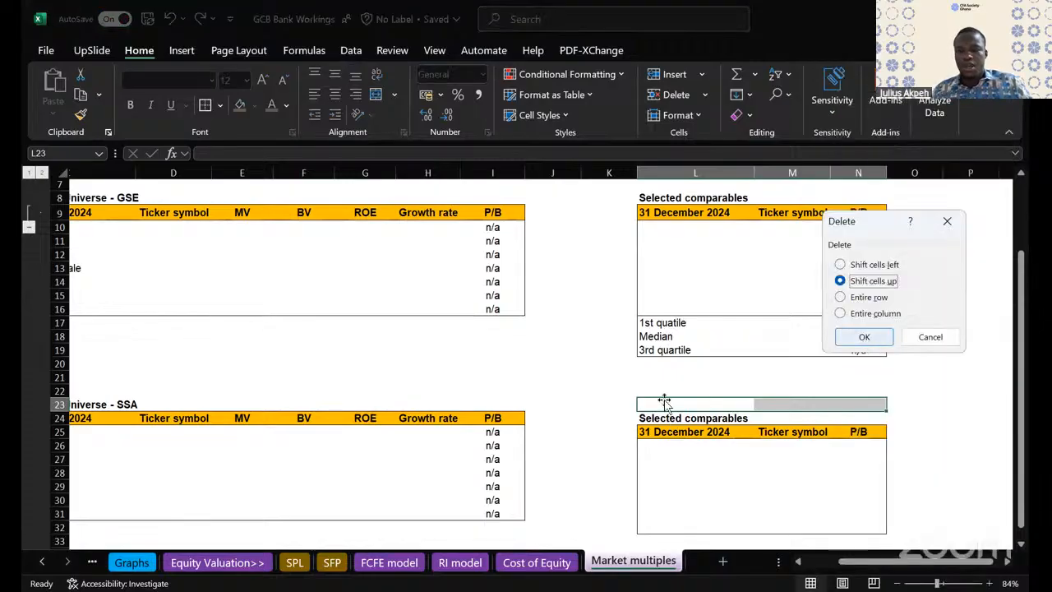
scroll(664, 402, left, 3)
scroll(664, 401, right, 3)
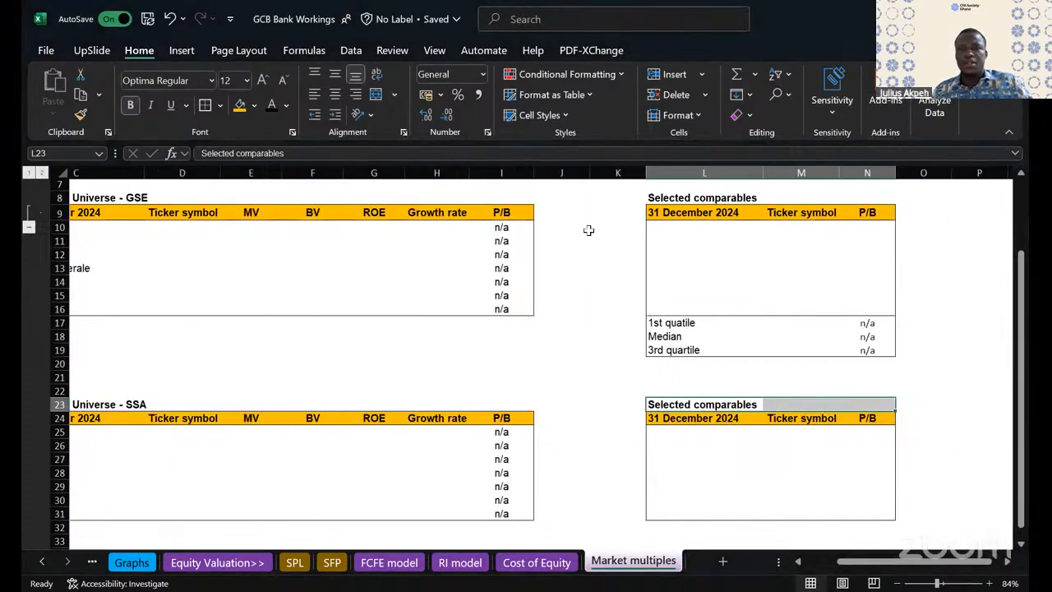
- Retitle the copied table in L23 as GCB Valuation
click(687, 402)
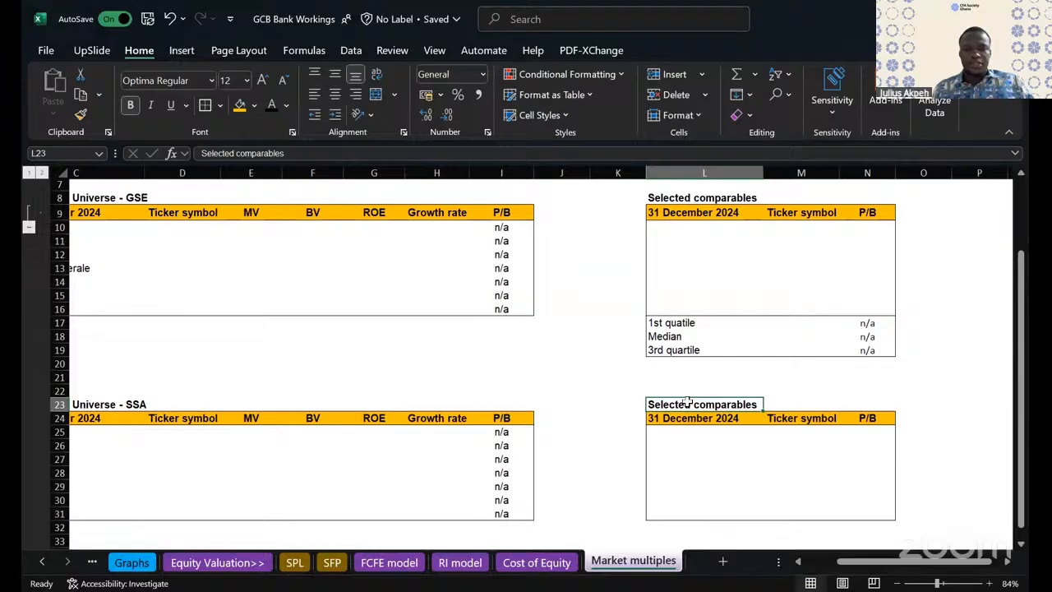
text(GCE)
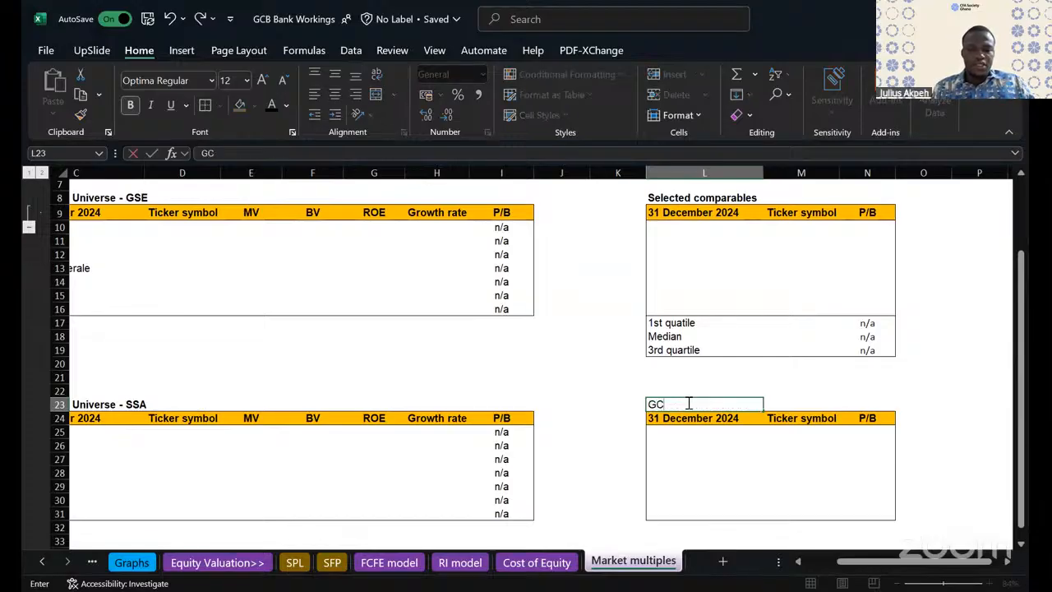
key(BackSpace)
key(BackSpace)
key(BackSpace)
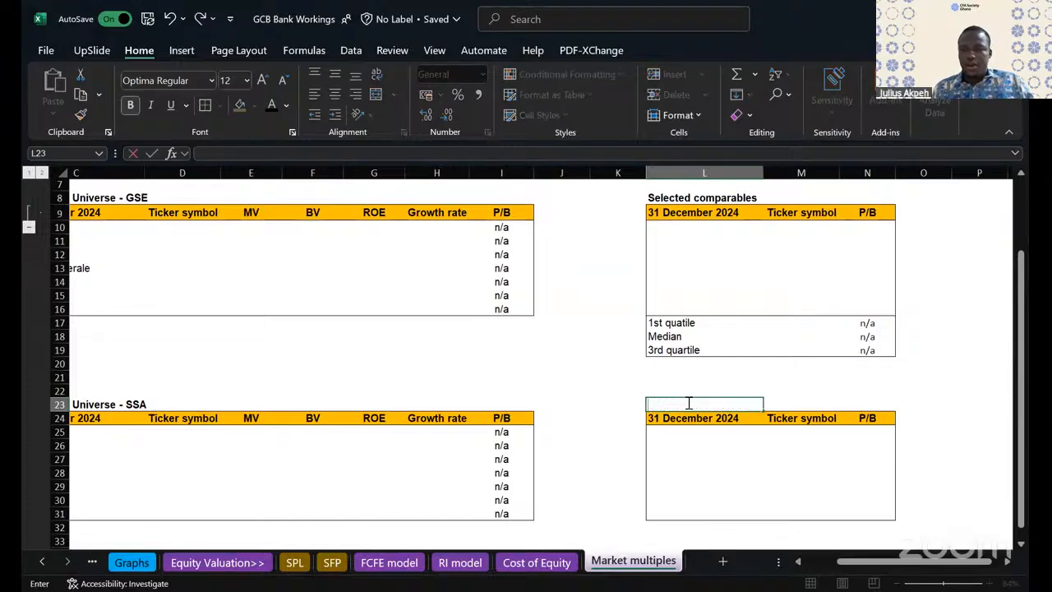
text(VRe)
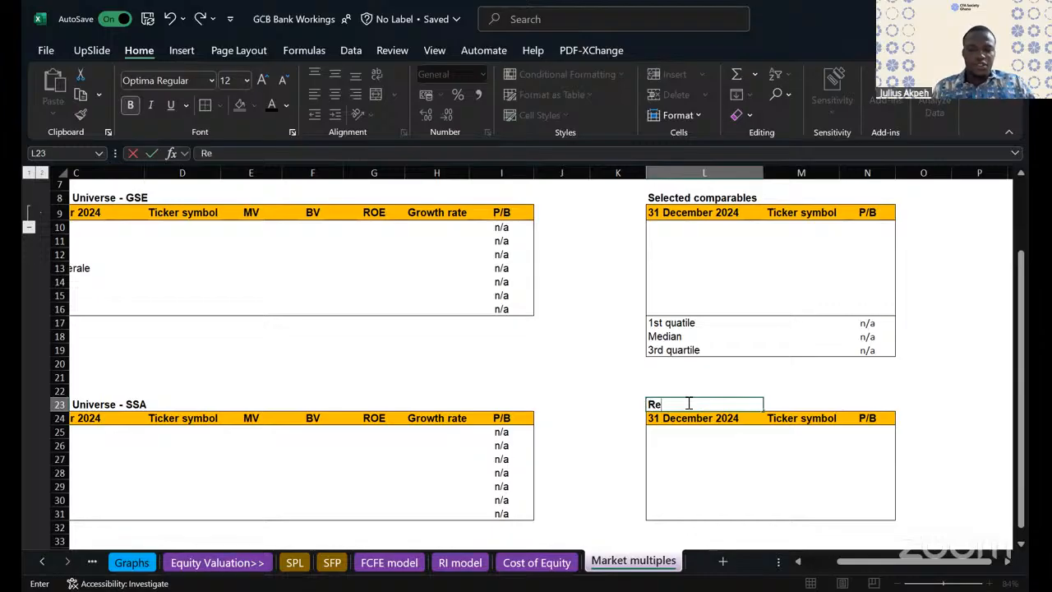
text(lative)
key(BackSpace)
key(BackSpace)
key(BackSpace)
key(BackSpace)
key(BackSpace)
key(BackSpace)
key(BackSpace)
text(Valuation)
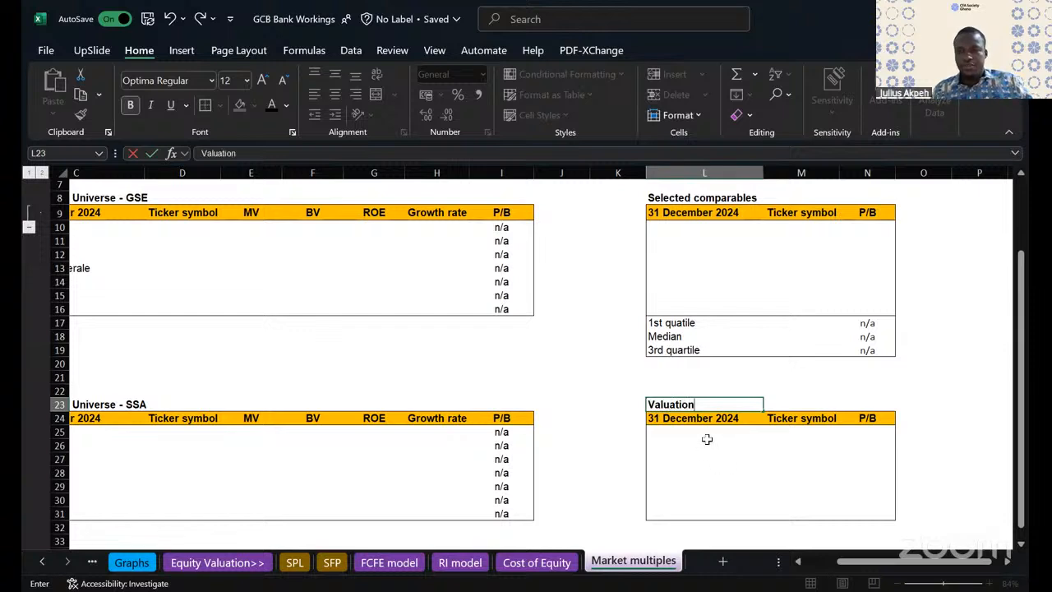
text(GCB)
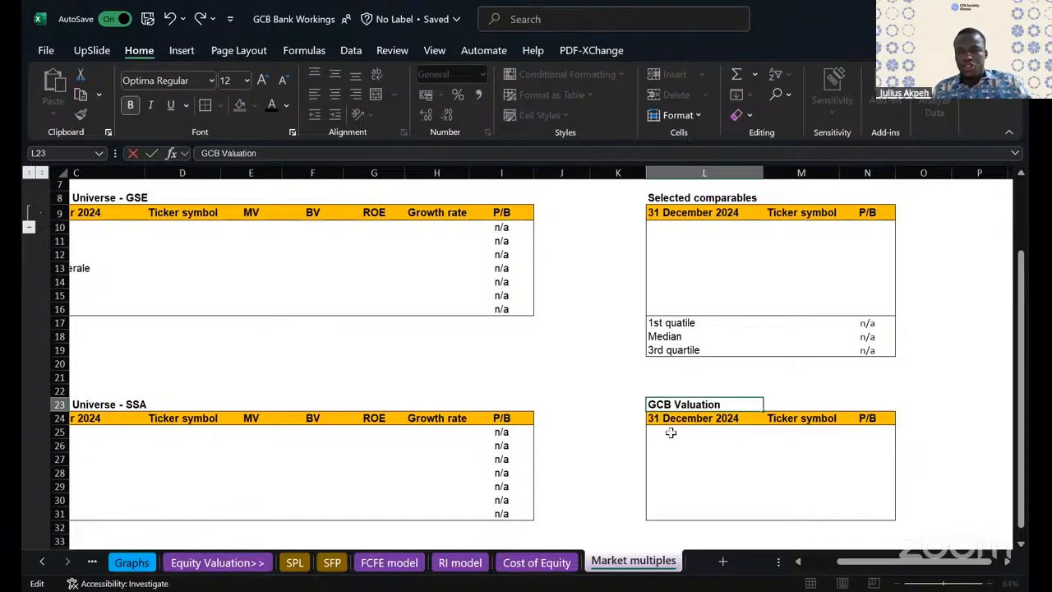
click(670, 432)
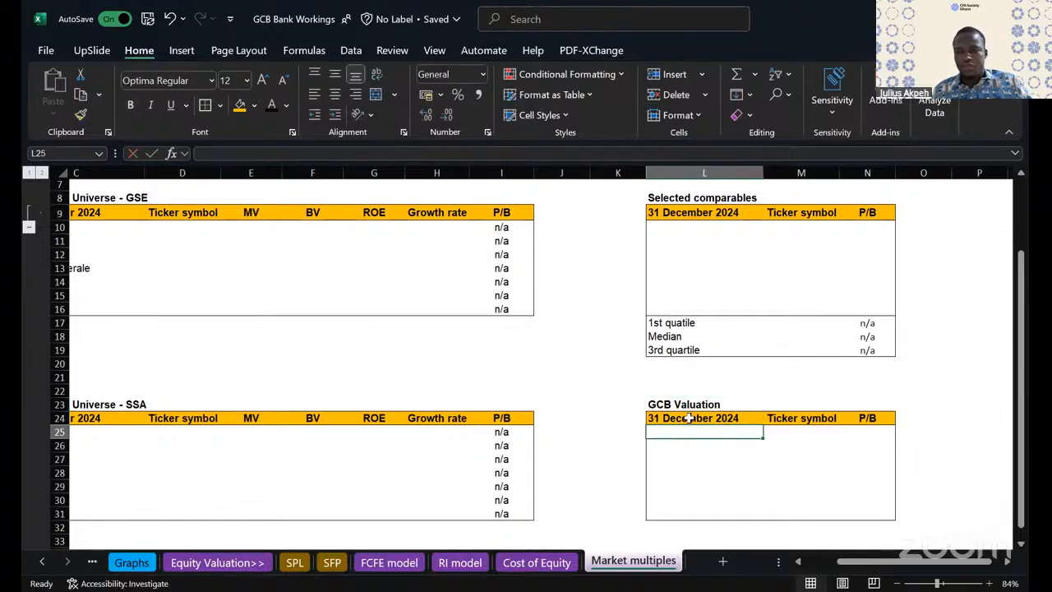
- Clear the header labels in L24:N24 of the GCB Valuation table, keeping the fill
click(688, 419)
drag(689, 419, 876, 417)
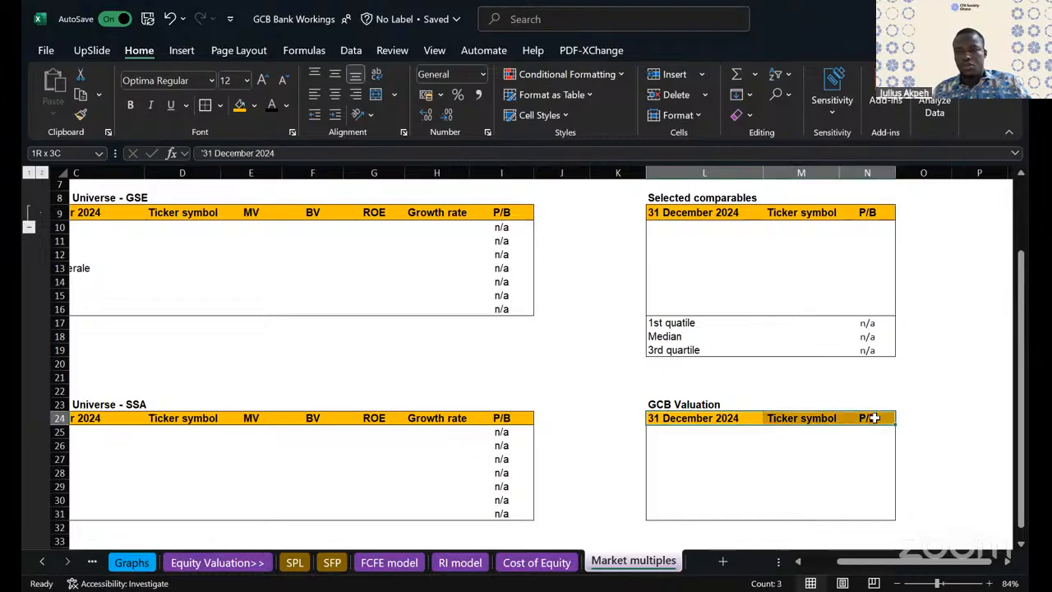
key(Delete)
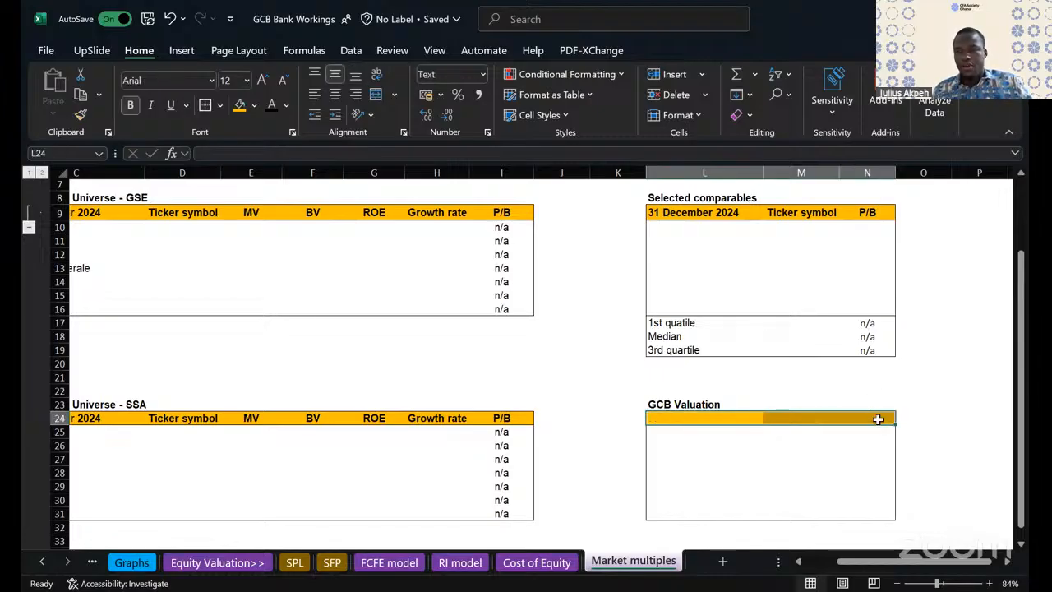
- Delete the cells M24:M31 from the GCB Valuation table, shifting the remaining column left
click(874, 419)
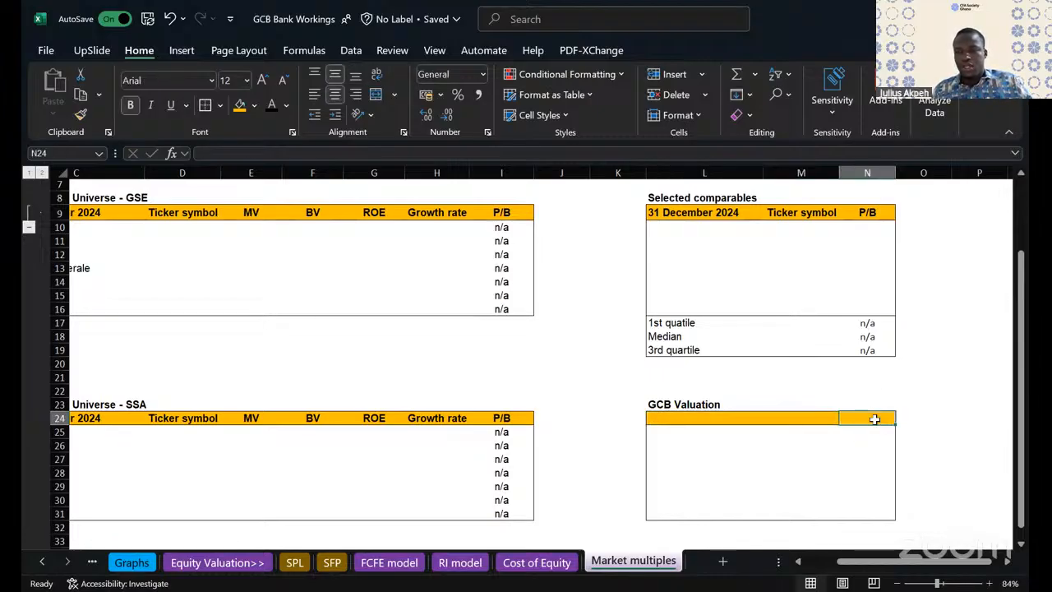
drag(803, 415, 814, 516)
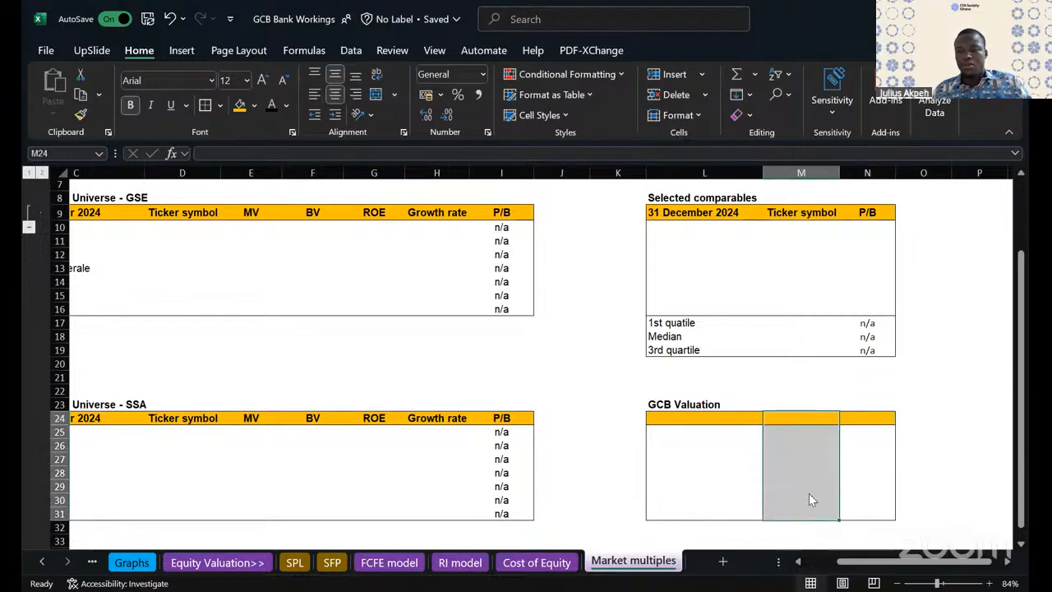
right_click(809, 494)
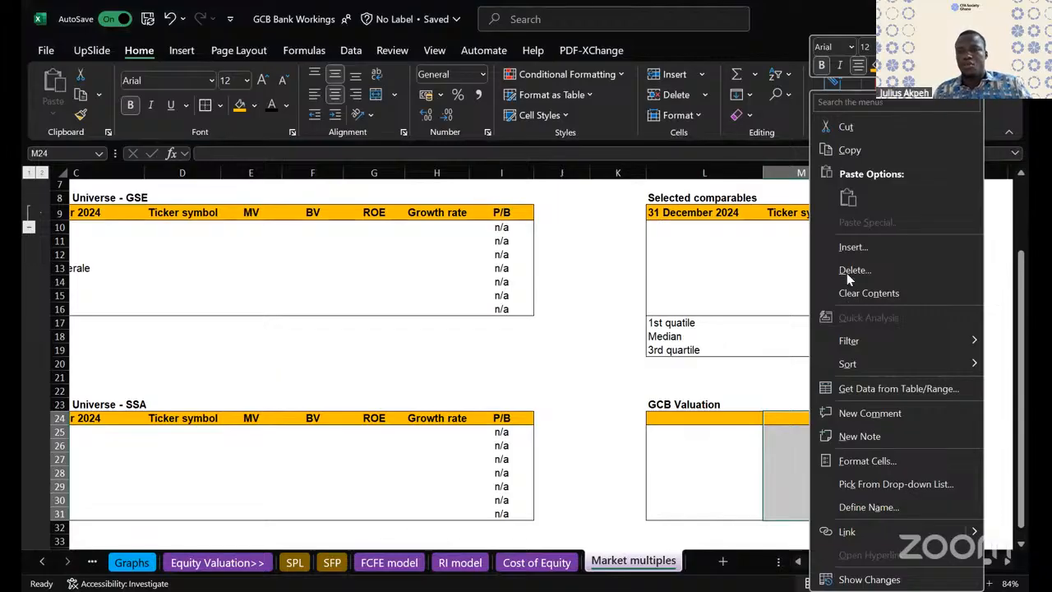
key(Escape)
click(878, 403)
click(818, 415)
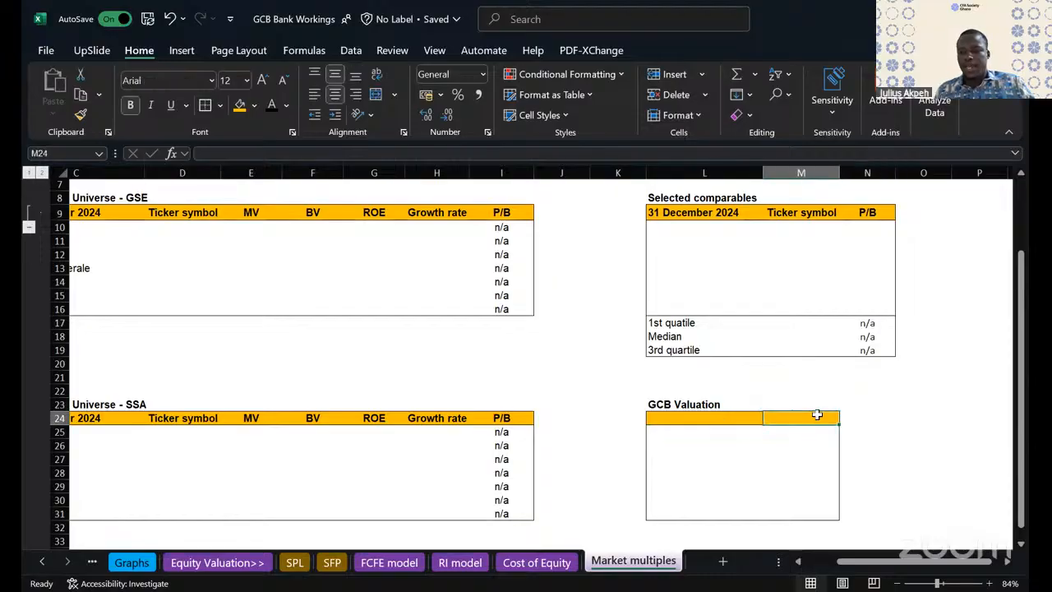
- Enter Book value as the first row label of the GCB Valuation table, in L25
click(666, 418)
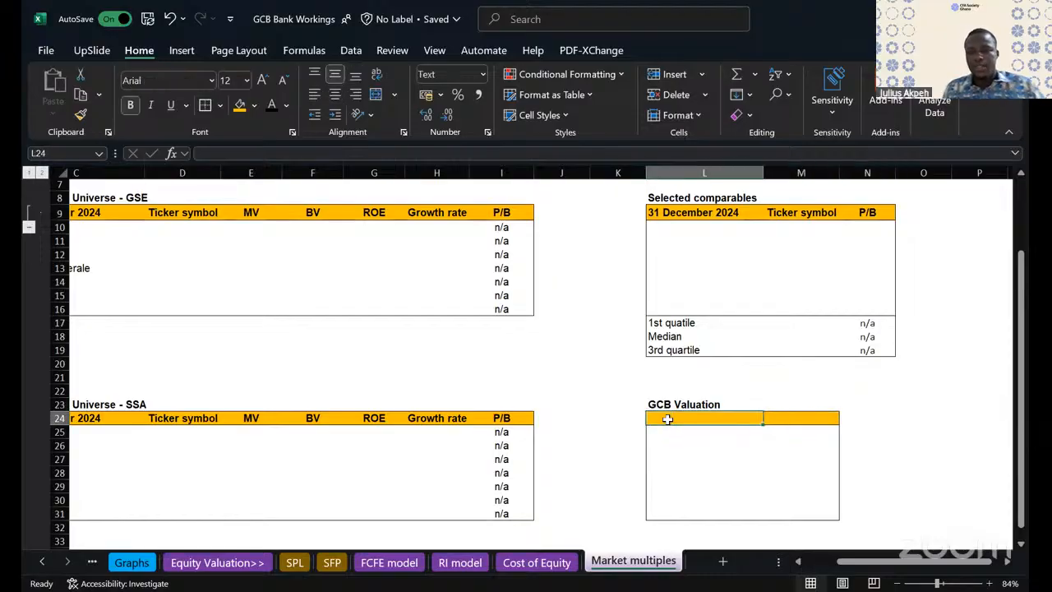
click(667, 434)
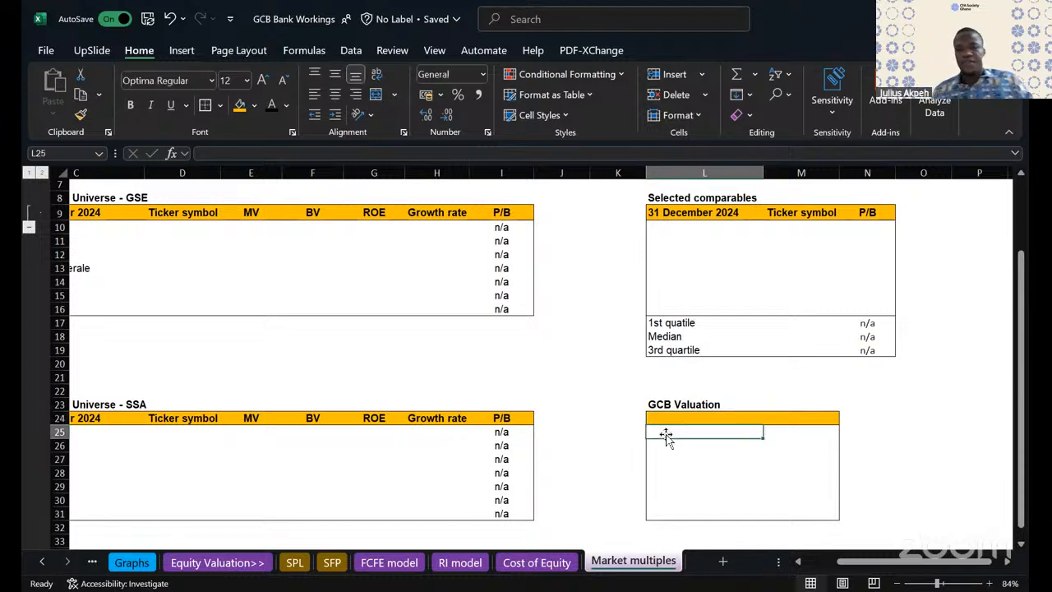
text(O)
key(BackSpace)
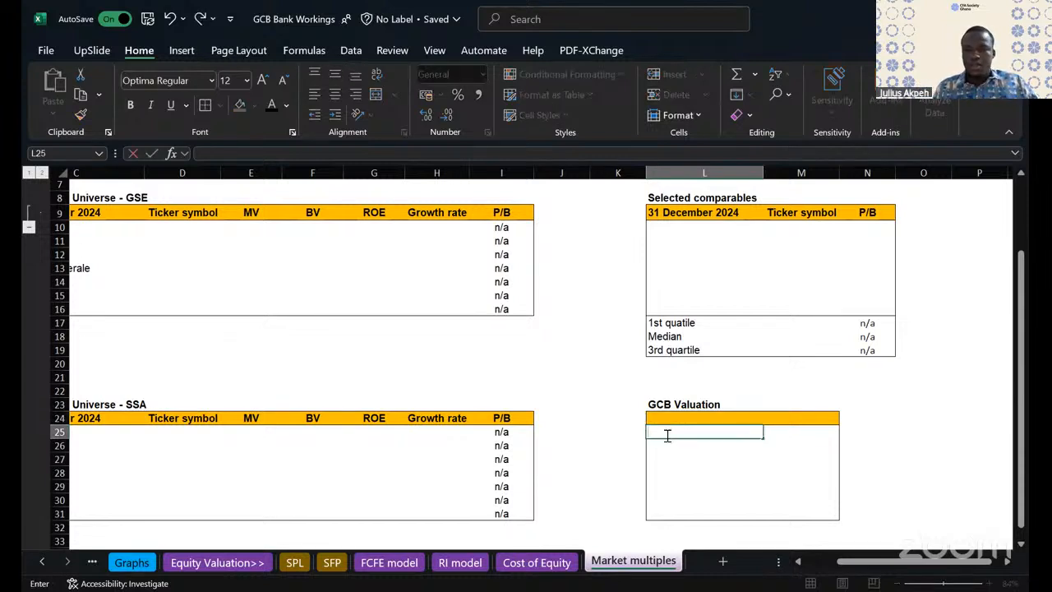
text(Book va)
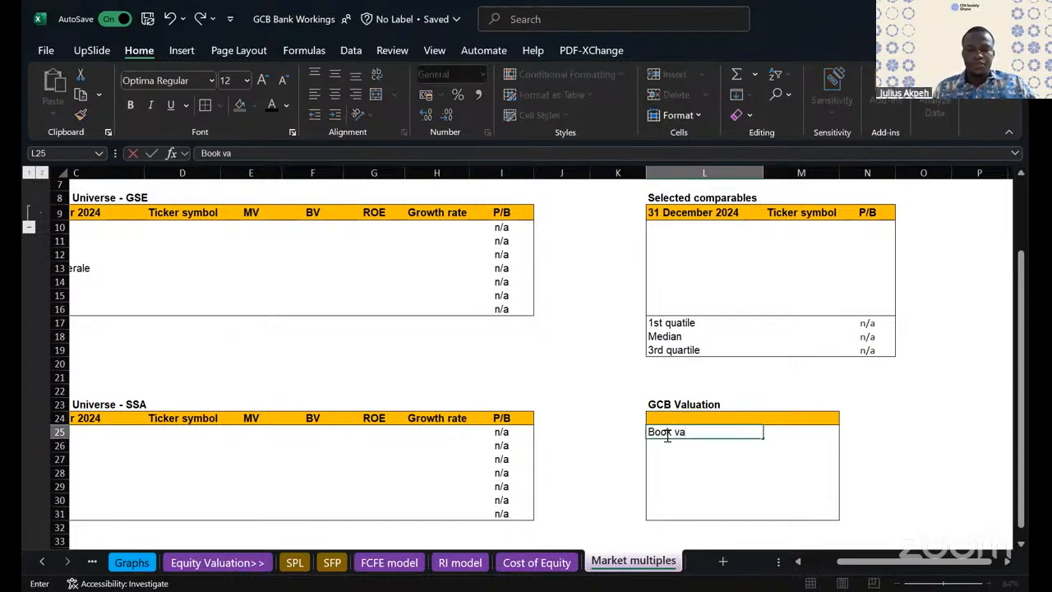
text(lue)
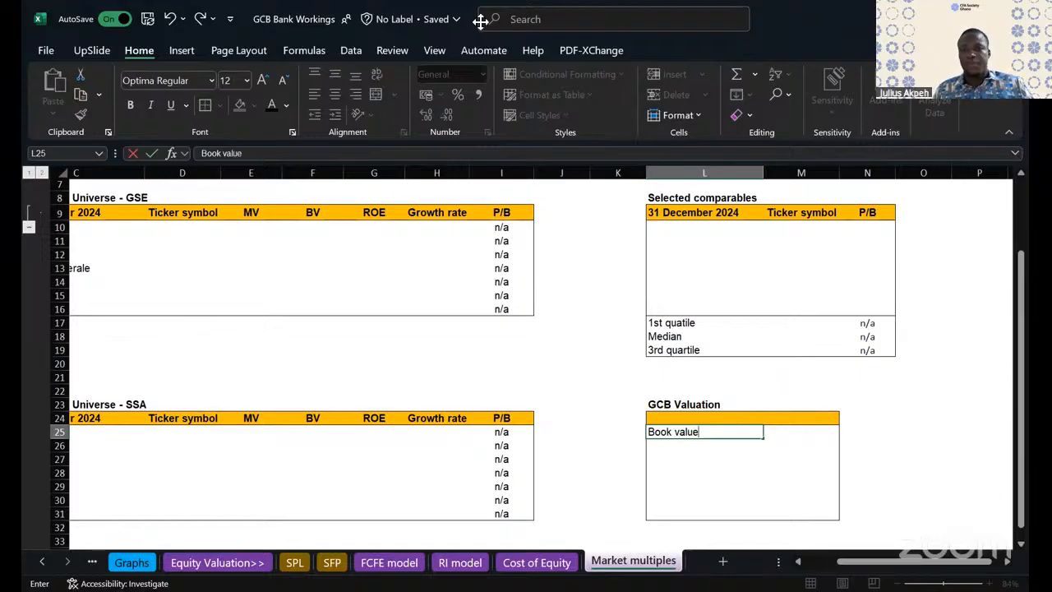
- Enter Comparable multiple as the second row label of the GCB Valuation table, in L26
click(673, 444)
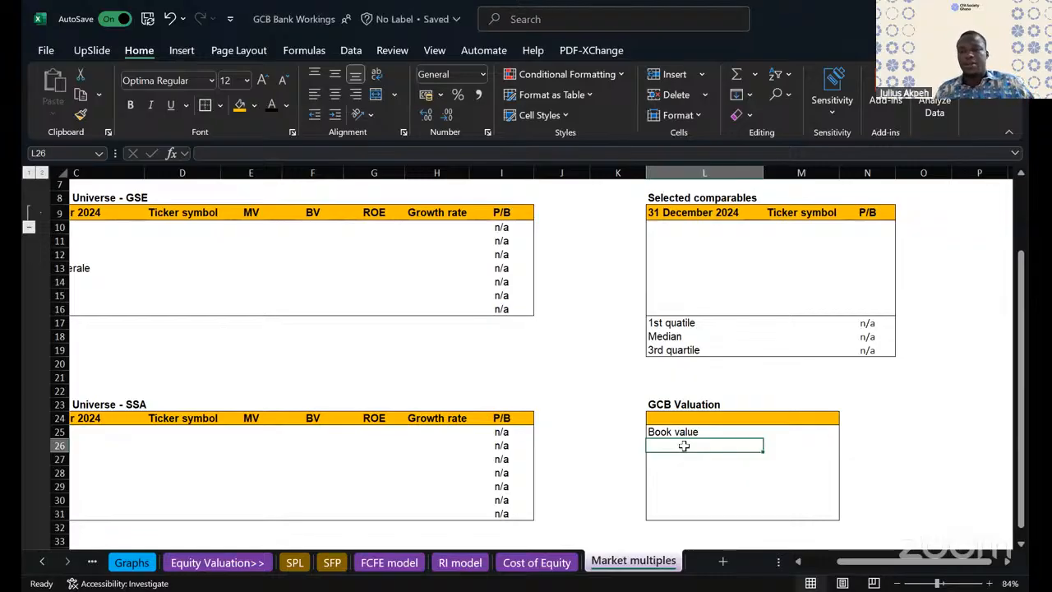
text(Mult)
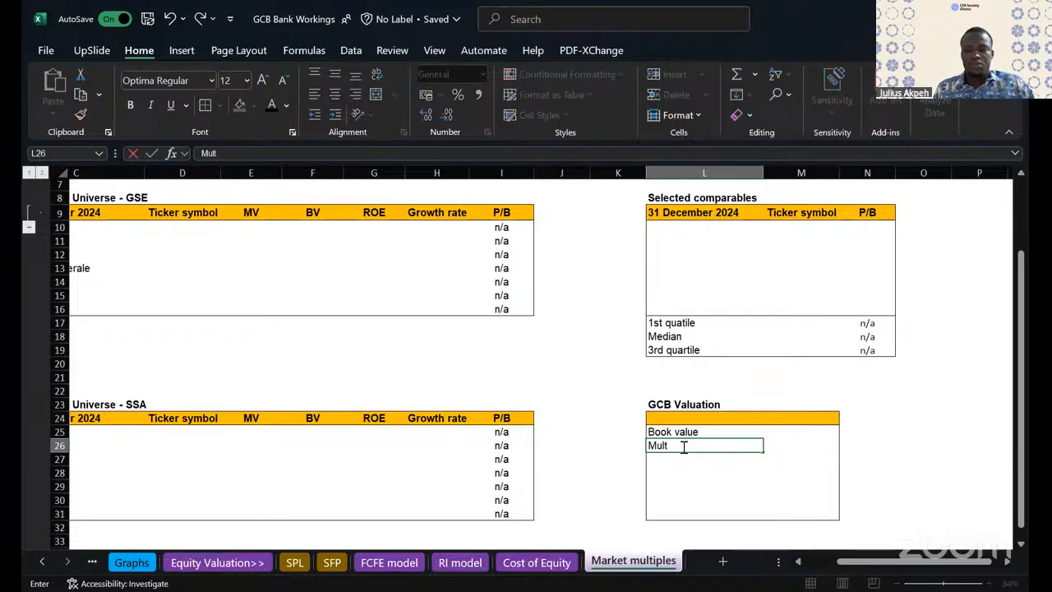
text(ipl)
key(BackSpace)
key(BackSpace)
key(BackSpace)
key(BackSpace)
key(BackSpace)
key(BackSpace)
key(BackSpace)
text(C)
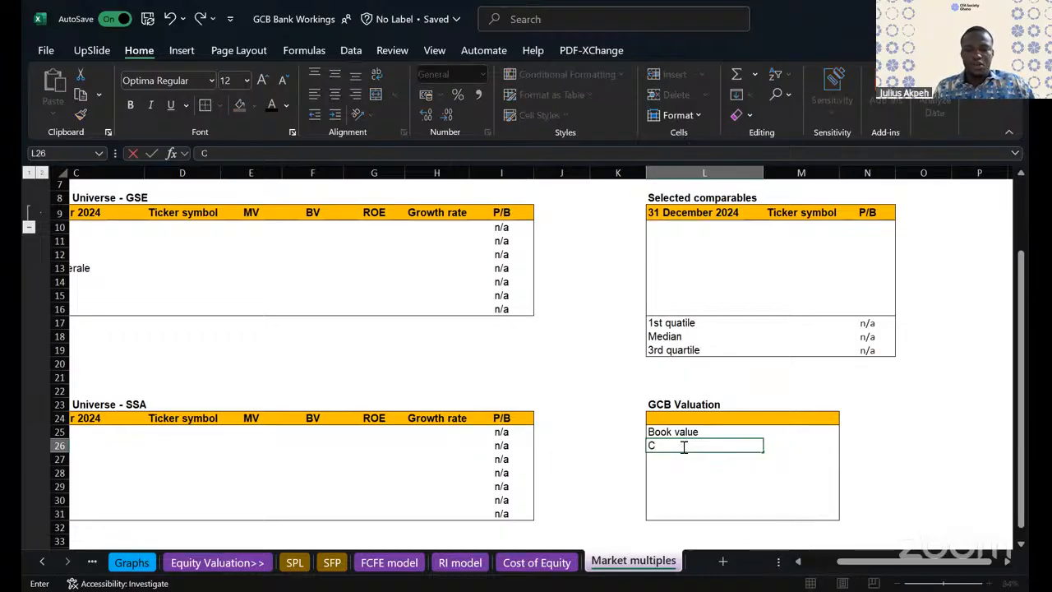
text(omparable multiple)
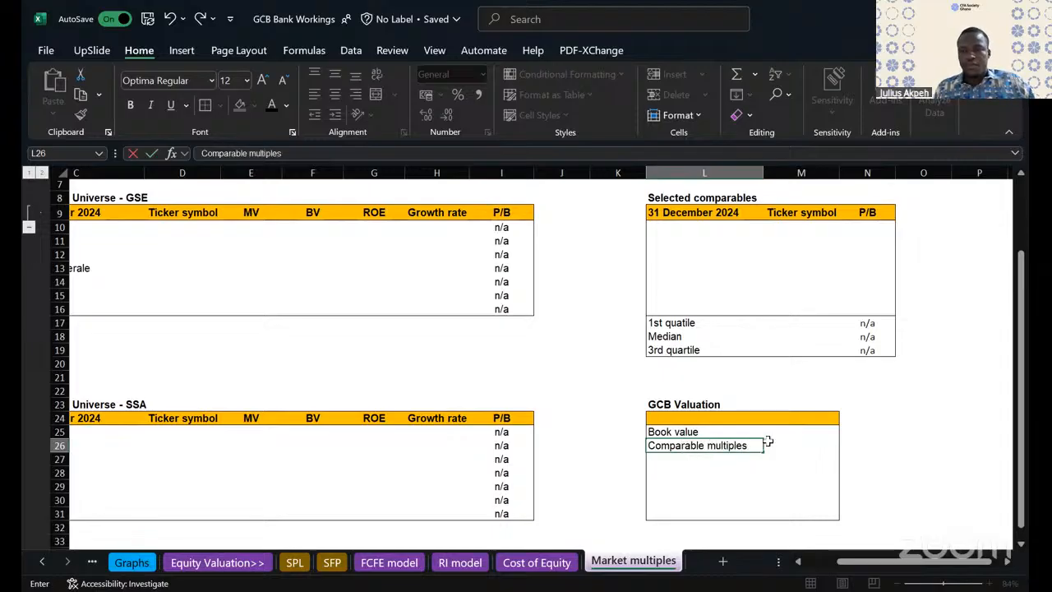
- Enter Relative market value as the third row label of the GCB Valuation table, in L27
click(664, 457)
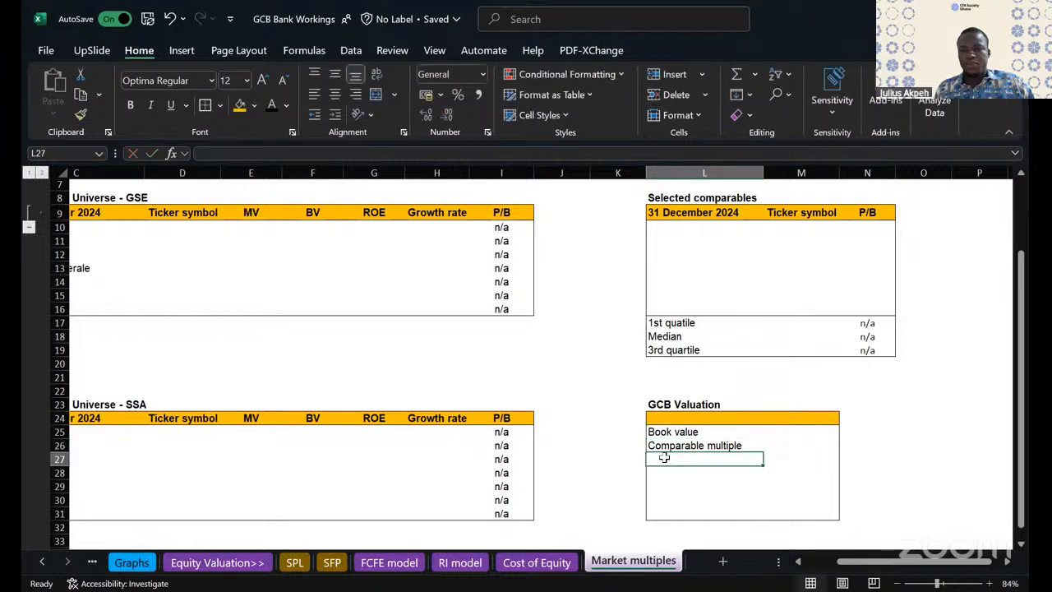
text(Market value)
click(684, 498)
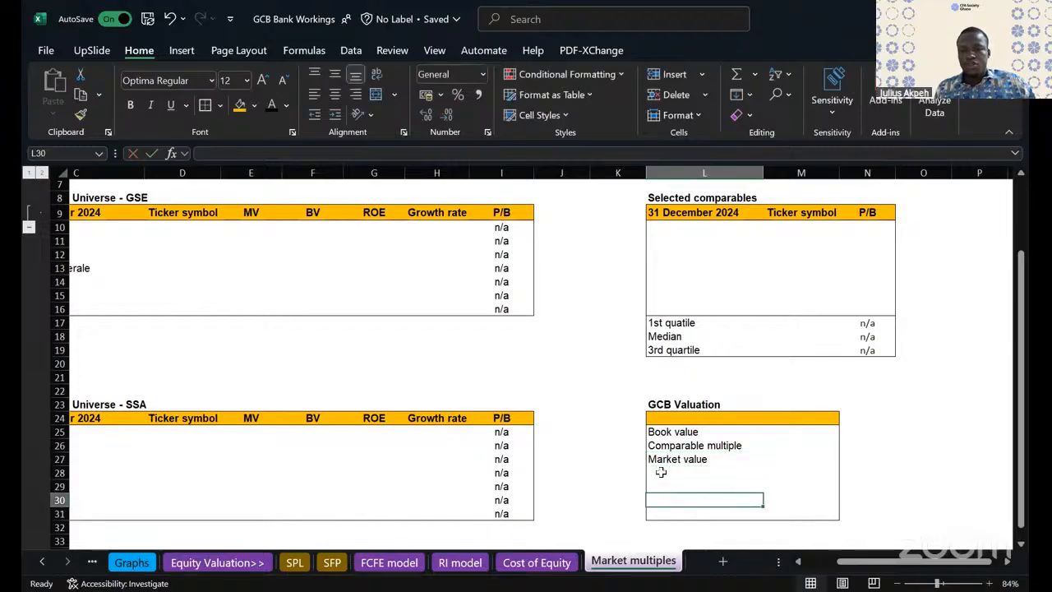
drag(661, 472, 773, 500)
double_click(655, 459)
key(BackSpace)
text(Relative )
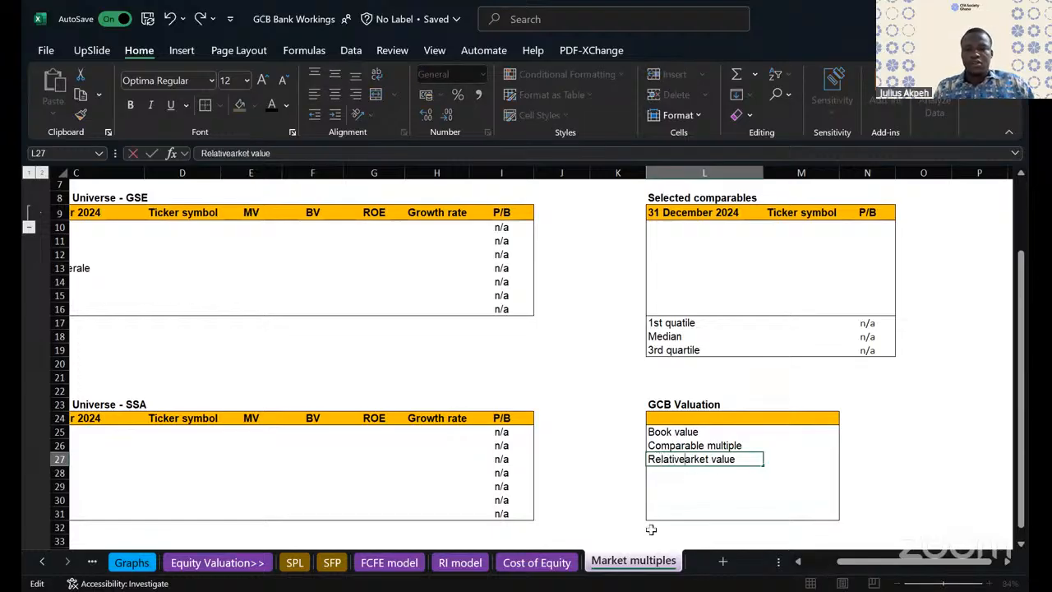
text(m)
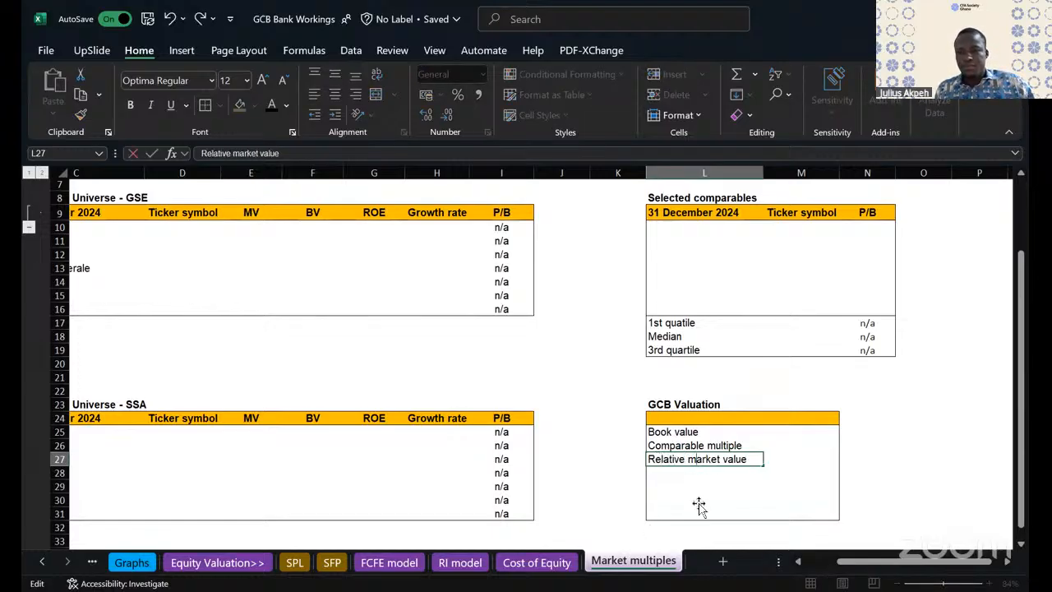
key(Return)
mouse_move(669, 470)
mouse_down()
mouse_move(822, 506)
mouse_move(888, 501)
mouse_move(892, 511)
mouse_up()
- Insert blank cells at M24:M31 in the GCB Valuation table, shifting the existing cells right to add a column
click(814, 444)
click(806, 411)
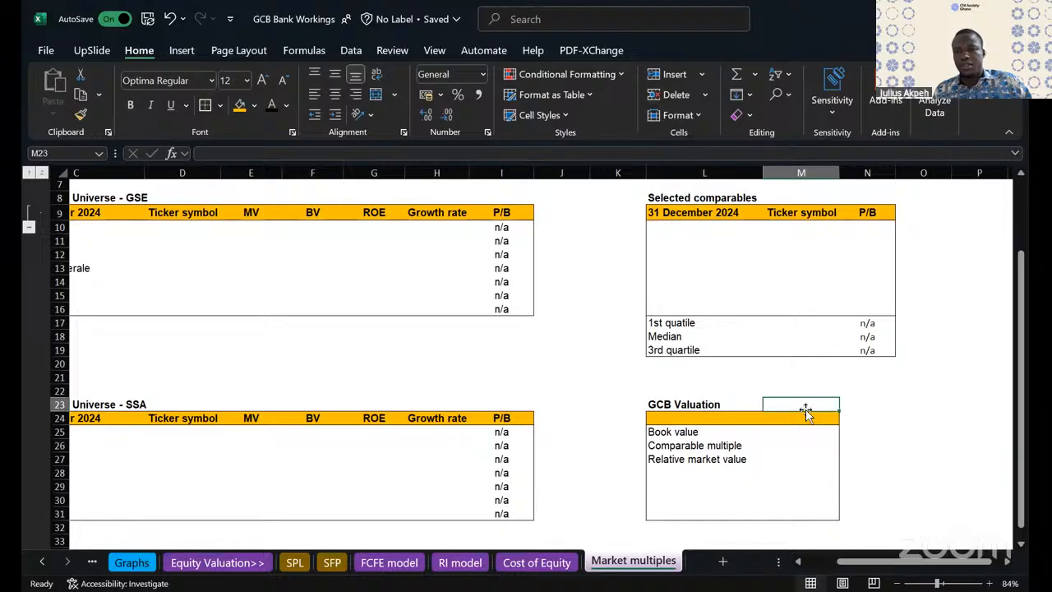
click(806, 418)
key(F2)
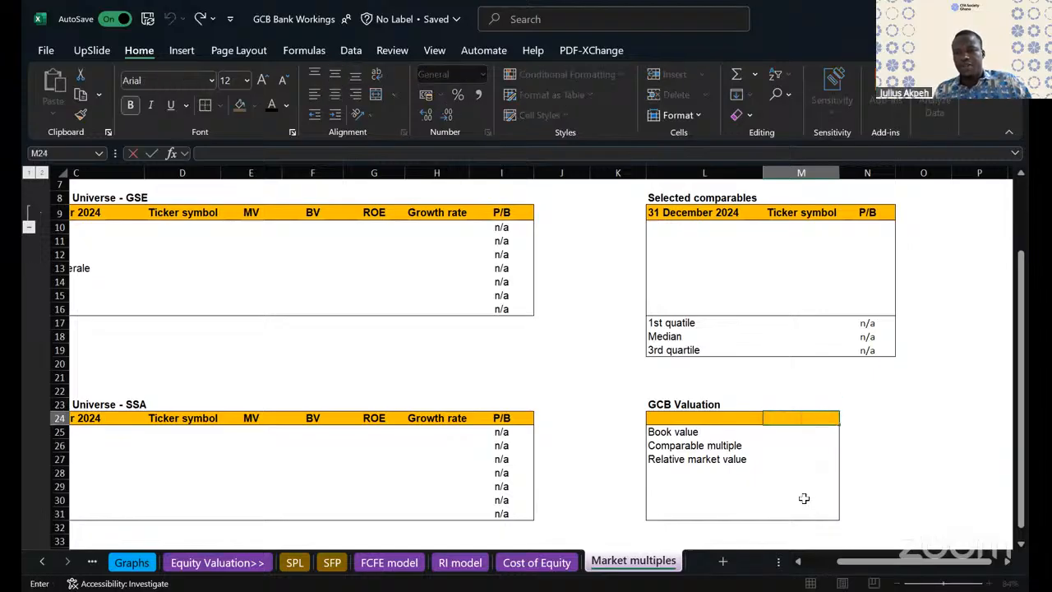
click(804, 498)
drag(797, 419, 803, 514)
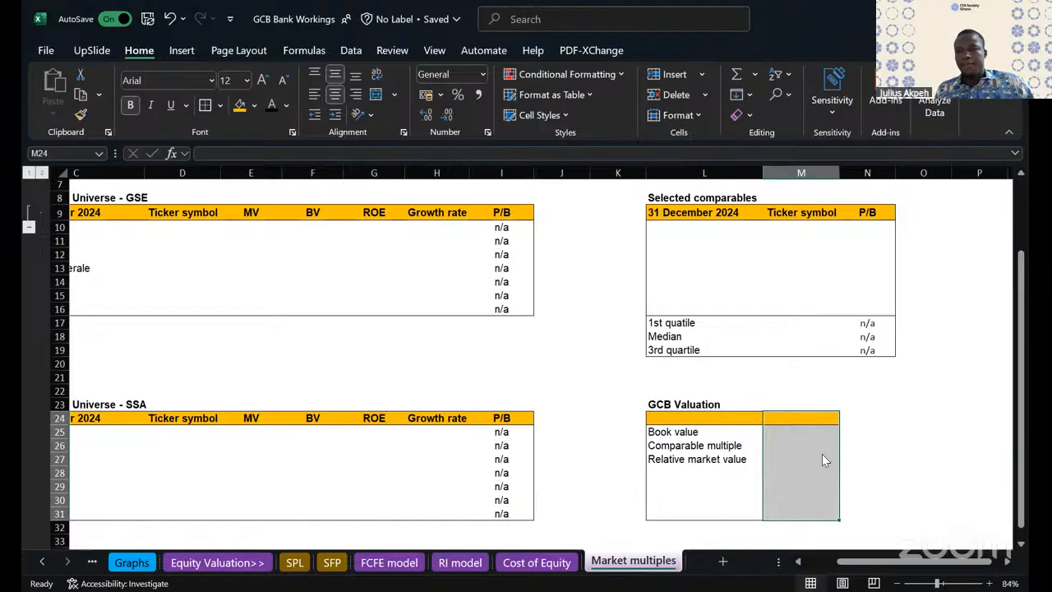
right_click(822, 454)
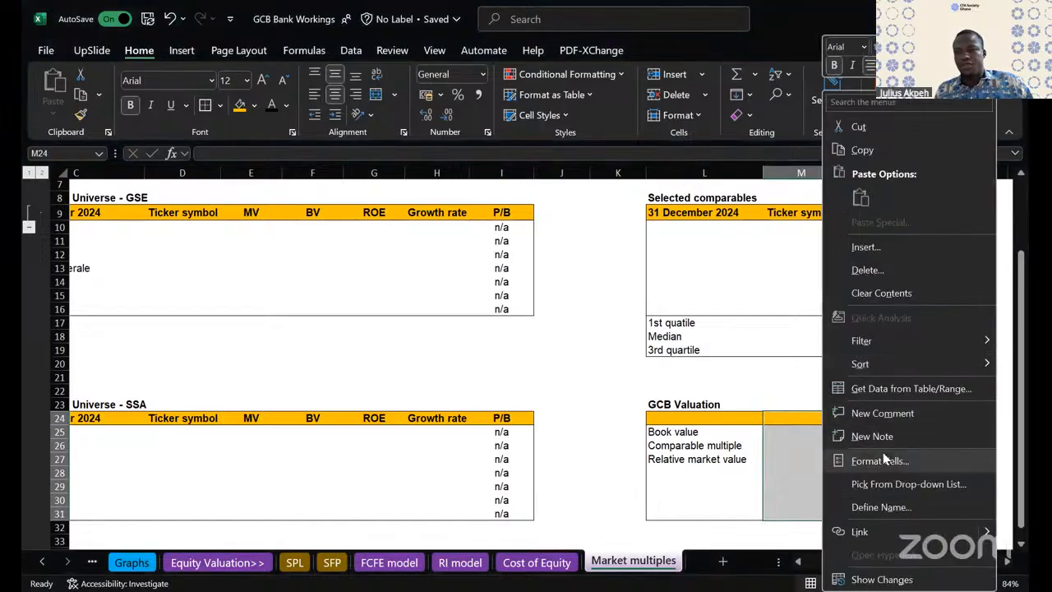
click(864, 246)
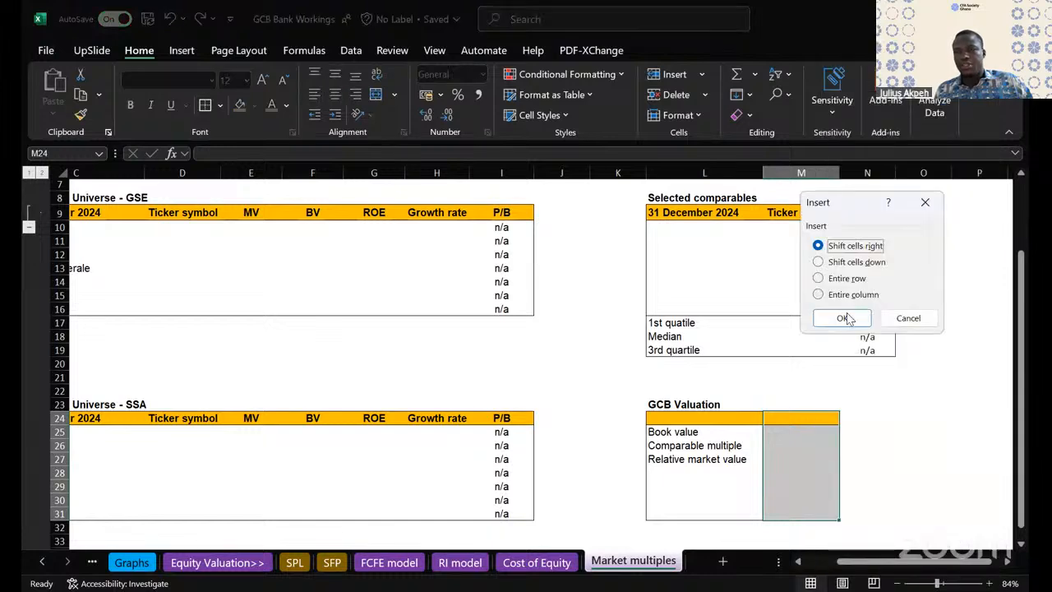
click(842, 320)
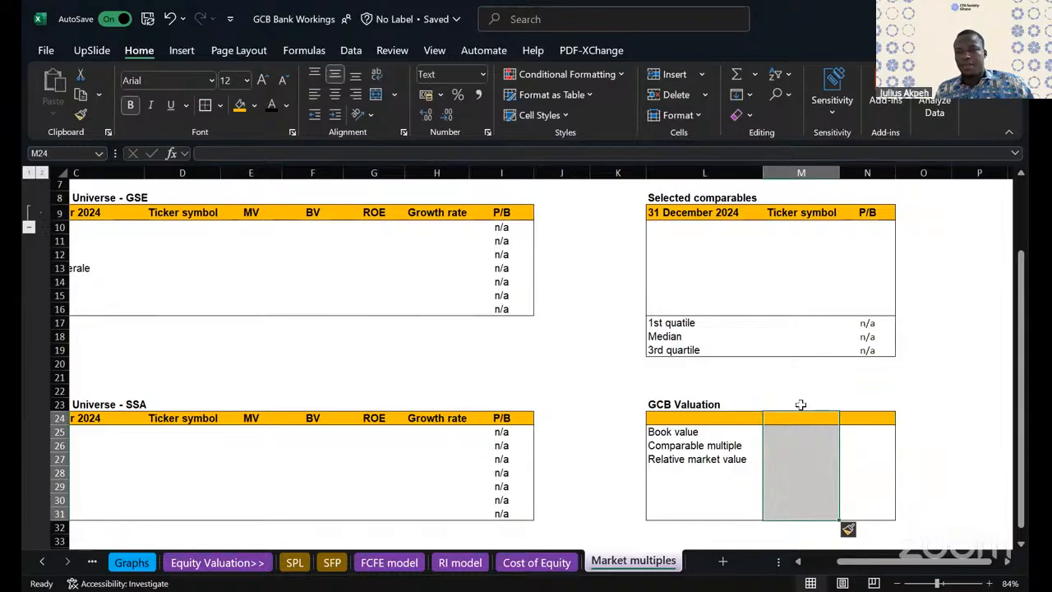
- Insert another column of cells at M23:M31 in the GCB Valuation table, shifting the existing cells right
right_click(794, 403)
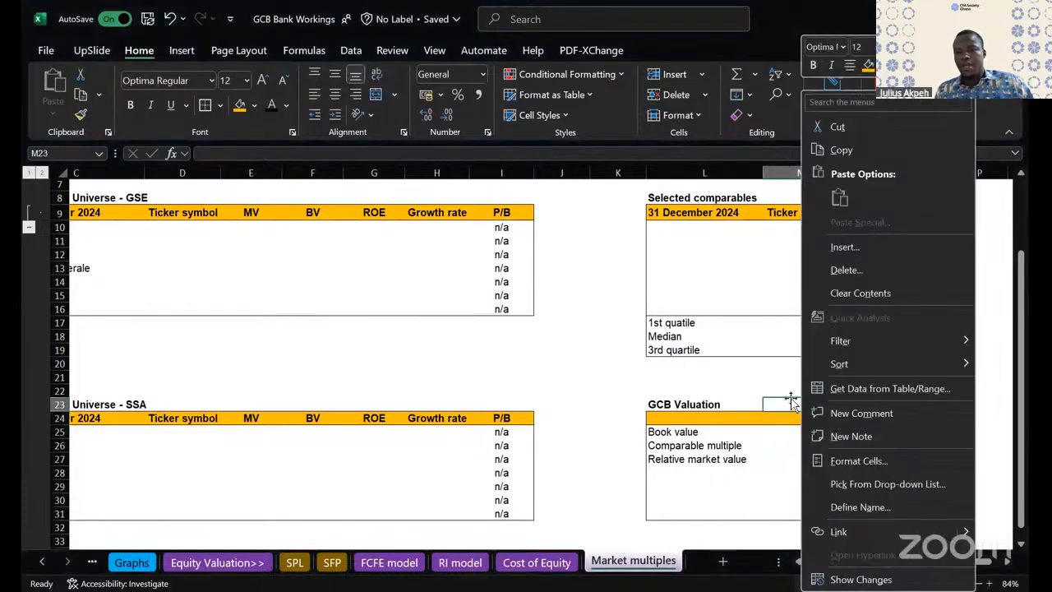
drag(791, 401, 798, 512)
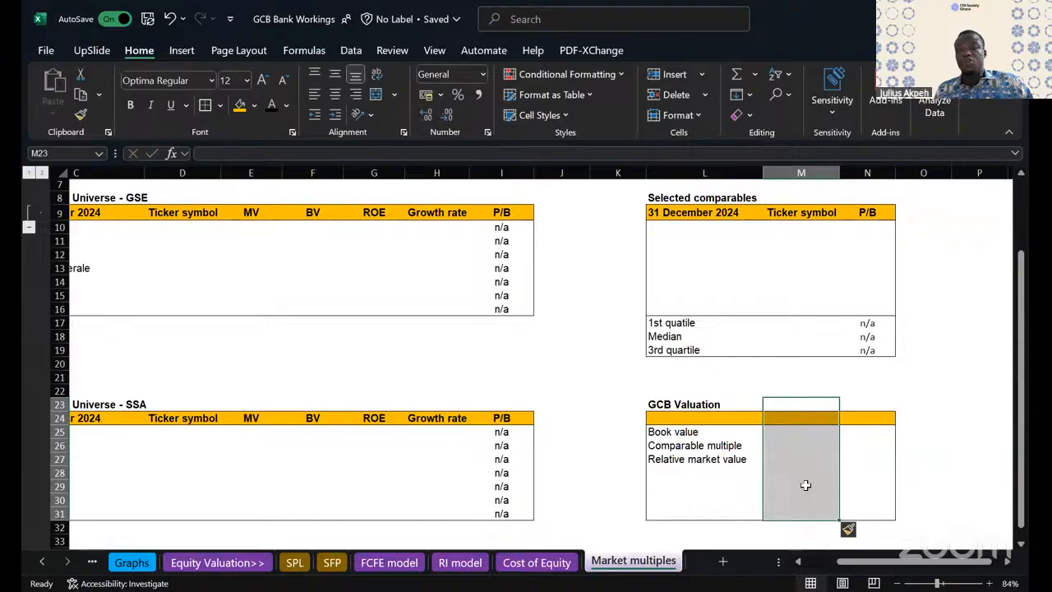
right_click(807, 487)
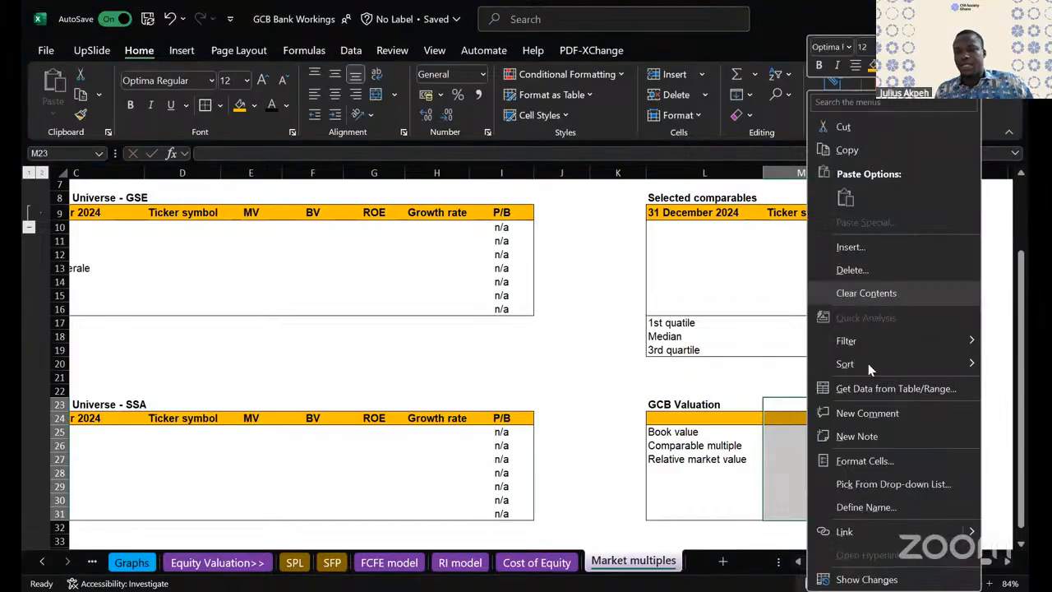
click(855, 251)
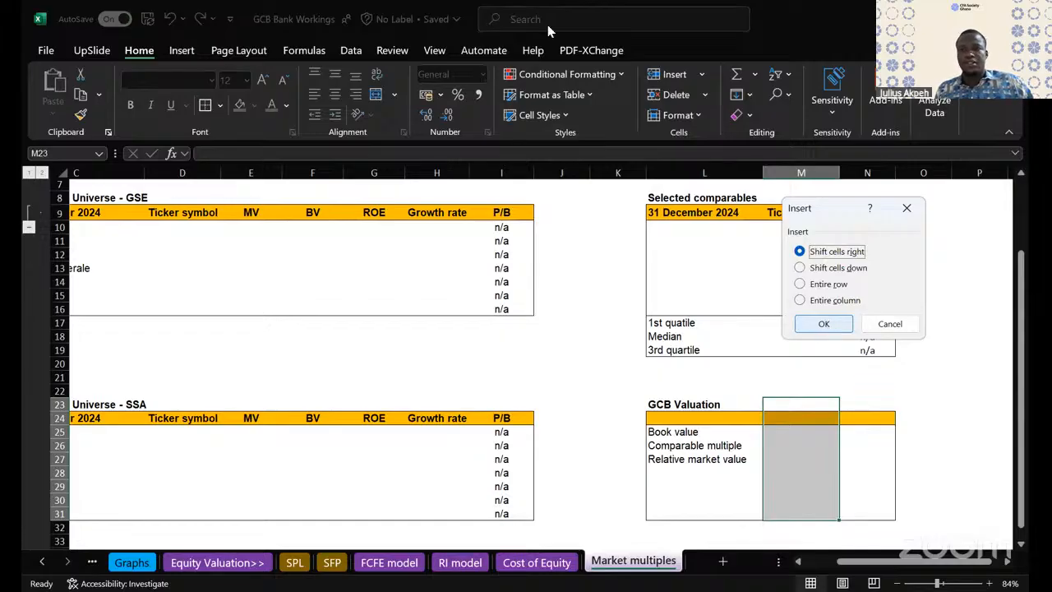
key(Return)
- Enter 1st Quartile as the column header in M24 of the GCB Valuation table
click(799, 417)
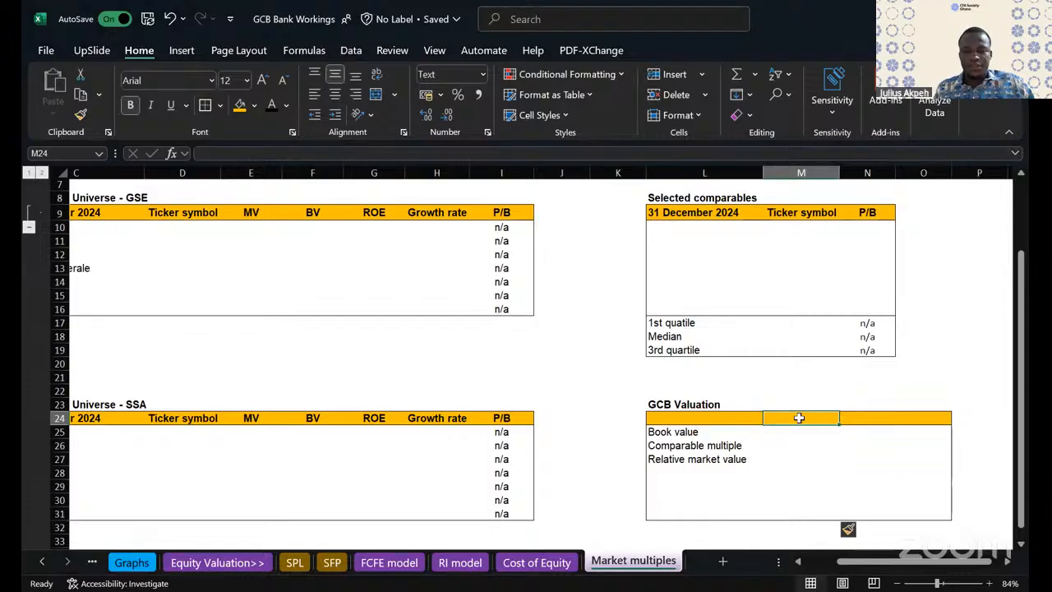
text(1st q)
key(BackSpace)
text(Qu)
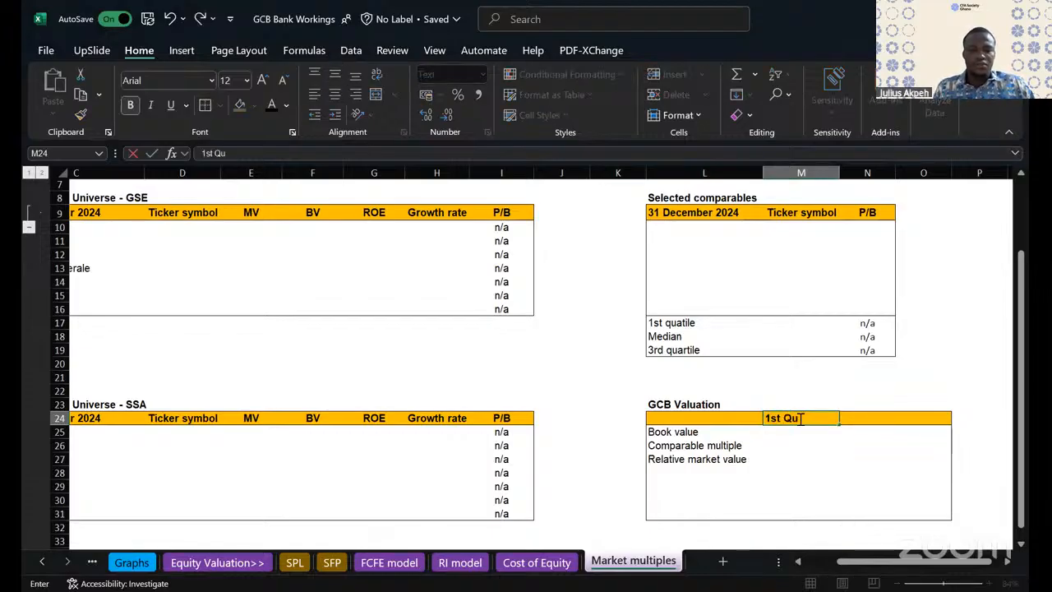
text(artile)
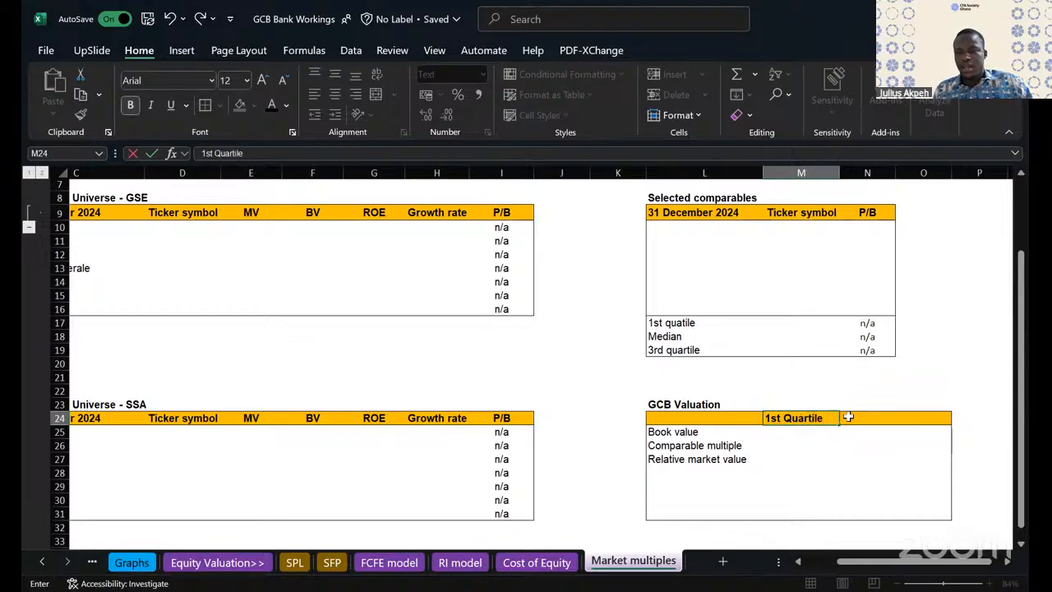
- Add the column headers Median in N24 and 3rd Quartile in O24 of the GCB Valuation table
click(863, 418)
text(Median)
click(936, 419)
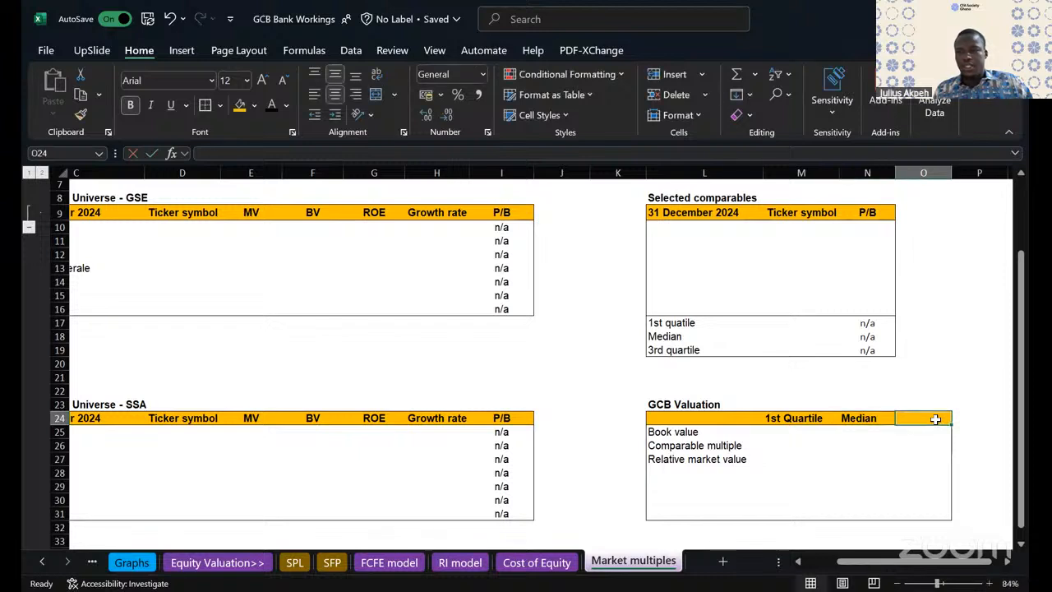
text(3)
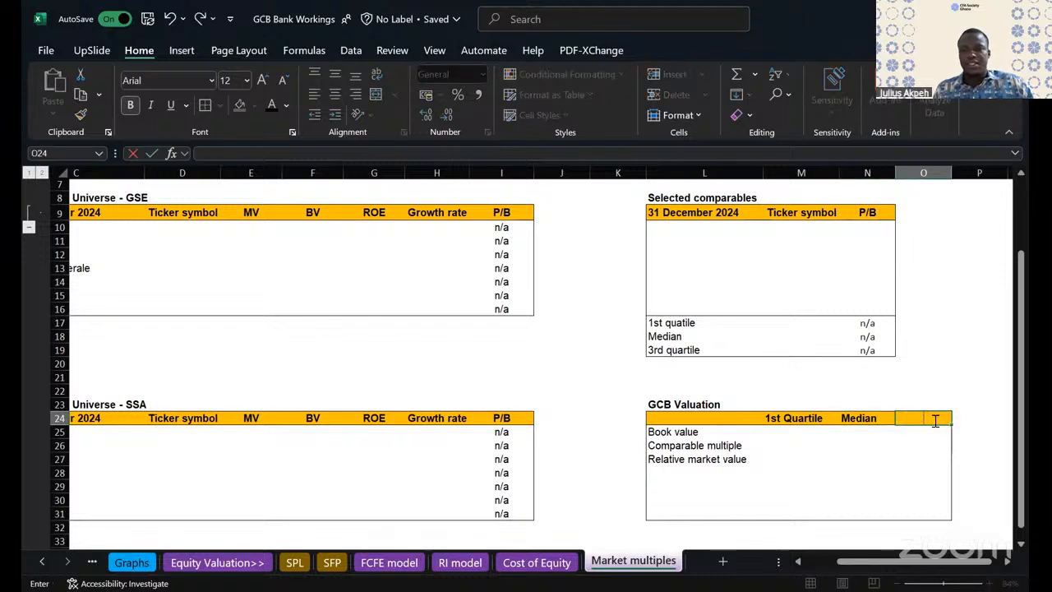
text(3rd Quartile)
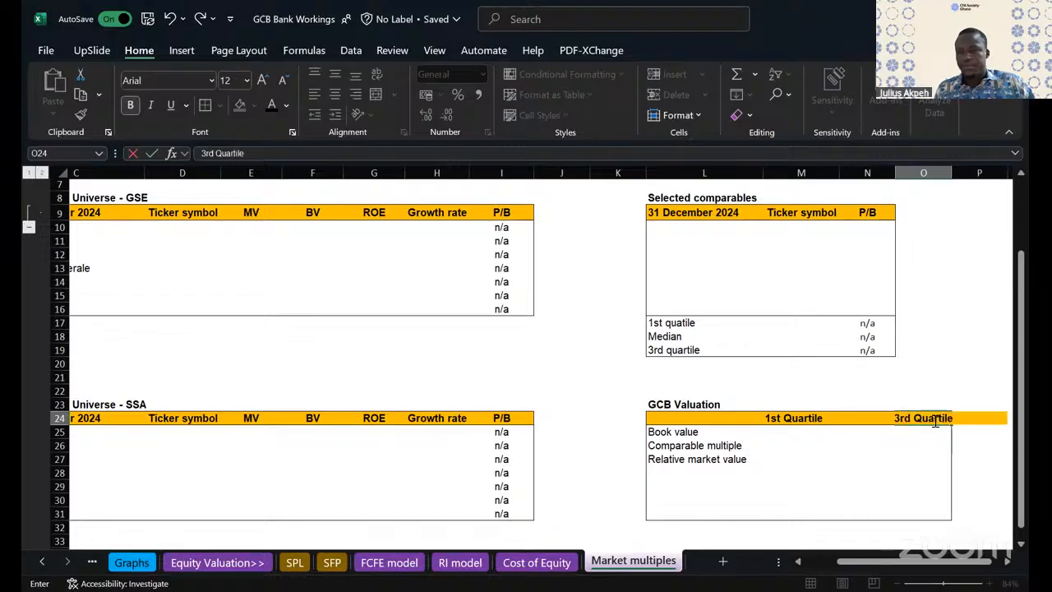
click(920, 475)
scroll(945, 400, right, 1)
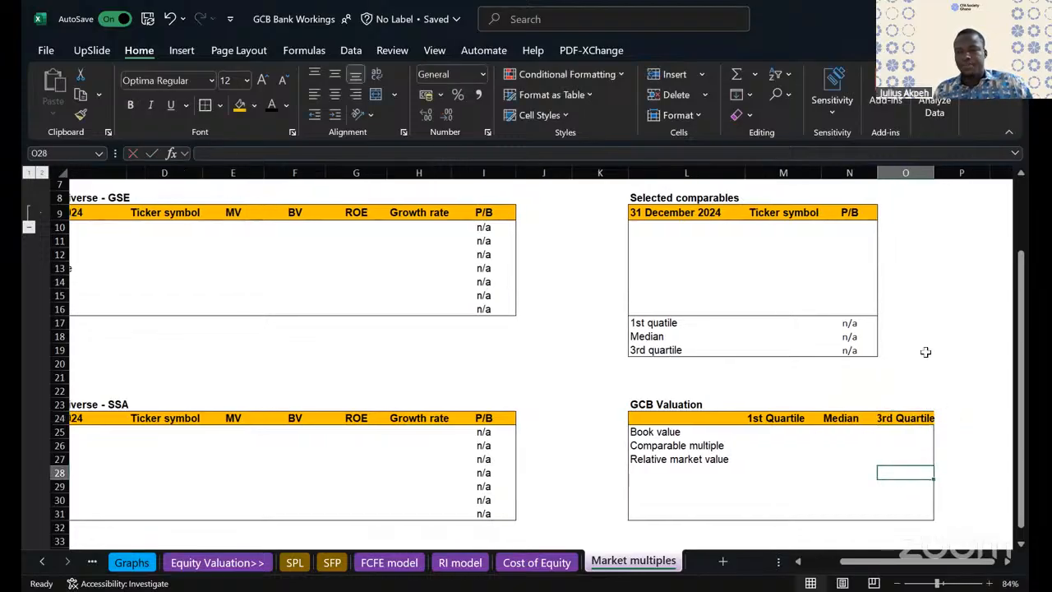
click(689, 432)
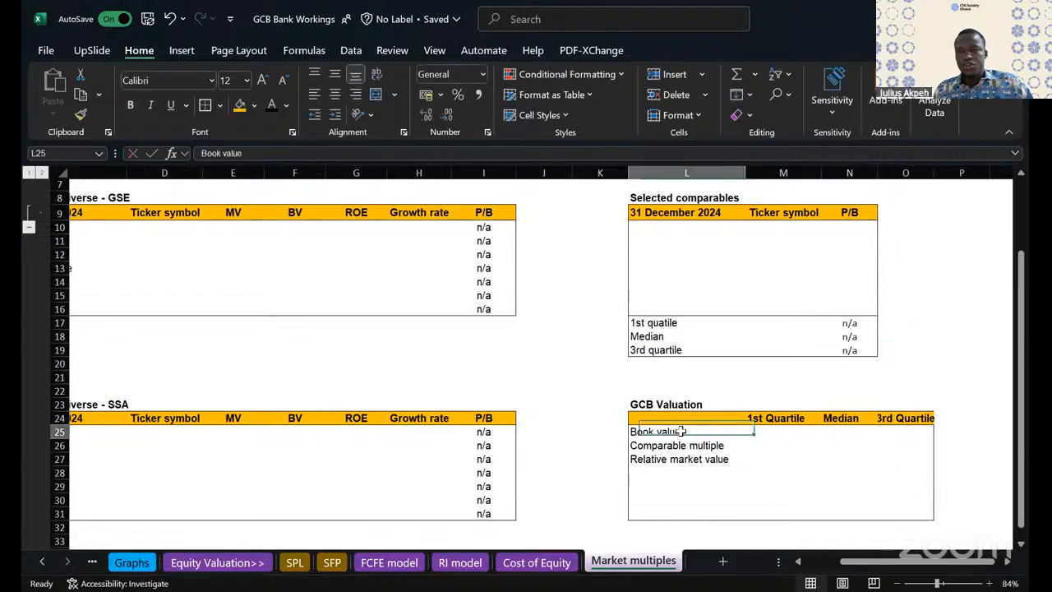
click(770, 433)
drag(772, 432, 909, 433)
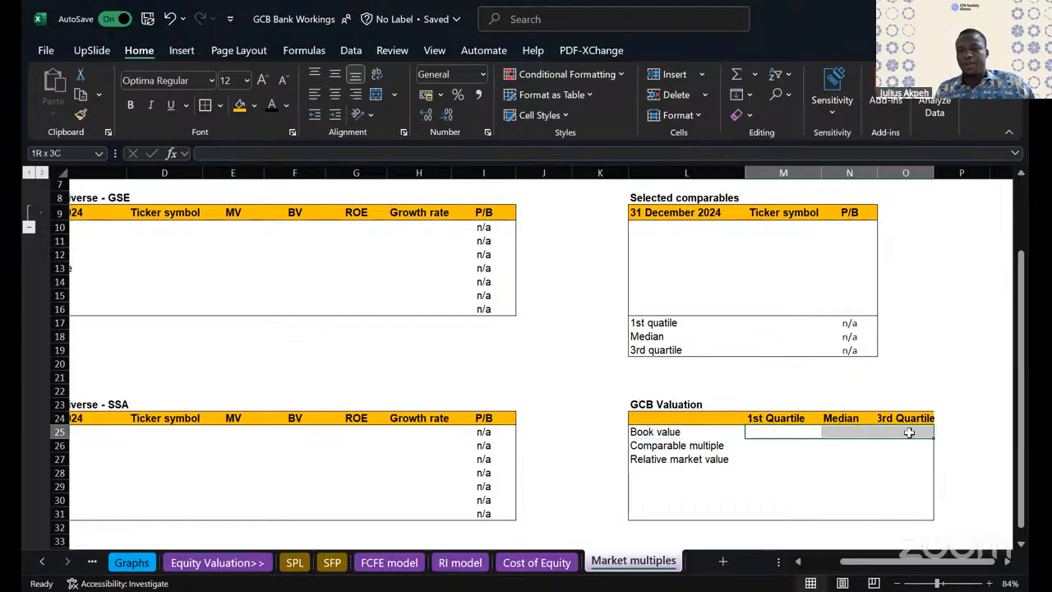
- Copy the 31 December 2024 header from C24 of the SSA table into L24 of the GCB Valuation table
click(666, 420)
scroll(559, 406, left, 3)
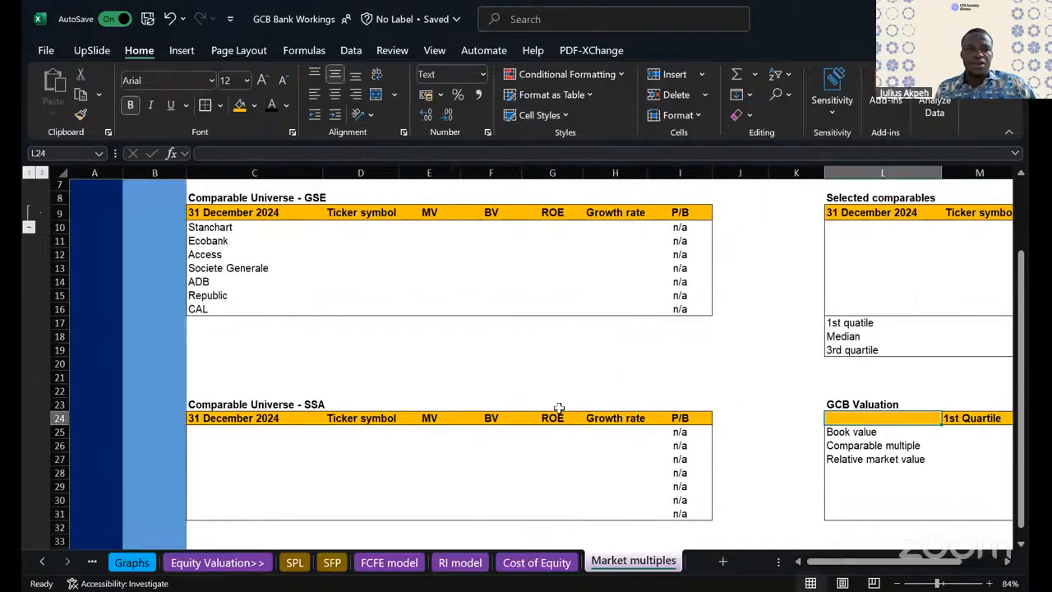
click(211, 417)
key(ctrl+c)
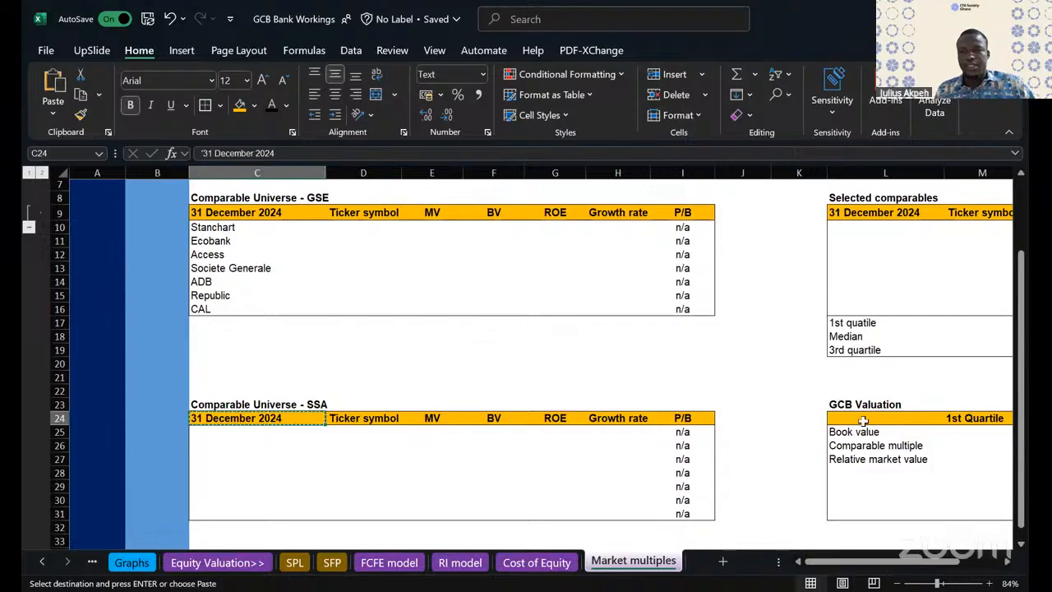
click(863, 421)
key(ctrl+v)
scroll(936, 471, right, 3)
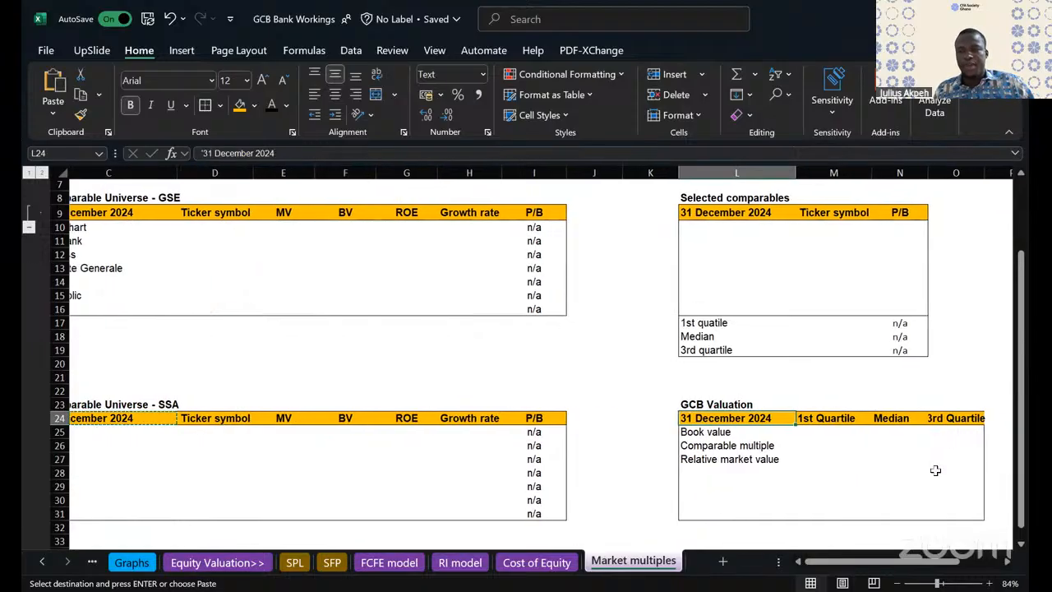
- Link the 1st Quartile comparable multiple in M26 to the Selected comparables 1st quartile P/B with =N17
click(831, 474)
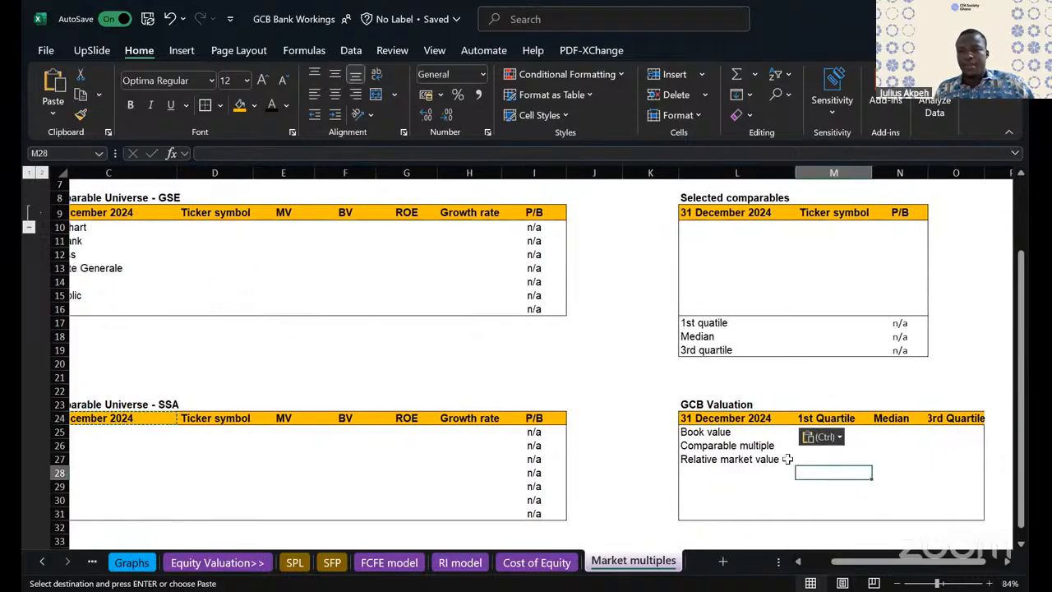
click(712, 431)
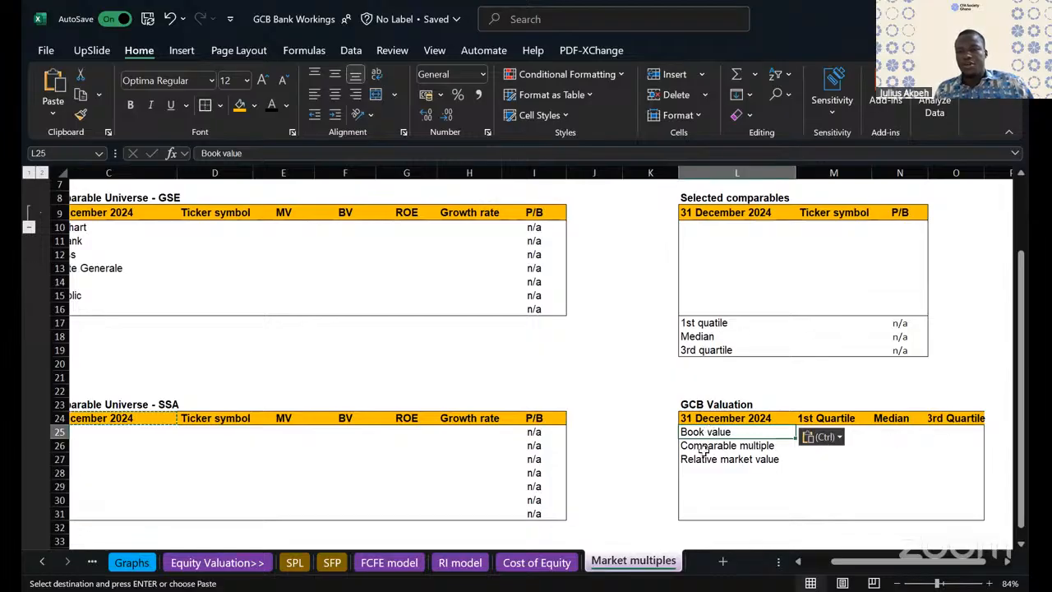
drag(703, 449, 989, 452)
click(817, 448)
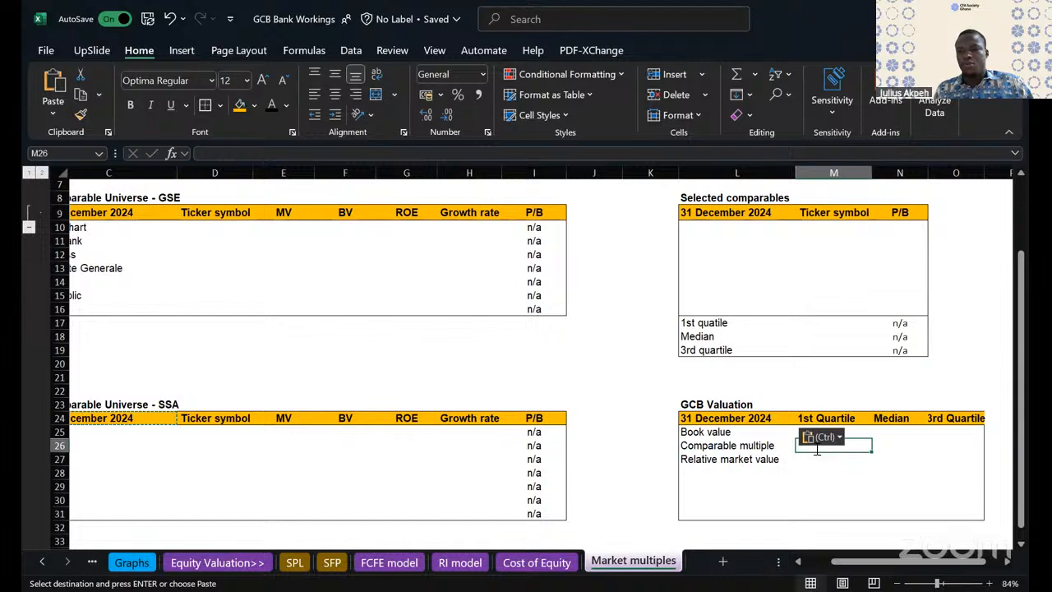
text(=)
click(898, 323)
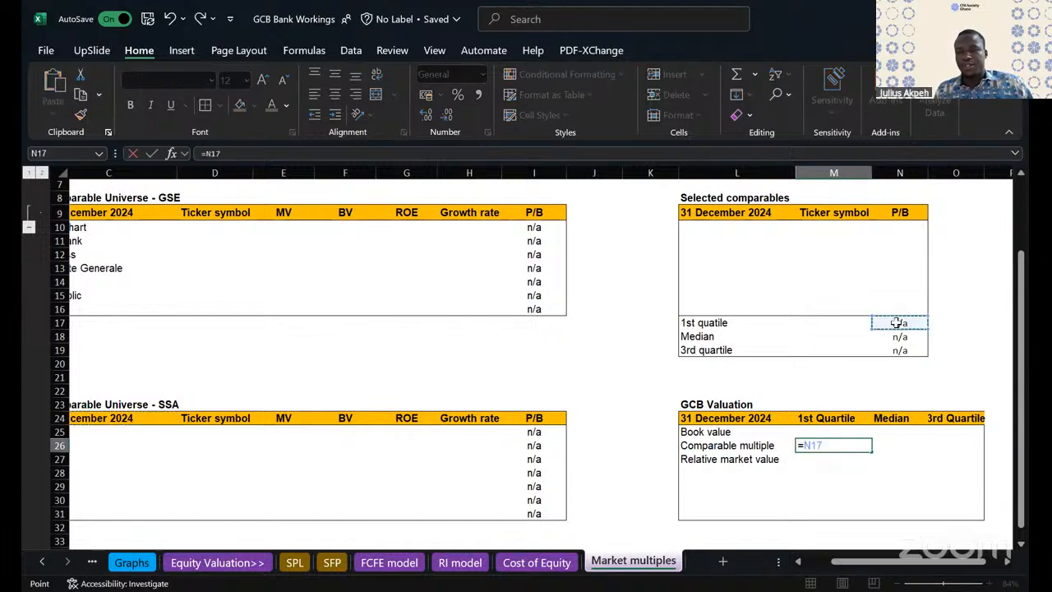
key(Return)
- Link the Median and 3rd Quartile comparable multiples to the Selected comparables P/B values, using =N18 in N26 and =N19 in O26
click(891, 444)
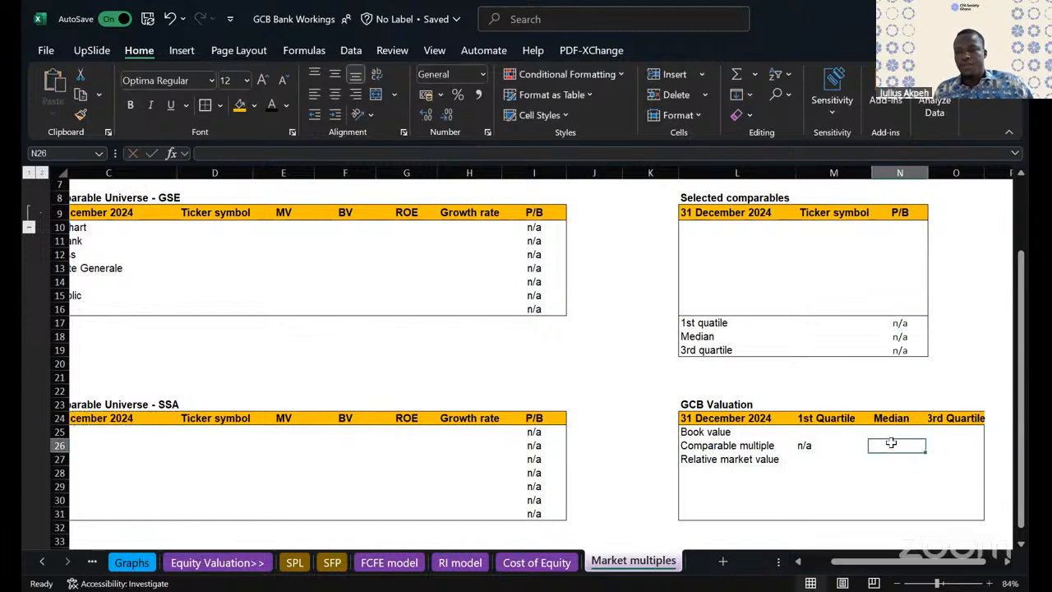
text(=)
click(896, 335)
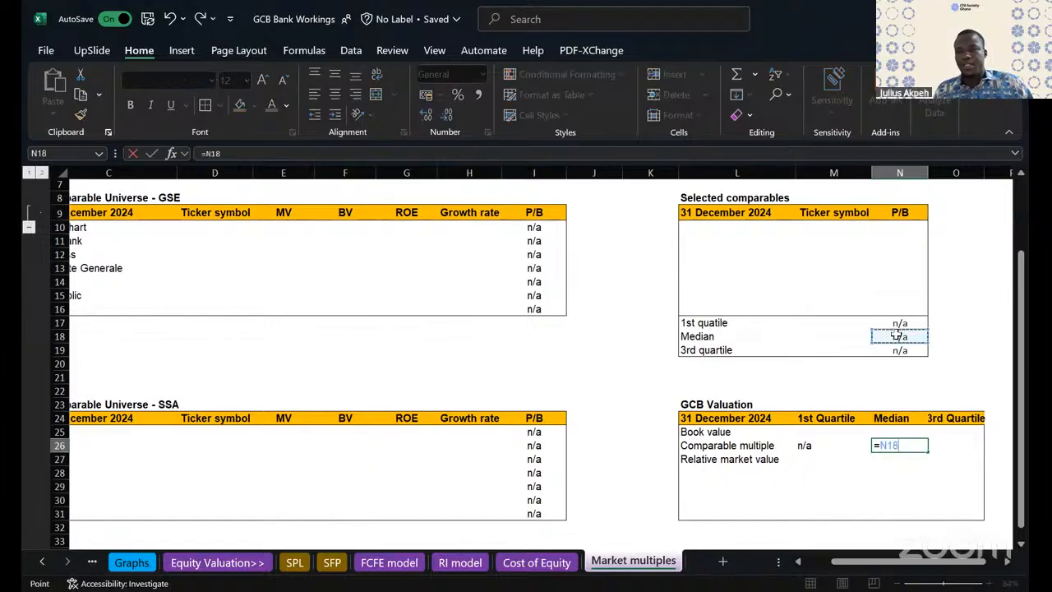
key(Return)
click(942, 440)
text(=)
click(899, 350)
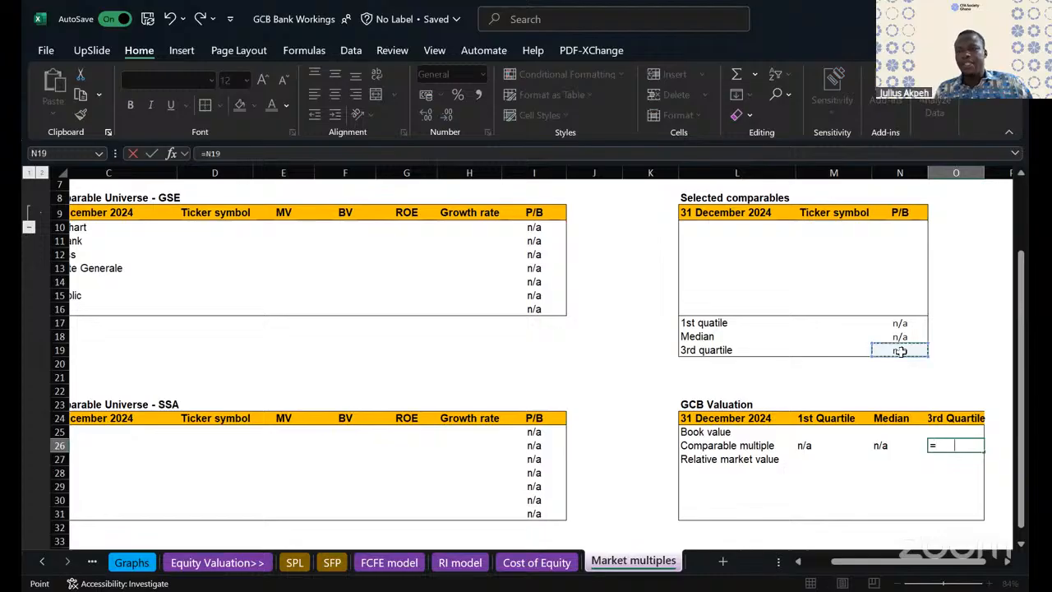
key(Return)
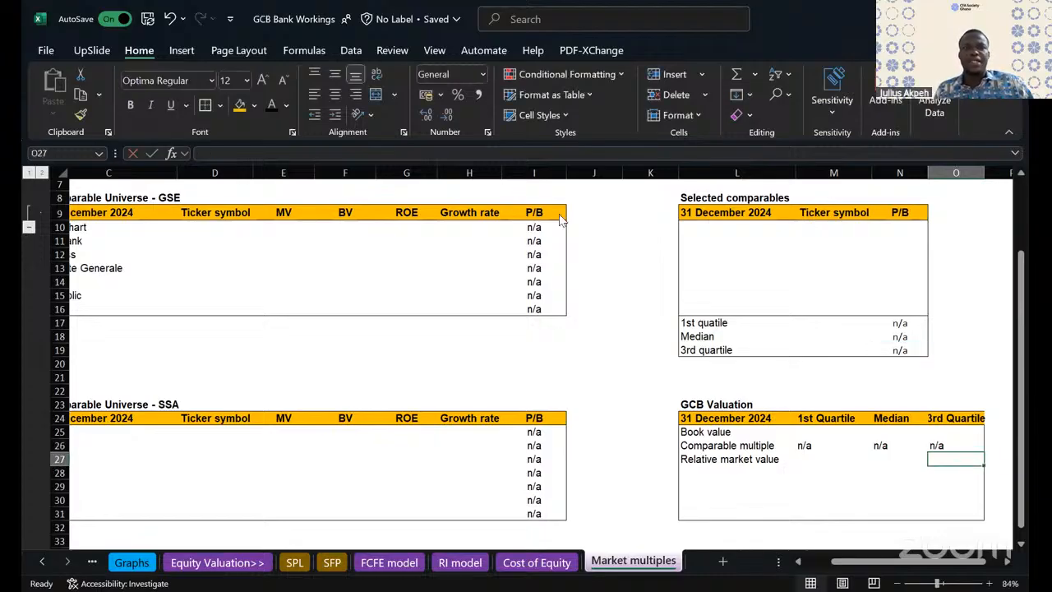
- Calculate the 1st Quartile relative market value in M27 as book value times comparable multiple, =M25*M26
scroll(565, 219, down, 1)
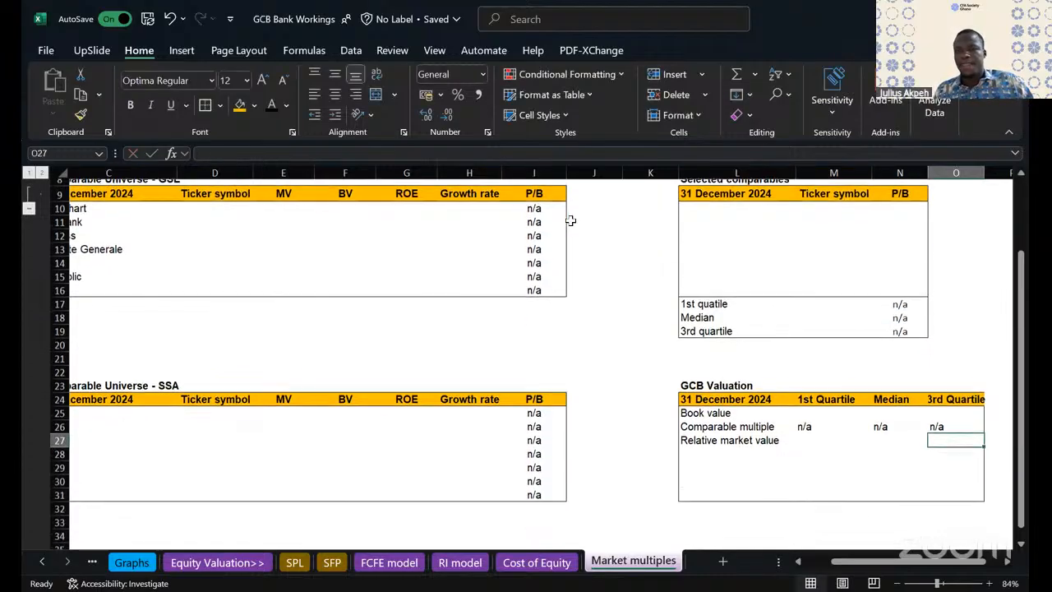
click(735, 441)
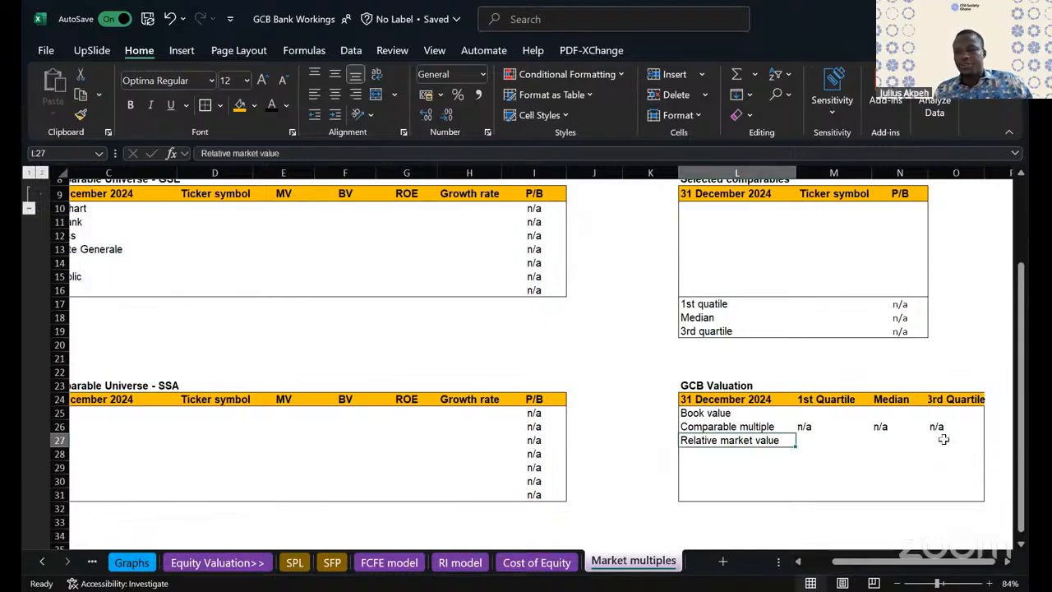
click(814, 440)
text(=)
click(796, 412)
text(+)
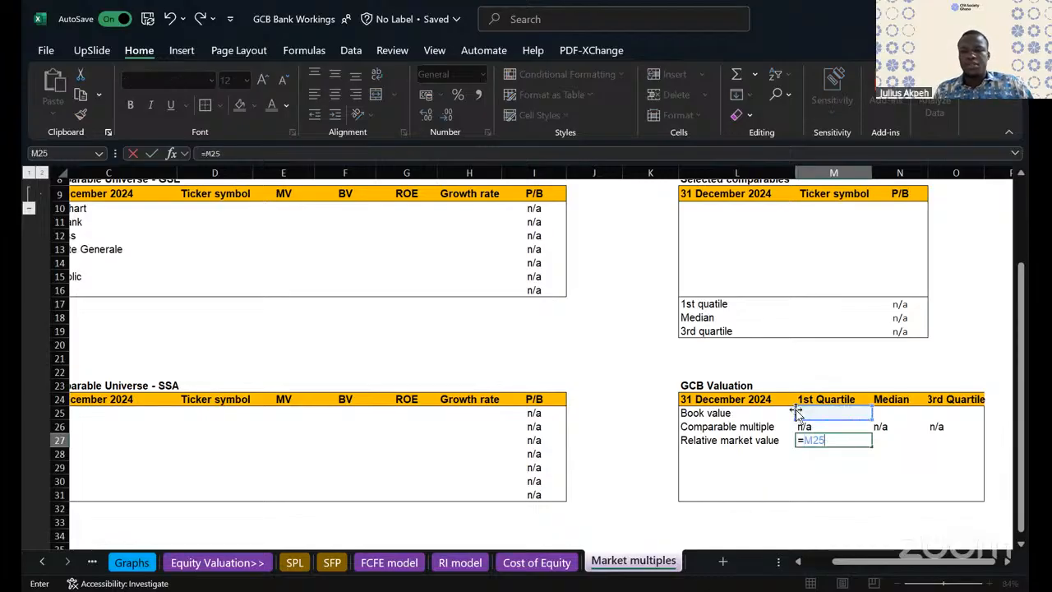
click(816, 425)
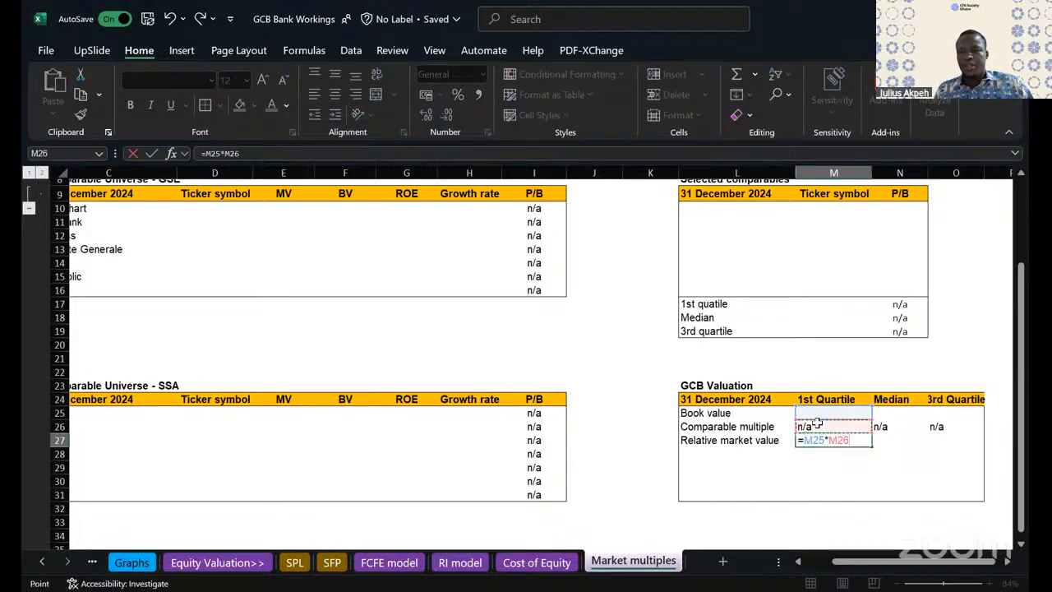
key(Return)
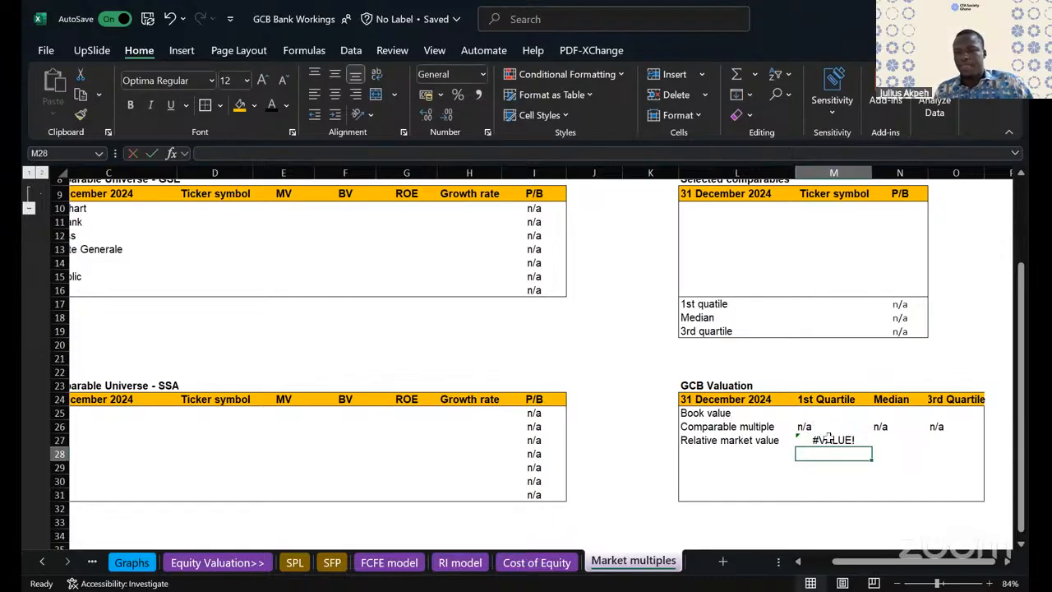
- Copy the relative market value formula from M27 across to the Median and 3rd Quartile columns, N27:O27
click(828, 440)
drag(872, 447, 979, 444)
click(1008, 458)
click(954, 510)
scroll(852, 377, down, 2)
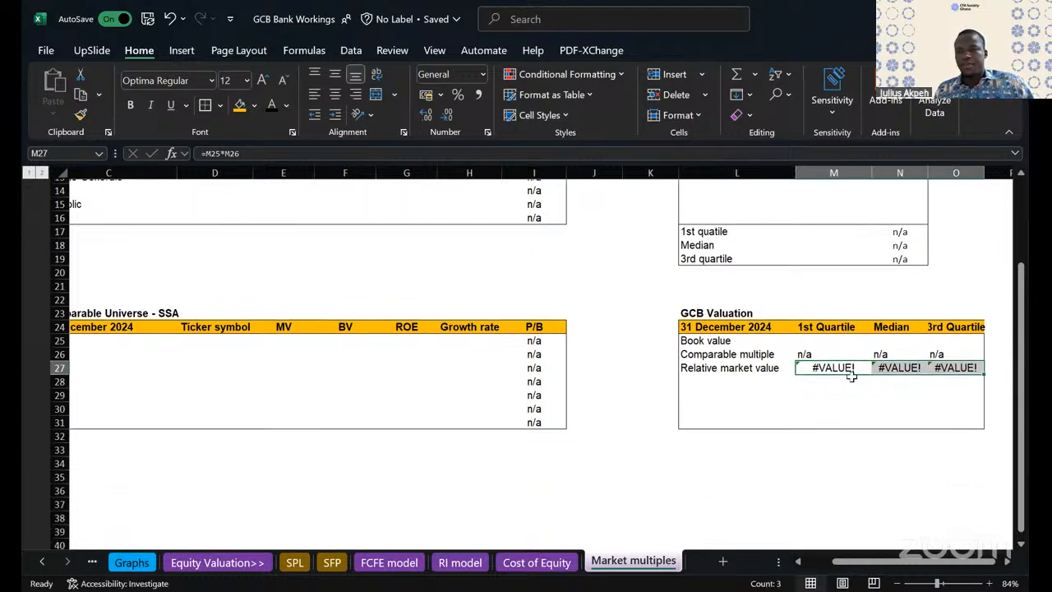
drag(698, 371, 954, 408)
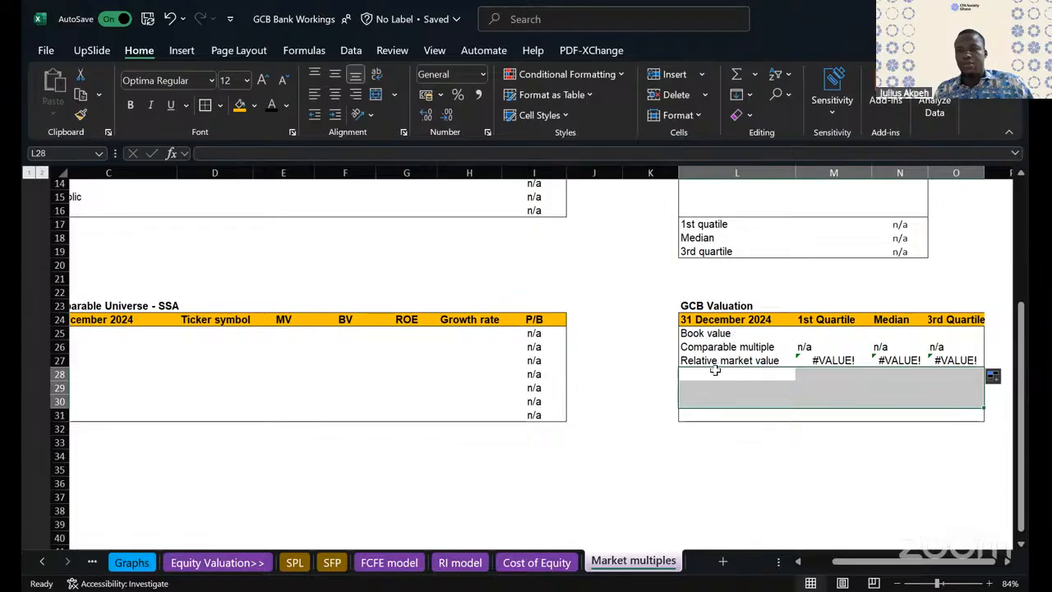
click(713, 372)
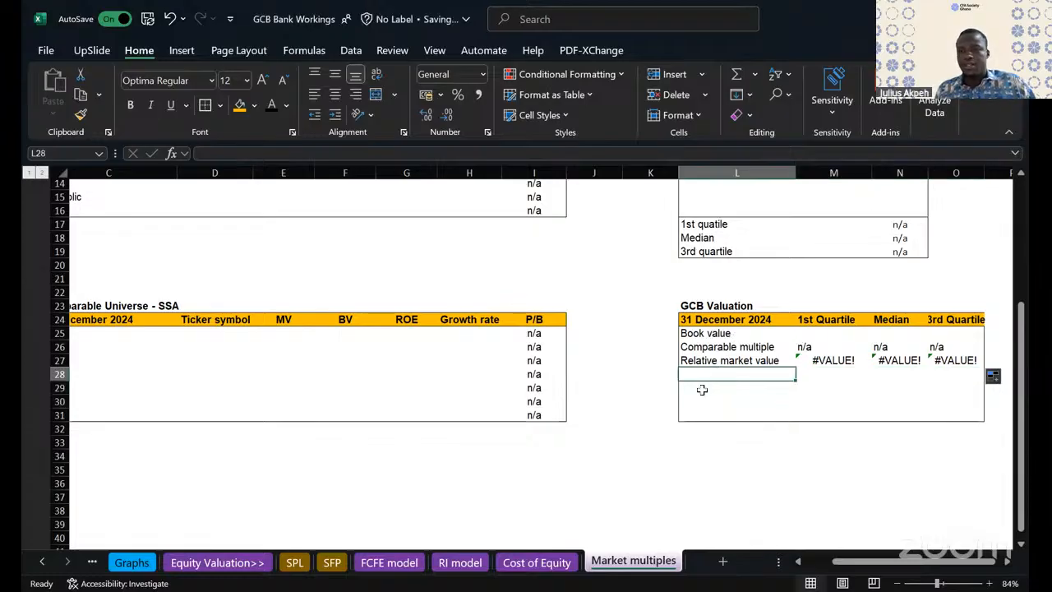
click(697, 388)
text(GC)
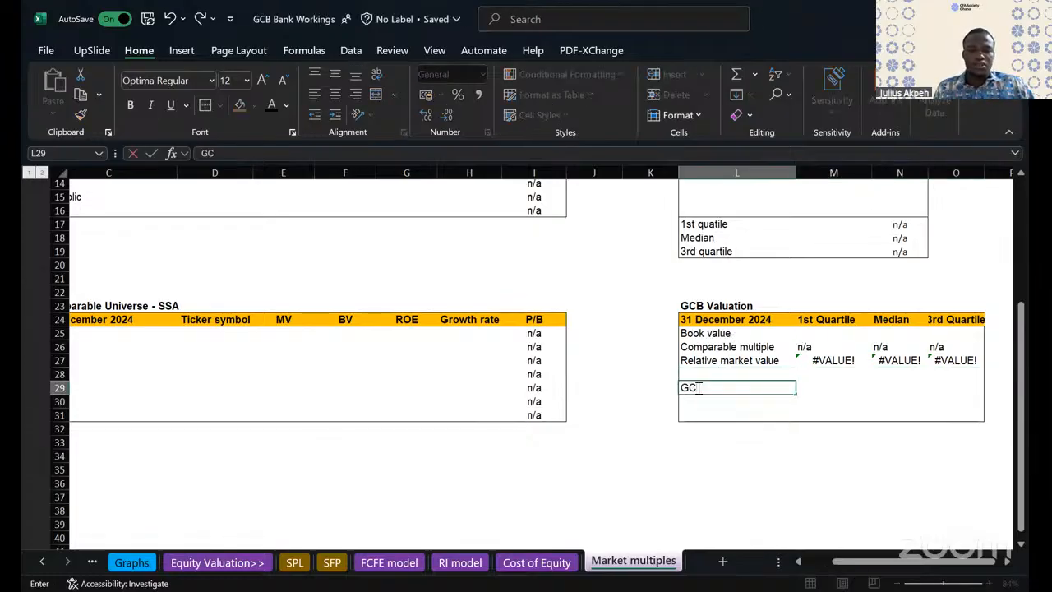
text(B's)
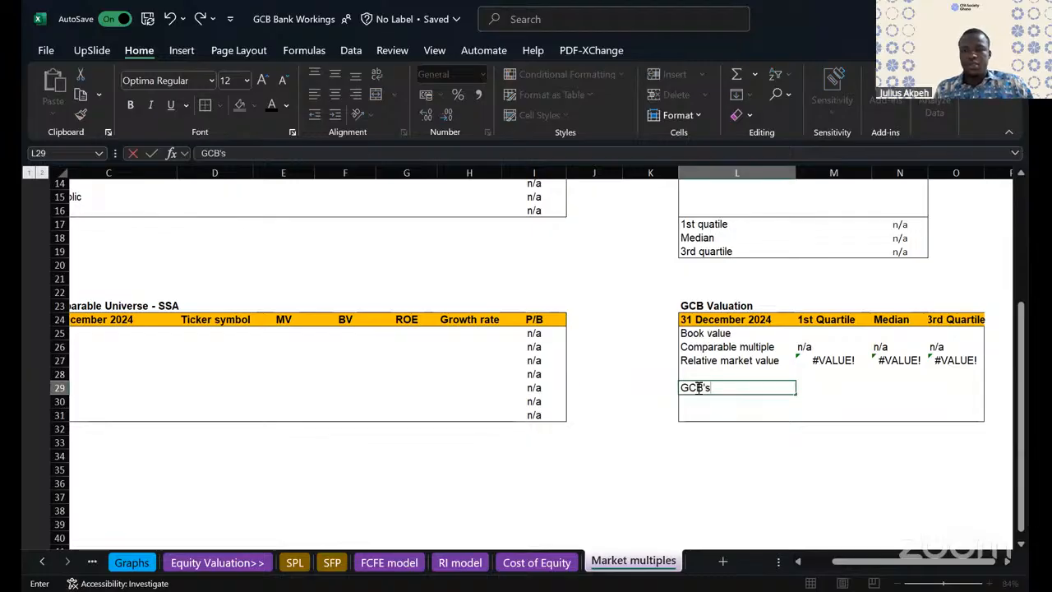
text( trading )
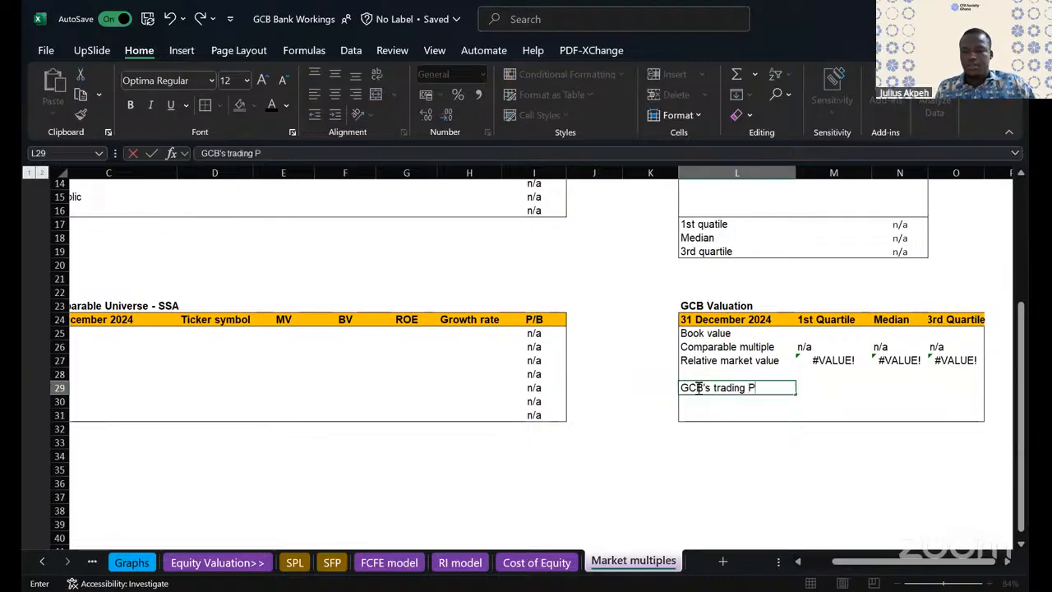
text(P/B)
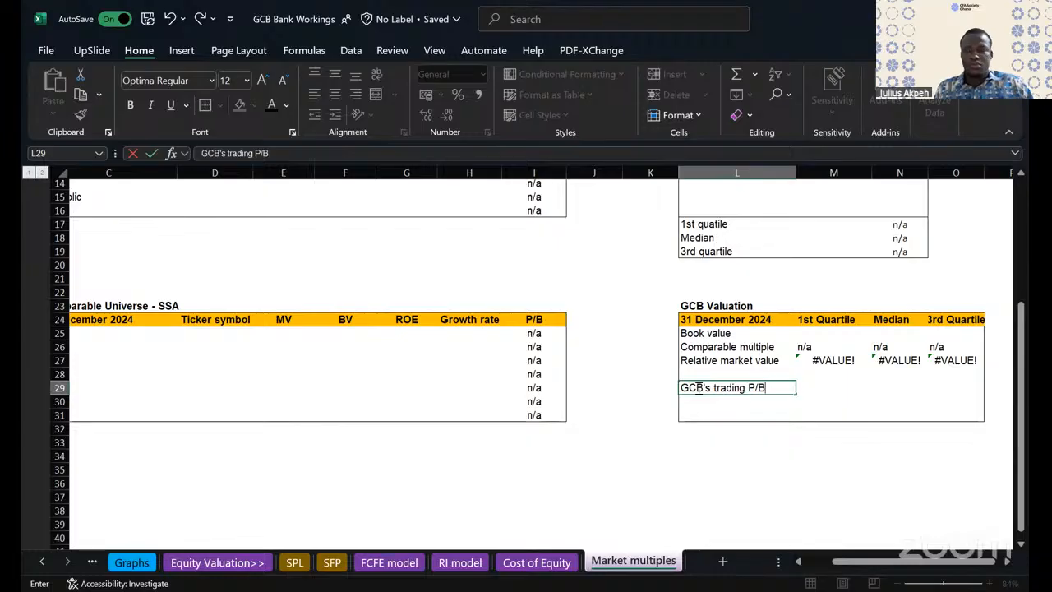
key(Escape)
- Enter the row label GCB's trading MV in L29 of the GCB Valuation table
text(GCB's trading)
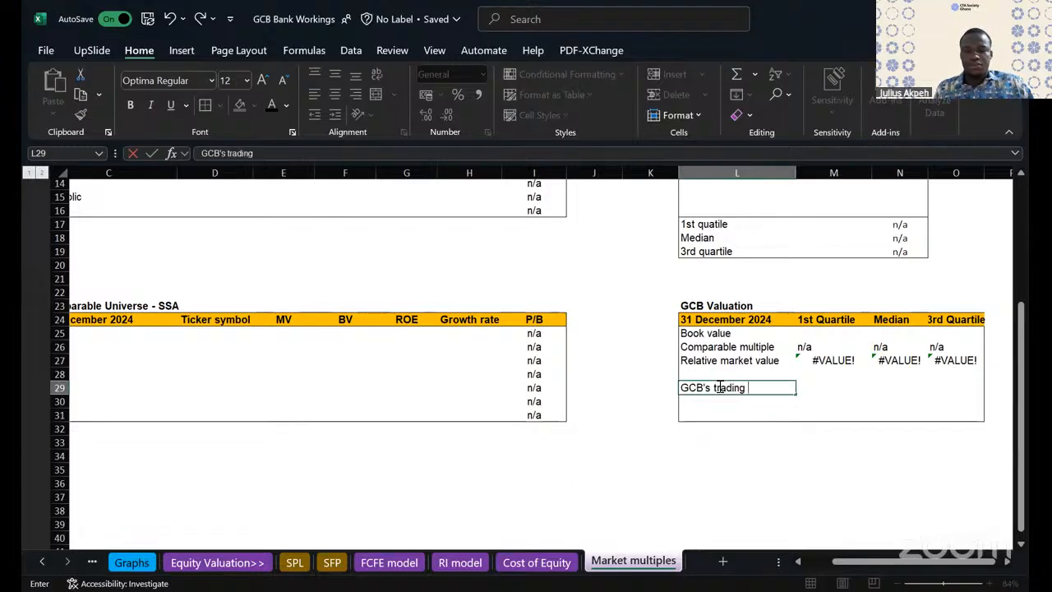
text( value)
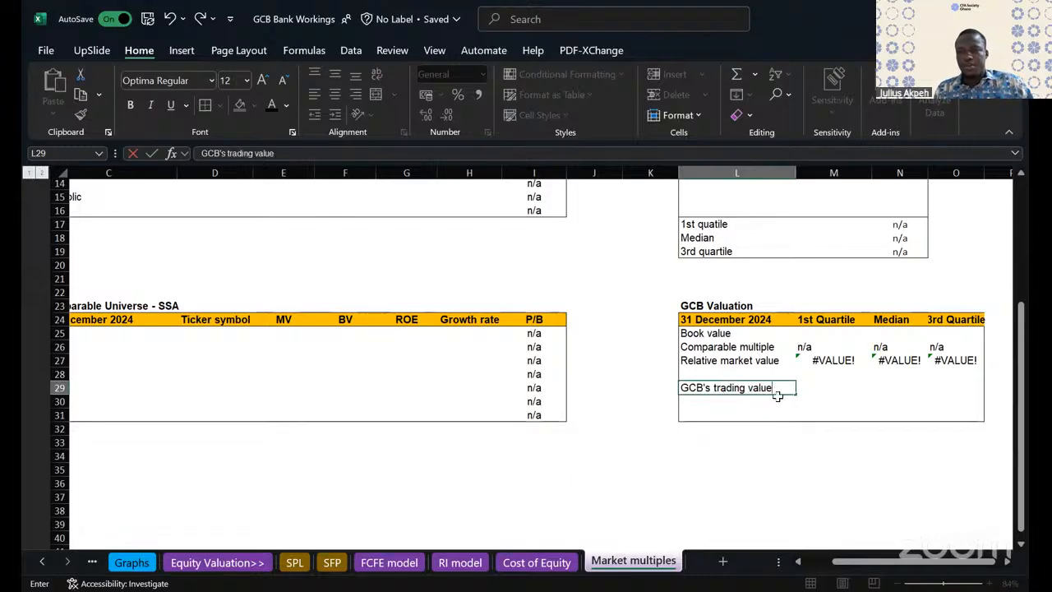
key(BackSpace)
key(BackSpace)
key(BackSpace)
key(BackSpace)
key(BackSpace)
key(BackSpace)
key(BackSpace)
key(BackSpace)
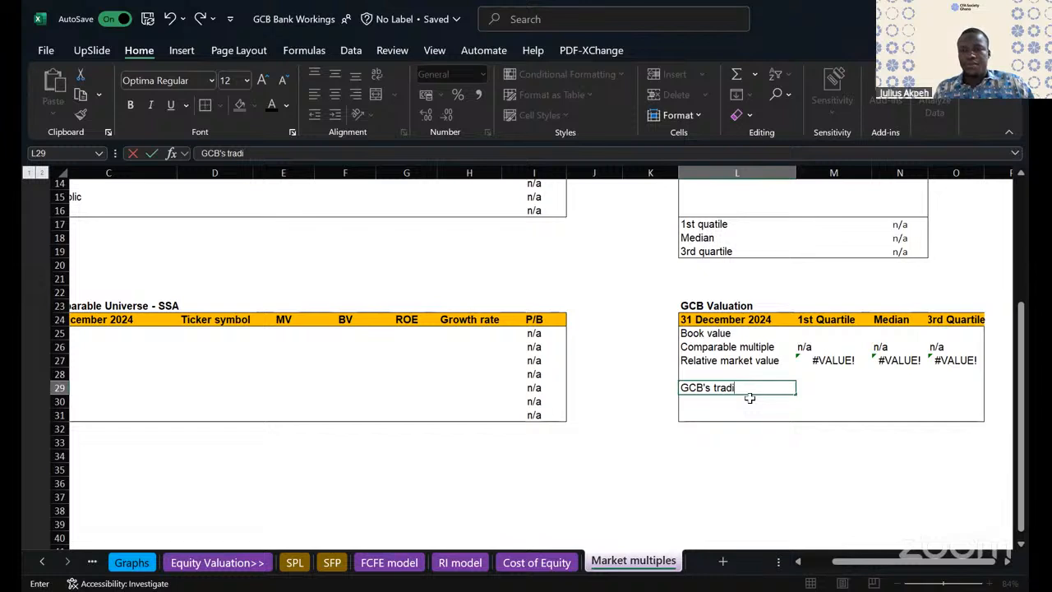
text(ng)
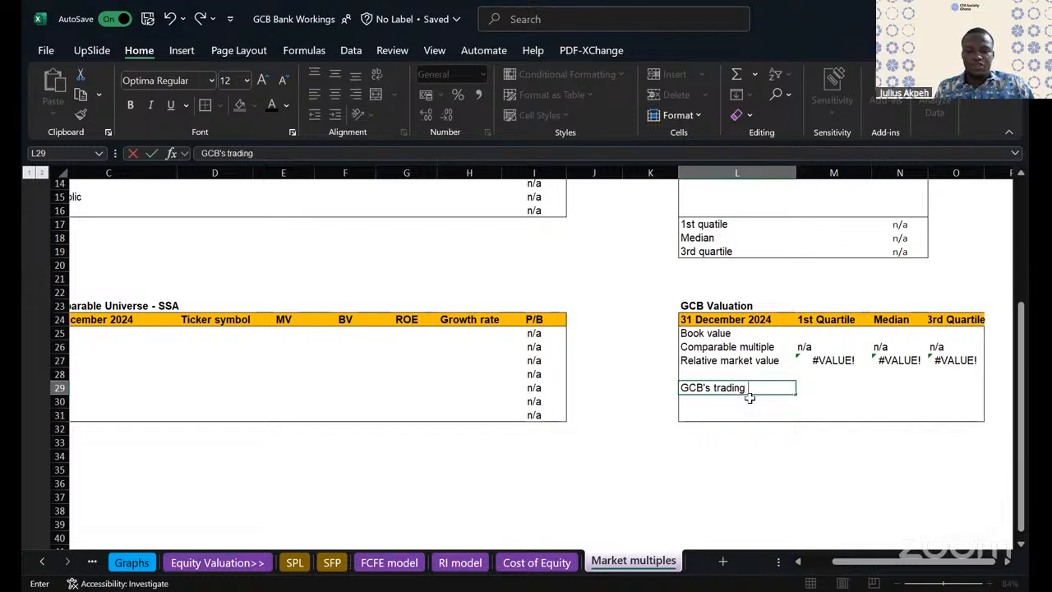
text( MV)
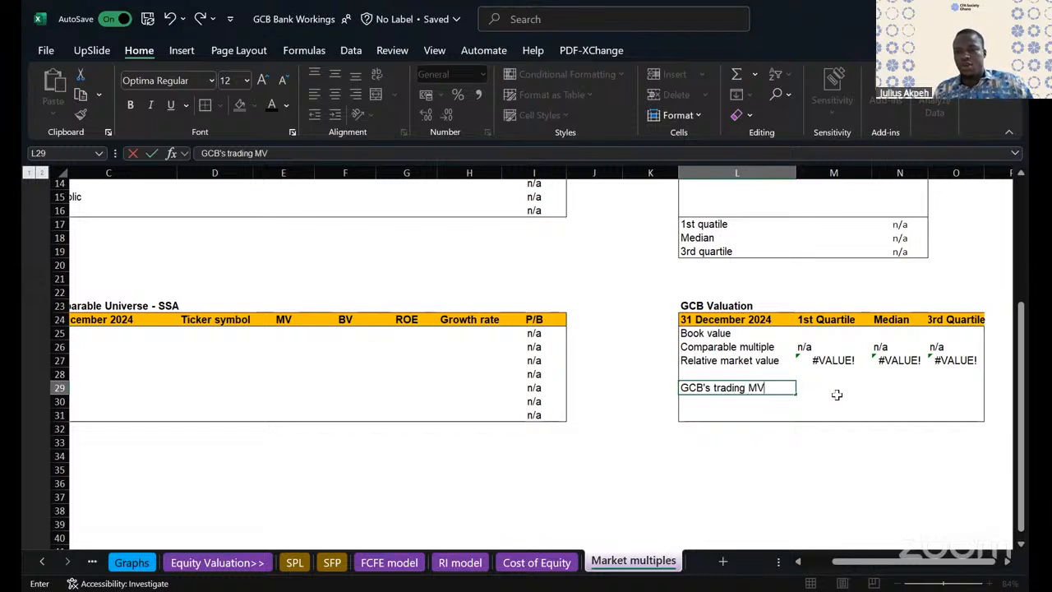
click(835, 394)
drag(835, 393, 943, 391)
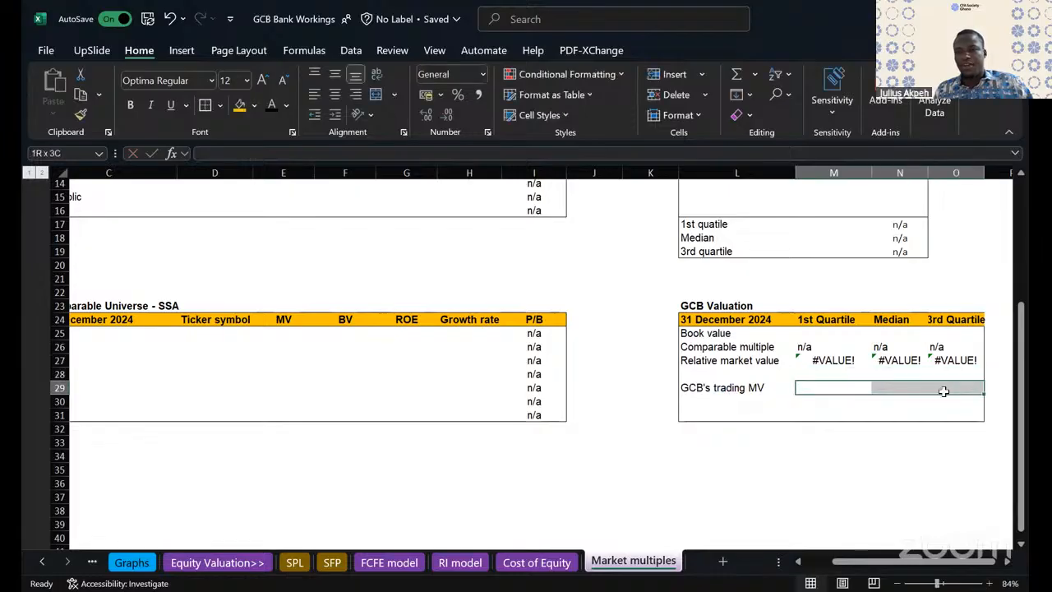
click(702, 402)
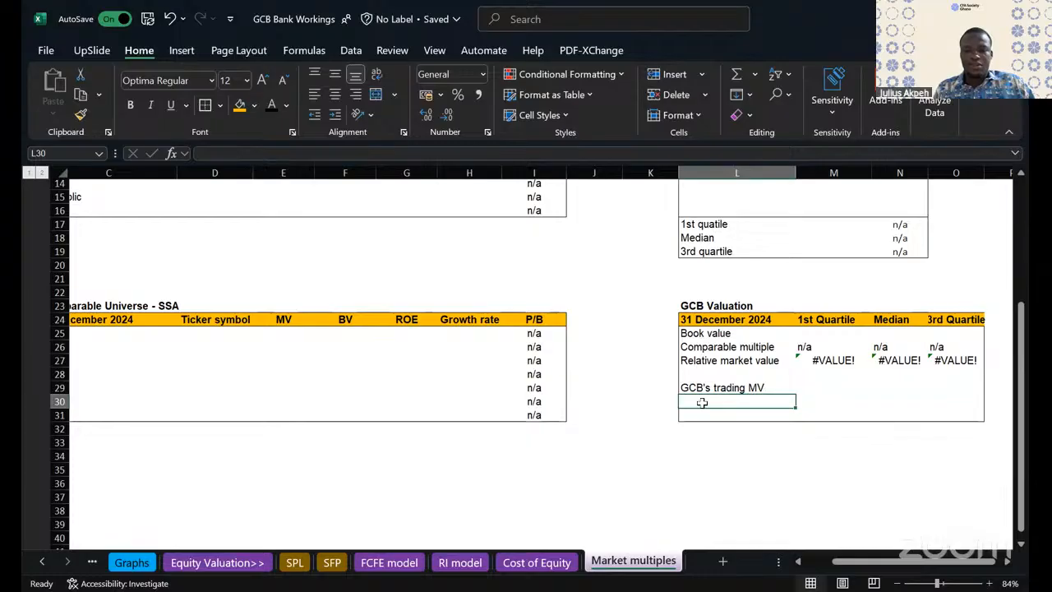
text(Un)
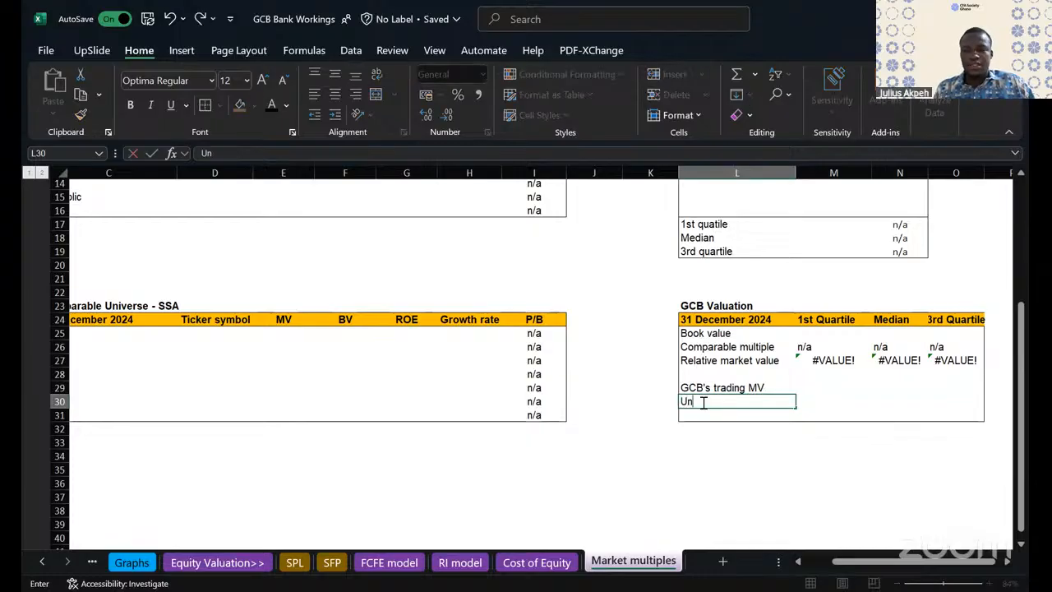
key(Escape)
click(805, 360)
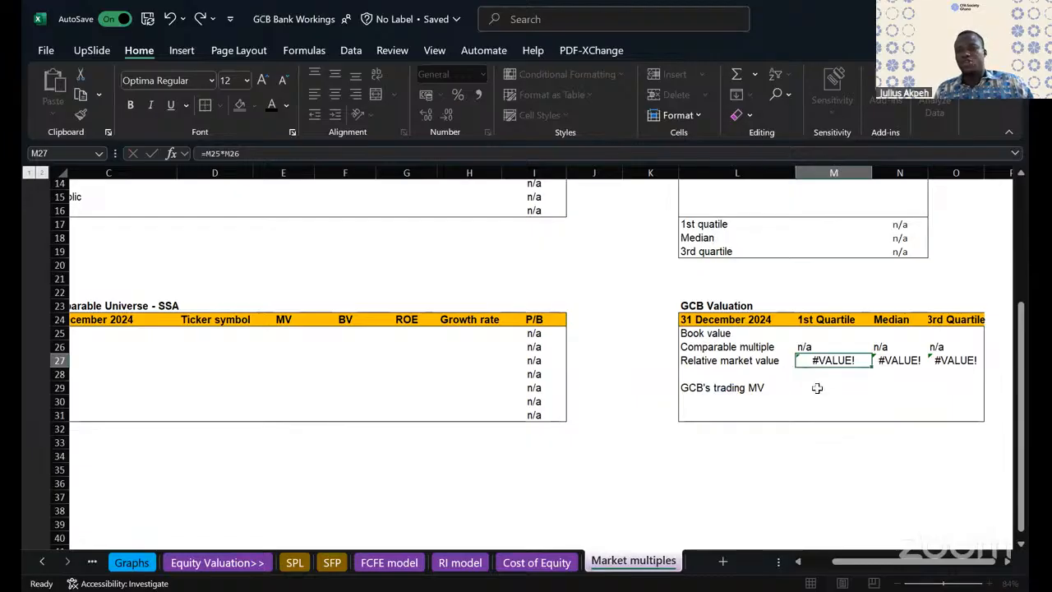
- Add the row label Undervaluation in L30, directly below GCB's trading MV
click(705, 401)
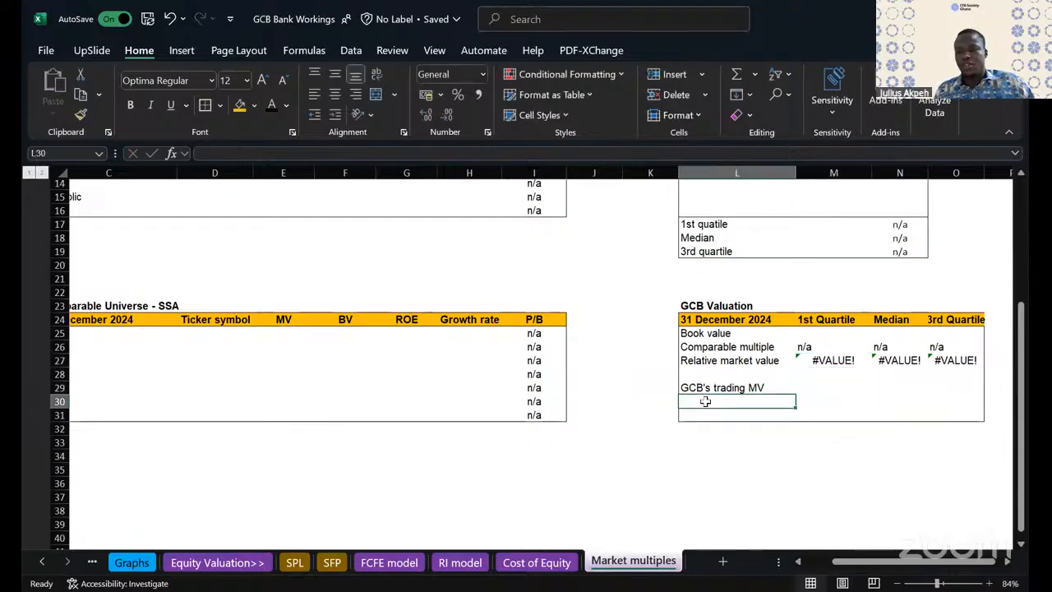
text(Under)
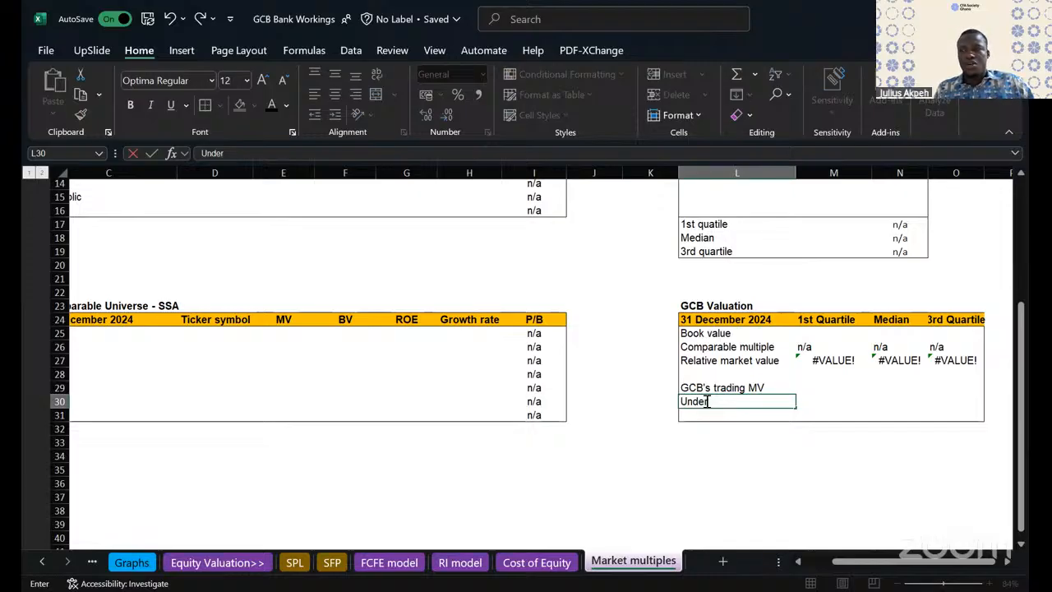
text(valuation)
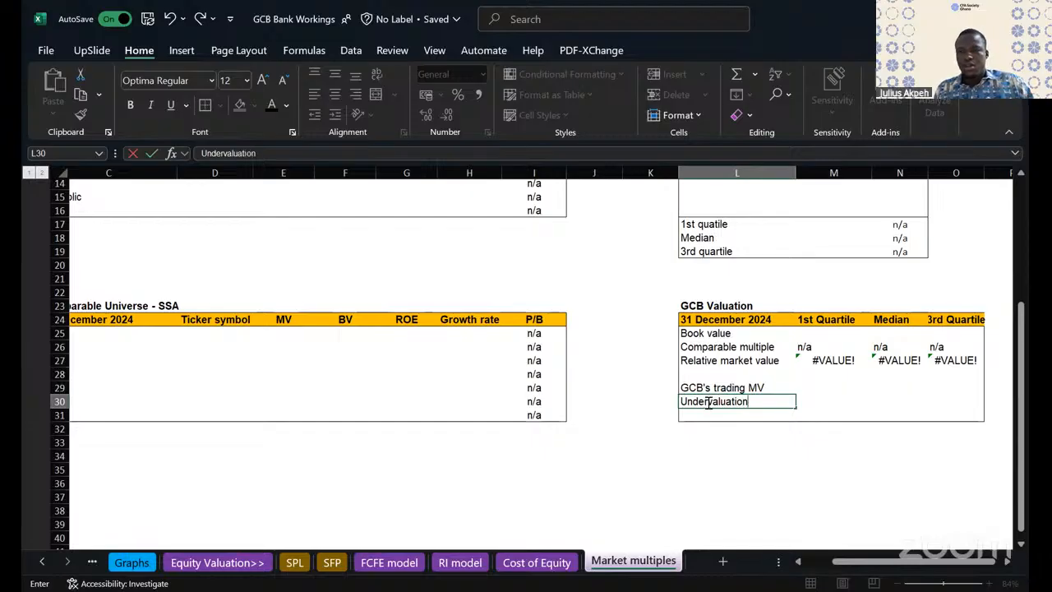
click(708, 402)
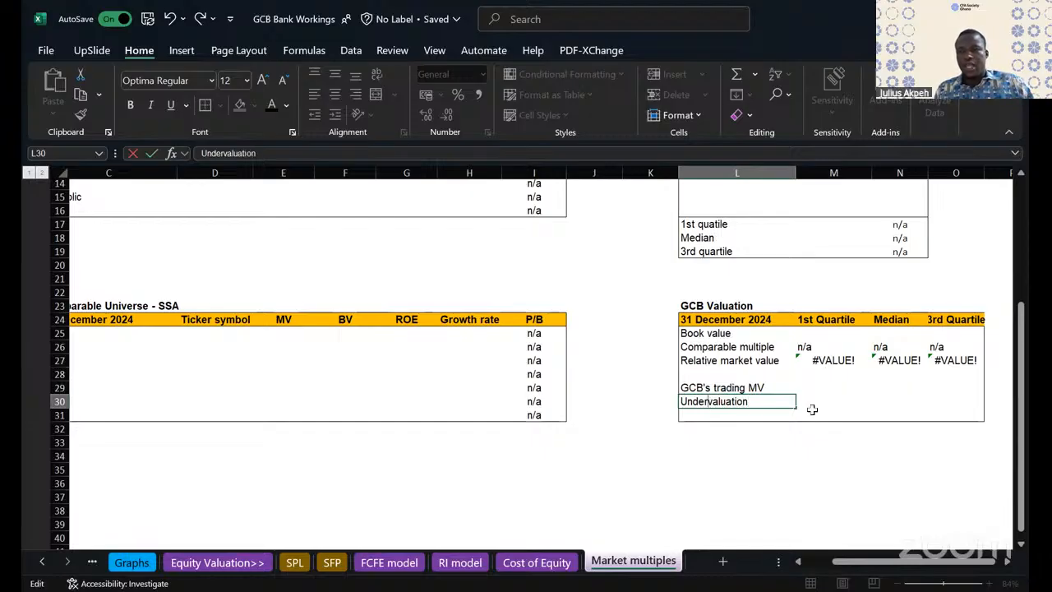
- Begin the 1st Quartile Undervaluation formula in M30 as an IF testing M29>M27 with "Yes" as the true result
drag(819, 400, 934, 401)
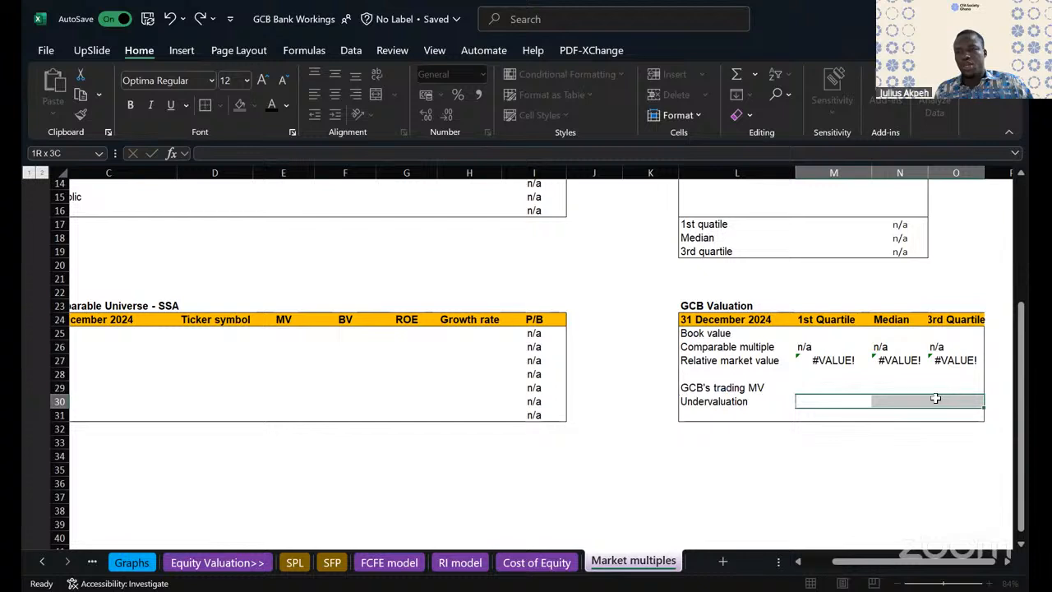
click(831, 401)
text(=)
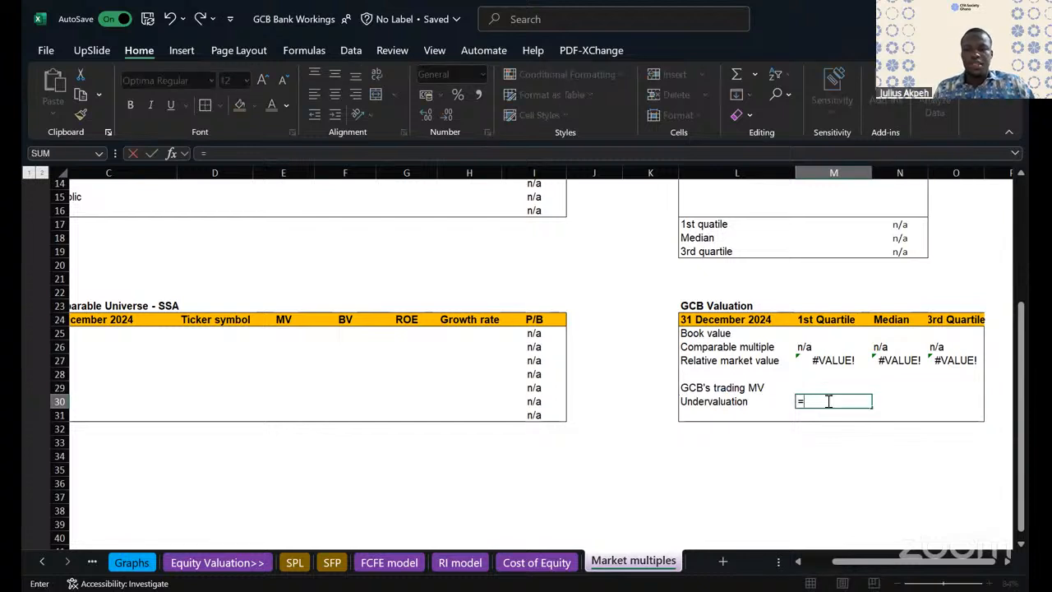
text(if)
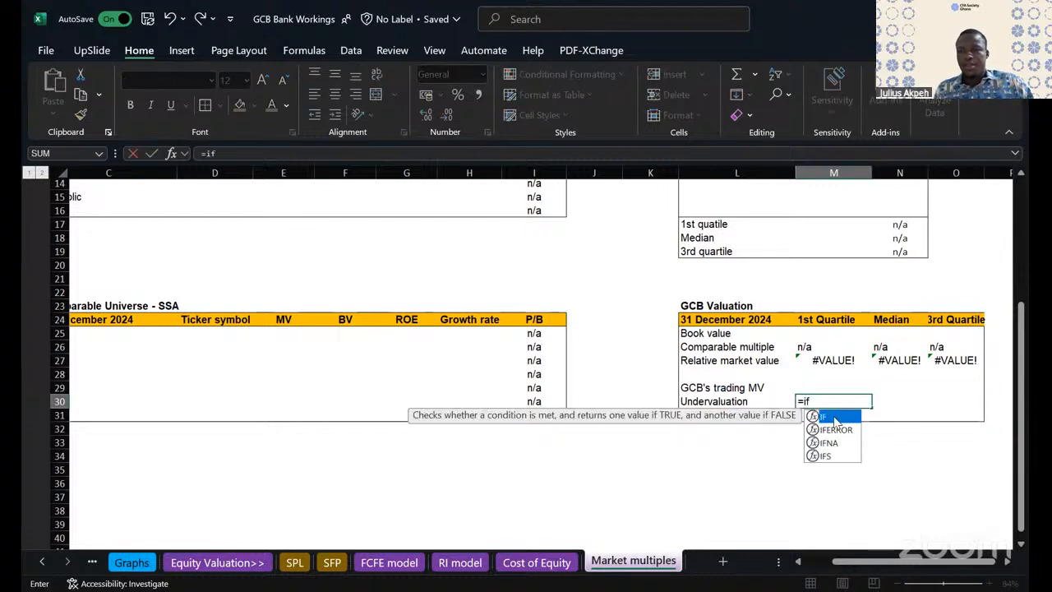
key(Tab)
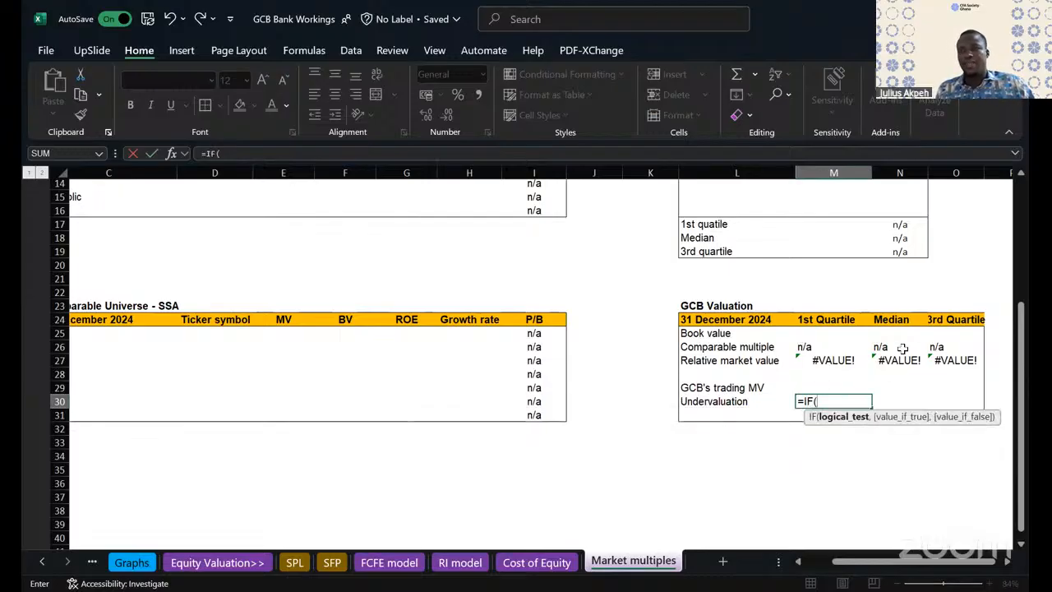
click(822, 383)
text(>)
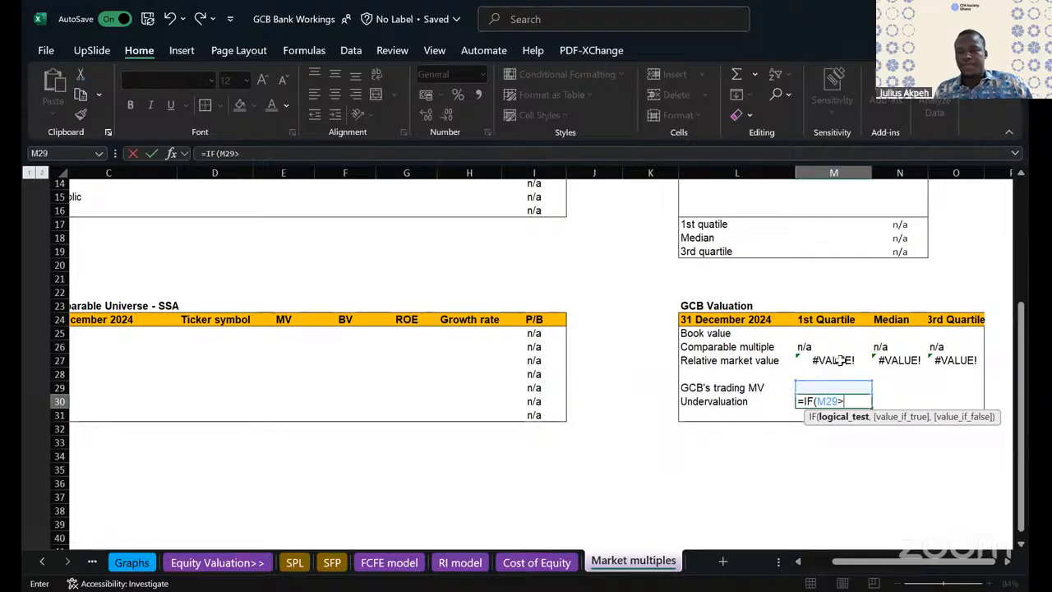
click(836, 361)
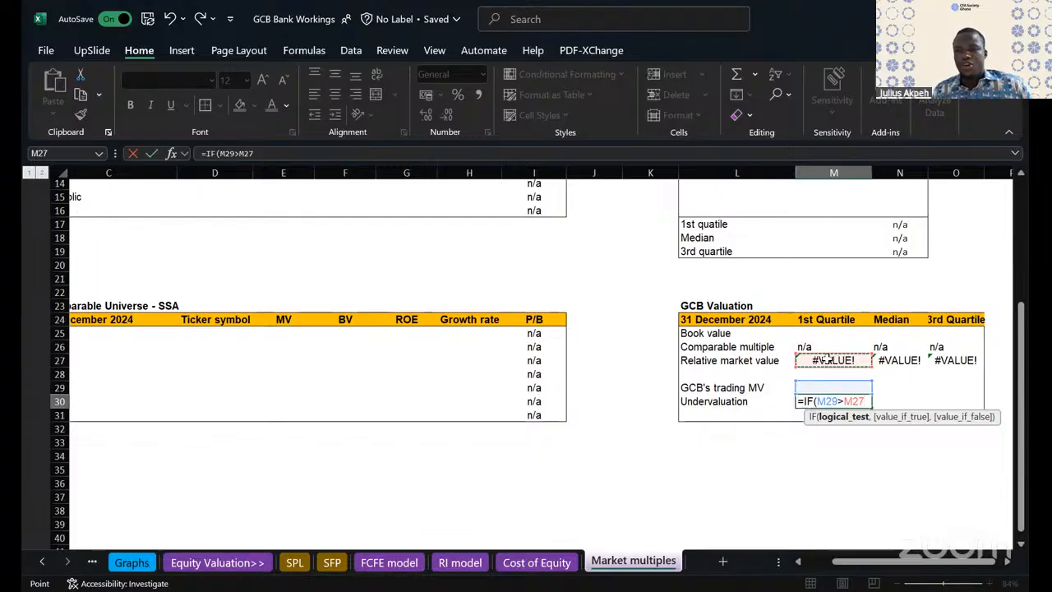
text(,)
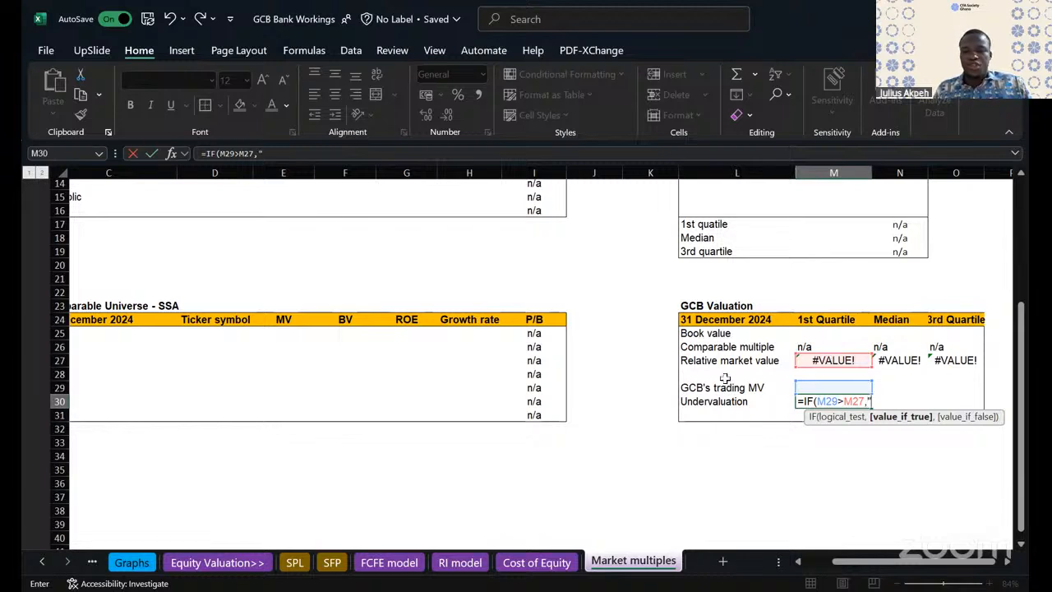
text(Yes)
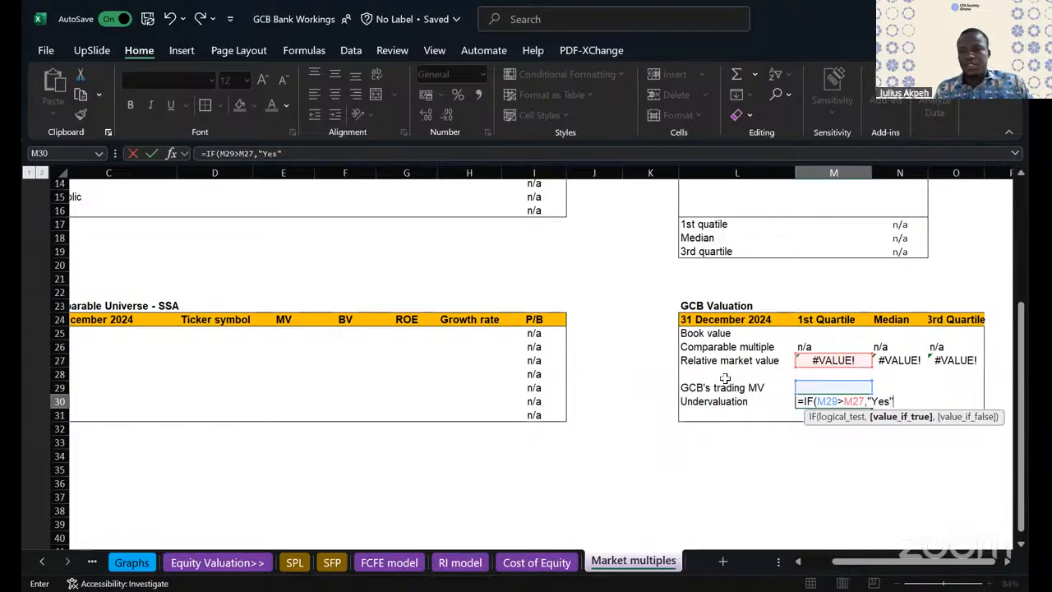
text(",)
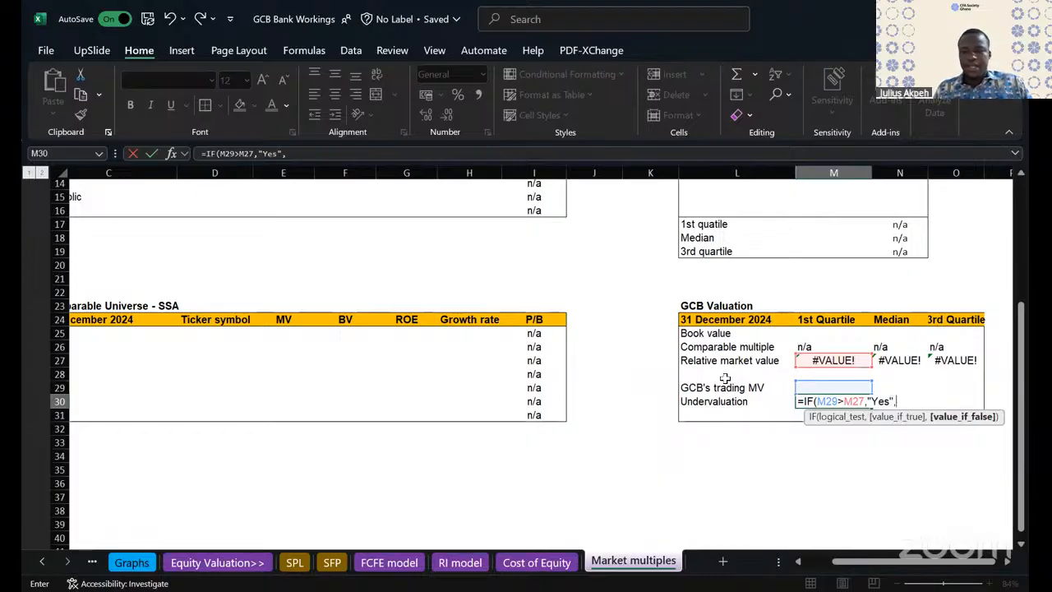
text(if)
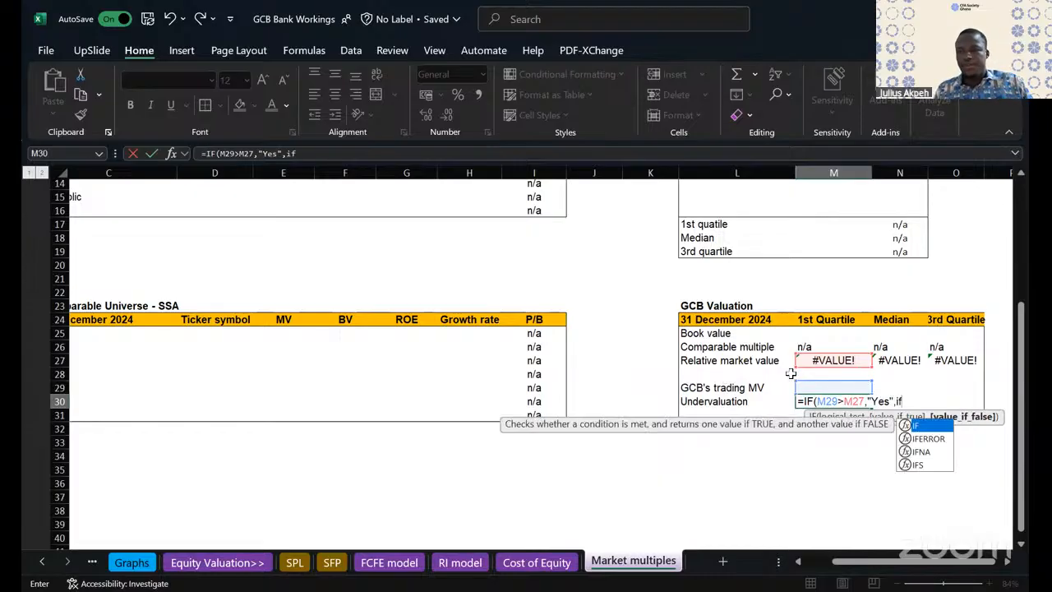
double_click(922, 425)
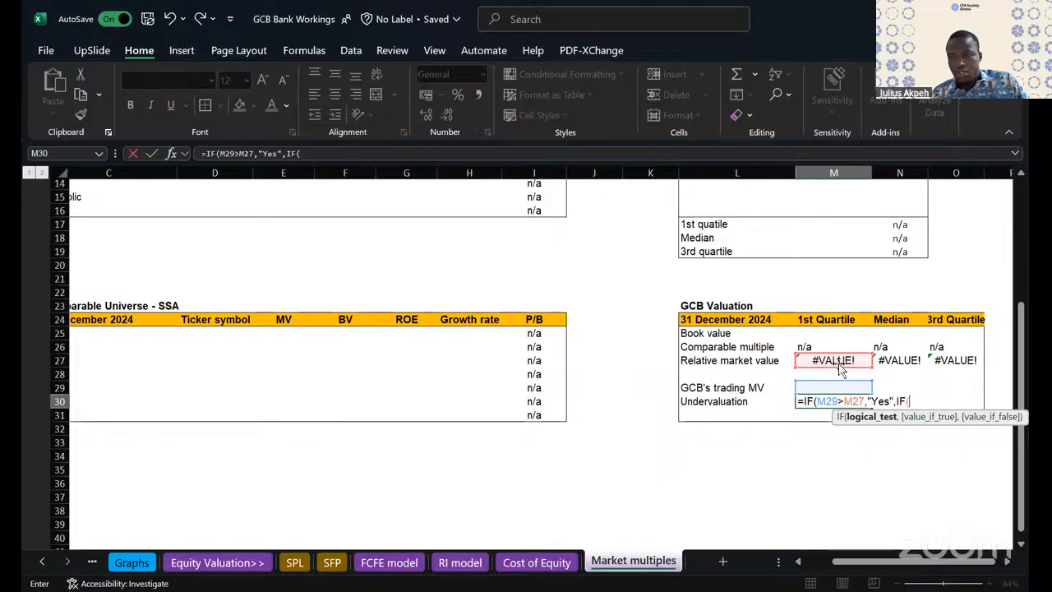
key(BackSpace)
key(BackSpace)
key(BackSpace)
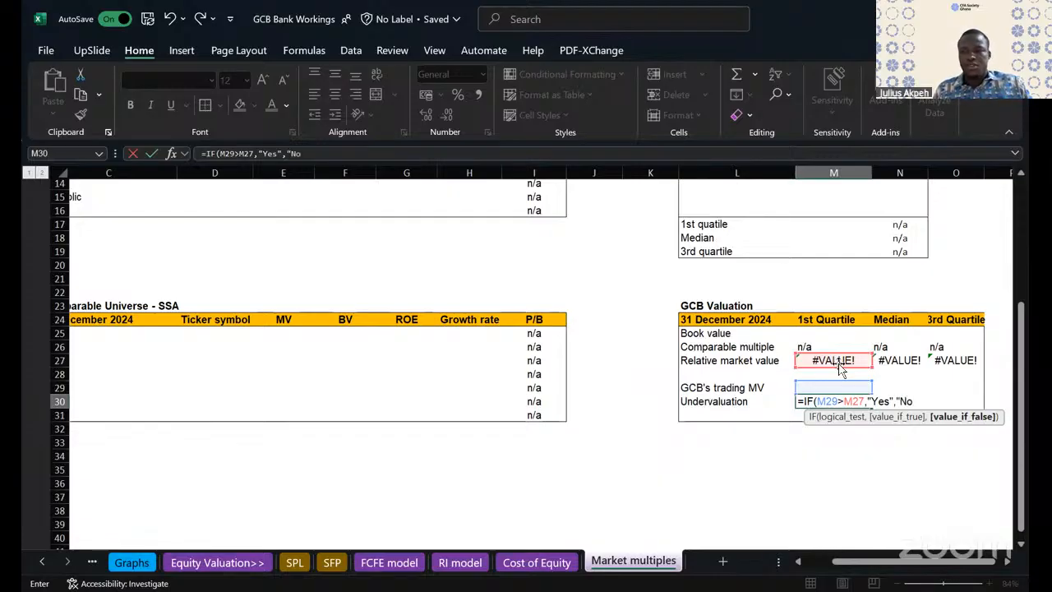
- Finish the M30 formula with "No" as the false result and copy it across to N30:O30
key(Return)
click(847, 401)
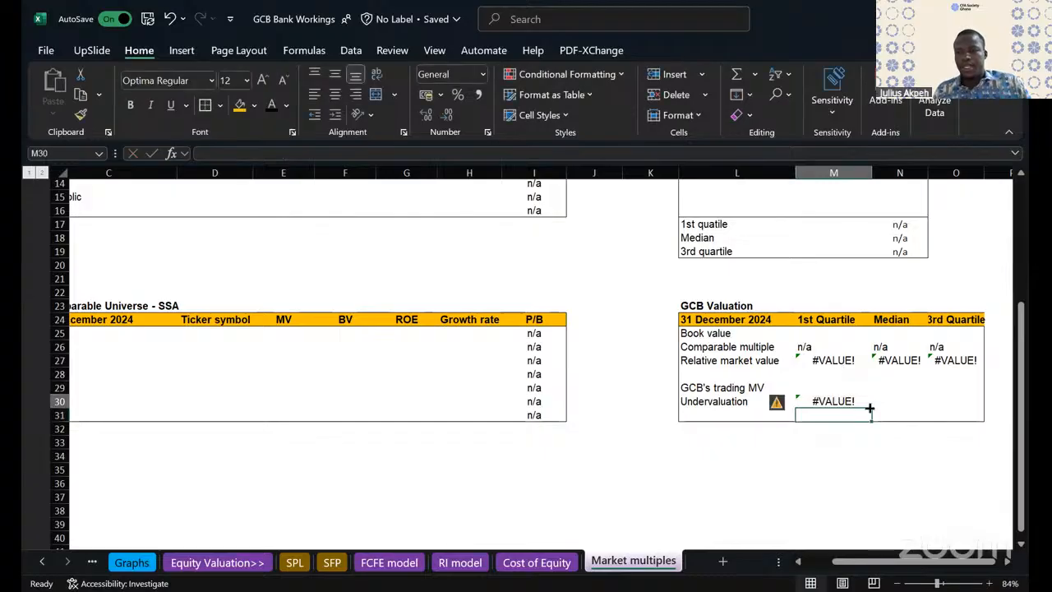
drag(870, 404, 963, 403)
double_click(957, 400)
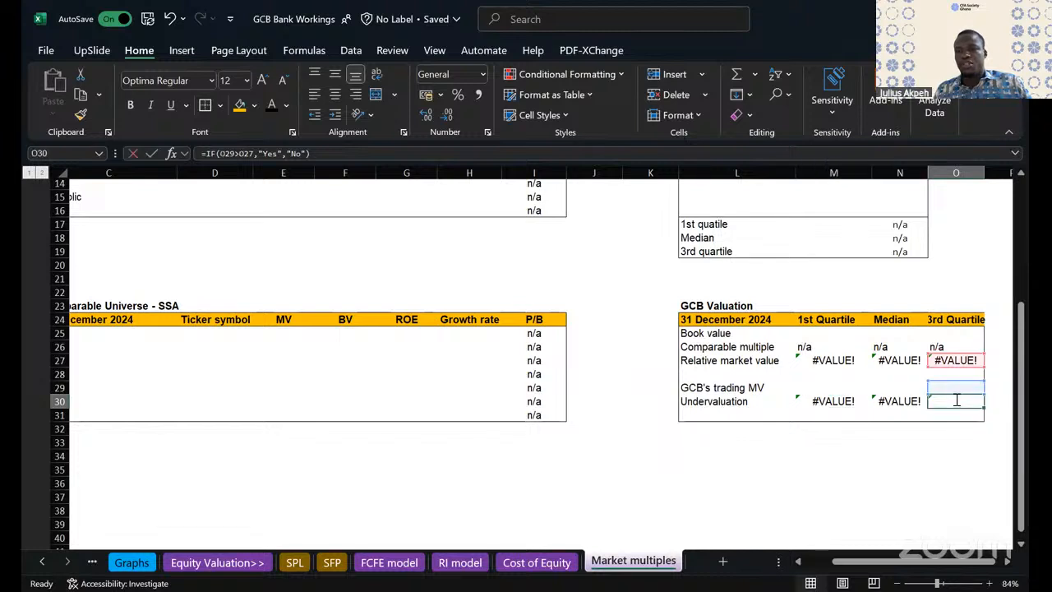
key(Escape)
click(717, 403)
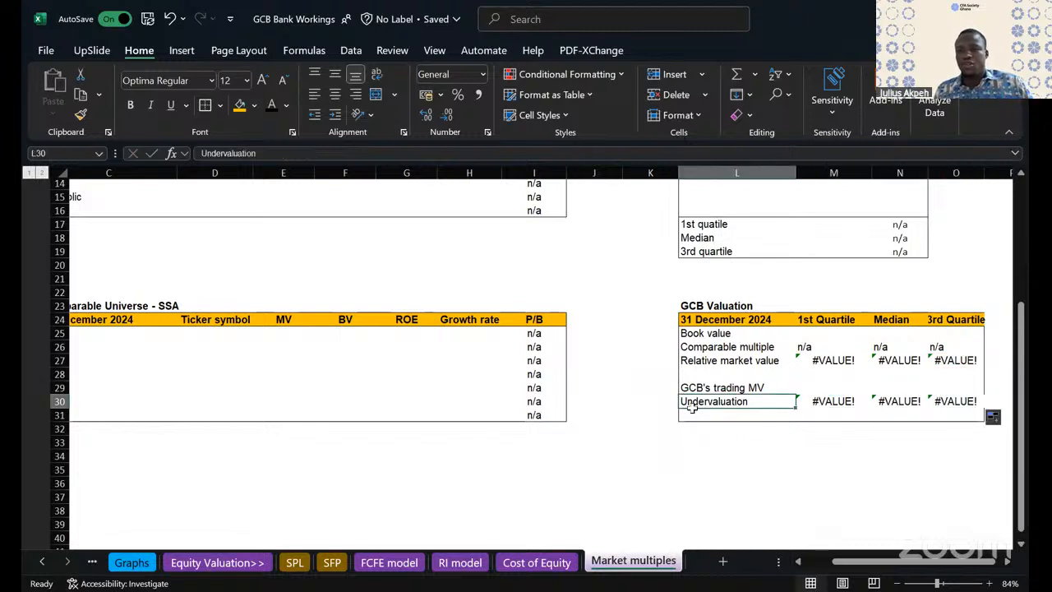
click(687, 416)
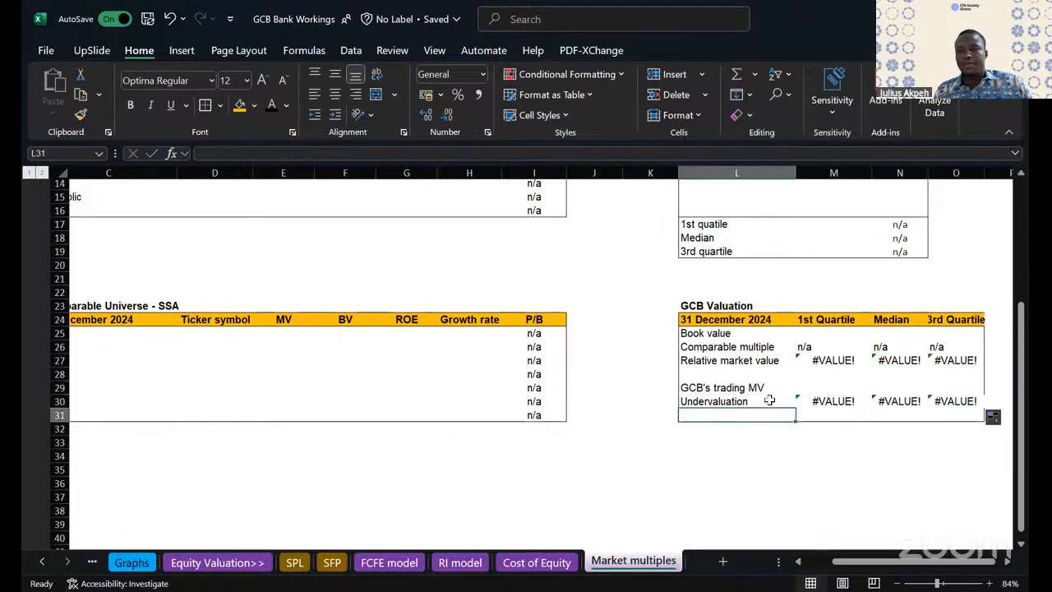
drag(684, 412, 956, 417)
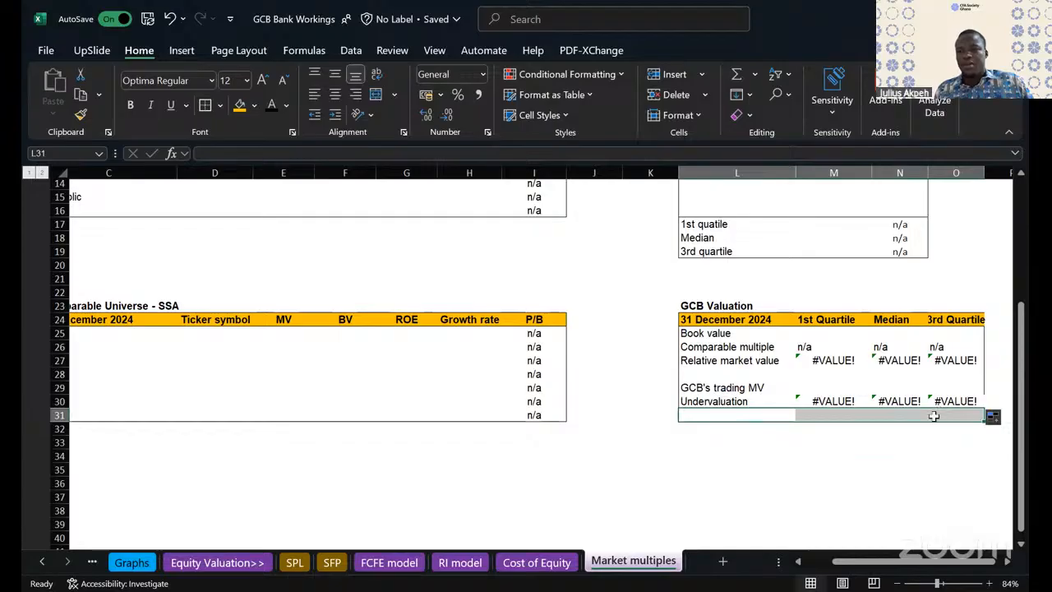
click(934, 415)
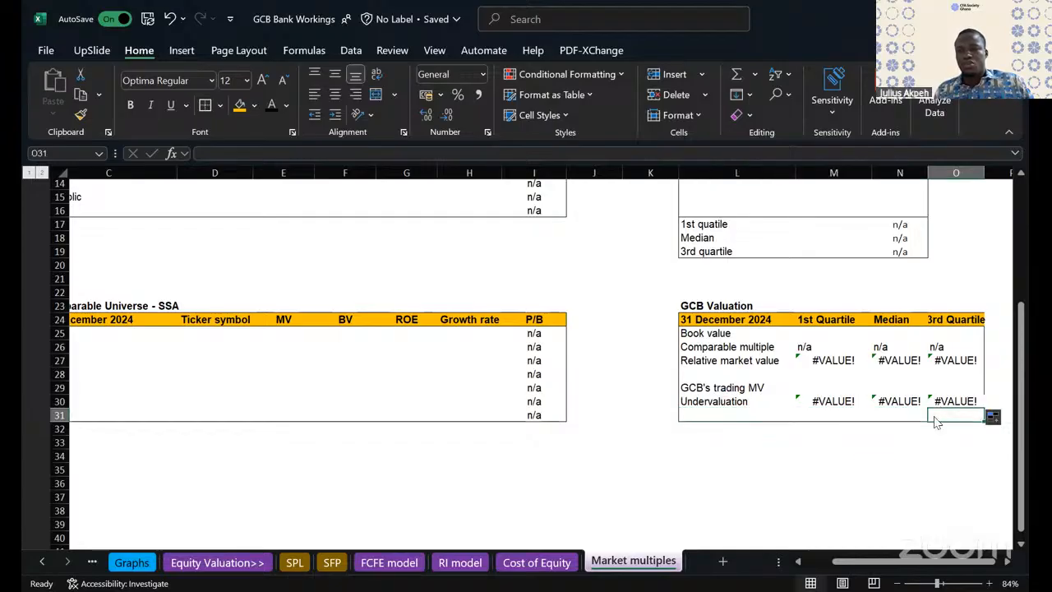
drag(712, 417, 929, 411)
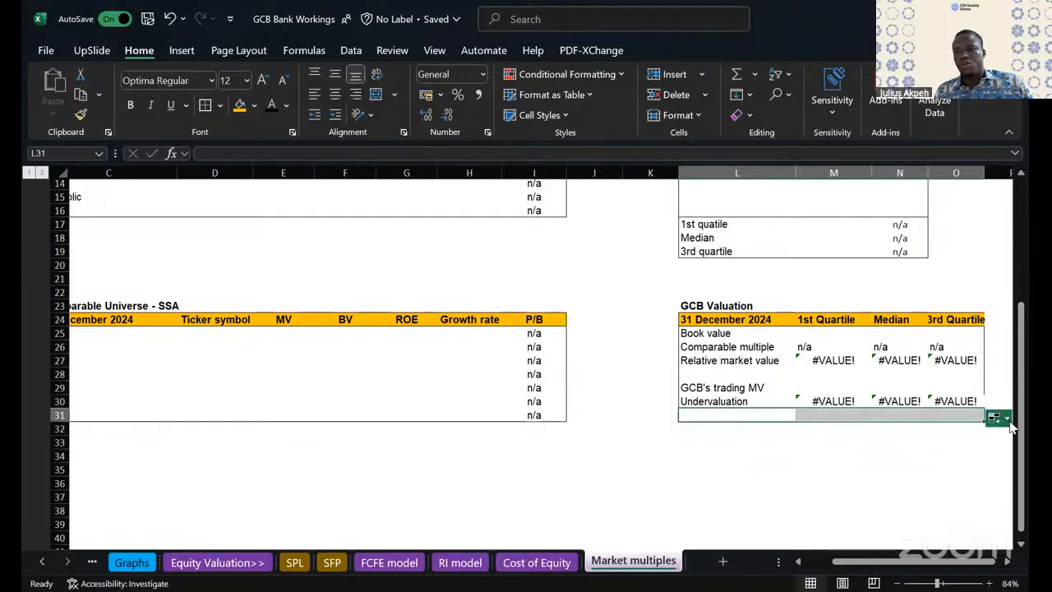
click(1003, 418)
click(954, 475)
click(825, 470)
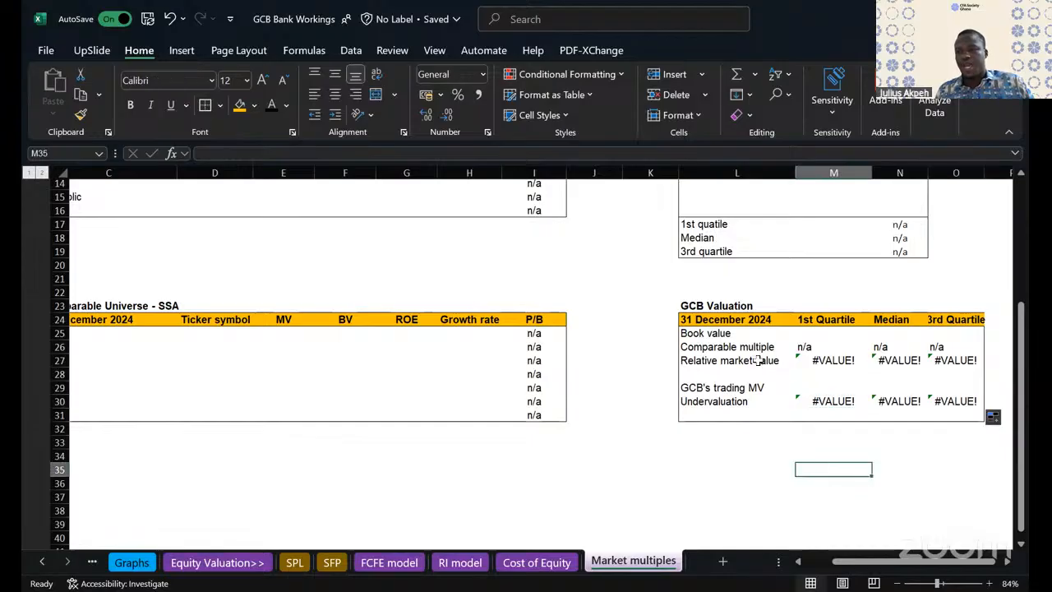
drag(697, 405, 947, 429)
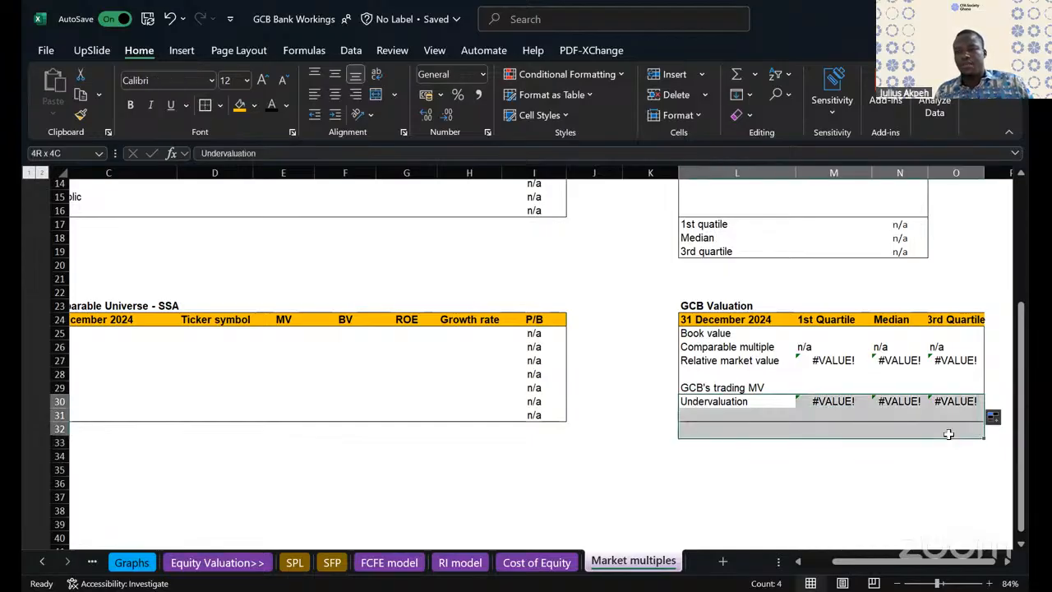
- Delete the blank cells L31:O31 below the Undervaluation row, shifting cells up
drag(720, 416, 962, 414)
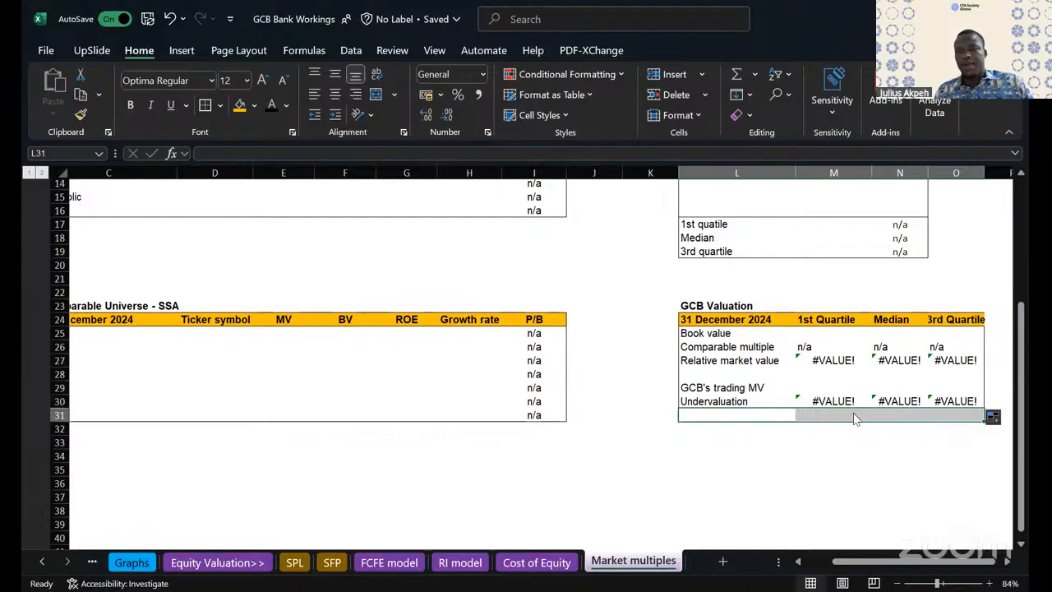
right_click(855, 419)
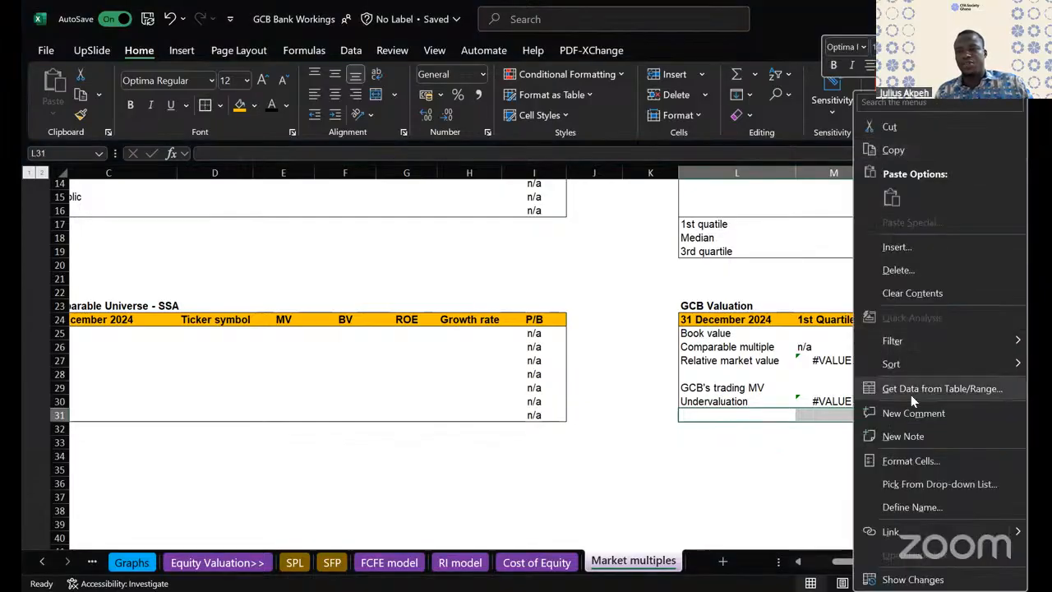
click(896, 274)
click(873, 346)
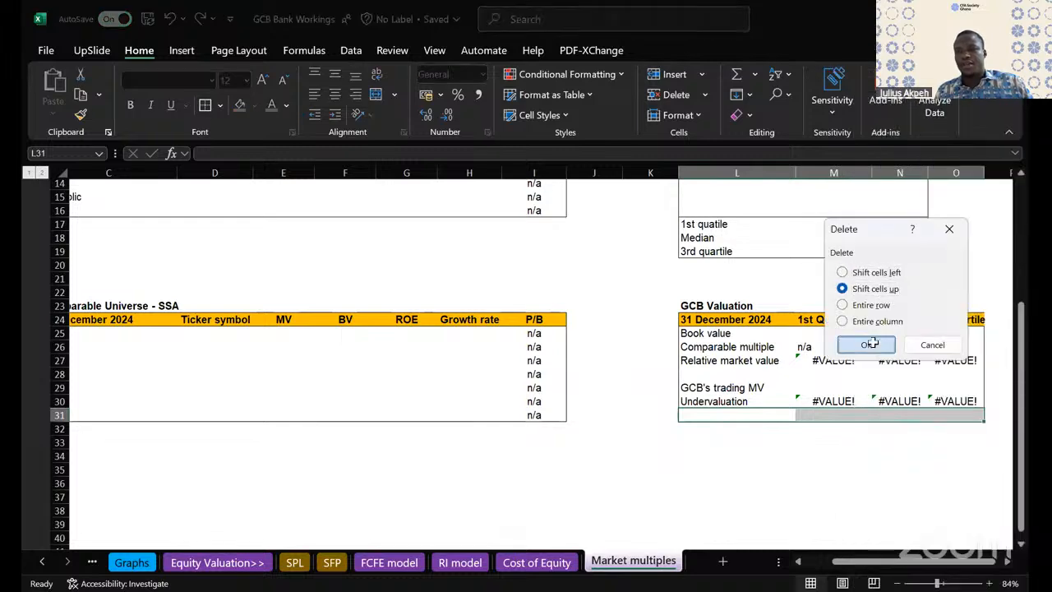
- Apply an outline border around the GCB Valuation table, L24:O30
click(838, 457)
drag(707, 319, 953, 401)
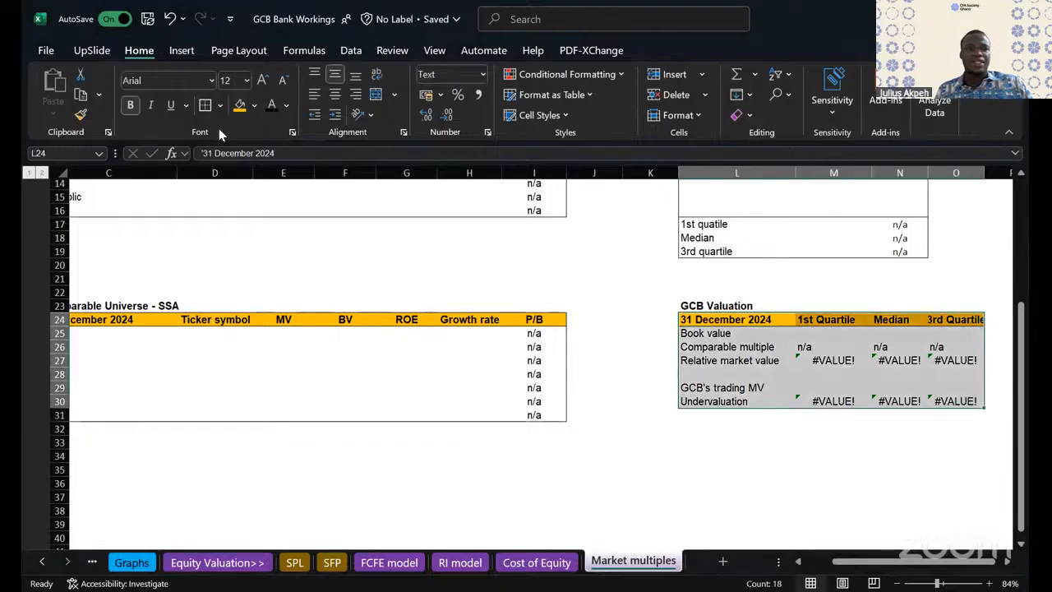
click(723, 372)
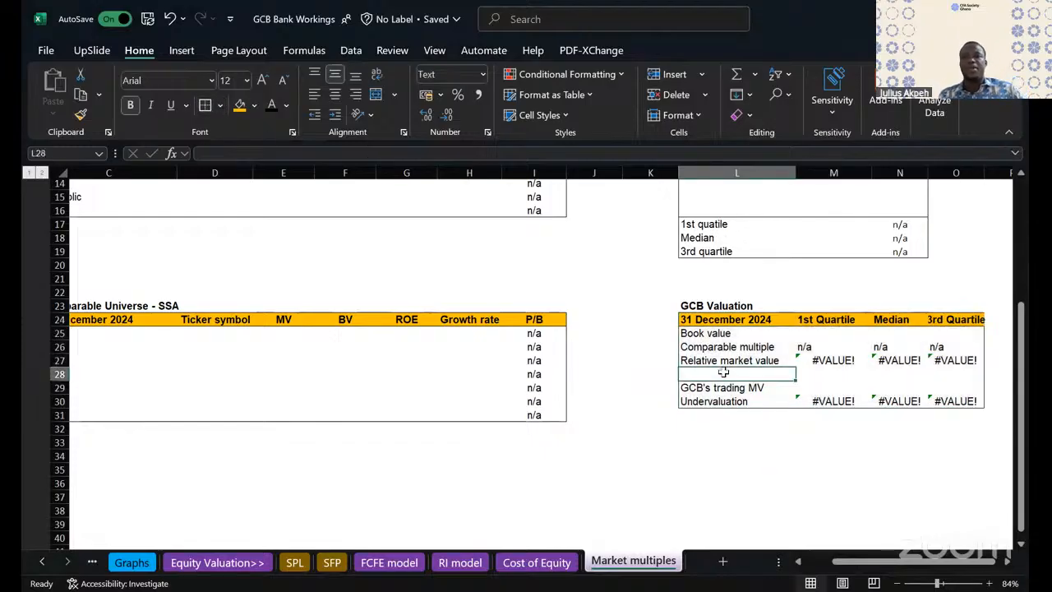
scroll(659, 382, up, 3)
scroll(659, 382, down, 2)
scroll(659, 382, left, 2)
scroll(659, 382, up, 4)
scroll(659, 382, right, 2)
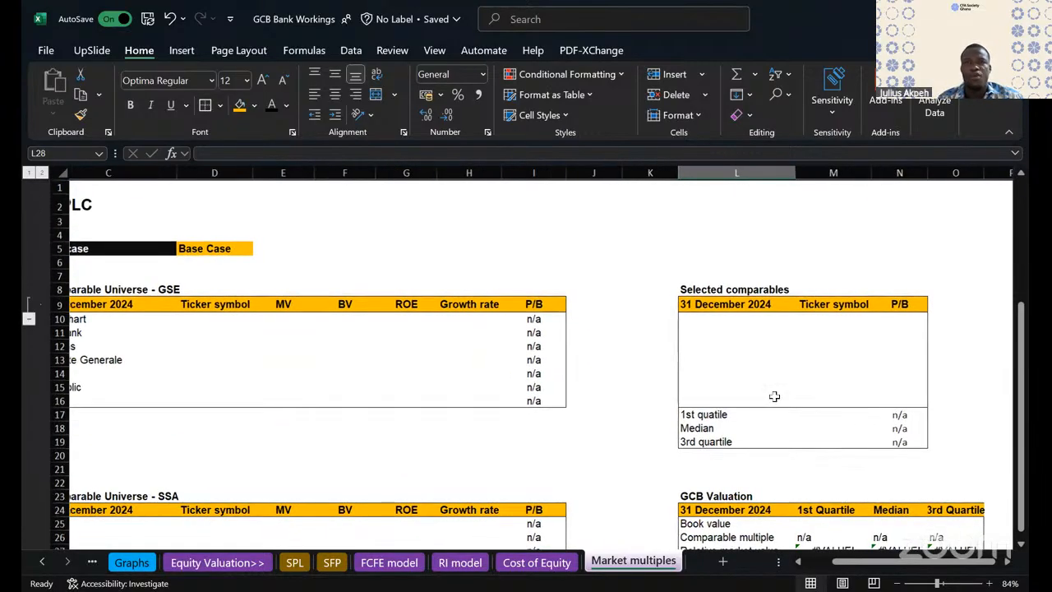
scroll(560, 218, down, 4)
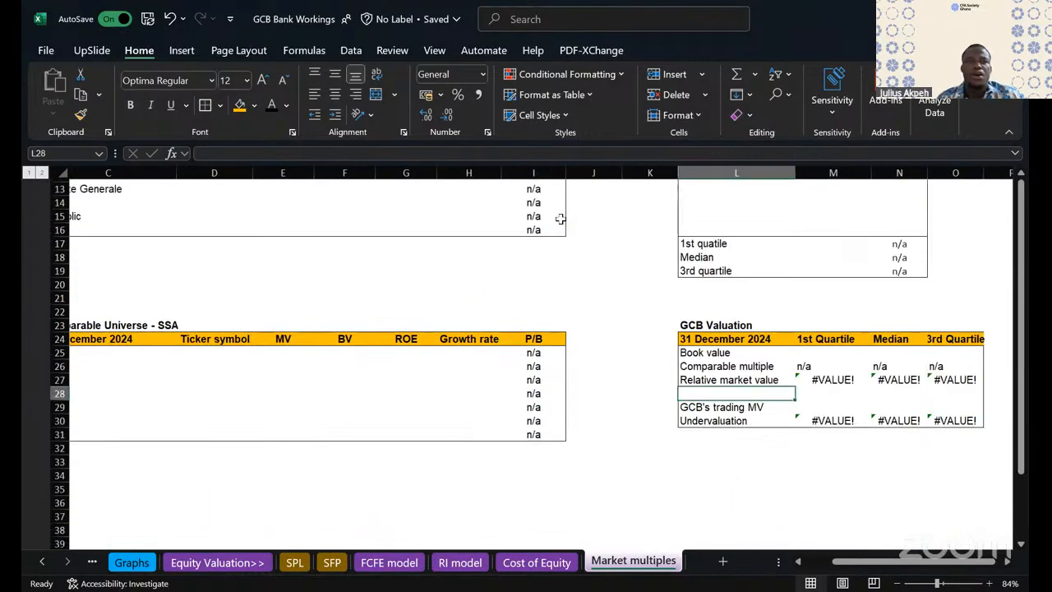